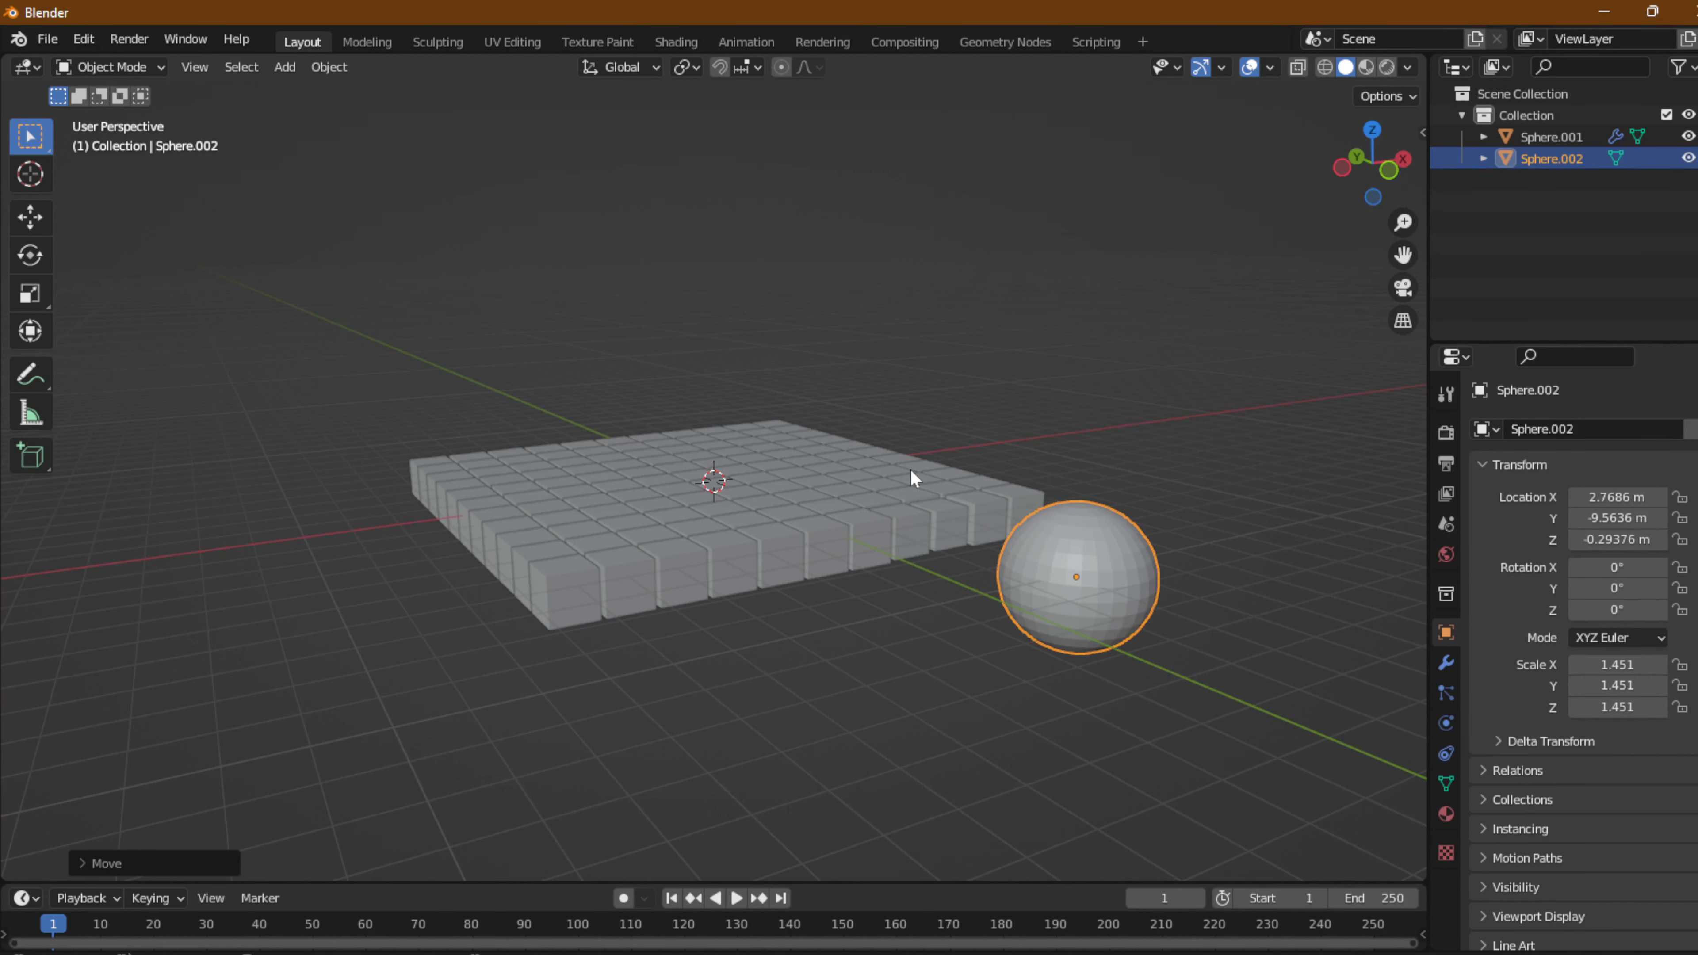
# Move the sphere through the cube grid and back out beside it to try the proximity effect.
pyautogui.moveTo(911, 470); pyautogui.dragTo(834, 471, button='middle')
pyautogui.scroll(-1, 911, 509)
pyautogui.scroll(-3, 863, 483)
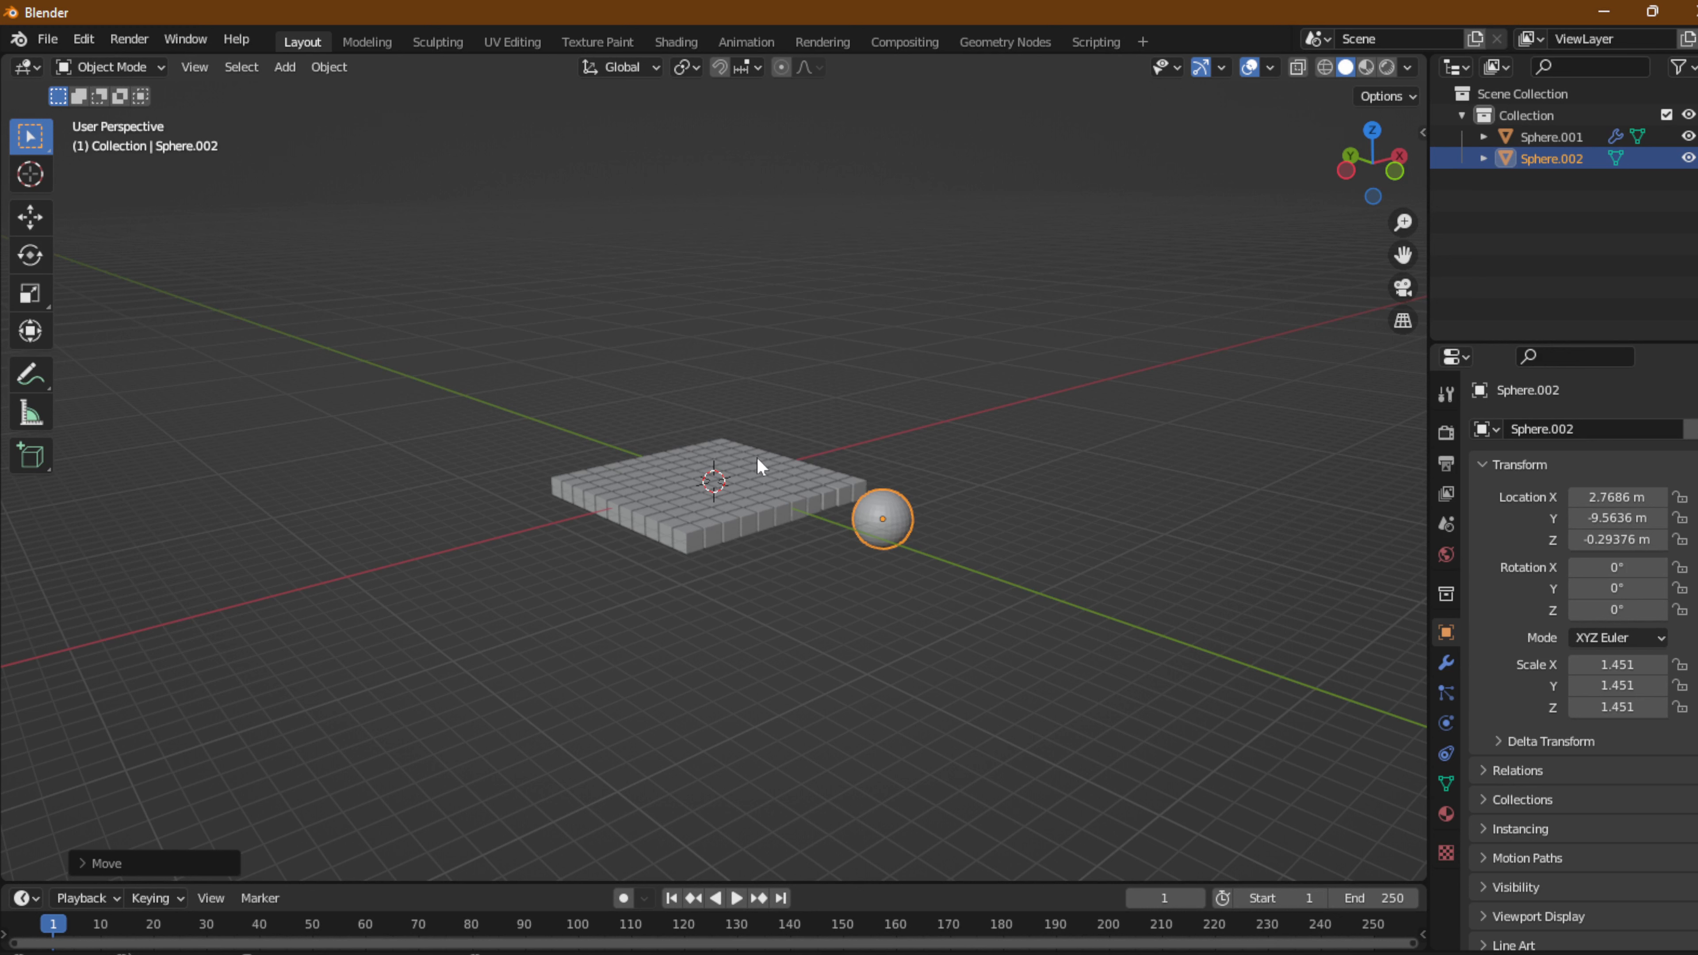
pyautogui.moveTo(757, 467); pyautogui.dragTo(853, 473, button='middle')
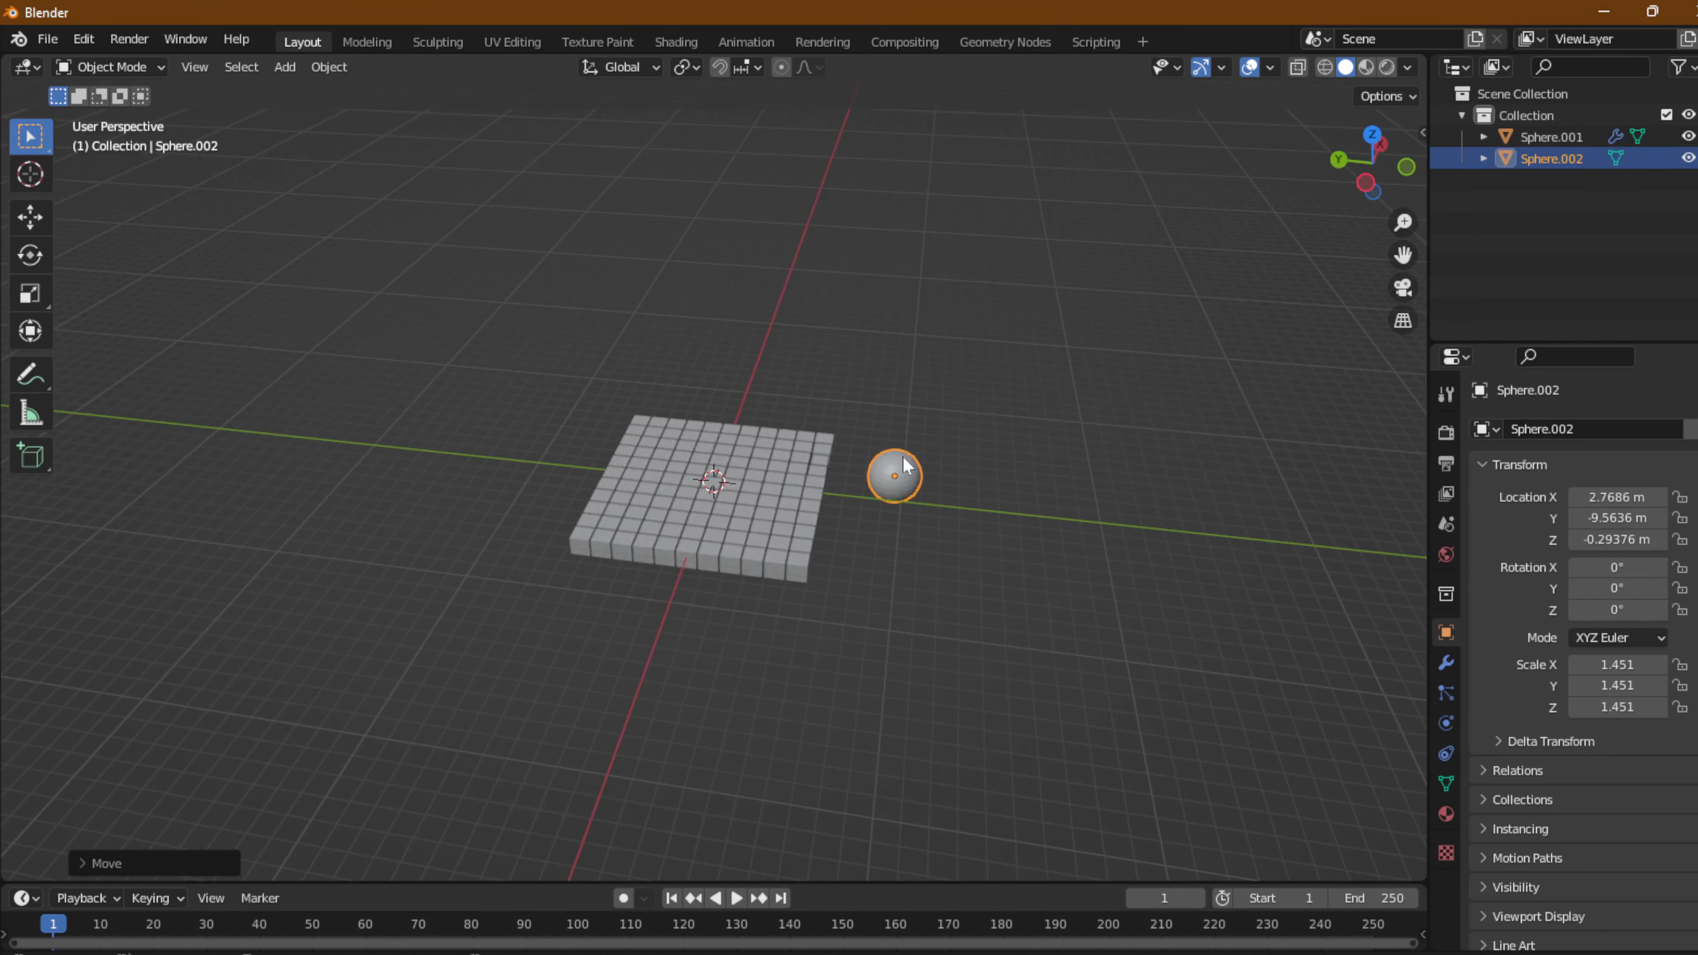
pyautogui.press('g')
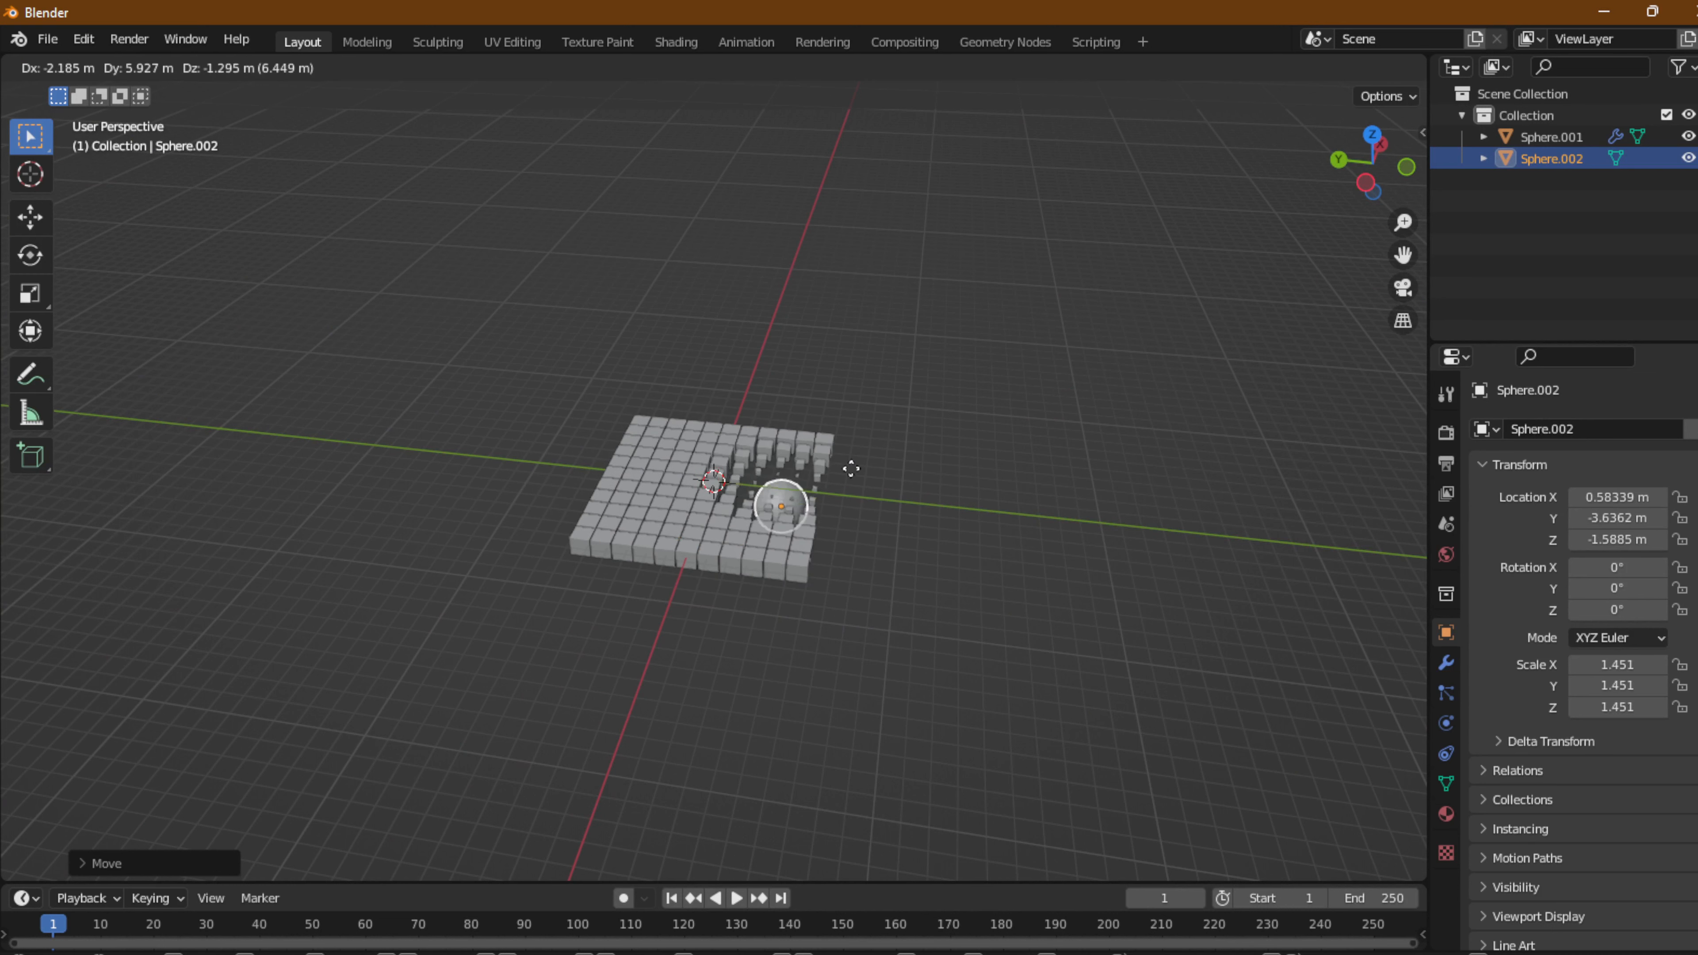
pyautogui.click(911, 440)
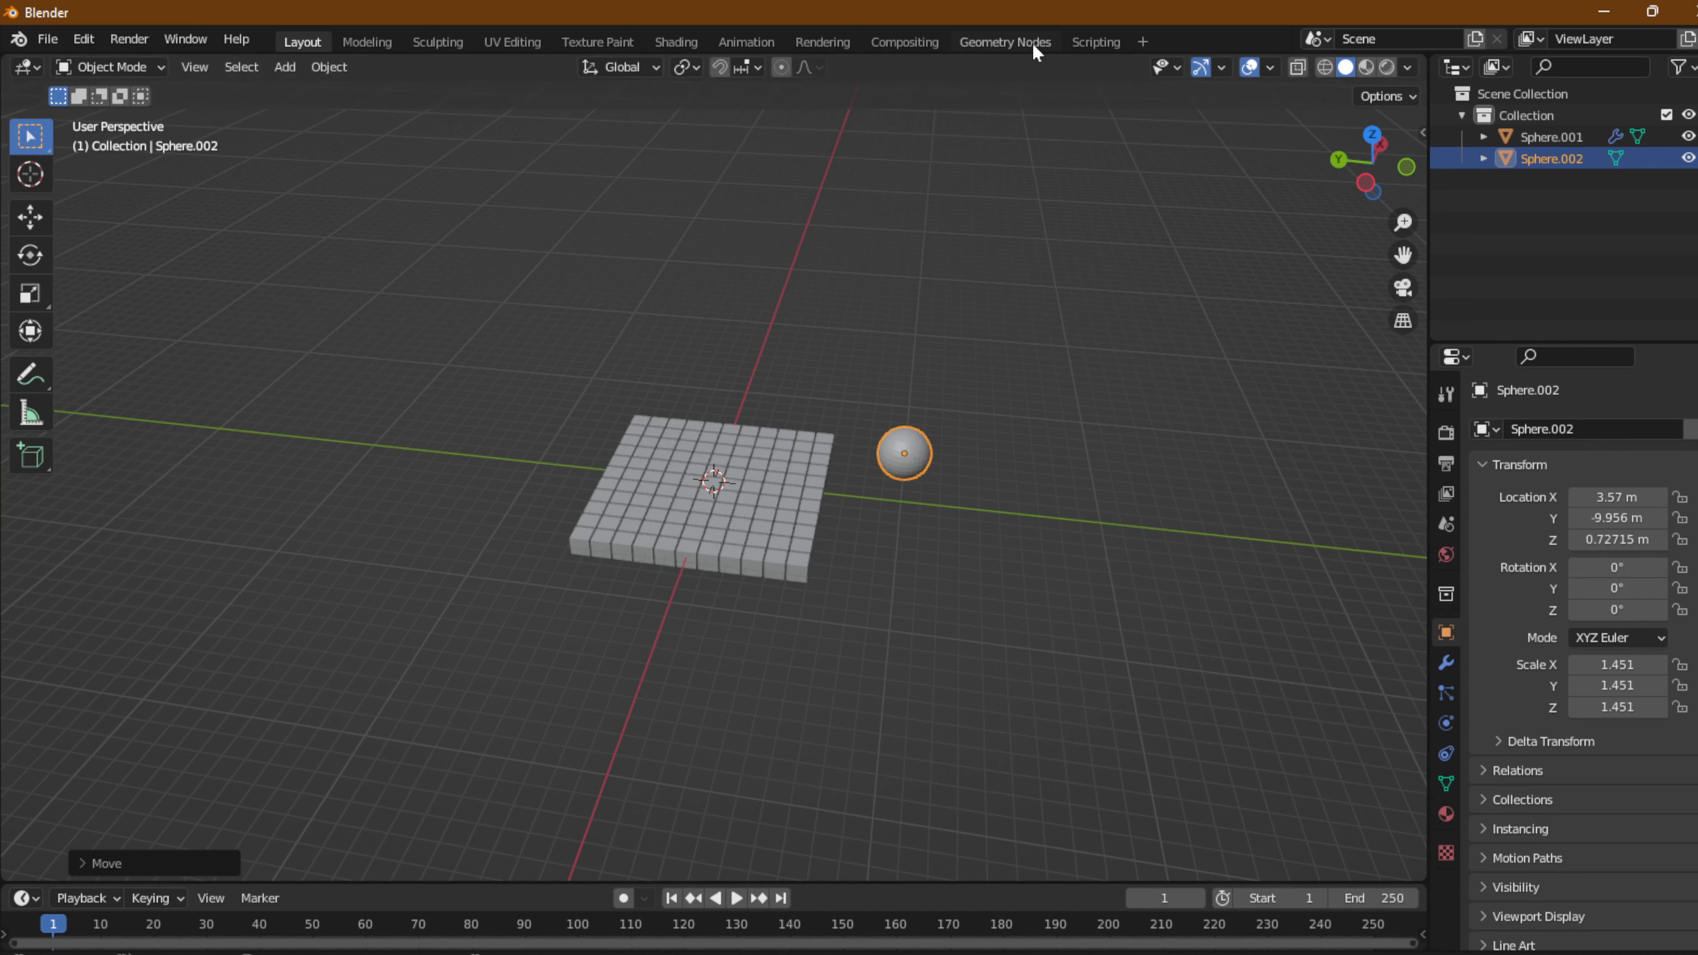
# Delete all objects in the scene and add a new mesh cube.
pyautogui.press('a')
pyautogui.press('Delete')
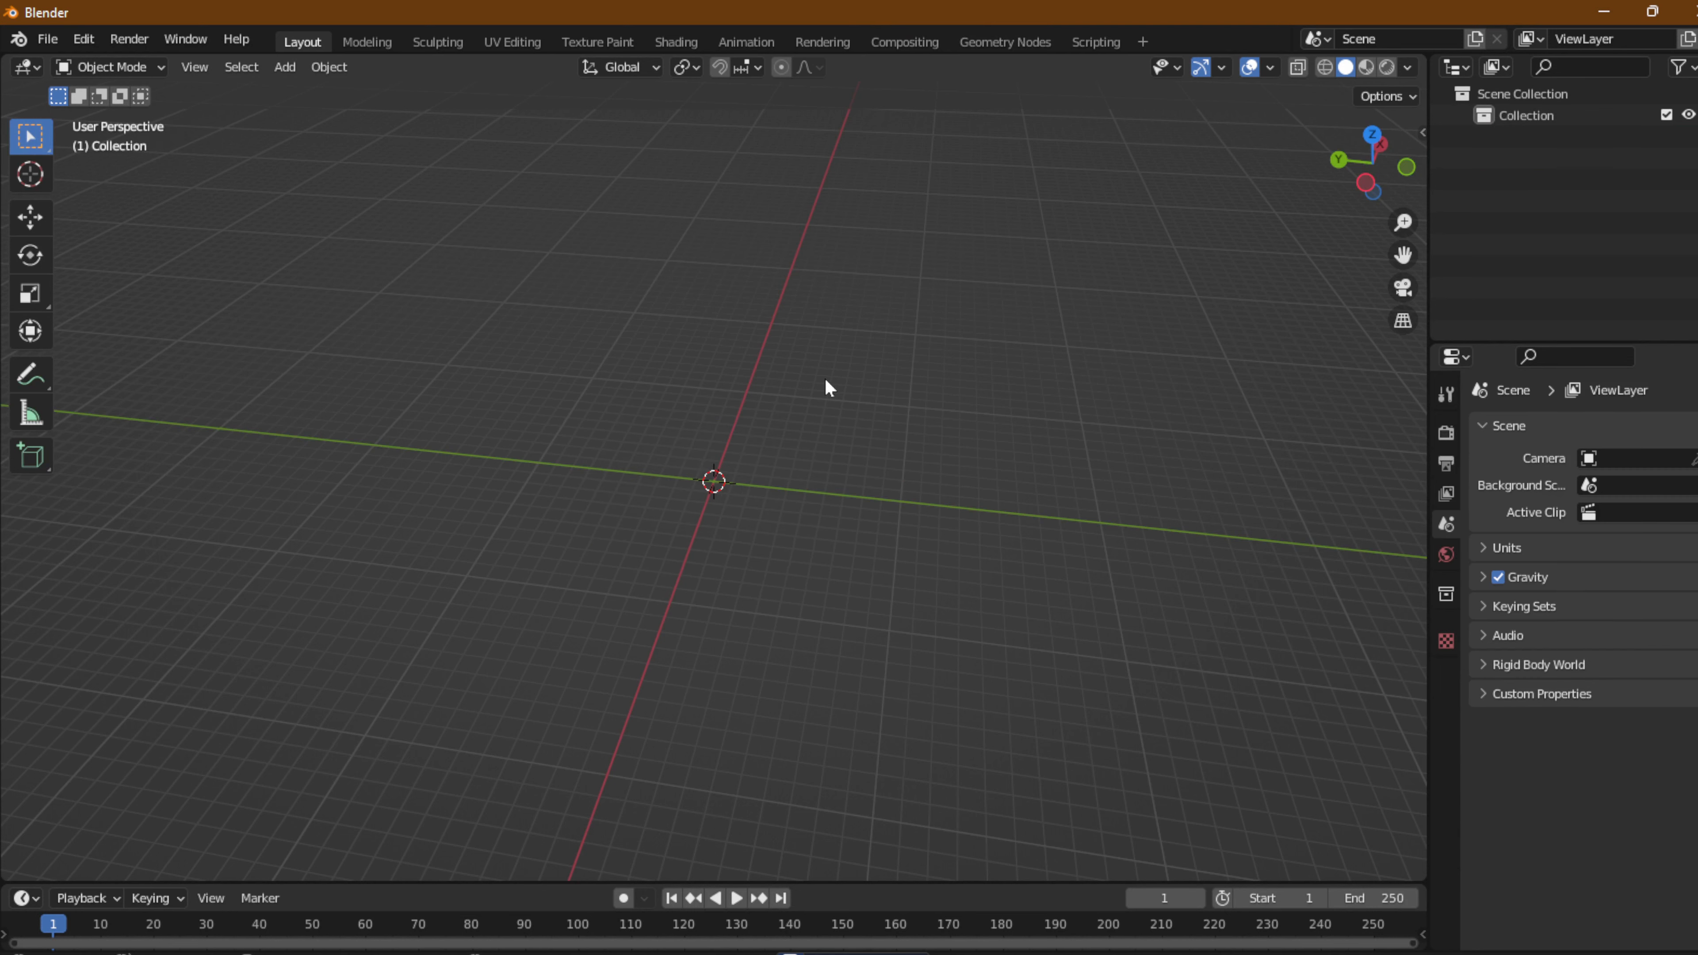
pyautogui.hotkey('shift', 'a')
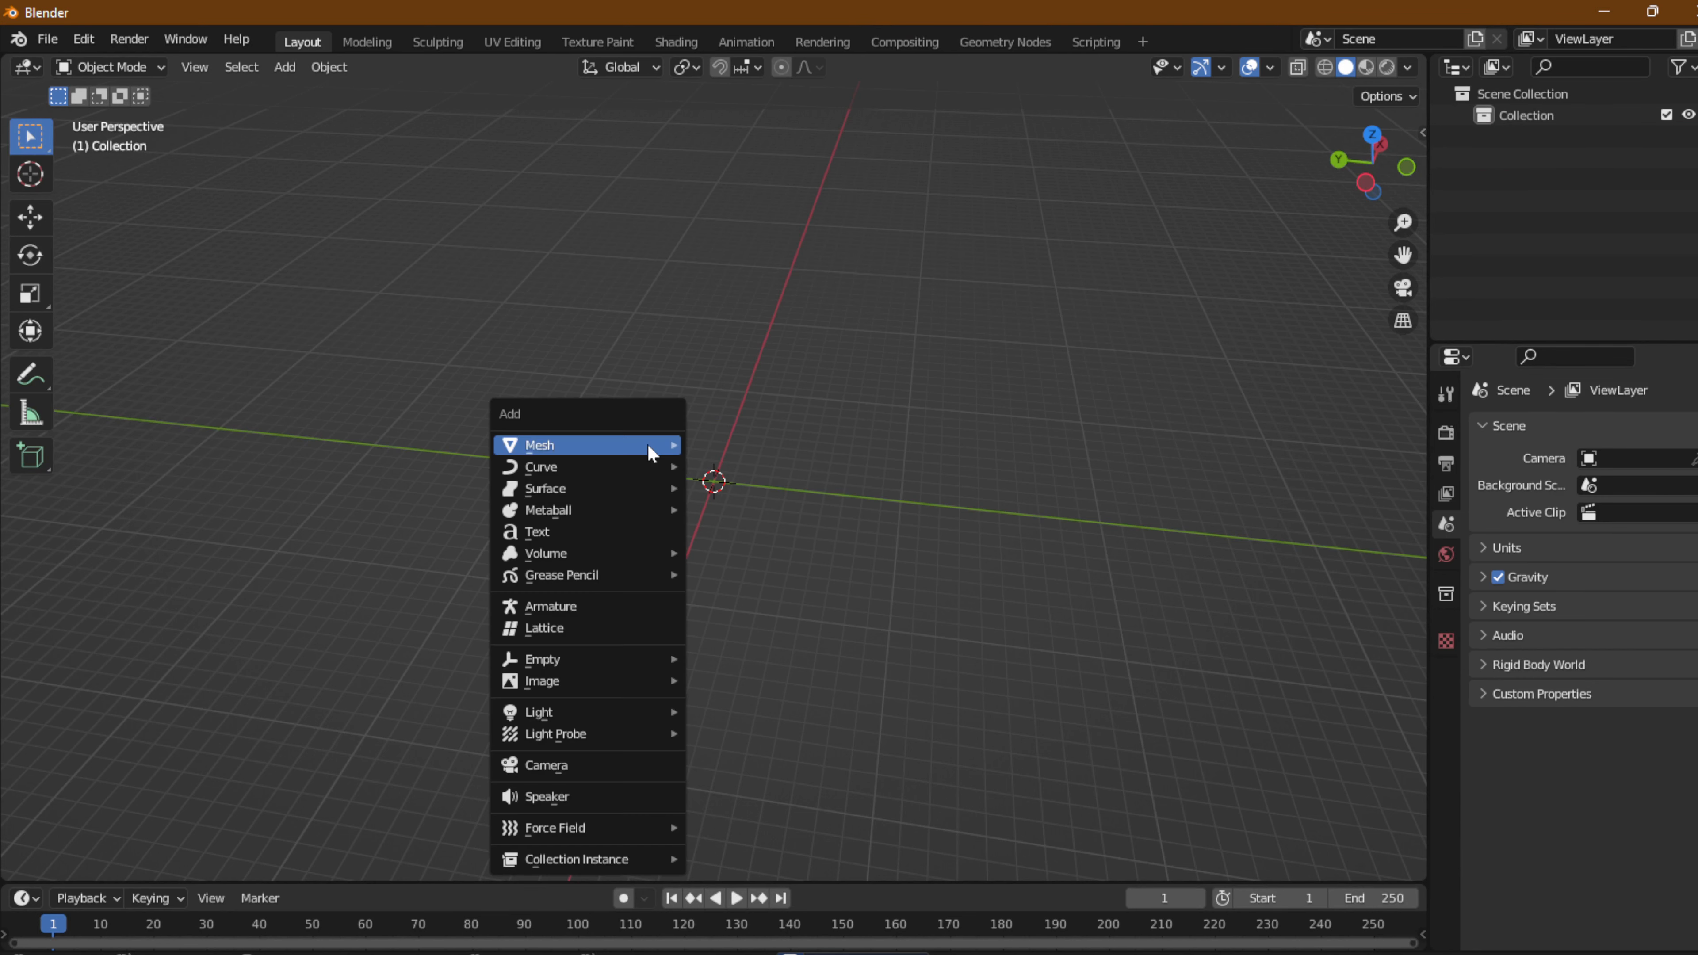
pyautogui.moveTo(641, 439)
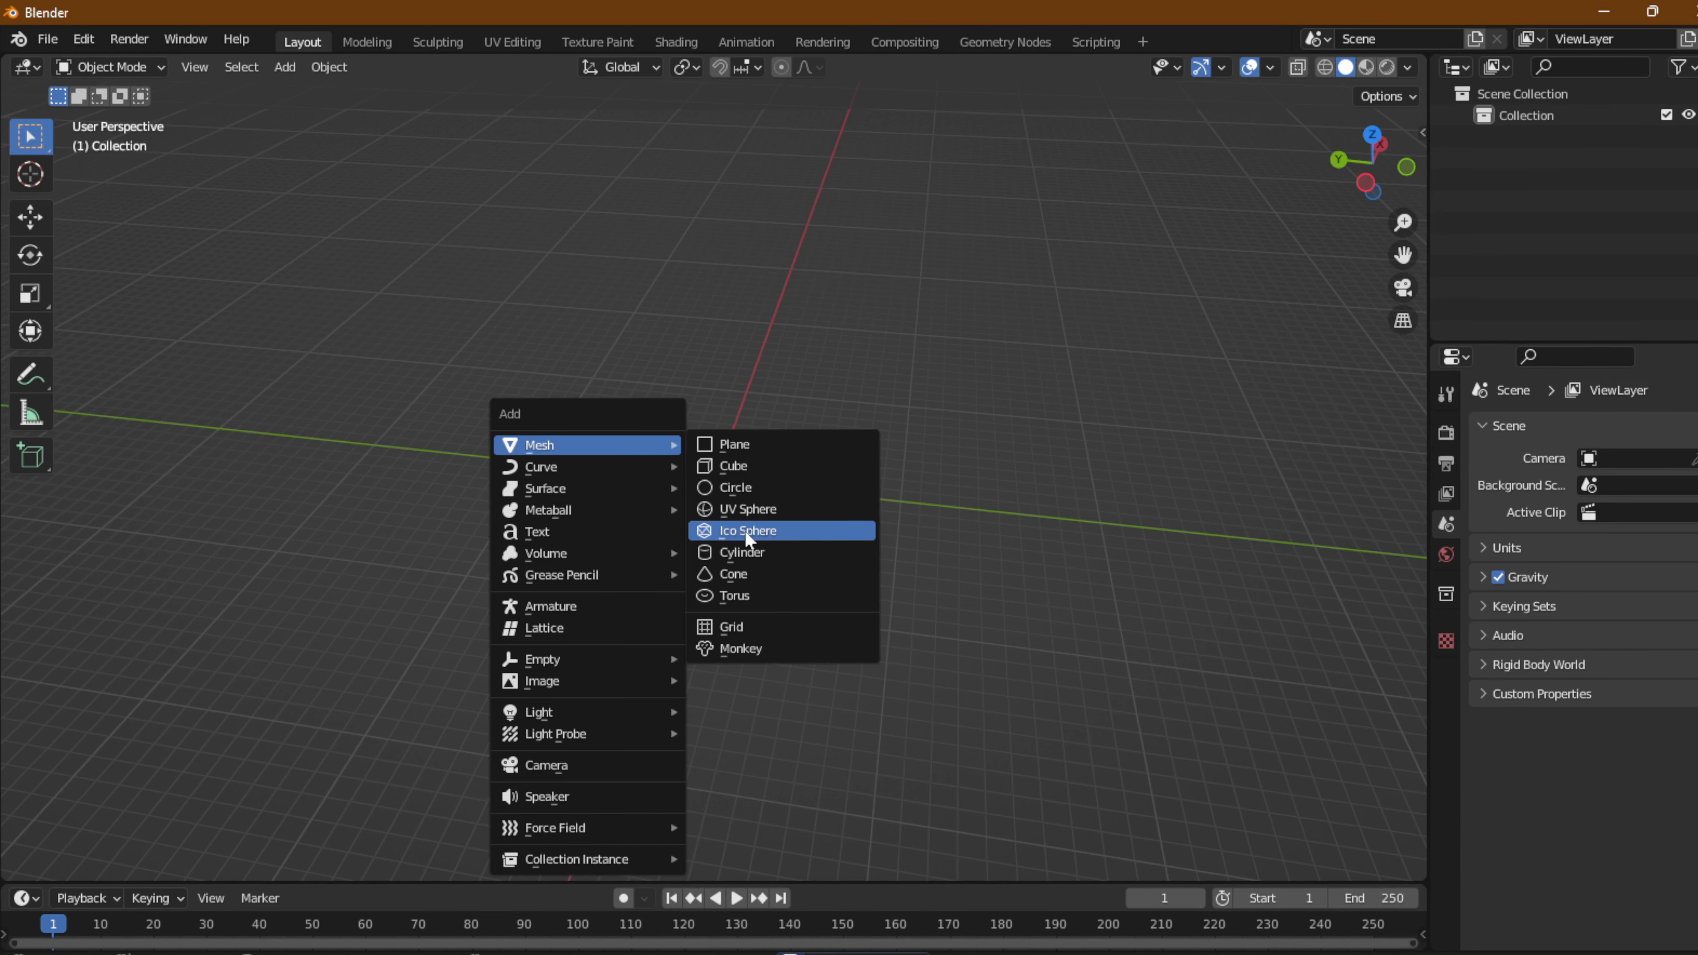
pyautogui.click(776, 462)
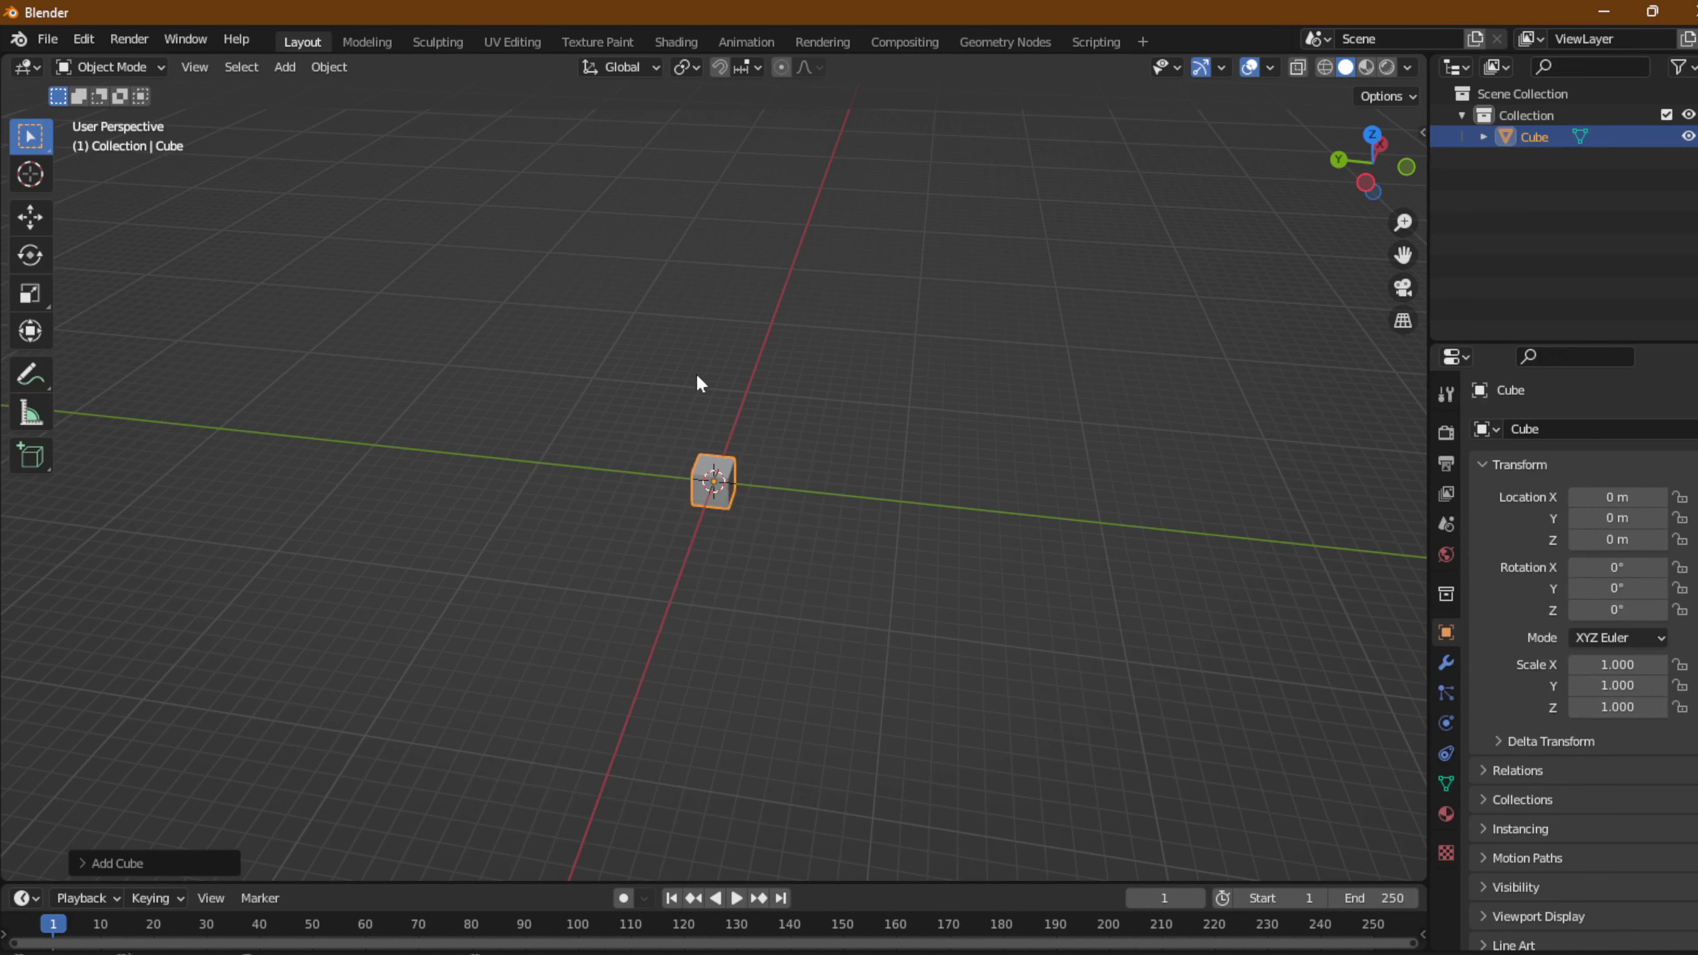
# Switch to the Geometry Nodes workspace and create a new geometry node tree on the cube.
pyautogui.scroll(5, 744, 485)
pyautogui.moveTo(745, 431); pyautogui.dragTo(848, 432, button='middle')
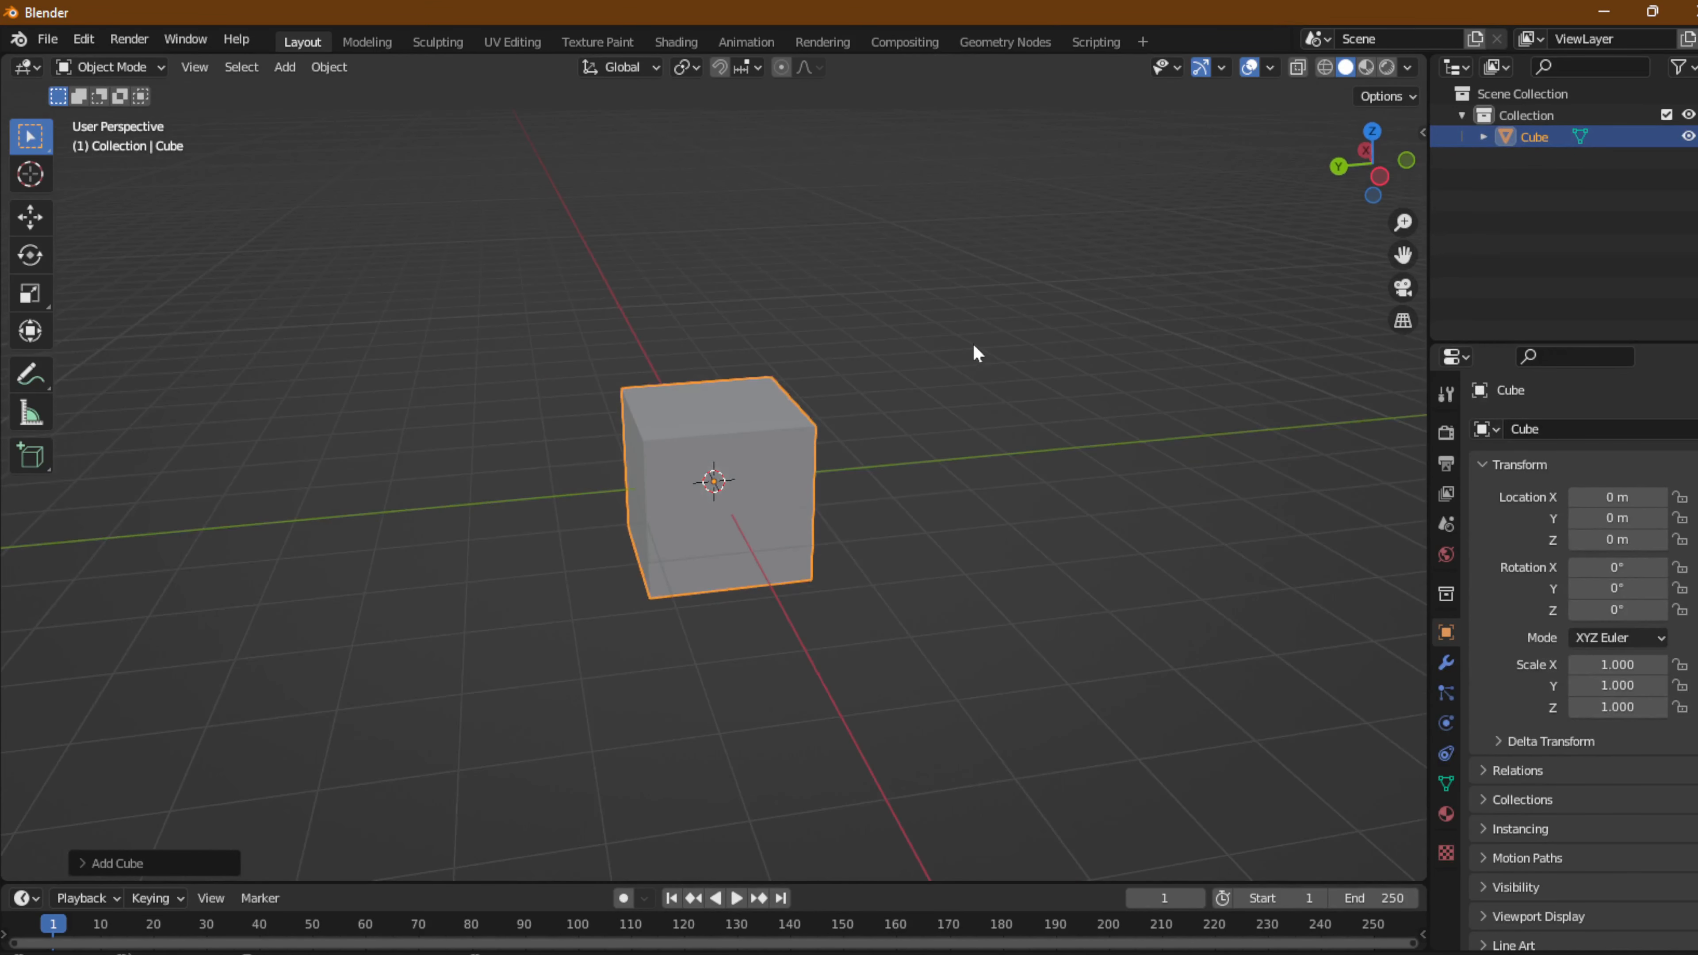
pyautogui.click(1096, 42)
pyautogui.click(1005, 42)
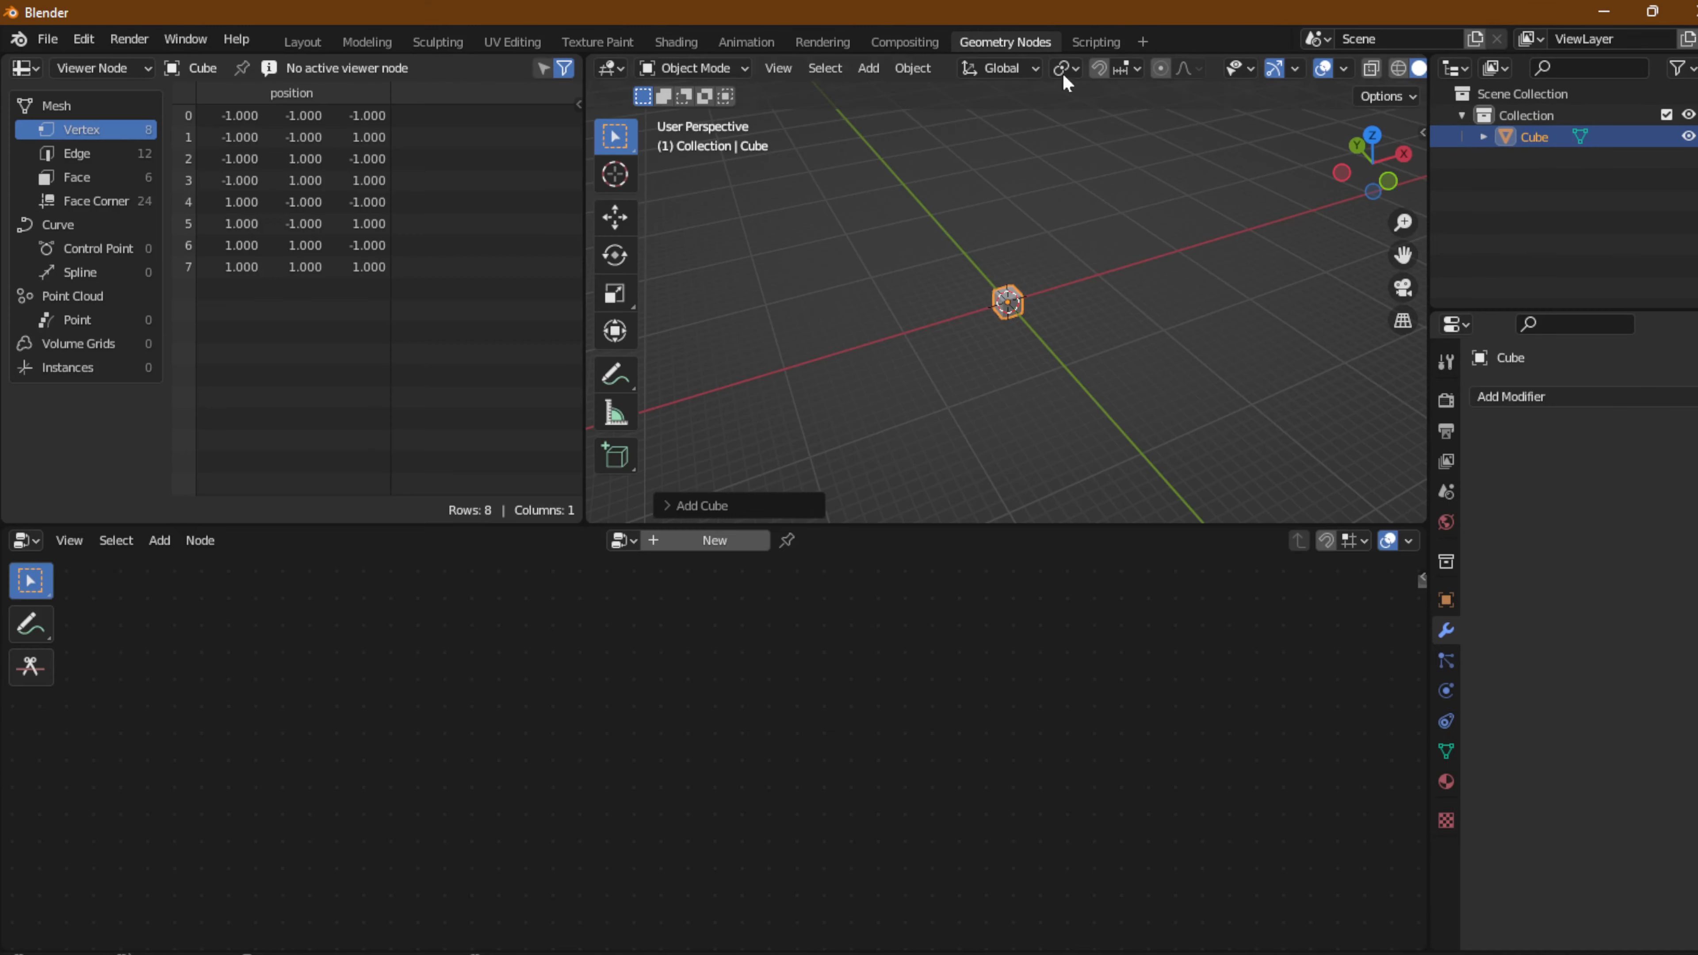
pyautogui.scroll(6, 1013, 368)
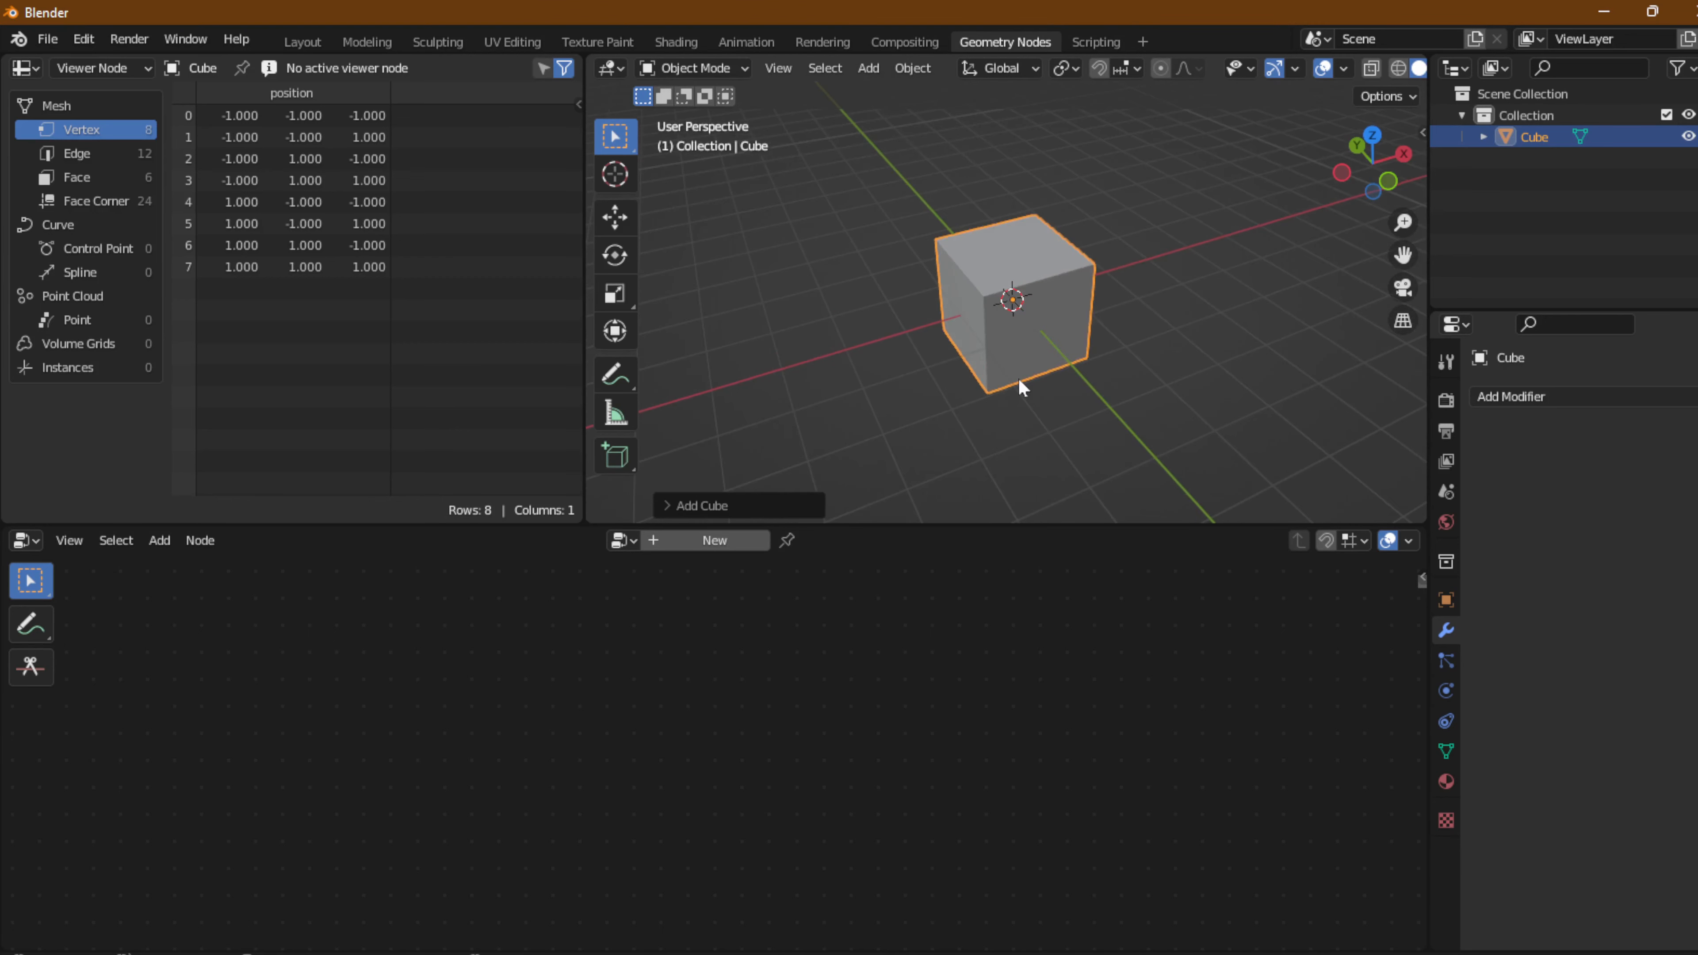
pyautogui.click(714, 540)
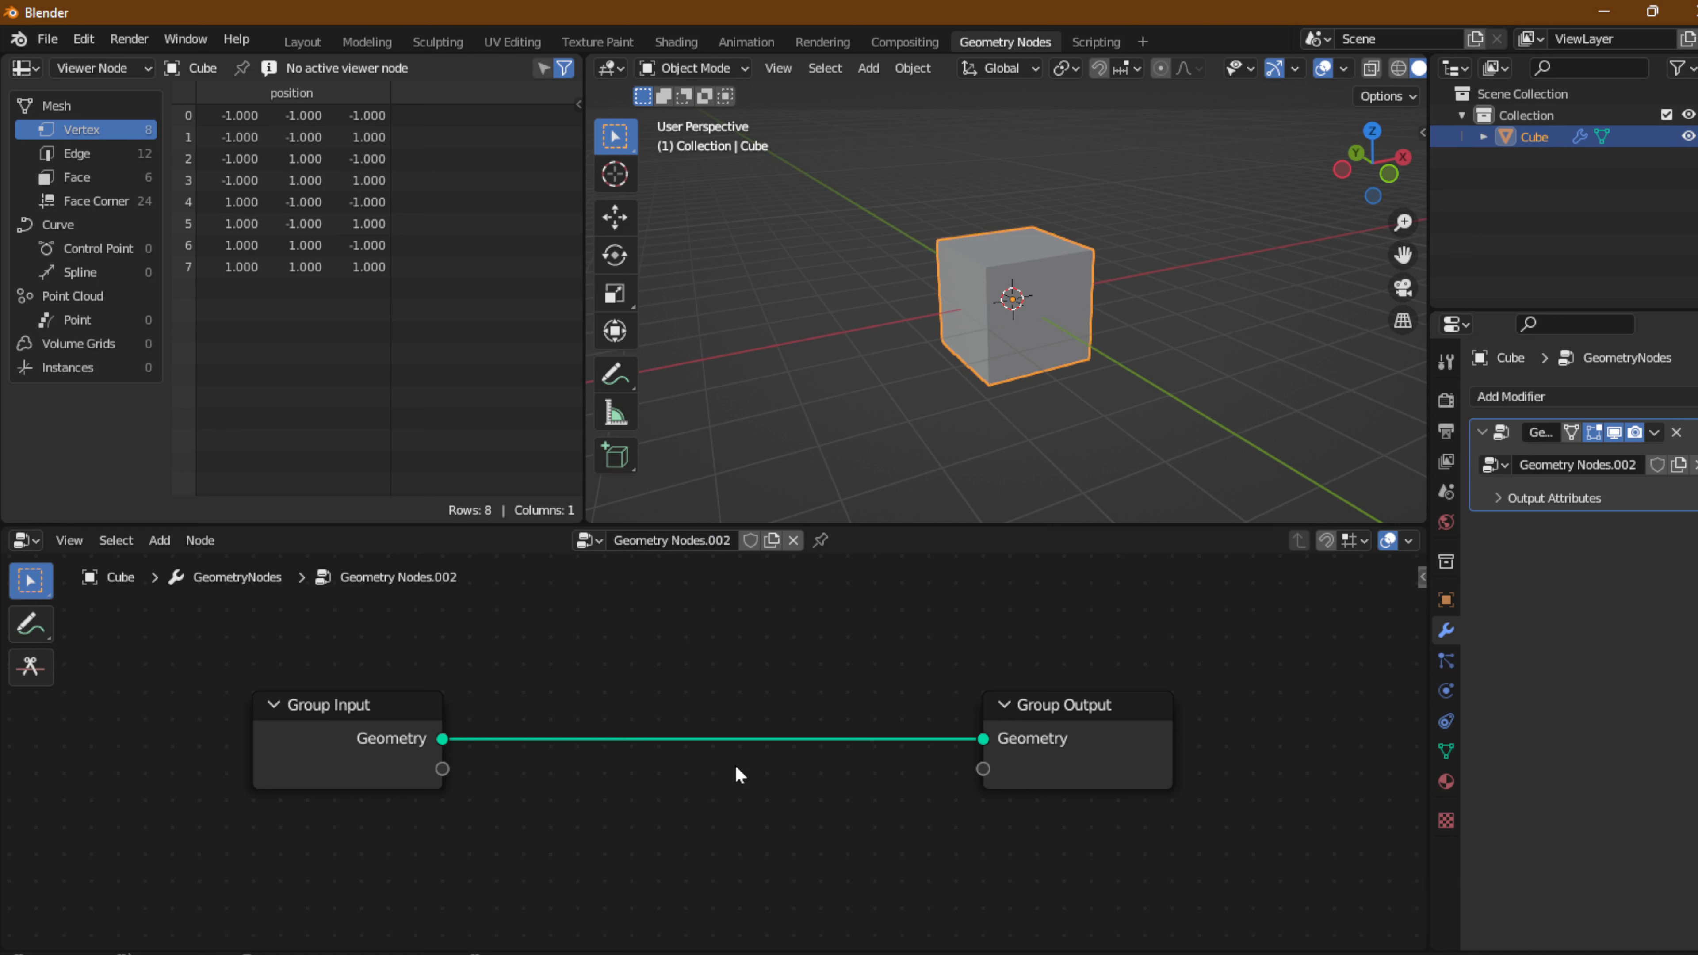
# Delete the Group Input node from the node tree.
pyautogui.click(406, 734)
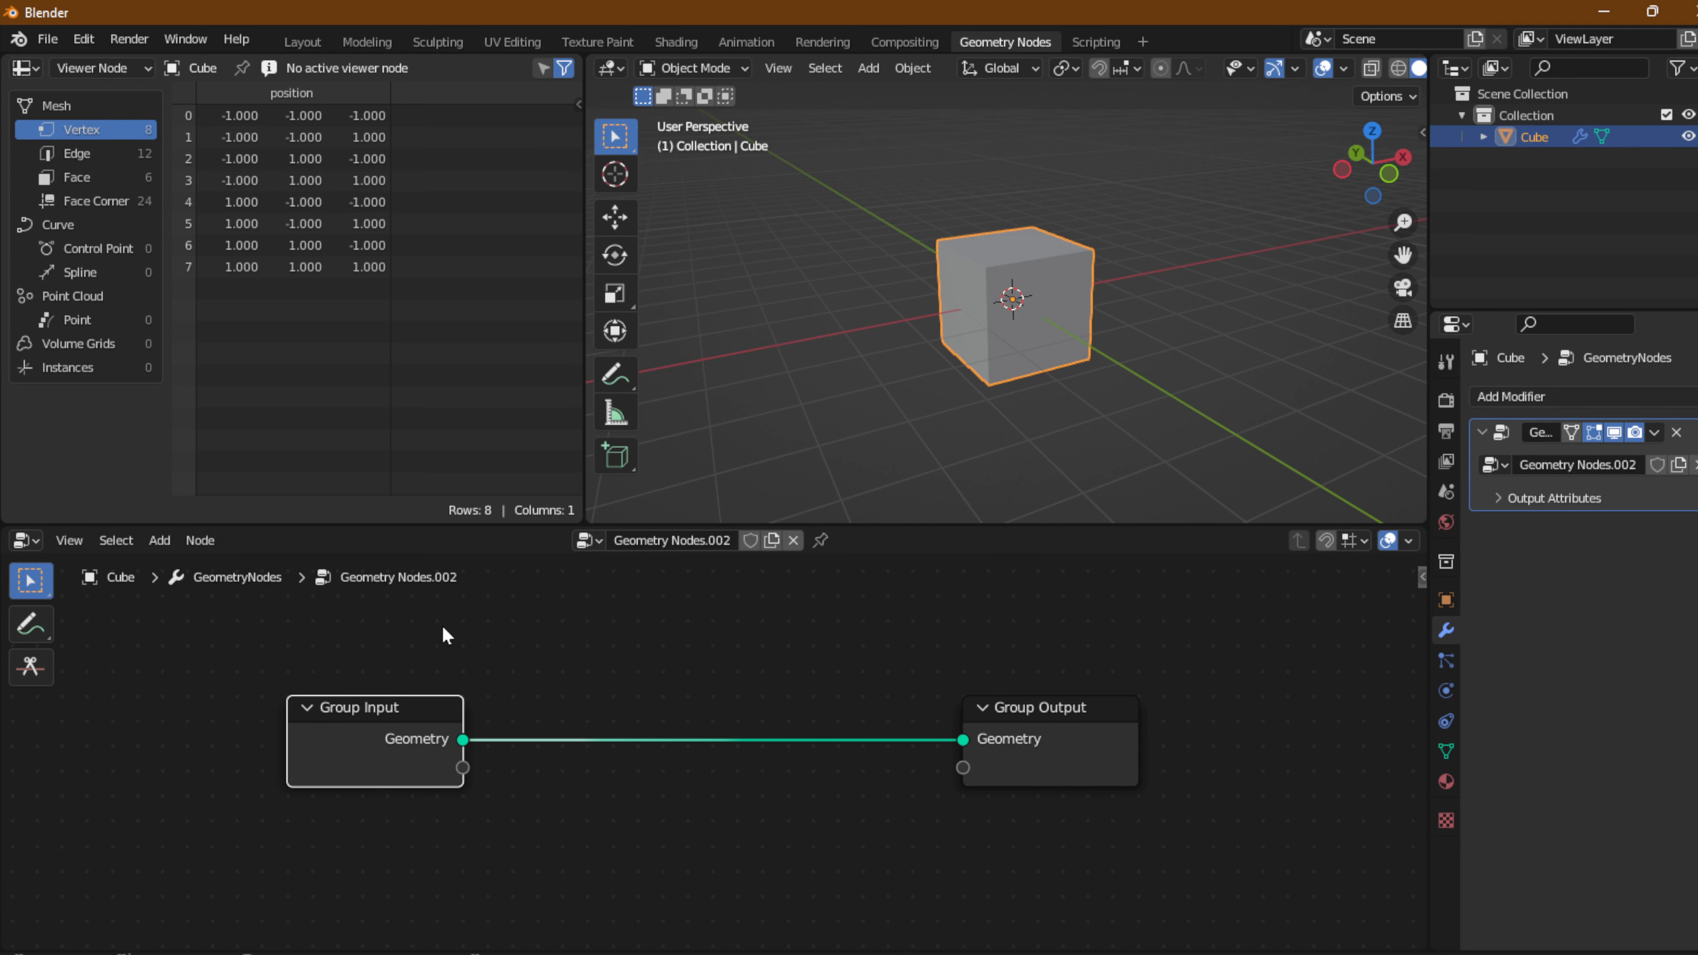
pyautogui.click(1015, 759)
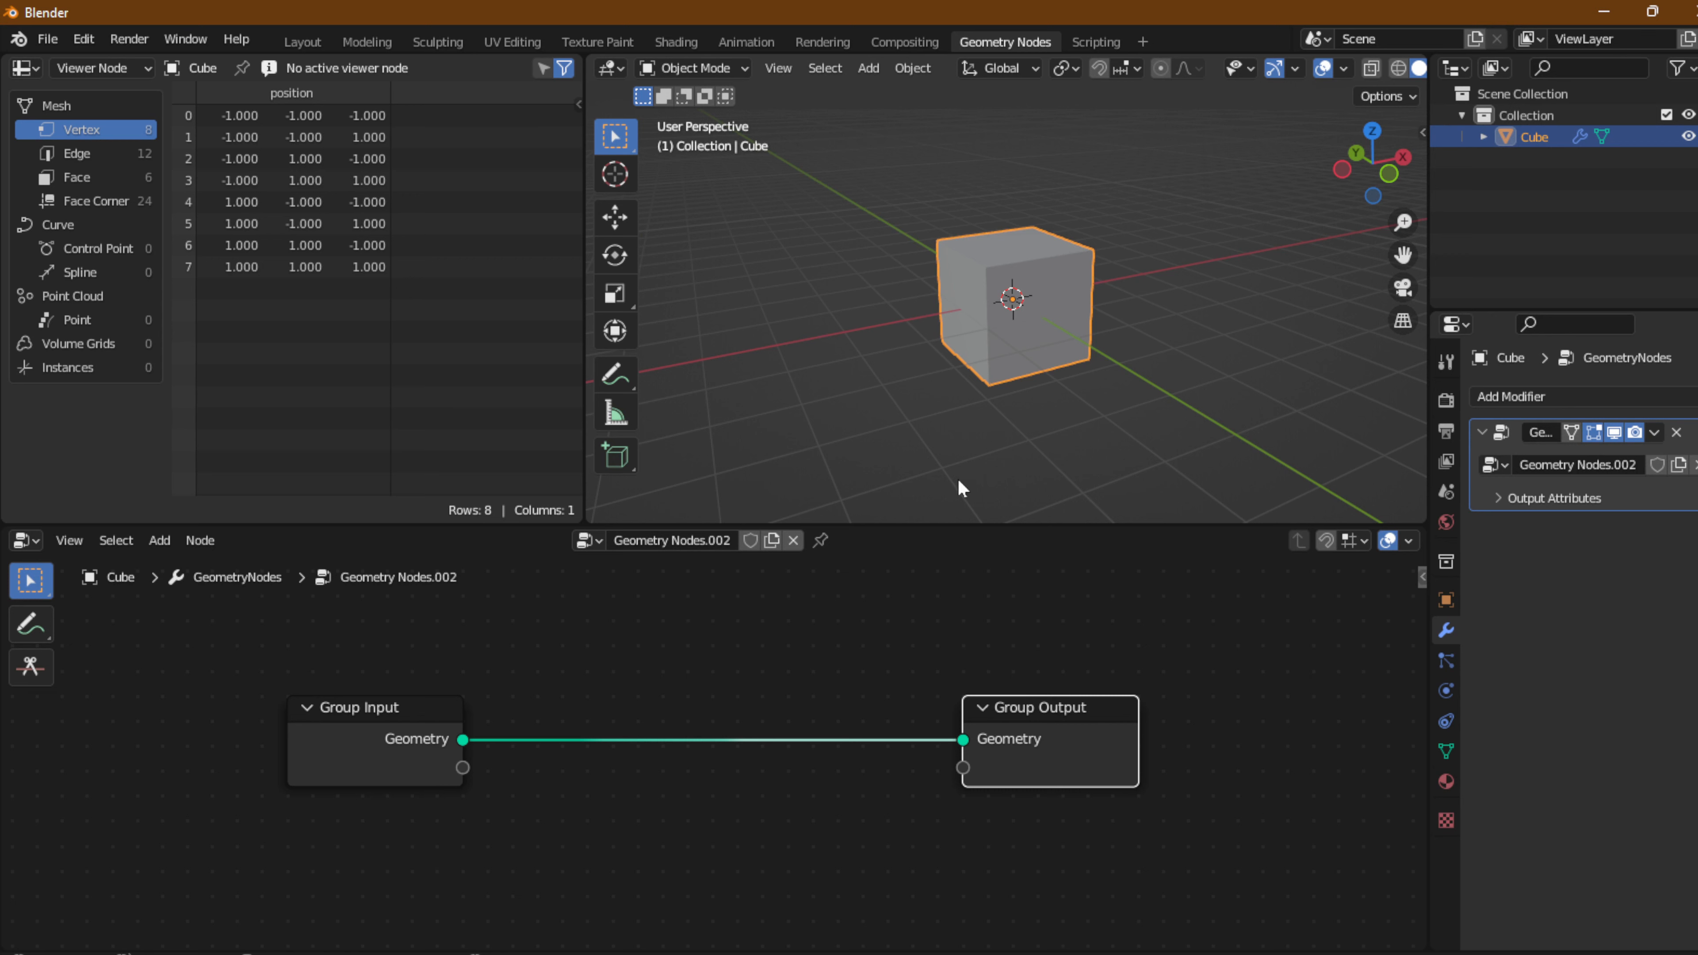
pyautogui.click(434, 749)
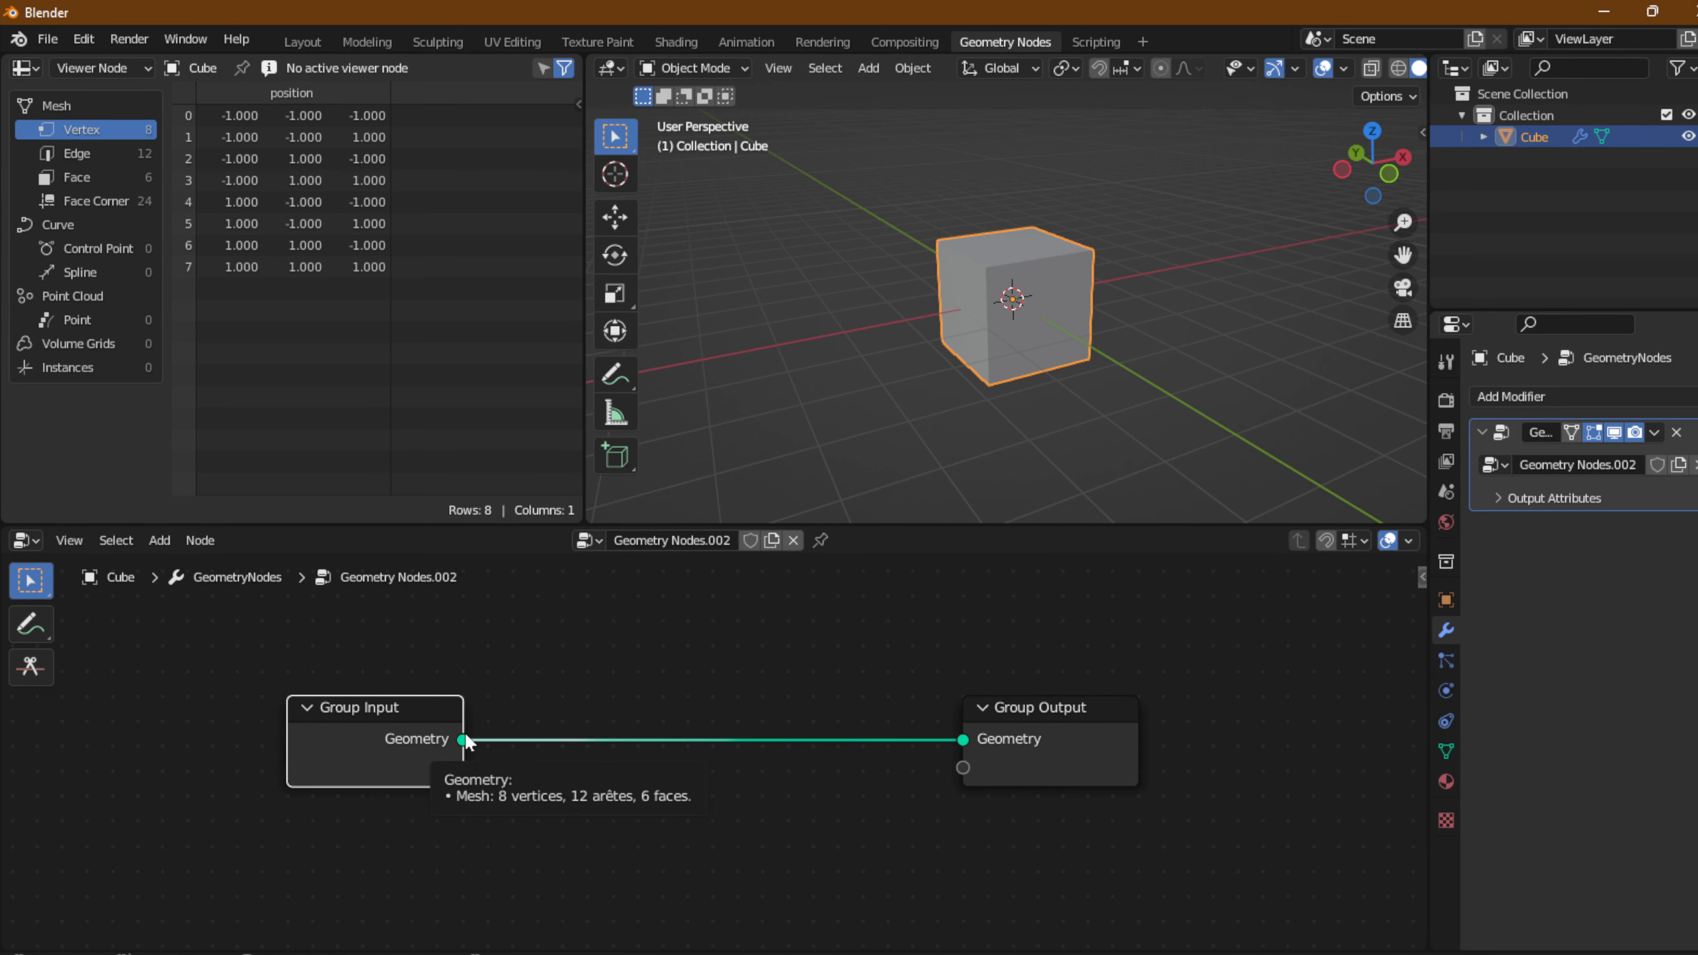
pyautogui.press('x')
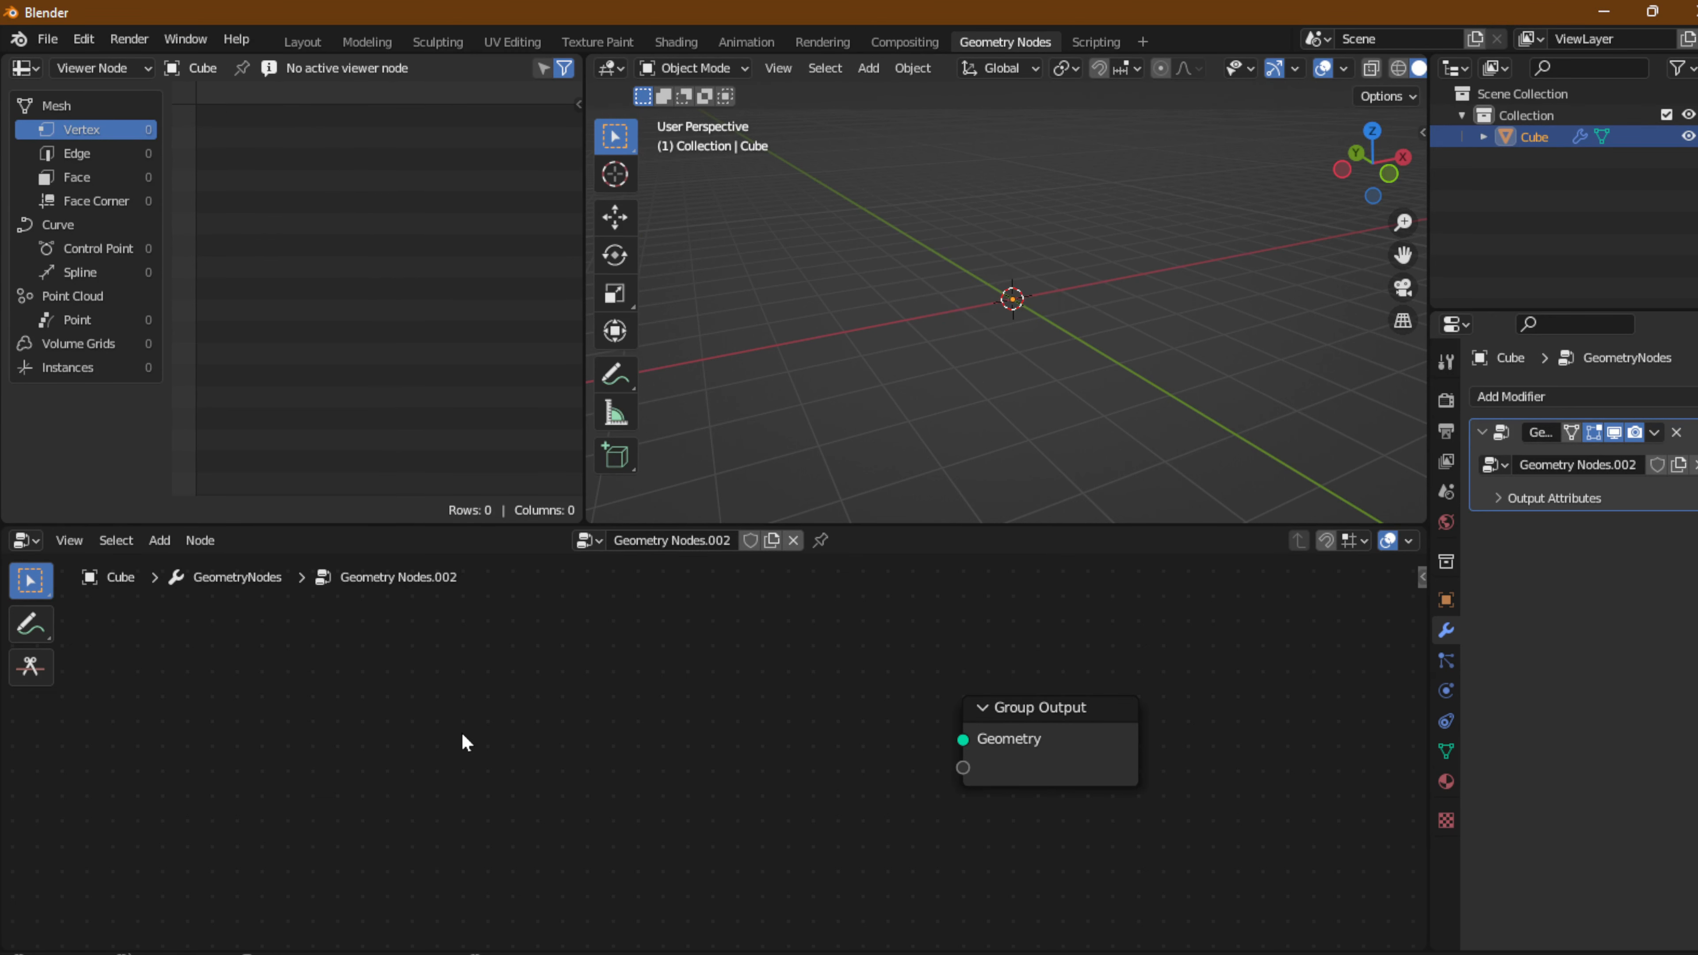
# Add a Grid node, connect its Mesh output to the Group Output's Geometry, and space the two nodes apart.
pyautogui.click(159, 540)
pyautogui.moveTo(185, 297)
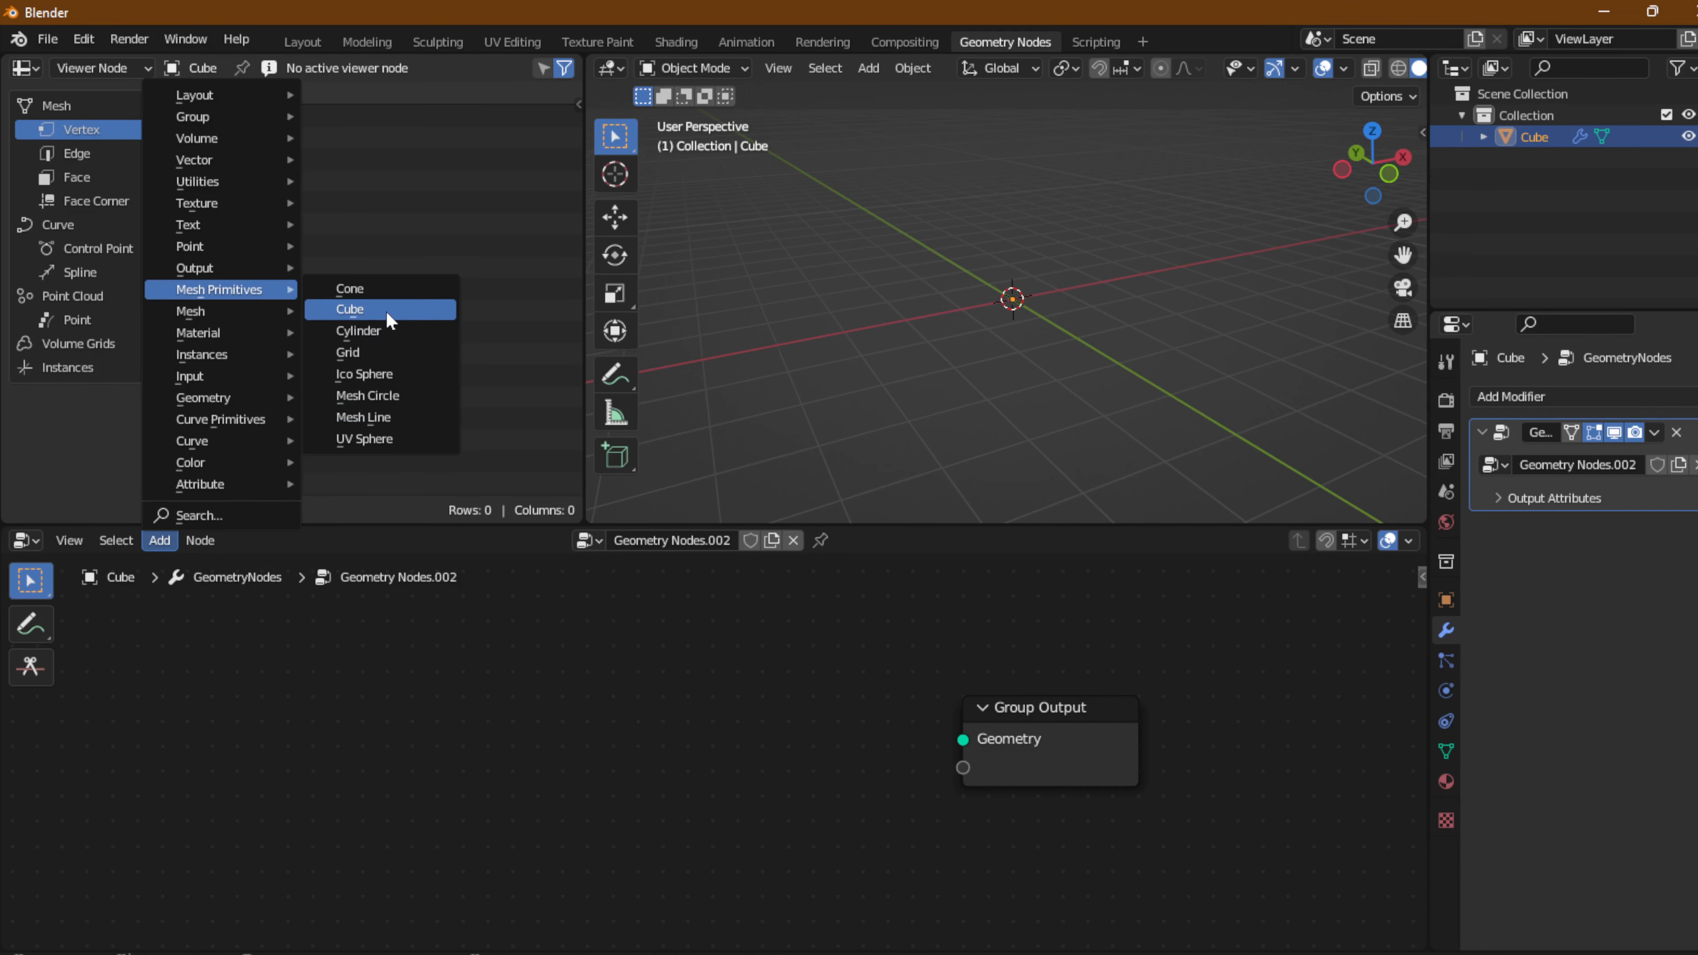
pyautogui.click(383, 355)
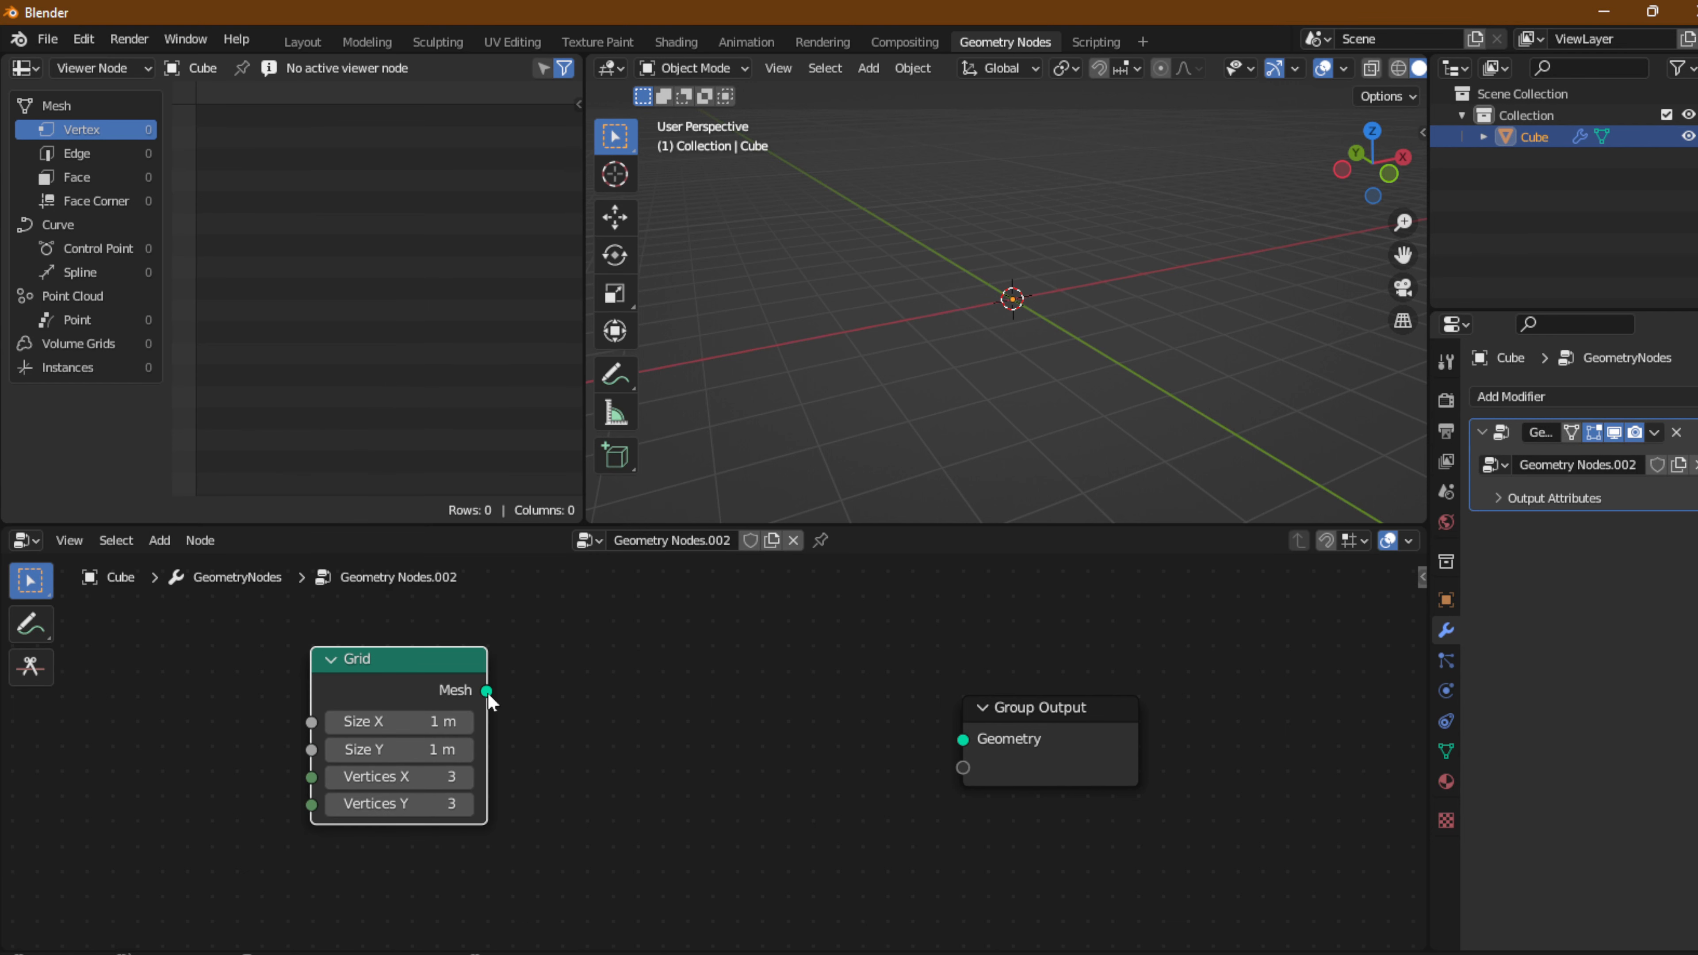
pyautogui.moveTo(487, 691); pyautogui.dragTo(963, 739)
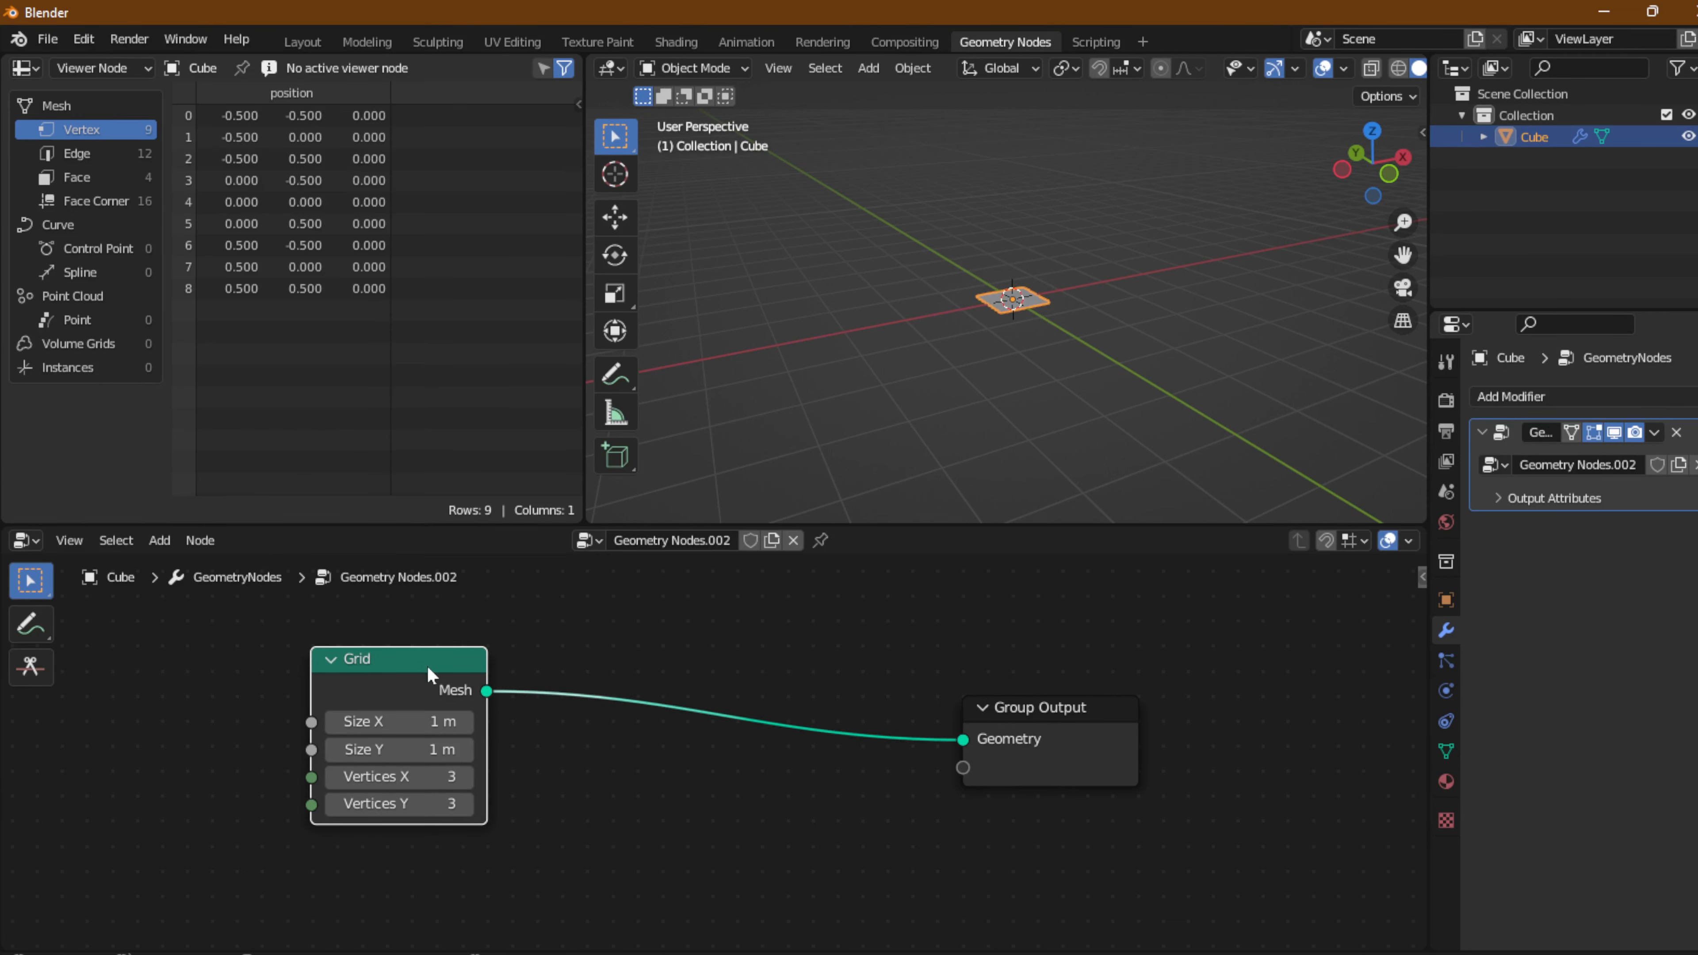
pyautogui.moveTo(430, 674); pyautogui.dragTo(218, 687)
pyautogui.moveTo(1060, 755); pyautogui.dragTo(1187, 729)
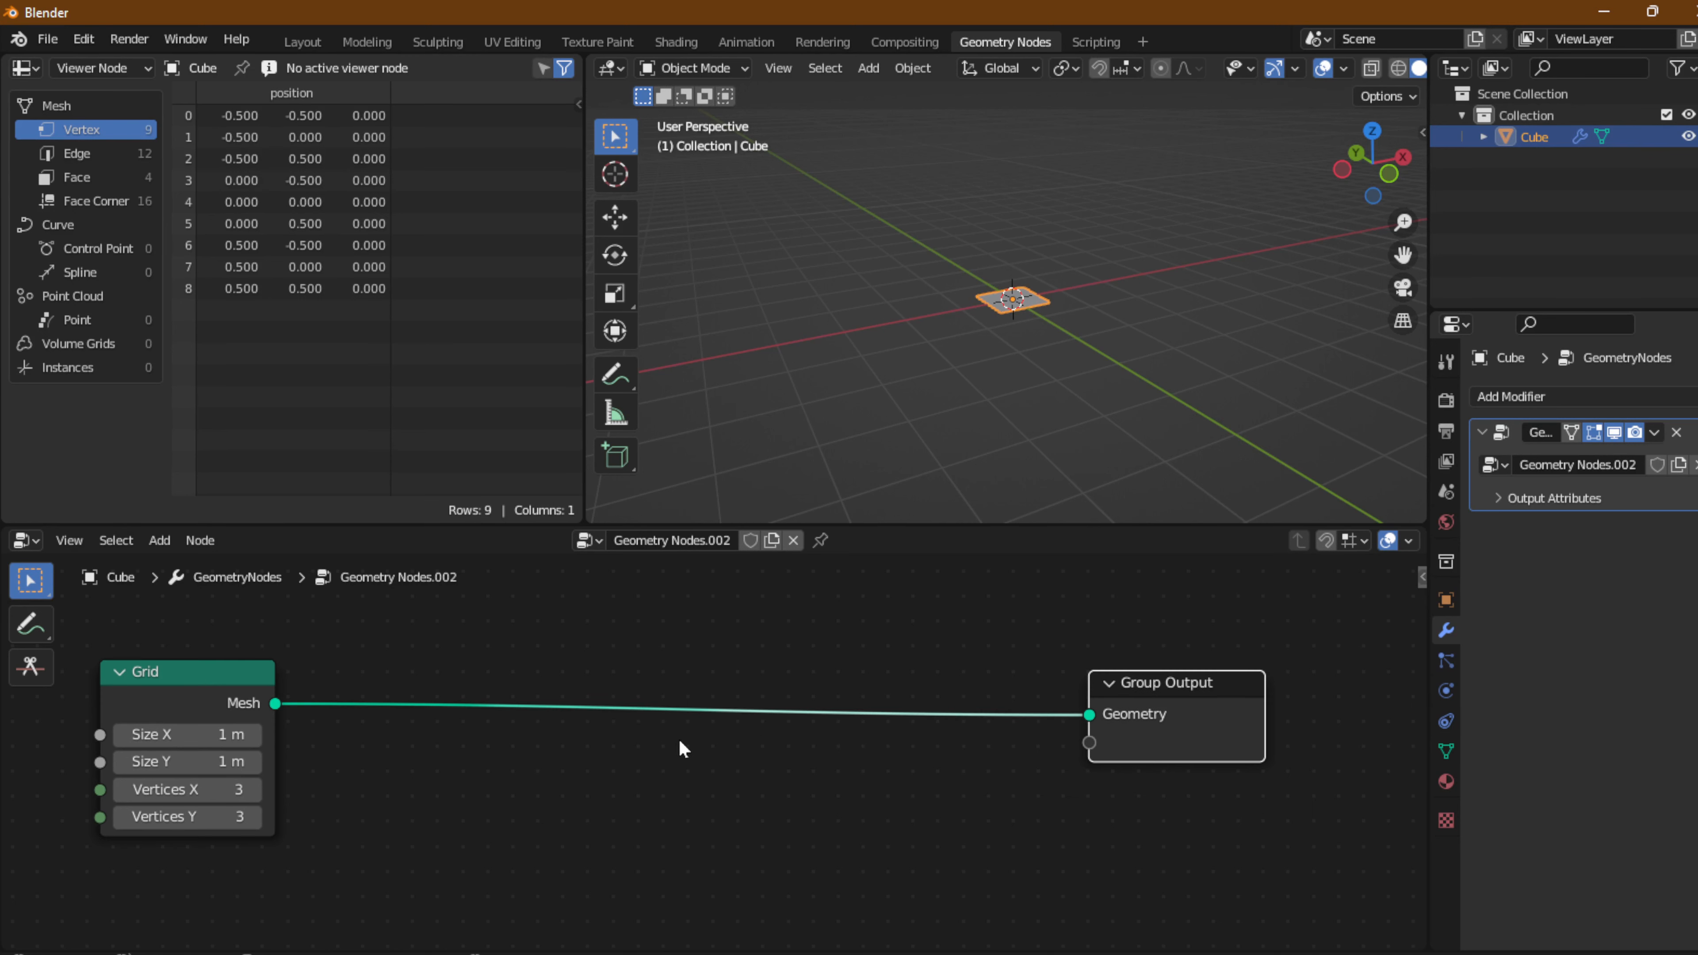
# Insert an Instance on Points node on the link between the Grid and Group Output nodes, feeding its Points input.
pyautogui.scroll(2, 1063, 334)
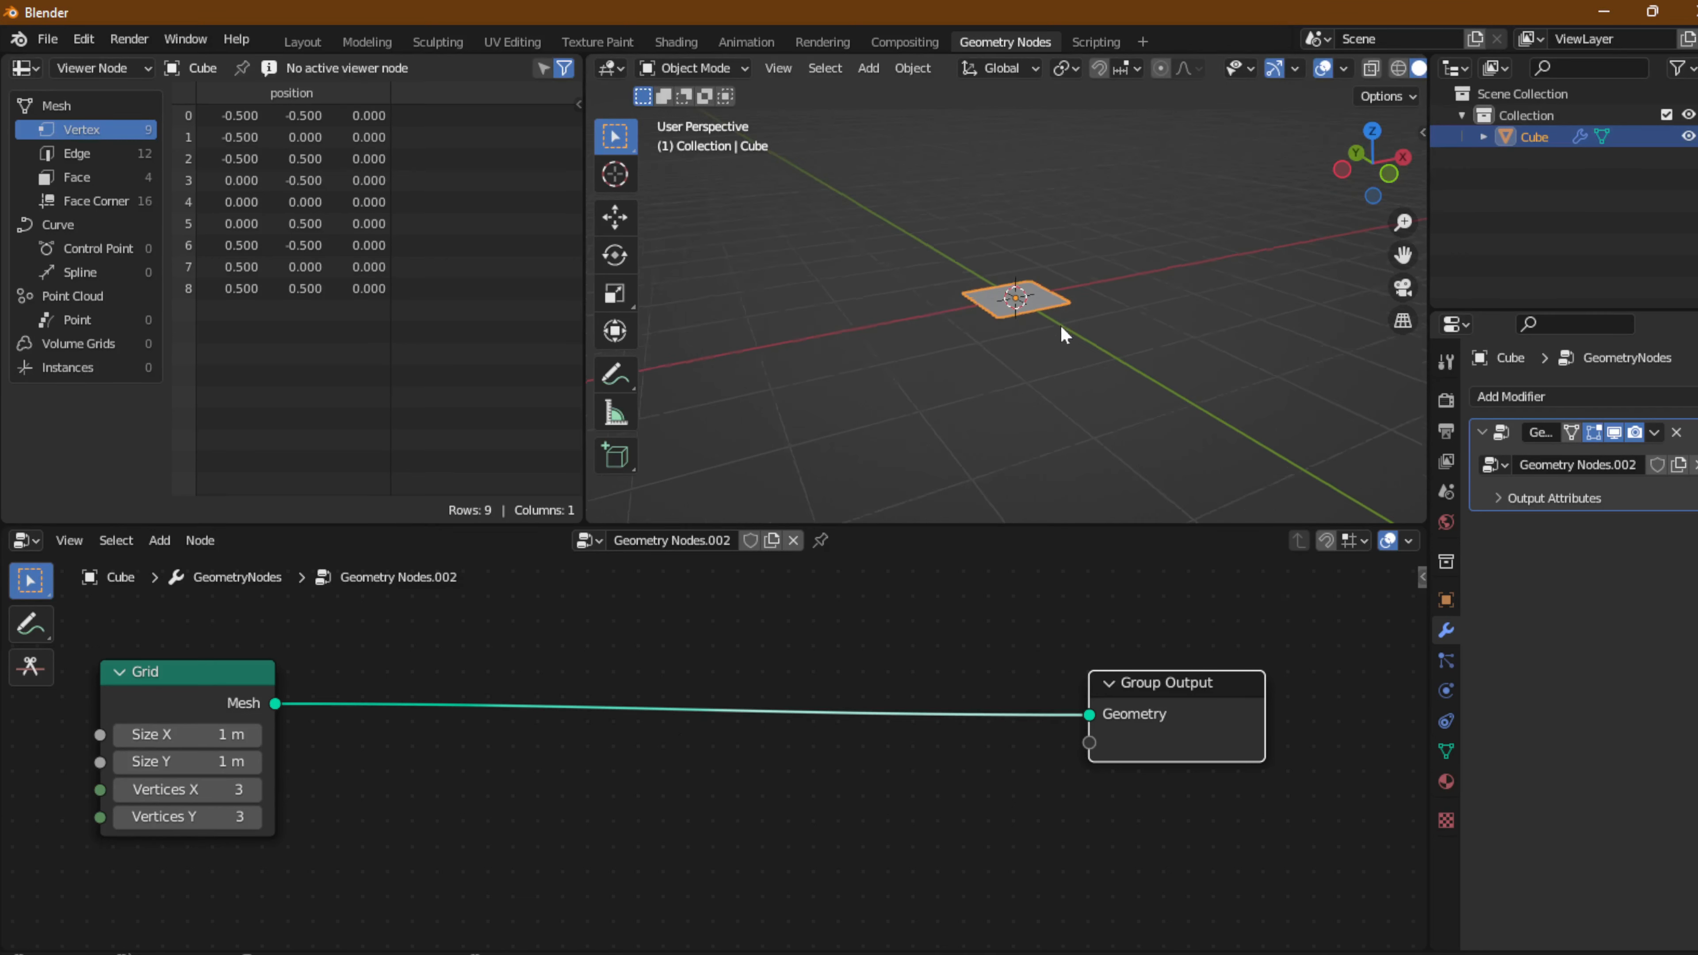
pyautogui.scroll(4, 1064, 335)
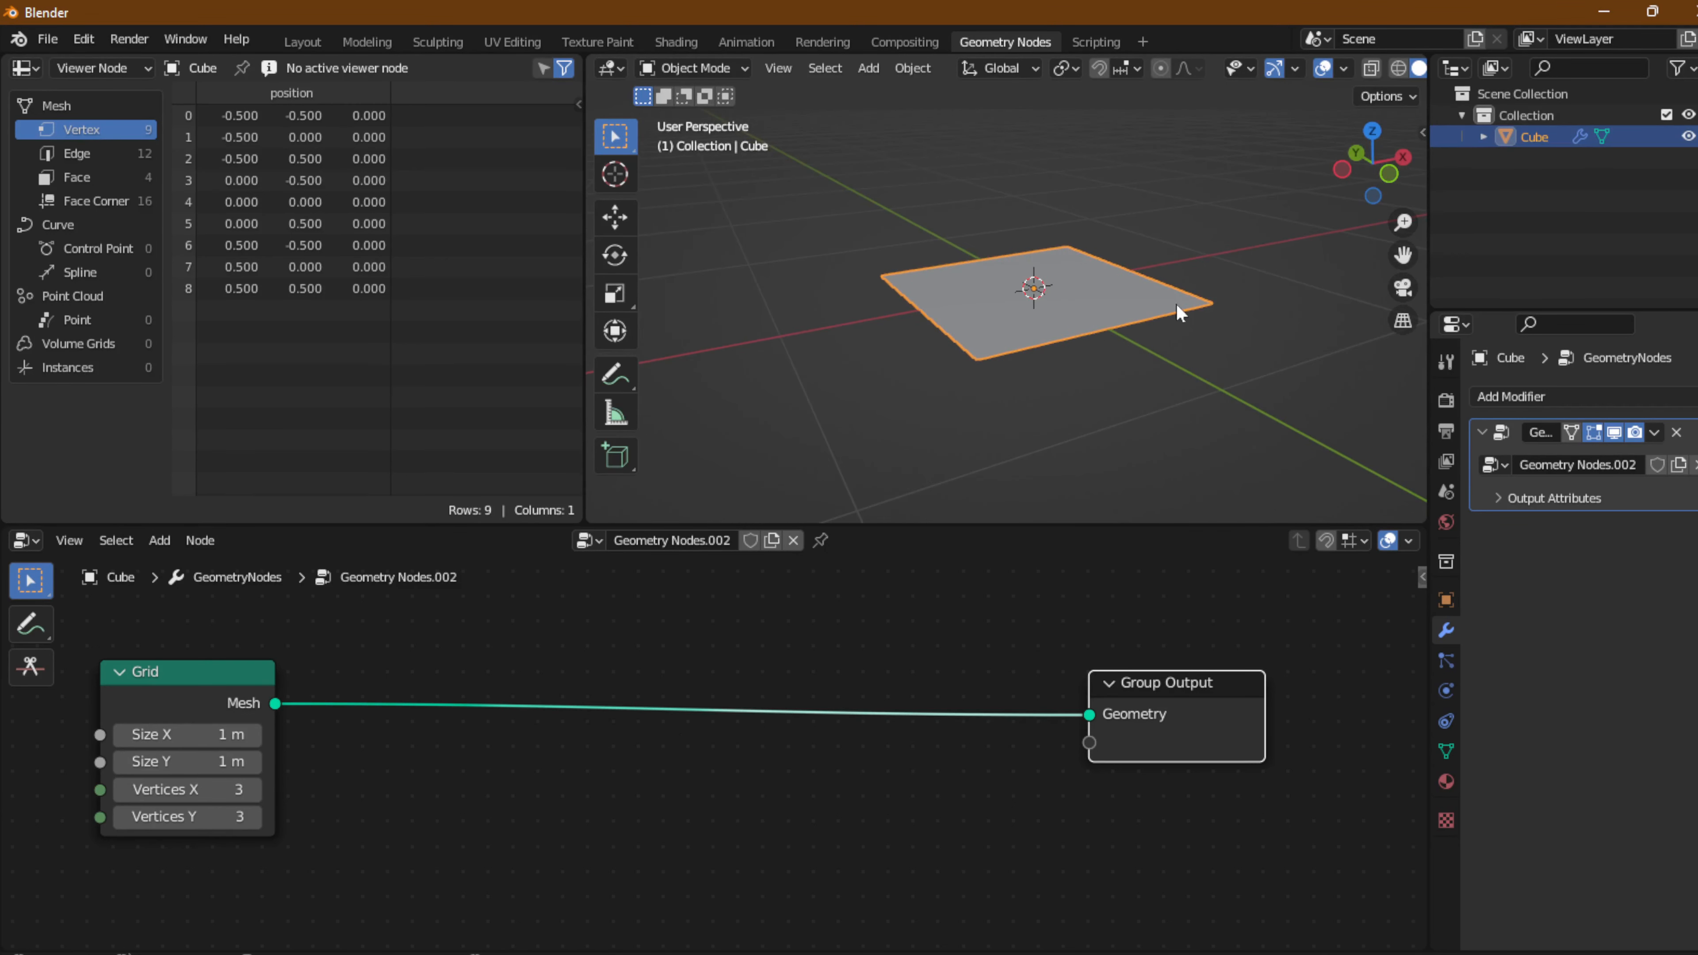
pyautogui.scroll(-2, 792, 729)
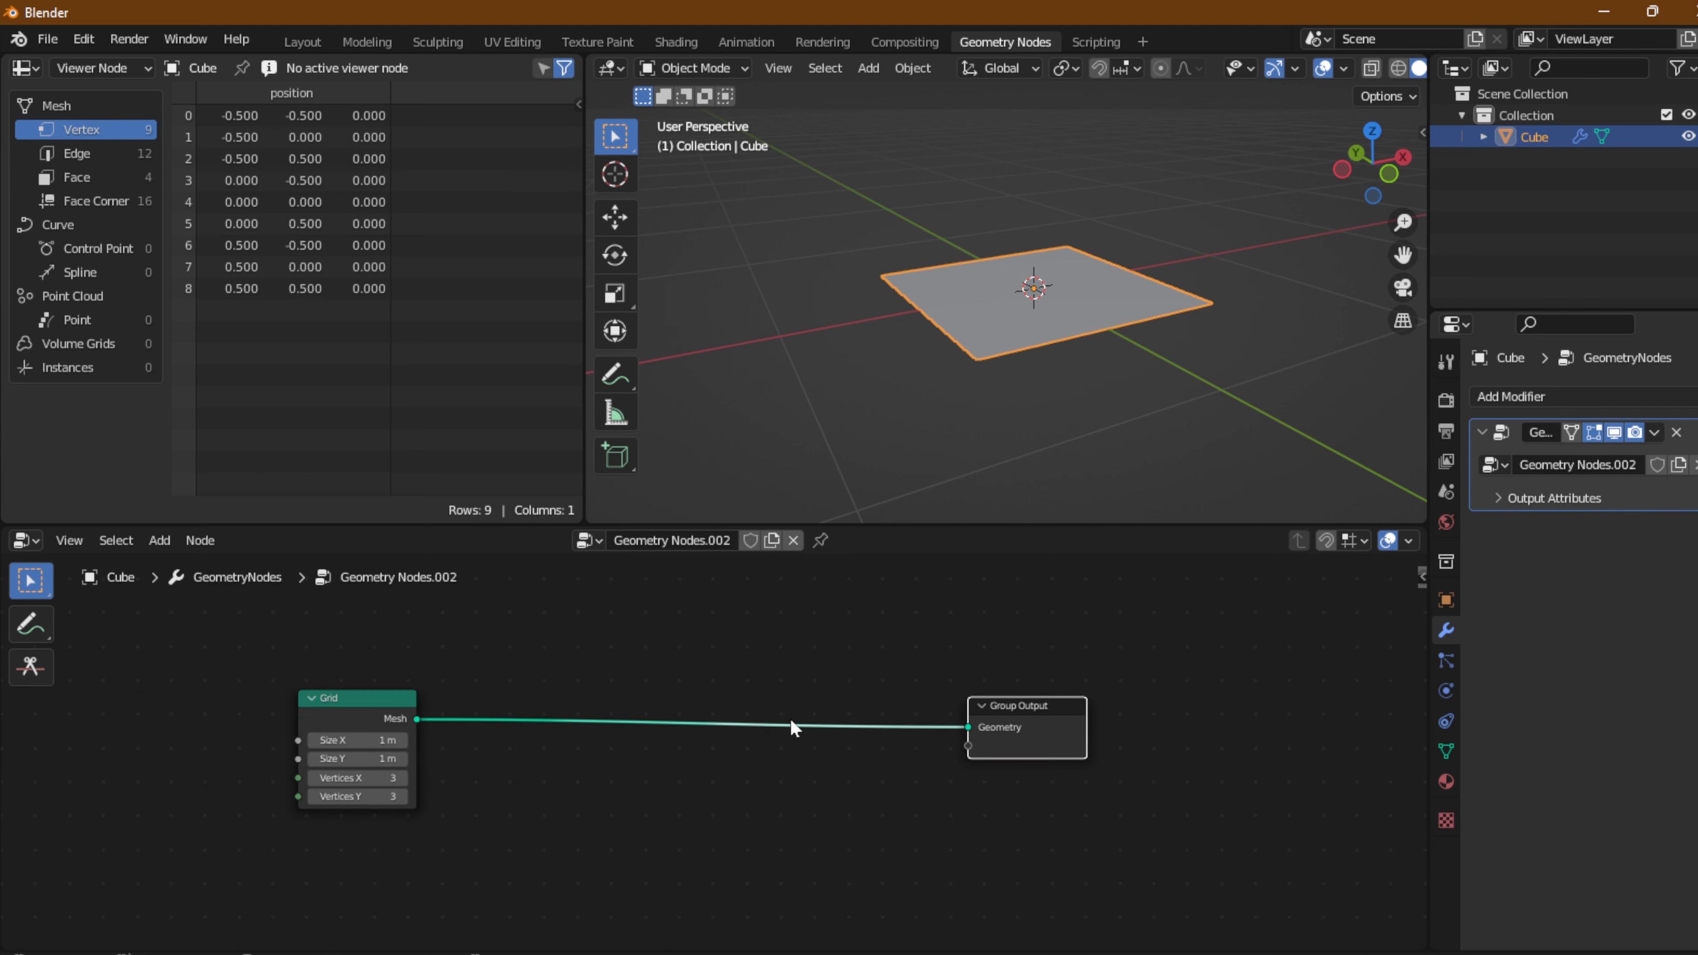
pyautogui.scroll(2, 815, 854)
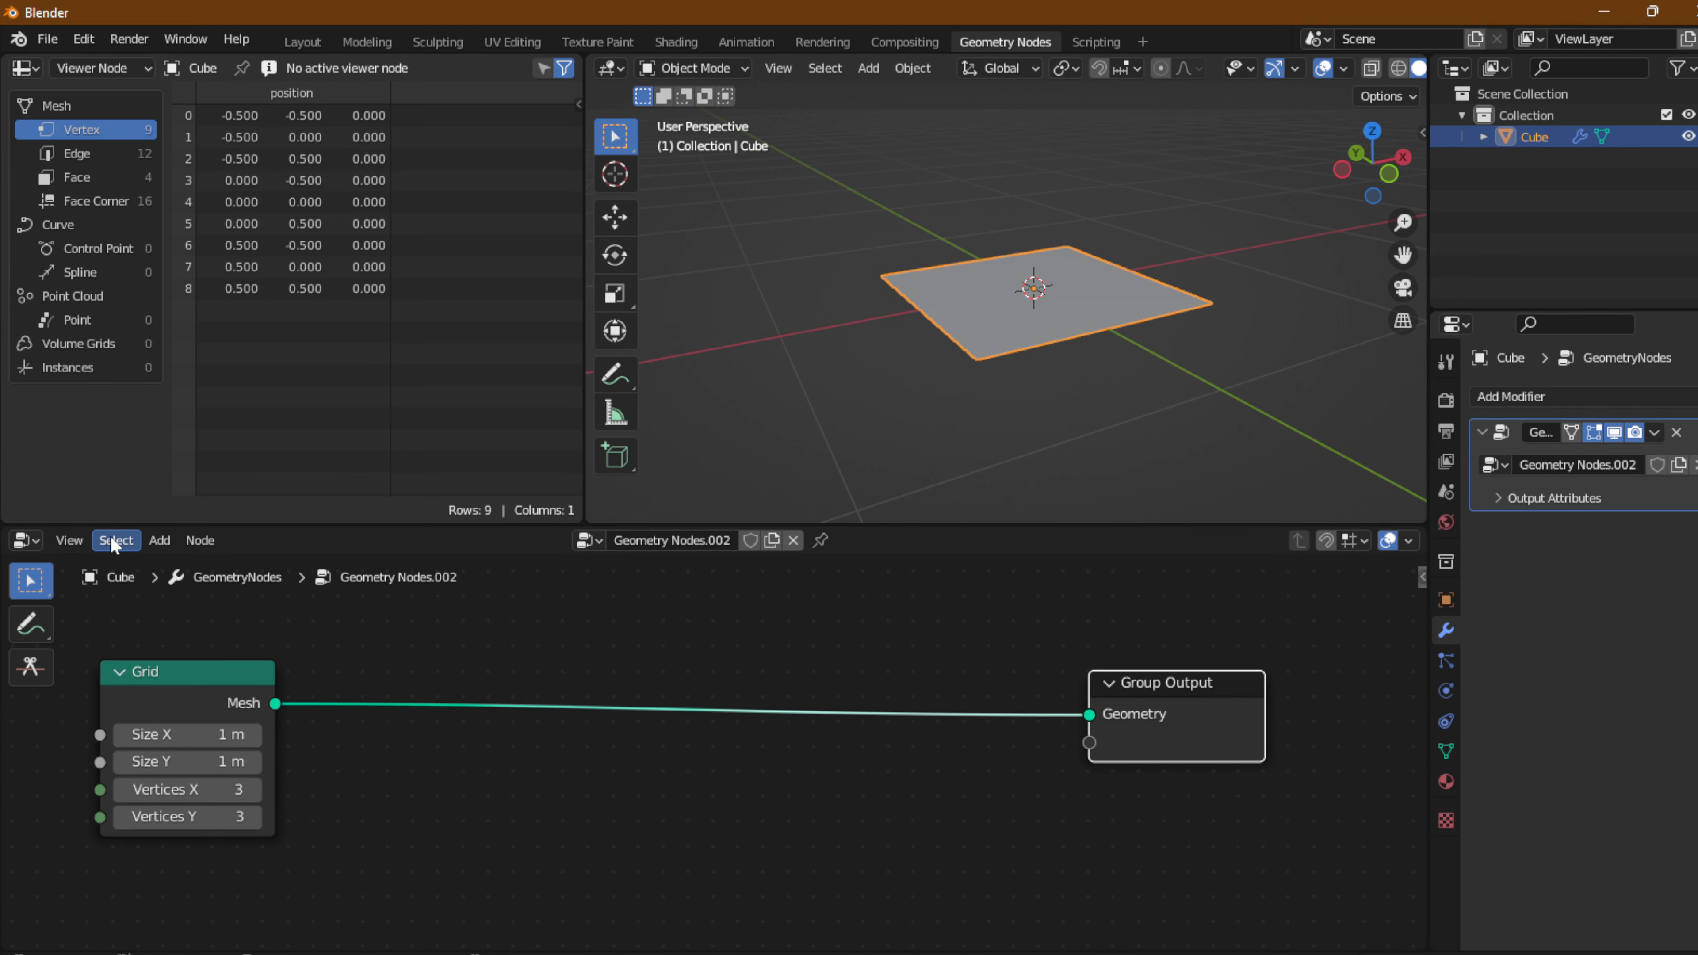
pyautogui.click(159, 541)
pyautogui.moveTo(179, 355)
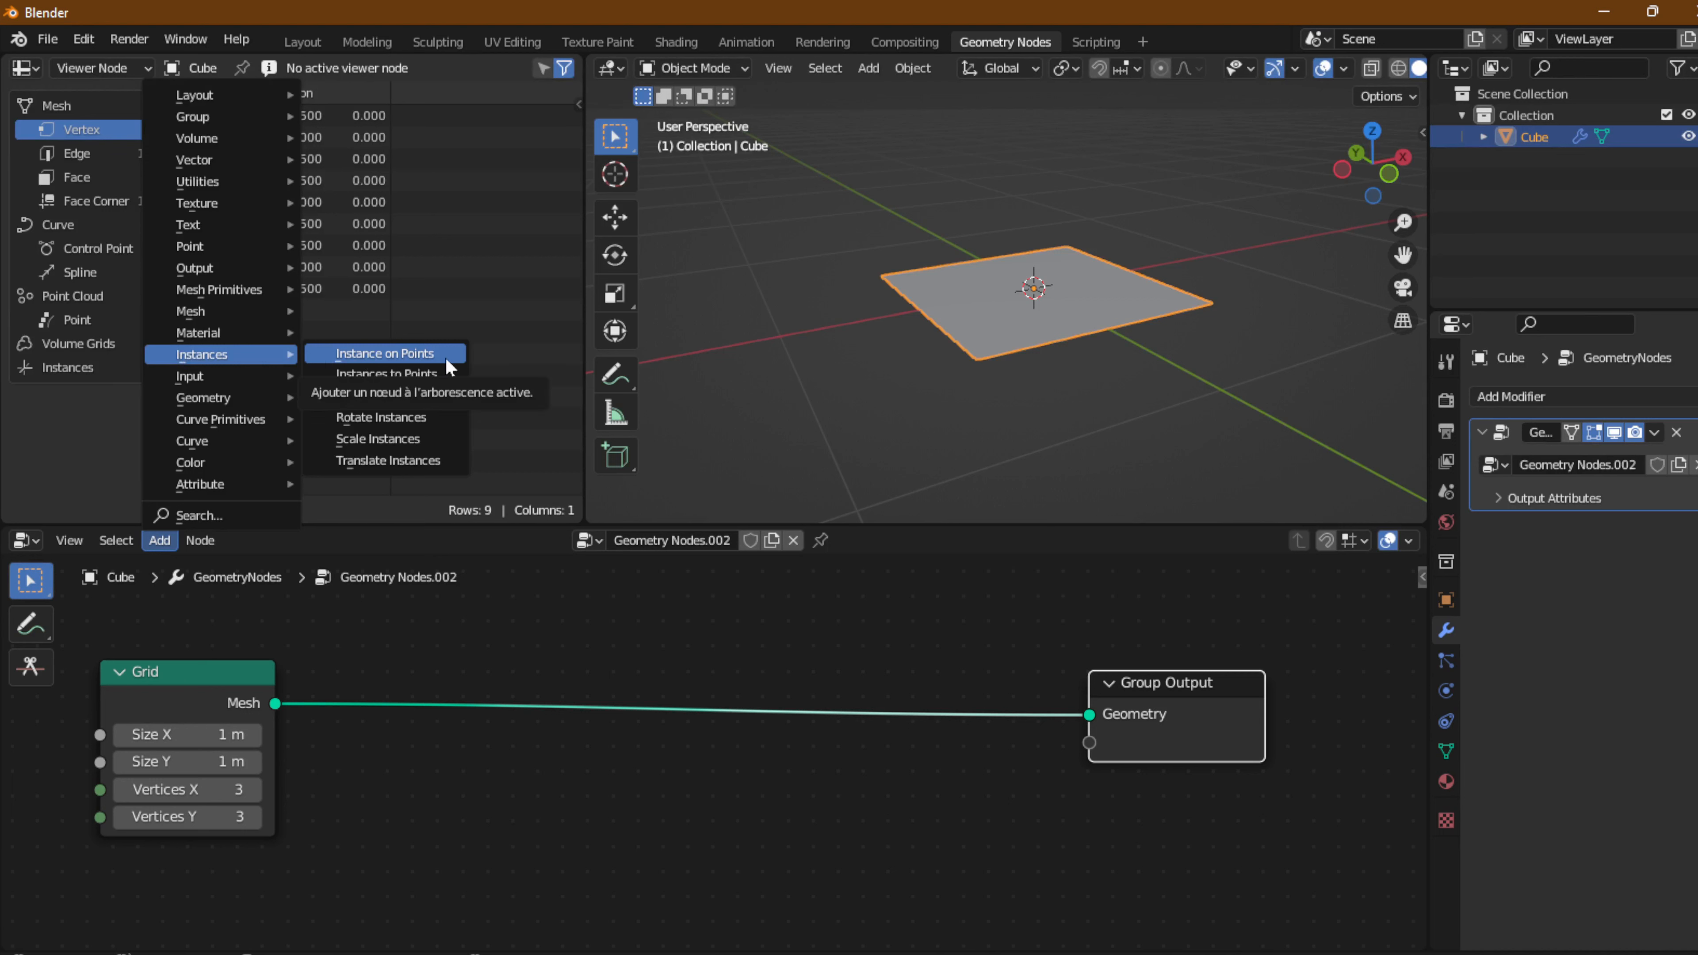
pyautogui.click(405, 353)
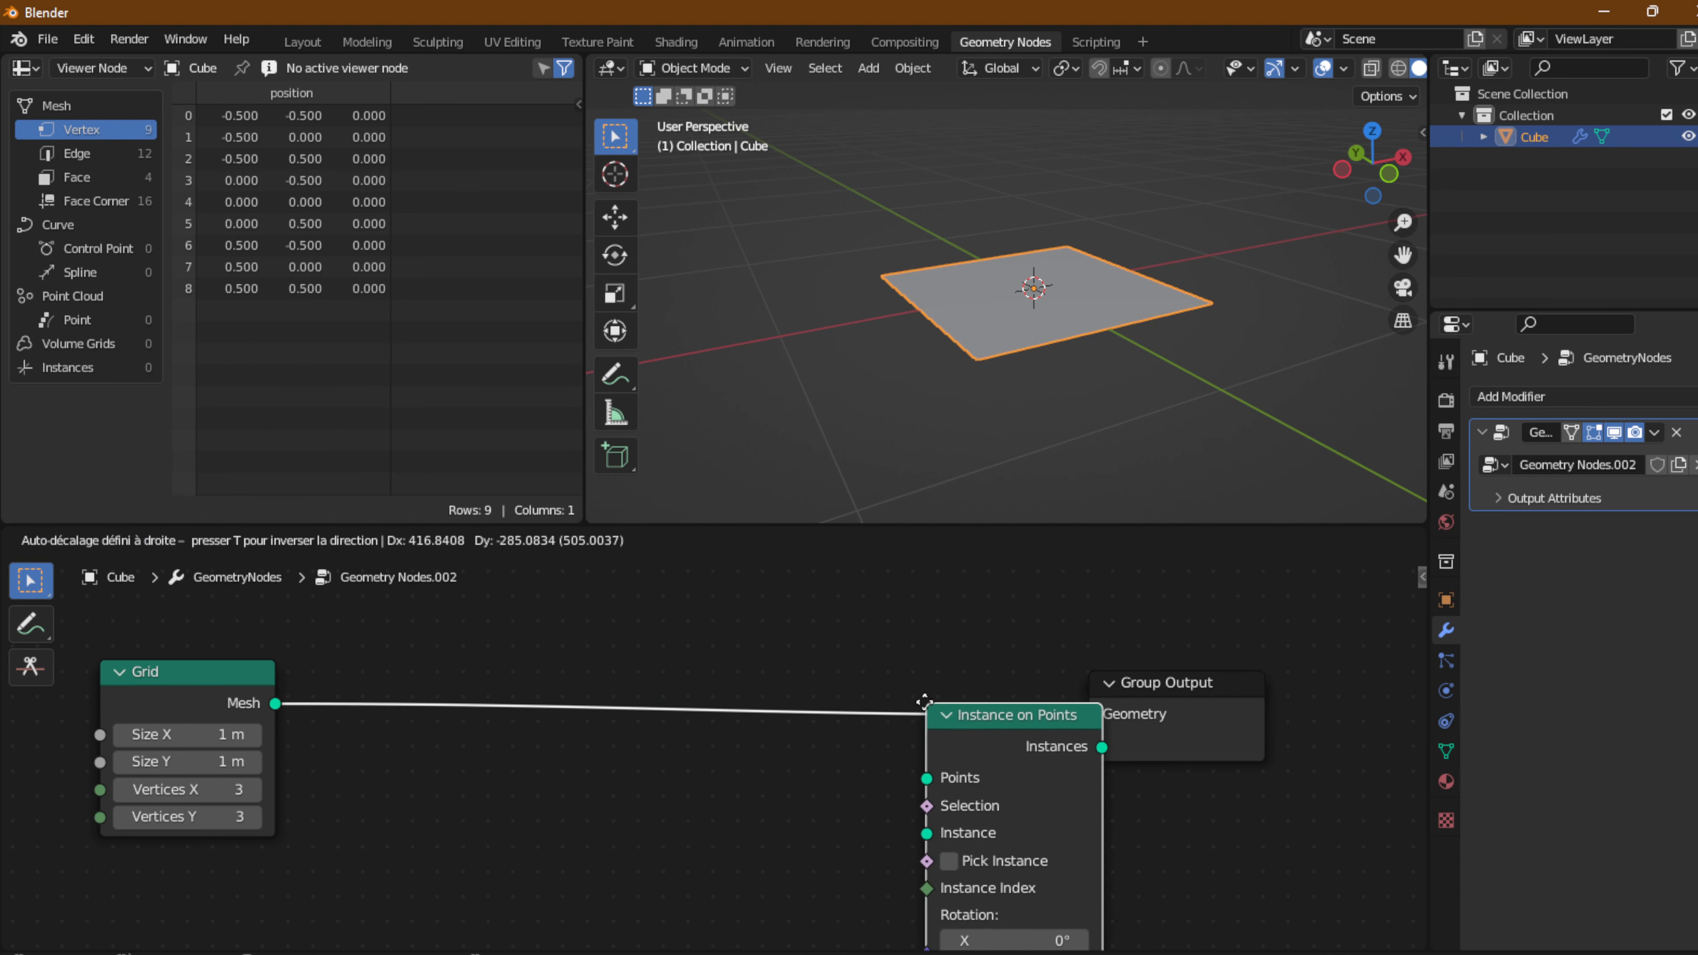
pyautogui.click(829, 671)
pyautogui.moveTo(916, 699); pyautogui.dragTo(963, 699)
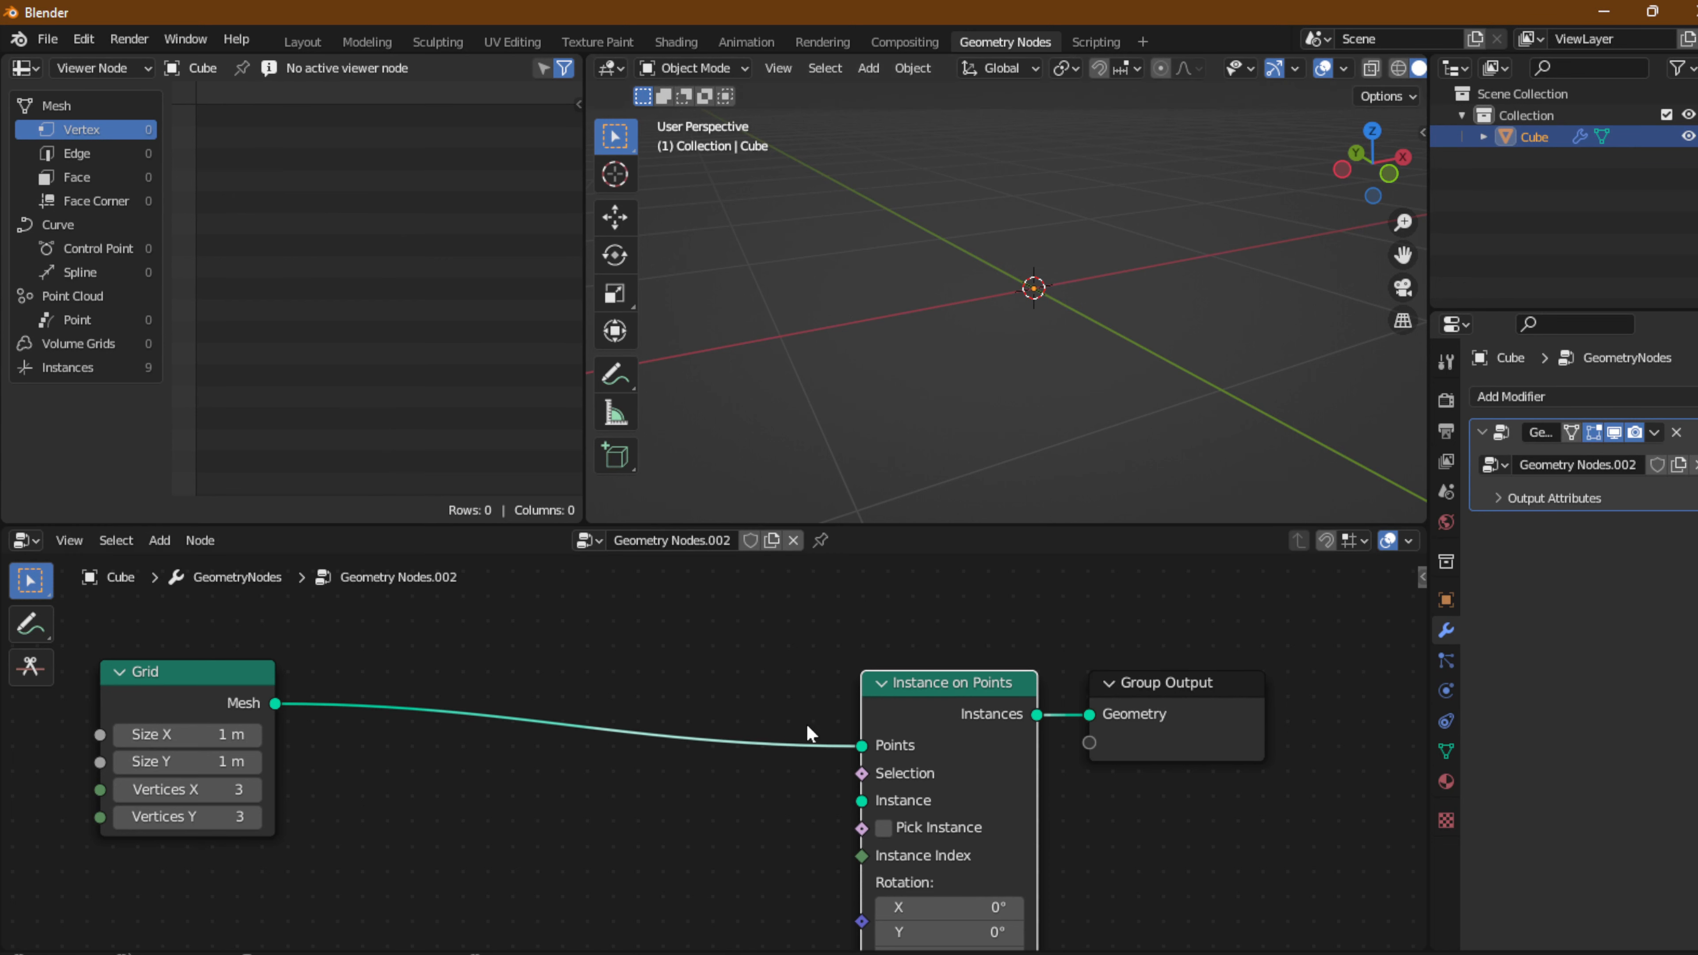
# Add a Cube mesh primitive node and connect its Mesh output to the Instance input of Instance on Points.
pyautogui.moveTo(754, 732); pyautogui.dragTo(751, 694, button='middle')
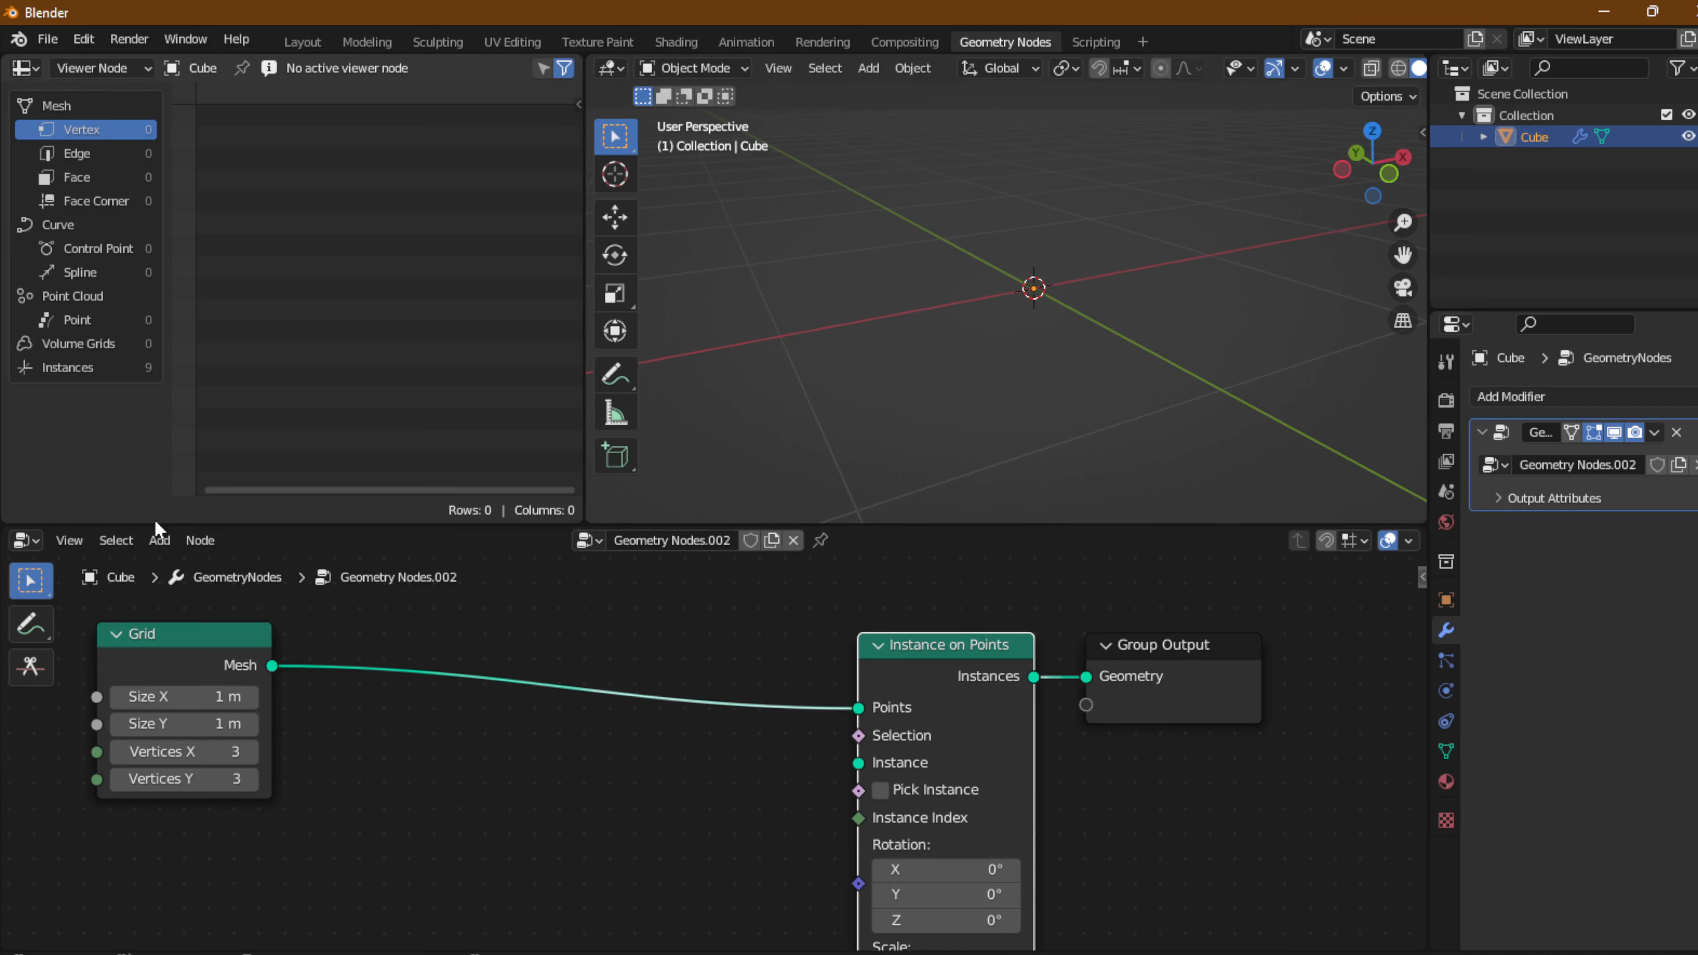
pyautogui.click(161, 540)
pyautogui.moveTo(252, 289)
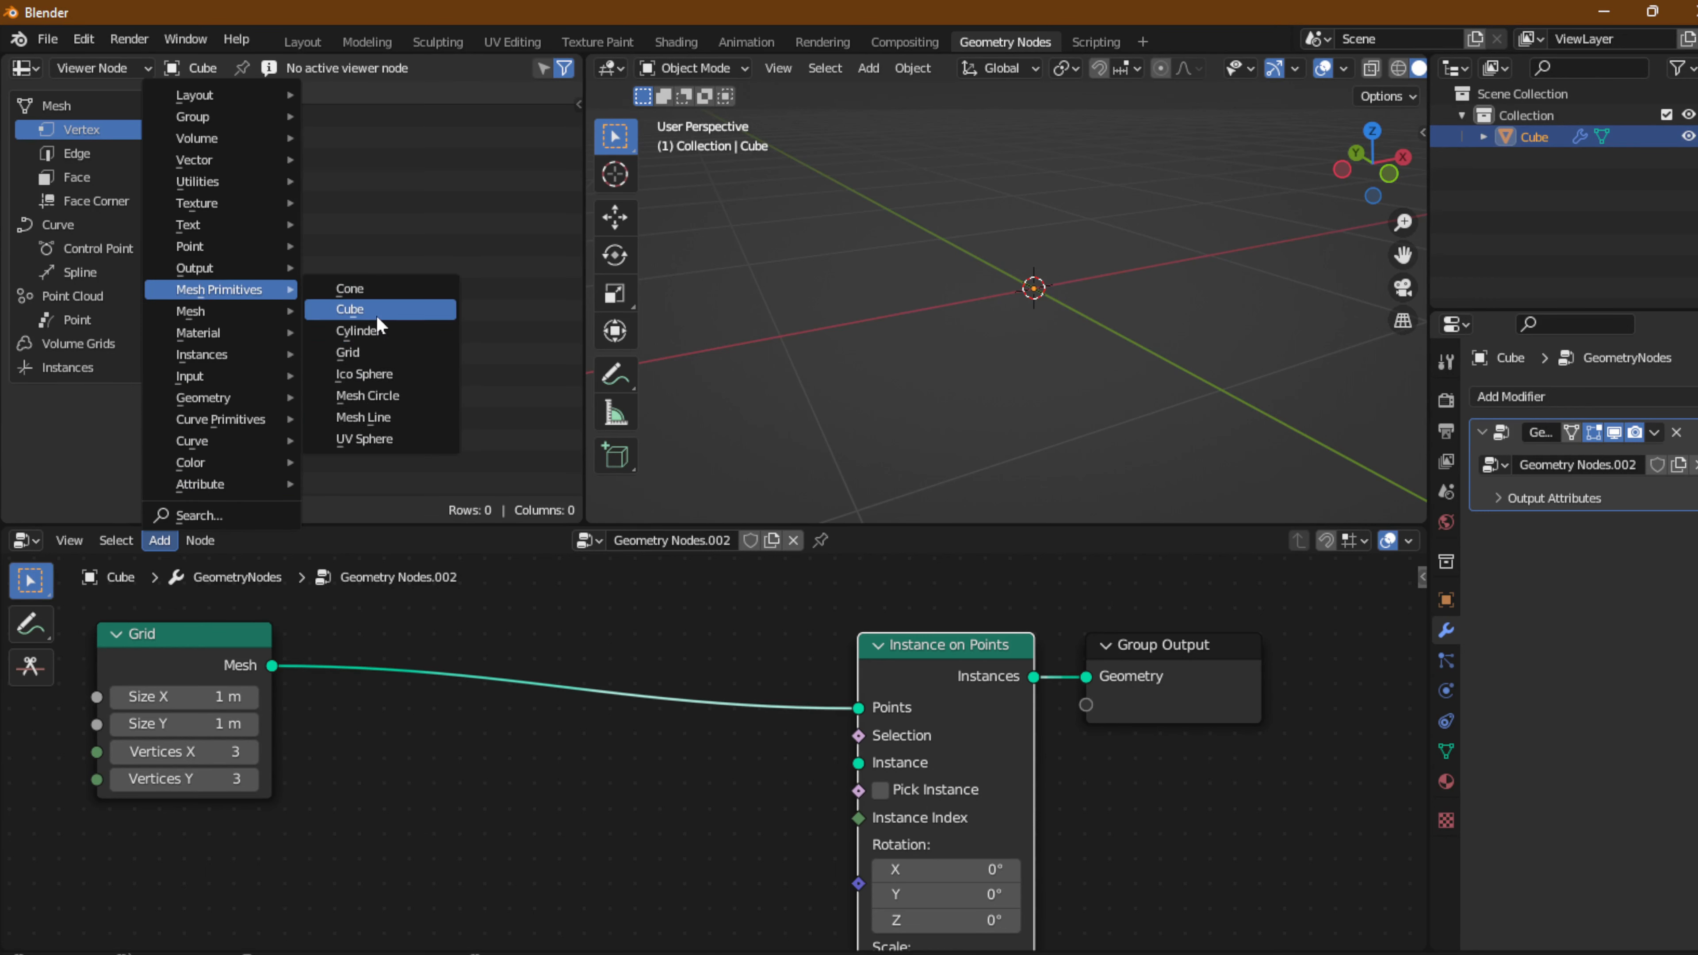
pyautogui.click(351, 309)
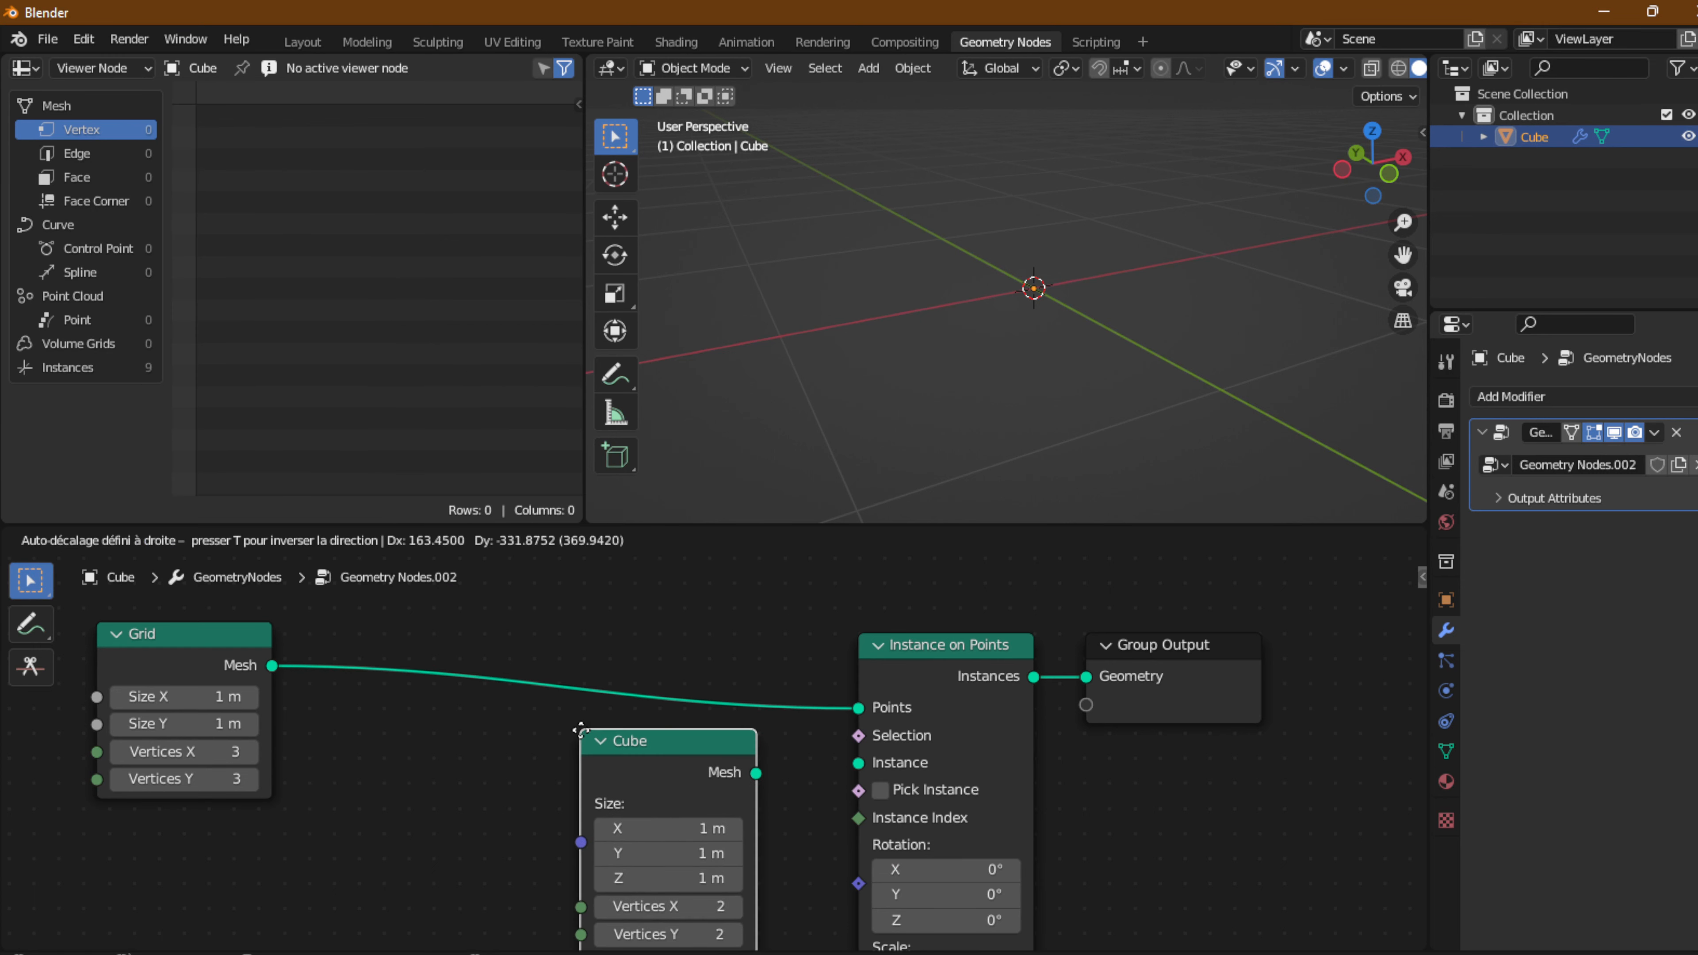
pyautogui.click(645, 871)
pyautogui.moveTo(761, 768); pyautogui.dragTo(858, 763)
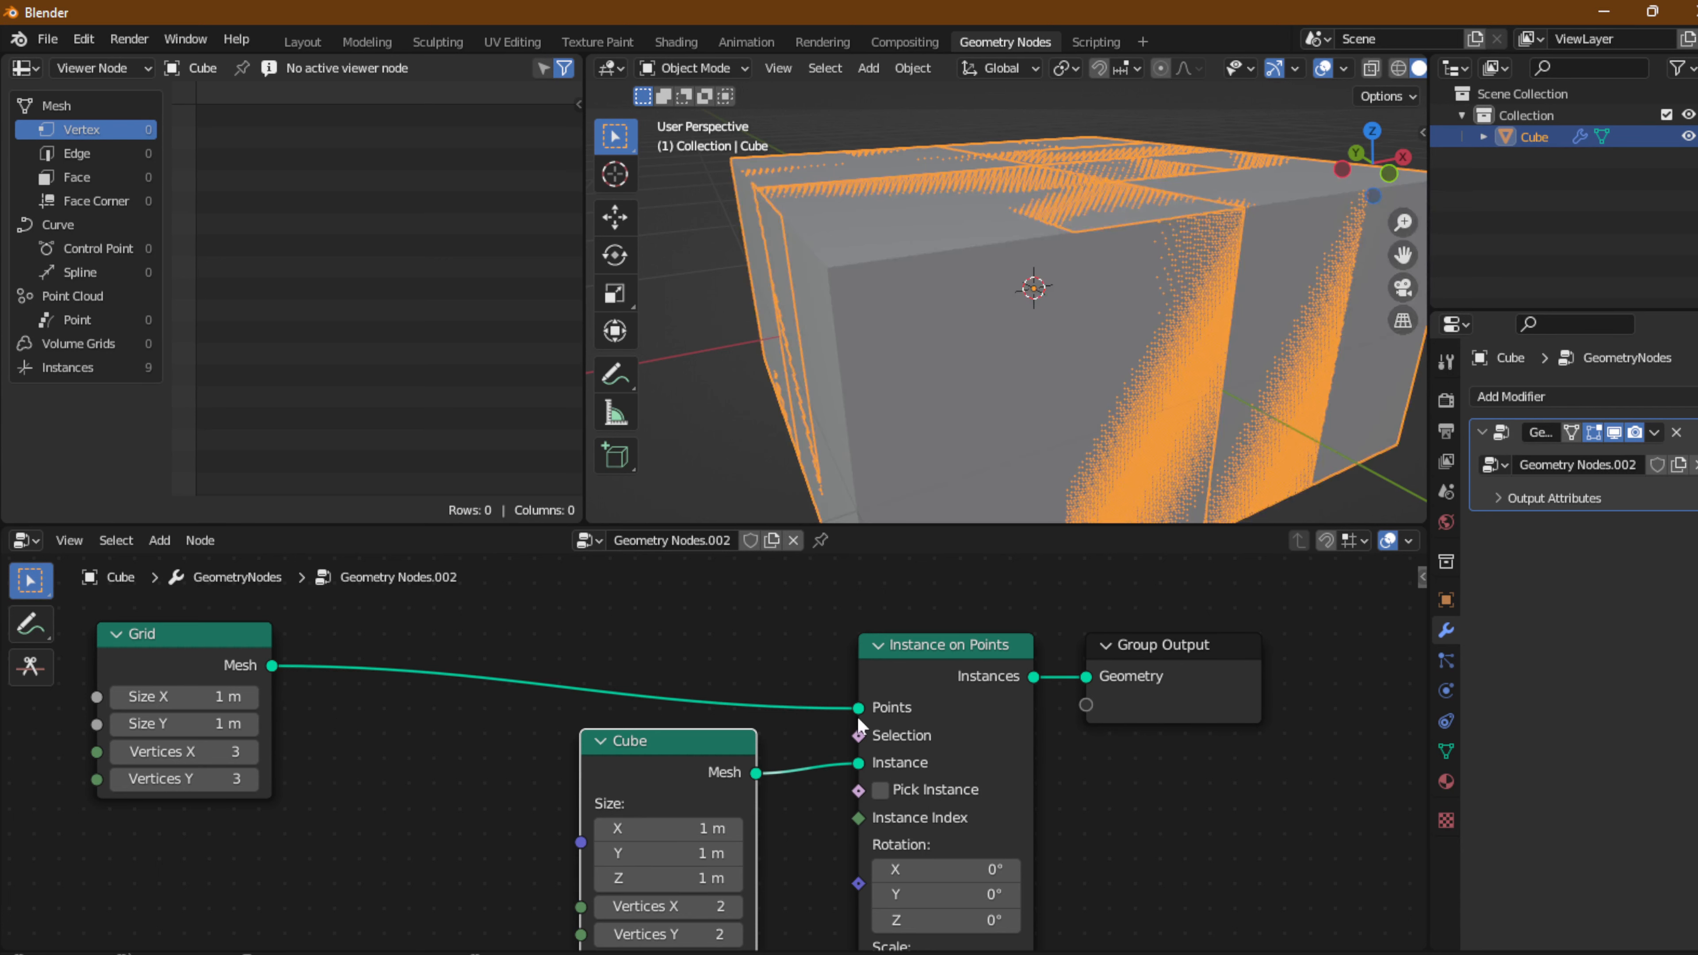
# Set the Cube node's size to 0.1 m in X, Y and Z.
pyautogui.moveTo(704, 836); pyautogui.dragTo(729, 769, button='middle')
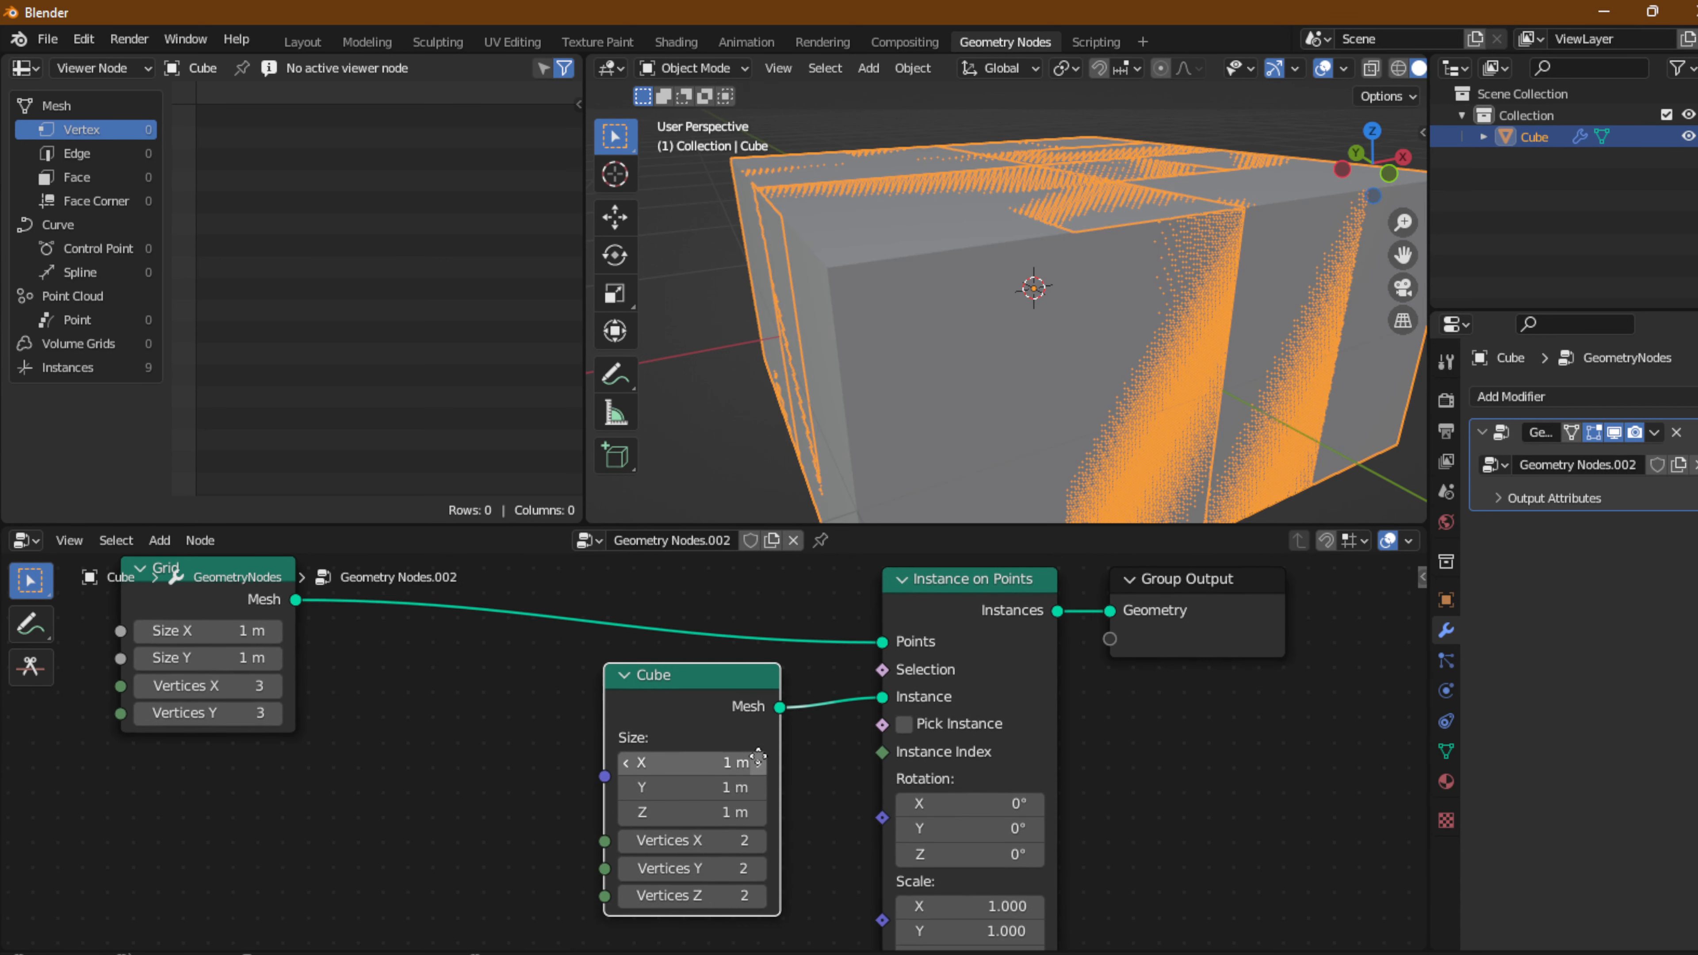
pyautogui.press('BackSpace')
pyautogui.press('BackSpace')
pyautogui.press('BackSpace')
pyautogui.click(760, 763)
pyautogui.click(759, 765)
pyautogui.click(628, 763)
pyautogui.click(759, 787)
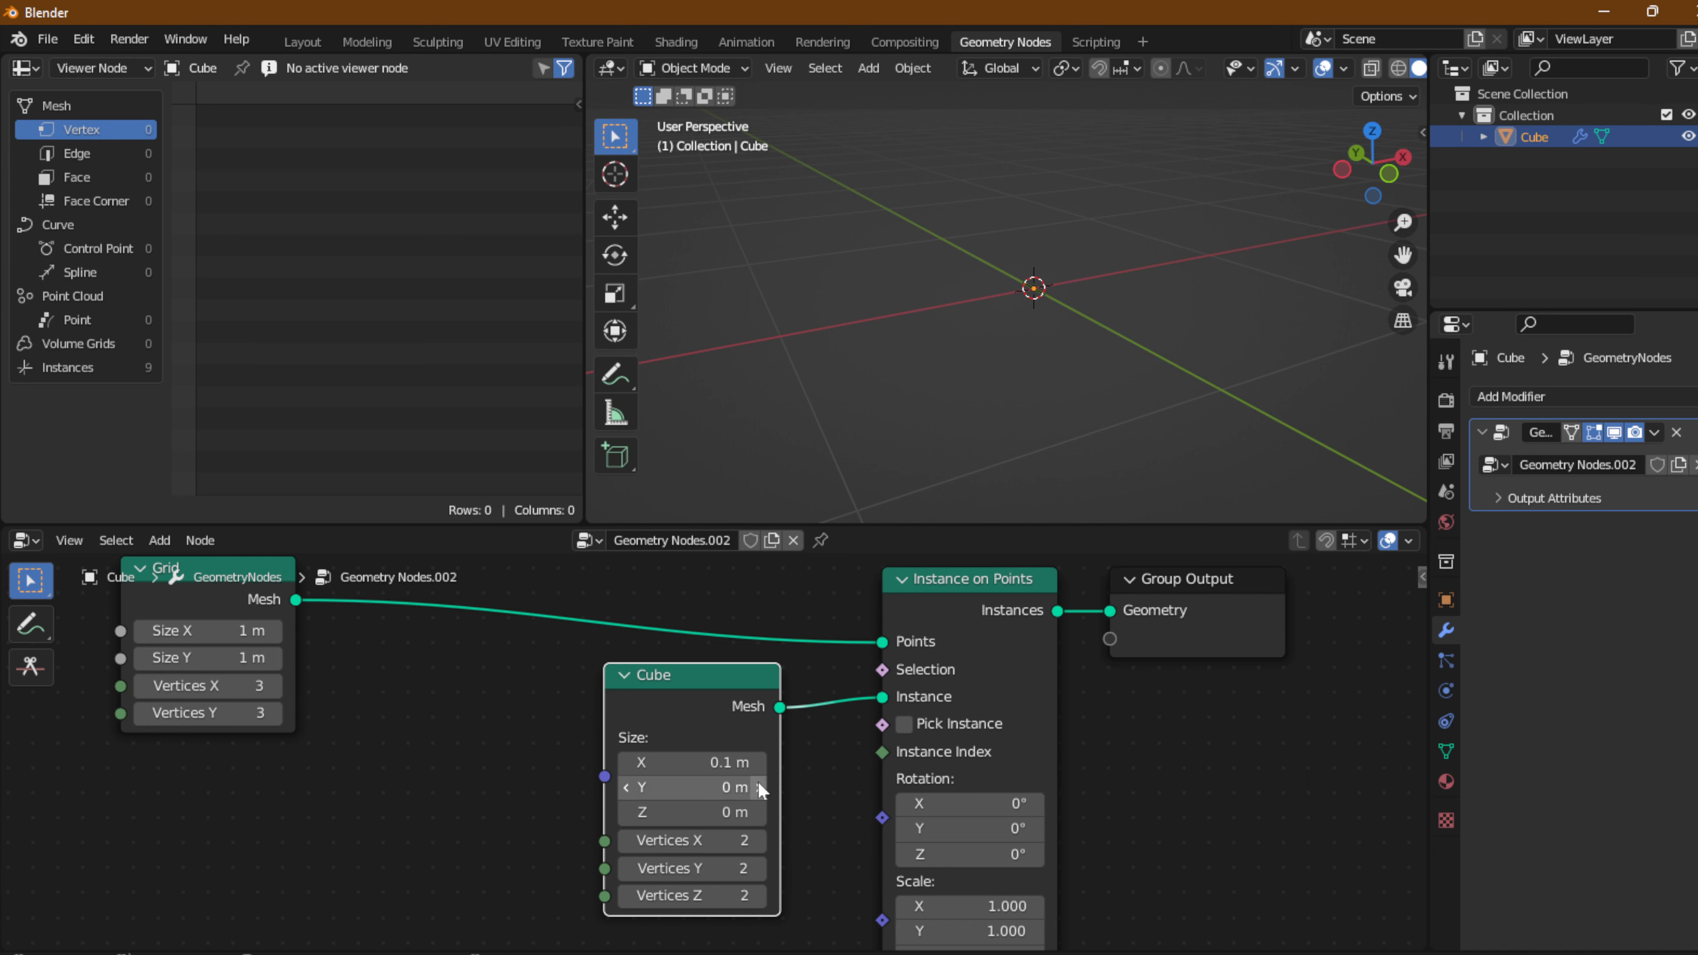
pyautogui.click(761, 810)
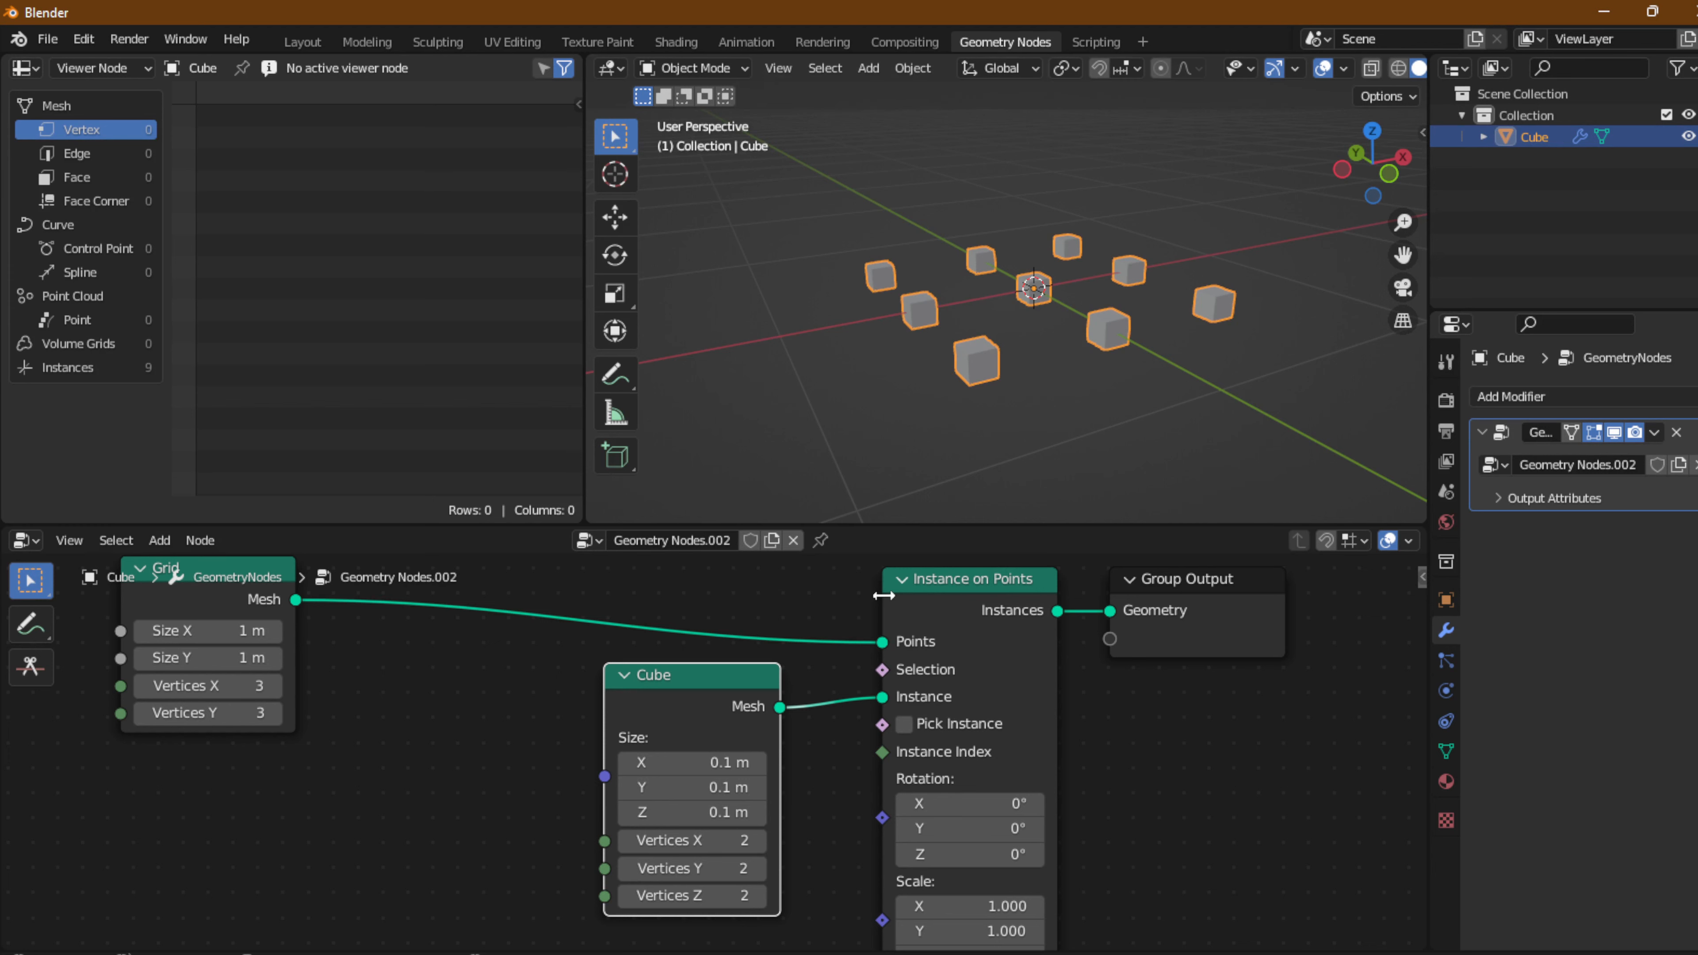
pyautogui.moveTo(541, 748); pyautogui.dragTo(777, 773, button='middle')
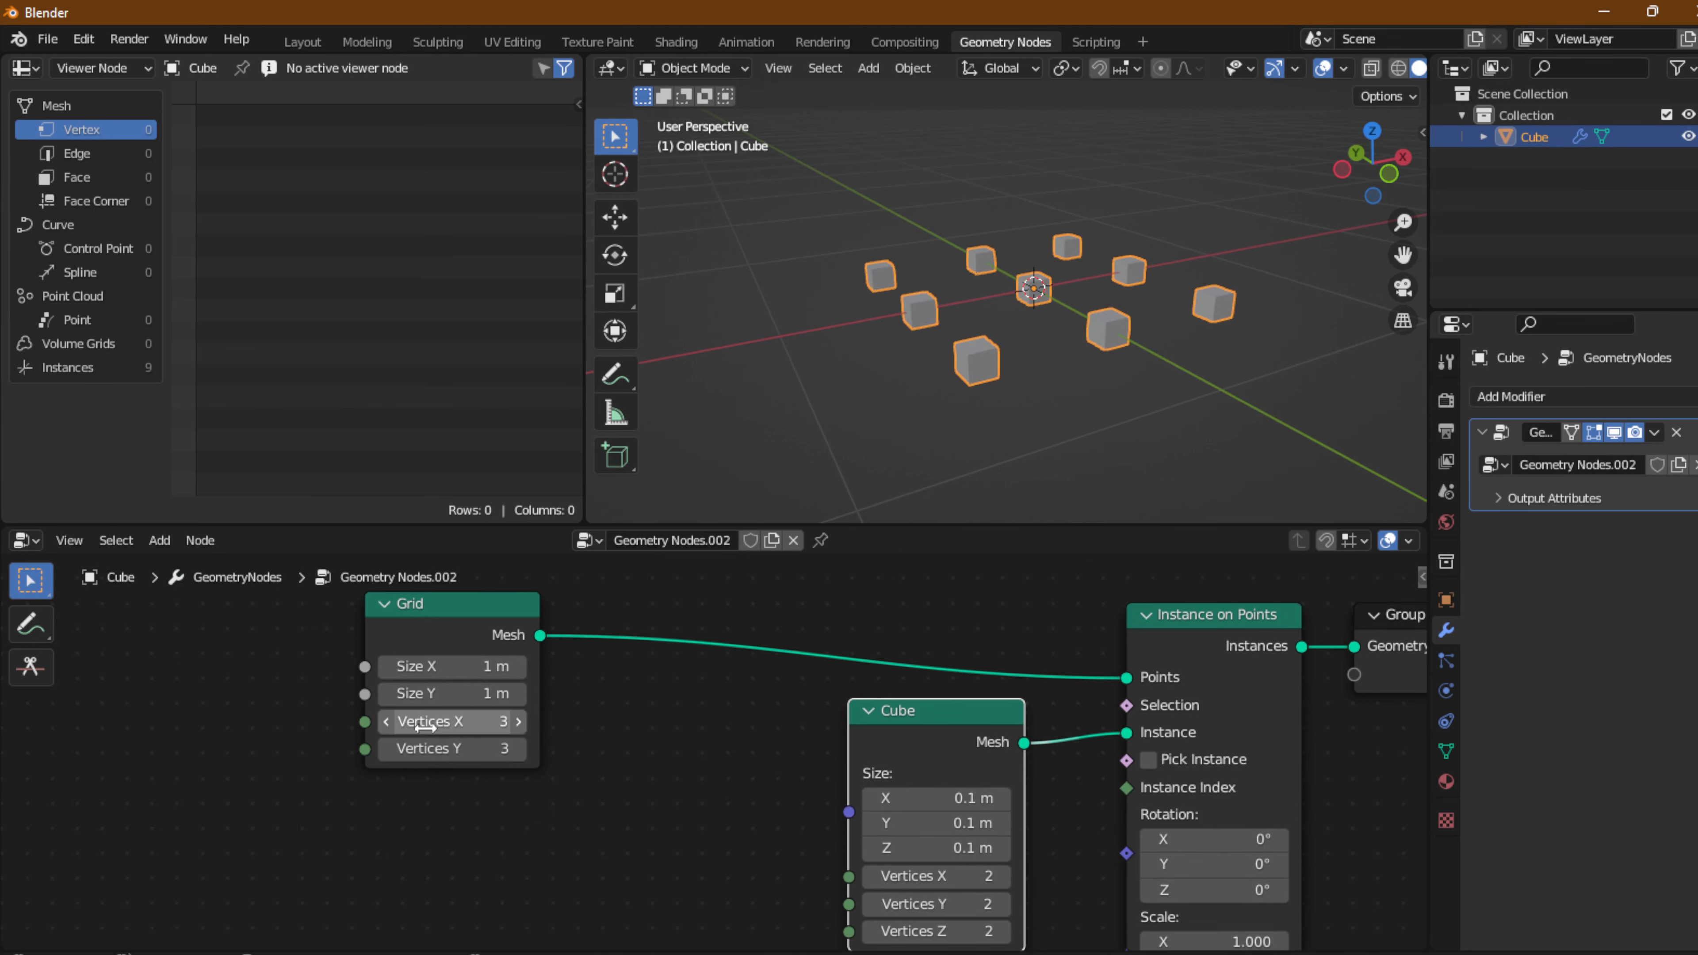
# Set the Grid node's vertices to 19 in X and 13 in Y and align the node with the Points link.
pyautogui.moveTo(425, 723); pyautogui.dragTo(475, 747)
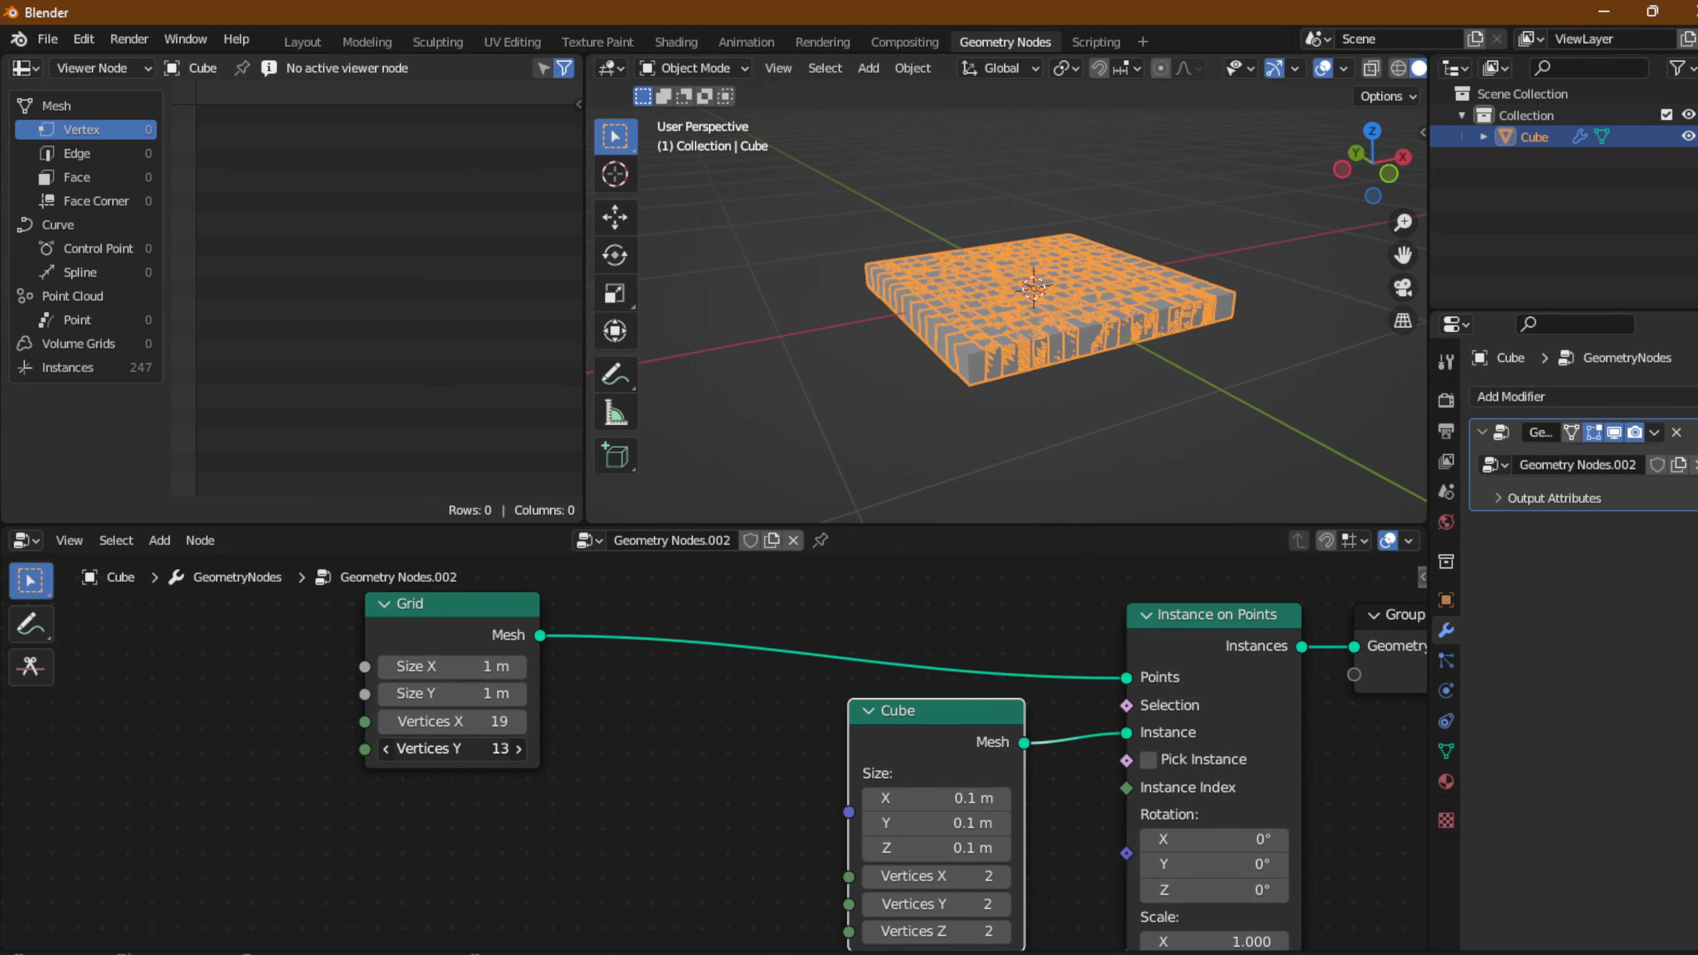
pyautogui.scroll(-3, 712, 762)
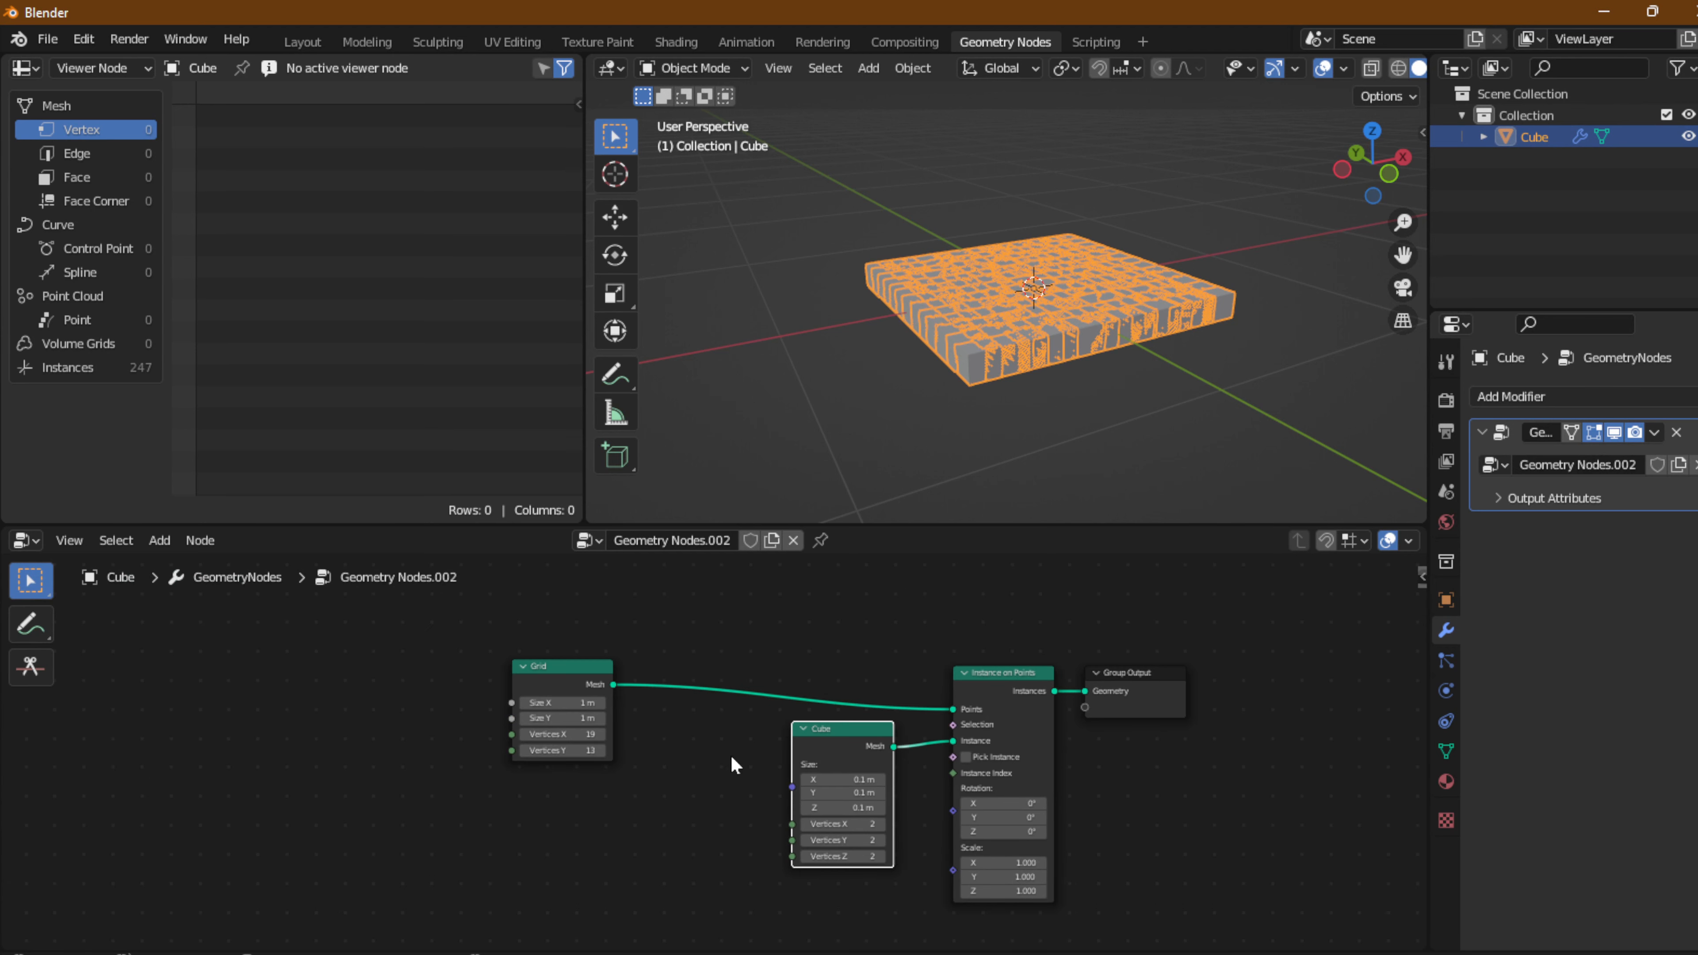
pyautogui.moveTo(563, 673); pyautogui.dragTo(569, 695)
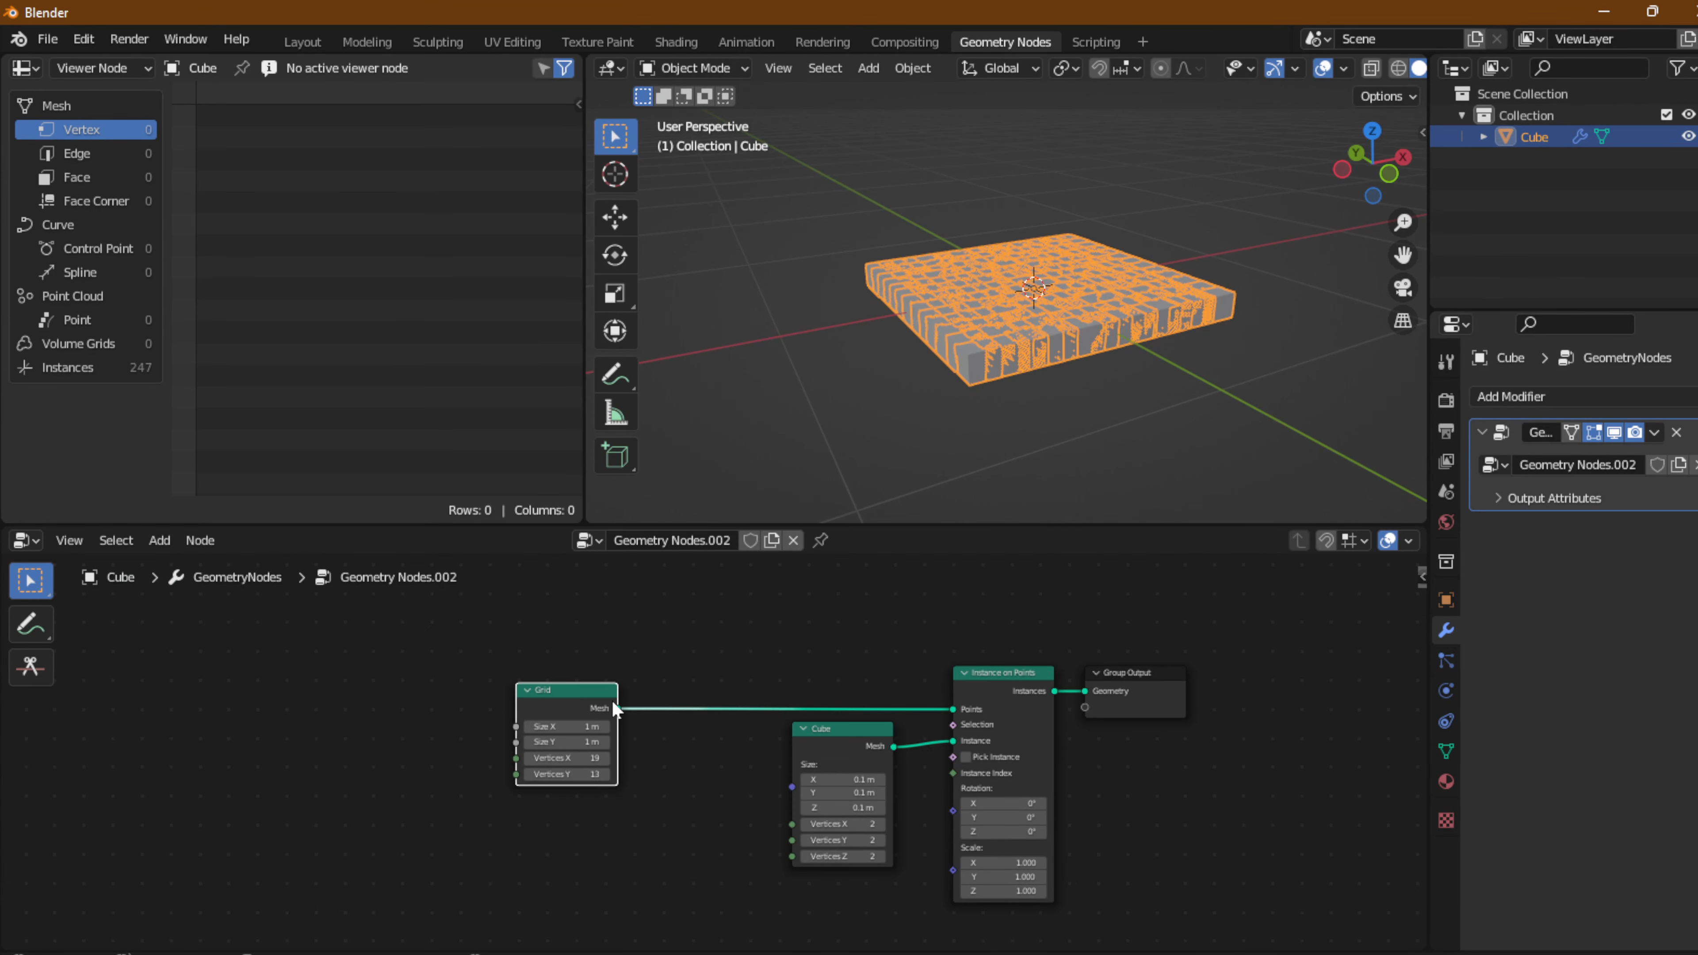
# Add a Geometry Proximity node and place it above the Grid node.
pyautogui.moveTo(524, 623); pyautogui.dragTo(485, 655, button='middle')
pyautogui.click(162, 540)
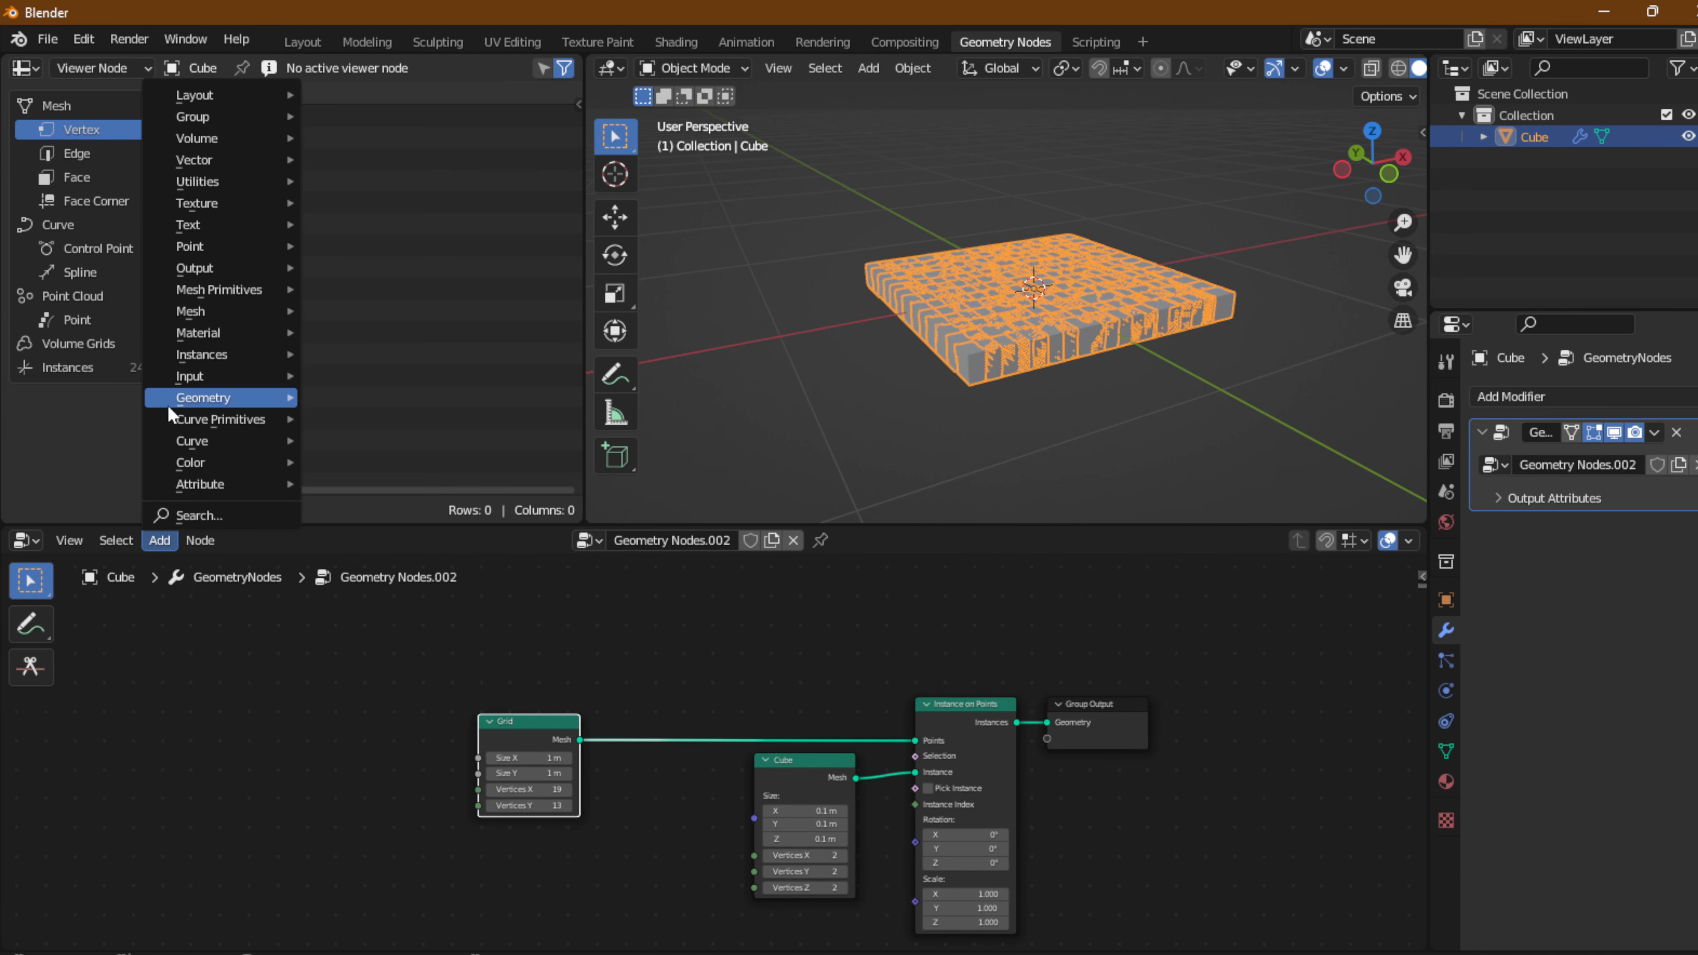
pyautogui.moveTo(167, 402)
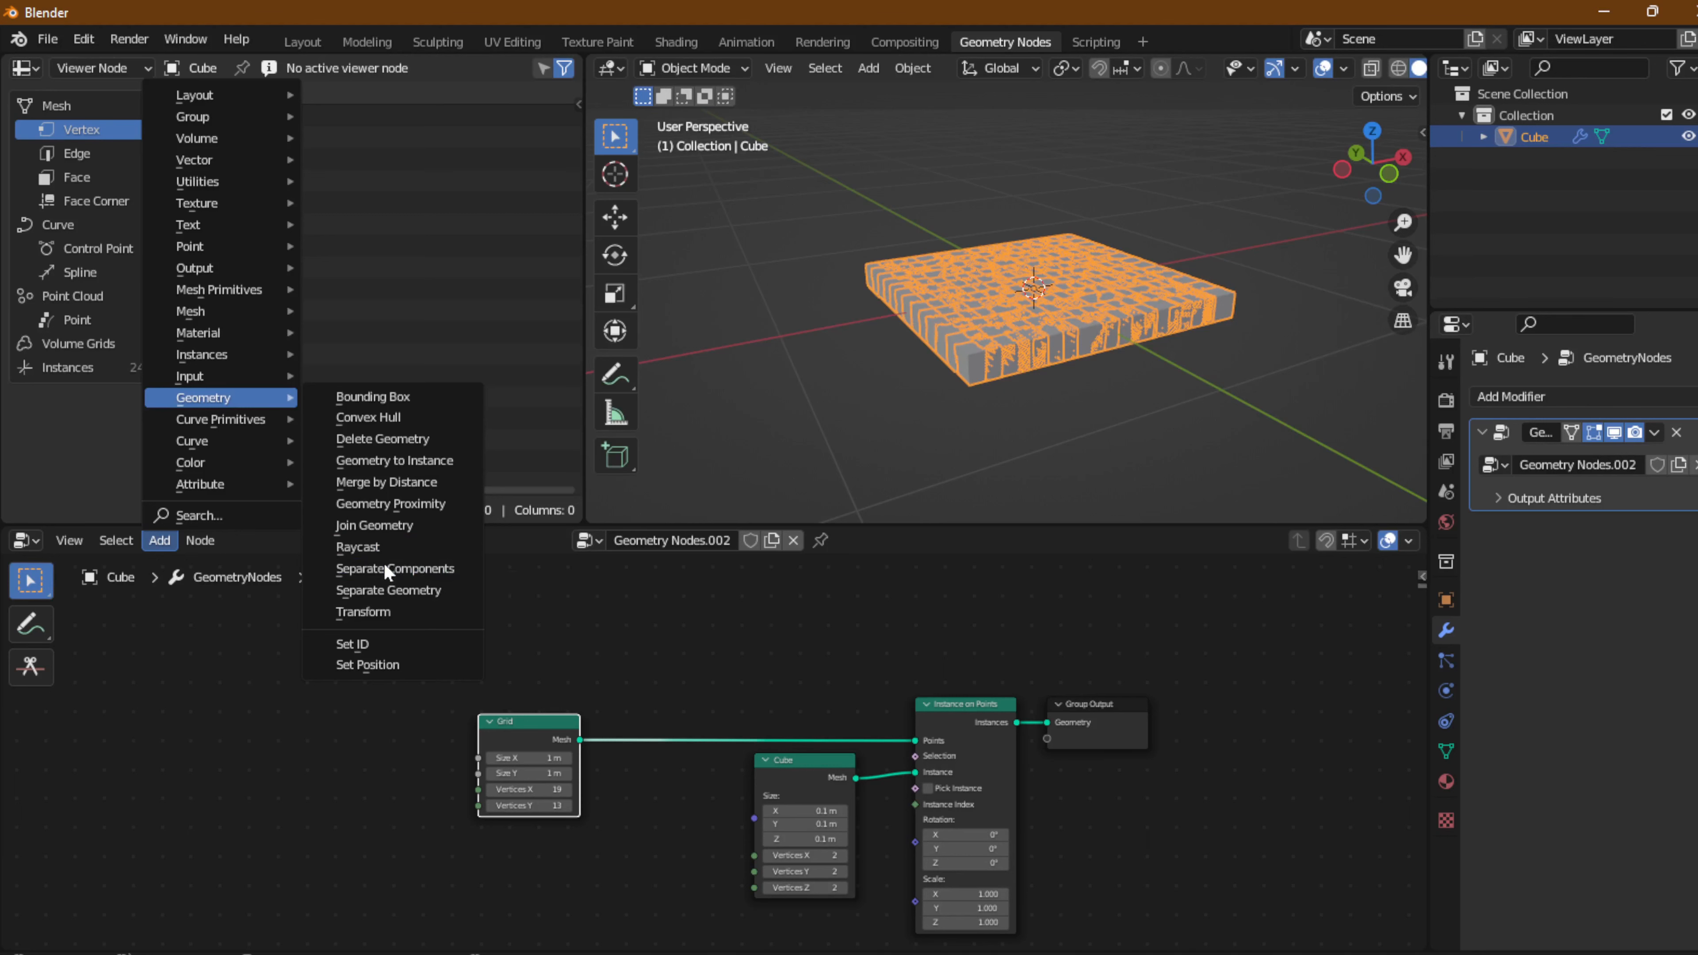
pyautogui.click(428, 507)
pyautogui.click(476, 562)
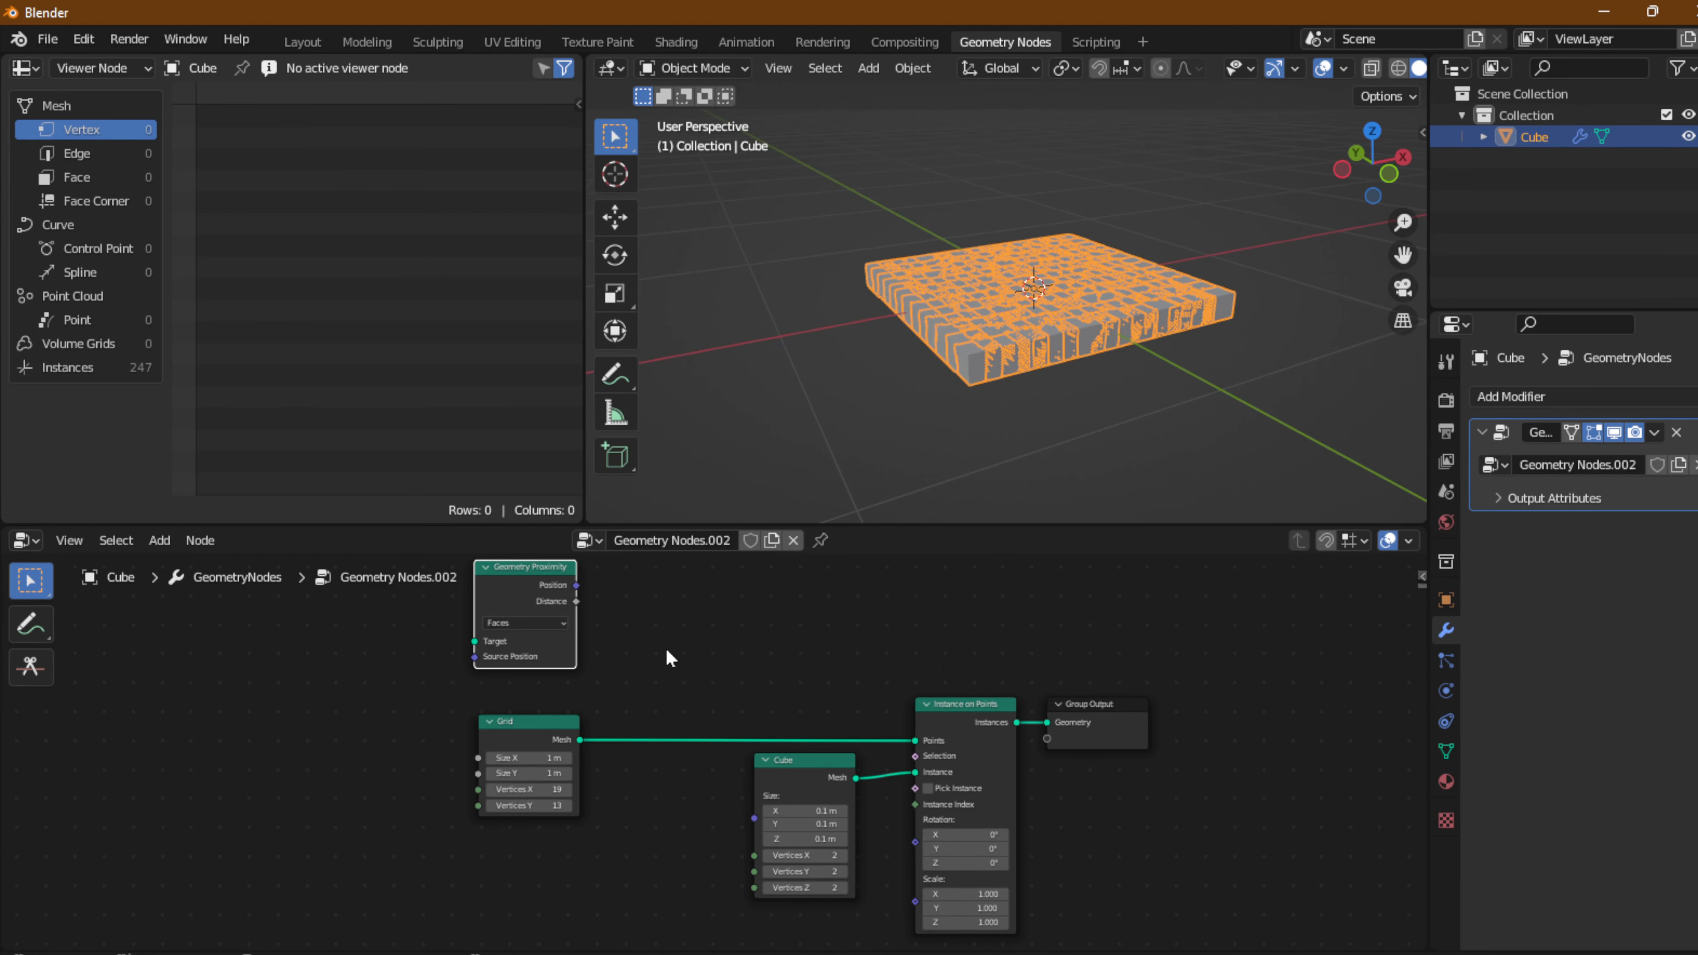
pyautogui.scroll(3, 698, 713)
pyautogui.moveTo(702, 697); pyautogui.dragTo(722, 780, button='middle')
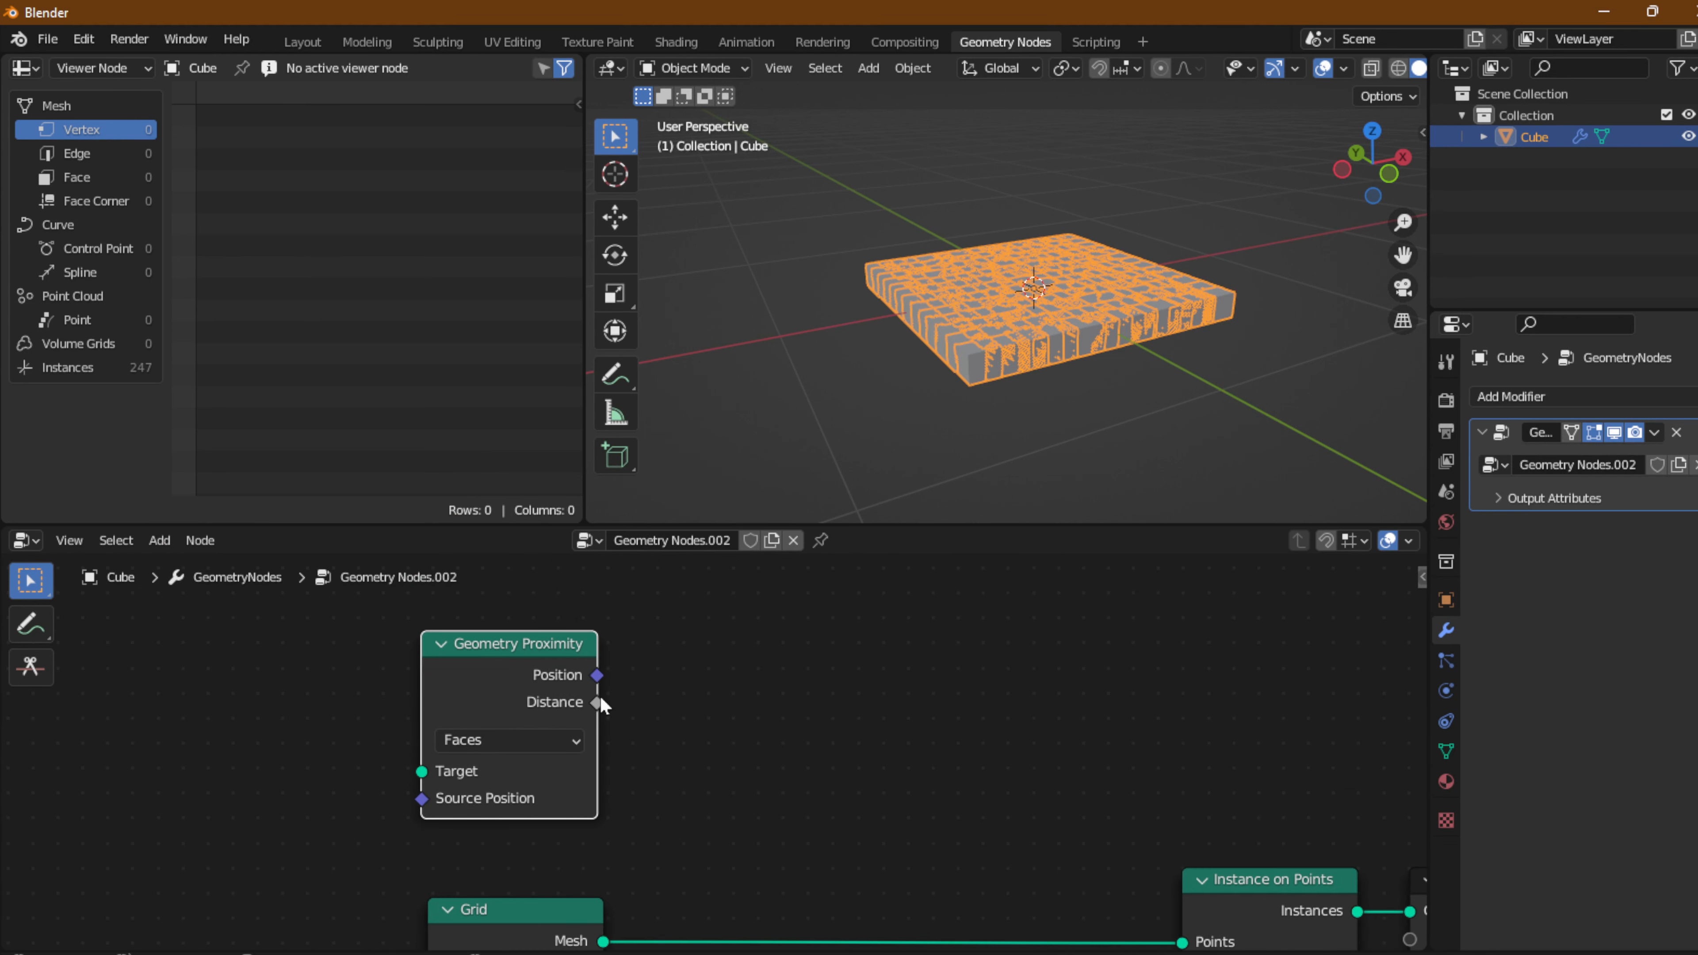
# Move the Geometry Proximity node so it sits up and to the left of the Grid node.
pyautogui.keyDown('shift'); pyautogui.scroll(-3, 795, 707); pyautogui.keyUp('shift')
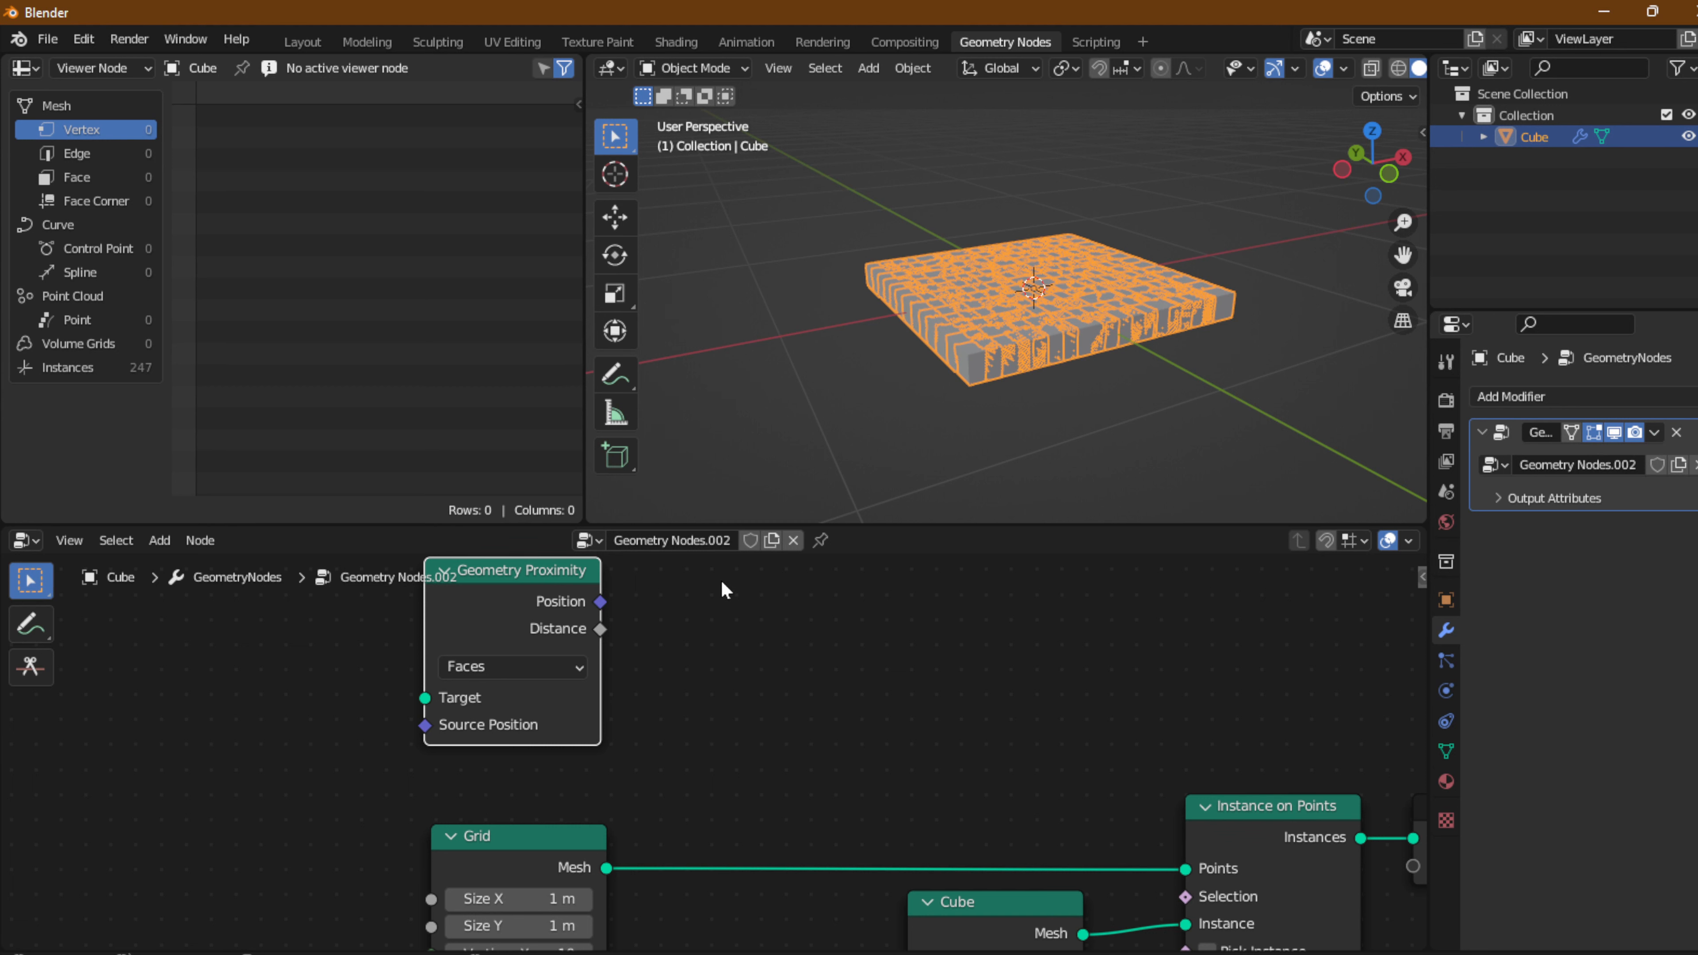
pyautogui.scroll(-1, 707, 571)
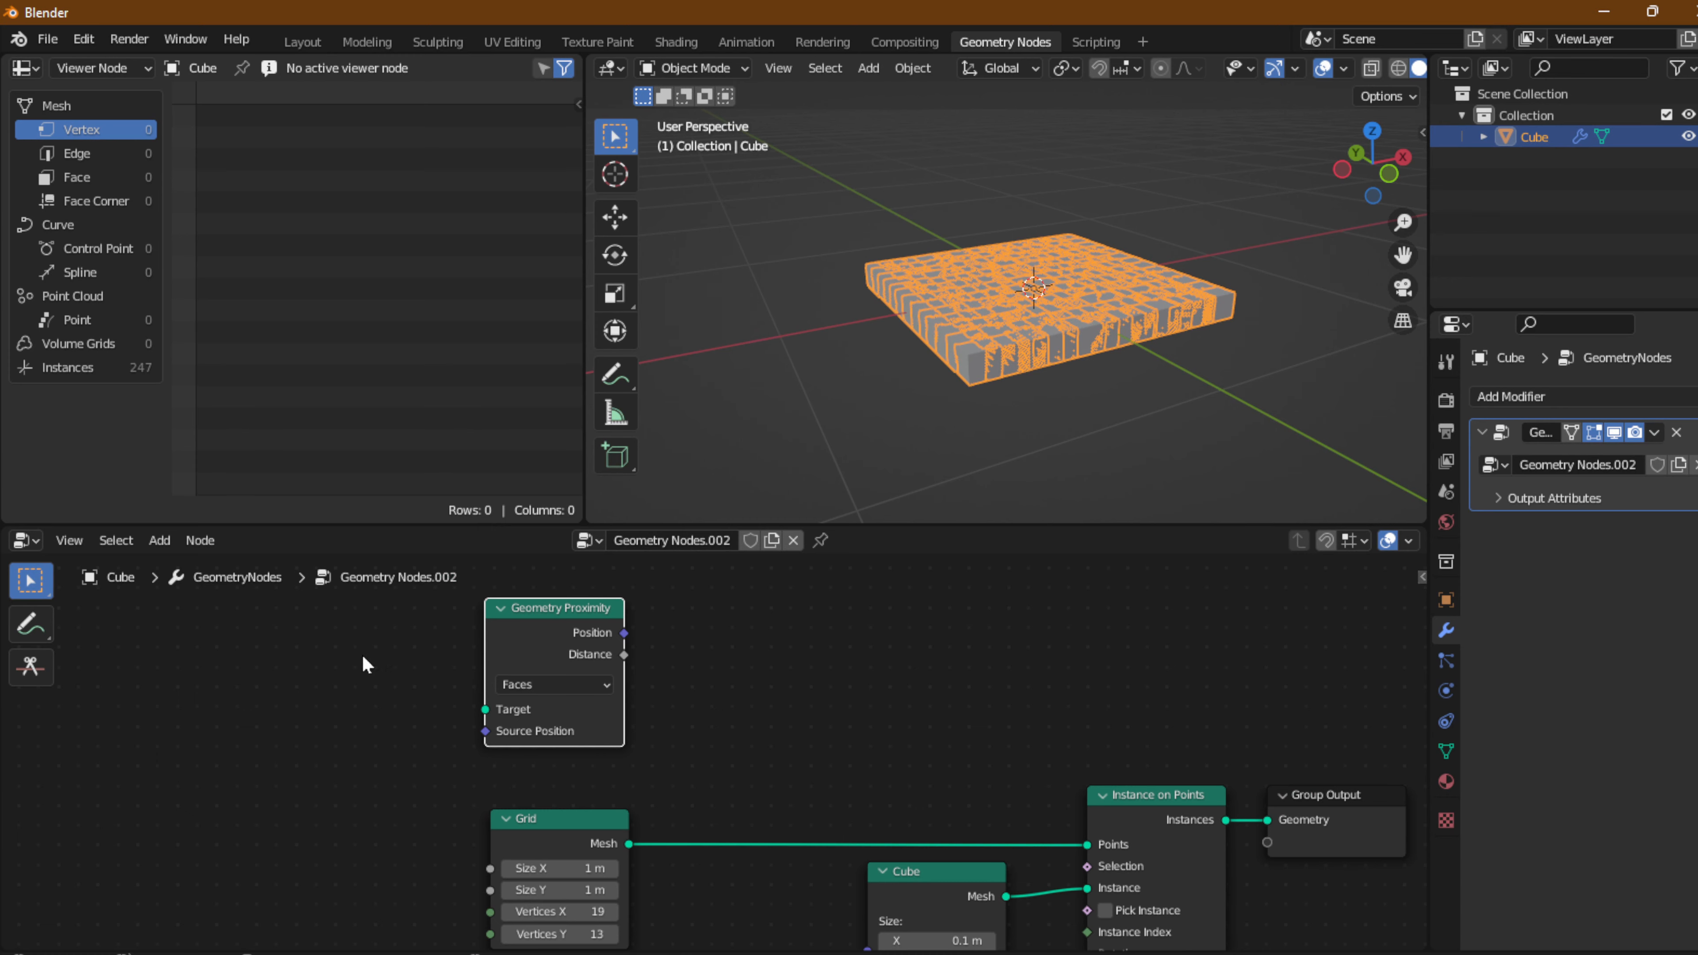
pyautogui.moveTo(365, 659); pyautogui.dragTo(589, 690, button='middle')
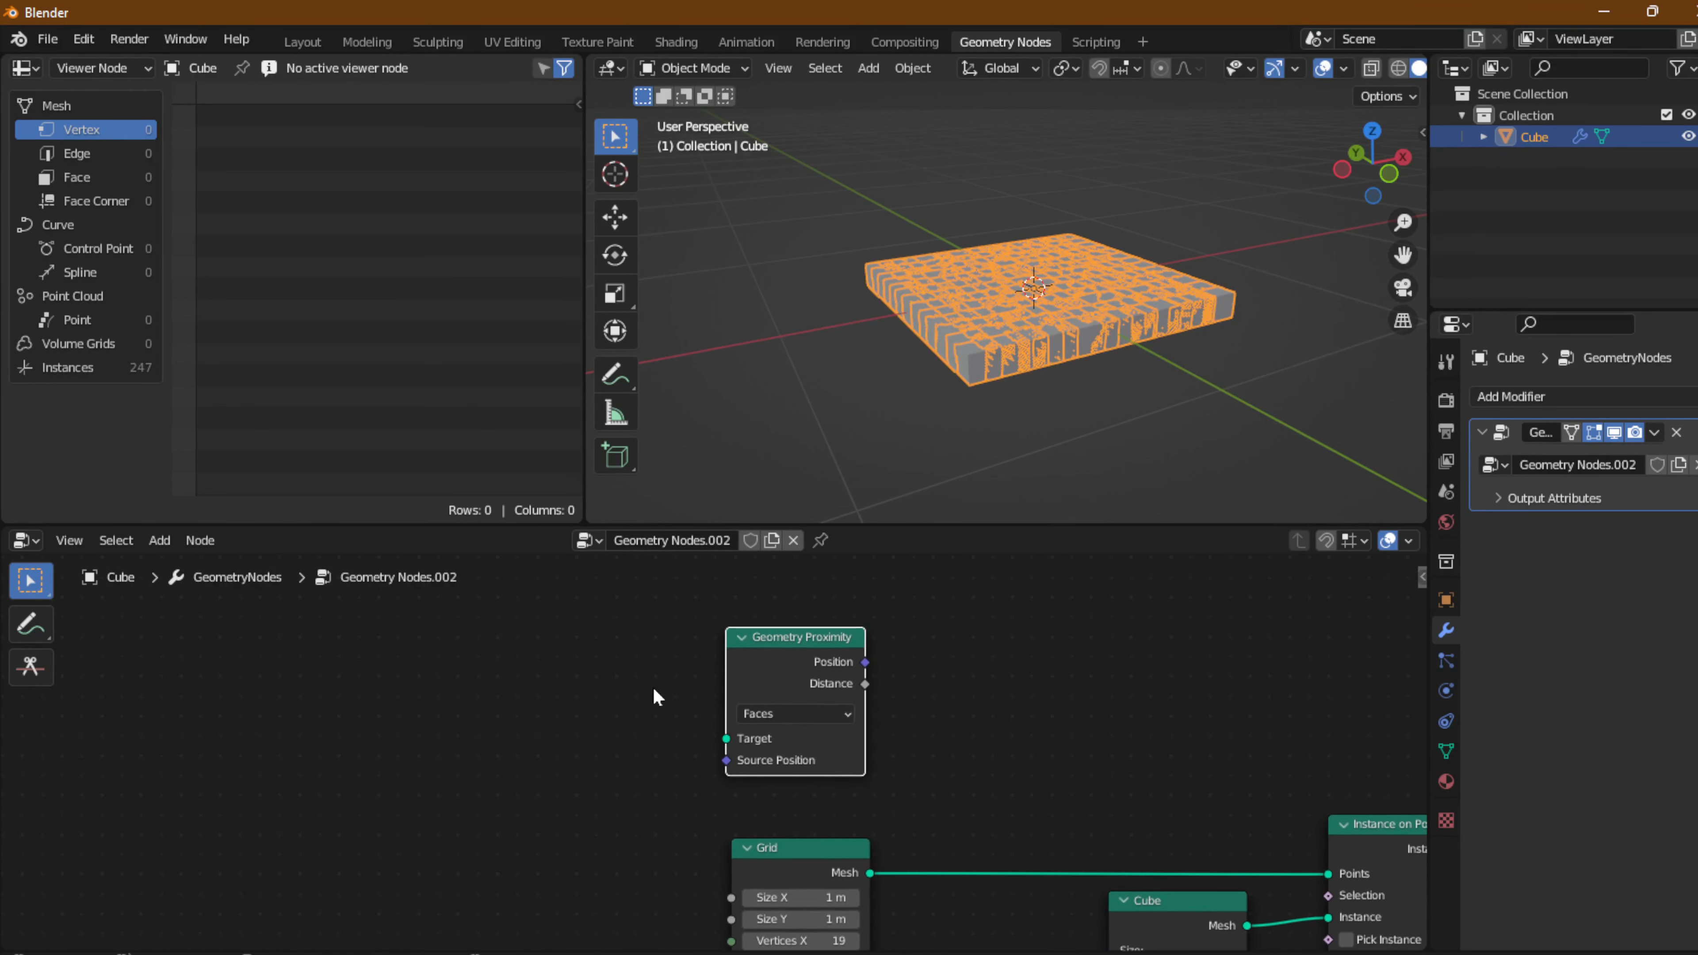
pyautogui.moveTo(762, 665); pyautogui.dragTo(580, 652)
# Maximize the node editor and sketch a row of six boxes beside Geometry Proximity with the Annotate tool.
pyautogui.moveTo(486, 667); pyautogui.dragTo(576, 626, button='middle')
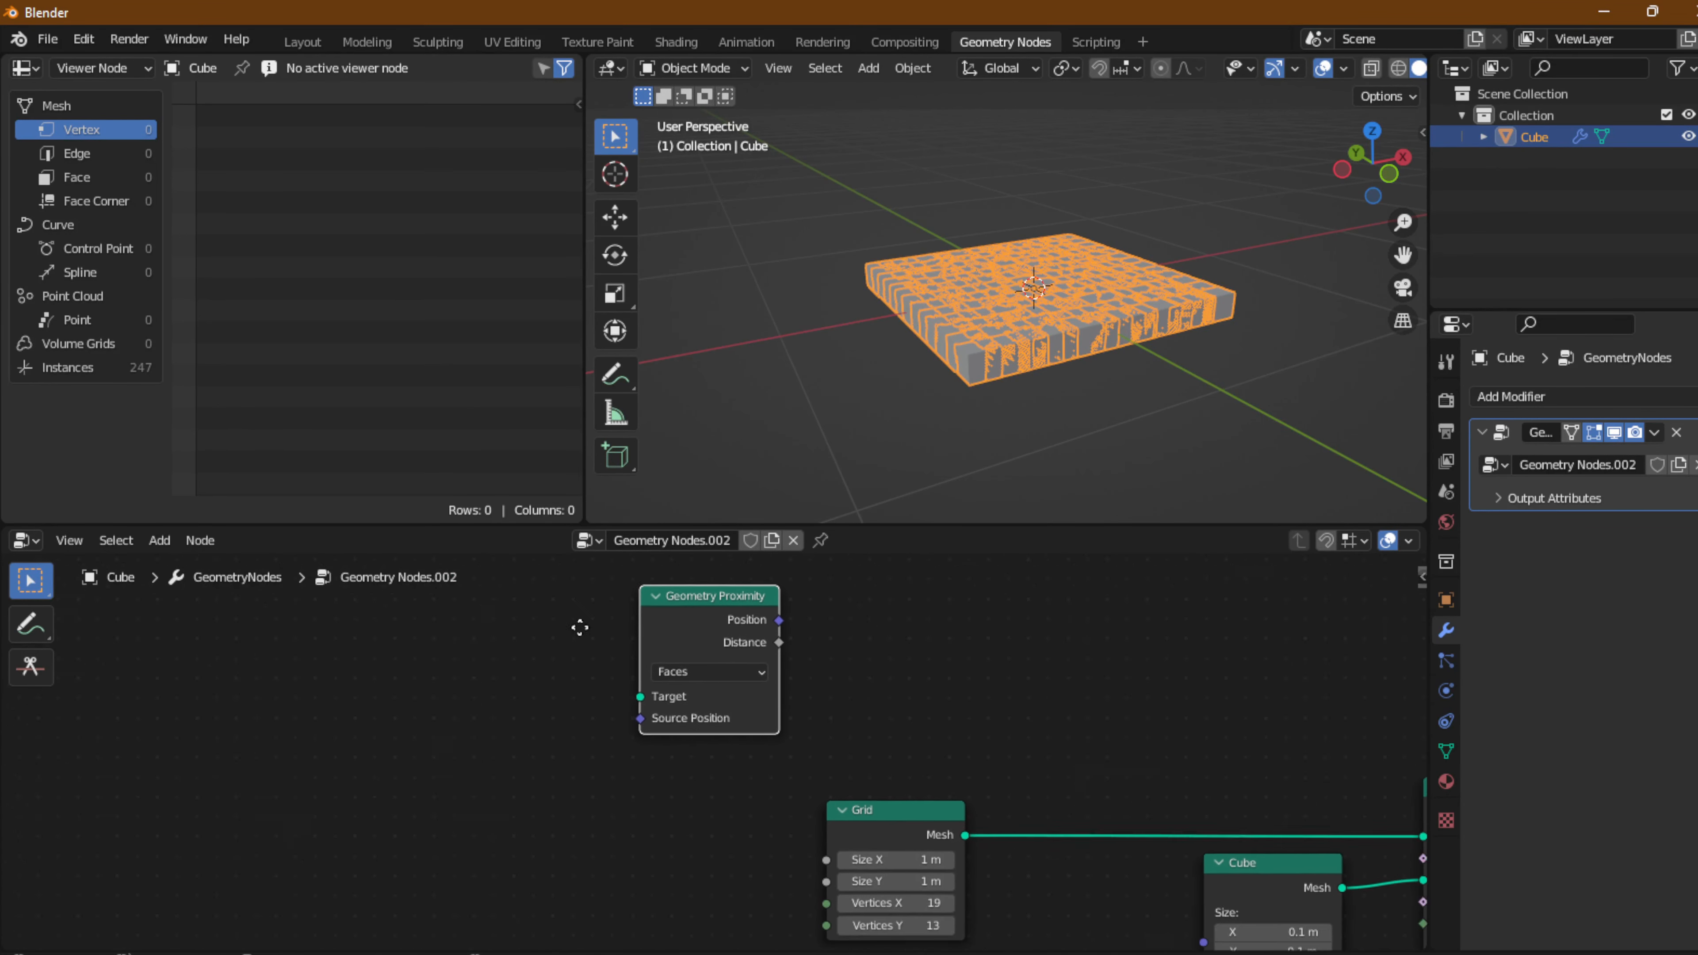
pyautogui.moveTo(454, 652); pyautogui.dragTo(889, 671, button='middle')
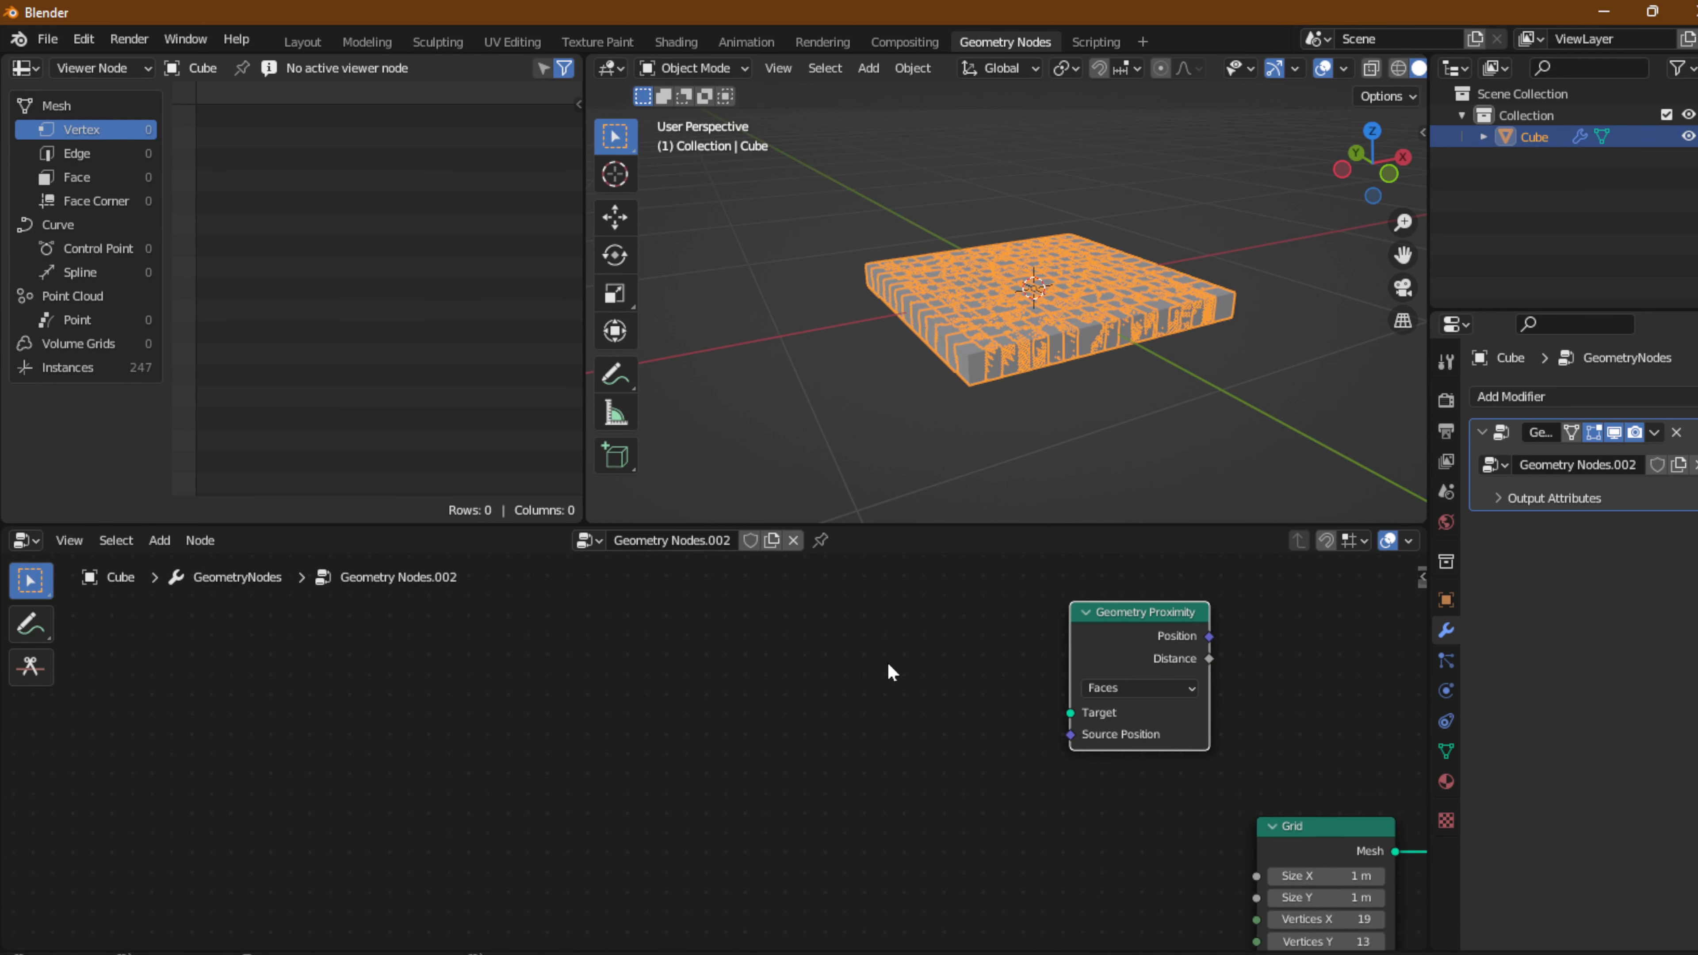
pyautogui.hotkey('ctrl', 'space')
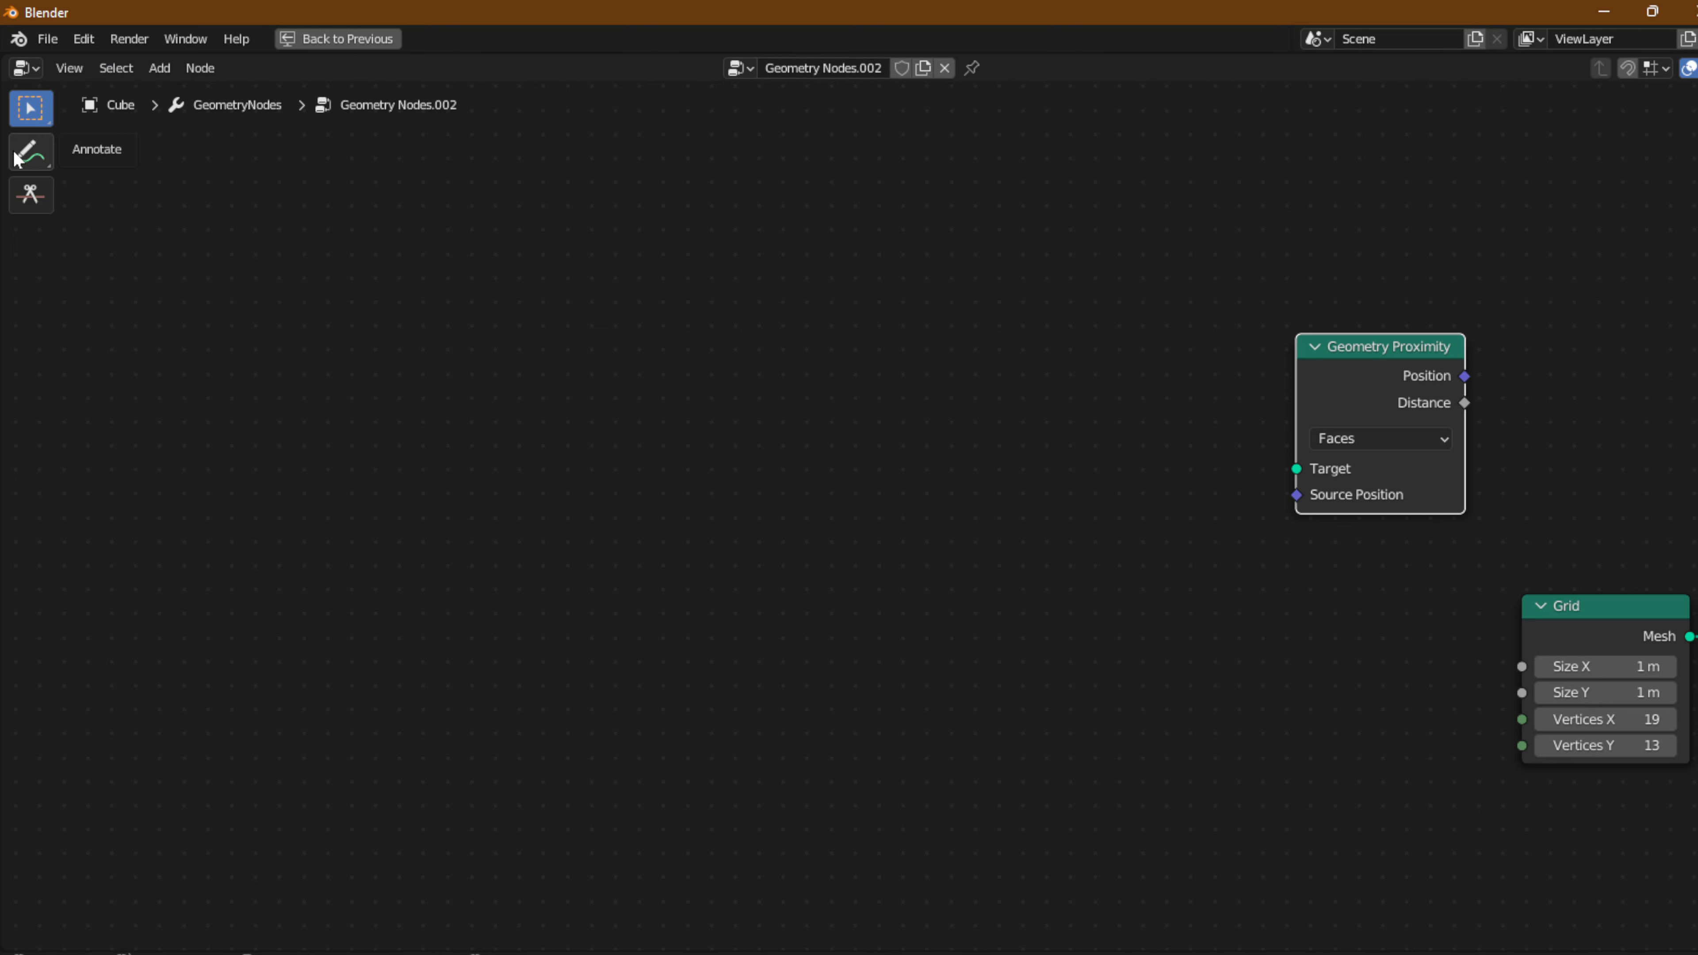
pyautogui.click(30, 153)
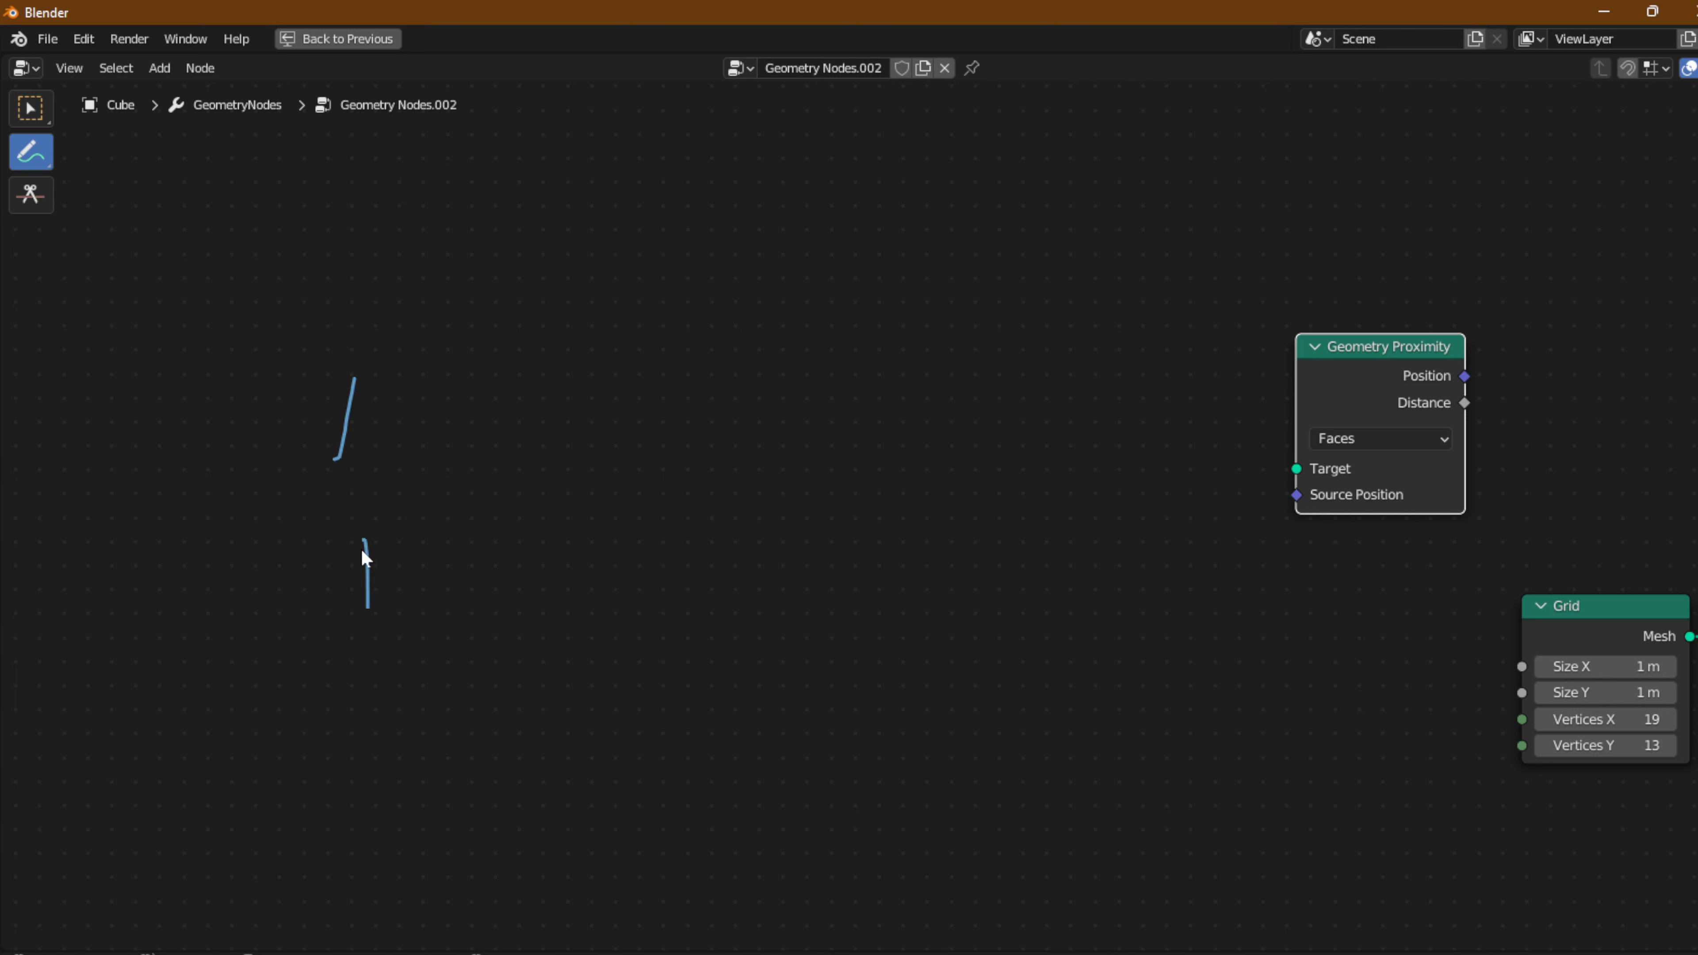
pyautogui.moveTo(359, 538)
pyautogui.mouseDown()
pyautogui.moveTo(487, 553)
pyautogui.moveTo(385, 612)
pyautogui.mouseUp()
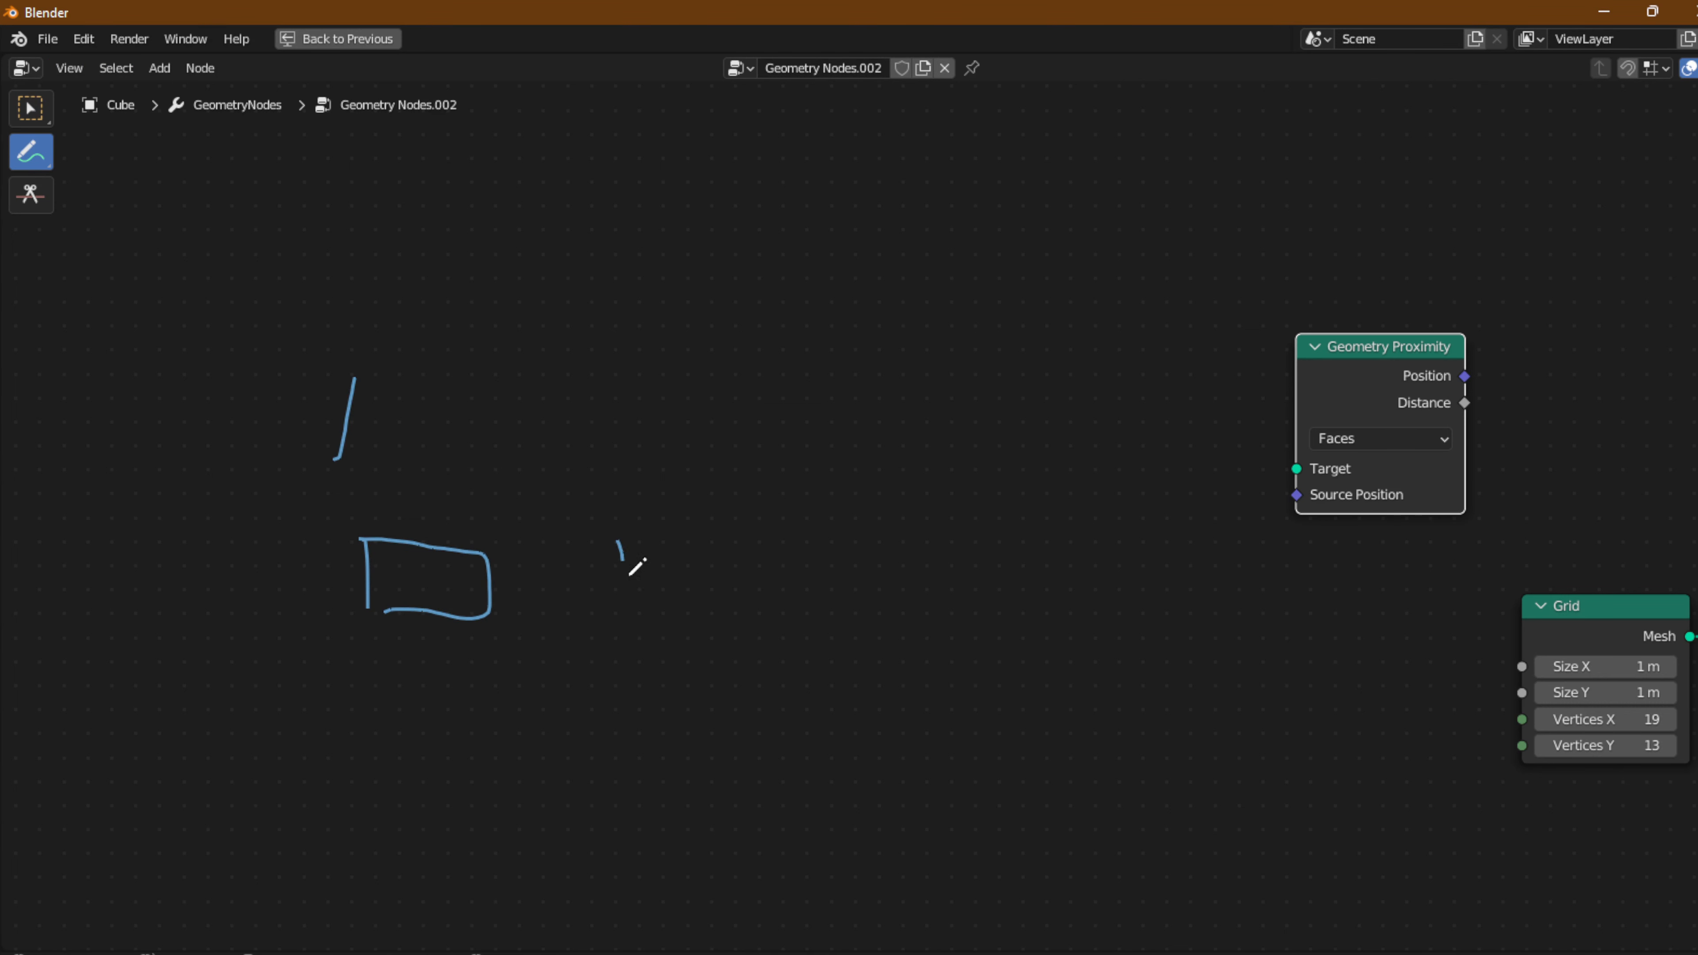
pyautogui.moveTo(630, 573); pyautogui.dragTo(631, 625)
pyautogui.moveTo(619, 539)
pyautogui.mouseDown()
pyautogui.moveTo(732, 539)
pyautogui.moveTo(736, 602)
pyautogui.moveTo(628, 611)
pyautogui.mouseUp()
pyautogui.moveTo(797, 536)
pyautogui.mouseDown()
pyautogui.moveTo(902, 536)
pyautogui.moveTo(829, 620)
pyautogui.mouseUp()
pyautogui.moveTo(965, 535); pyautogui.dragTo(980, 632)
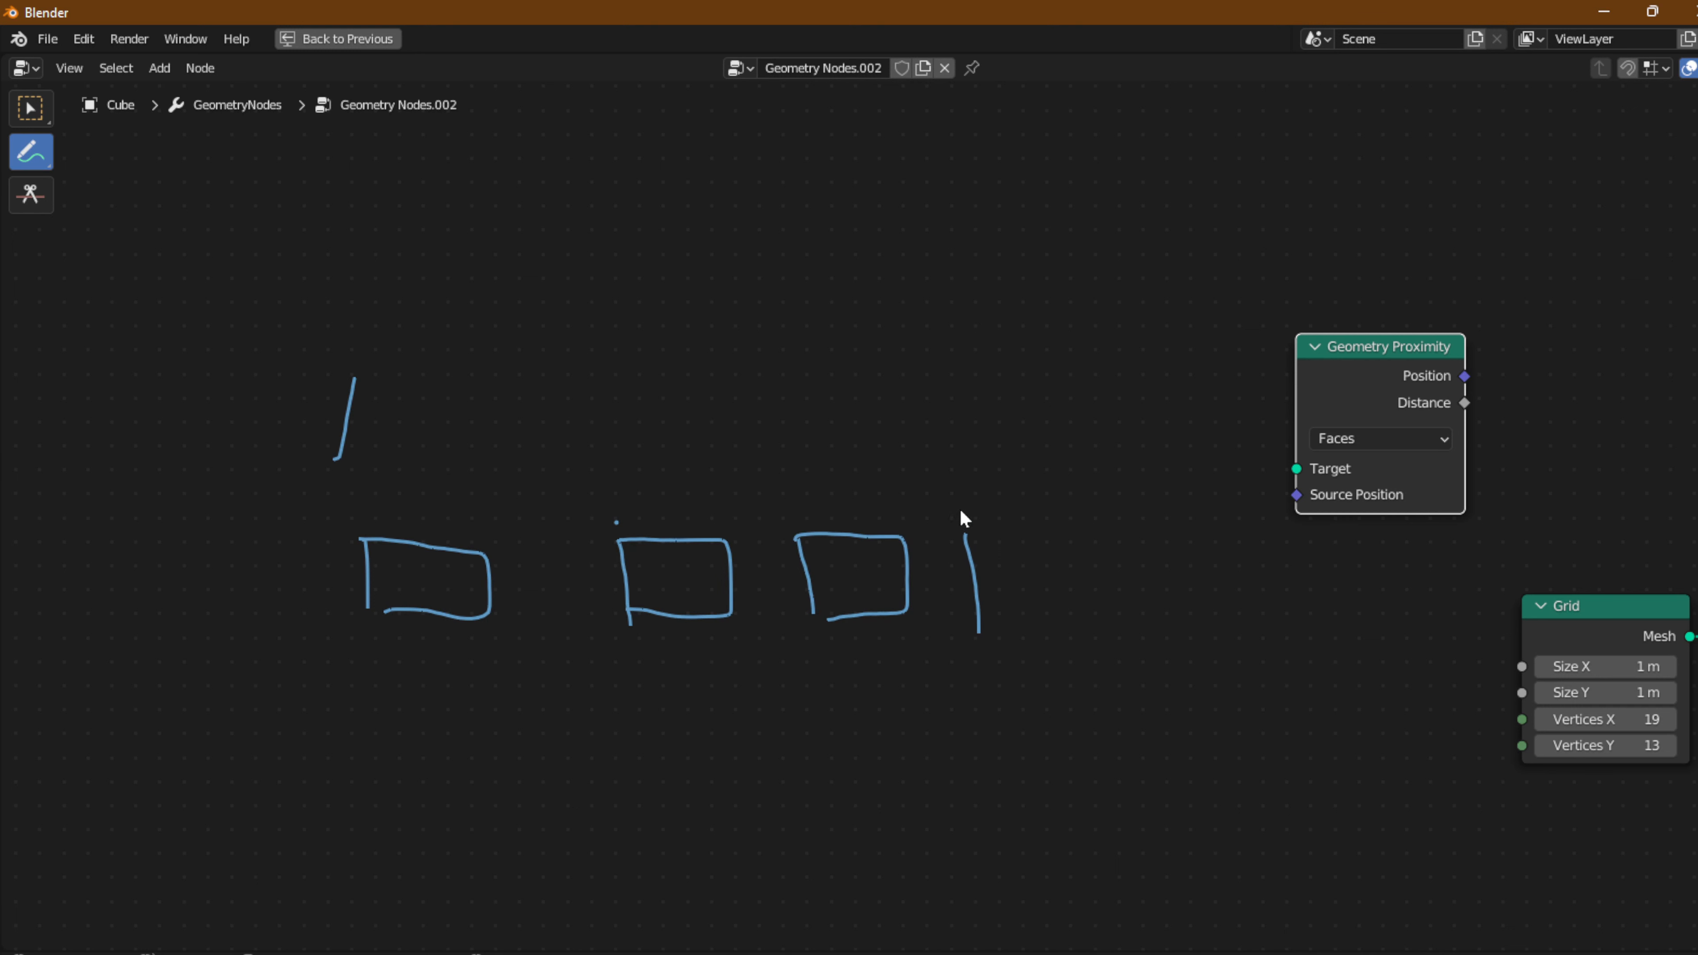
pyautogui.moveTo(969, 530)
pyautogui.mouseDown()
pyautogui.moveTo(1088, 607)
pyautogui.moveTo(995, 627)
pyautogui.mouseUp()
pyautogui.moveTo(1126, 543); pyautogui.dragTo(1151, 639)
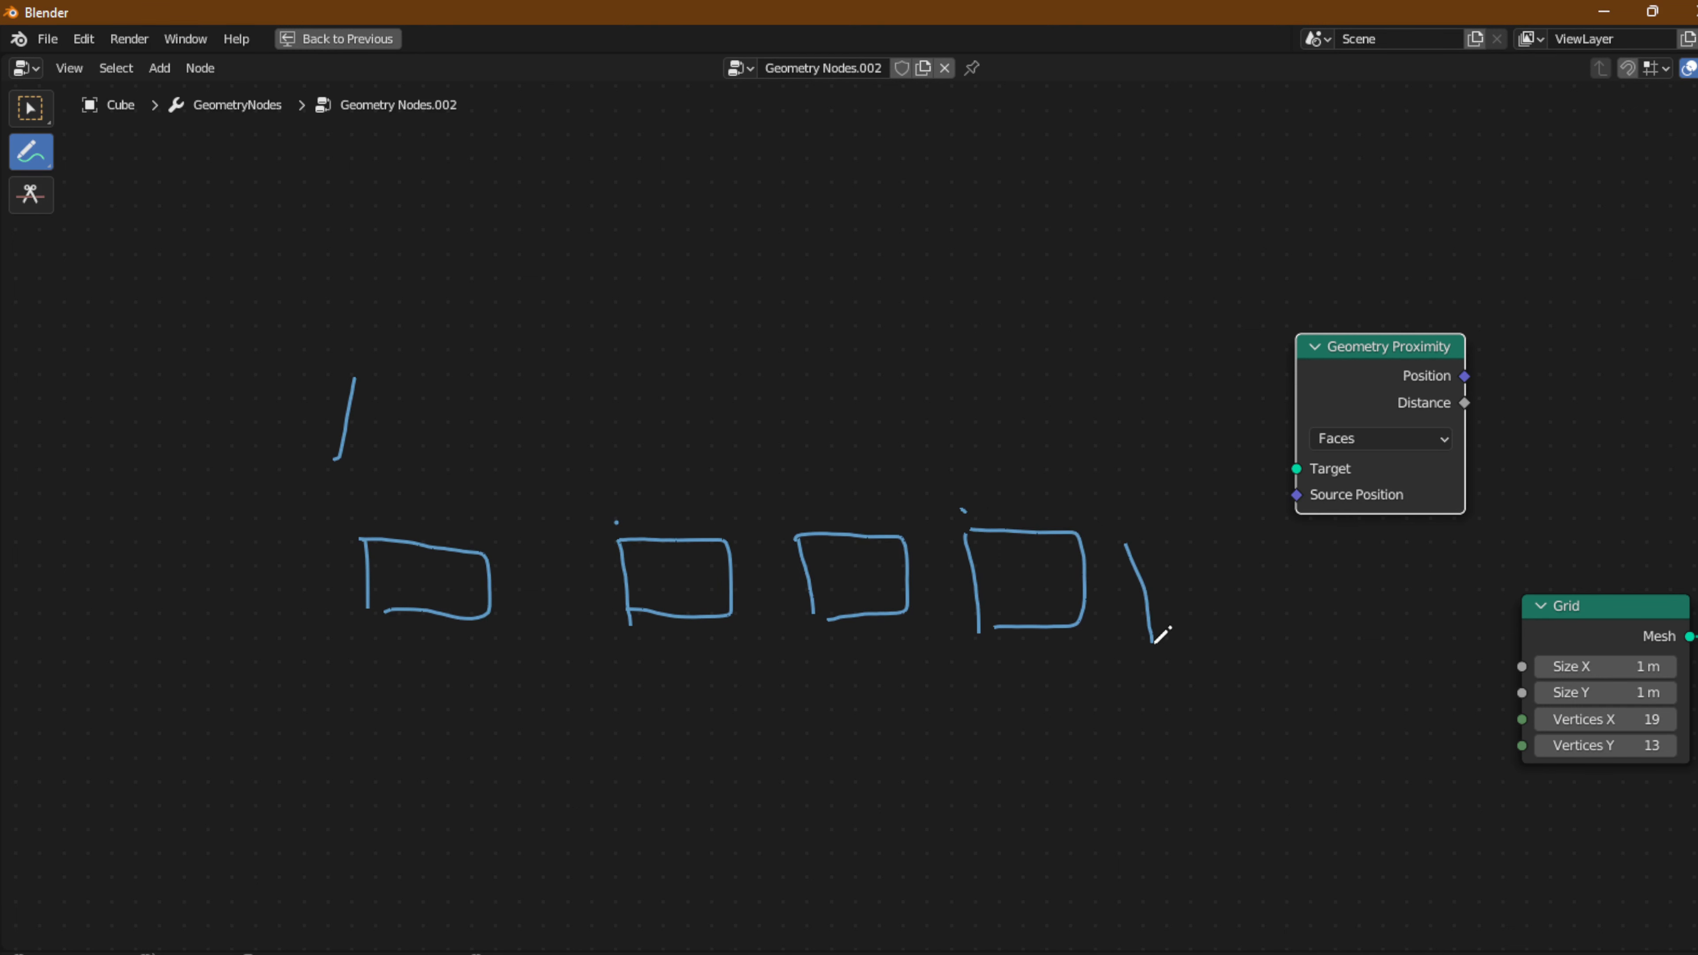
pyautogui.moveTo(1128, 532)
pyautogui.mouseDown()
pyautogui.moveTo(1242, 599)
pyautogui.moveTo(1151, 625)
pyautogui.mouseUp()
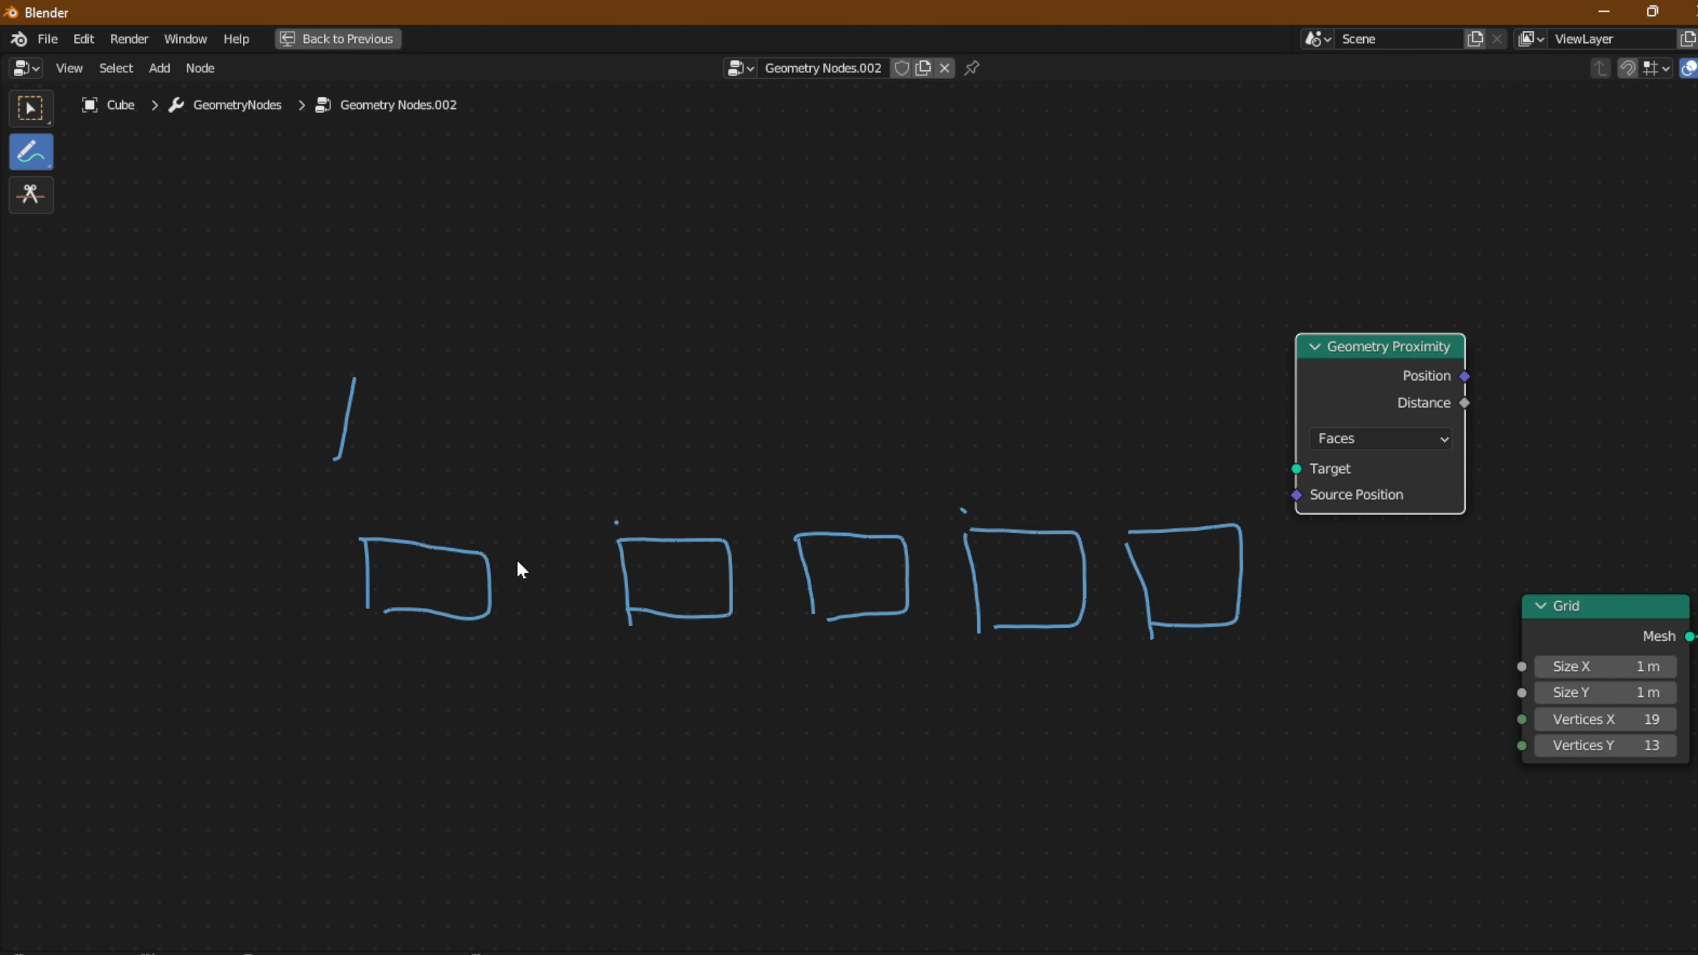
pyautogui.moveTo(506, 550)
pyautogui.mouseDown()
pyautogui.moveTo(519, 602)
pyautogui.moveTo(600, 611)
pyautogui.moveTo(526, 621)
pyautogui.mouseUp()
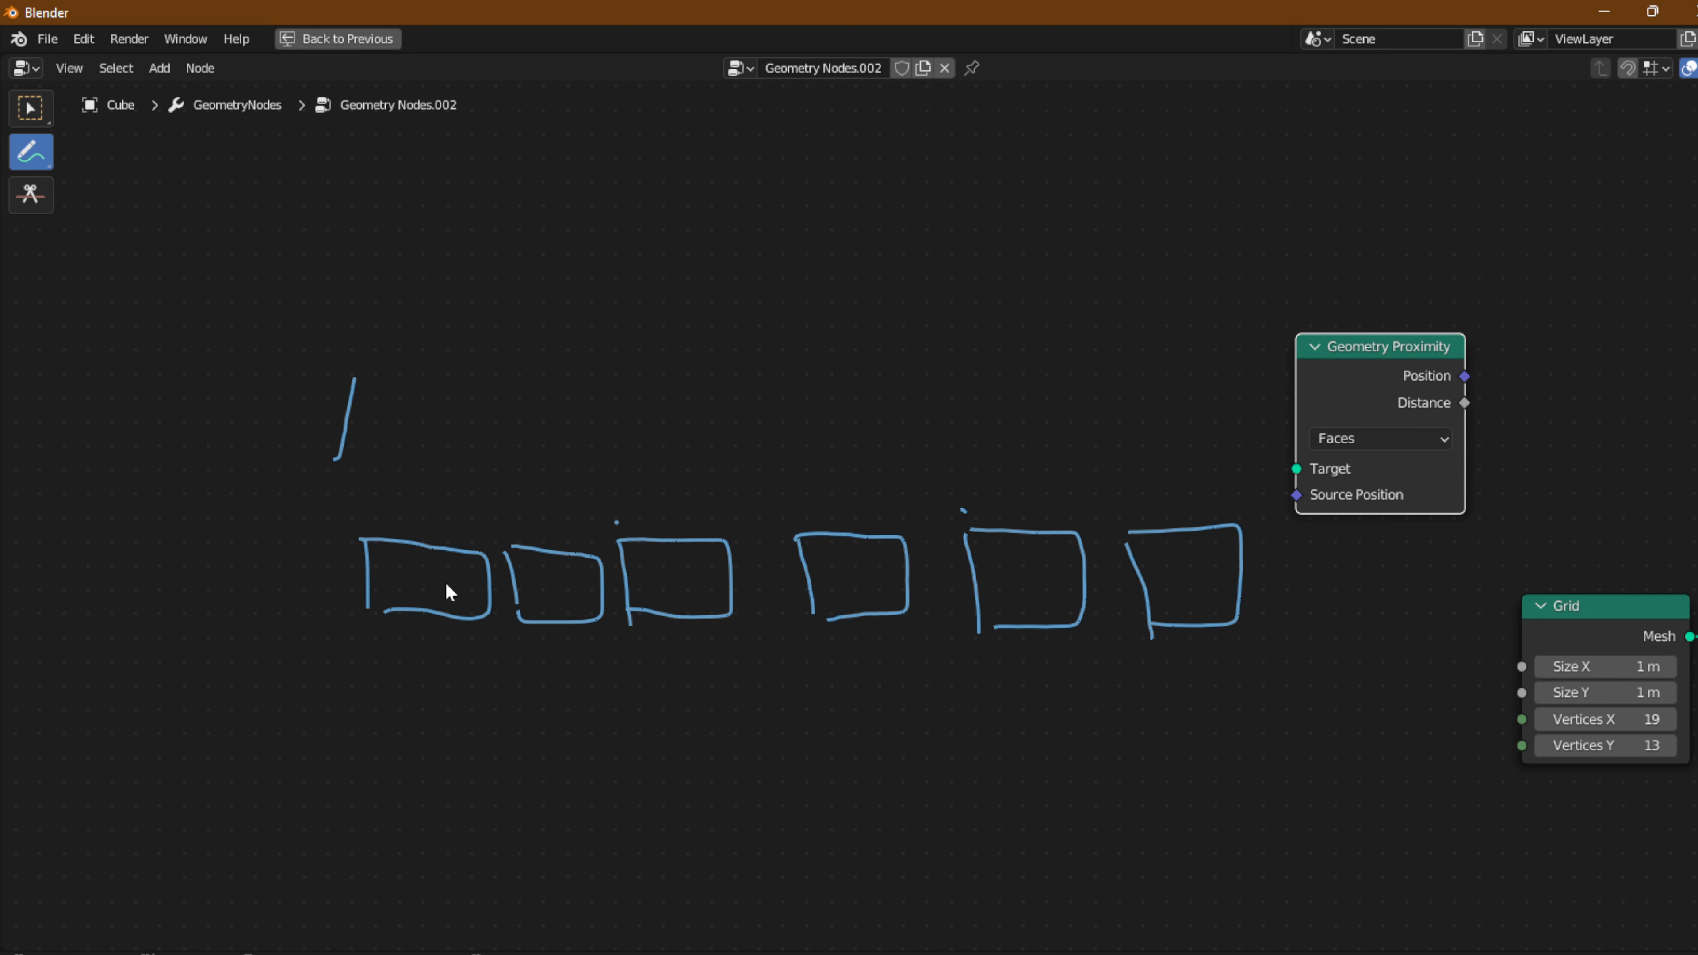
# Mark a dot inside each sketched box and draw a large circle above the row.
pyautogui.click(419, 584)
pyautogui.click(554, 587)
pyautogui.click(680, 580)
pyautogui.click(1038, 579)
pyautogui.click(1203, 576)
pyautogui.moveTo(782, 151)
pyautogui.mouseDown()
pyautogui.moveTo(728, 294)
pyautogui.moveTo(869, 388)
pyautogui.moveTo(969, 257)
pyautogui.moveTo(866, 130)
pyautogui.moveTo(742, 163)
pyautogui.mouseUp()
# Restore the editor layout, add a UV Sphere to the scene, scale it down and raise it along Z above the cube field.
pyautogui.hotkey('ctrl', 'space')
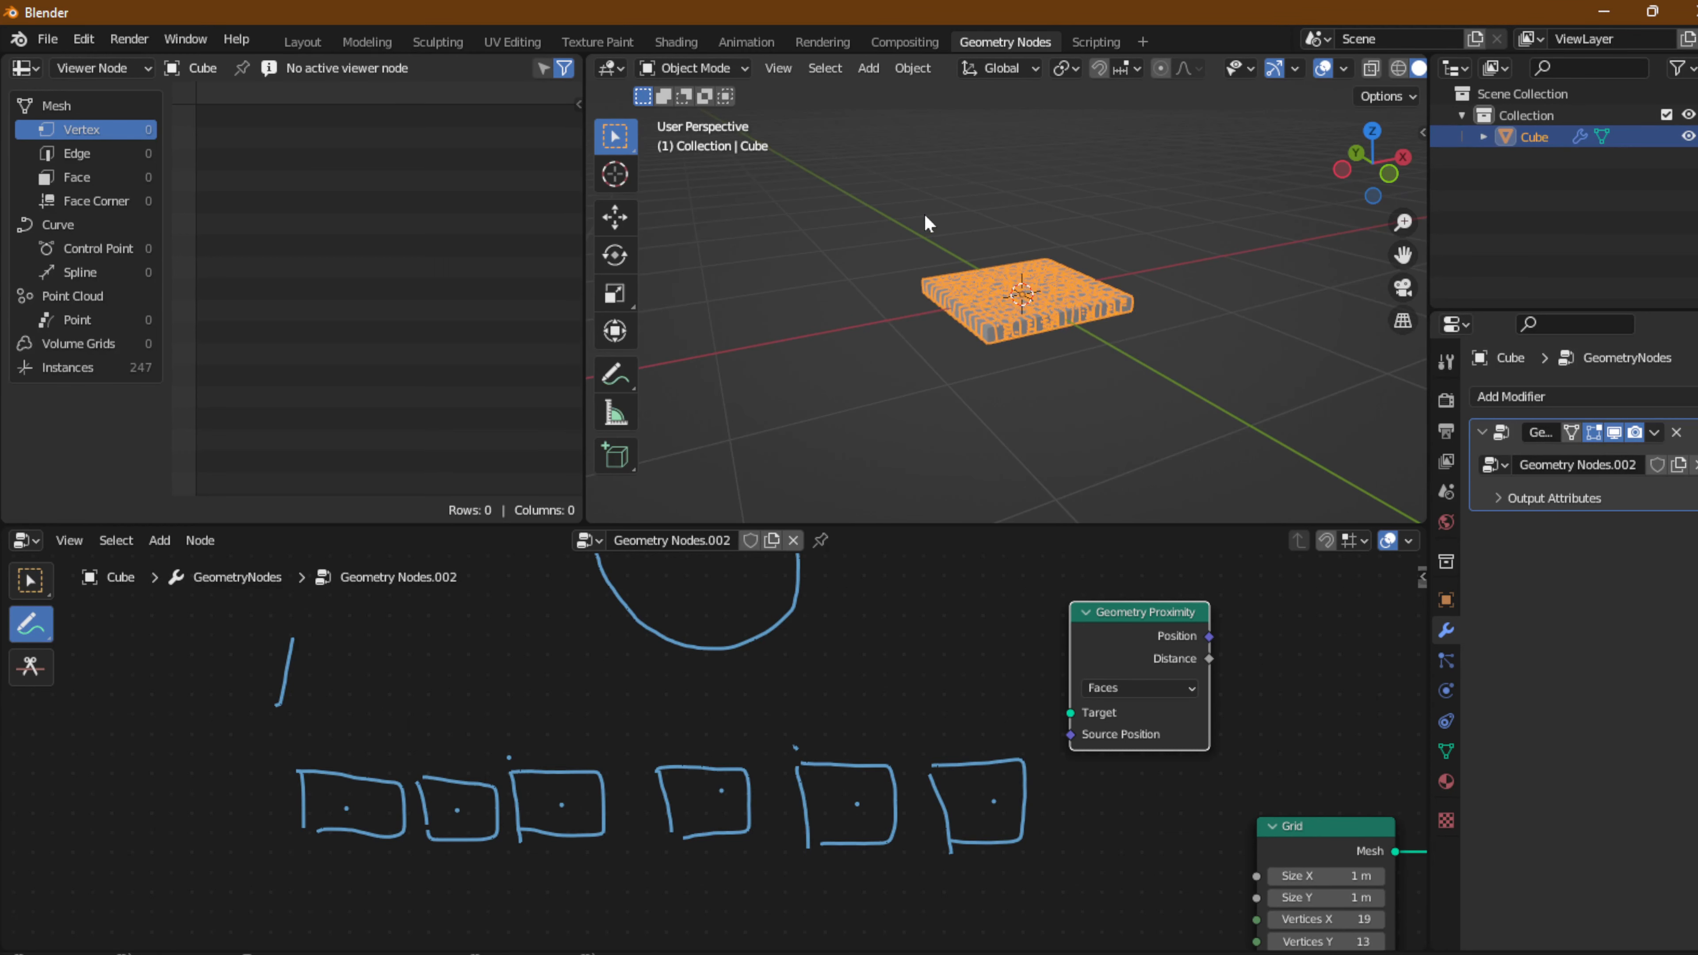
pyautogui.hotkey('shift', 'a')
pyautogui.moveTo(923, 212)
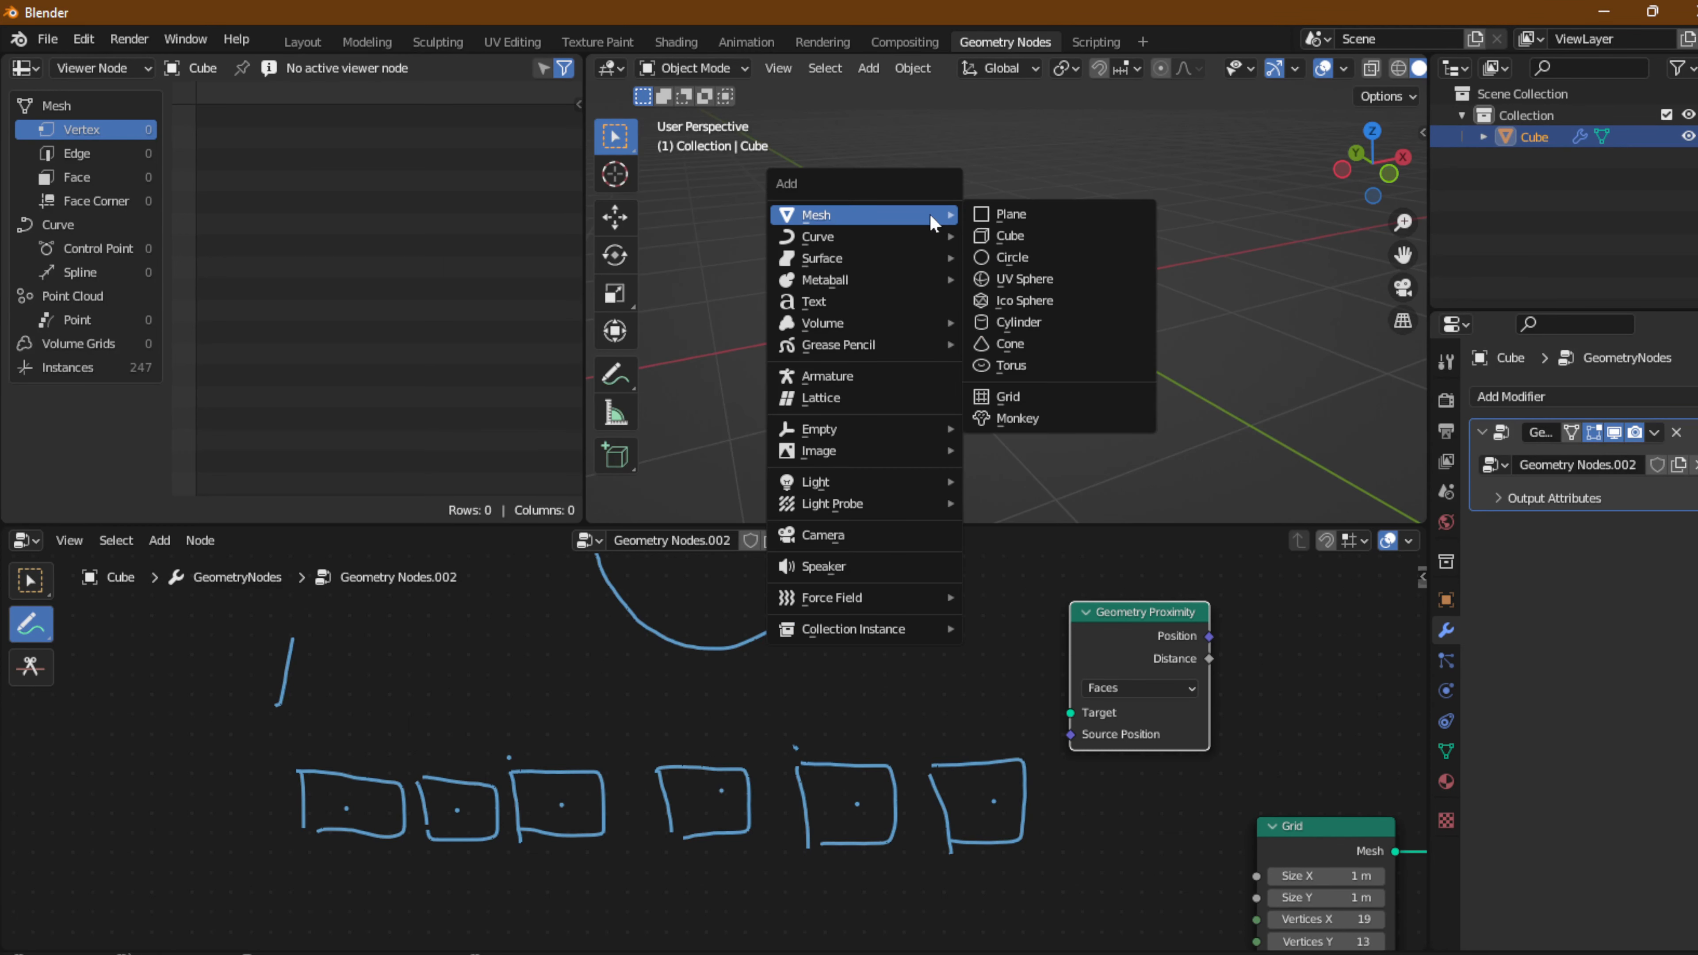
pyautogui.click(1050, 277)
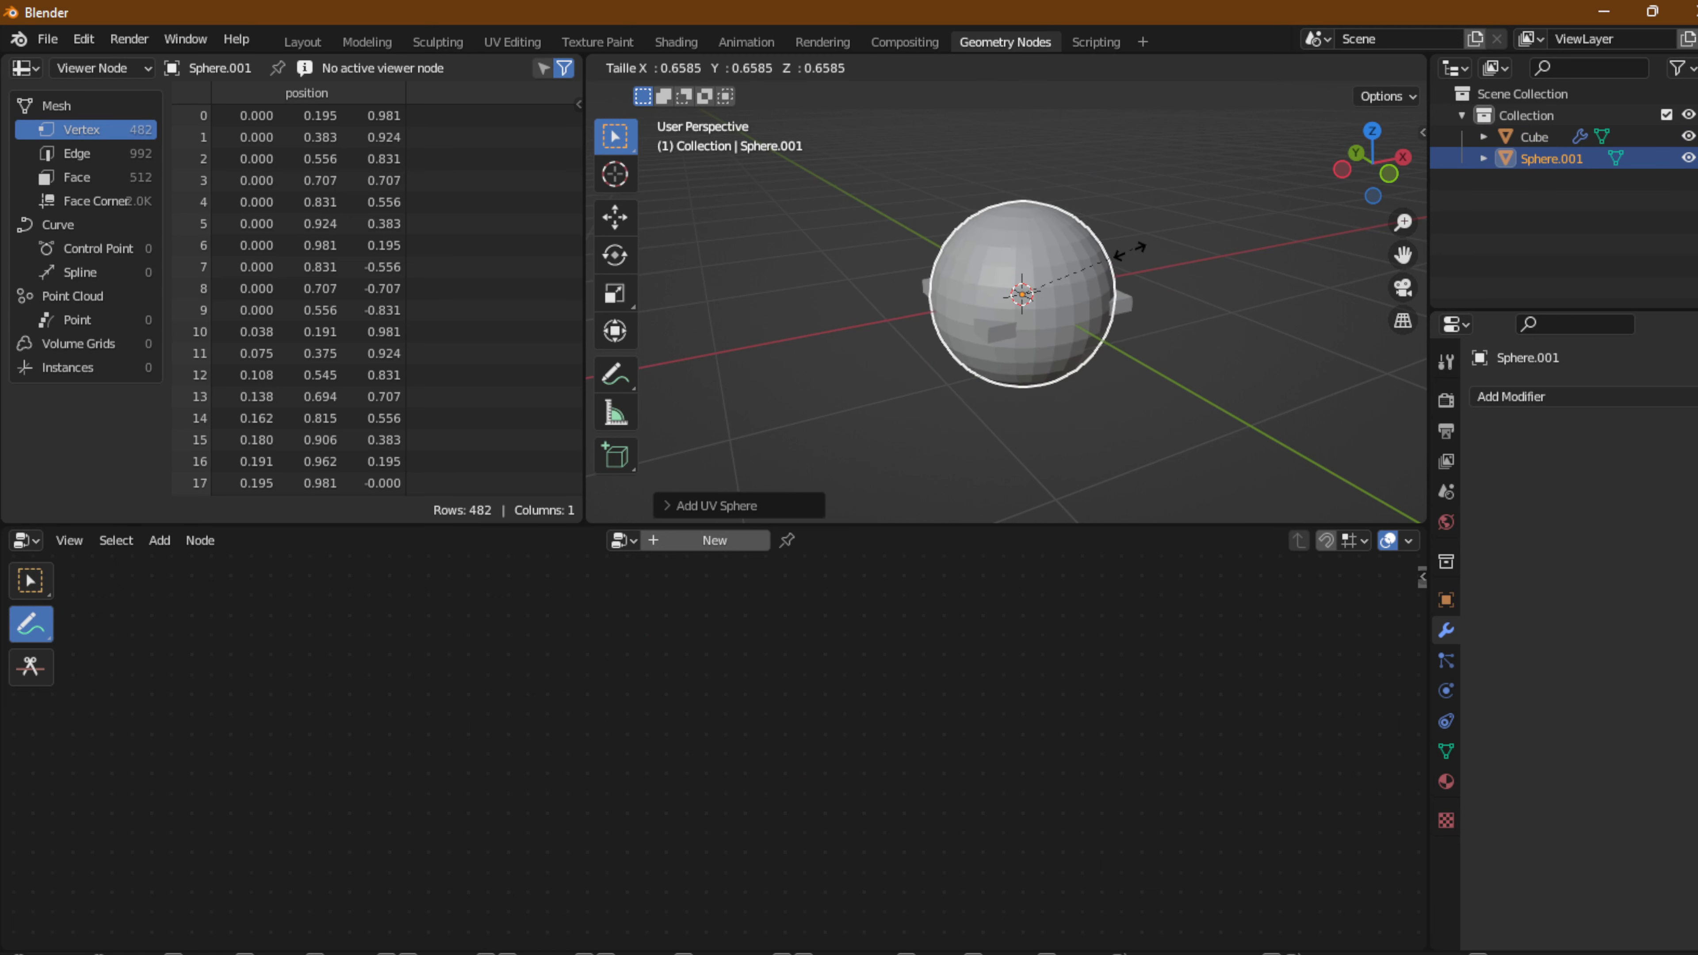
pyautogui.click(1076, 287)
pyautogui.press('g')
pyautogui.press('z')
pyautogui.click(1028, 327)
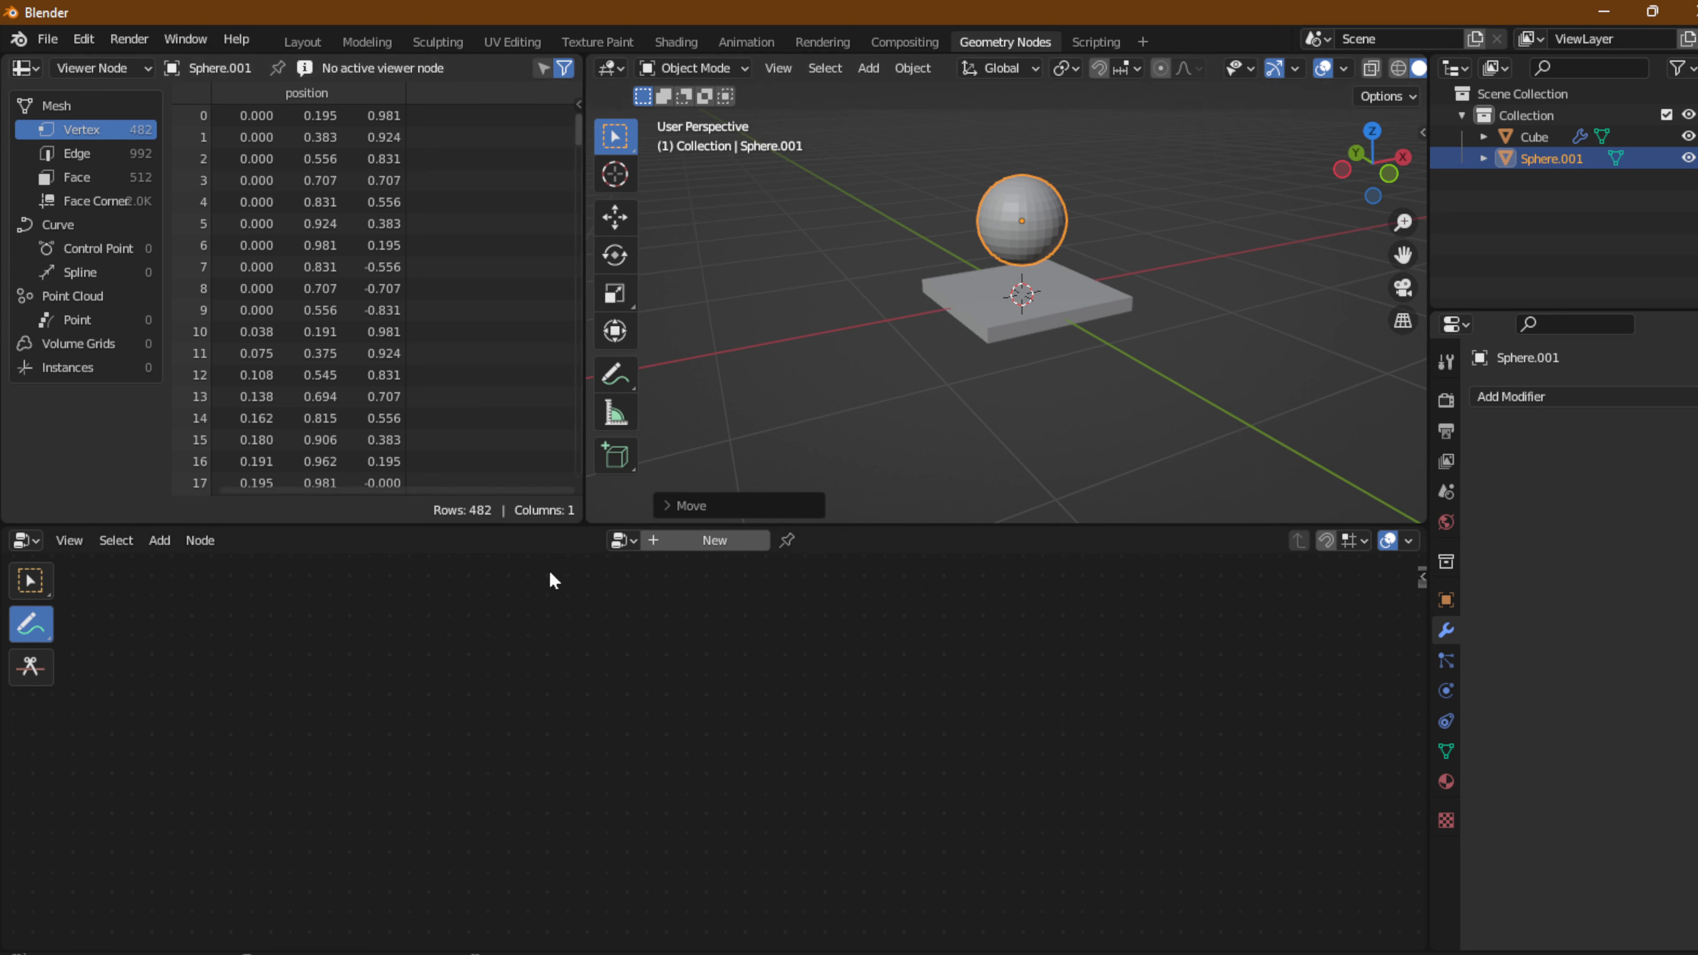
# Select the cube field object again to bring back its node tree.
pyautogui.click(997, 306)
pyautogui.scroll(4, 921, 730)
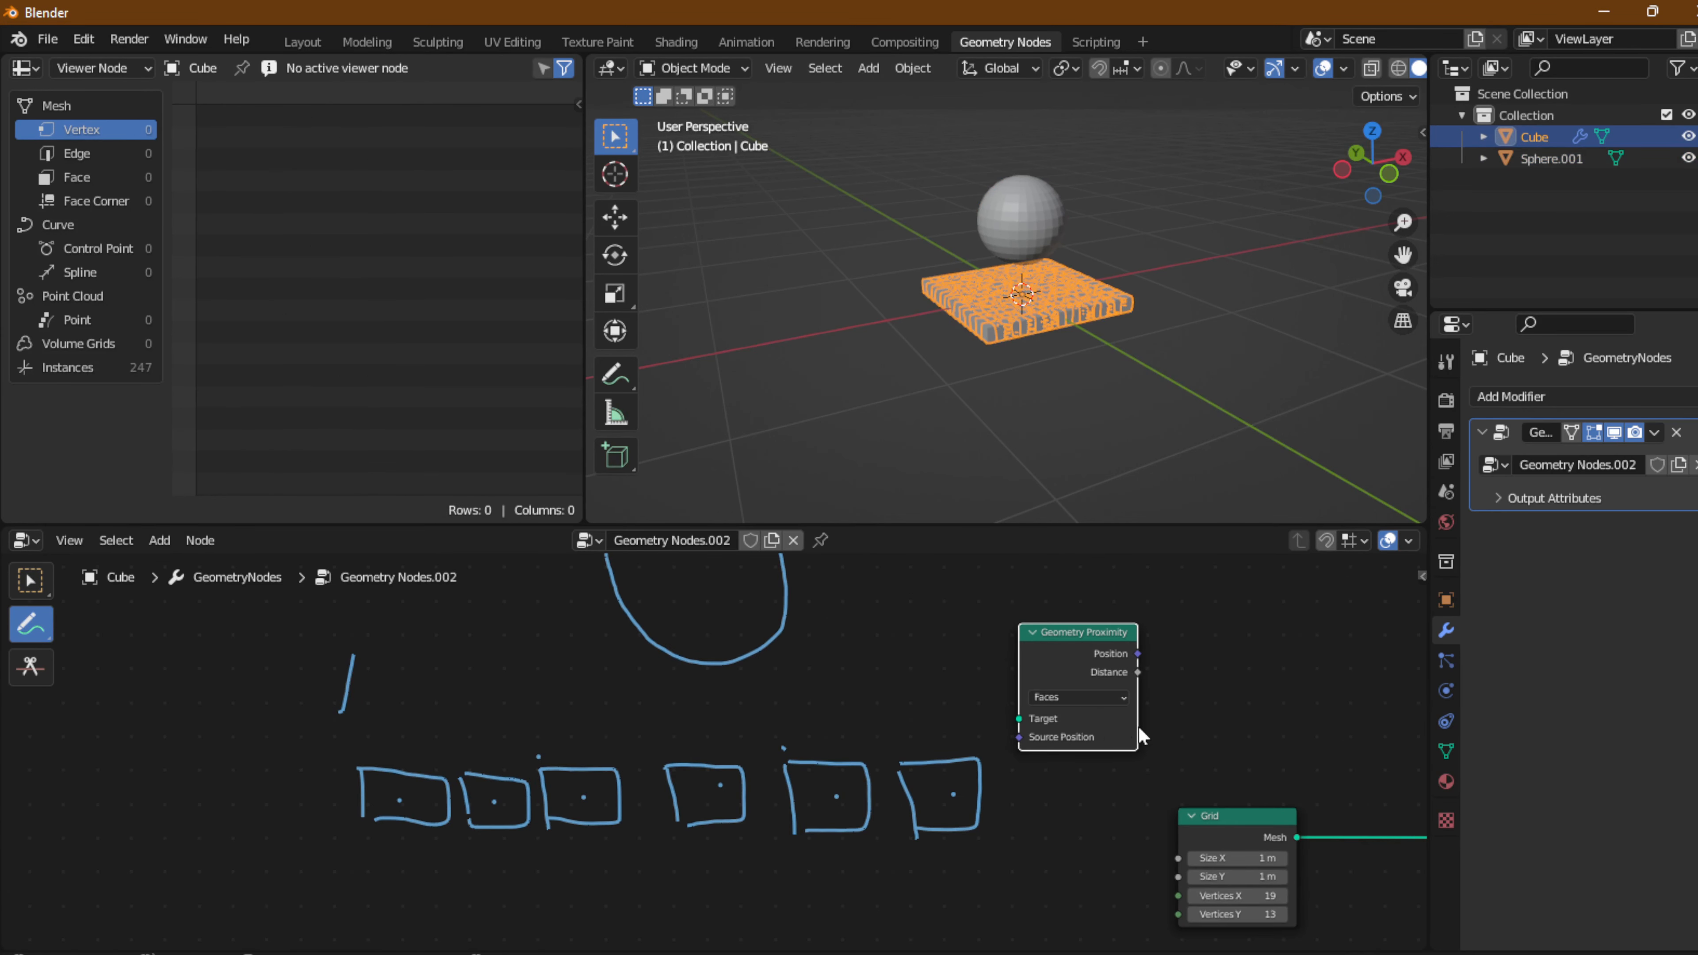
pyautogui.scroll(-6, 1147, 725)
pyautogui.moveTo(1012, 728); pyautogui.dragTo(901, 708, button='middle')
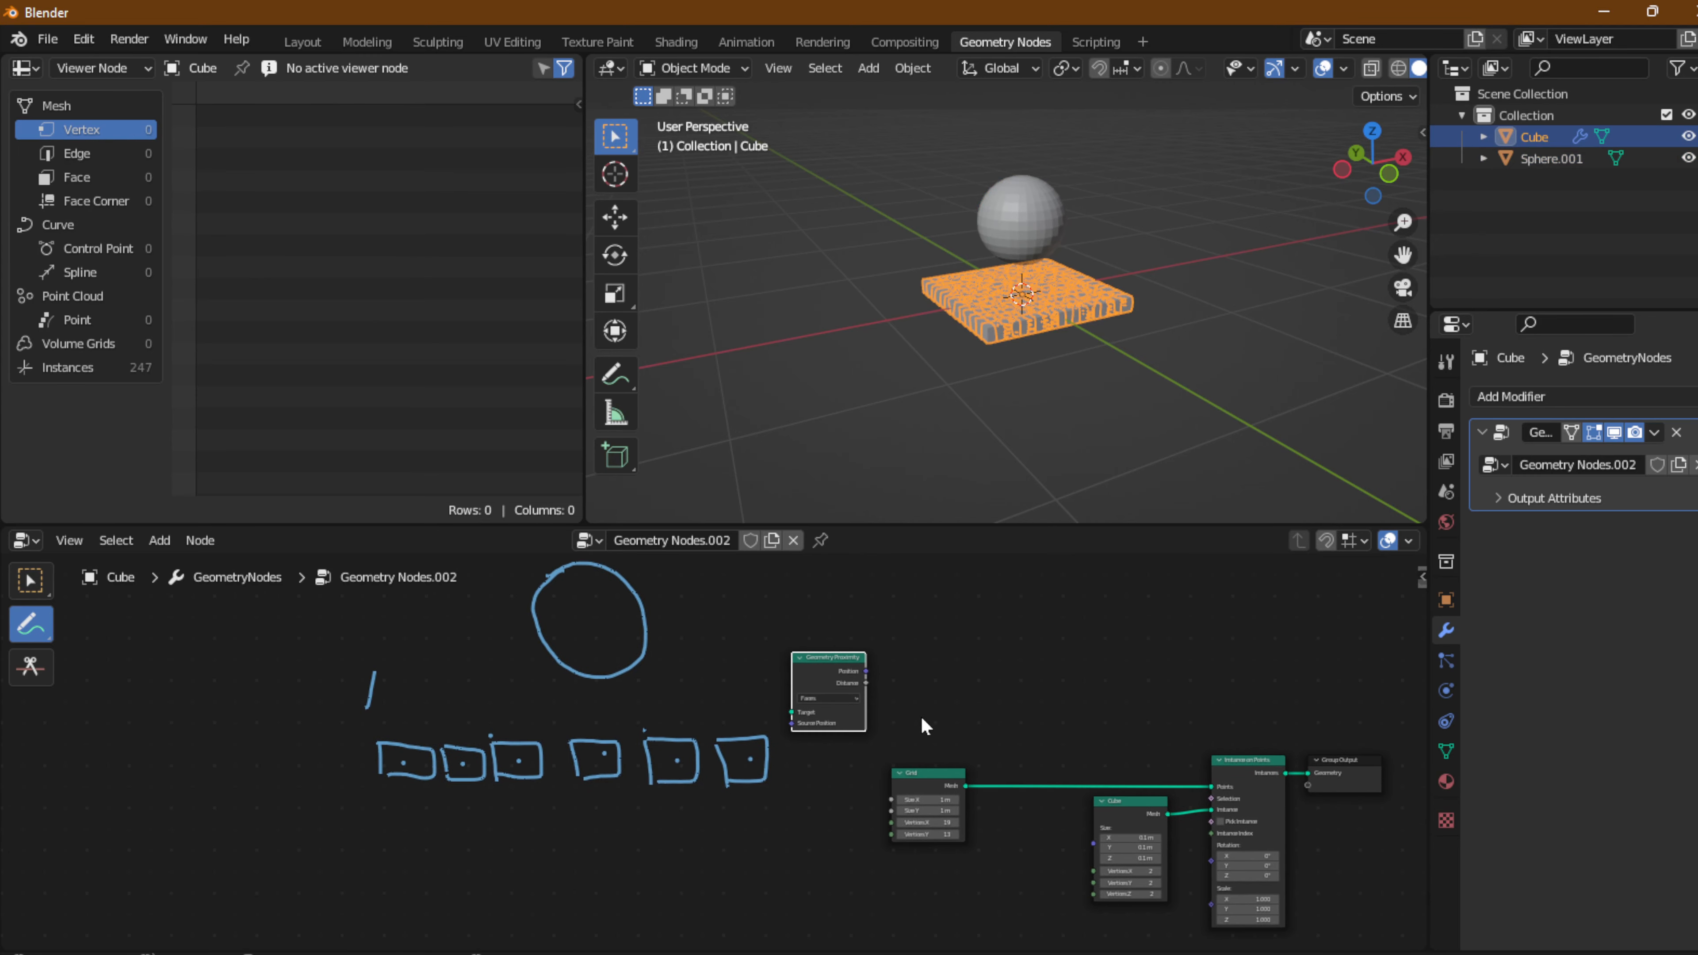
pyautogui.hotkey('ctrl', 'space')
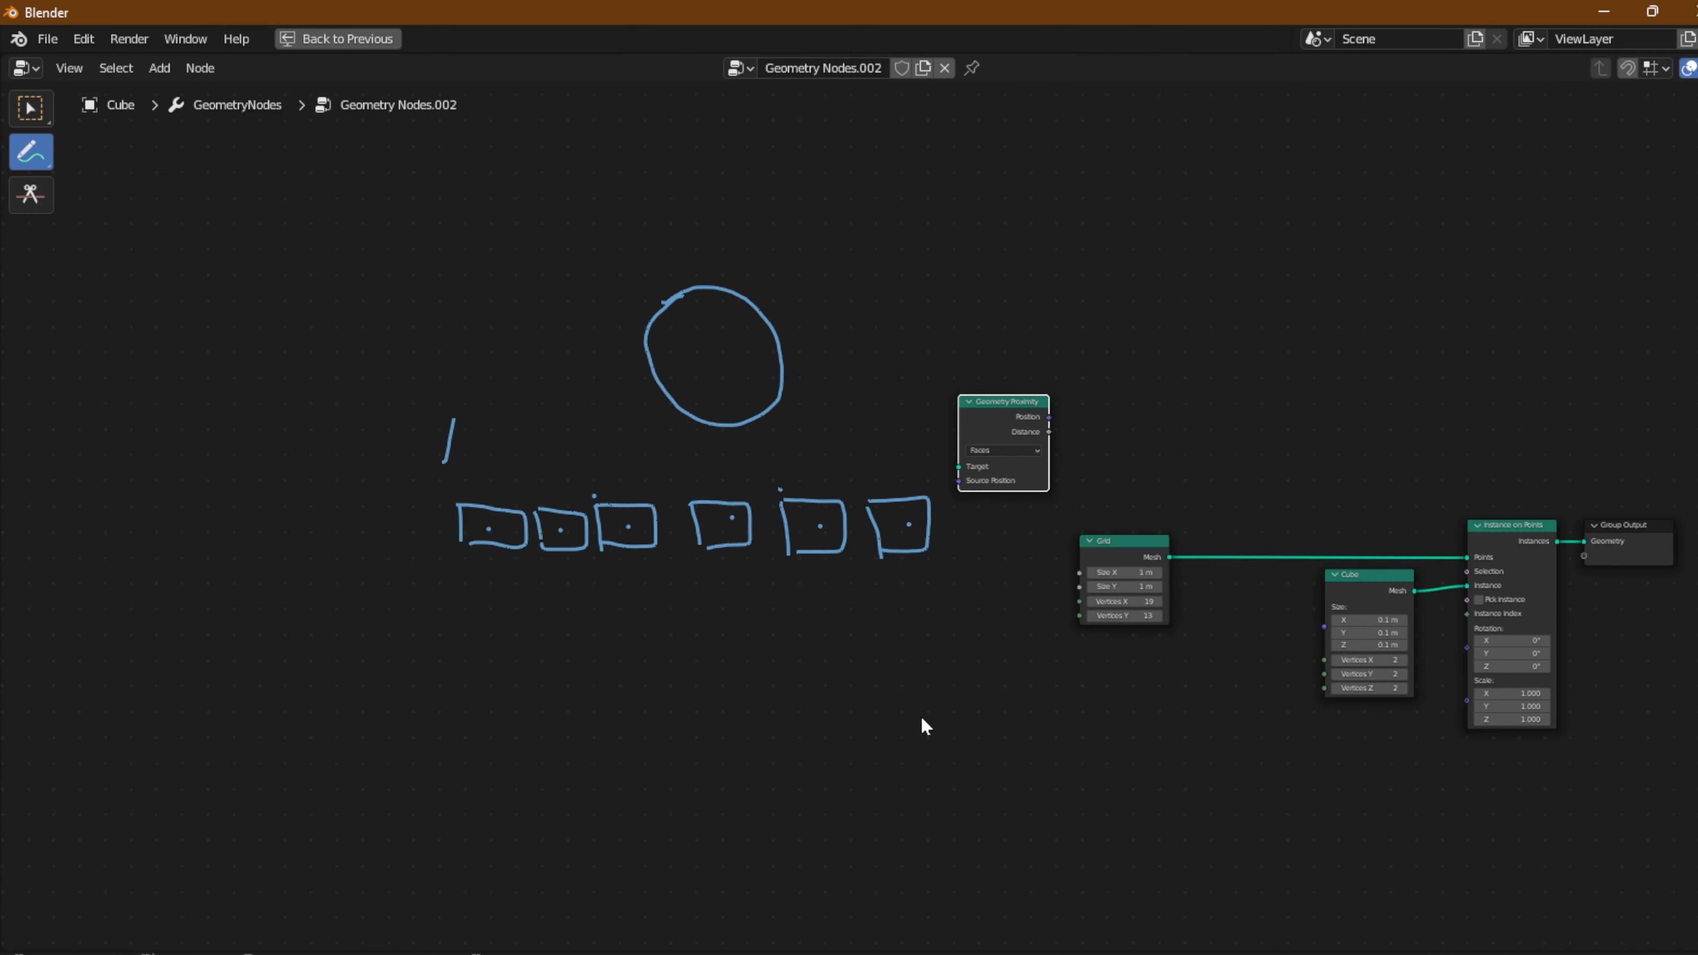
pyautogui.scroll(2, 776, 476)
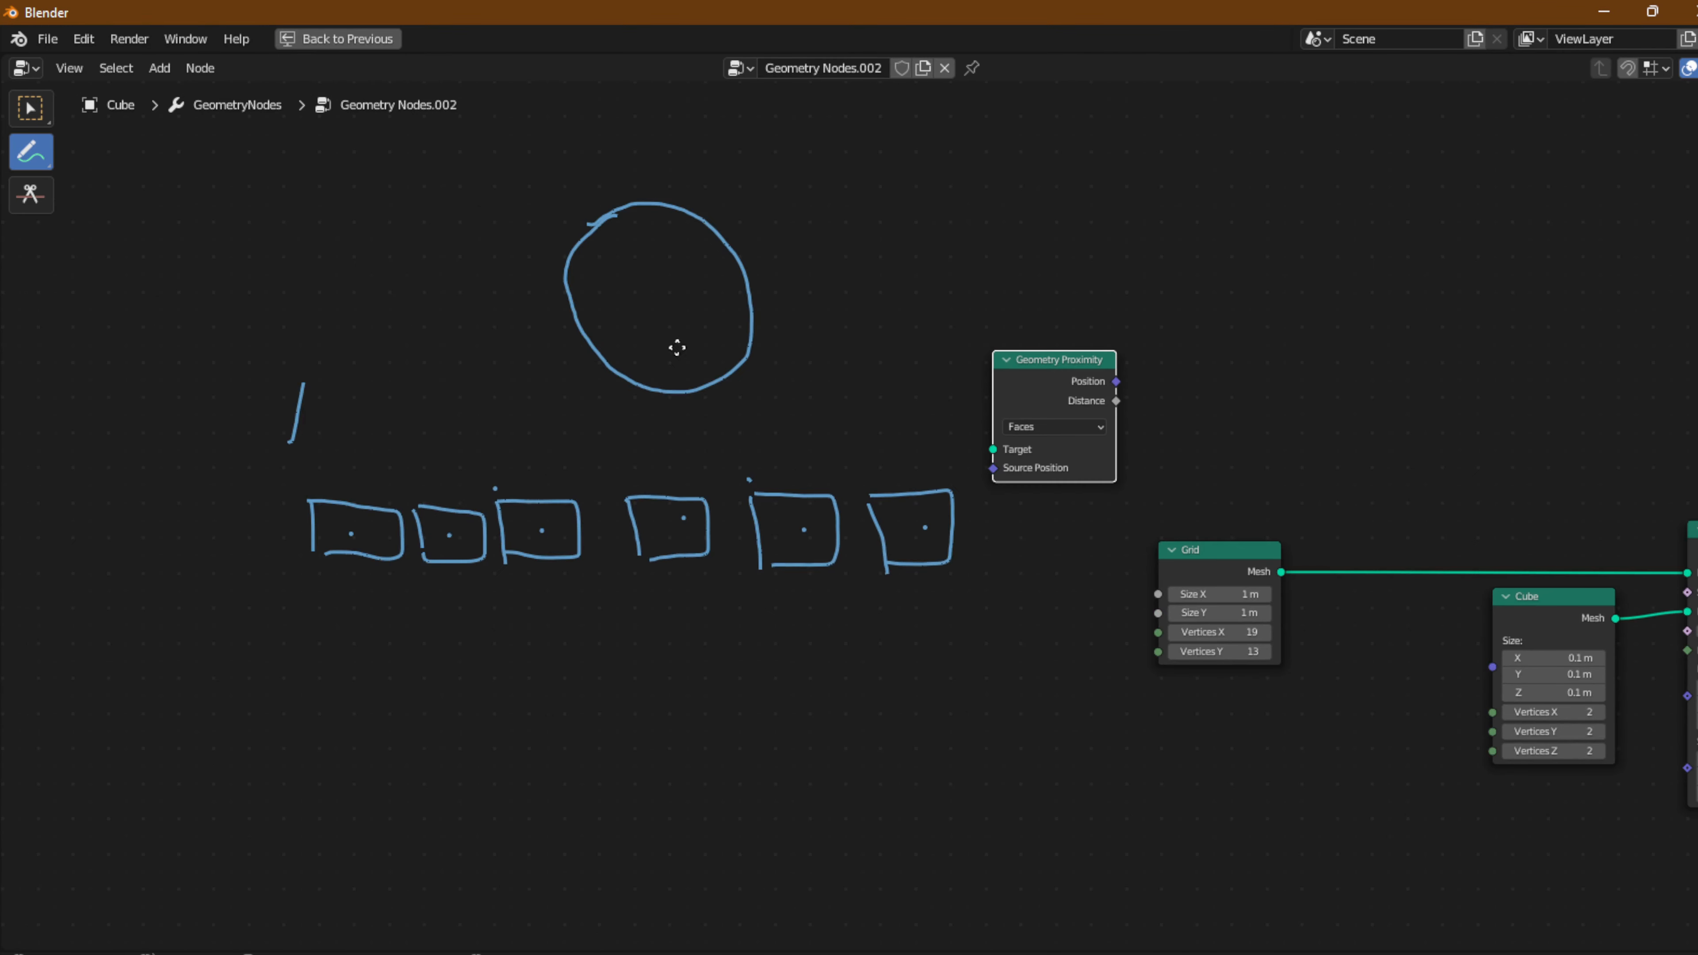
pyautogui.moveTo(680, 356); pyautogui.dragTo(868, 527, button='middle')
pyautogui.scroll(2, 883, 493)
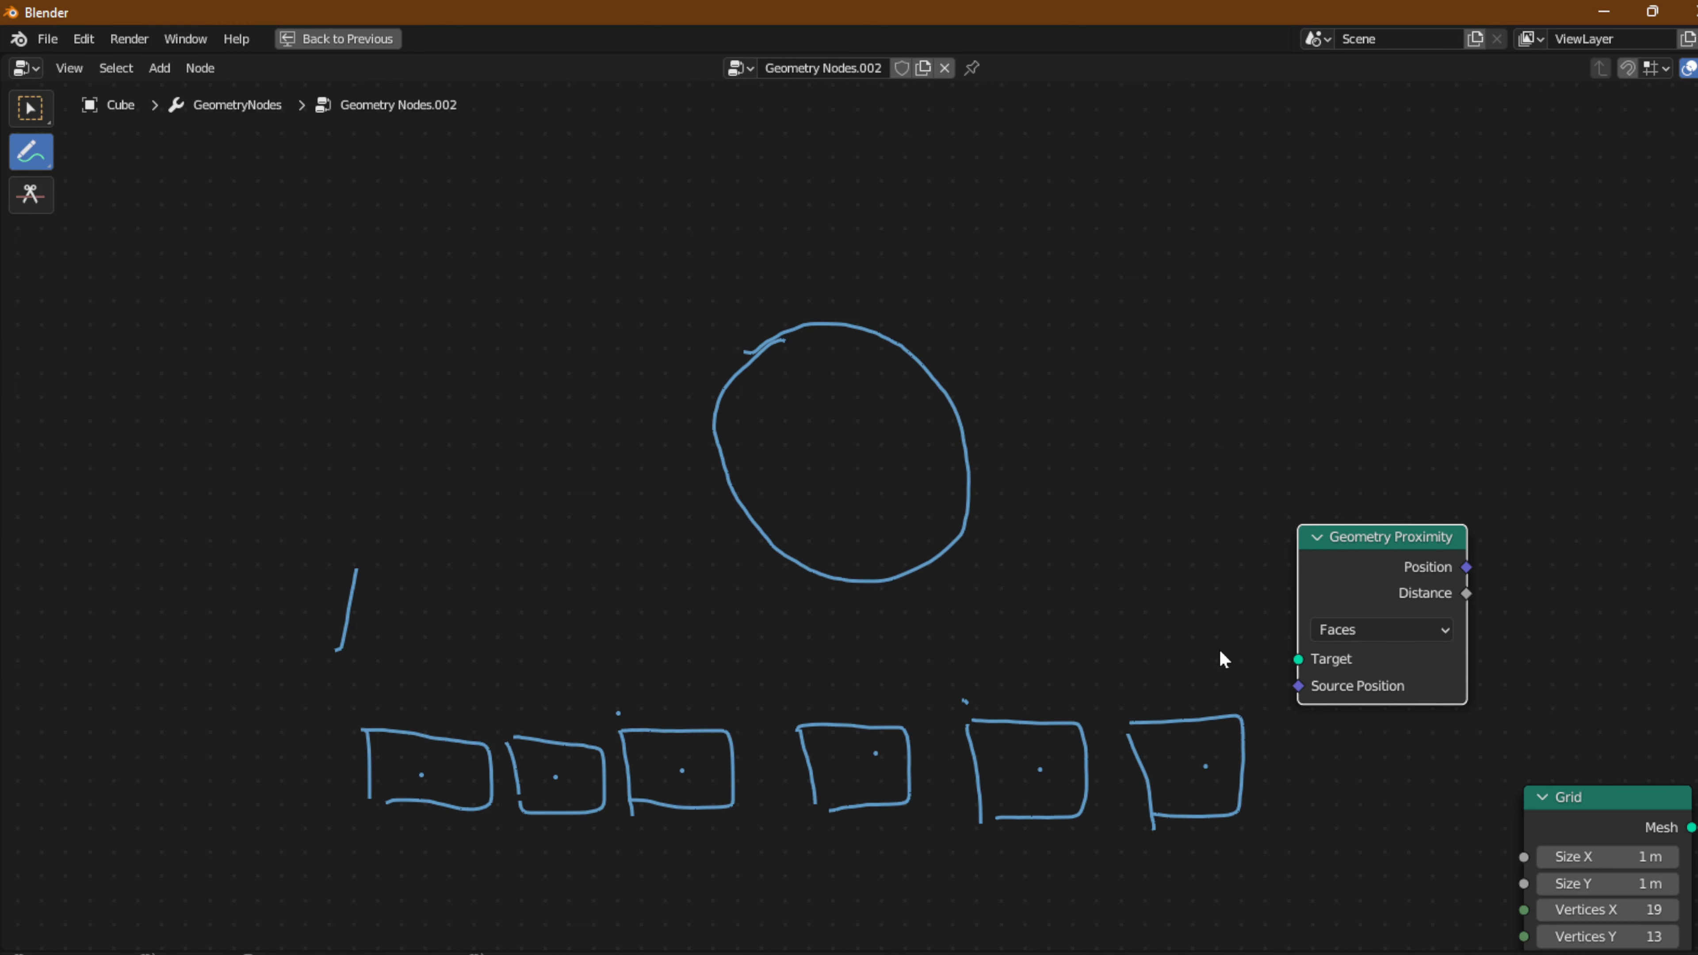
pyautogui.hotkey('ctrl', 'space')
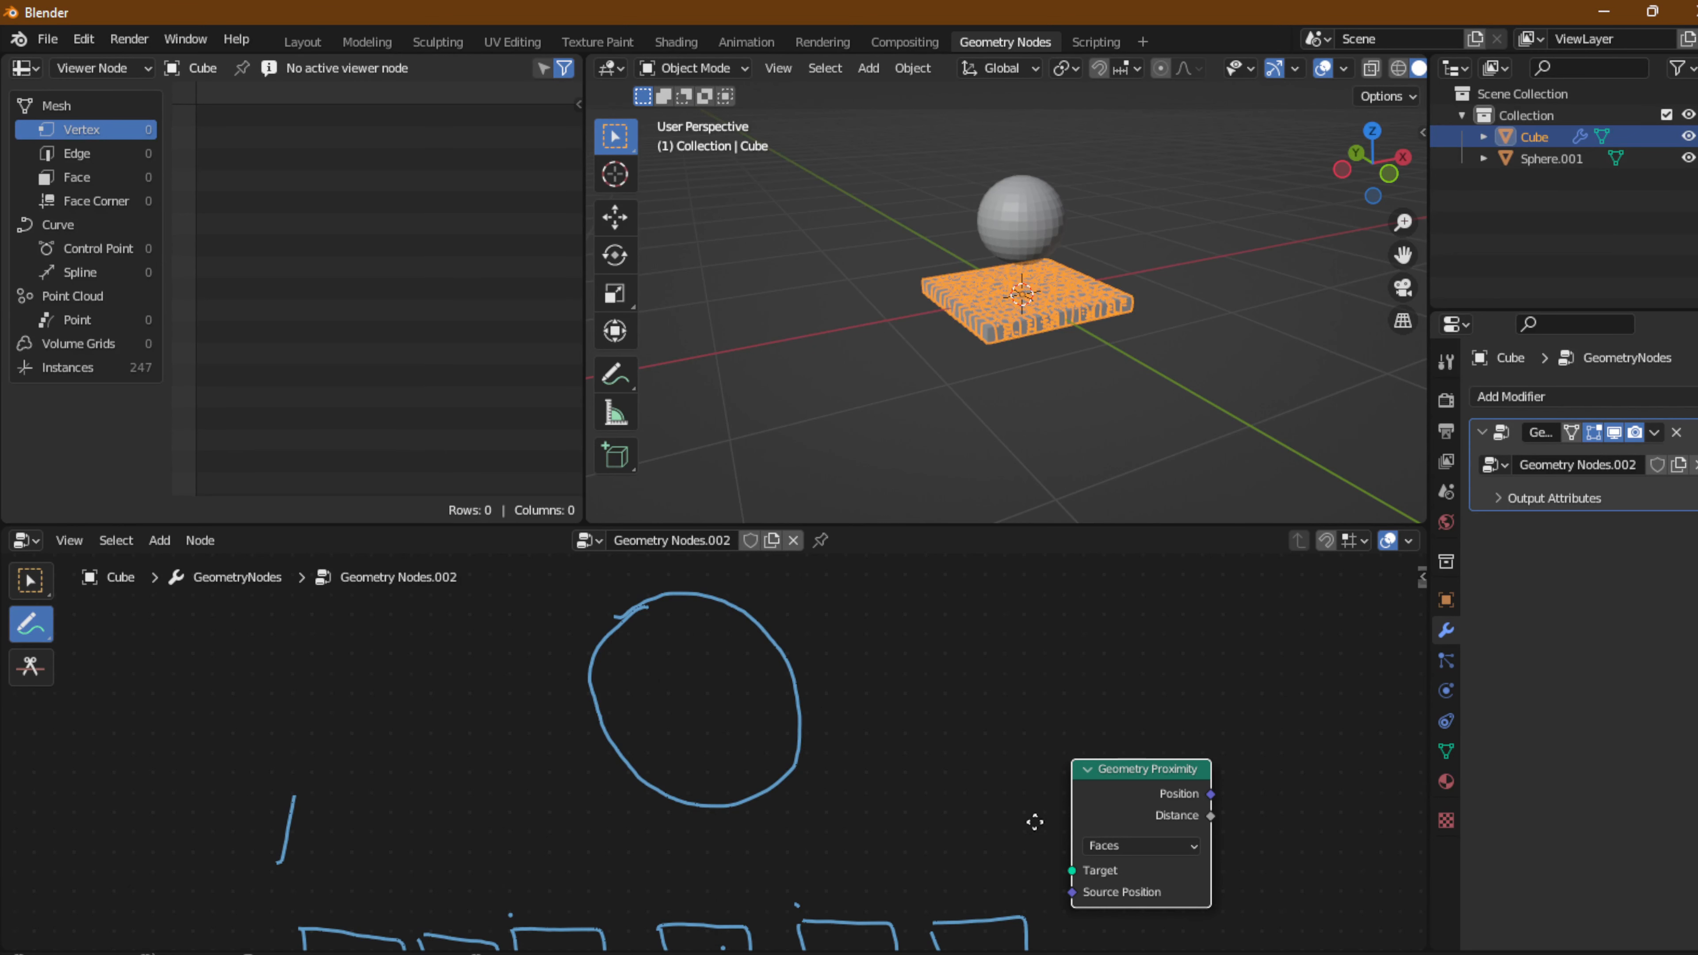
# Bring Sphere.001 into the cube field's node tree as an Object Info node and place it up and left of the sketched circle.
pyautogui.moveTo(1035, 821); pyautogui.dragTo(845, 640, button='middle')
pyautogui.scroll(-4, 845, 642)
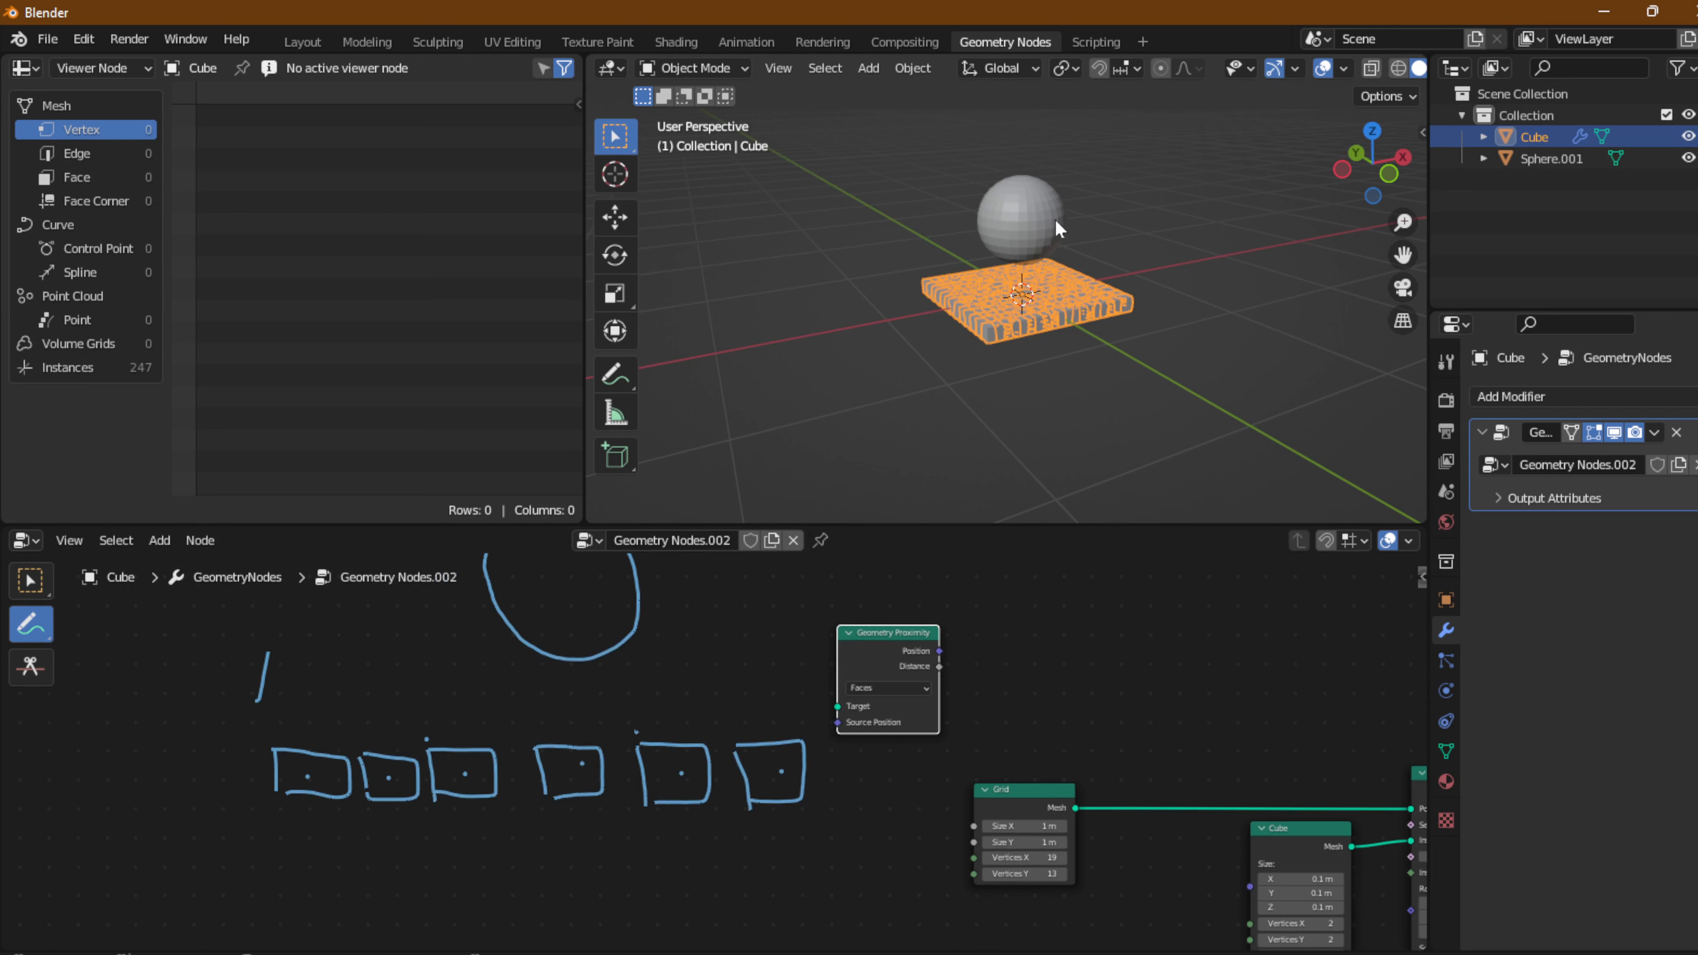
pyautogui.click(1047, 235)
pyautogui.click(1058, 324)
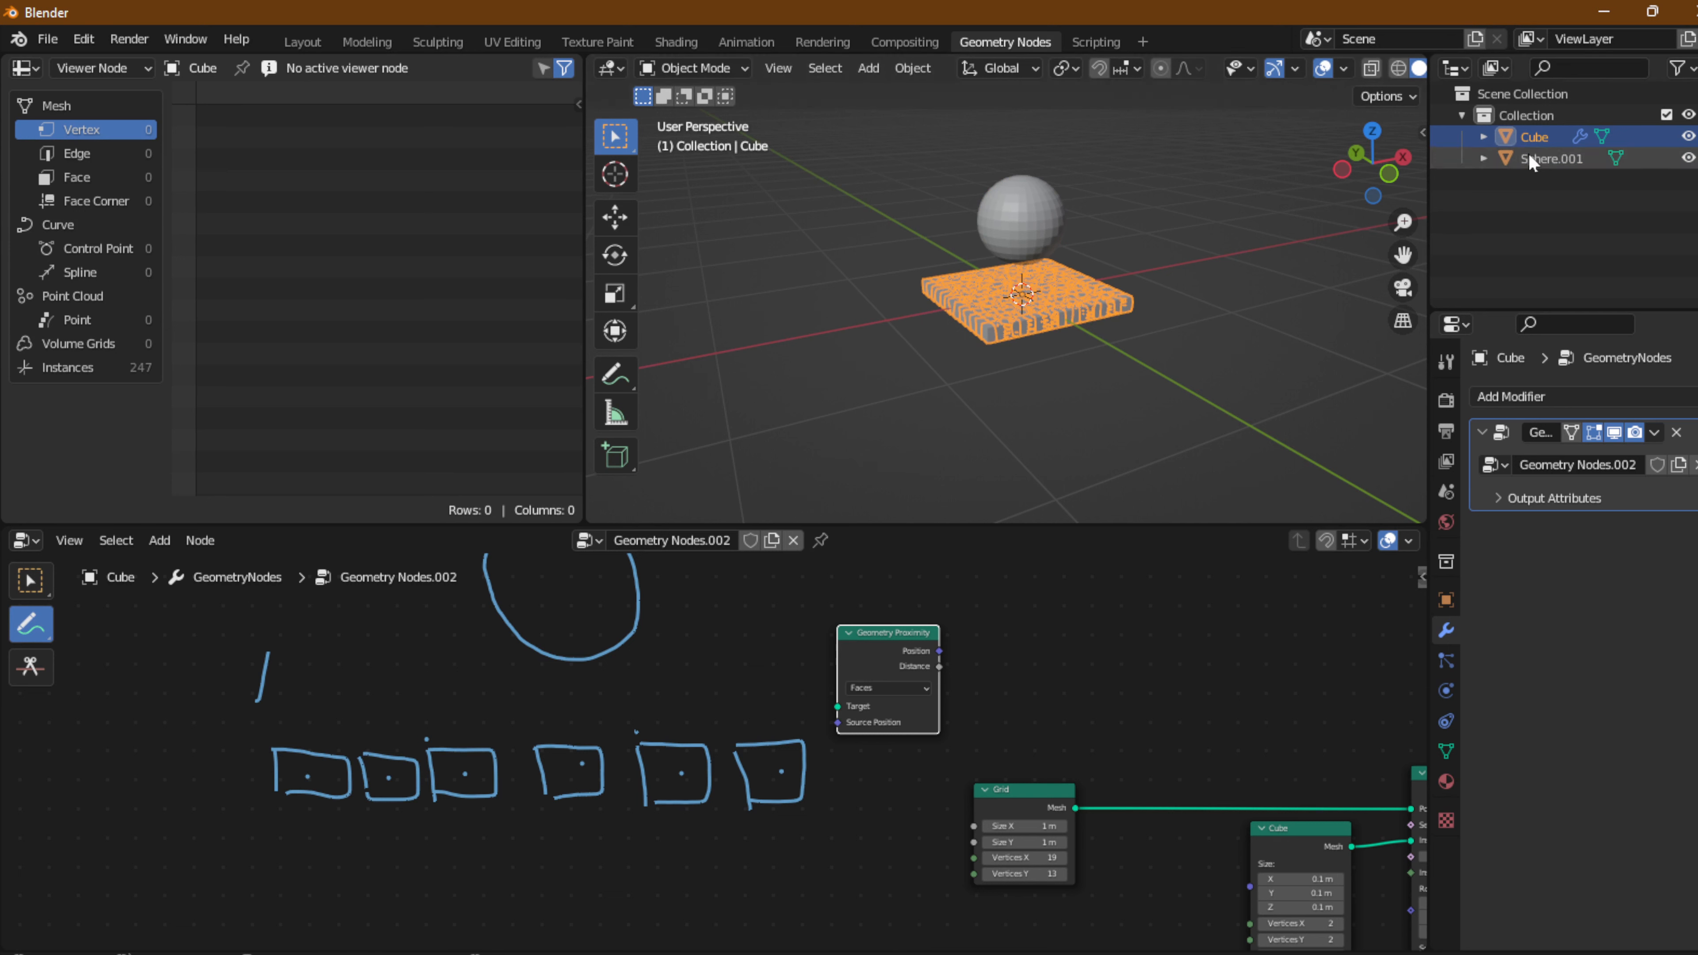
pyautogui.moveTo(1536, 164); pyautogui.dragTo(712, 685)
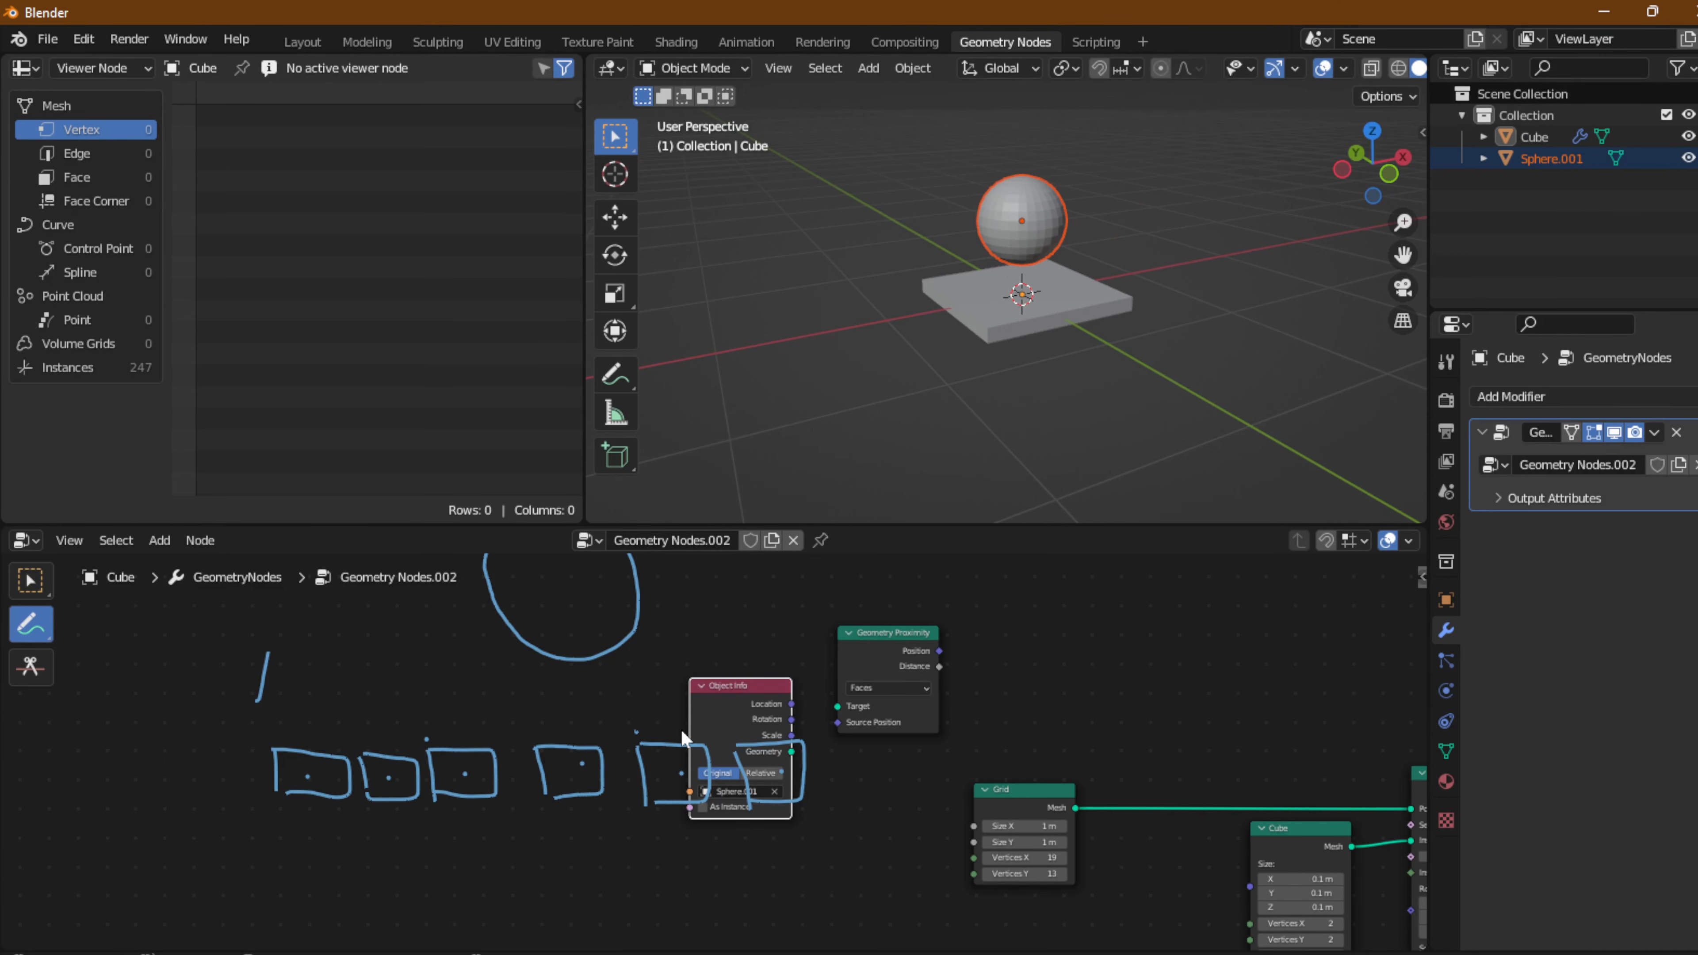
pyautogui.hotkey('ctrl', 'space')
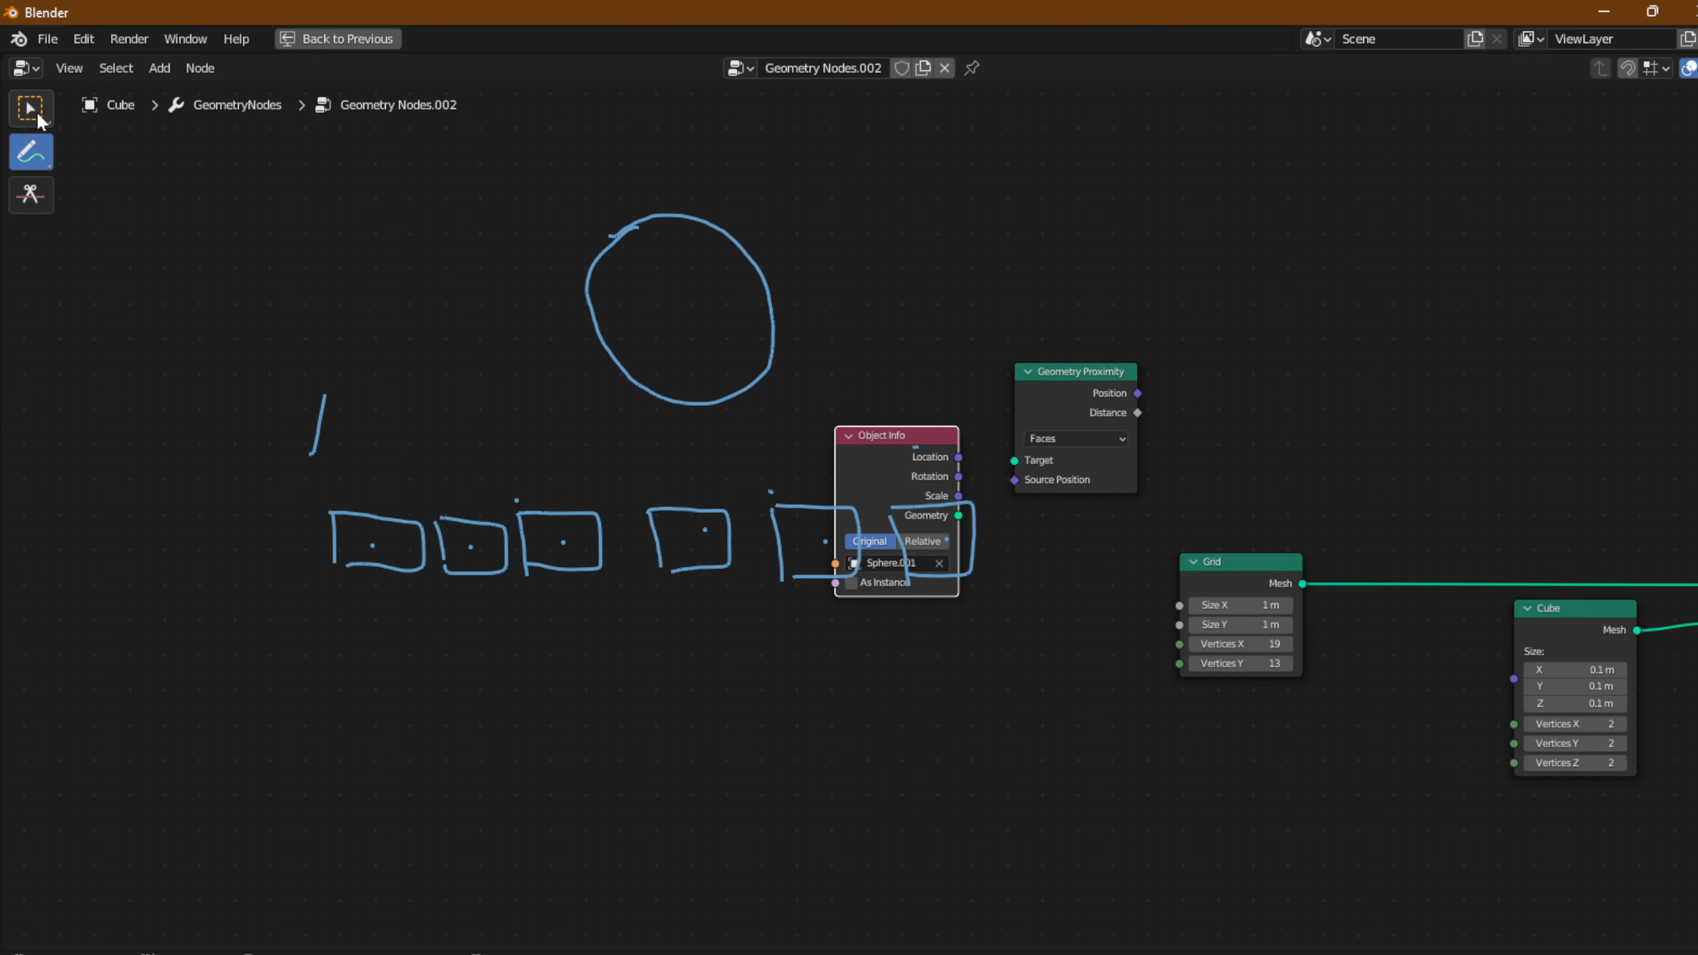
pyautogui.click(34, 111)
pyautogui.moveTo(850, 460)
pyautogui.mouseDown()
pyautogui.moveTo(791, 318)
pyautogui.moveTo(491, 135)
pyautogui.moveTo(428, 144)
pyautogui.mouseUp()
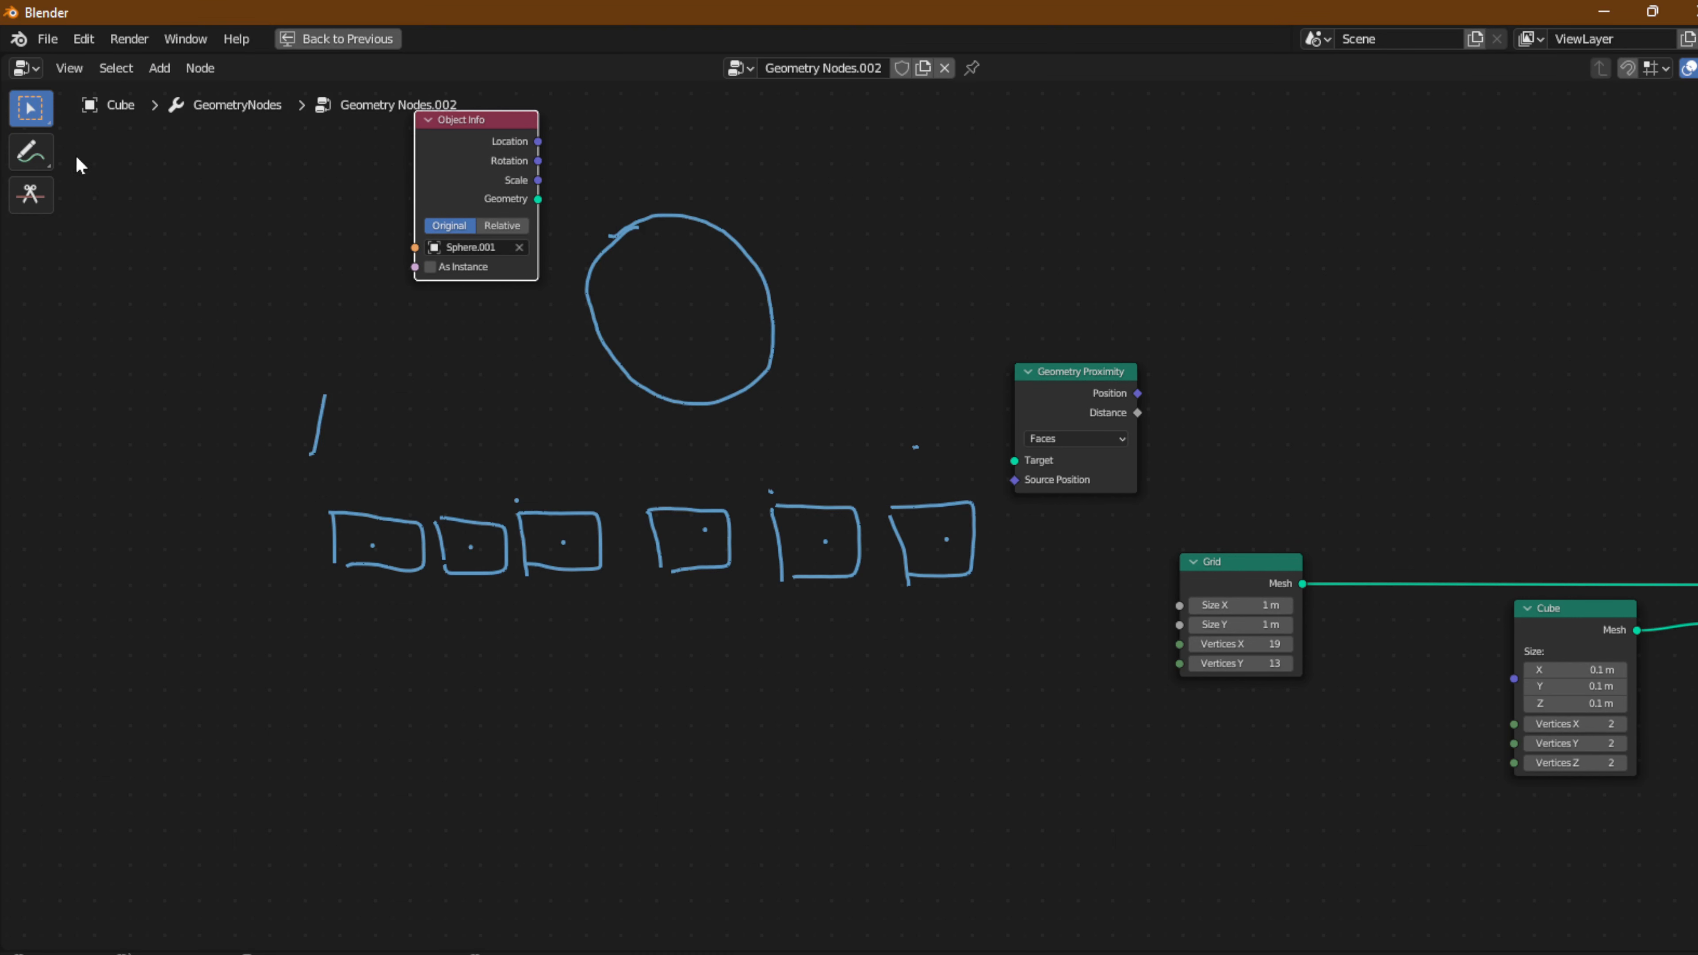
# Annotate an arrow from the Object Info node to the sketched circle.
pyautogui.click(30, 154)
pyautogui.moveTo(563, 138)
pyautogui.mouseDown()
pyautogui.moveTo(612, 215)
pyautogui.moveTo(628, 208)
pyautogui.mouseUp()
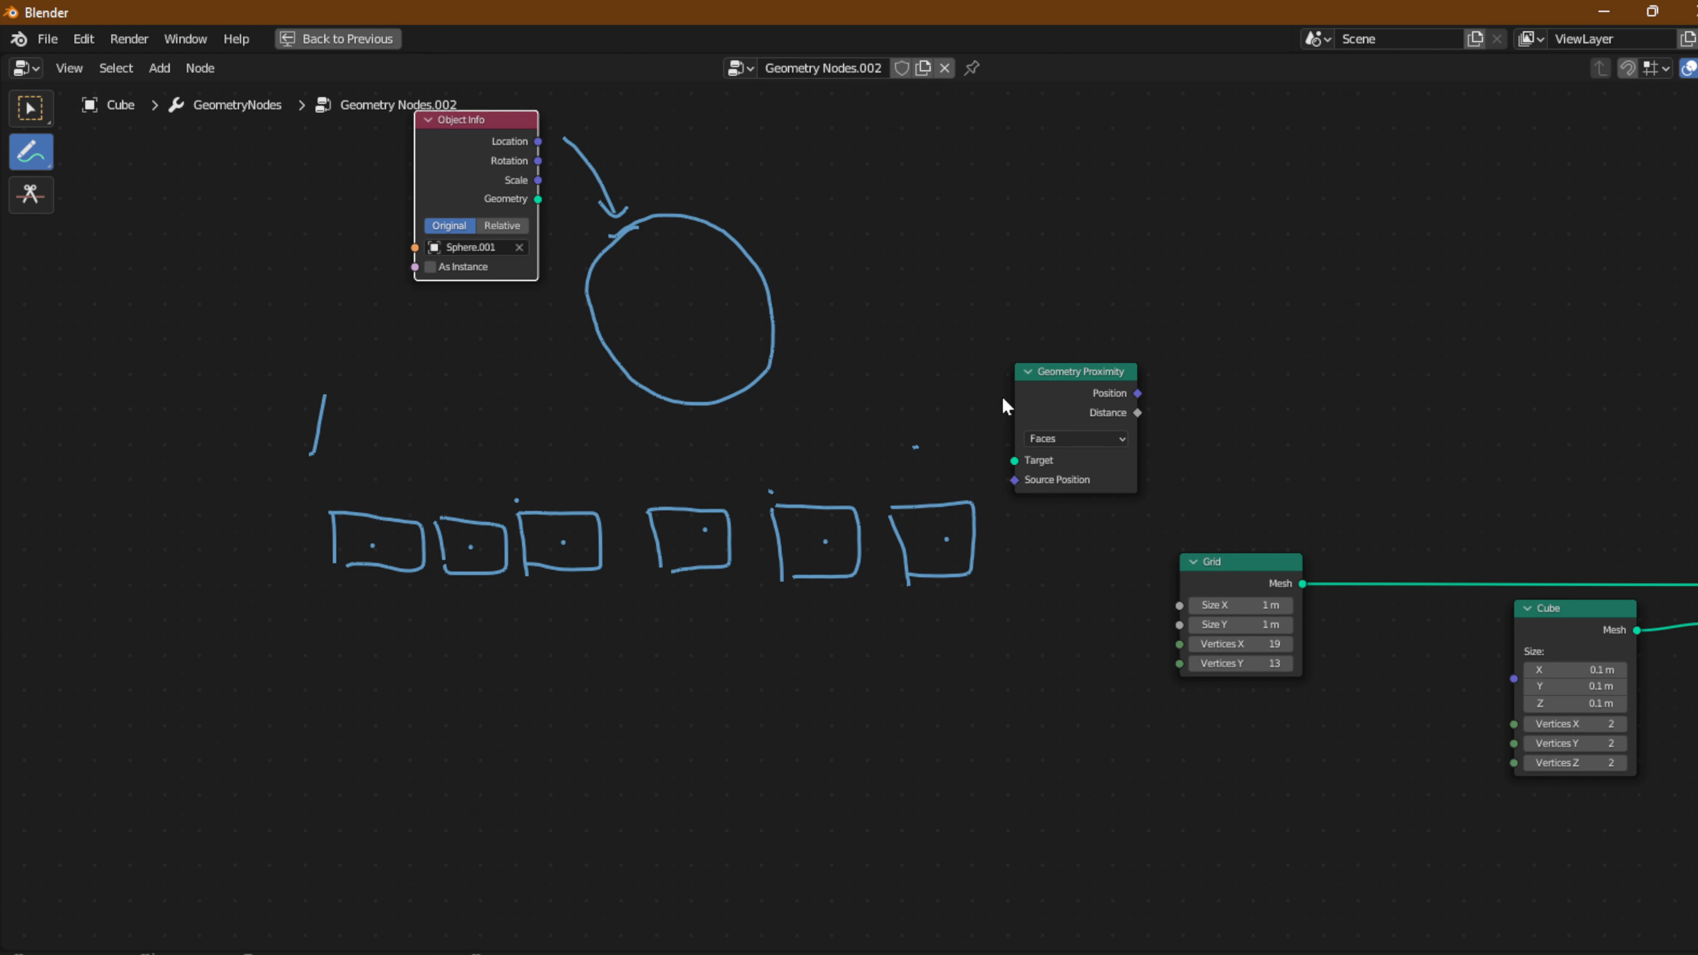
# Annotate a curved arrow from the Geometry Proximity node to the sketched squares, and link Object Info's Geometry output to its Target input.
pyautogui.scroll(3, 928, 417)
pyautogui.moveTo(929, 417); pyautogui.dragTo(1065, 445, button='middle')
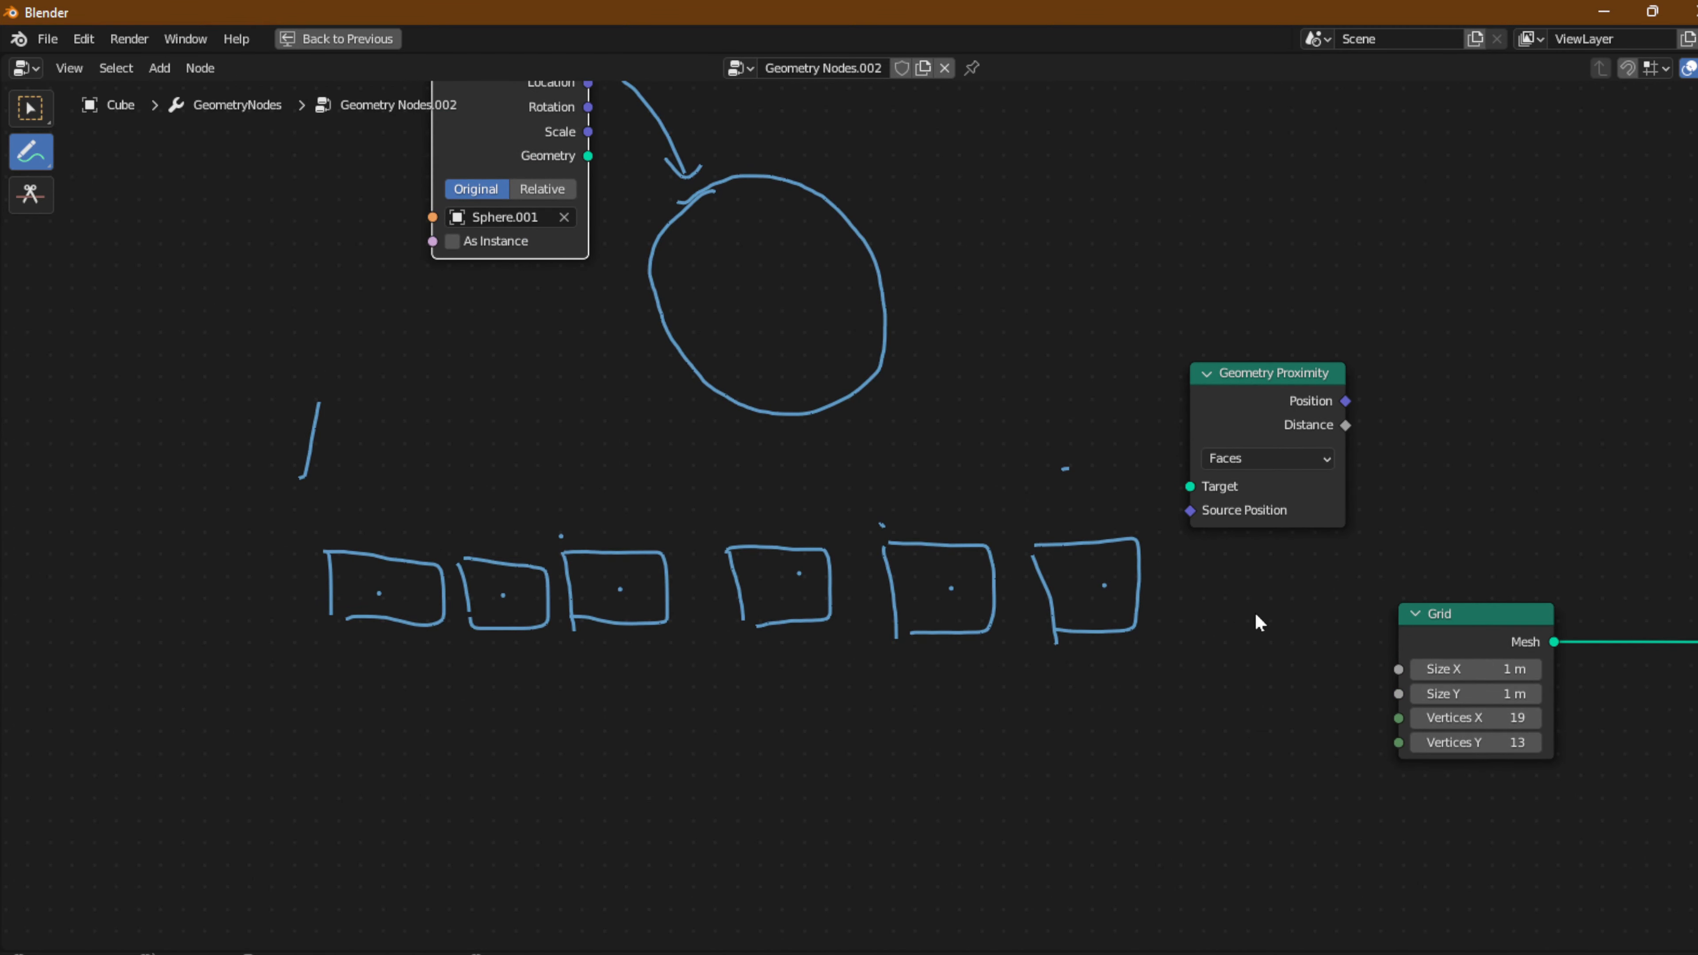
pyautogui.moveTo(1271, 552)
pyautogui.mouseDown()
pyautogui.moveTo(1170, 710)
pyautogui.moveTo(891, 724)
pyautogui.moveTo(897, 706)
pyautogui.moveTo(932, 718)
pyautogui.mouseUp()
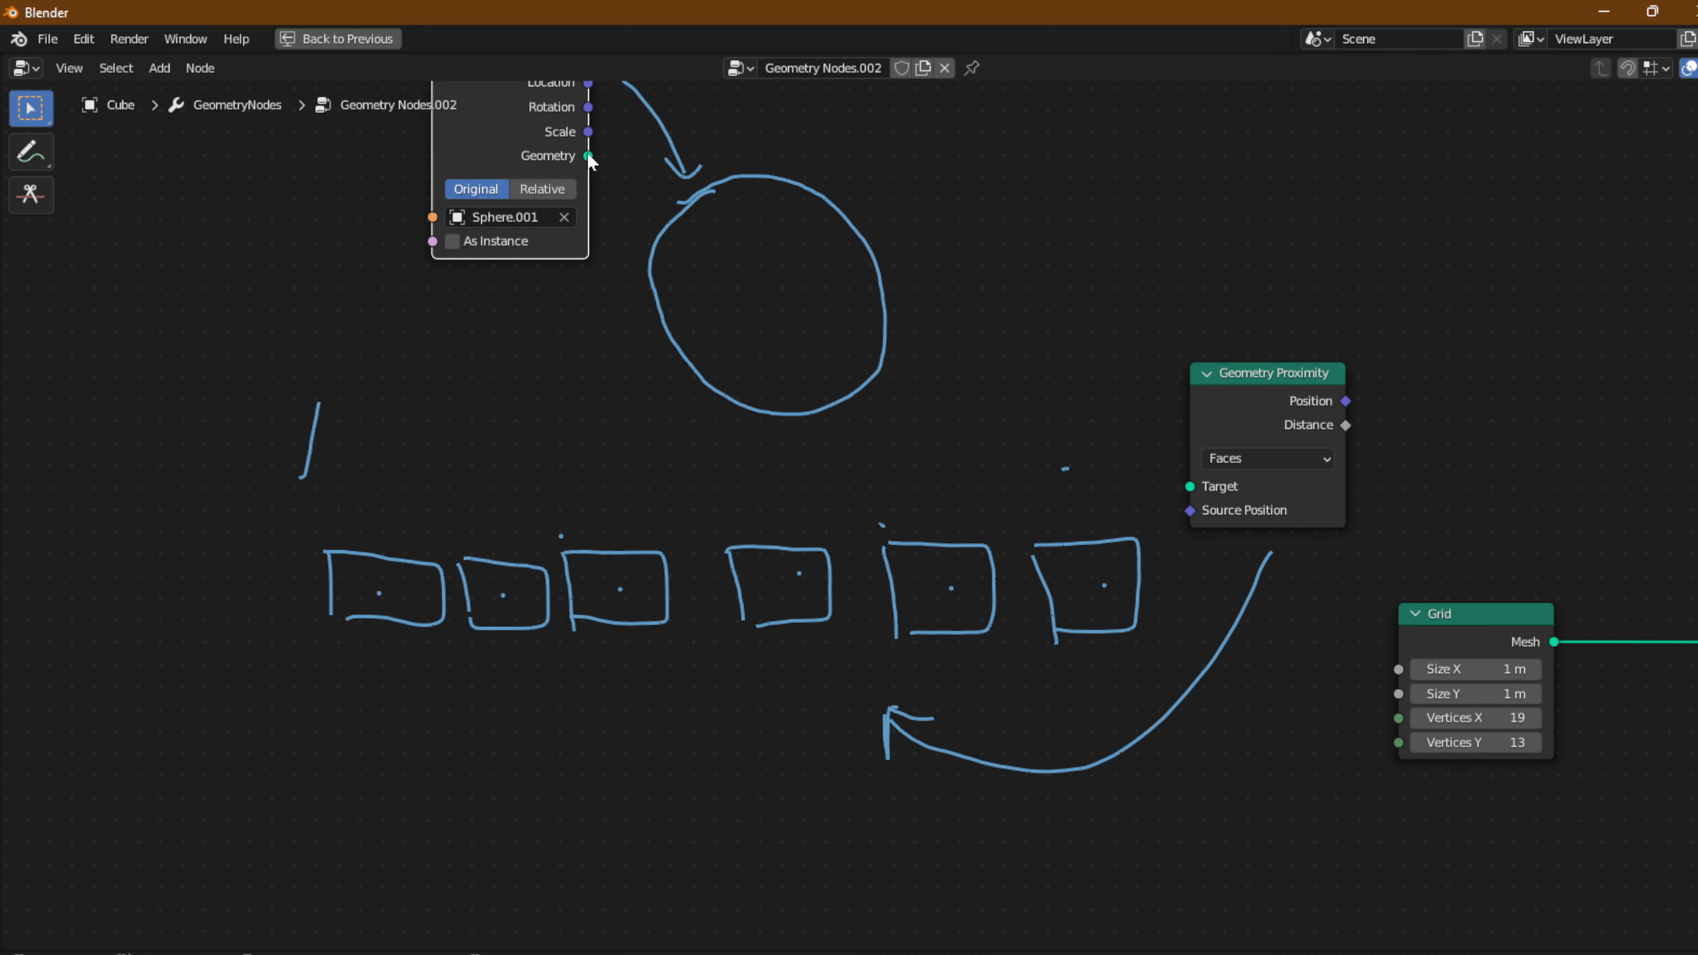
pyautogui.moveTo(588, 156); pyautogui.dragTo(1191, 487)
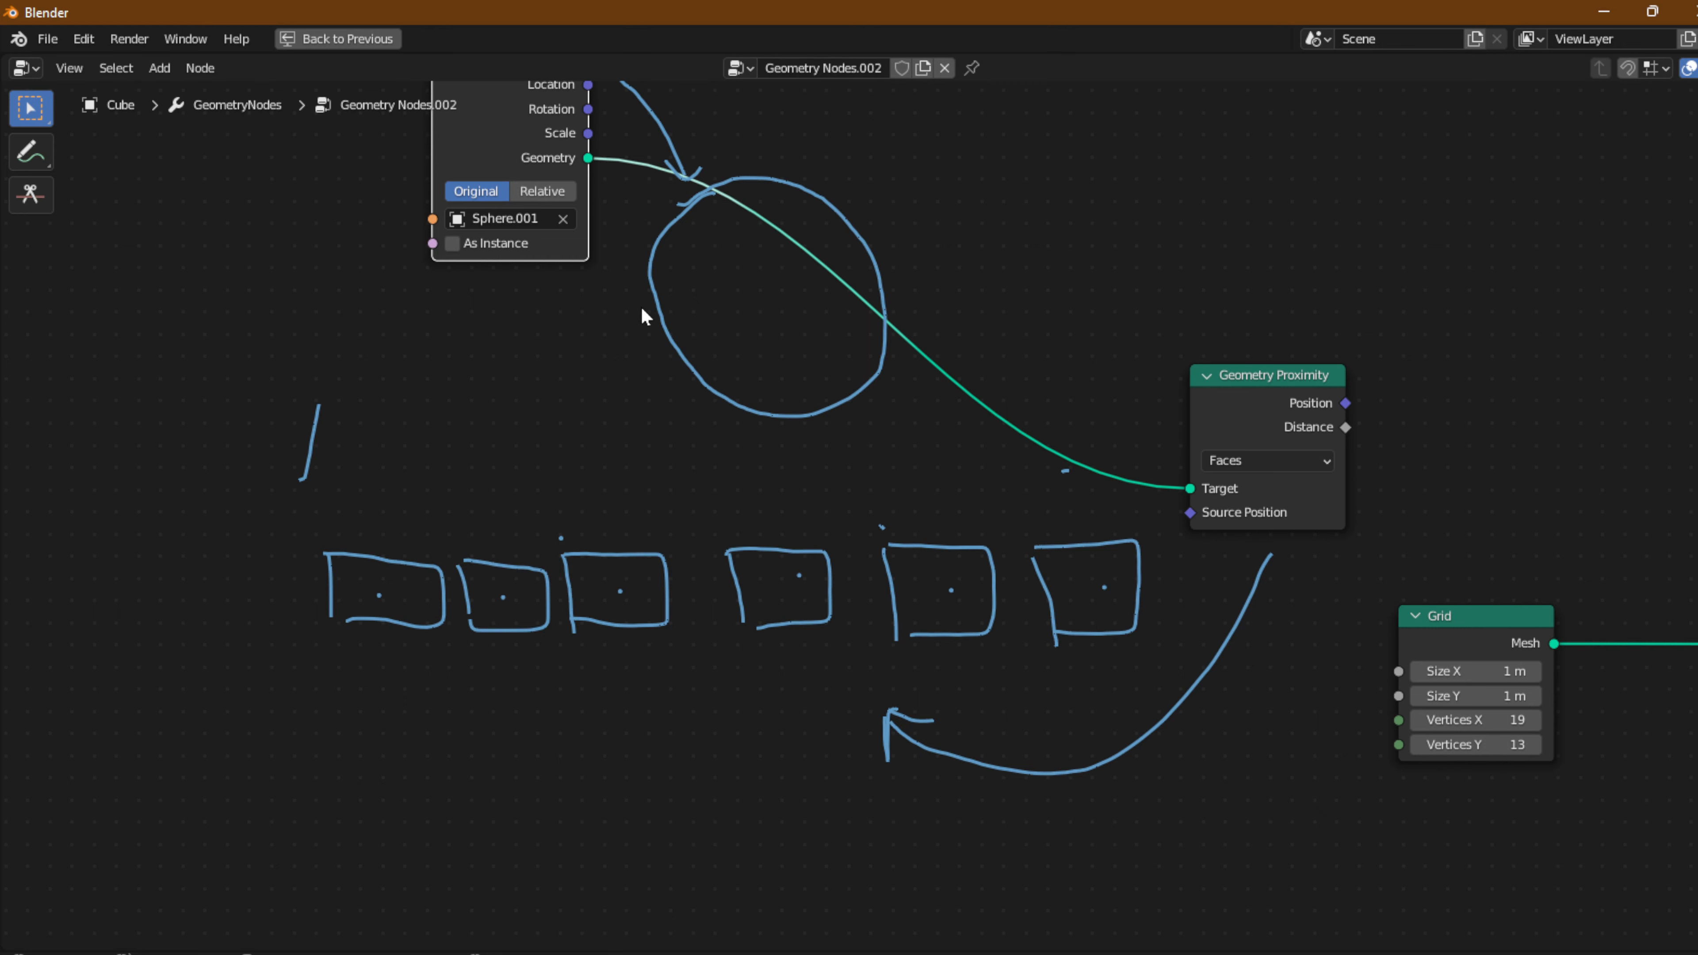
# Add a Combine XYZ node below the sketched squares and link its Vector output to Geometry Proximity's Source Position.
pyautogui.hotkey('ctrl', 'space')
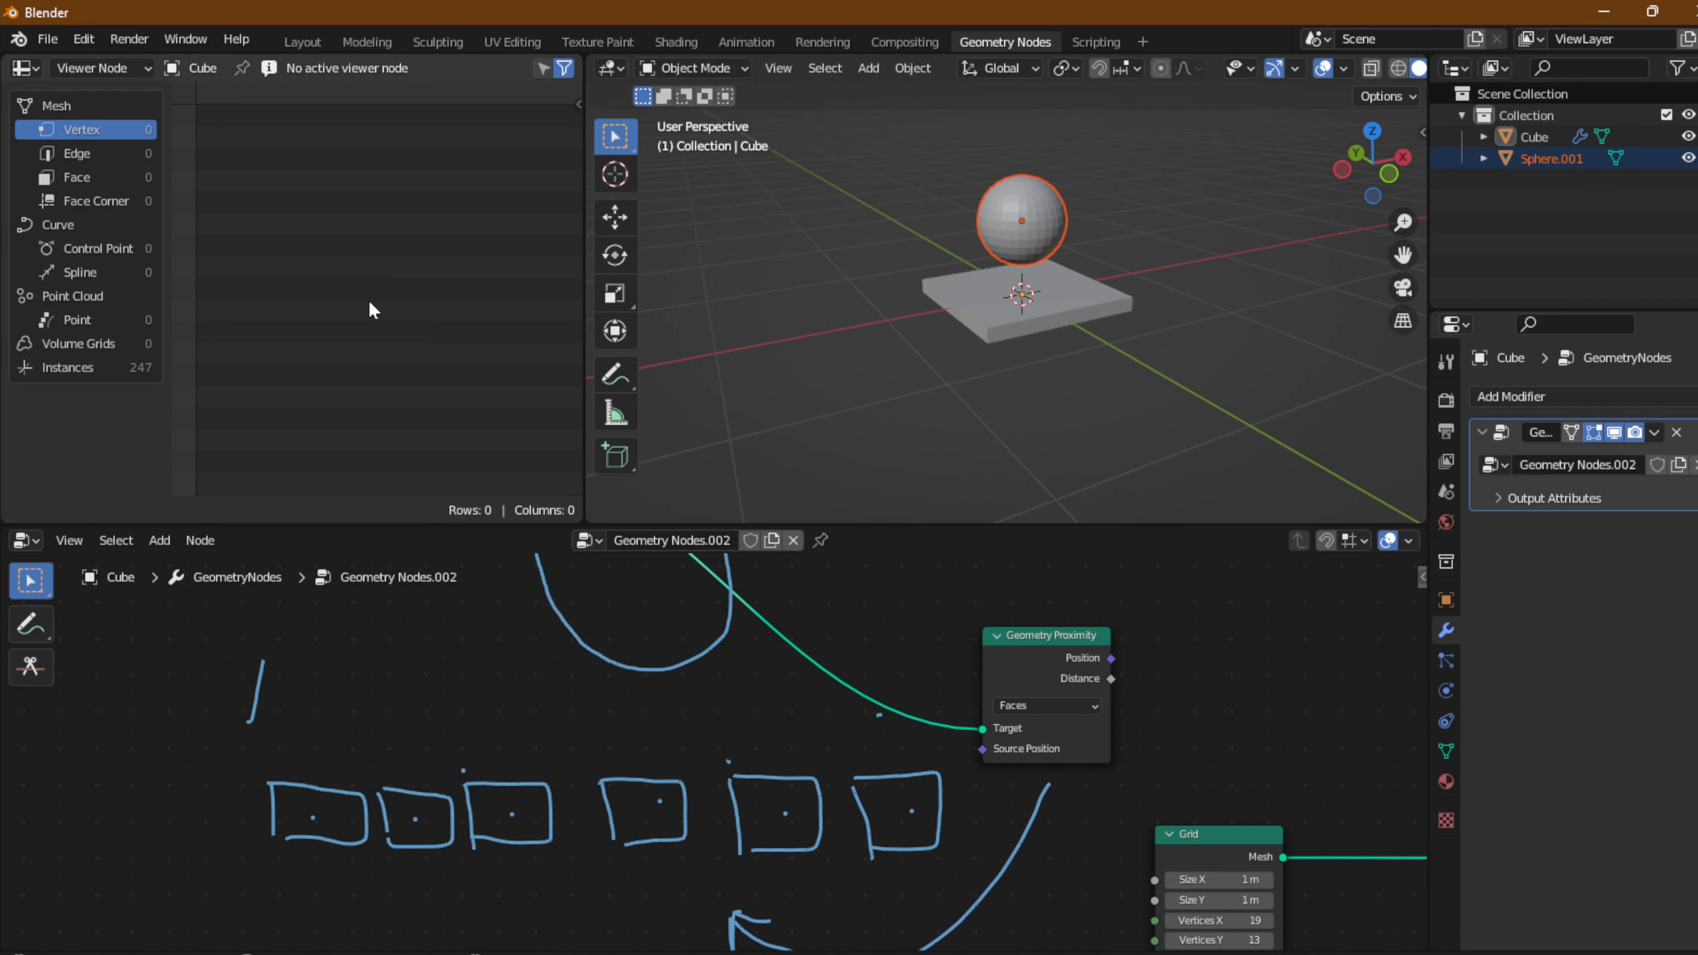
pyautogui.click(163, 541)
pyautogui.moveTo(194, 160)
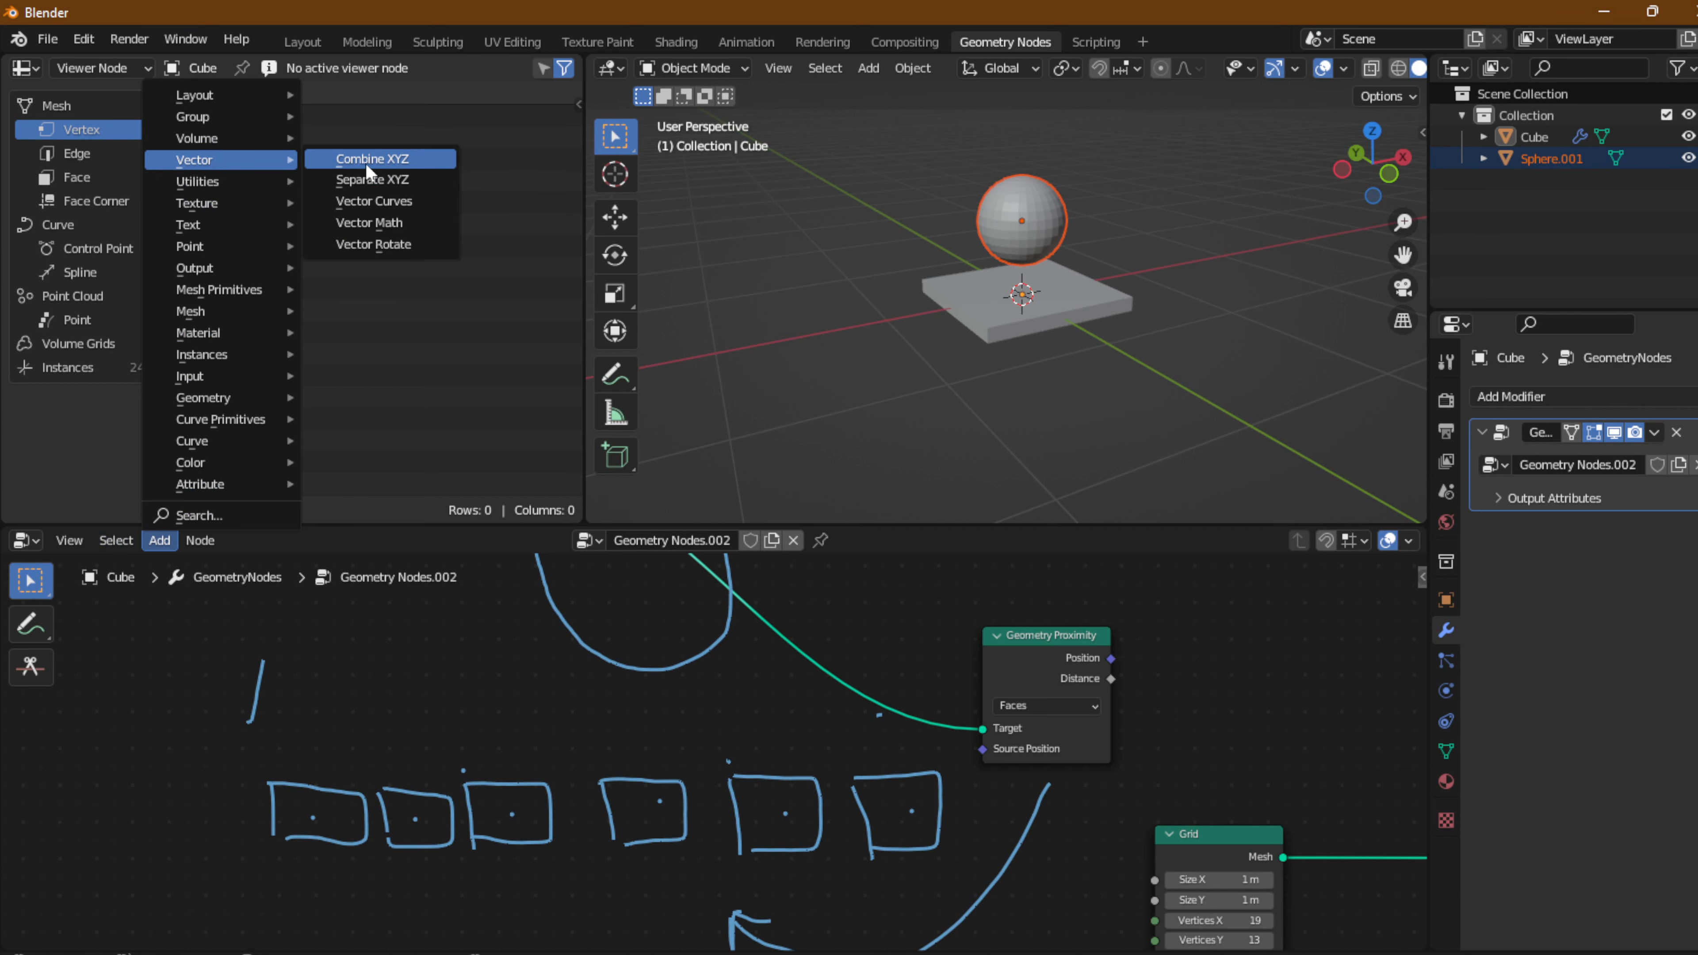
pyautogui.click(369, 163)
pyautogui.click(676, 817)
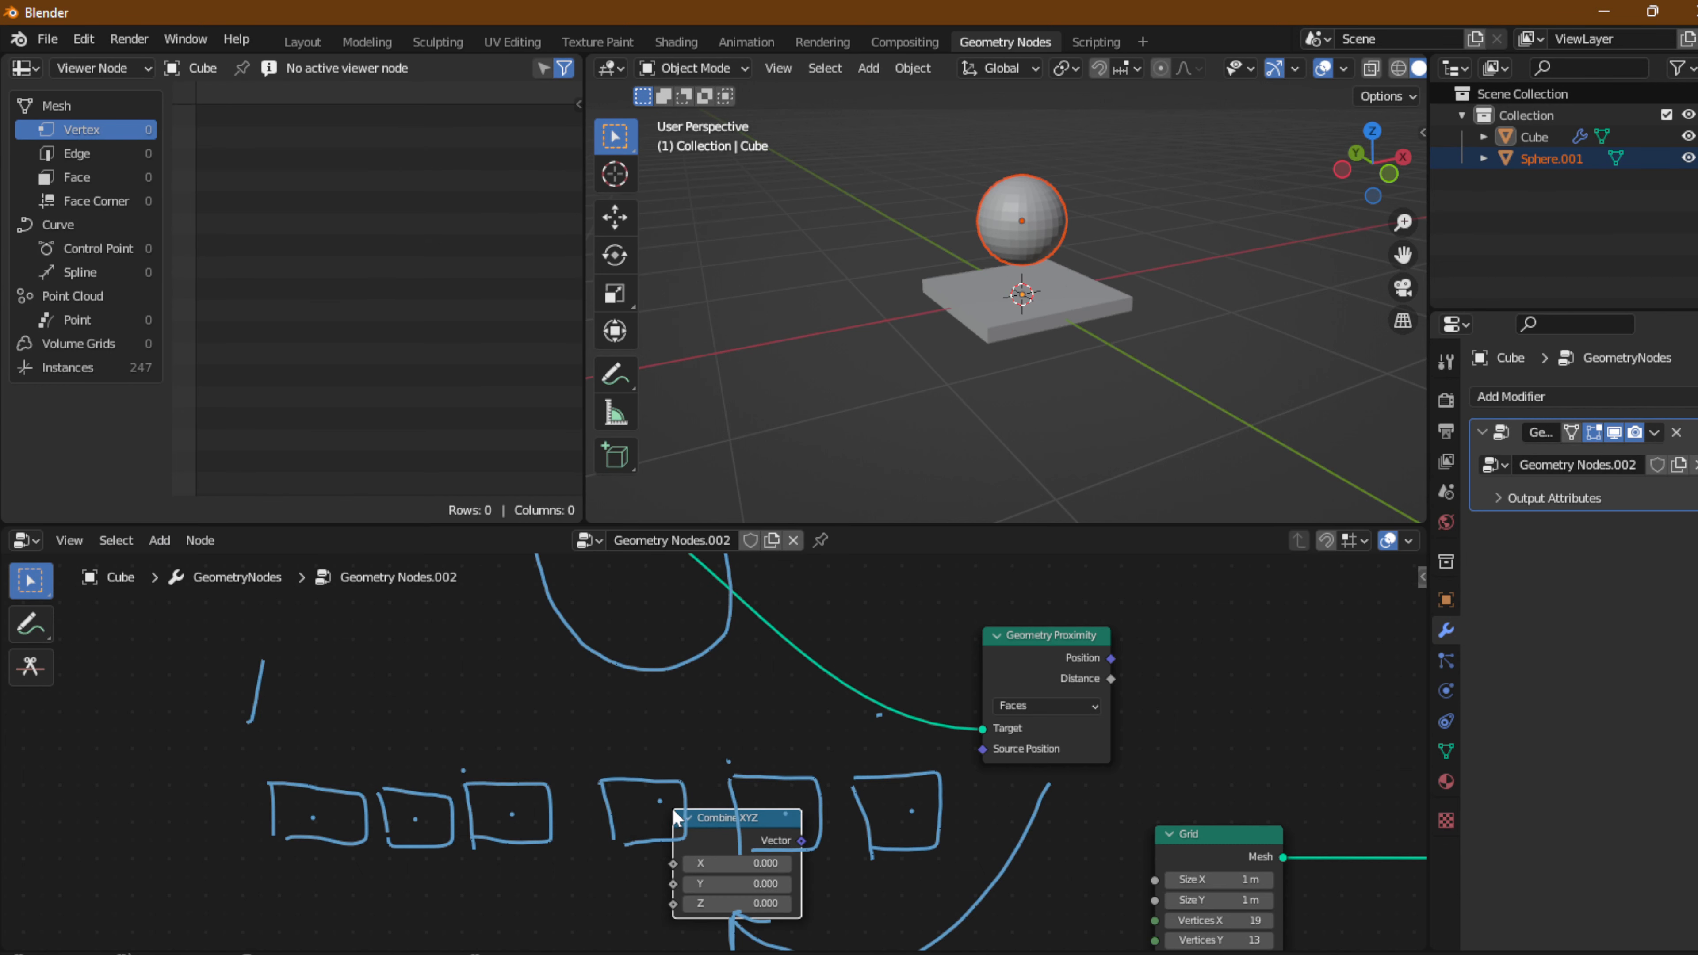
pyautogui.hotkey('ctrl', 'space')
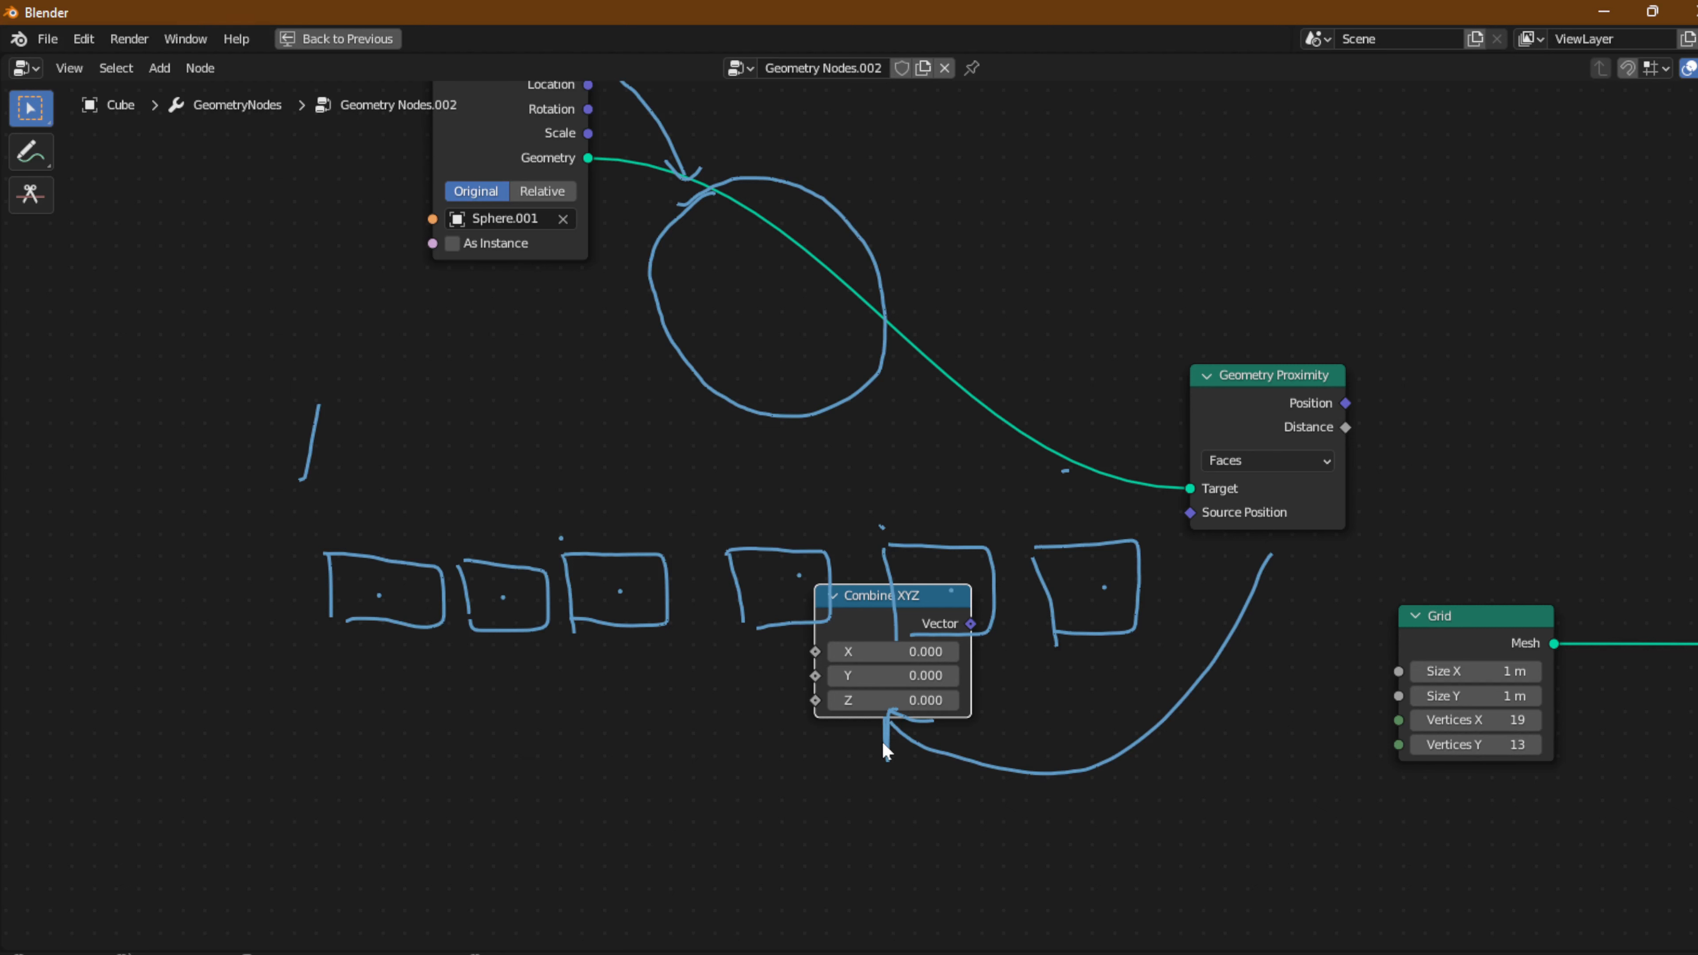
pyautogui.moveTo(867, 635); pyautogui.dragTo(1192, 514)
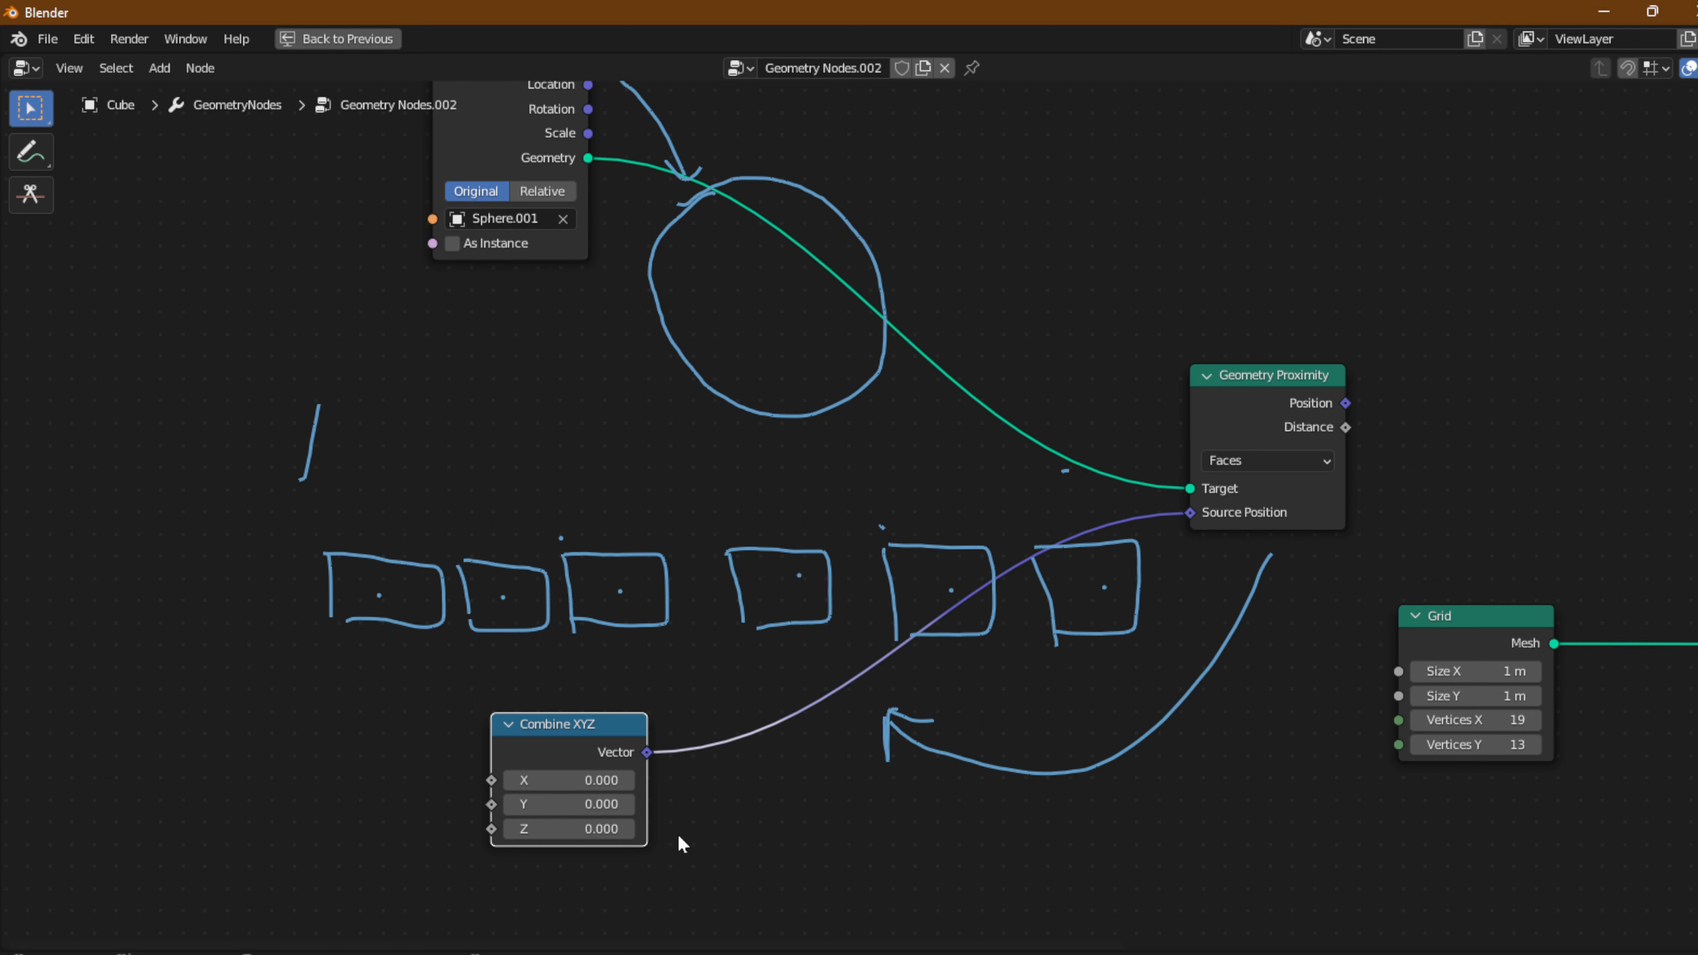
# Try X 6.8, Y -5.1 and Z 5 in the Combine XYZ node as a fixed source position.
pyautogui.click(568, 780)
pyautogui.write('6.8')
pyautogui.press('Return')
pyautogui.moveTo(570, 782); pyautogui.dragTo(572, 825)
# Set the Combine XYZ node's X, Y and Z values back to 0.
pyautogui.click(556, 780)
pyautogui.write('0')
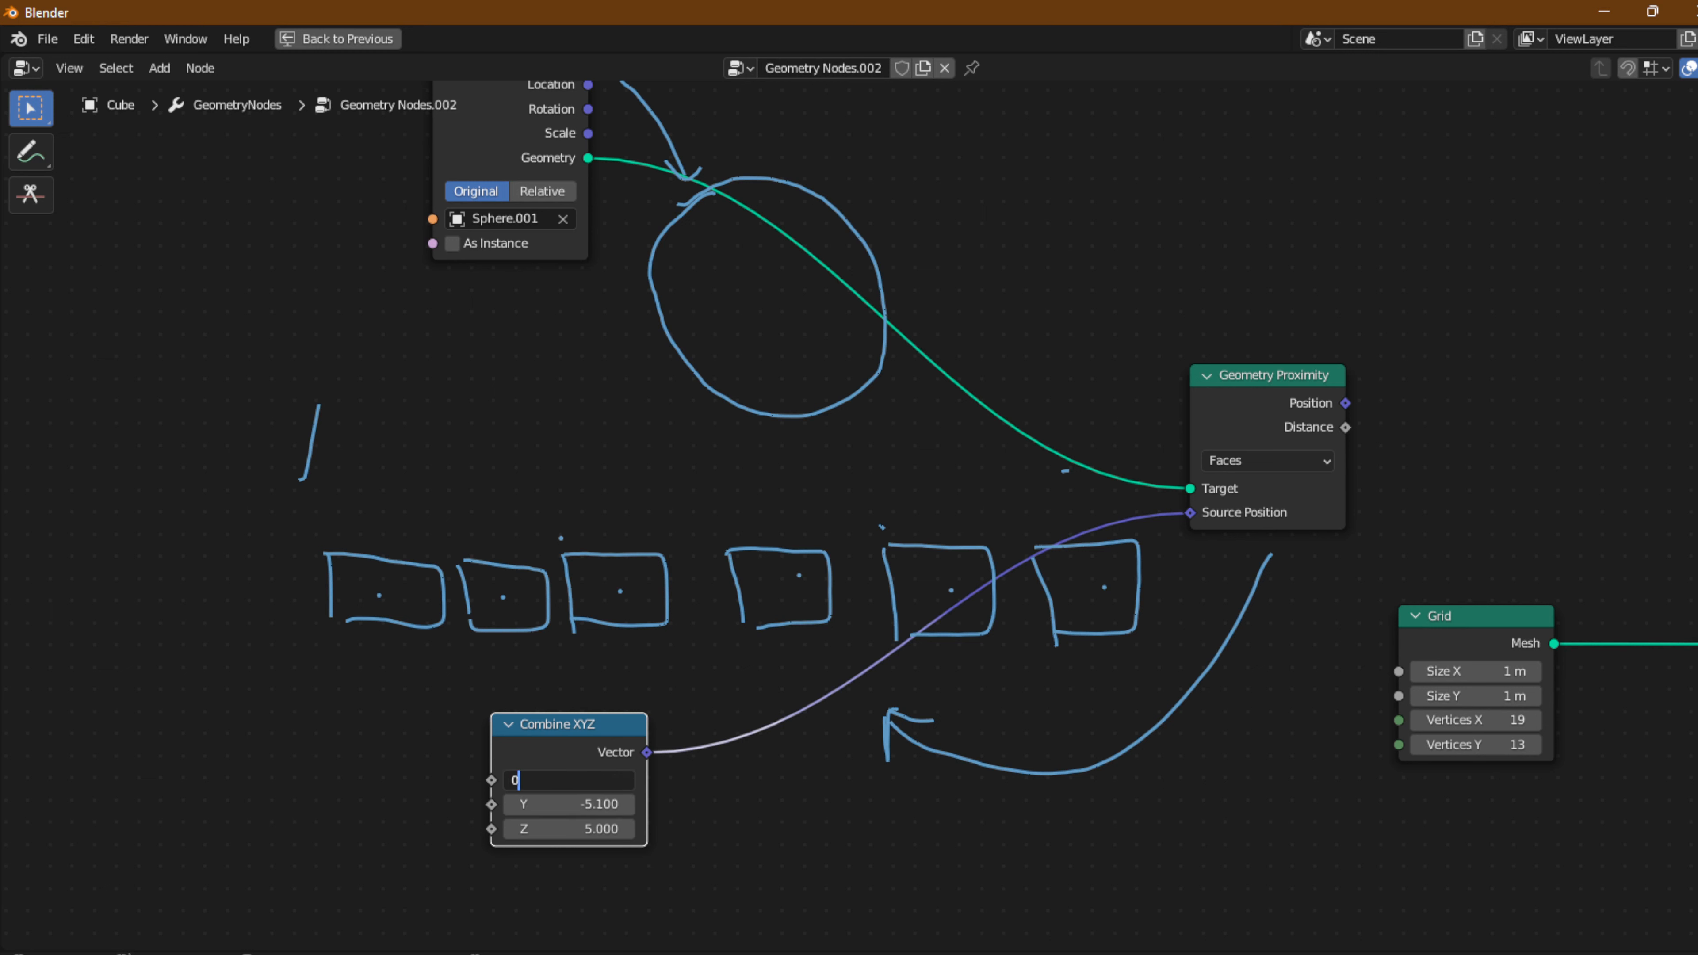
pyautogui.press('Tab')
pyautogui.write('0')
pyautogui.press('Return')
pyautogui.click(555, 828)
pyautogui.write('0')
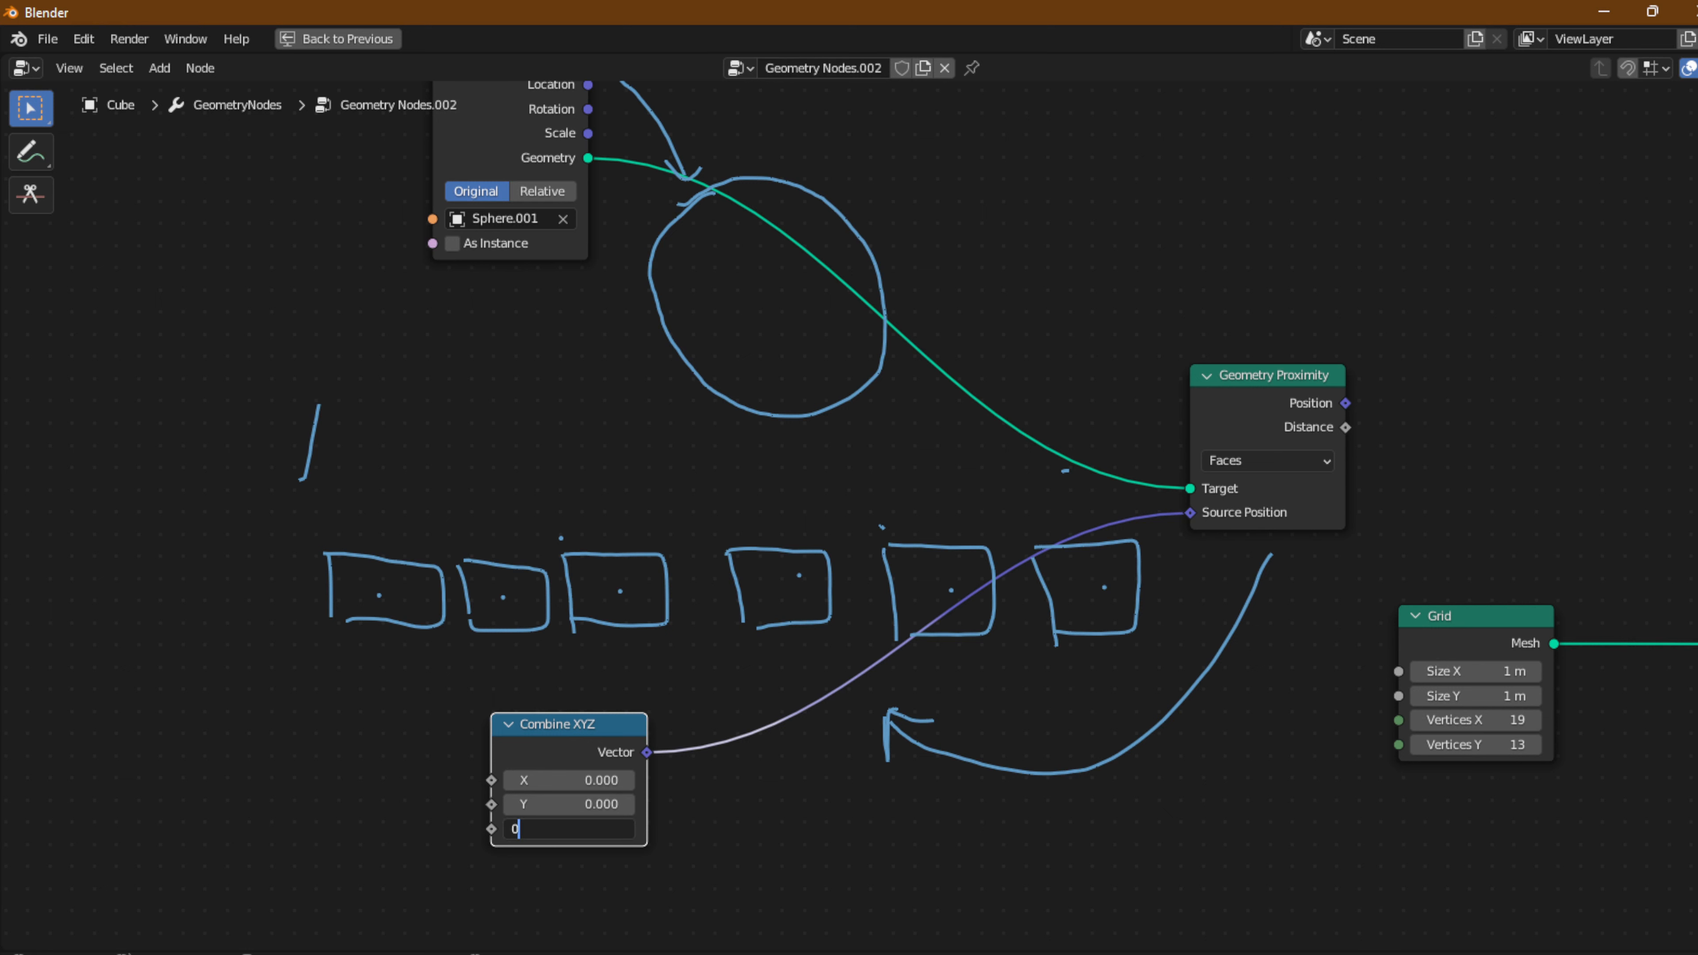
pyautogui.press('Return')
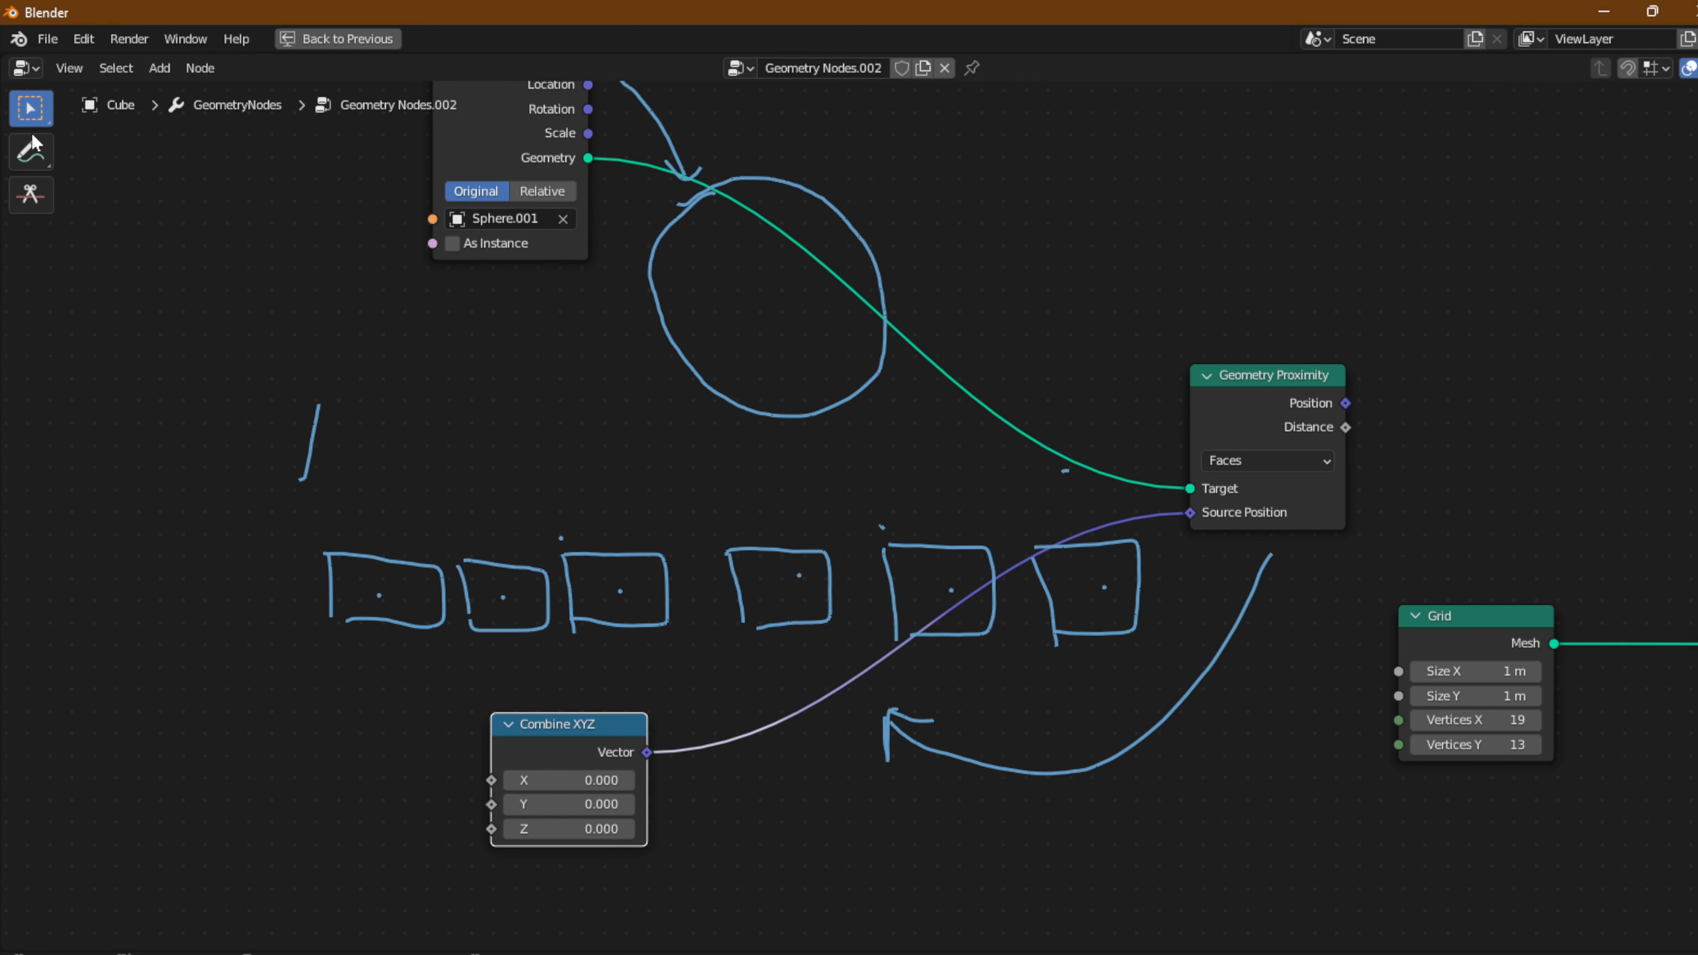
# With Annotate Line, draw five straight lines fanning from the first square's centre dot to the edge of the sketched circle.
pyautogui.click(30, 153)
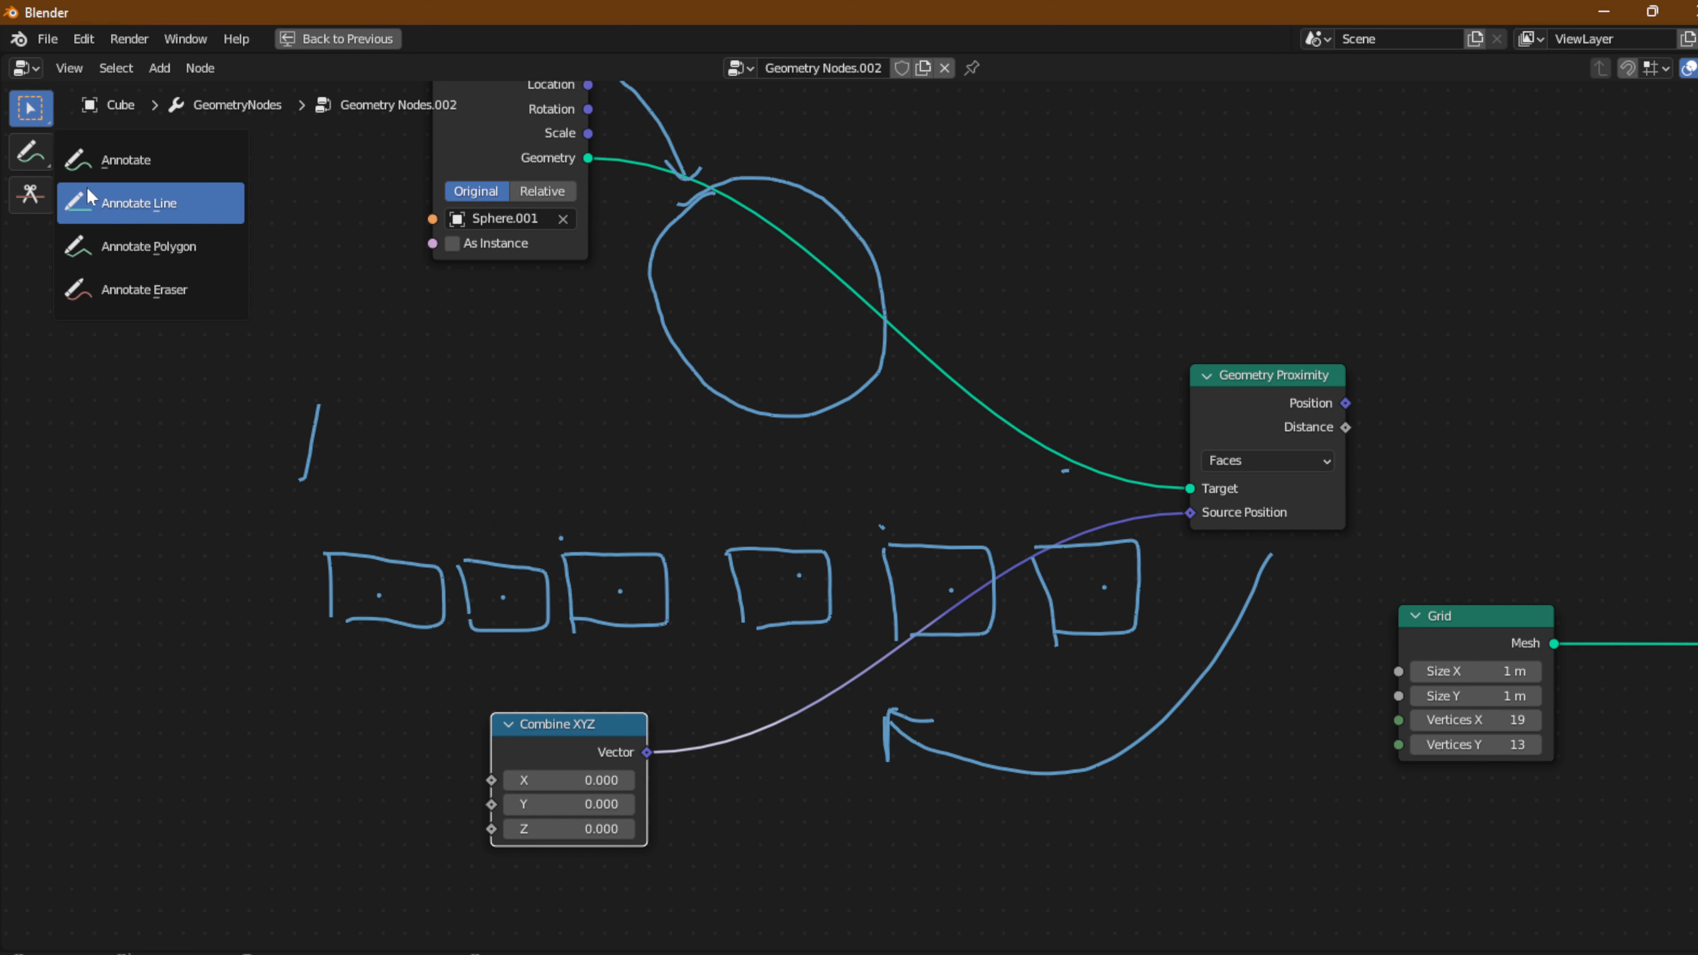
pyautogui.click(101, 203)
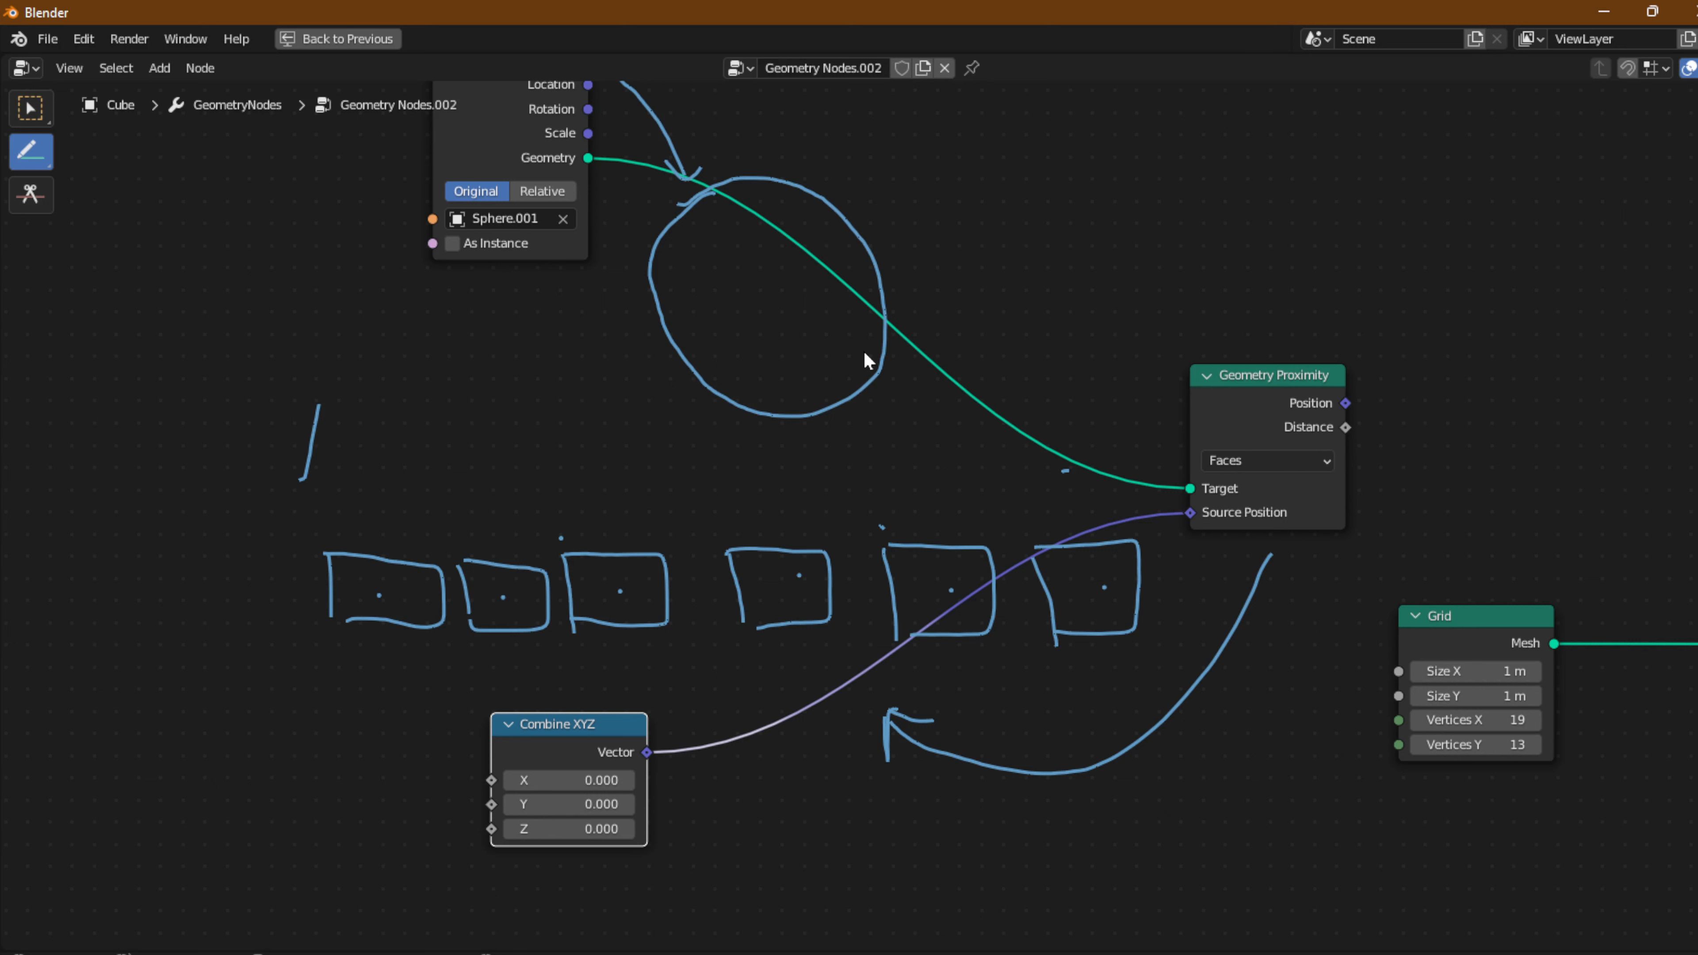
pyautogui.click(378, 594)
pyautogui.moveTo(380, 592)
pyautogui.mouseDown()
pyautogui.moveTo(562, 297)
pyautogui.moveTo(692, 234)
pyautogui.moveTo(515, 467)
pyautogui.moveTo(622, 249)
pyautogui.moveTo(692, 221)
pyautogui.moveTo(605, 411)
pyautogui.moveTo(662, 371)
pyautogui.moveTo(665, 241)
pyautogui.moveTo(658, 252)
pyautogui.mouseUp()
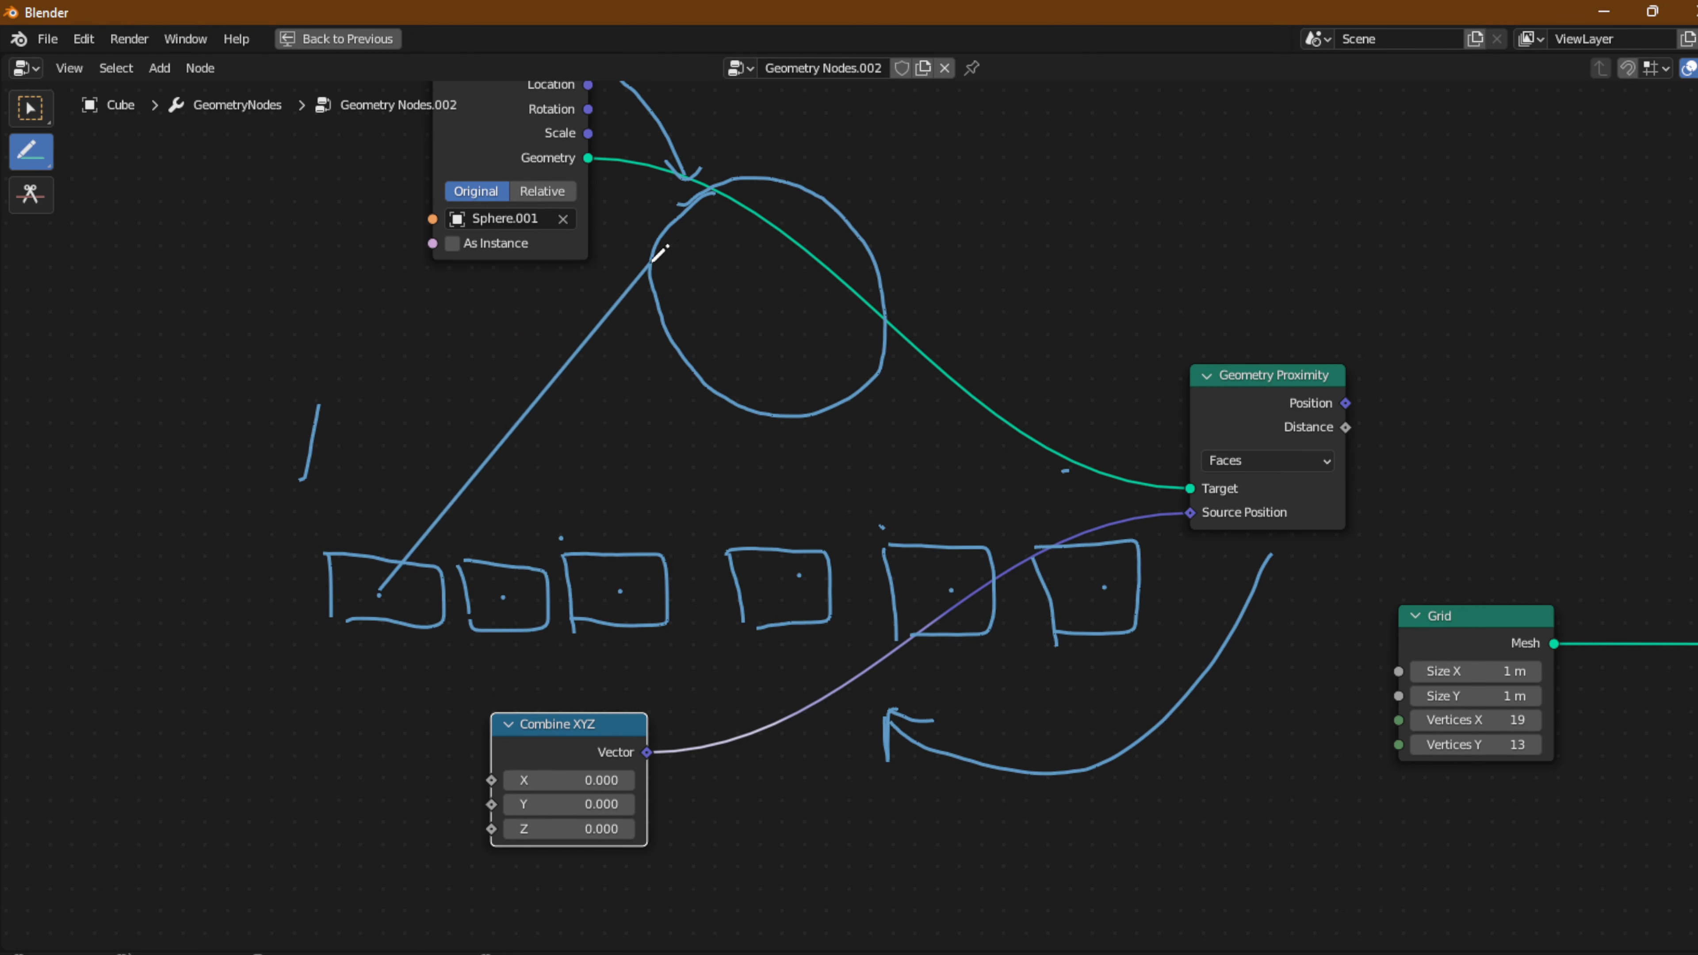
pyautogui.moveTo(379, 592)
pyautogui.mouseDown()
pyautogui.moveTo(549, 429)
pyautogui.moveTo(668, 353)
pyautogui.mouseUp()
pyautogui.moveTo(386, 590); pyautogui.dragTo(706, 374)
pyautogui.moveTo(383, 592); pyautogui.dragTo(745, 410)
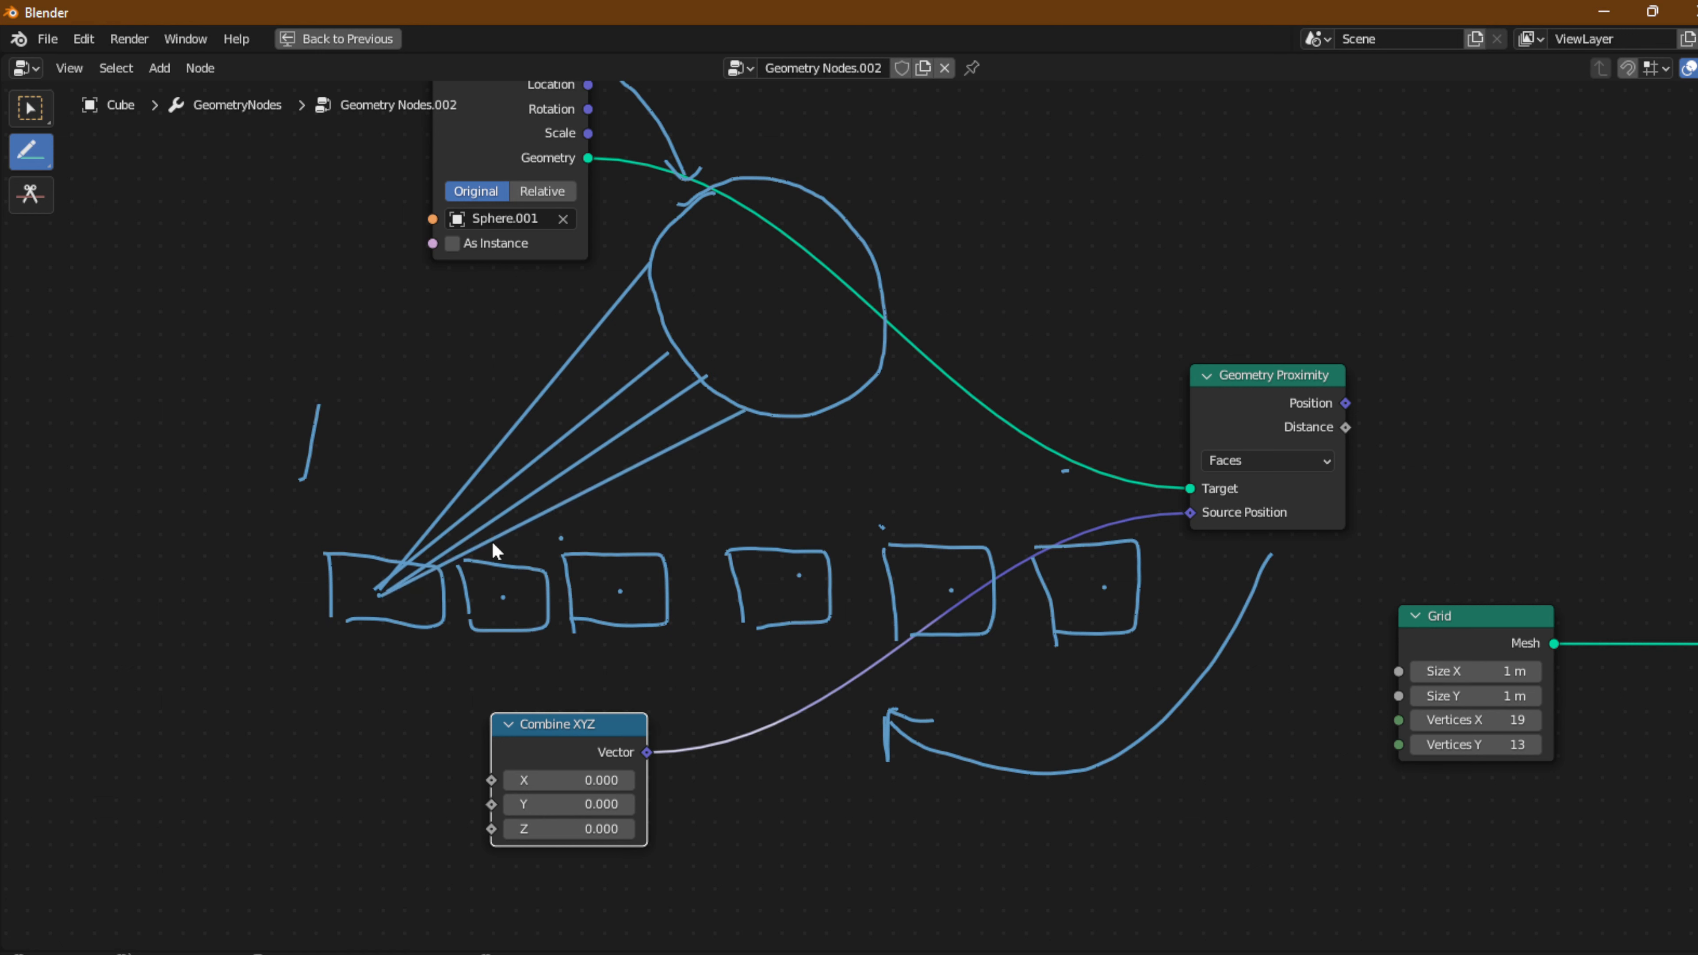
pyautogui.moveTo(387, 591); pyautogui.dragTo(785, 416)
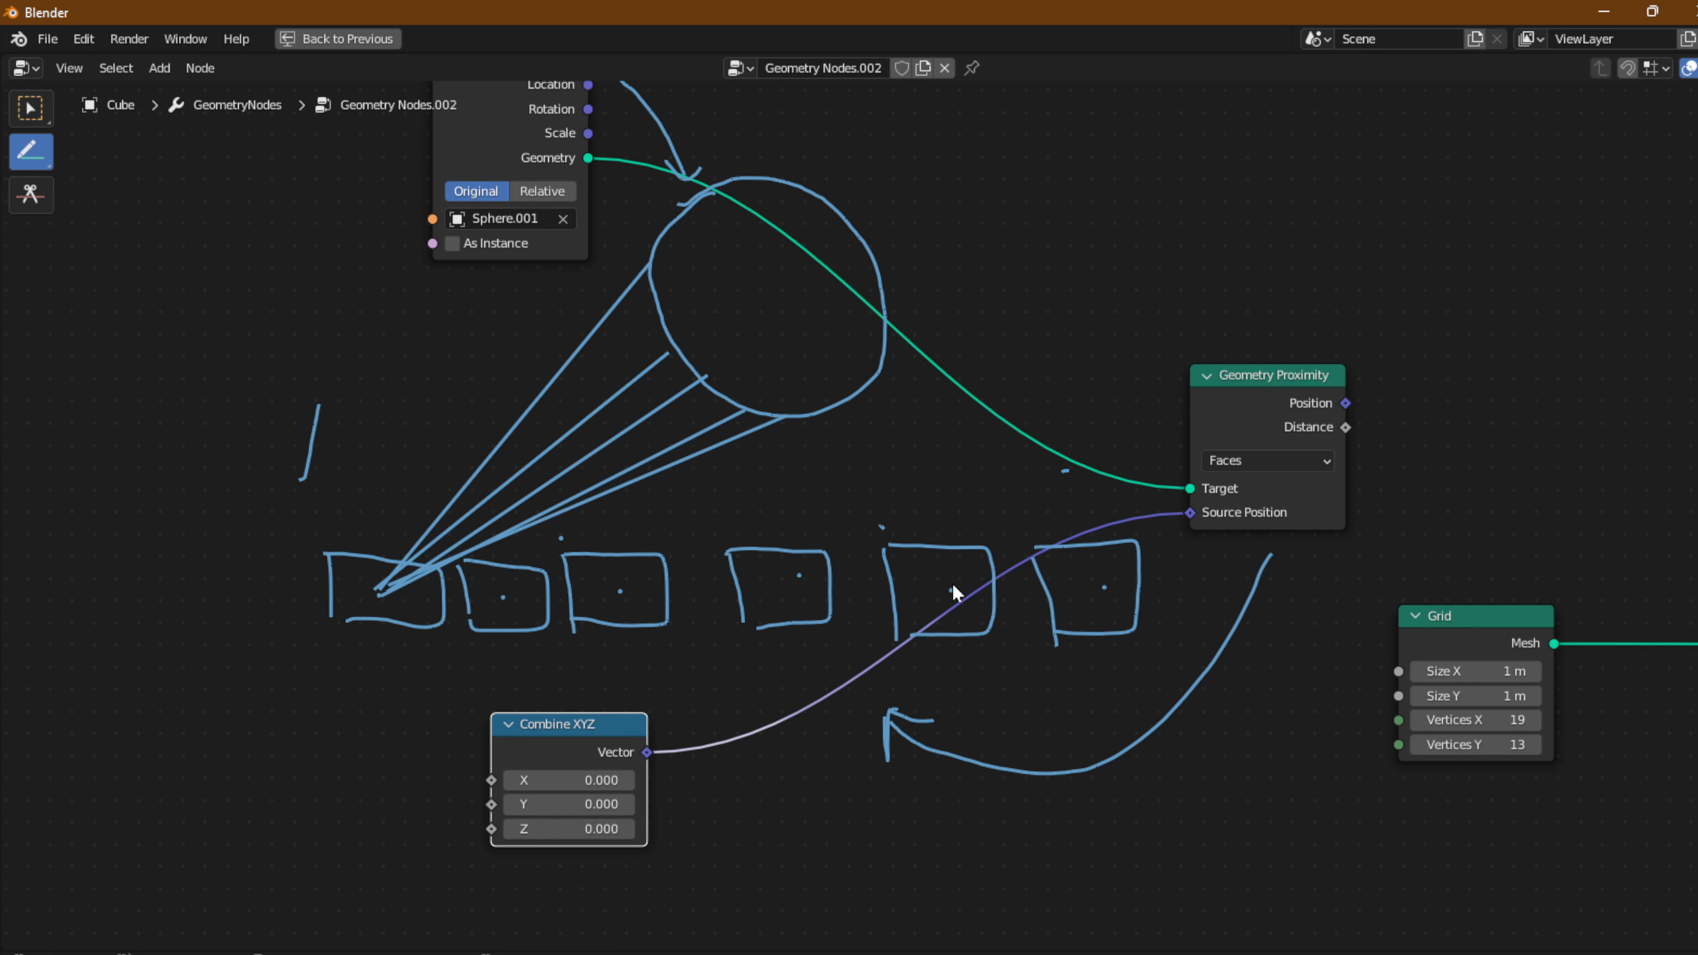
# Draw five straight annotation lines from the fifth square's centre dot towards different points on the circle.
pyautogui.moveTo(951, 590); pyautogui.dragTo(831, 408)
pyautogui.moveTo(960, 592)
pyautogui.mouseDown()
pyautogui.moveTo(947, 462)
pyautogui.moveTo(876, 377)
pyautogui.mouseUp()
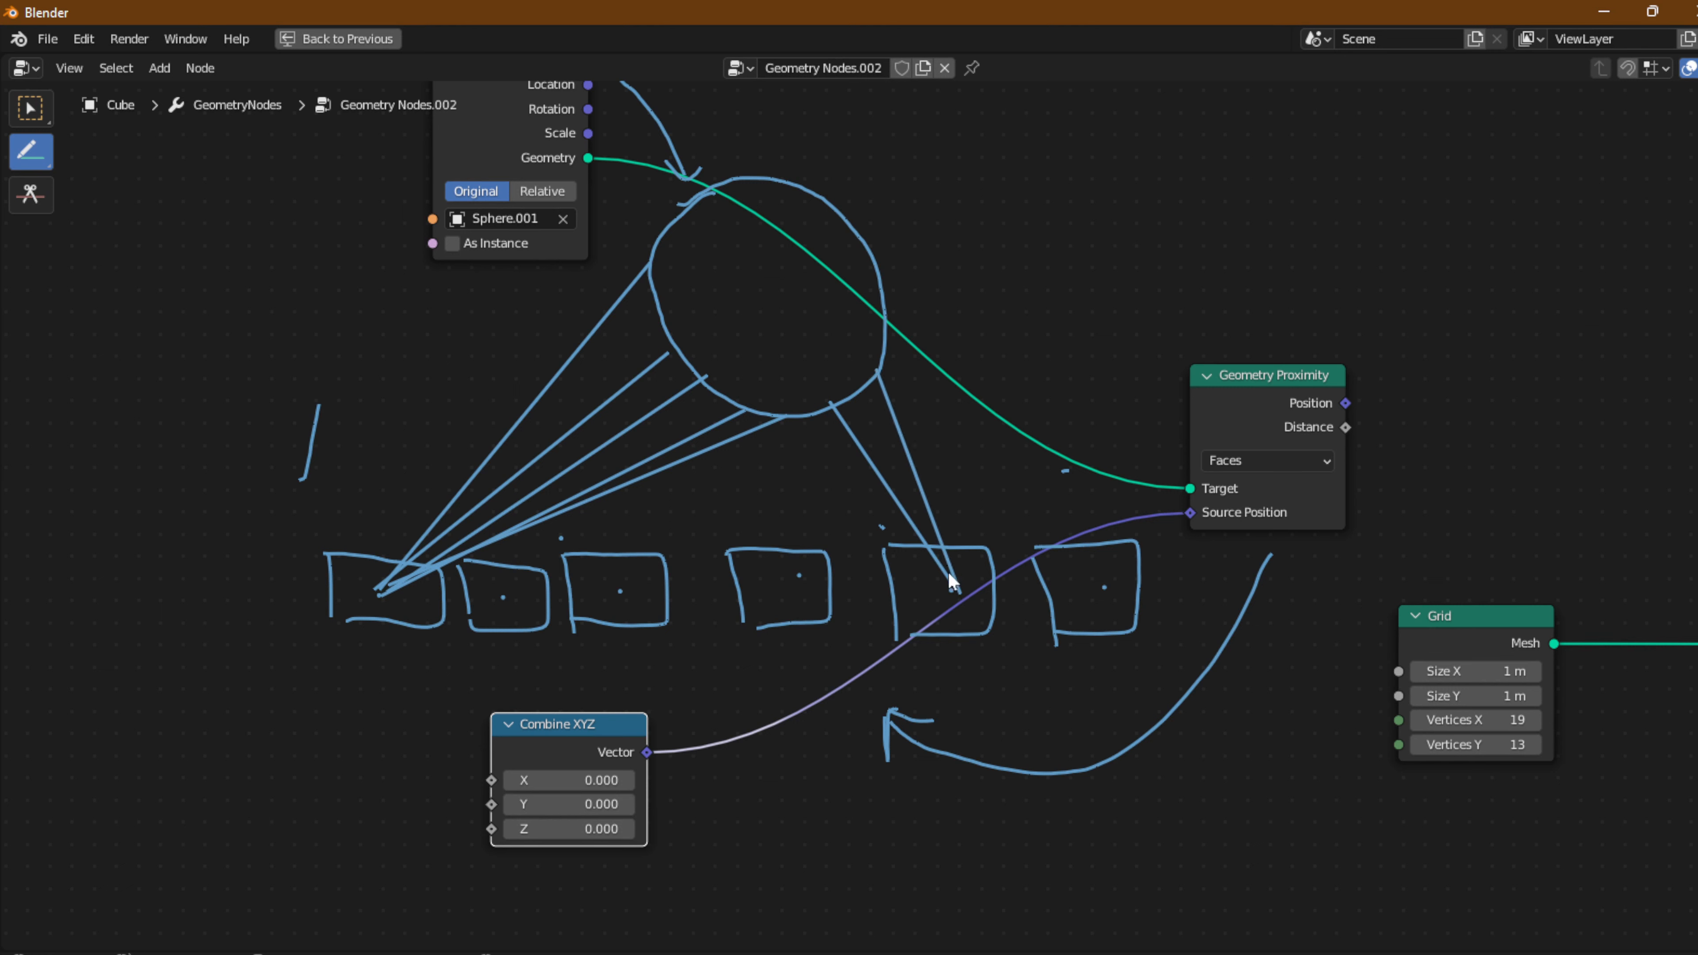
pyautogui.moveTo(954, 588)
pyautogui.mouseDown()
pyautogui.moveTo(891, 304)
pyautogui.moveTo(886, 325)
pyautogui.mouseUp()
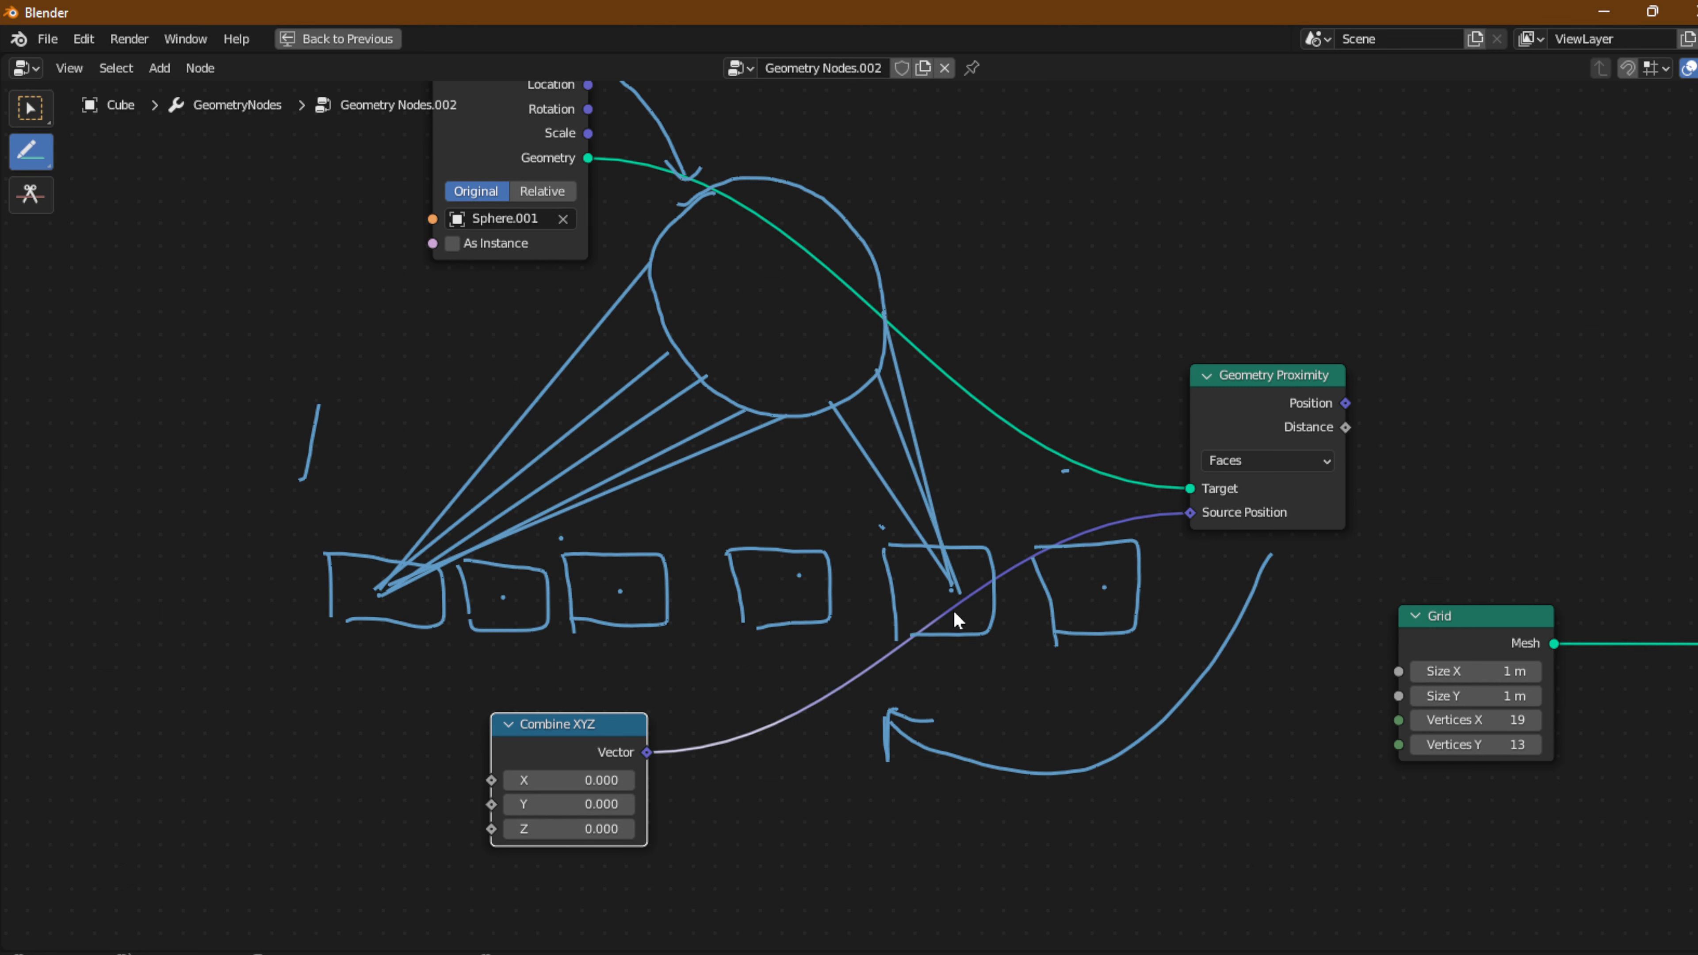
pyautogui.moveTo(953, 591); pyautogui.dragTo(767, 421)
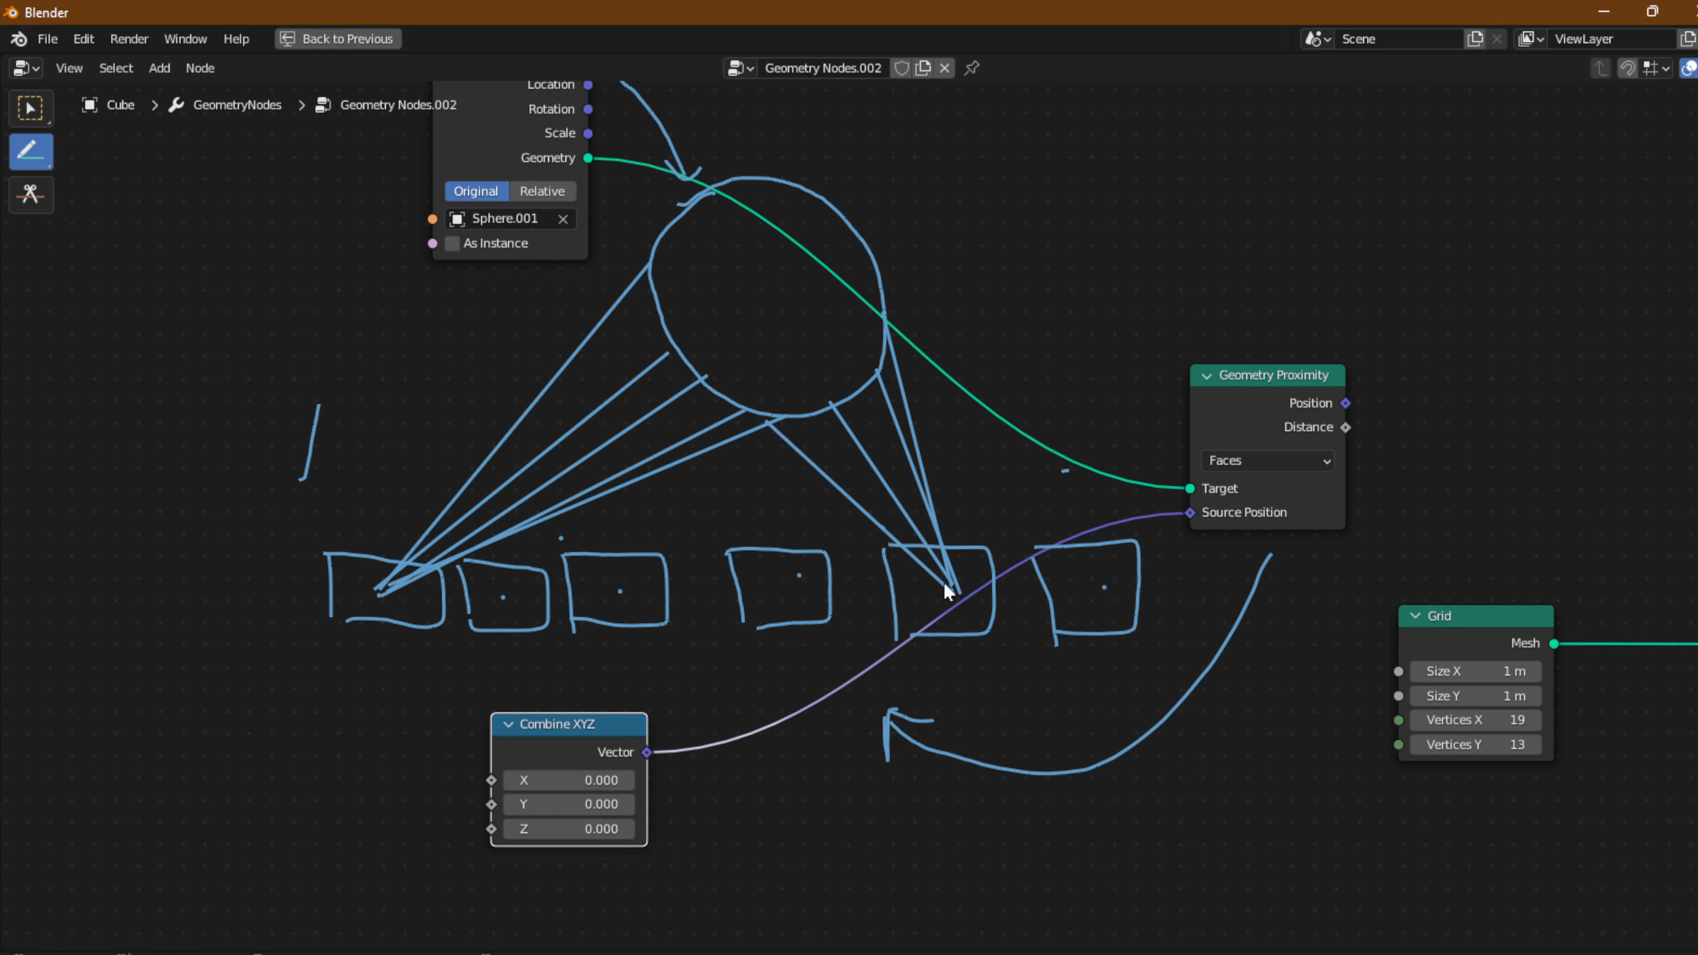
pyautogui.moveTo(952, 591); pyautogui.dragTo(572, 301)
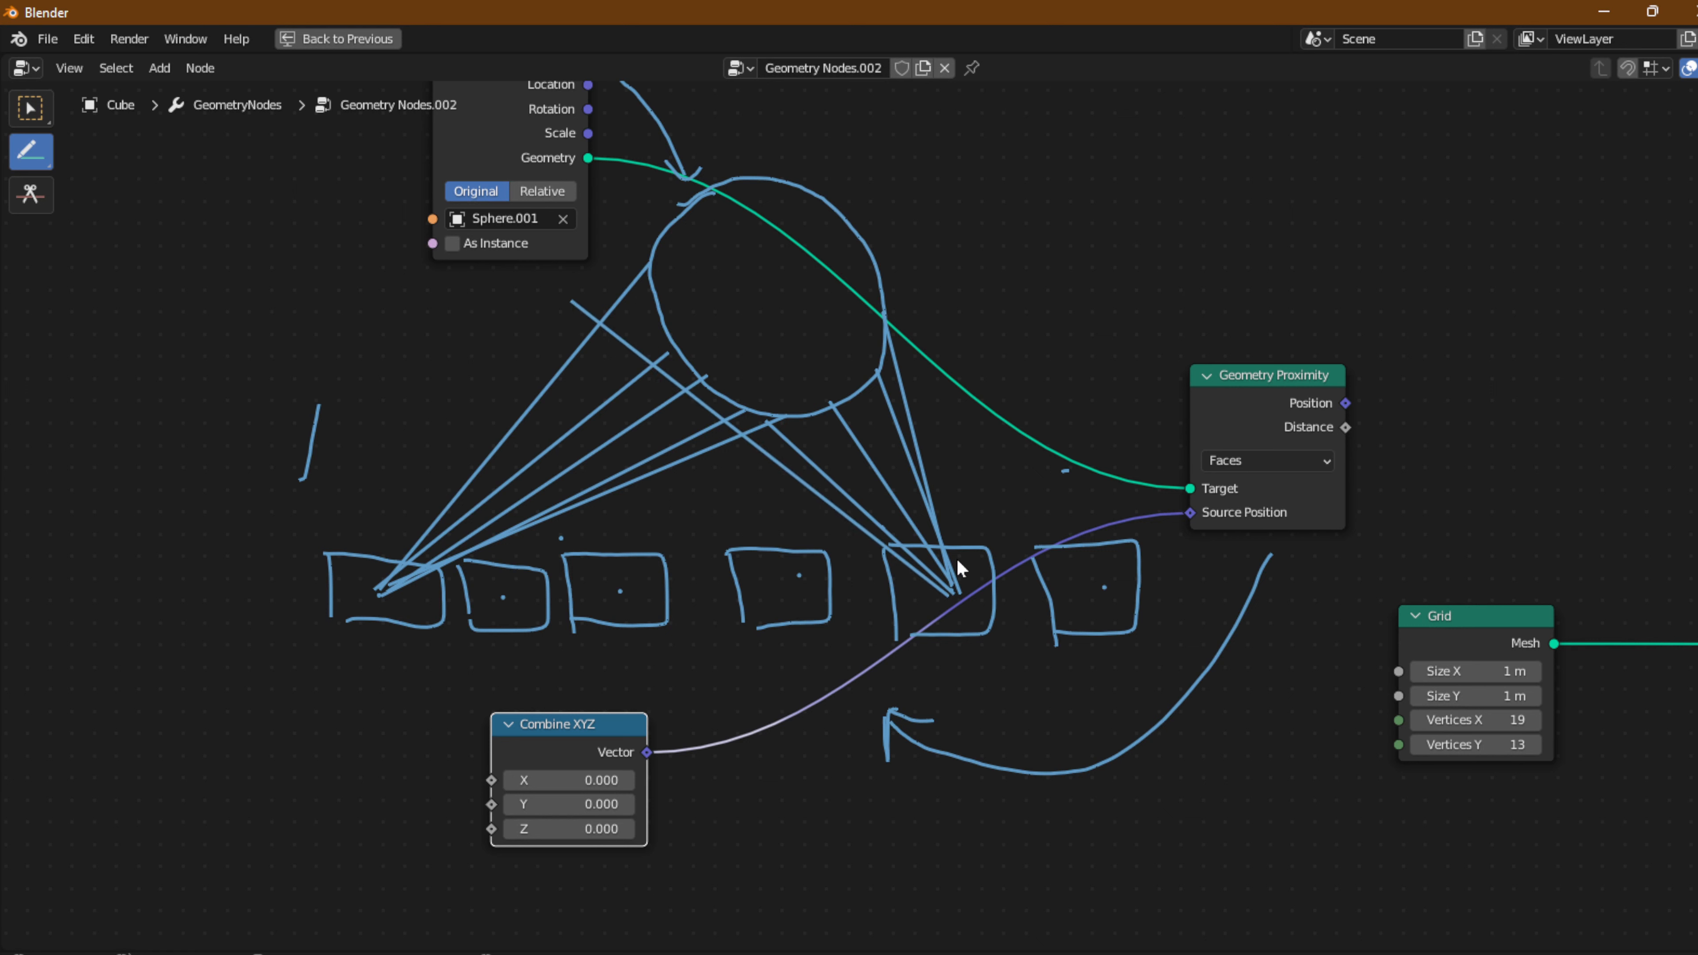
# Draw straight annotation lines from the fourth square's dot up to several points along the circle's lower edge.
pyautogui.moveTo(800, 574); pyautogui.dragTo(837, 403)
pyautogui.moveTo(800, 576); pyautogui.dragTo(778, 415)
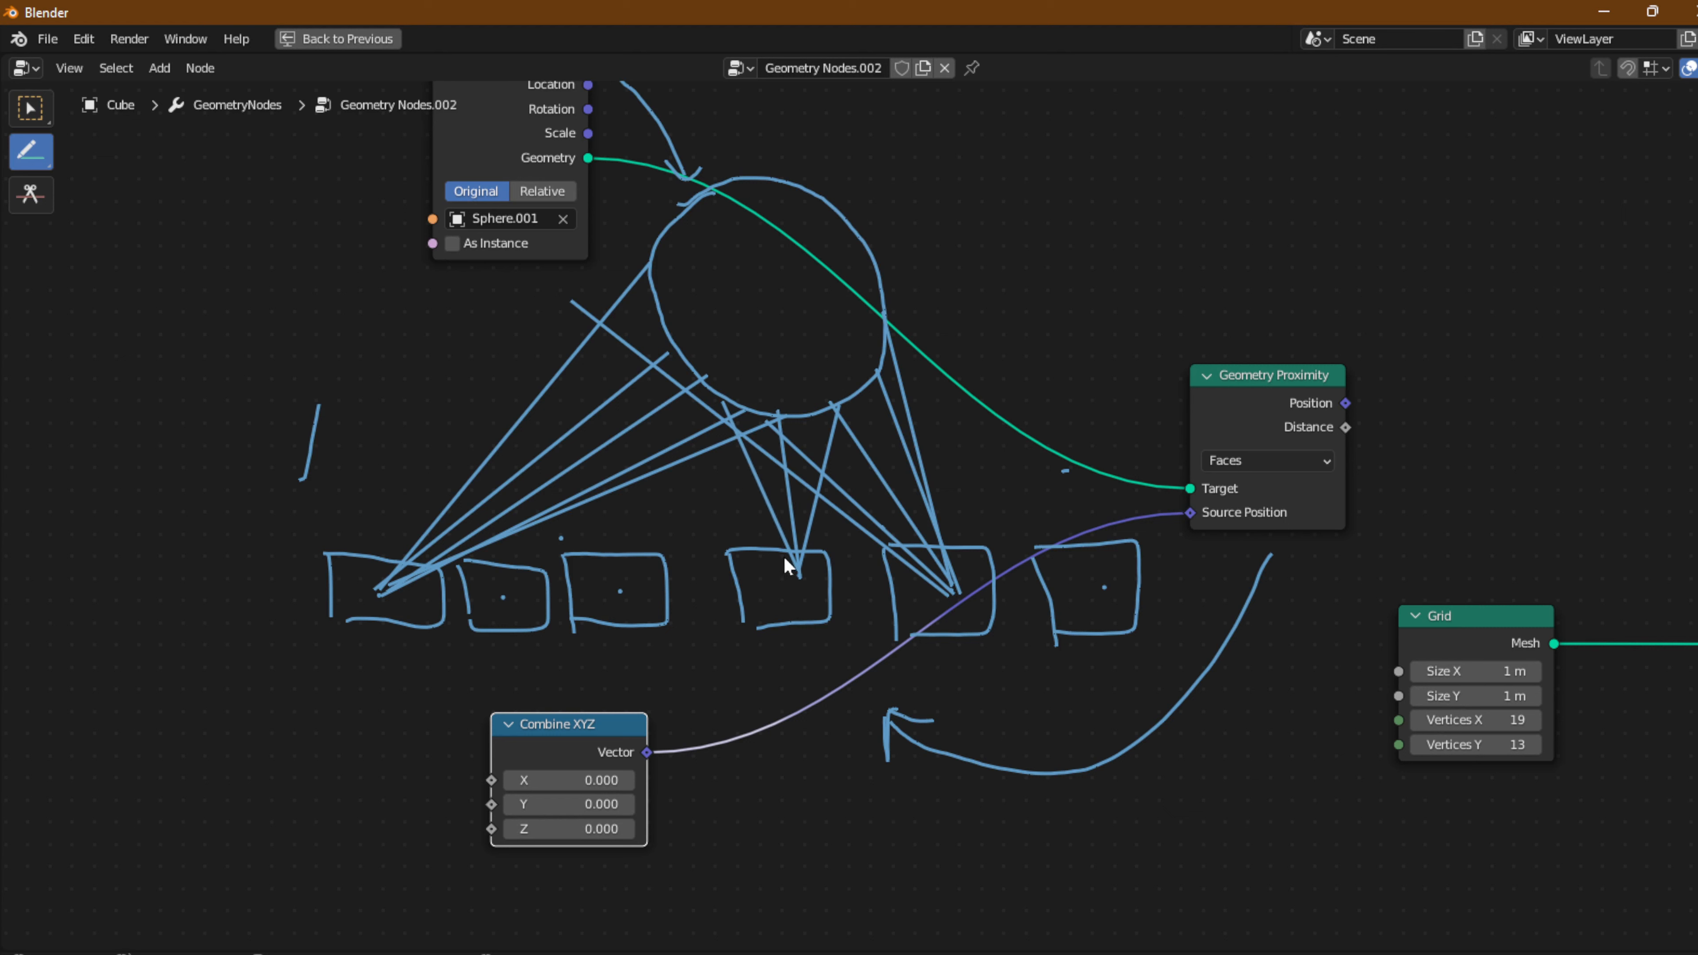
pyautogui.moveTo(798, 567); pyautogui.dragTo(664, 346)
pyautogui.moveTo(800, 567); pyautogui.dragTo(869, 394)
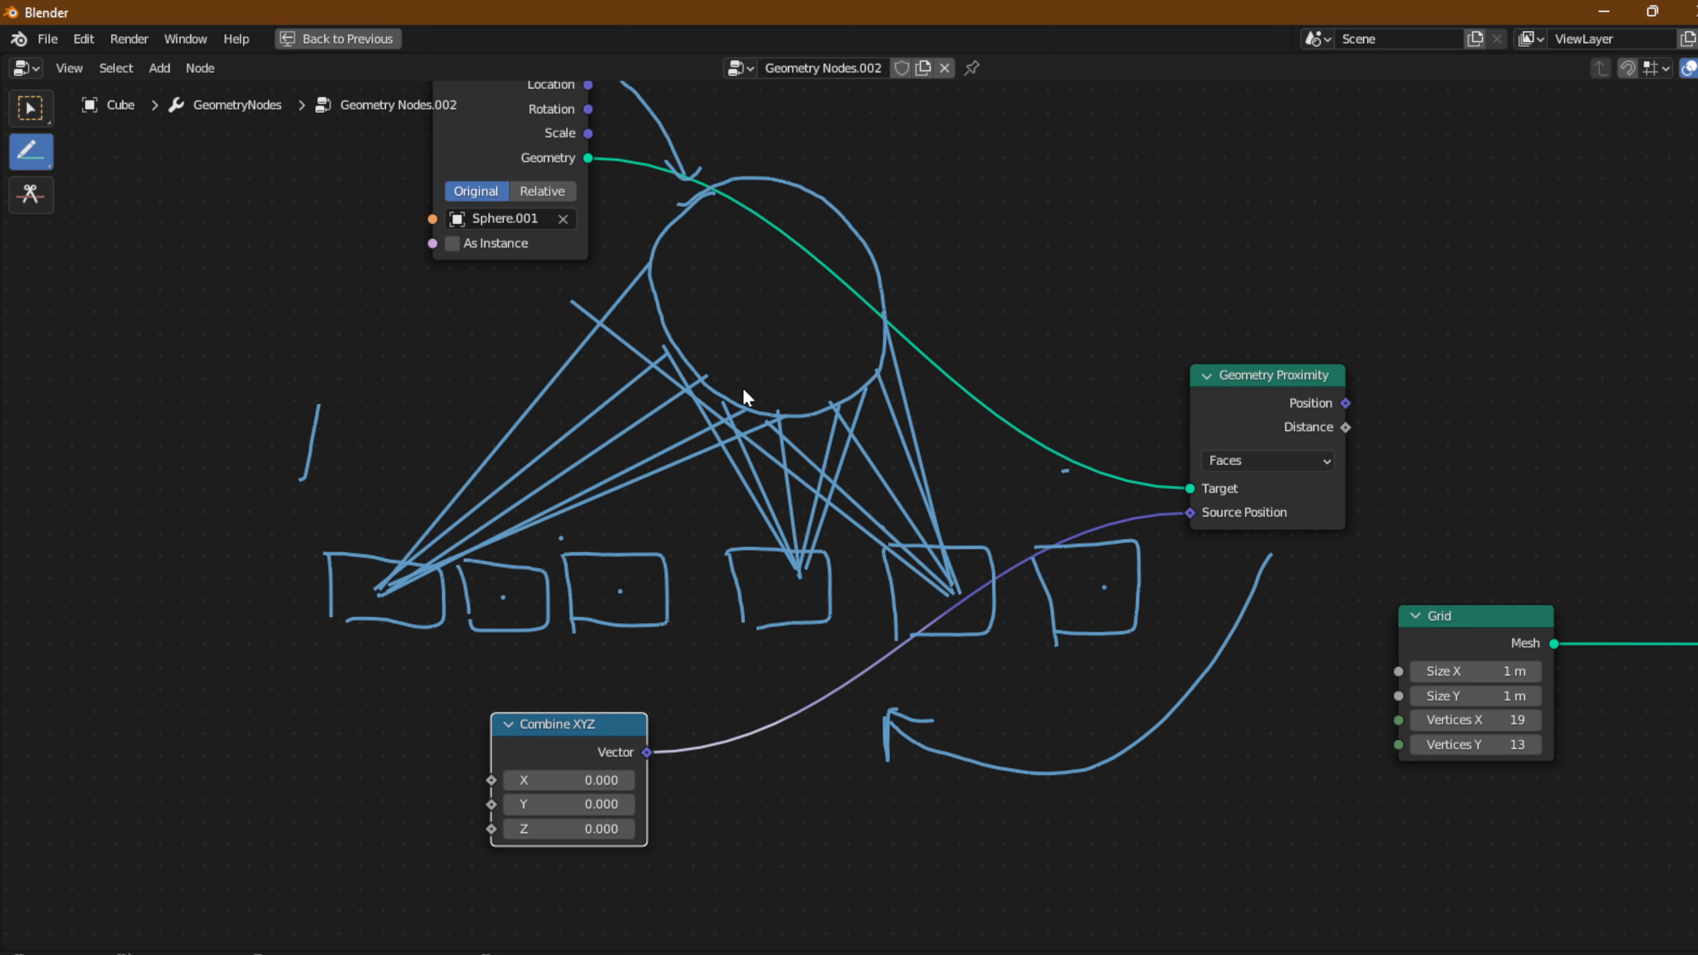
# Undo all the straight annotation lines between the squares and the circle.
pyautogui.hotkey('ctrl', 'z')
pyautogui.hotkey('ctrl', 'z')
pyautogui.hotkey('ctrl', 'z')
pyautogui.hotkey('ctrl', 'z')
pyautogui.hotkey('ctrl', 'z')
pyautogui.hotkey('ctrl', 'z')
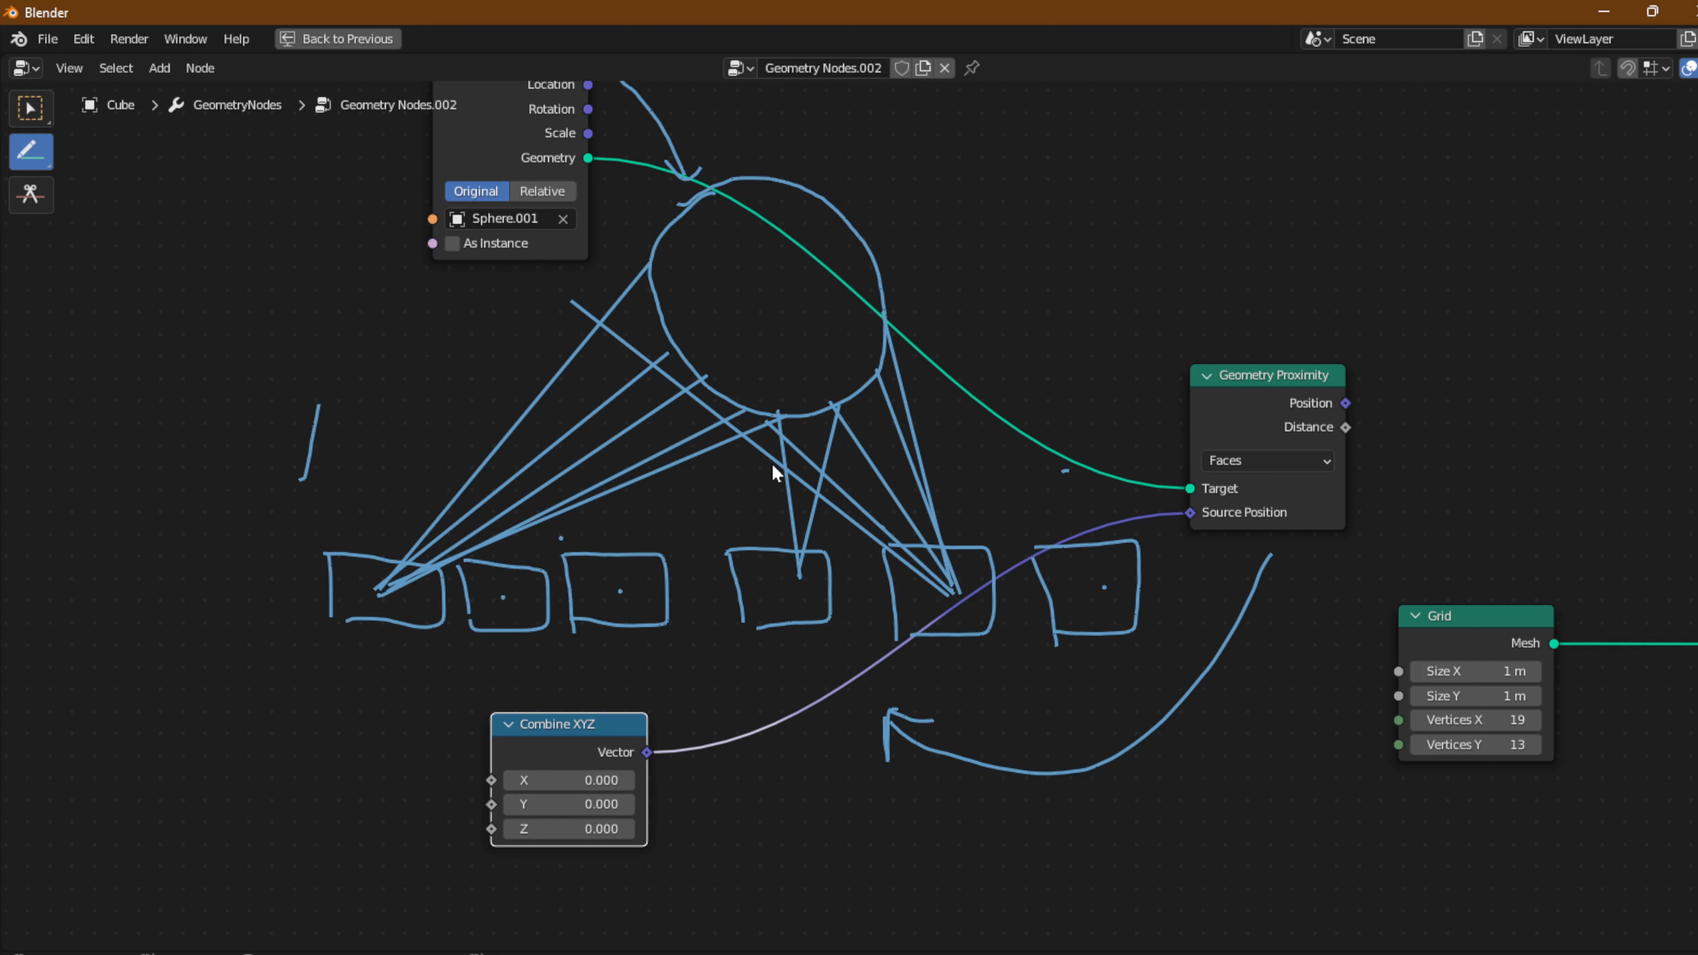
pyautogui.hotkey('ctrl', 'z')
pyautogui.hotkey('ctrl', 'z')
pyautogui.hotkey('ctrl', 'z')
pyautogui.hotkey('ctrl', 'z')
pyautogui.hotkey('ctrl', 'z')
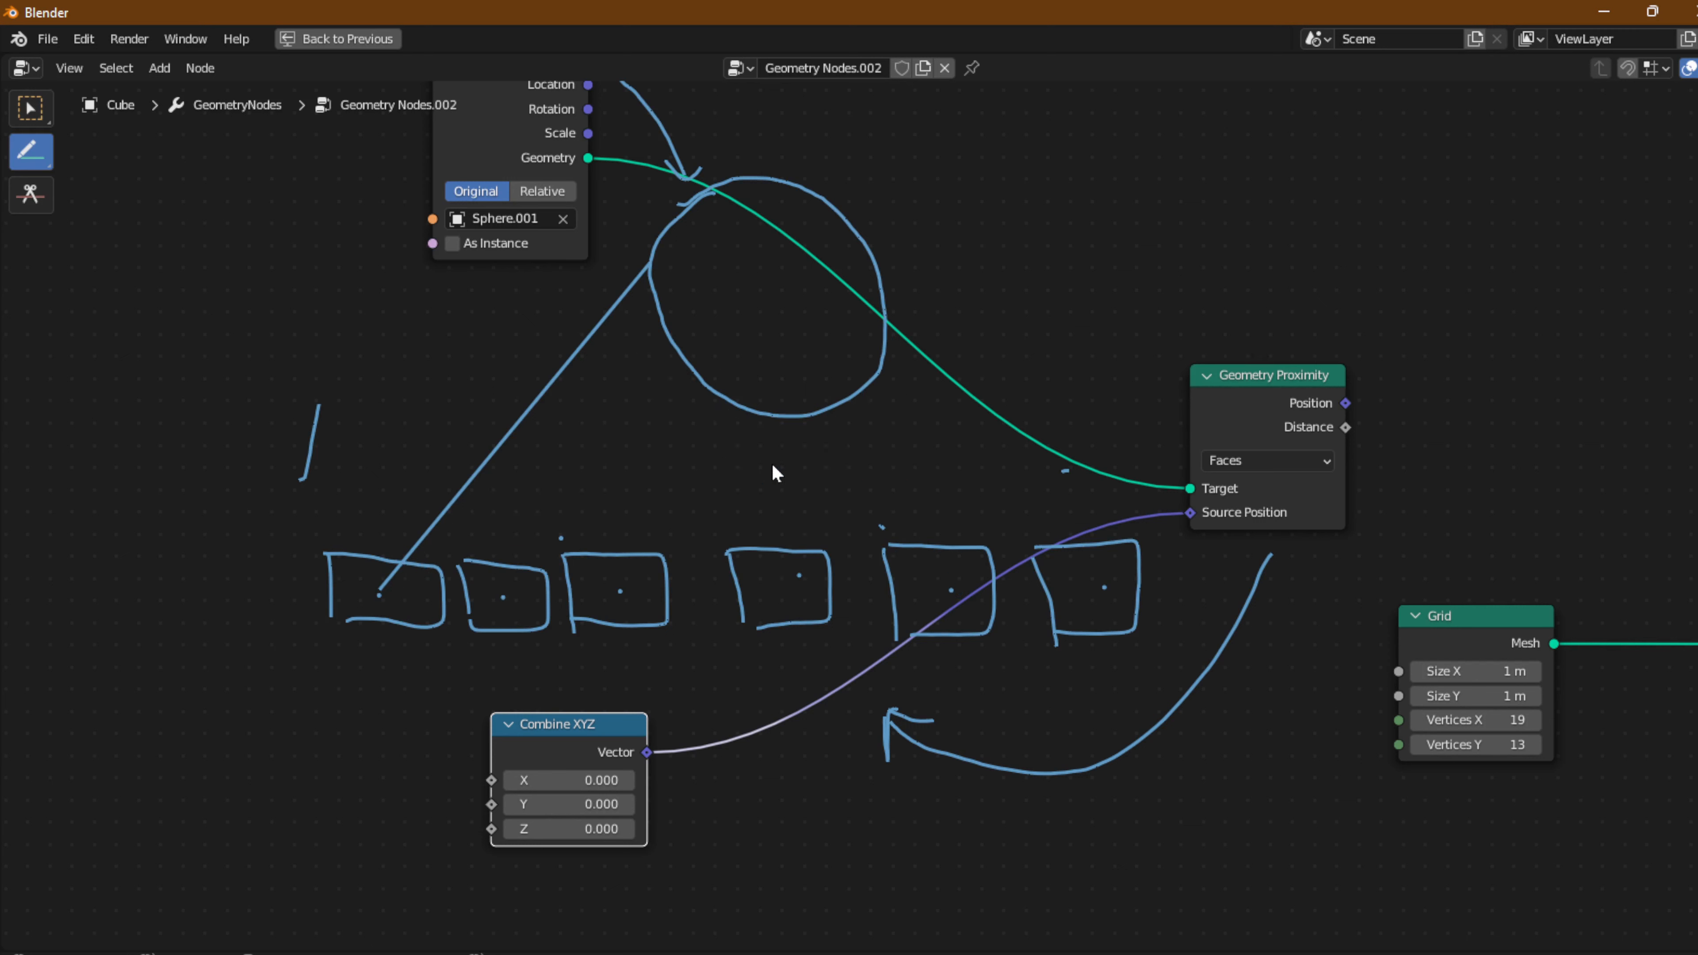
pyautogui.hotkey('ctrl', 'z')
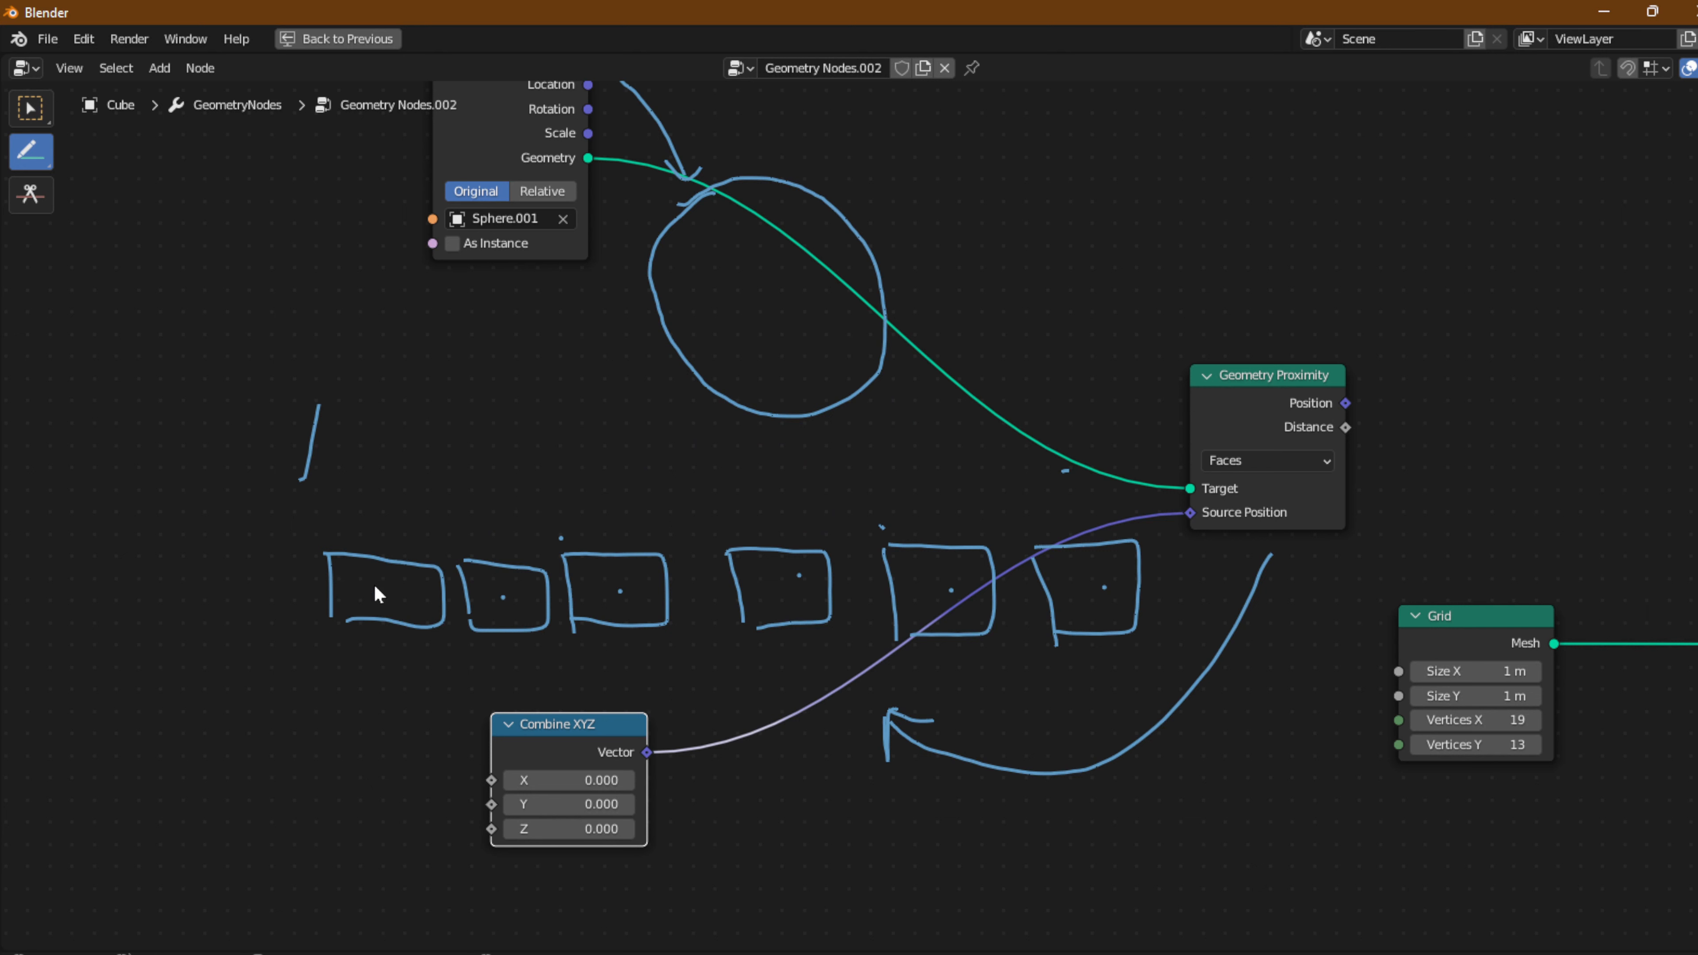
# Draw one straight annotation line from the centre of each of the six squares to its nearest point on the circle.
pyautogui.moveTo(376, 594)
pyautogui.mouseDown()
pyautogui.moveTo(421, 527)
pyautogui.moveTo(592, 387)
pyautogui.moveTo(675, 353)
pyautogui.mouseUp()
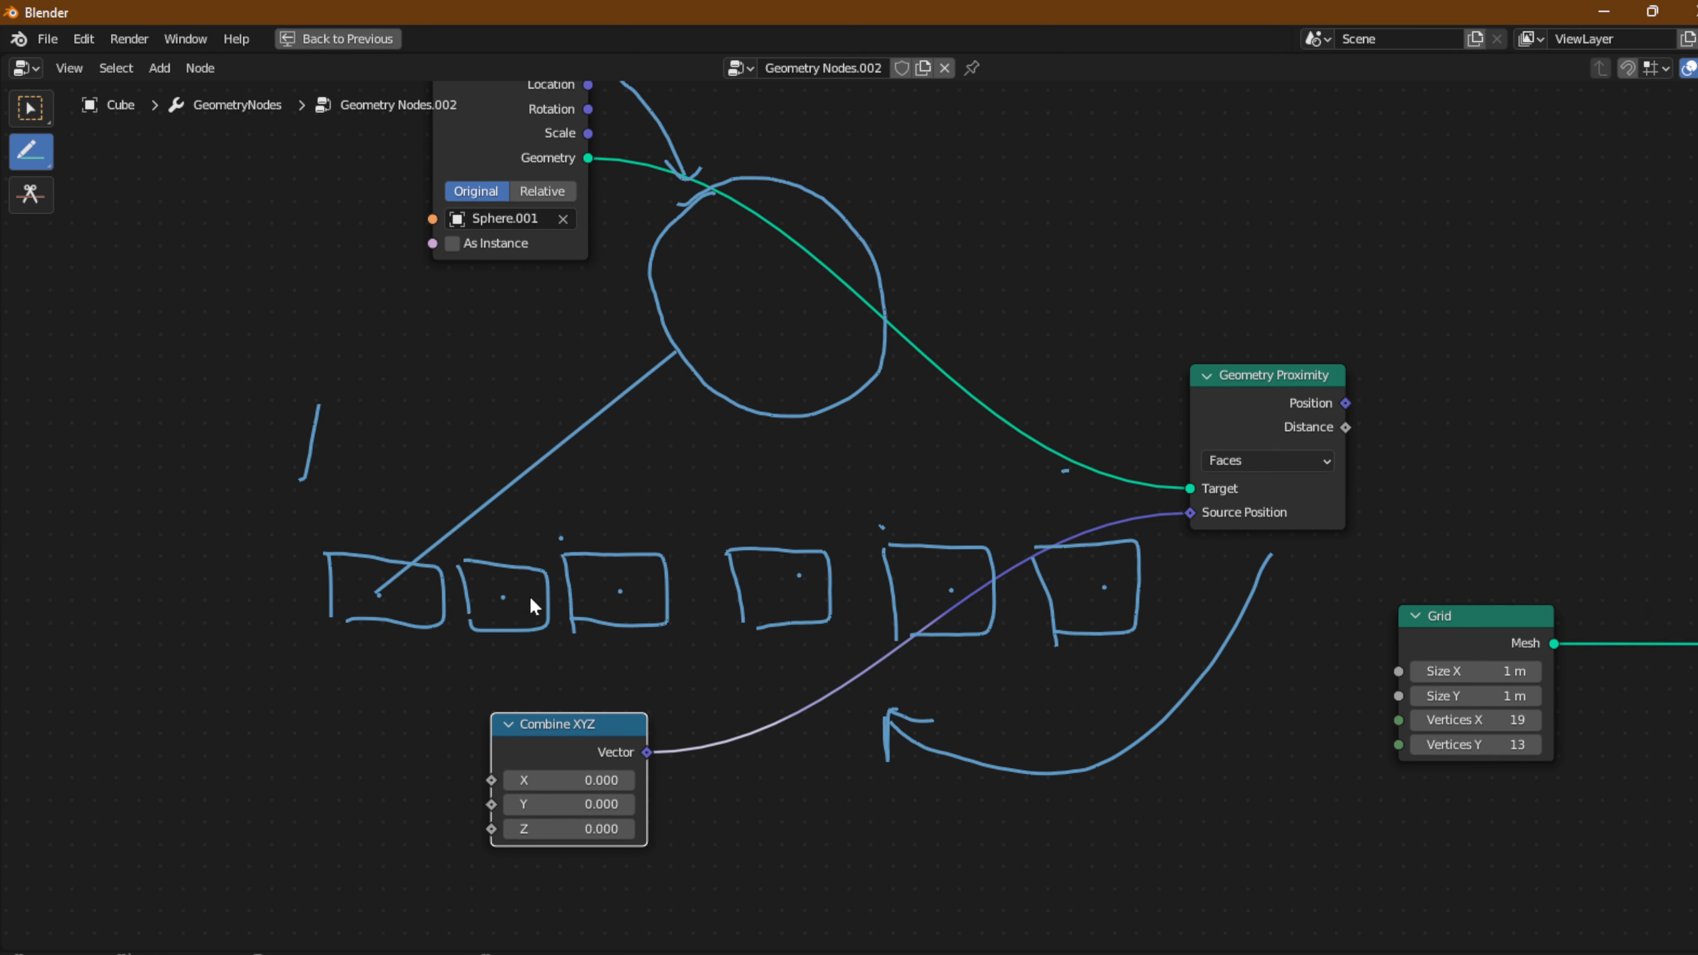
pyautogui.moveTo(499, 595)
pyautogui.mouseDown()
pyautogui.moveTo(594, 477)
pyautogui.moveTo(692, 402)
pyautogui.moveTo(729, 400)
pyautogui.moveTo(693, 381)
pyautogui.mouseUp()
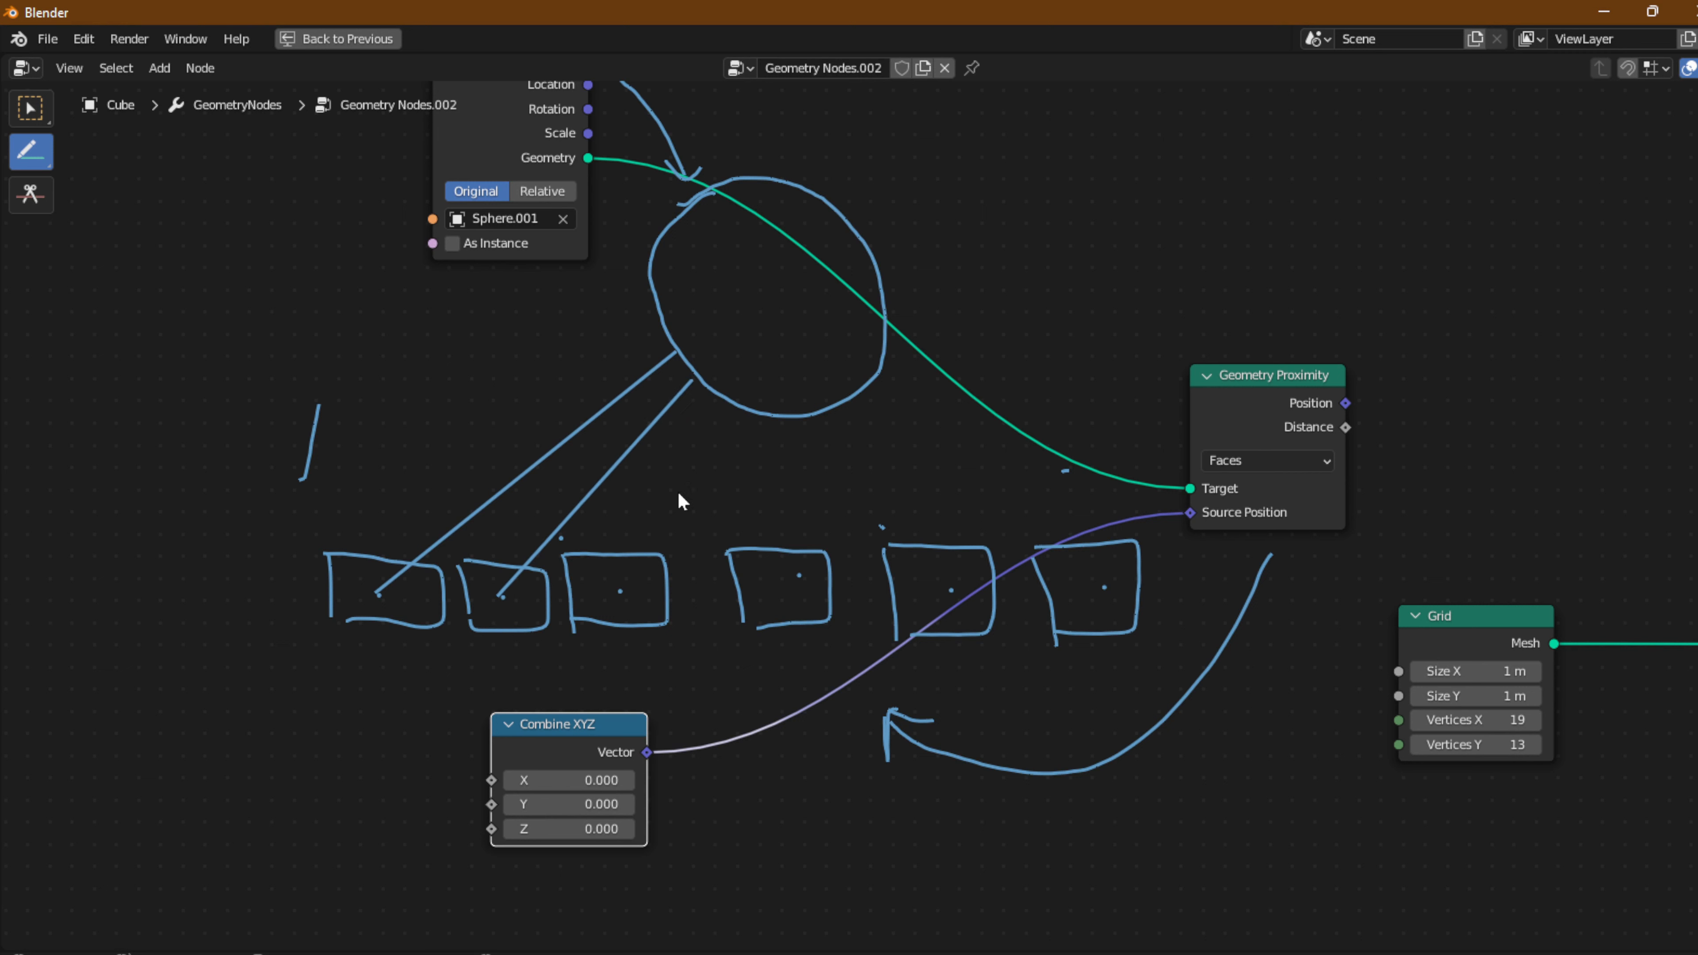
pyautogui.moveTo(627, 595)
pyautogui.mouseDown()
pyautogui.moveTo(660, 496)
pyautogui.moveTo(726, 399)
pyautogui.mouseUp()
pyautogui.moveTo(798, 577); pyautogui.dragTo(798, 416)
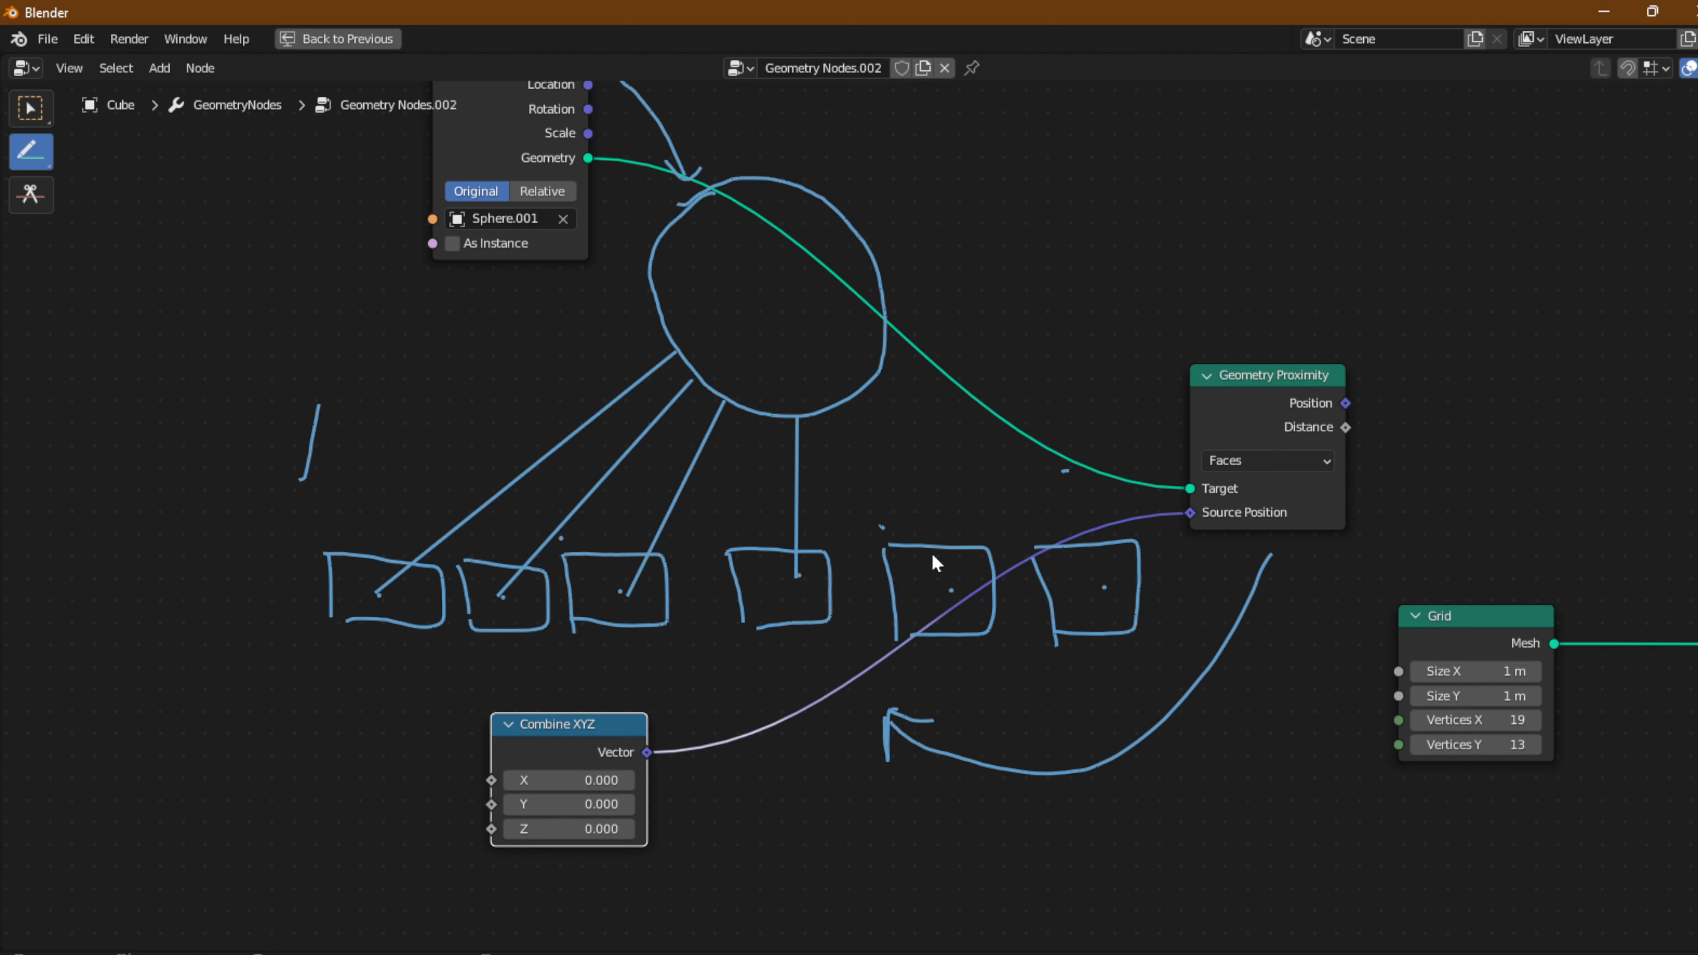
pyautogui.moveTo(945, 590); pyautogui.dragTo(848, 402)
pyautogui.moveTo(1109, 587); pyautogui.dragTo(886, 358)
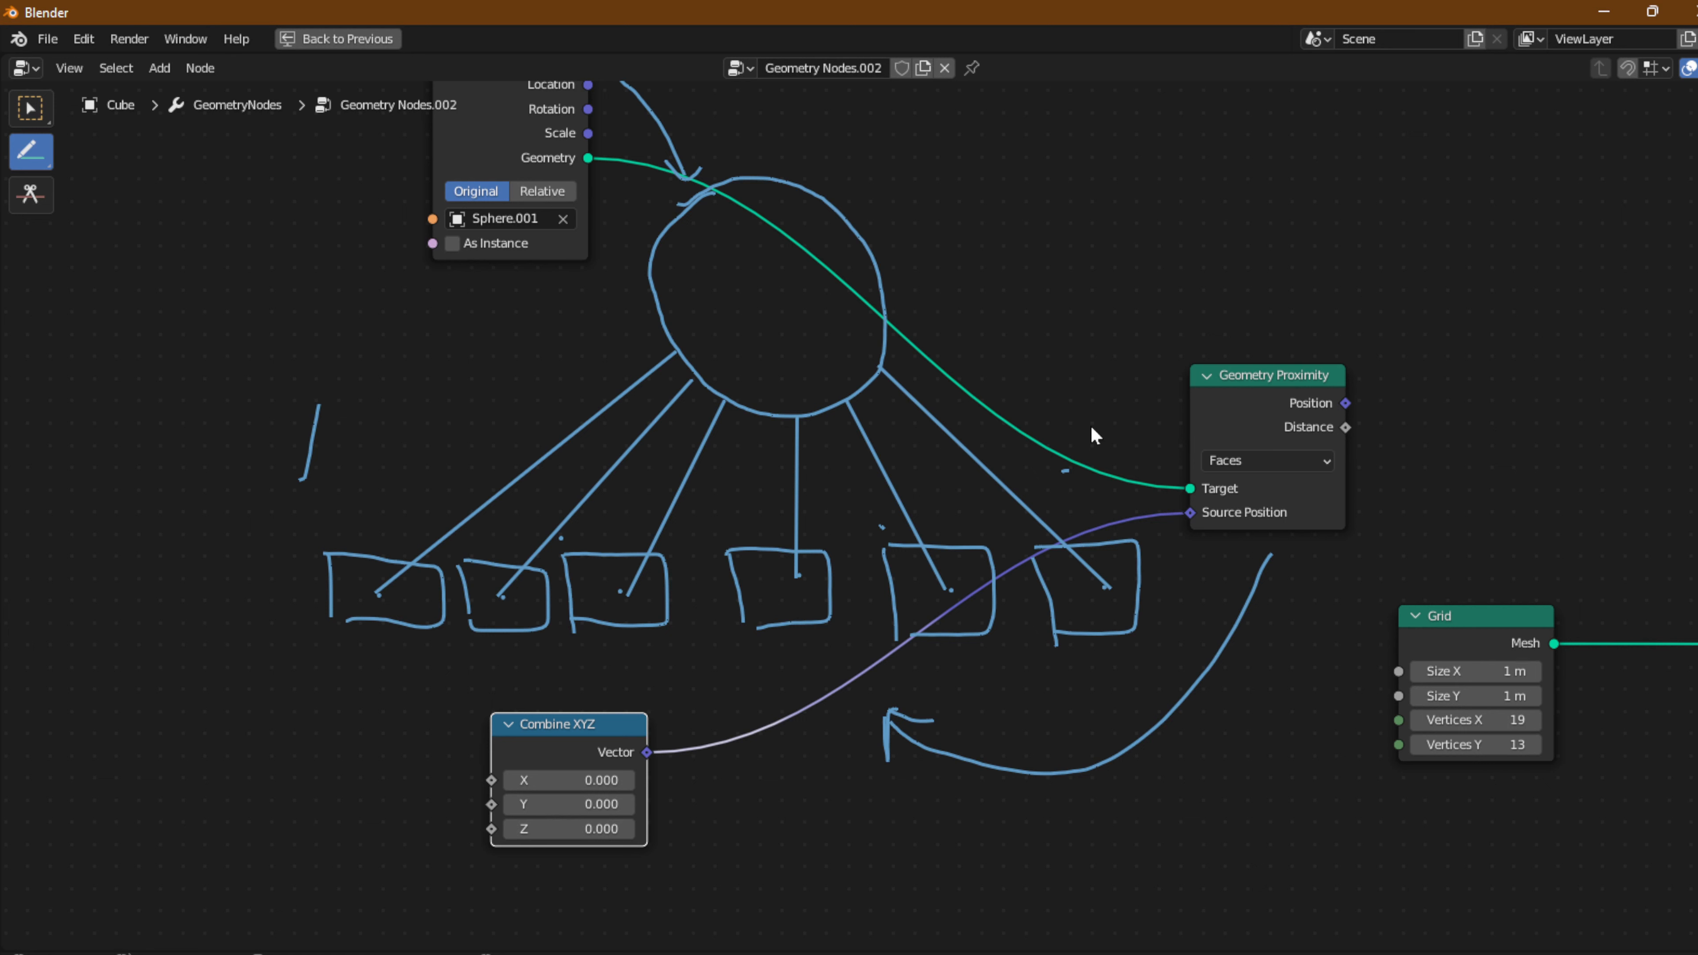
# Set the Geometry Proximity node's target geometry to Edges.
pyautogui.click(1243, 460)
pyautogui.click(1229, 535)
pyautogui.click(1226, 463)
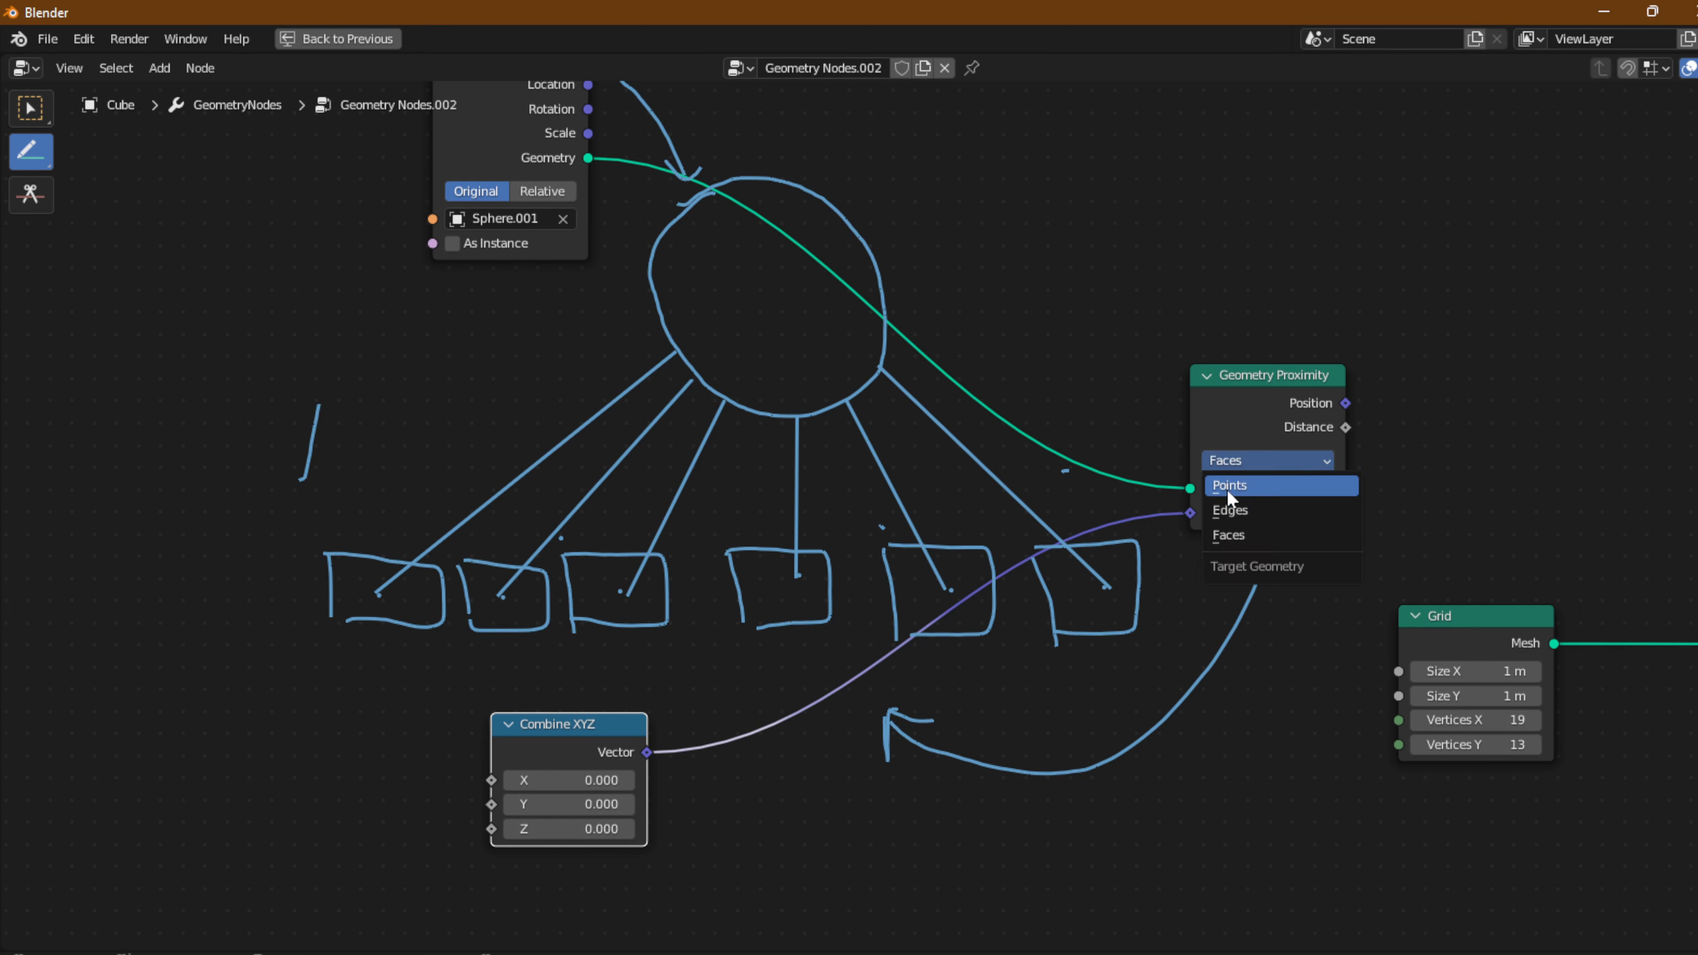
pyautogui.click(1259, 548)
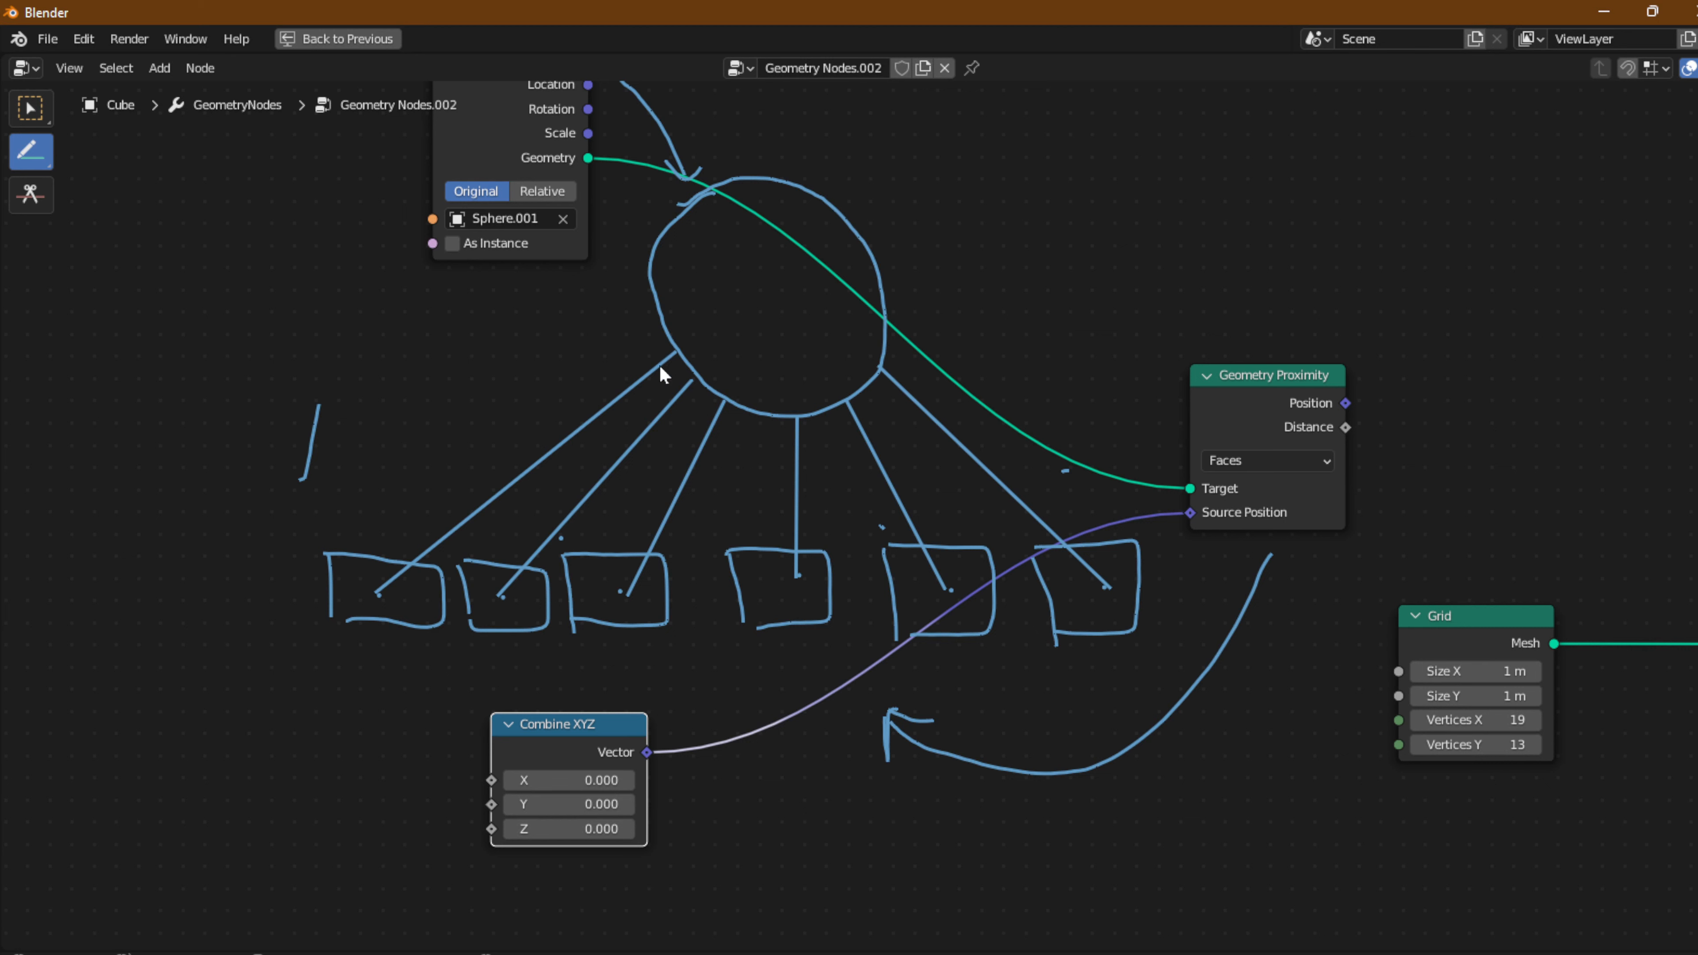
pyautogui.click(1241, 468)
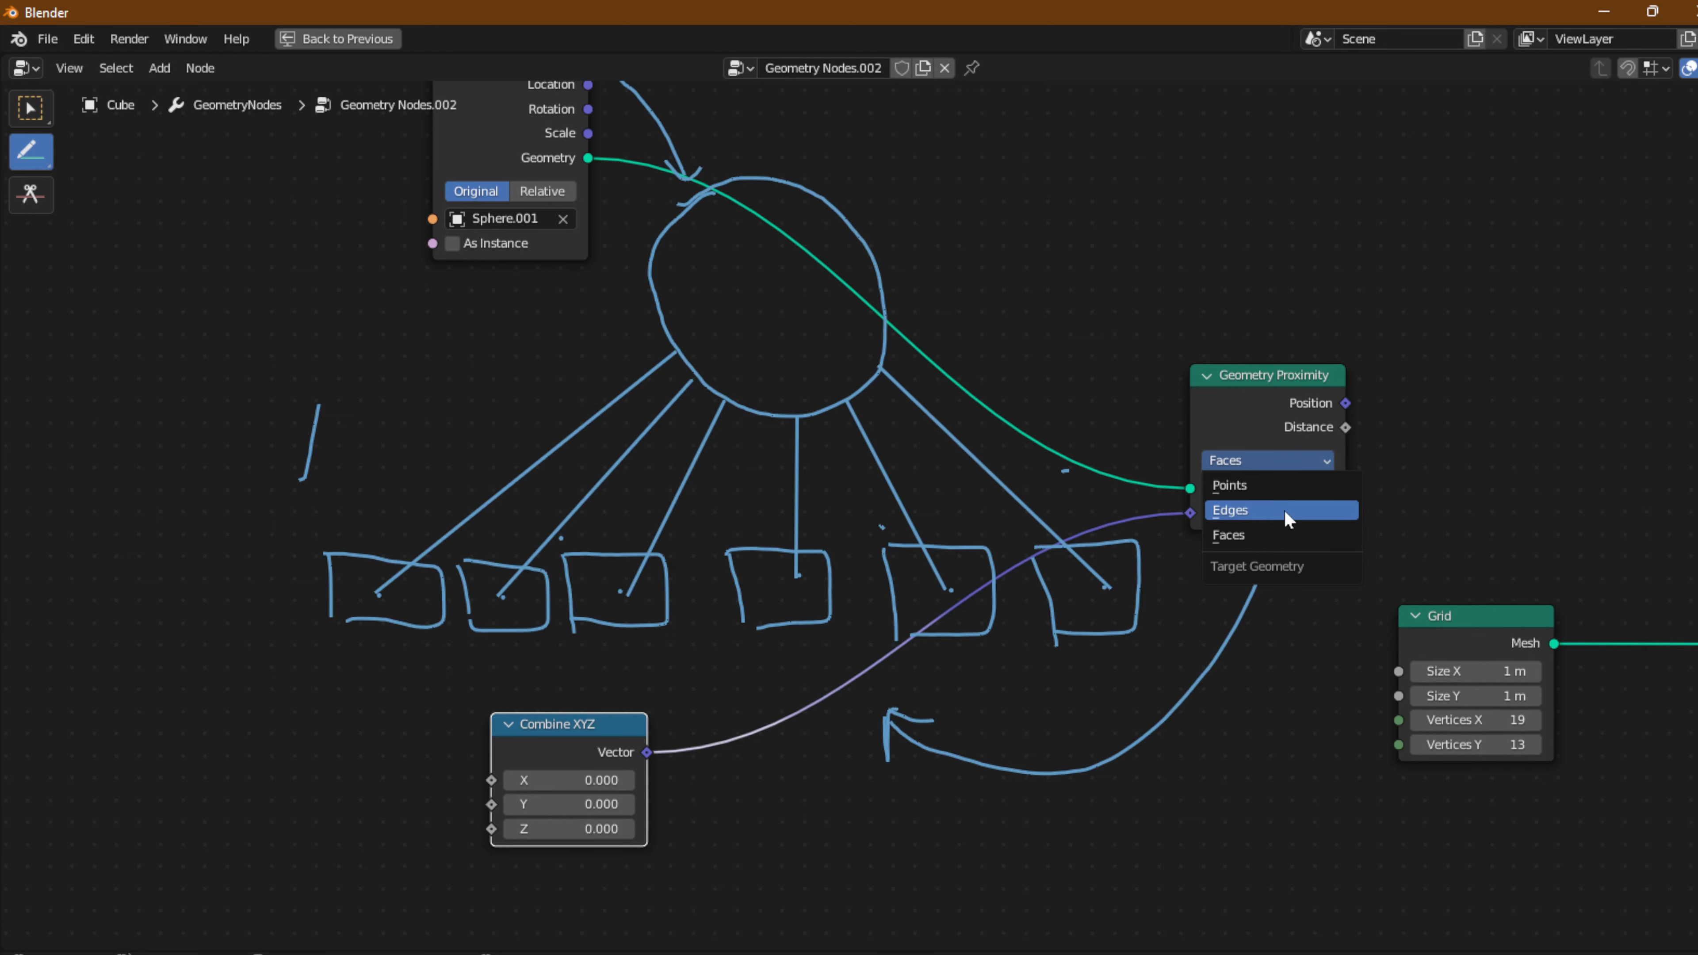
pyautogui.click(1263, 510)
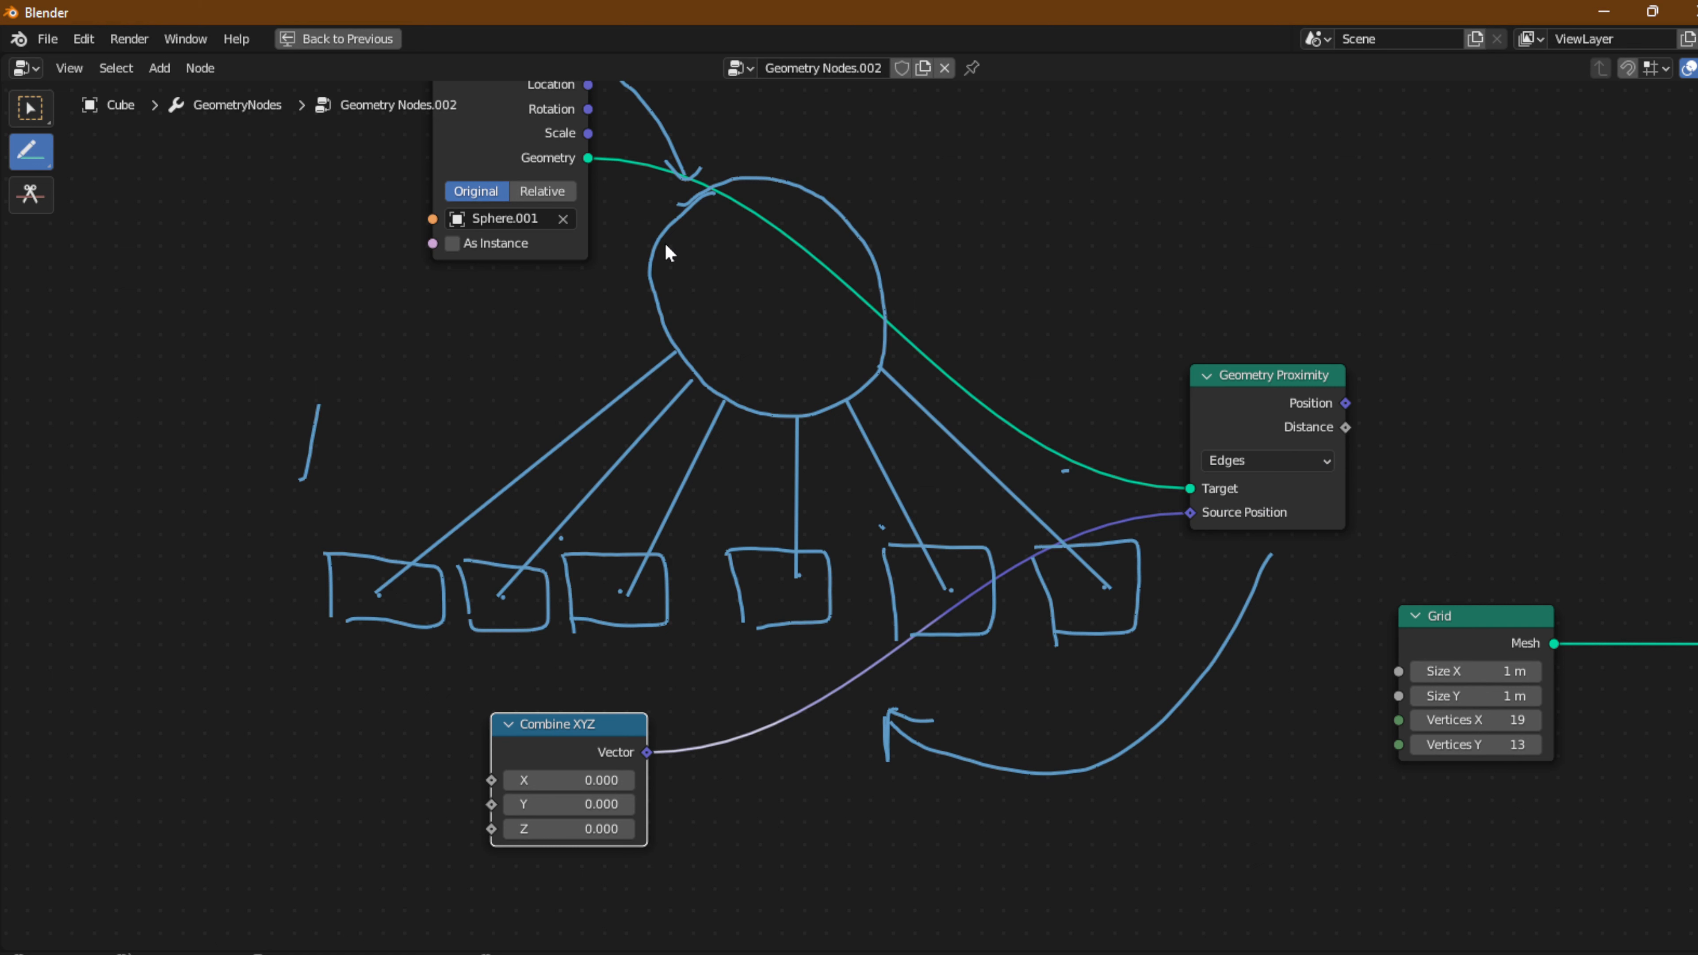
# With freehand Annotate, hatch the sketched circle with curved diagonal strokes representing the sphere's edges.
pyautogui.moveTo(652, 261)
pyautogui.mouseDown()
pyautogui.moveTo(688, 258)
pyautogui.moveTo(839, 411)
pyautogui.moveTo(662, 274)
pyautogui.mouseUp()
pyautogui.moveTo(30, 153); pyautogui.dragTo(101, 155)
pyautogui.moveTo(688, 218)
pyautogui.mouseDown()
pyautogui.moveTo(864, 311)
pyautogui.moveTo(879, 378)
pyautogui.mouseUp()
pyautogui.moveTo(711, 193); pyautogui.dragTo(877, 280)
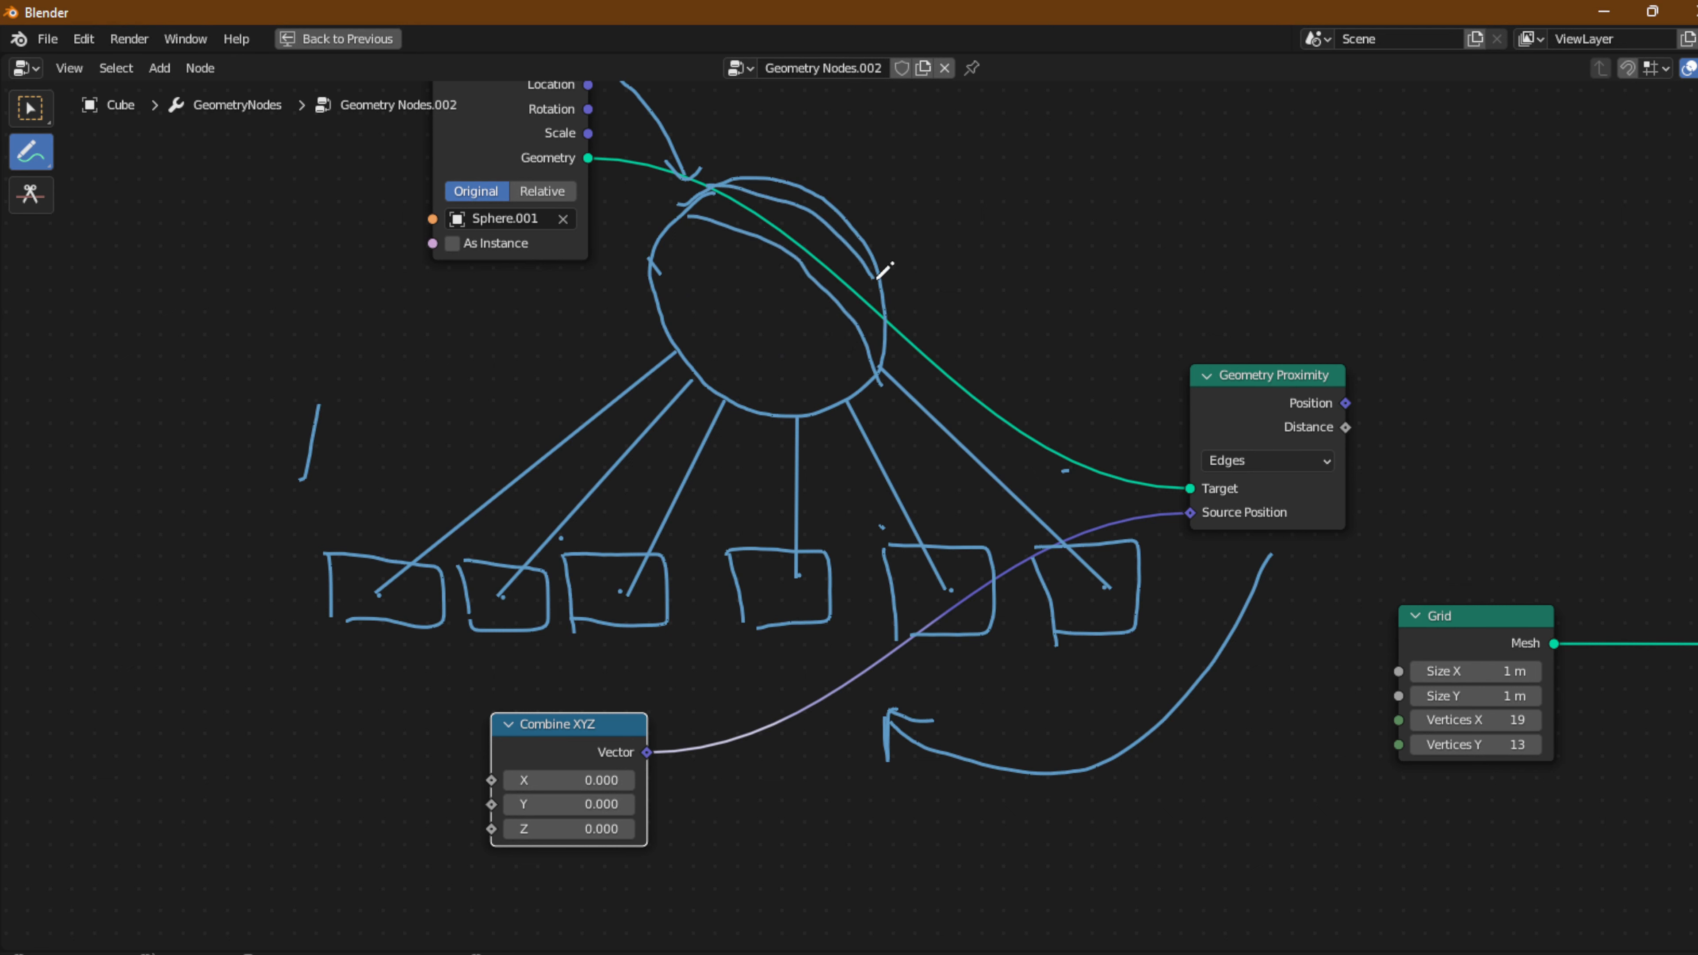
pyautogui.moveTo(668, 234)
pyautogui.mouseDown()
pyautogui.moveTo(725, 231)
pyautogui.moveTo(819, 409)
pyautogui.mouseUp()
pyautogui.moveTo(654, 262)
pyautogui.mouseDown()
pyautogui.moveTo(768, 361)
pyautogui.moveTo(787, 427)
pyautogui.mouseUp()
pyautogui.moveTo(662, 312); pyautogui.dragTo(734, 409)
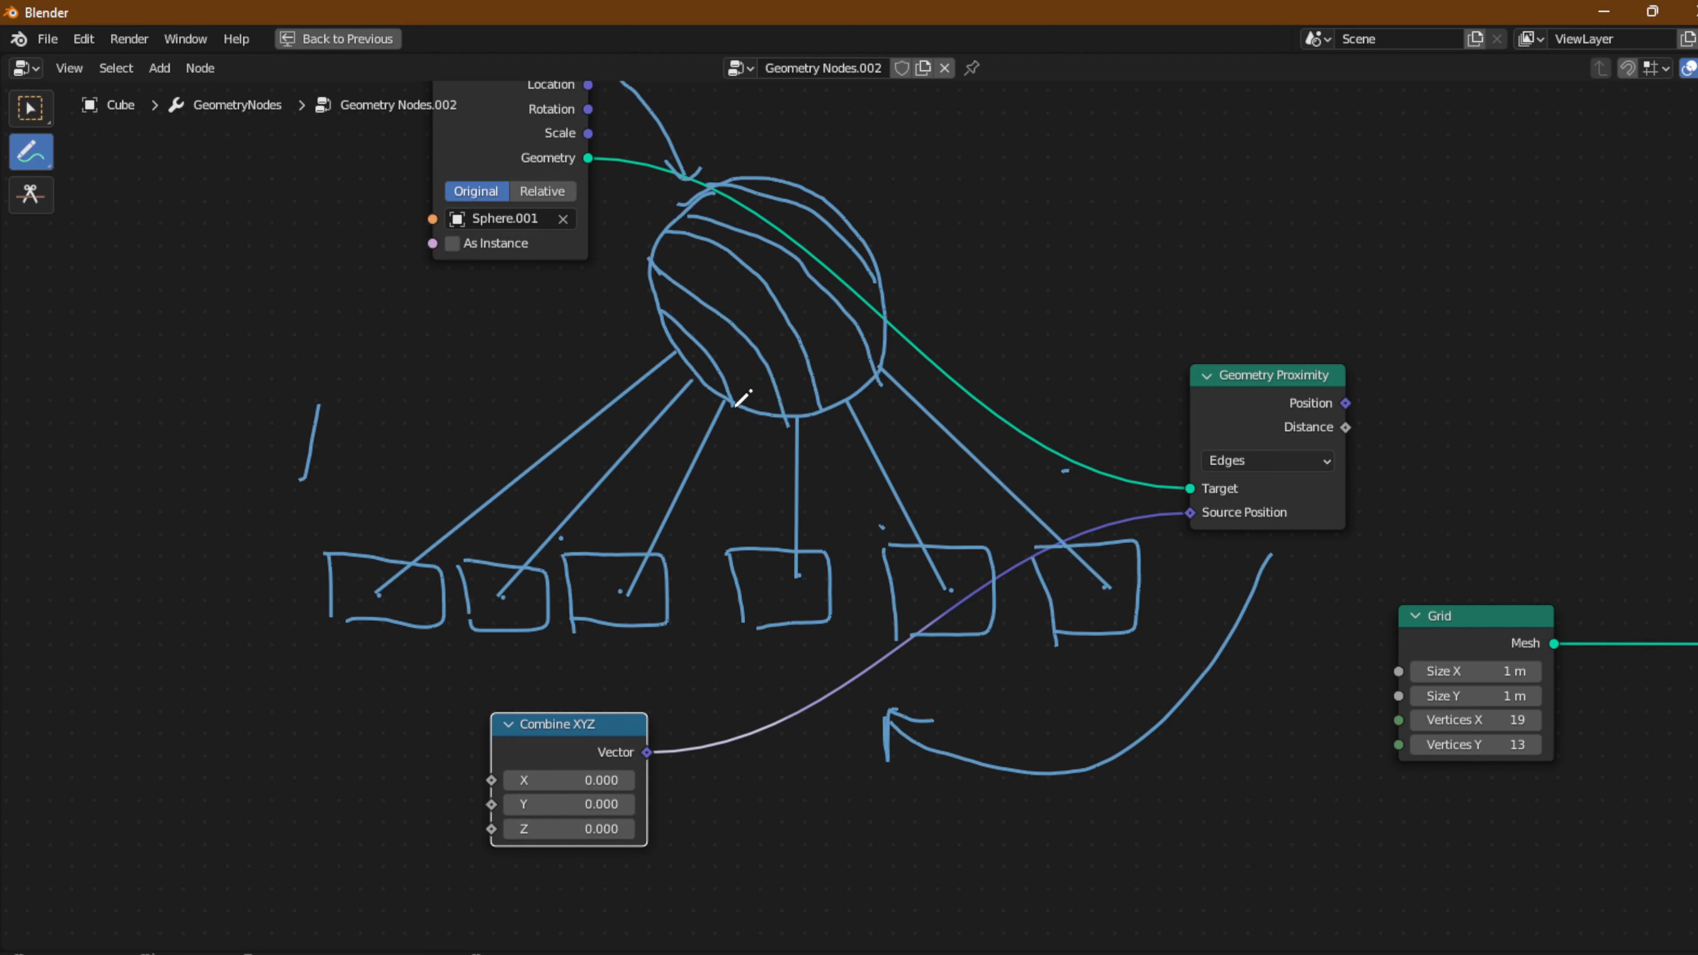
# Cross-hatch the sketched circle with four curved freehand strokes running the opposite way to the existing diagonal hatching.
pyautogui.moveTo(759, 176); pyautogui.dragTo(656, 293)
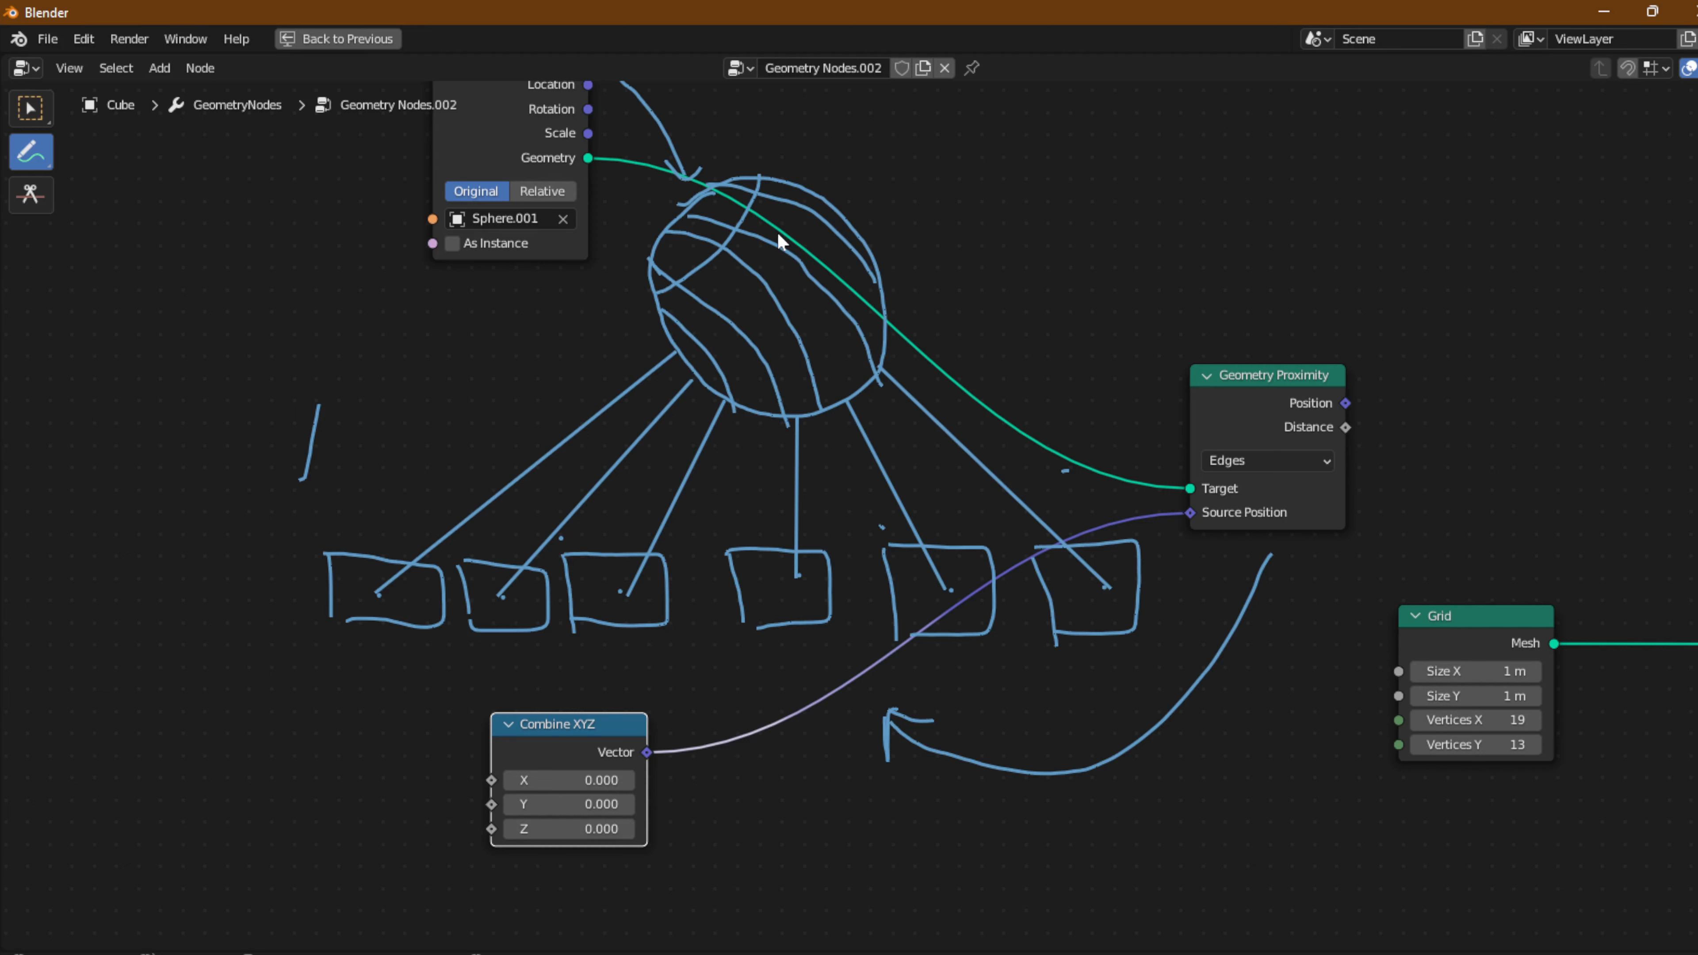
pyautogui.moveTo(811, 196); pyautogui.dragTo(674, 361)
pyautogui.moveTo(844, 203)
pyautogui.mouseDown()
pyautogui.moveTo(795, 372)
pyautogui.moveTo(754, 410)
pyautogui.mouseUp()
pyautogui.moveTo(879, 266); pyautogui.dragTo(817, 402)
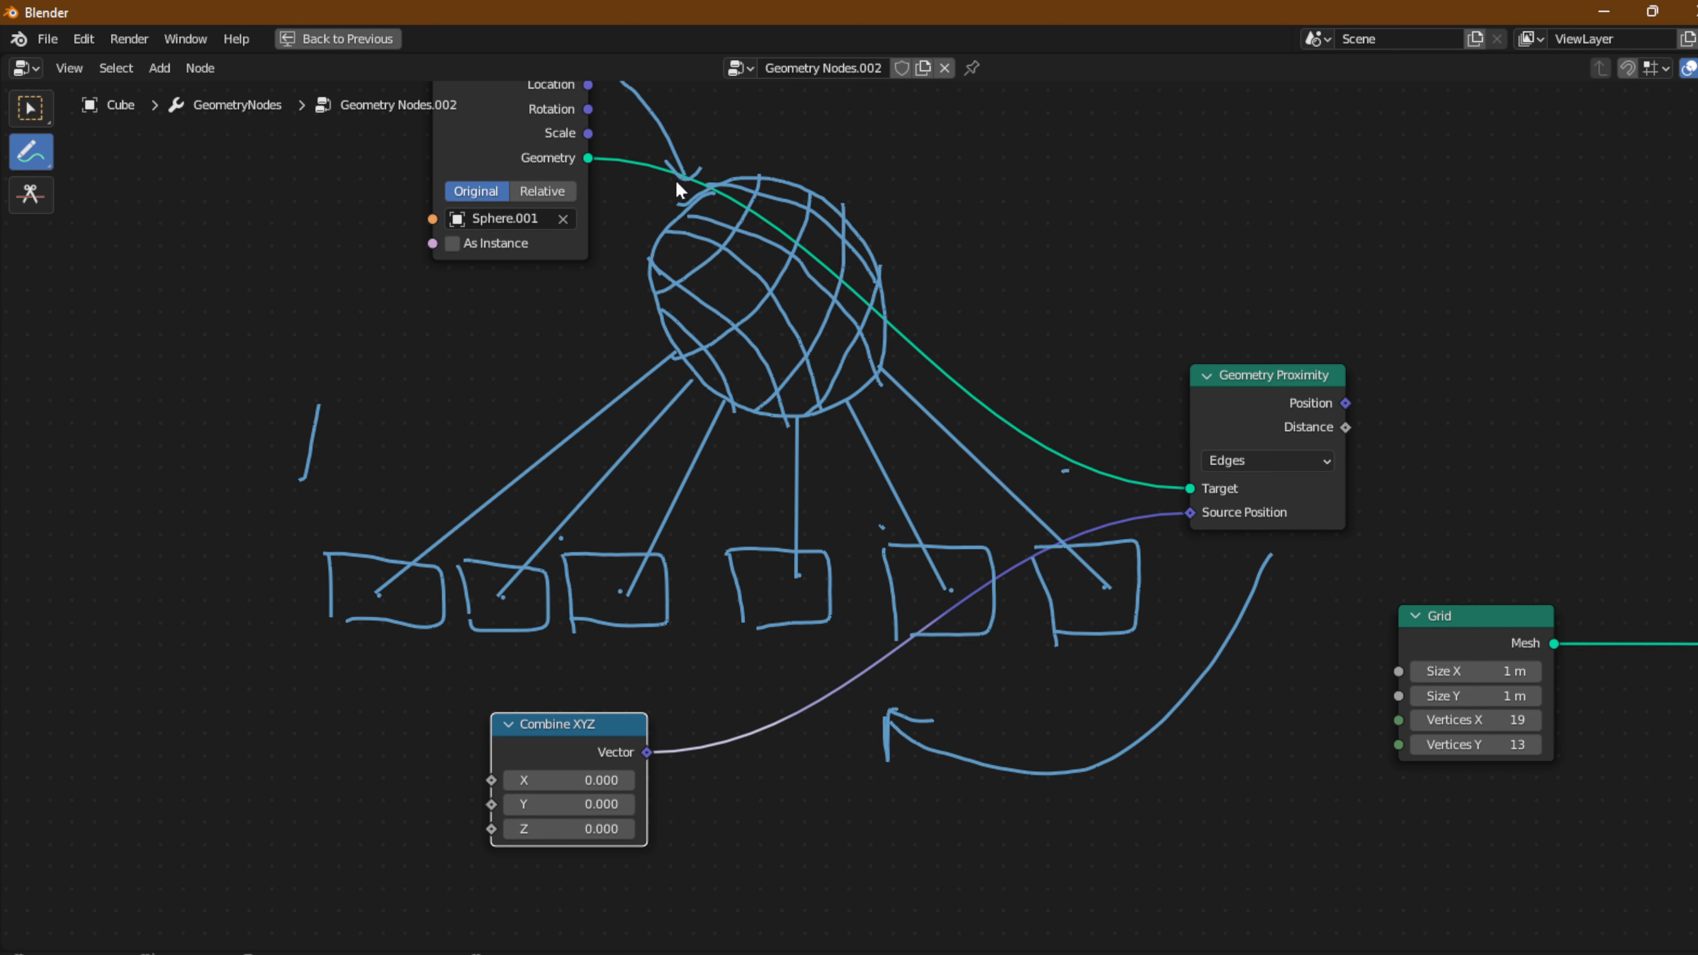
# Compare the sketch with the sphere in the 3D viewport and set the Geometry Proximity node's target geometry to Points.
pyautogui.hotkey('ctrl', 'space')
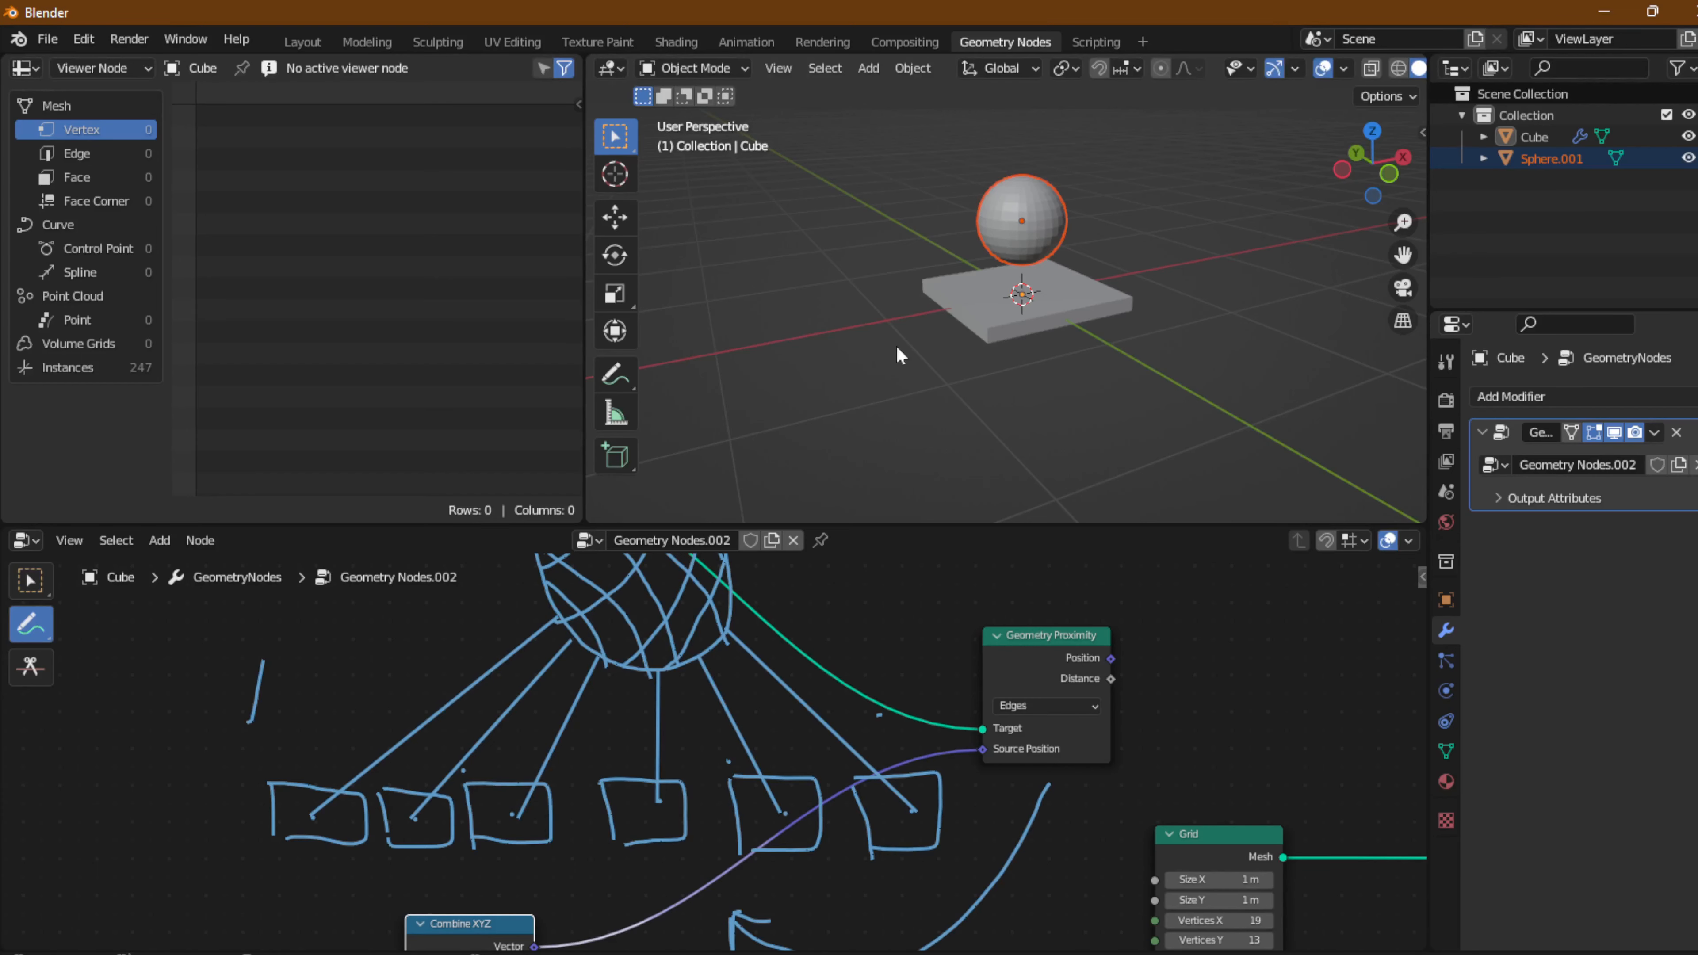
pyautogui.hotkey('ctrl', 'space')
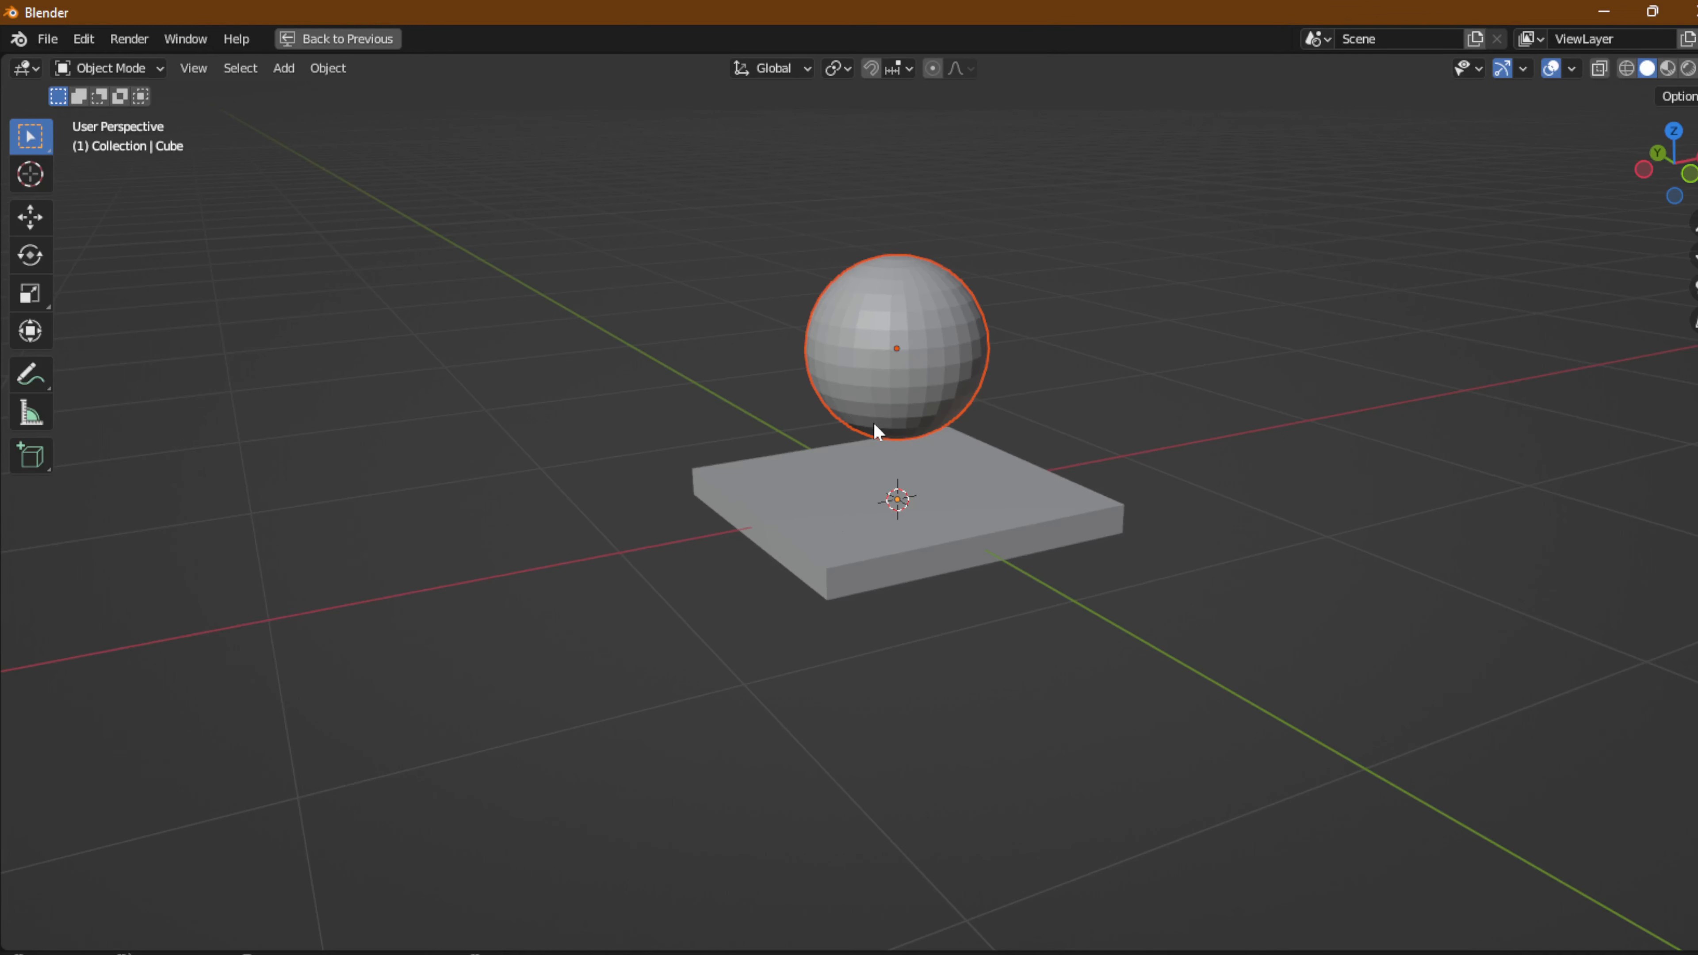
pyautogui.hotkey('ctrl', 'space')
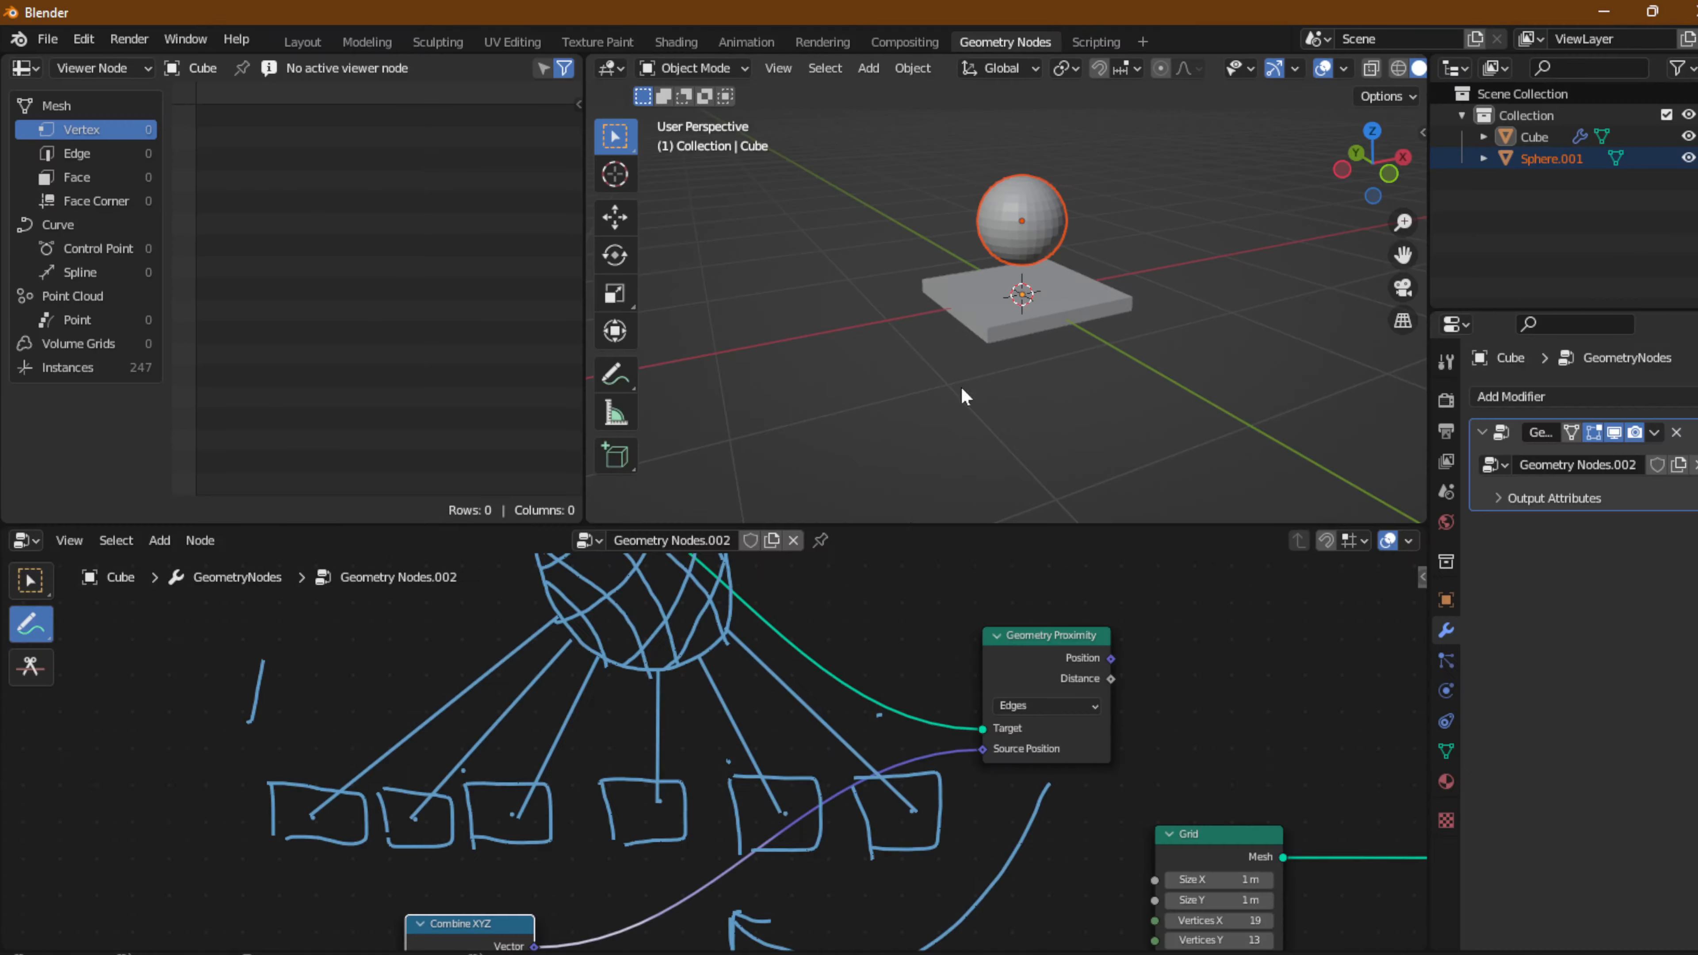
pyautogui.hotkey('ctrl', 'space')
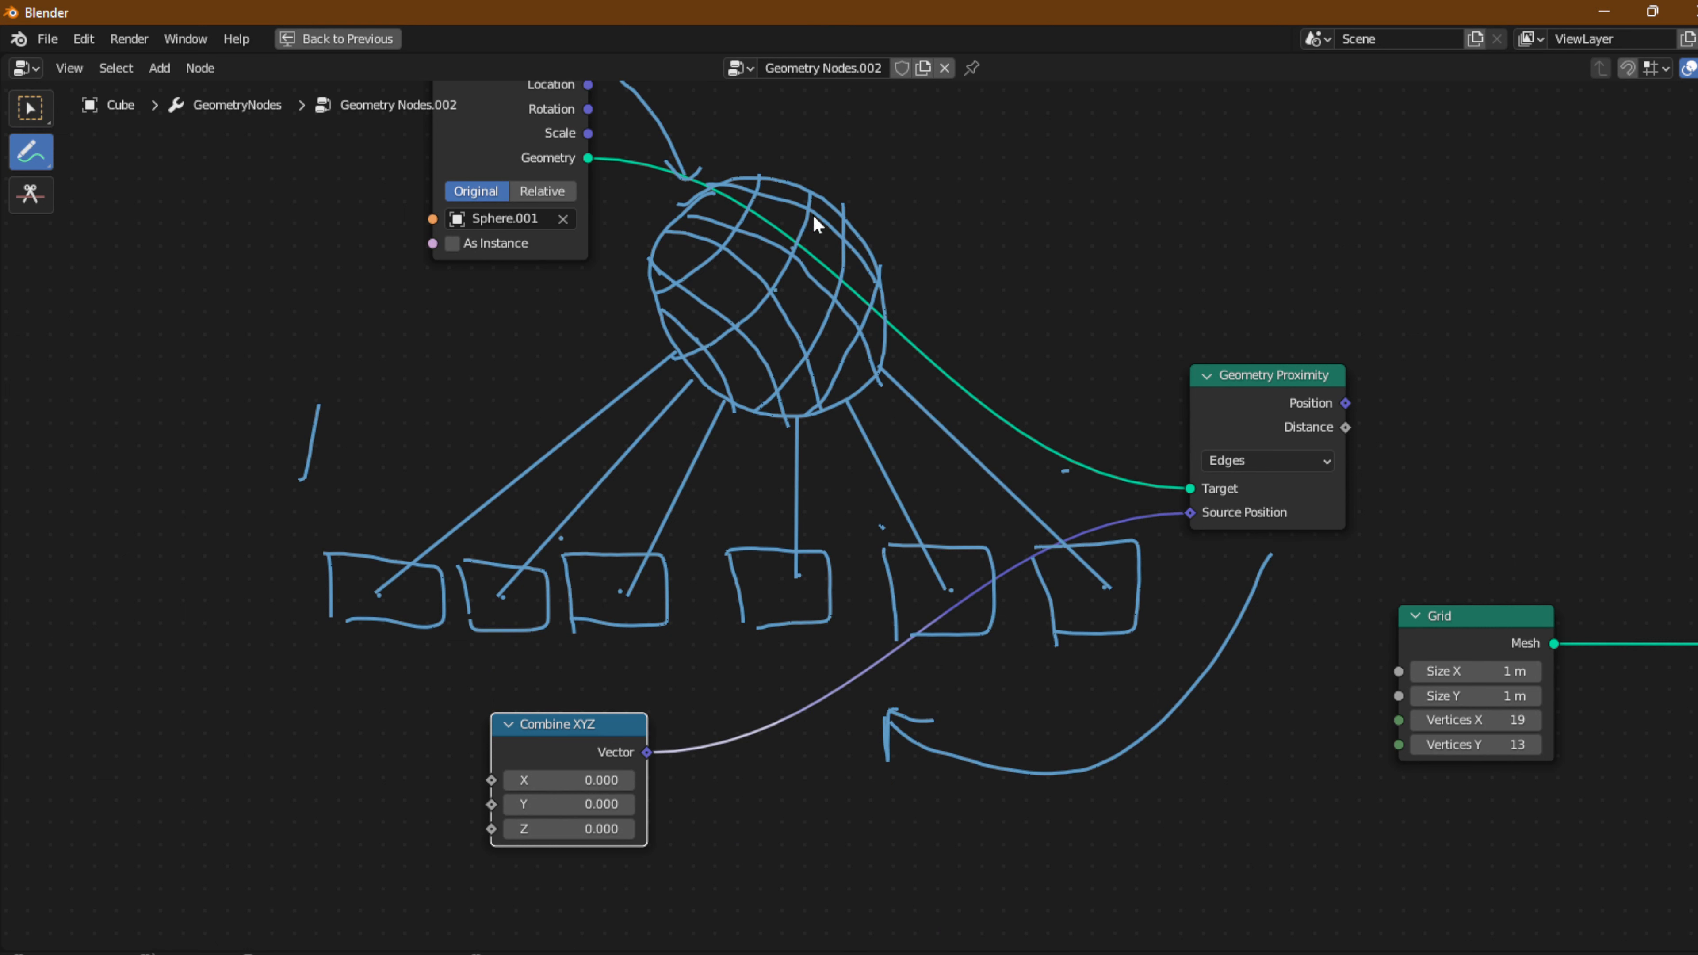
pyautogui.click(1232, 461)
pyautogui.click(1234, 487)
pyautogui.click(1224, 462)
pyautogui.click(1240, 502)
pyautogui.click(1237, 460)
pyautogui.click(1240, 487)
# Number the six sketched squares 1 to 6 with freehand Annotate, starting from the leftmost square.
pyautogui.scroll(-1, 339, 576)
pyautogui.scroll(2, 339, 587)
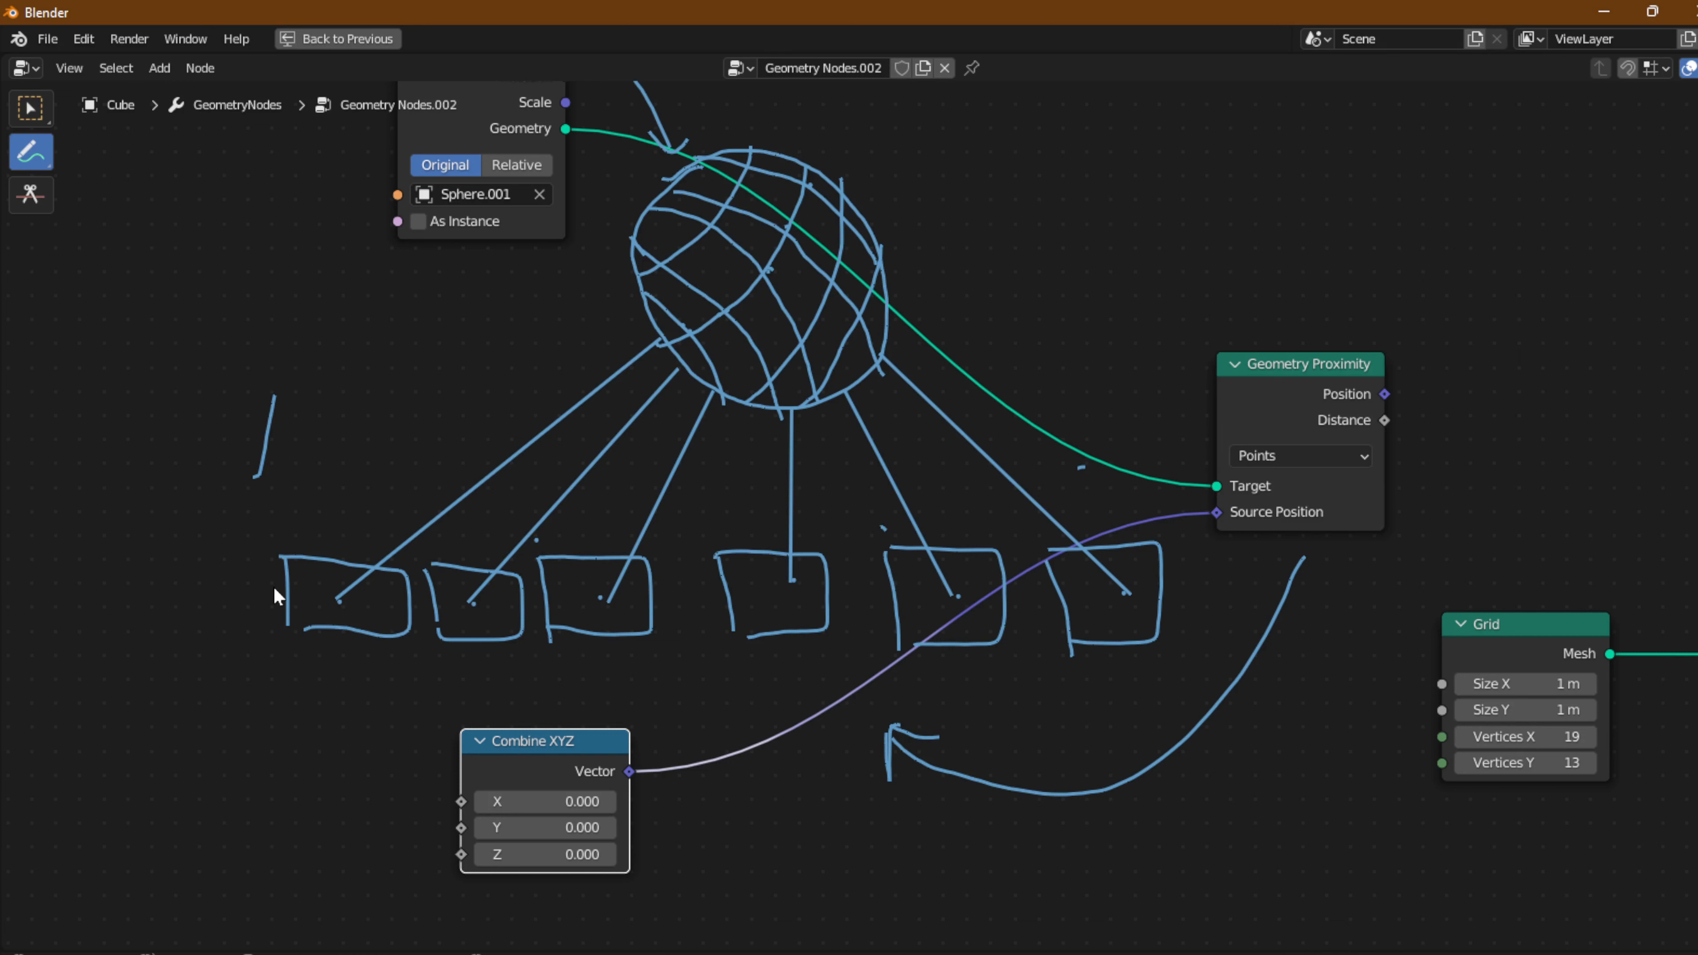
pyautogui.moveTo(298, 590); pyautogui.dragTo(306, 610)
pyautogui.moveTo(443, 593)
pyautogui.mouseDown()
pyautogui.moveTo(466, 593)
pyautogui.moveTo(472, 628)
pyautogui.mouseUp()
pyautogui.moveTo(547, 575)
pyautogui.mouseDown()
pyautogui.moveTo(570, 597)
pyautogui.moveTo(551, 627)
pyautogui.mouseUp()
pyautogui.moveTo(734, 573); pyautogui.dragTo(758, 618)
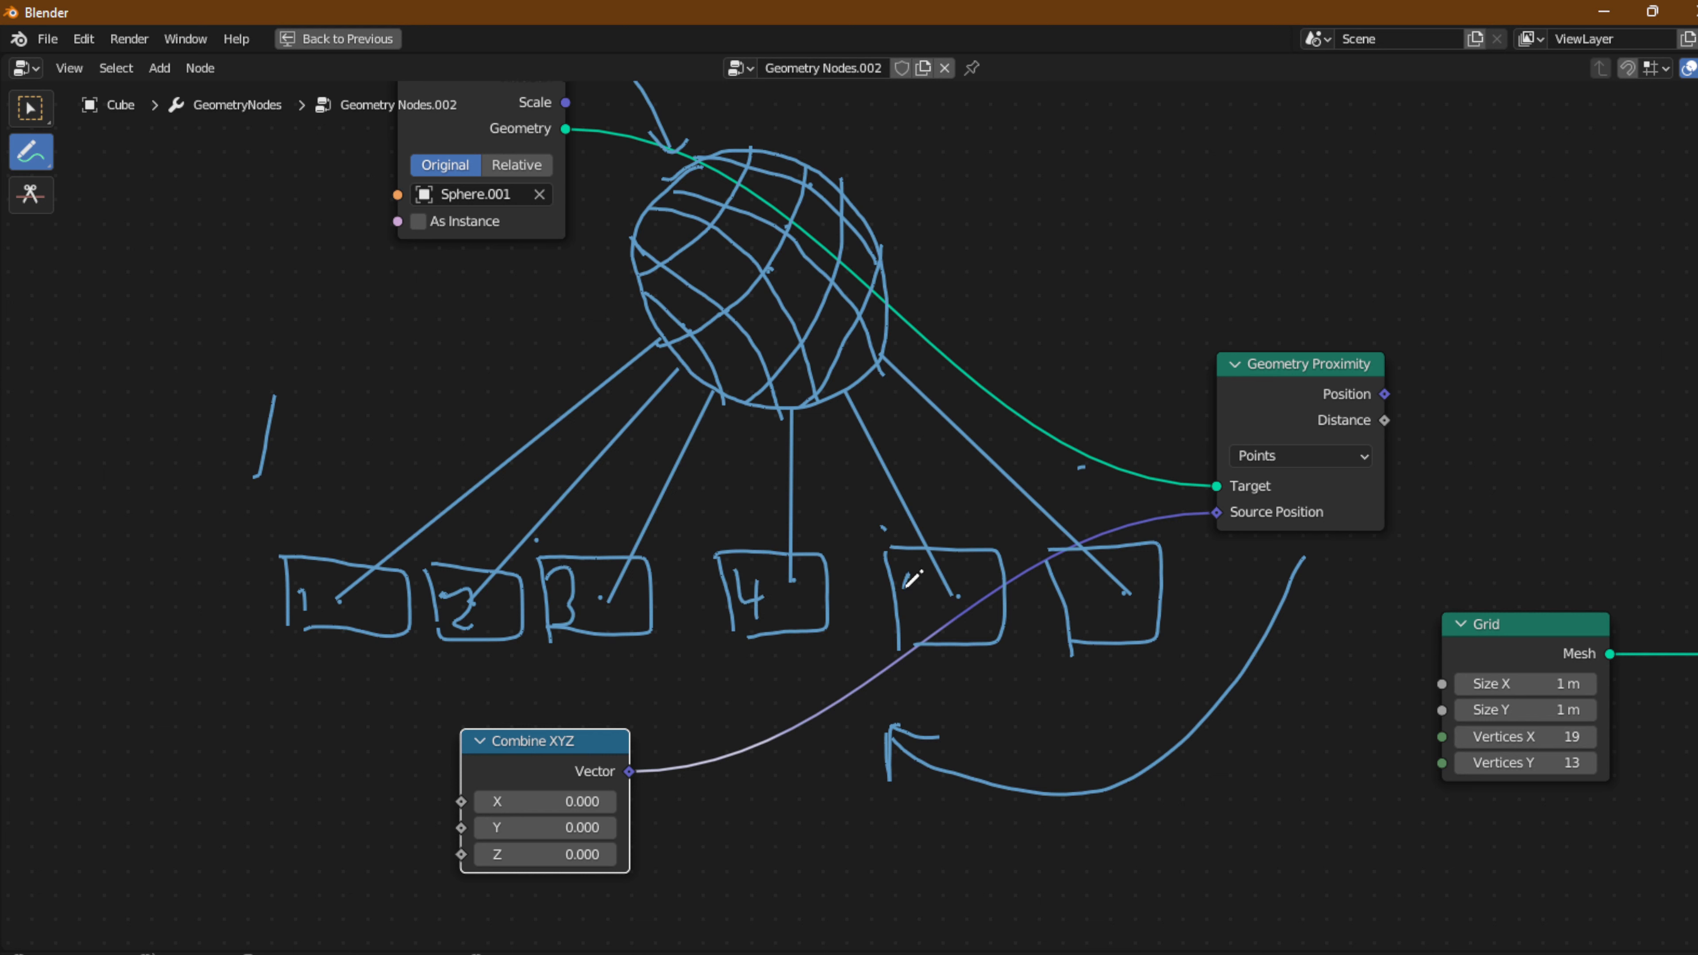
pyautogui.moveTo(910, 574)
pyautogui.mouseDown()
pyautogui.moveTo(904, 615)
pyautogui.moveTo(925, 566)
pyautogui.mouseUp()
pyautogui.moveTo(1082, 573); pyautogui.dragTo(1081, 599)
# Move the Combine XYZ node clear of the squares and handwrite a decimal distance below each square, including 0,3 under 4 and 0,4 under 5.
pyautogui.click(47, 121)
pyautogui.moveTo(530, 750); pyautogui.dragTo(1018, 900)
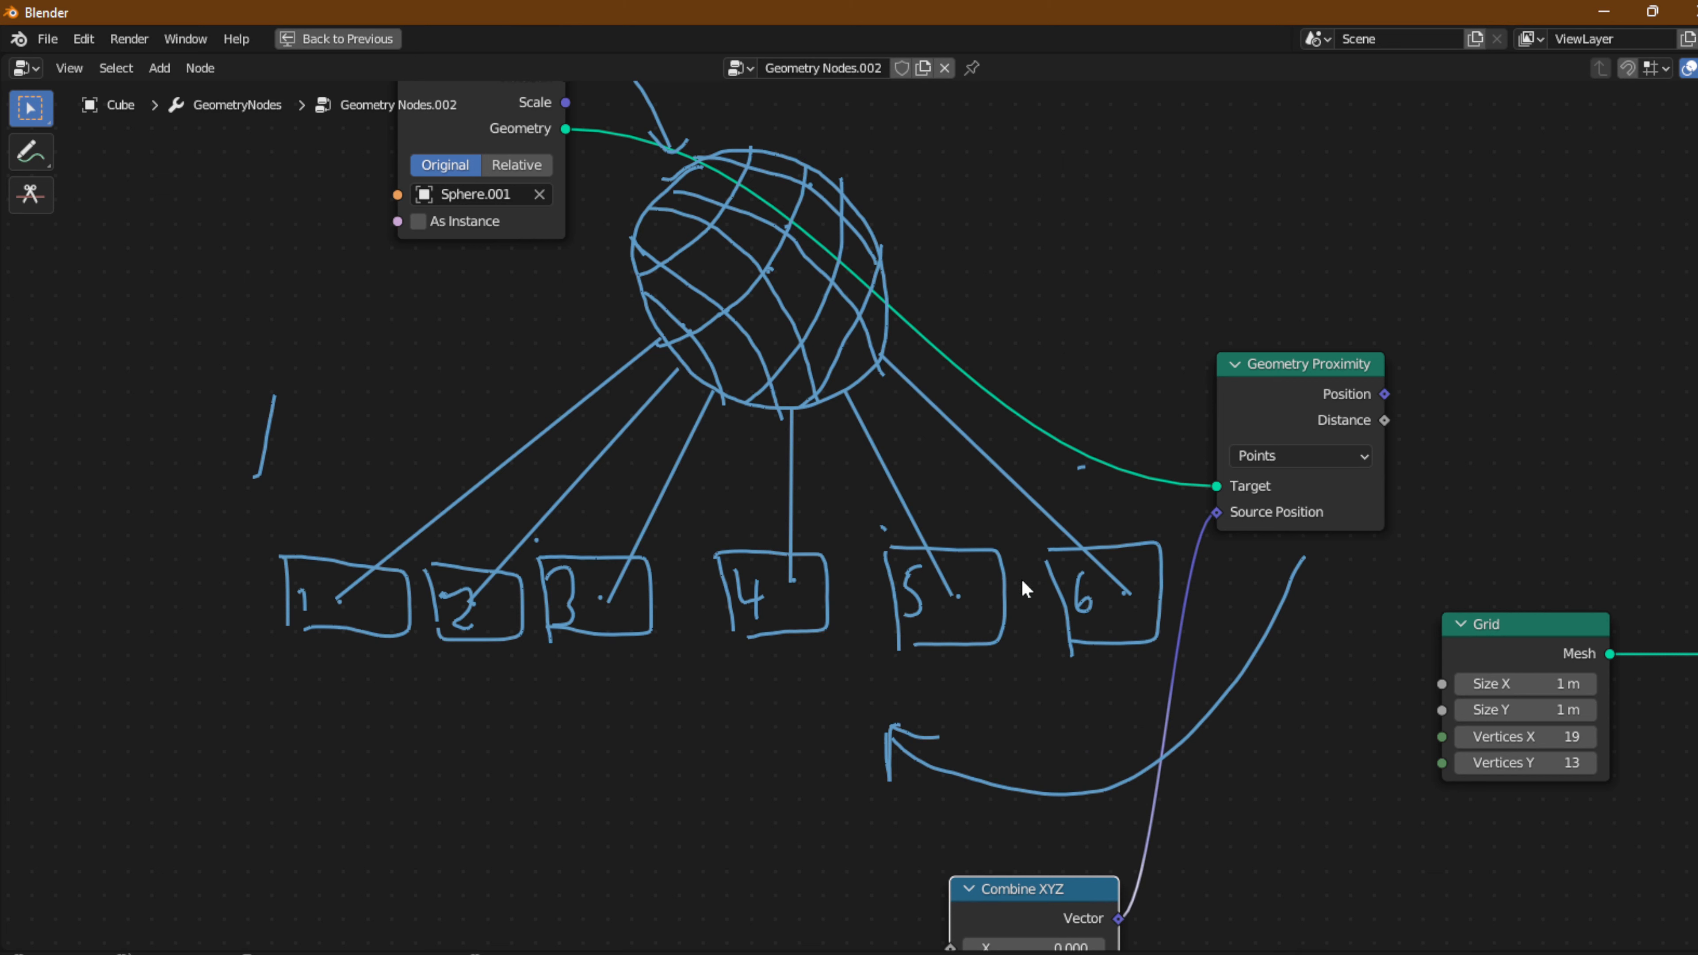
pyautogui.click(28, 151)
pyautogui.moveTo(28, 151)
pyautogui.mouseDown()
pyautogui.moveTo(134, 243)
pyautogui.moveTo(132, 164)
pyautogui.mouseUp()
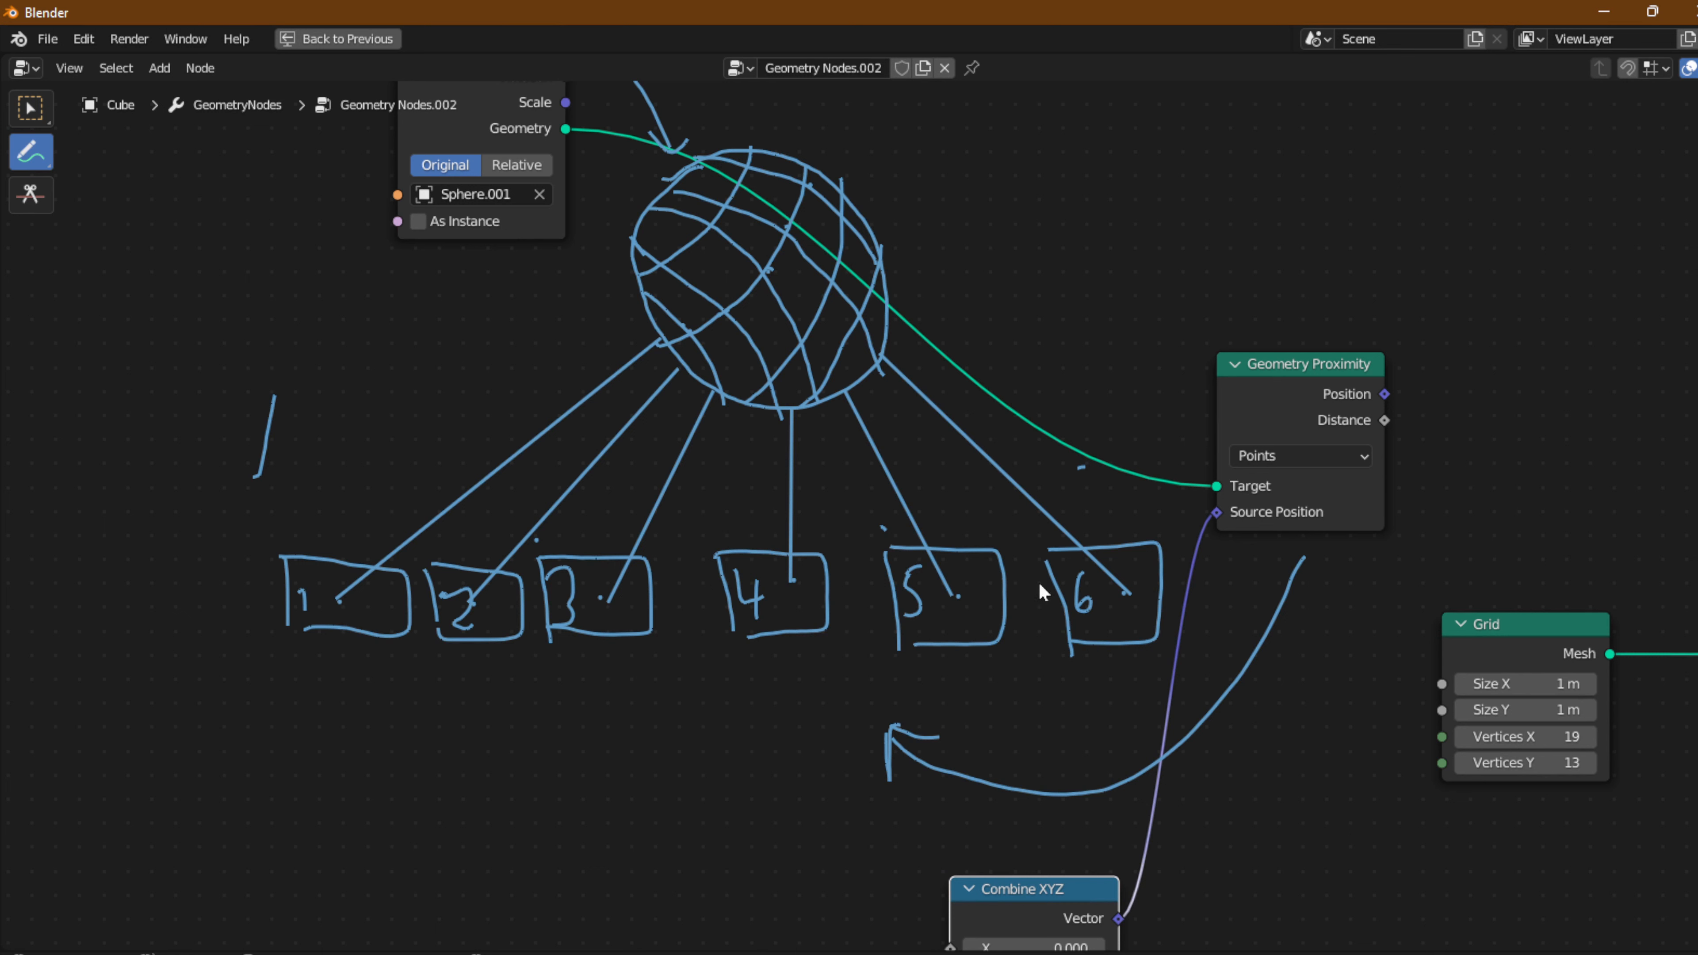
pyautogui.moveTo(269, 686); pyautogui.dragTo(286, 721)
pyautogui.moveTo(348, 664)
pyautogui.mouseDown()
pyautogui.moveTo(312, 715)
pyautogui.moveTo(448, 686)
pyautogui.moveTo(478, 748)
pyautogui.mouseUp()
pyautogui.moveTo(499, 707)
pyautogui.mouseDown()
pyautogui.moveTo(569, 723)
pyautogui.moveTo(595, 689)
pyautogui.moveTo(631, 683)
pyautogui.moveTo(625, 715)
pyautogui.moveTo(738, 742)
pyautogui.moveTo(764, 781)
pyautogui.mouseUp()
pyautogui.moveTo(779, 704); pyautogui.dragTo(780, 759)
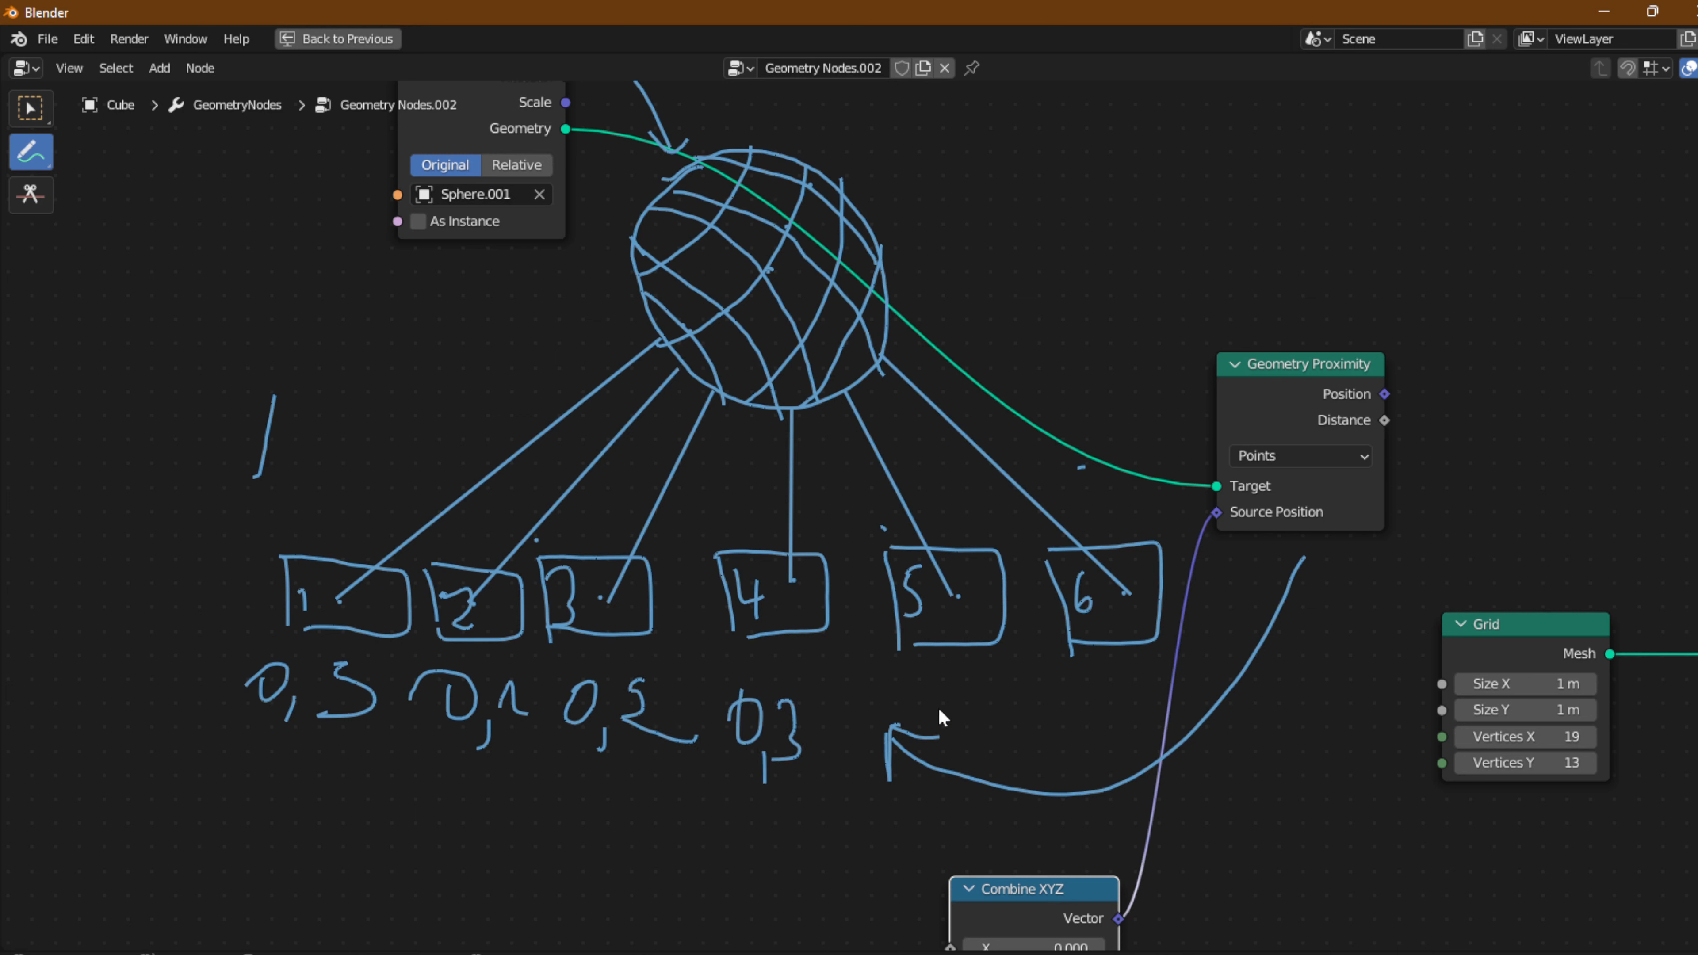
pyautogui.moveTo(926, 677)
pyautogui.mouseDown()
pyautogui.moveTo(916, 714)
pyautogui.moveTo(937, 681)
pyautogui.moveTo(951, 747)
pyautogui.mouseUp()
pyautogui.moveTo(1076, 678)
pyautogui.mouseDown()
pyautogui.moveTo(1126, 682)
pyautogui.moveTo(1084, 737)
pyautogui.mouseUp()
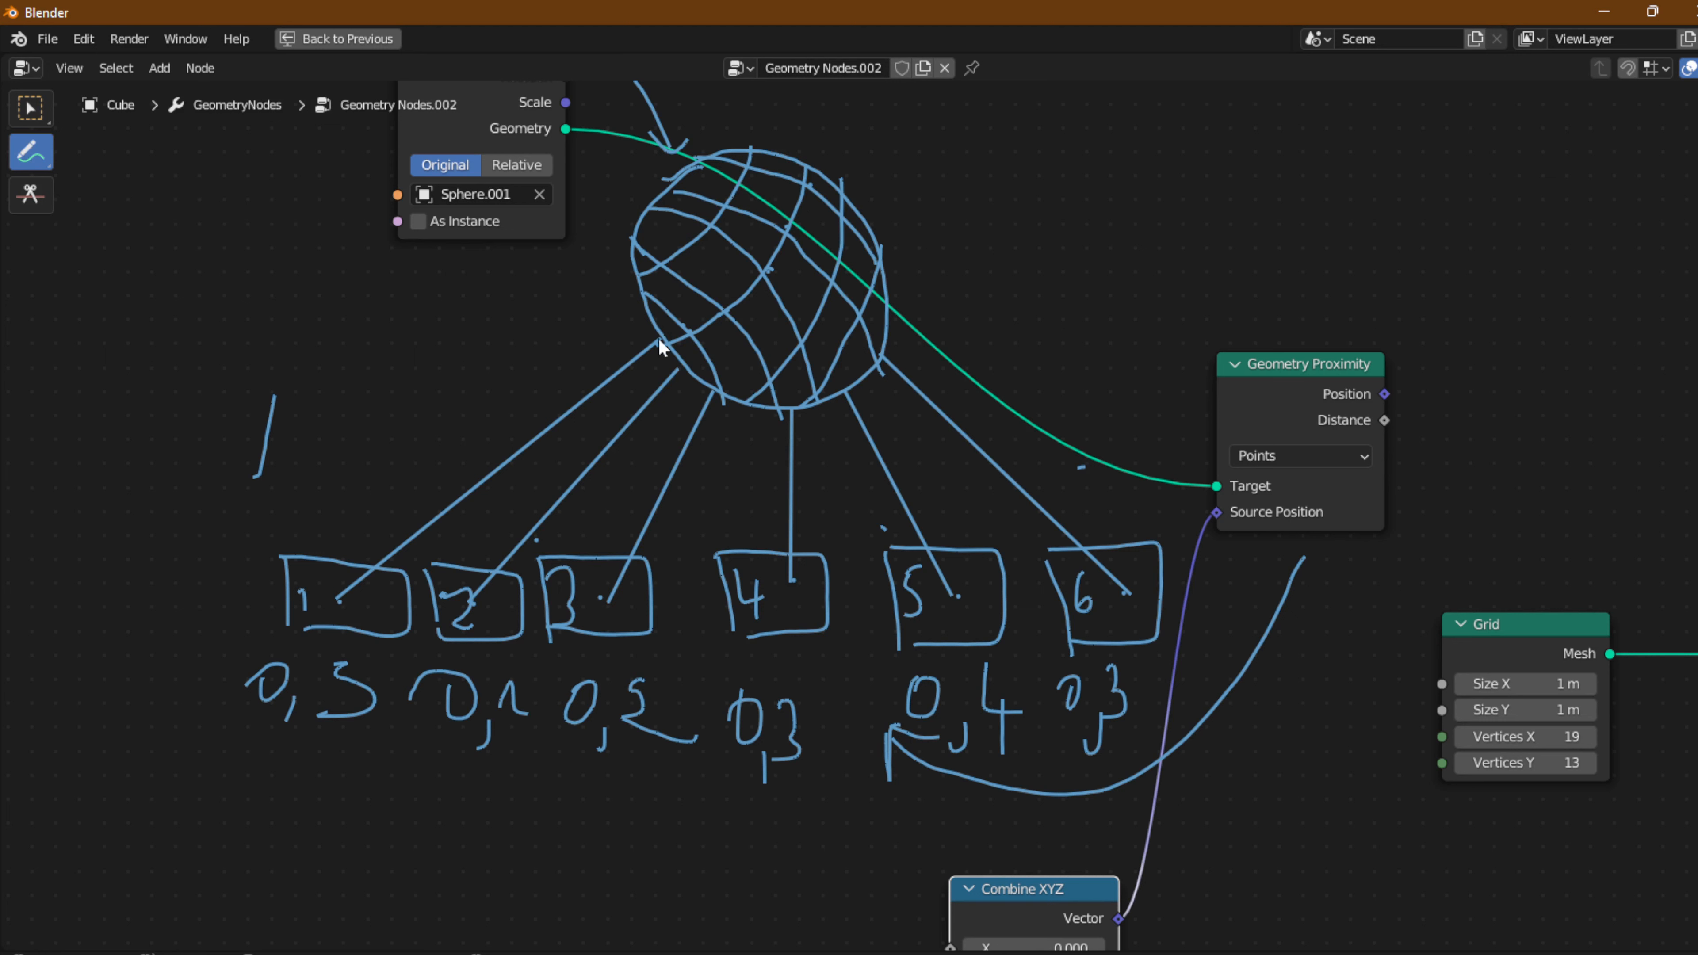
# Mark the points where the six straight lines meet the sketched sphere with small freehand circles.
pyautogui.moveTo(659, 339); pyautogui.dragTo(662, 344)
pyautogui.moveTo(677, 364)
pyautogui.mouseDown()
pyautogui.moveTo(776, 426)
pyautogui.moveTo(792, 403)
pyautogui.moveTo(784, 413)
pyautogui.moveTo(856, 396)
pyautogui.moveTo(840, 389)
pyautogui.moveTo(890, 345)
pyautogui.moveTo(868, 357)
pyautogui.moveTo(877, 380)
pyautogui.mouseUp()
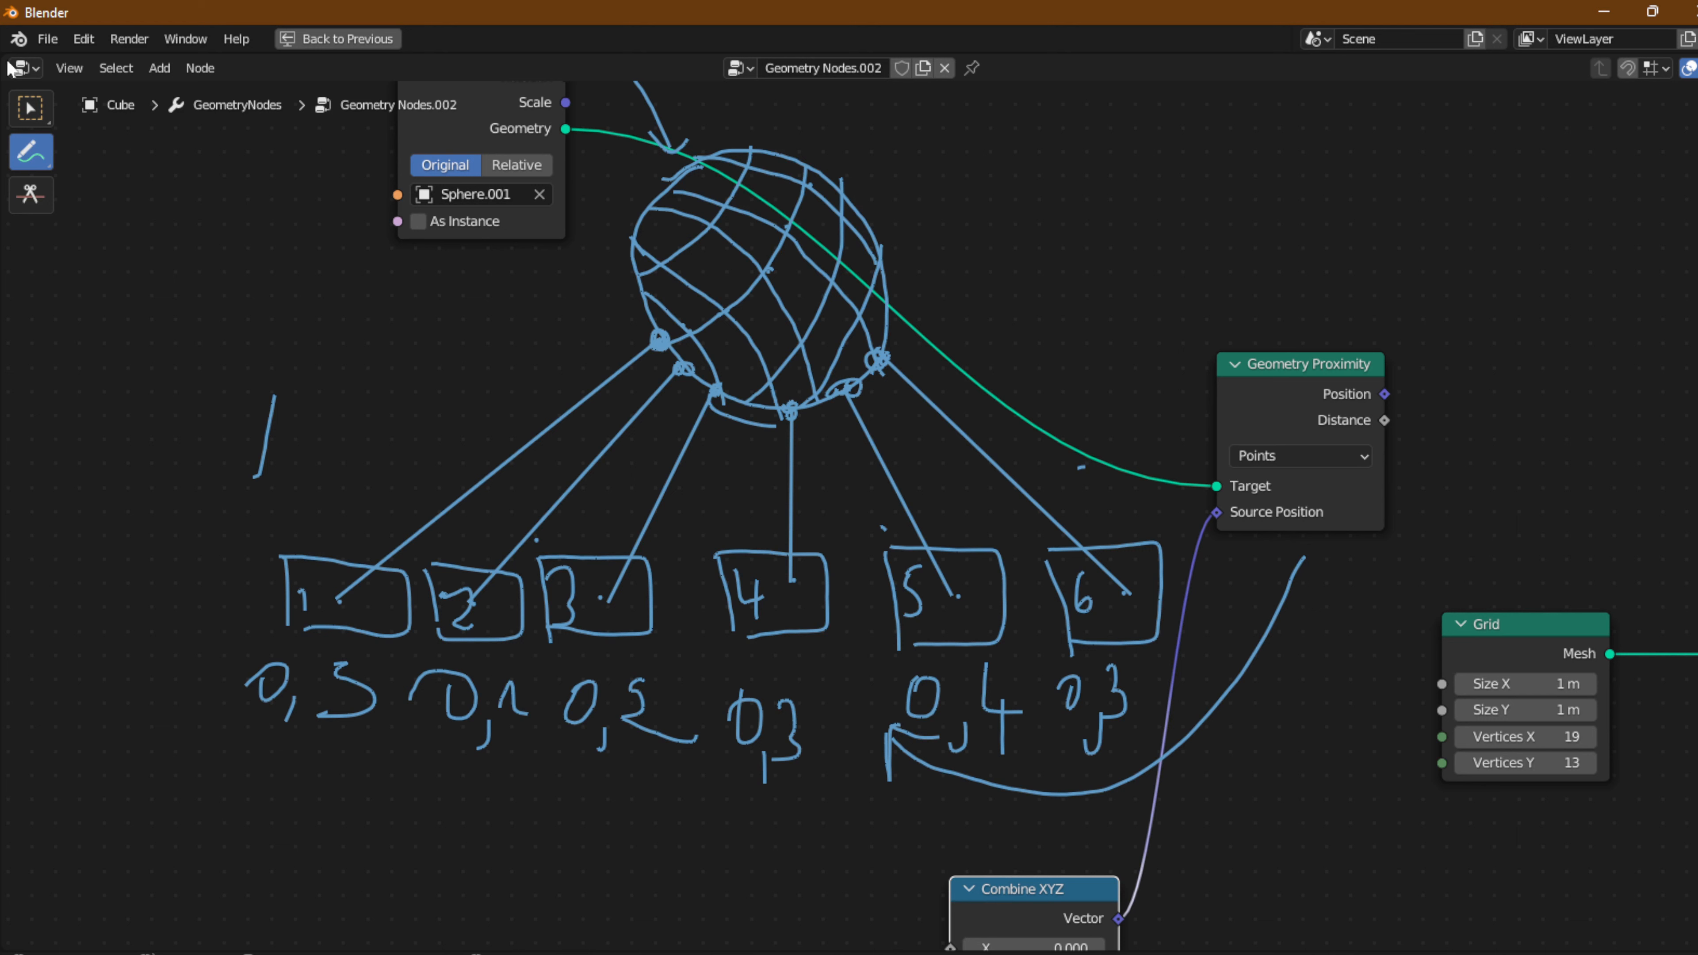
# Return to the selection tool and move the Geometry Proximity, Object Info and Combine XYZ nodes closer to the Grid node.
pyautogui.click(30, 105)
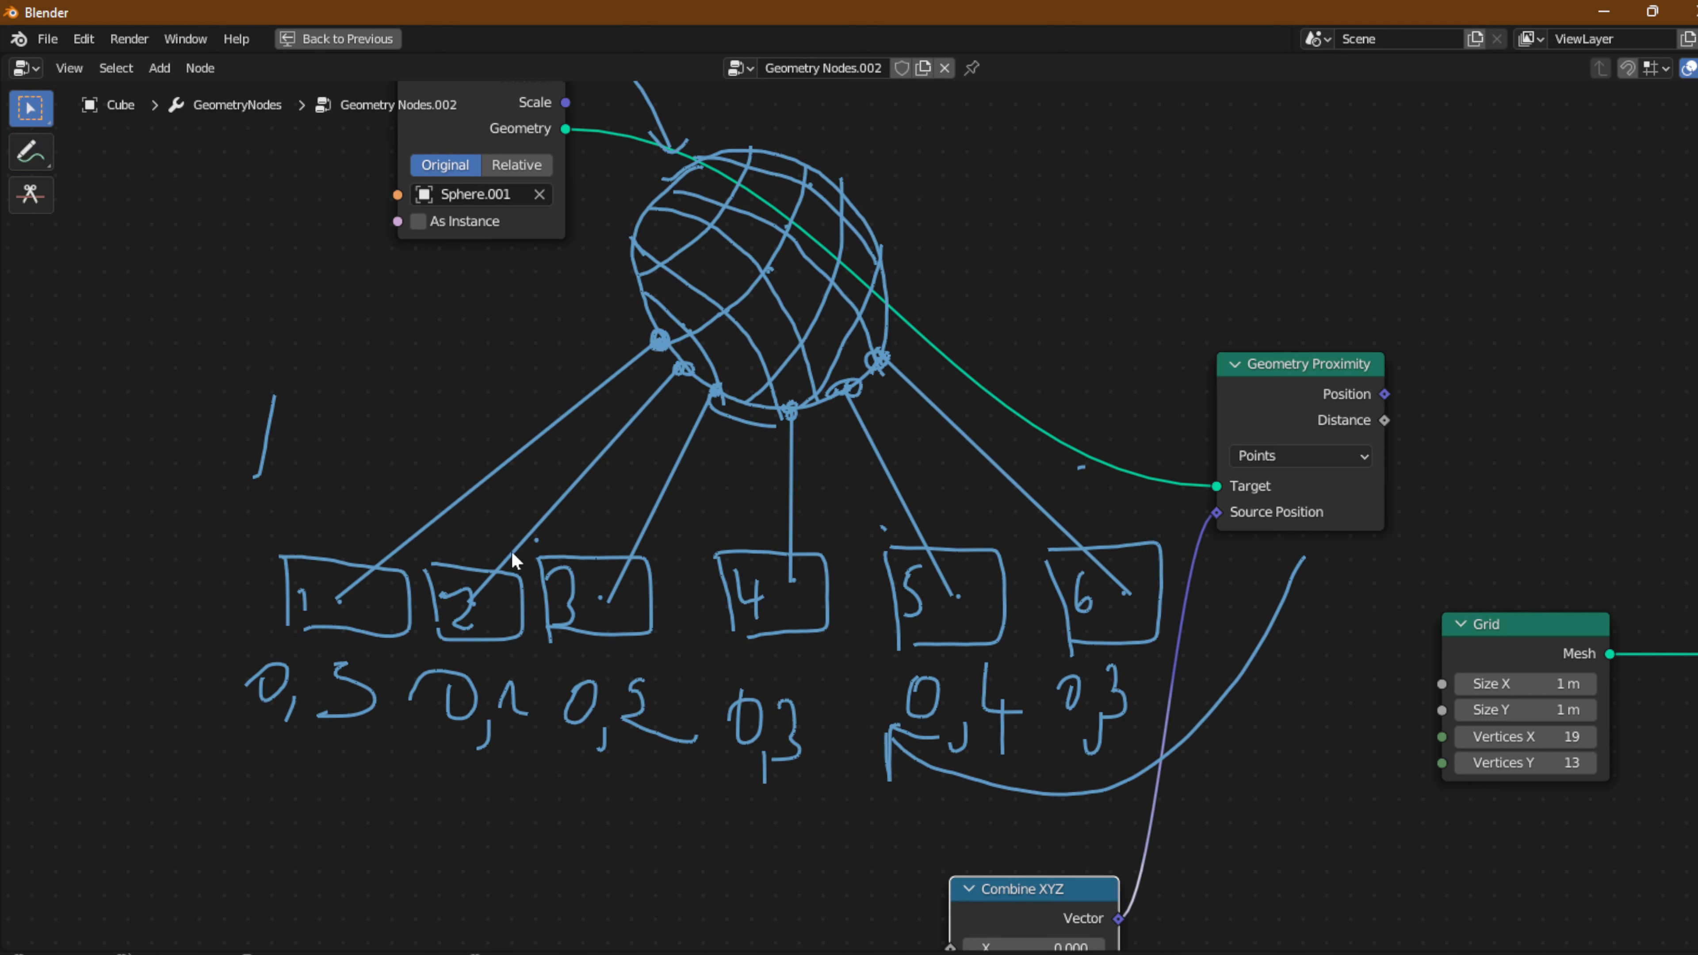
pyautogui.click(1309, 443)
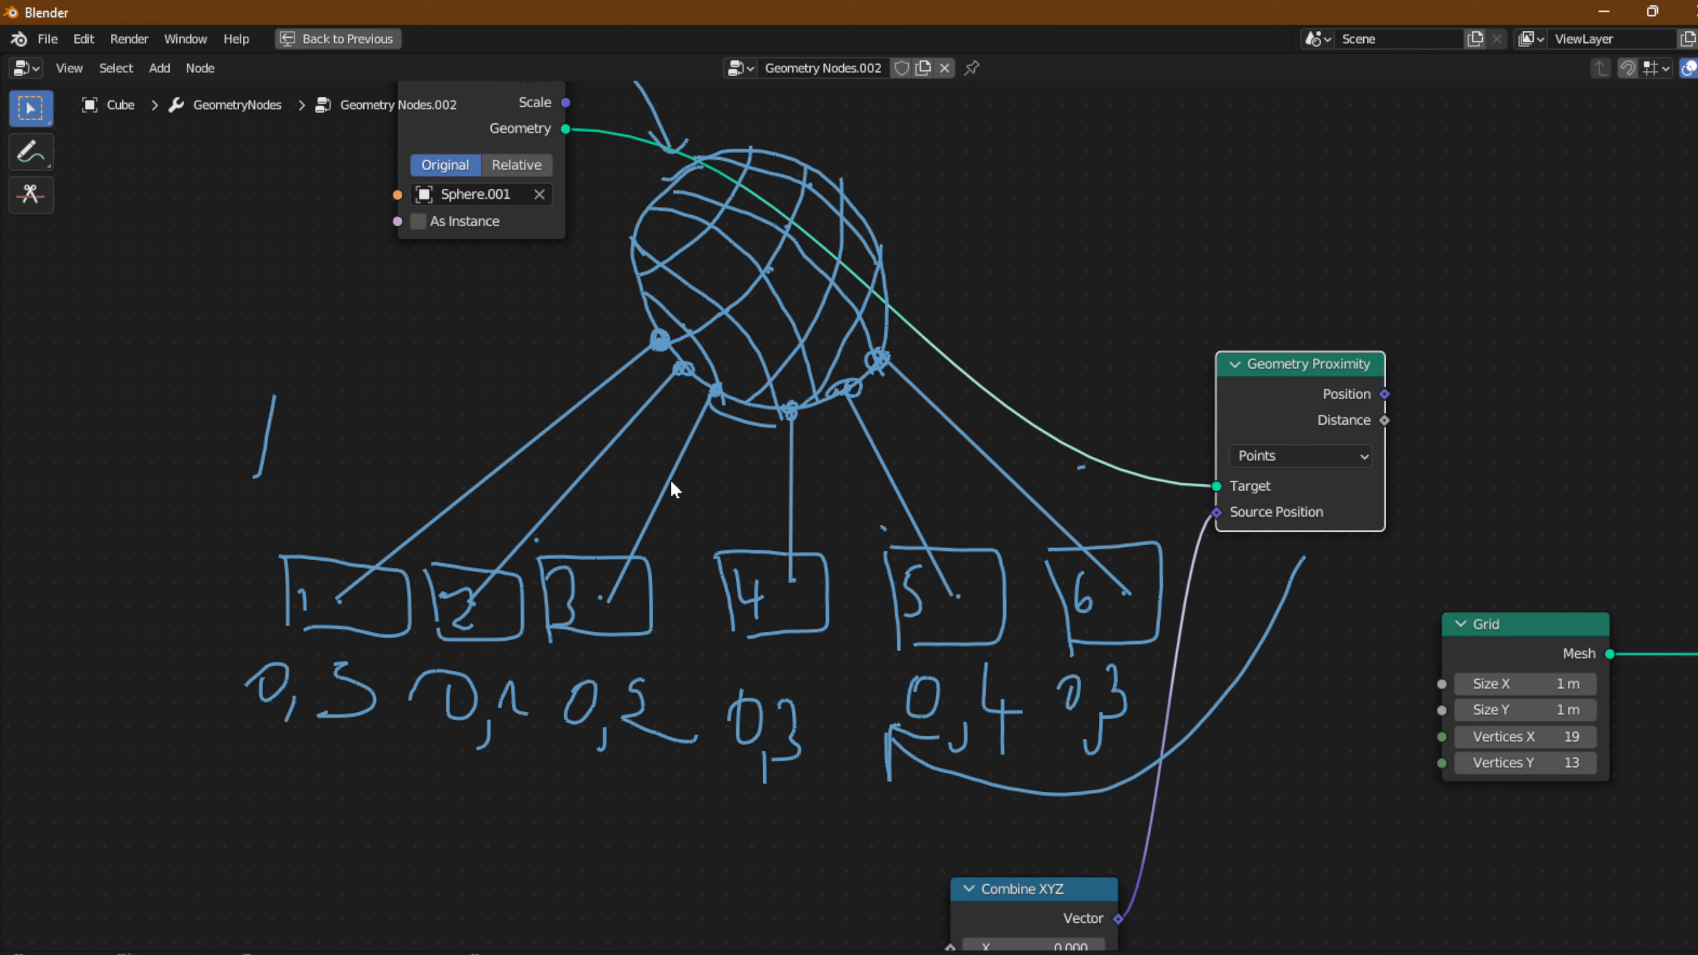
pyautogui.hotkey('ctrl', 'space')
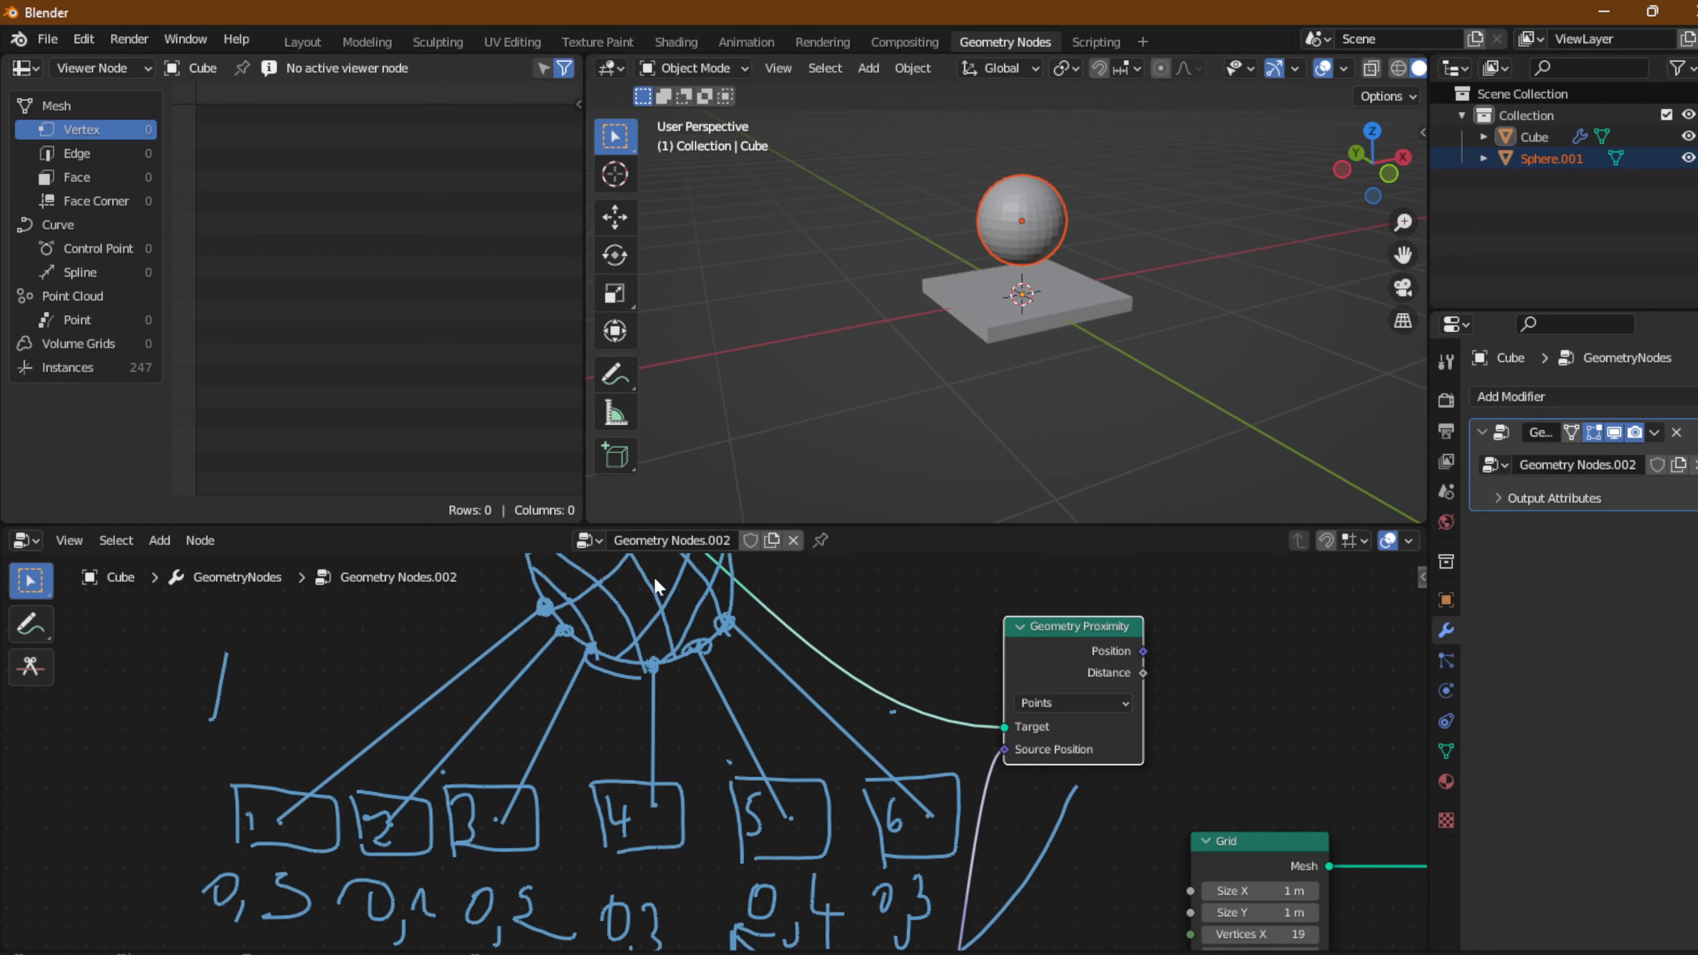
pyautogui.hotkey('ctrl', 'space')
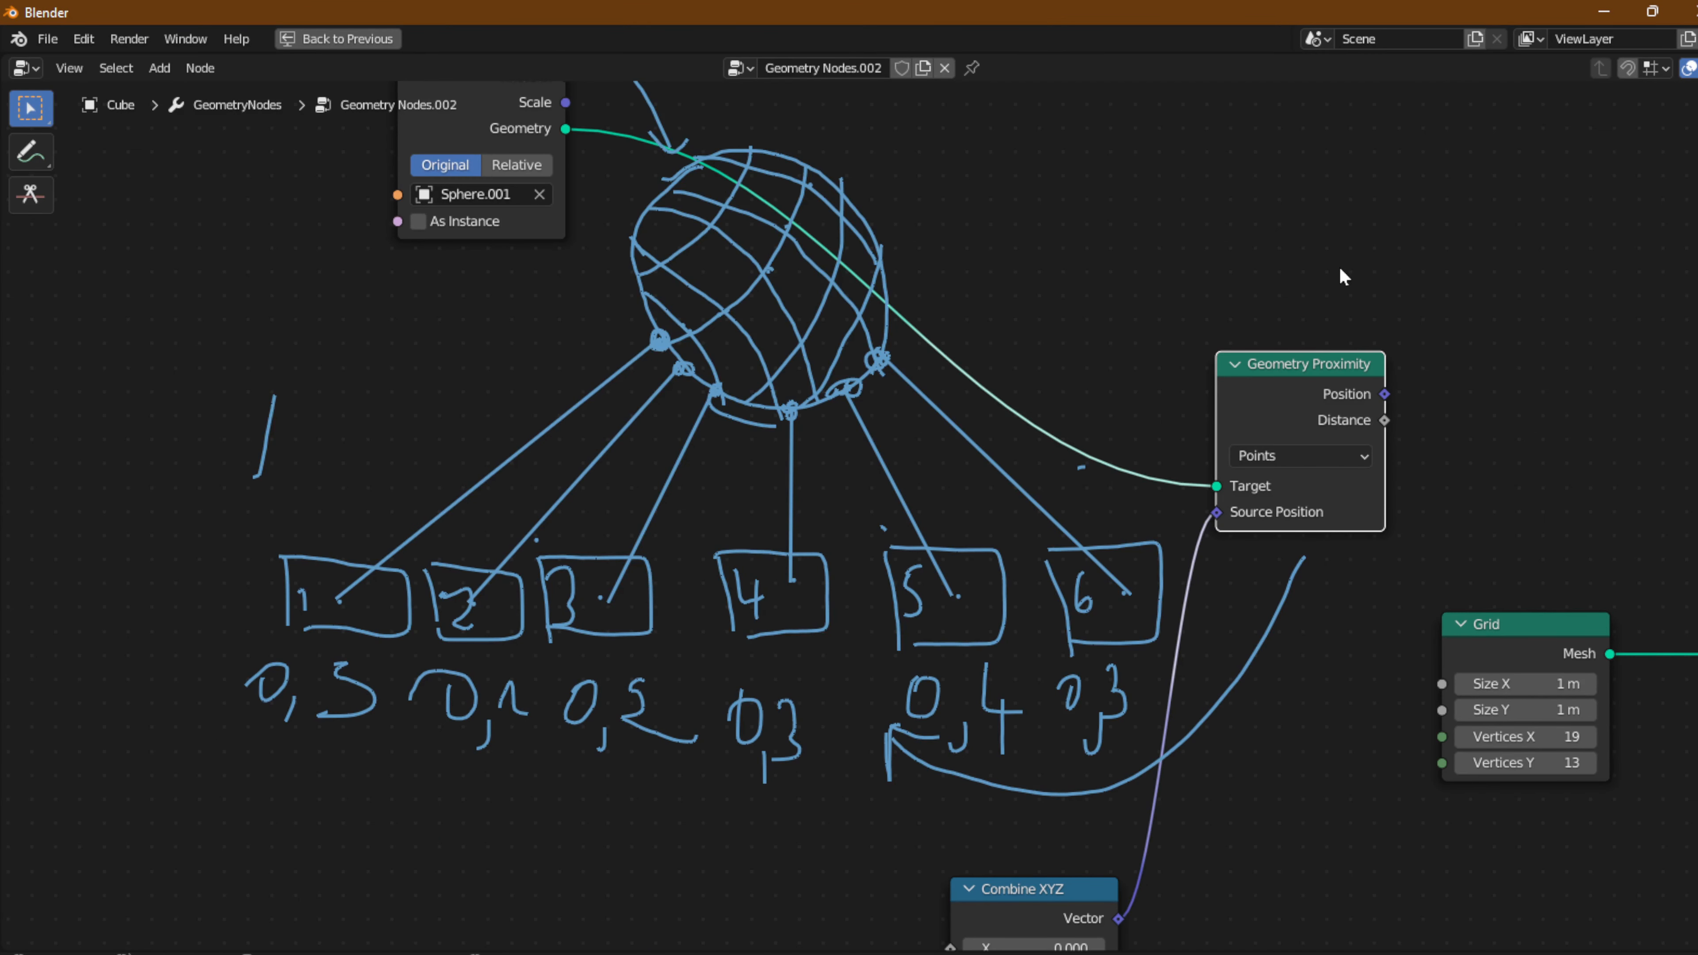
pyautogui.moveTo(1290, 412); pyautogui.dragTo(1427, 412)
pyautogui.moveTo(454, 134); pyautogui.dragTo(1066, 218)
pyautogui.moveTo(1293, 695); pyautogui.dragTo(765, 628, button='middle')
pyautogui.moveTo(508, 816); pyautogui.dragTo(710, 567)
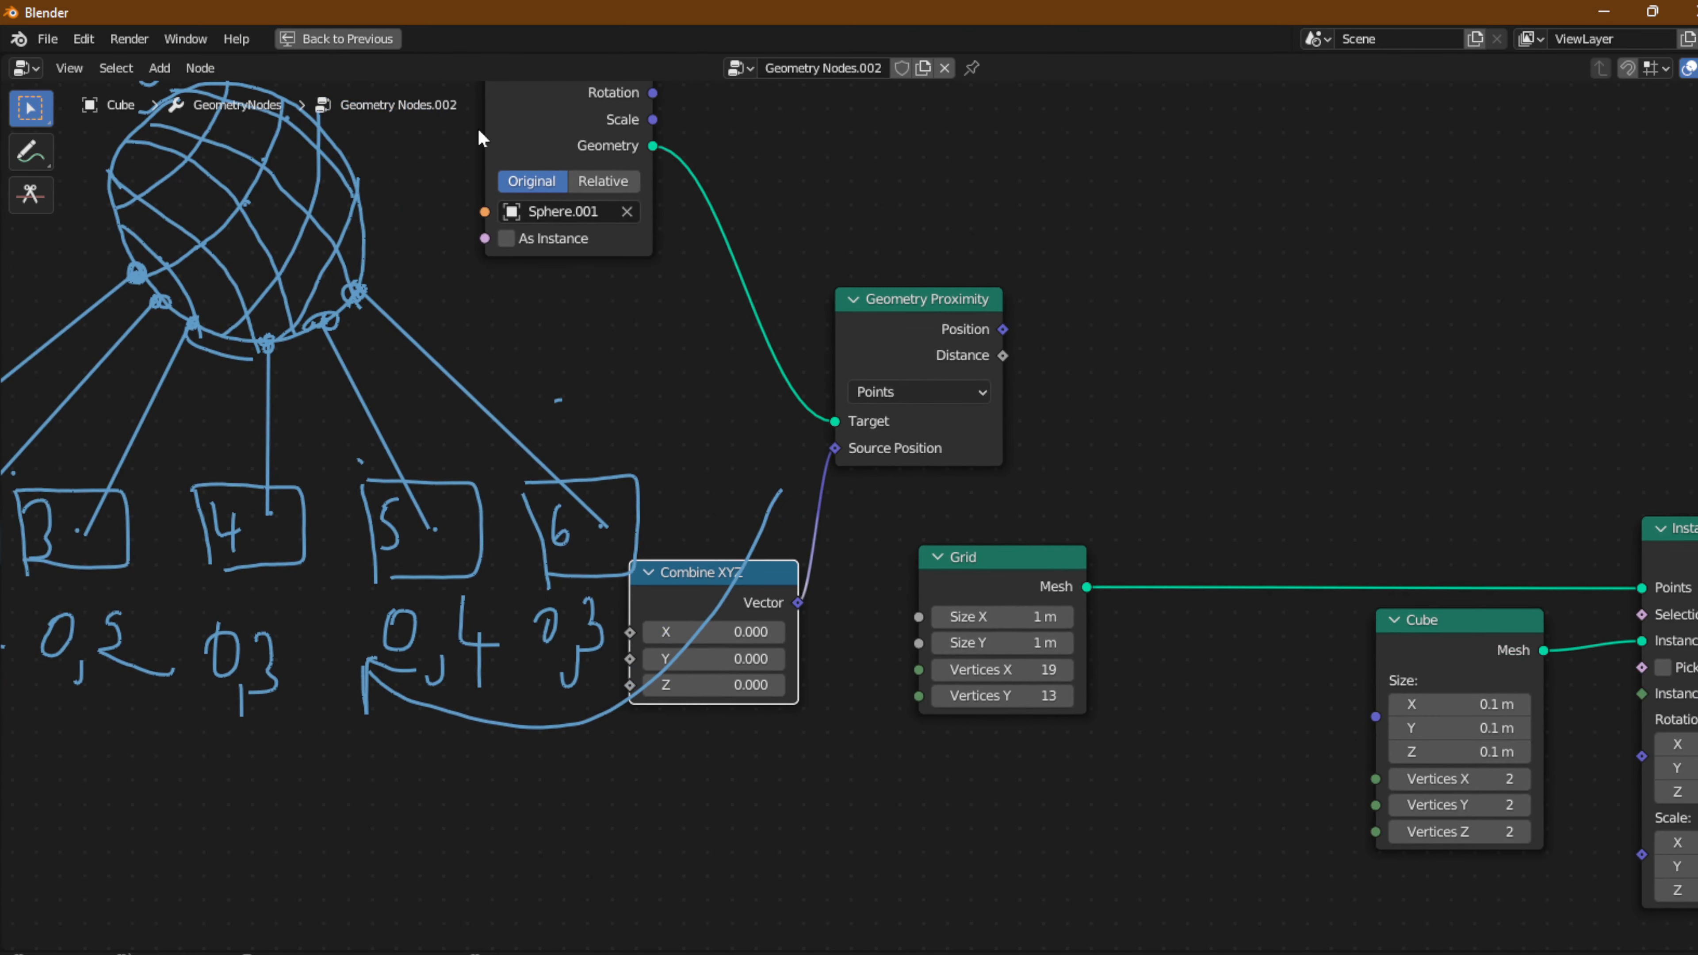
pyautogui.moveTo(913, 337); pyautogui.dragTo(1003, 335)
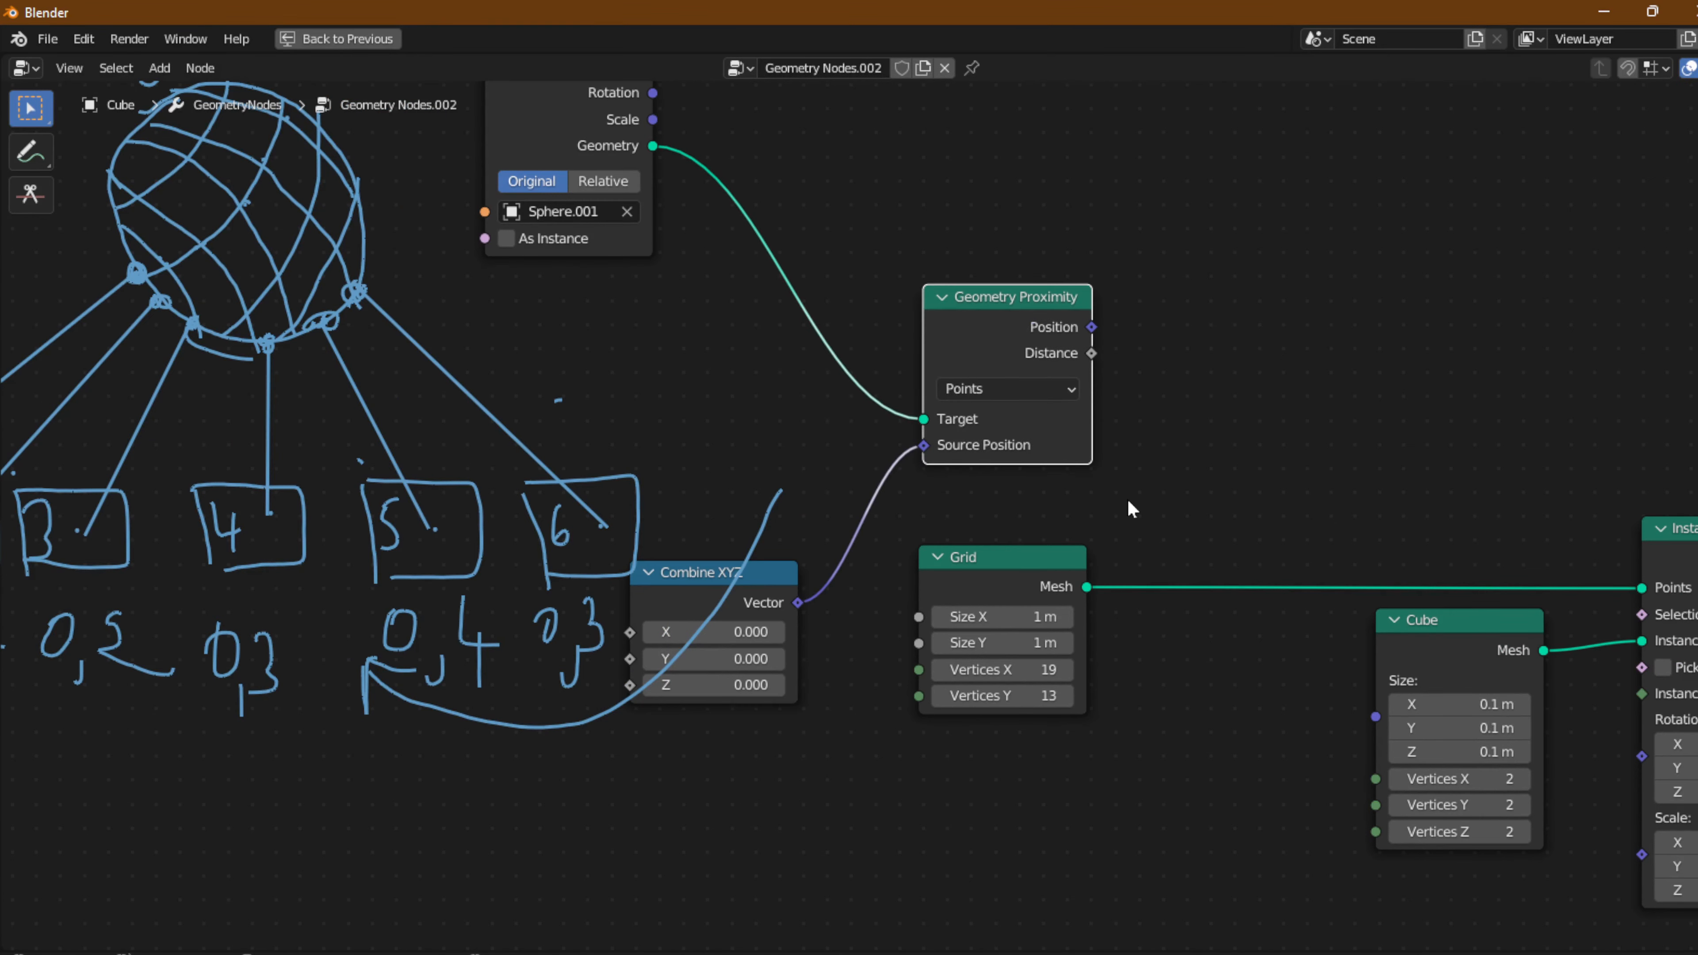
# Set the Instance on Points scale to X 2.600, Y 4.000 and Z 3.200.
pyautogui.moveTo(1221, 645); pyautogui.dragTo(1084, 542, button='middle')
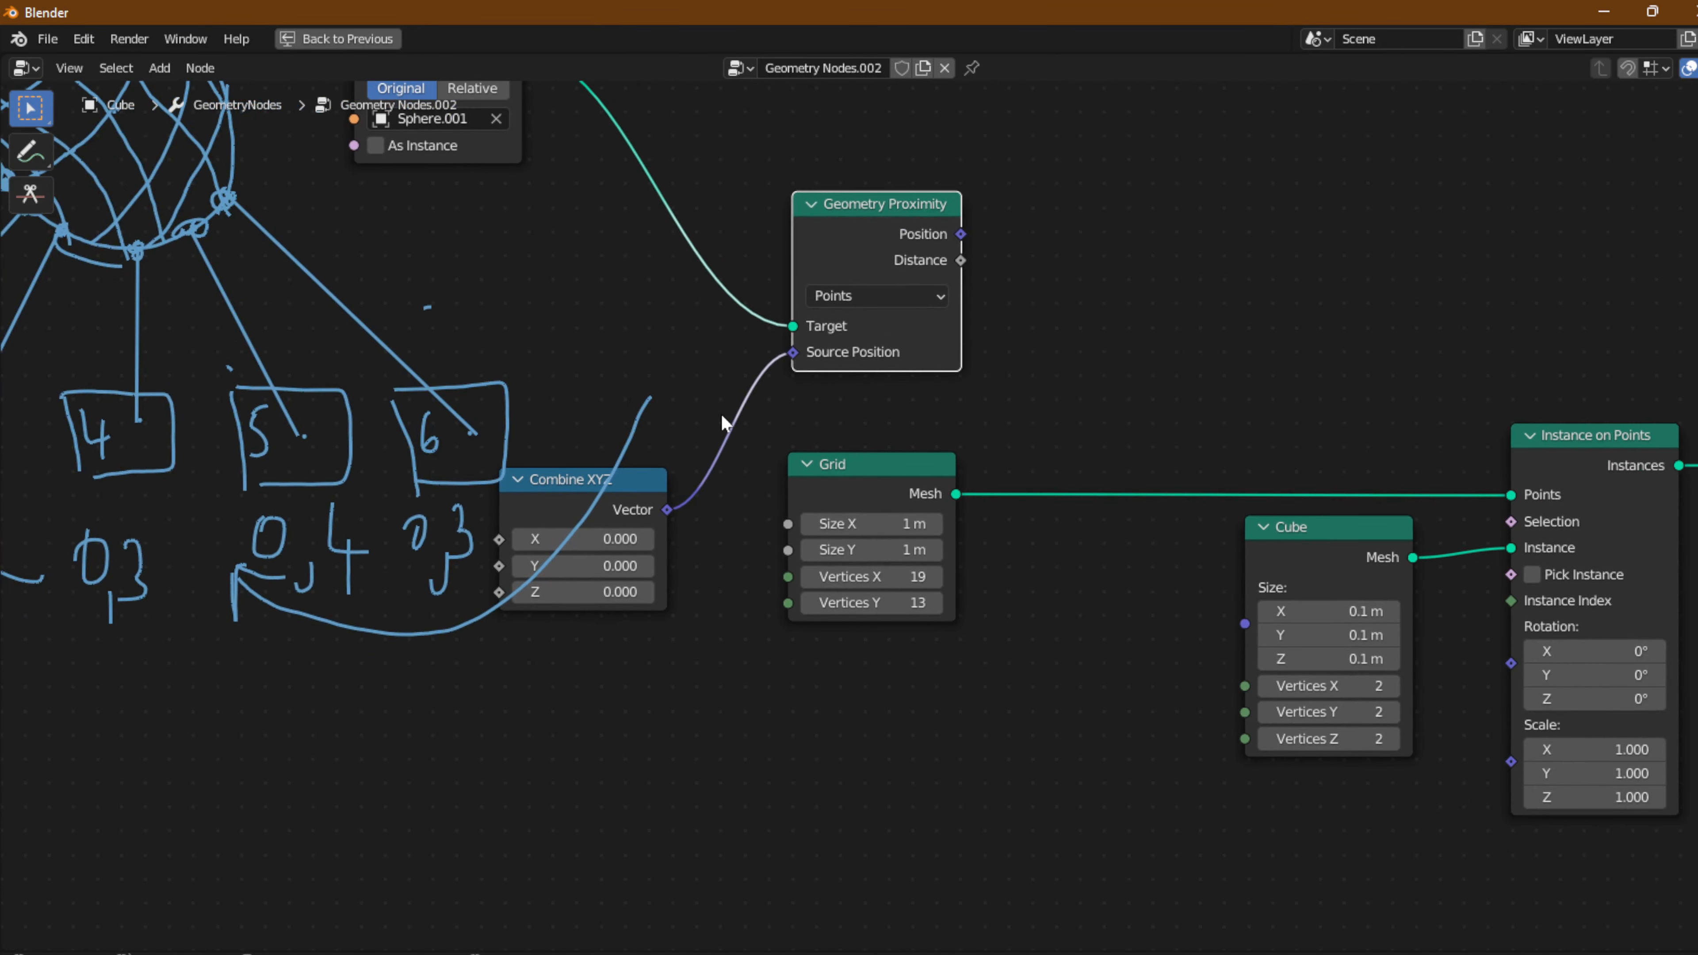
pyautogui.moveTo(720, 417); pyautogui.dragTo(1228, 389, button='middle')
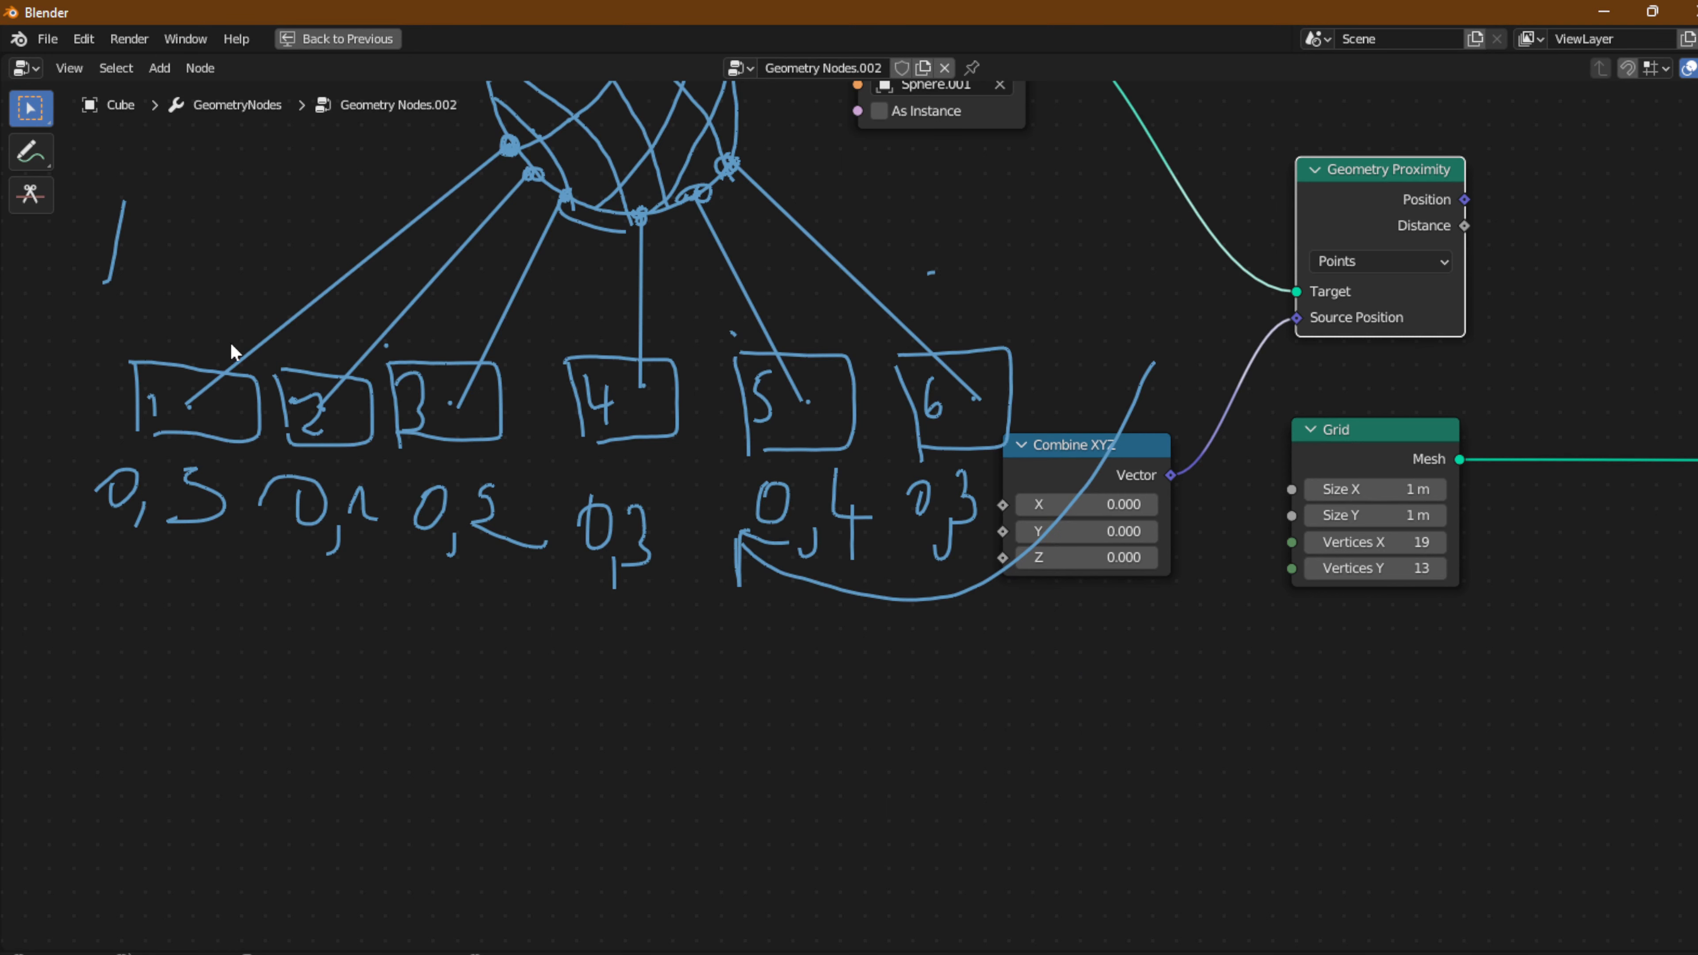
pyautogui.moveTo(1026, 885); pyautogui.dragTo(702, 733, button='middle')
pyautogui.moveTo(1314, 681); pyautogui.dragTo(968, 709, button='middle')
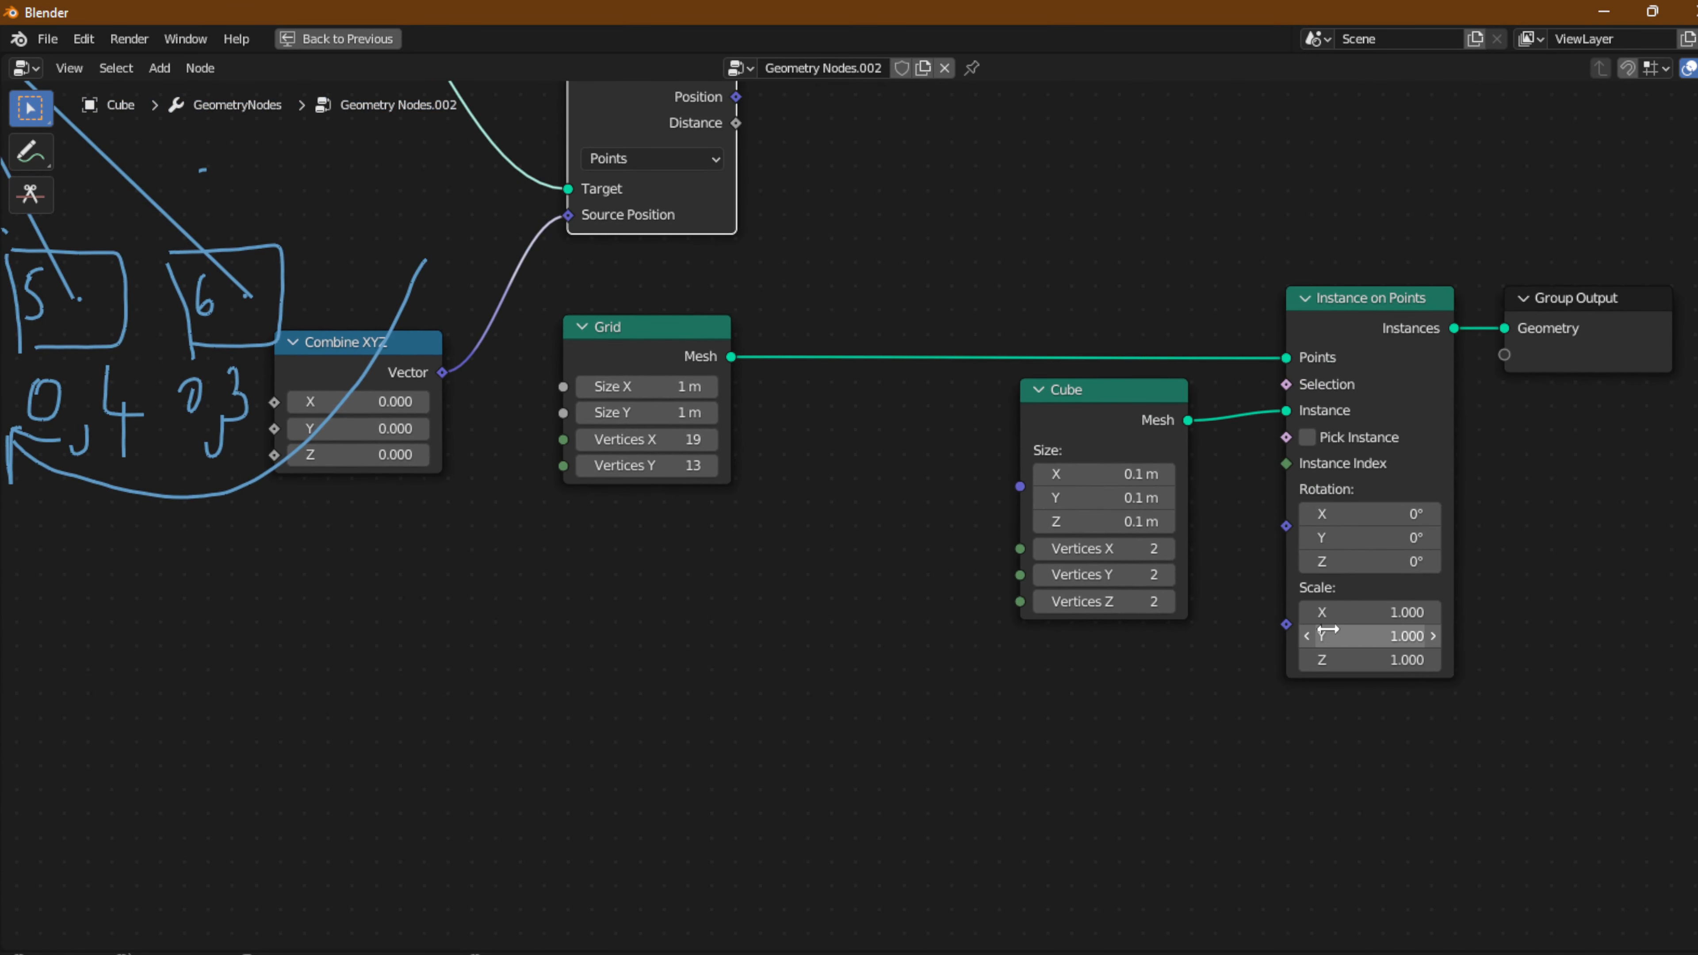
pyautogui.hotkey('ctrl', 'space')
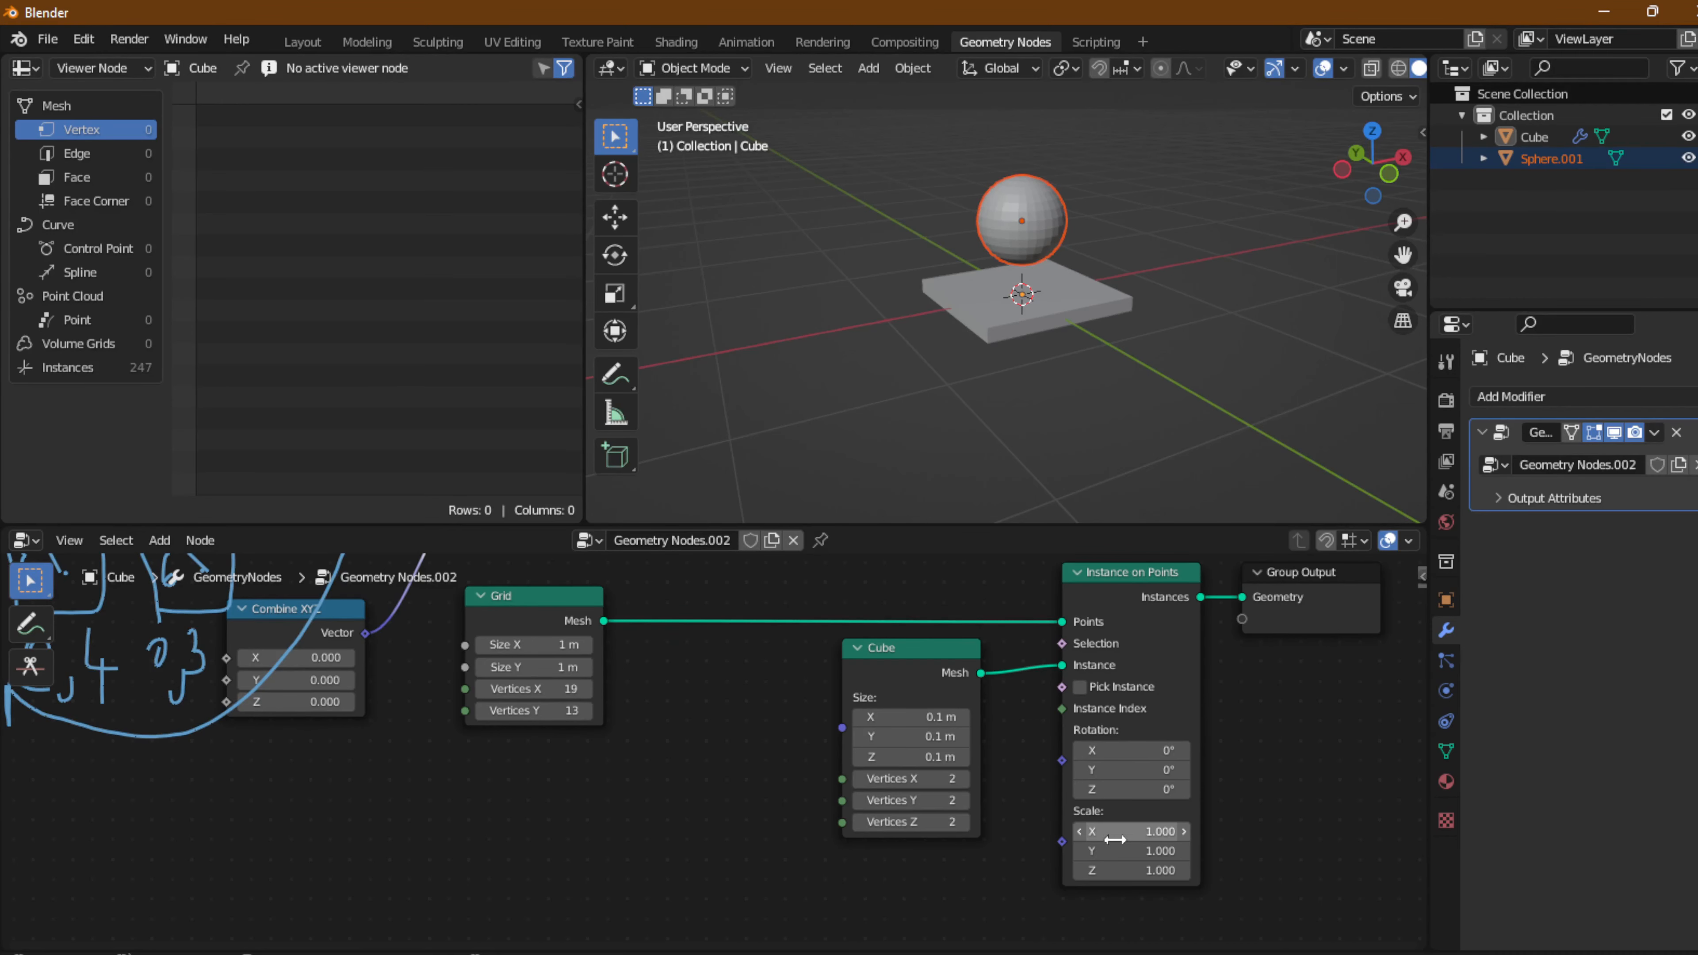
pyautogui.moveTo(1106, 832); pyautogui.dragTo(1176, 850)
pyautogui.moveTo(1109, 871); pyautogui.dragTo(1180, 870)
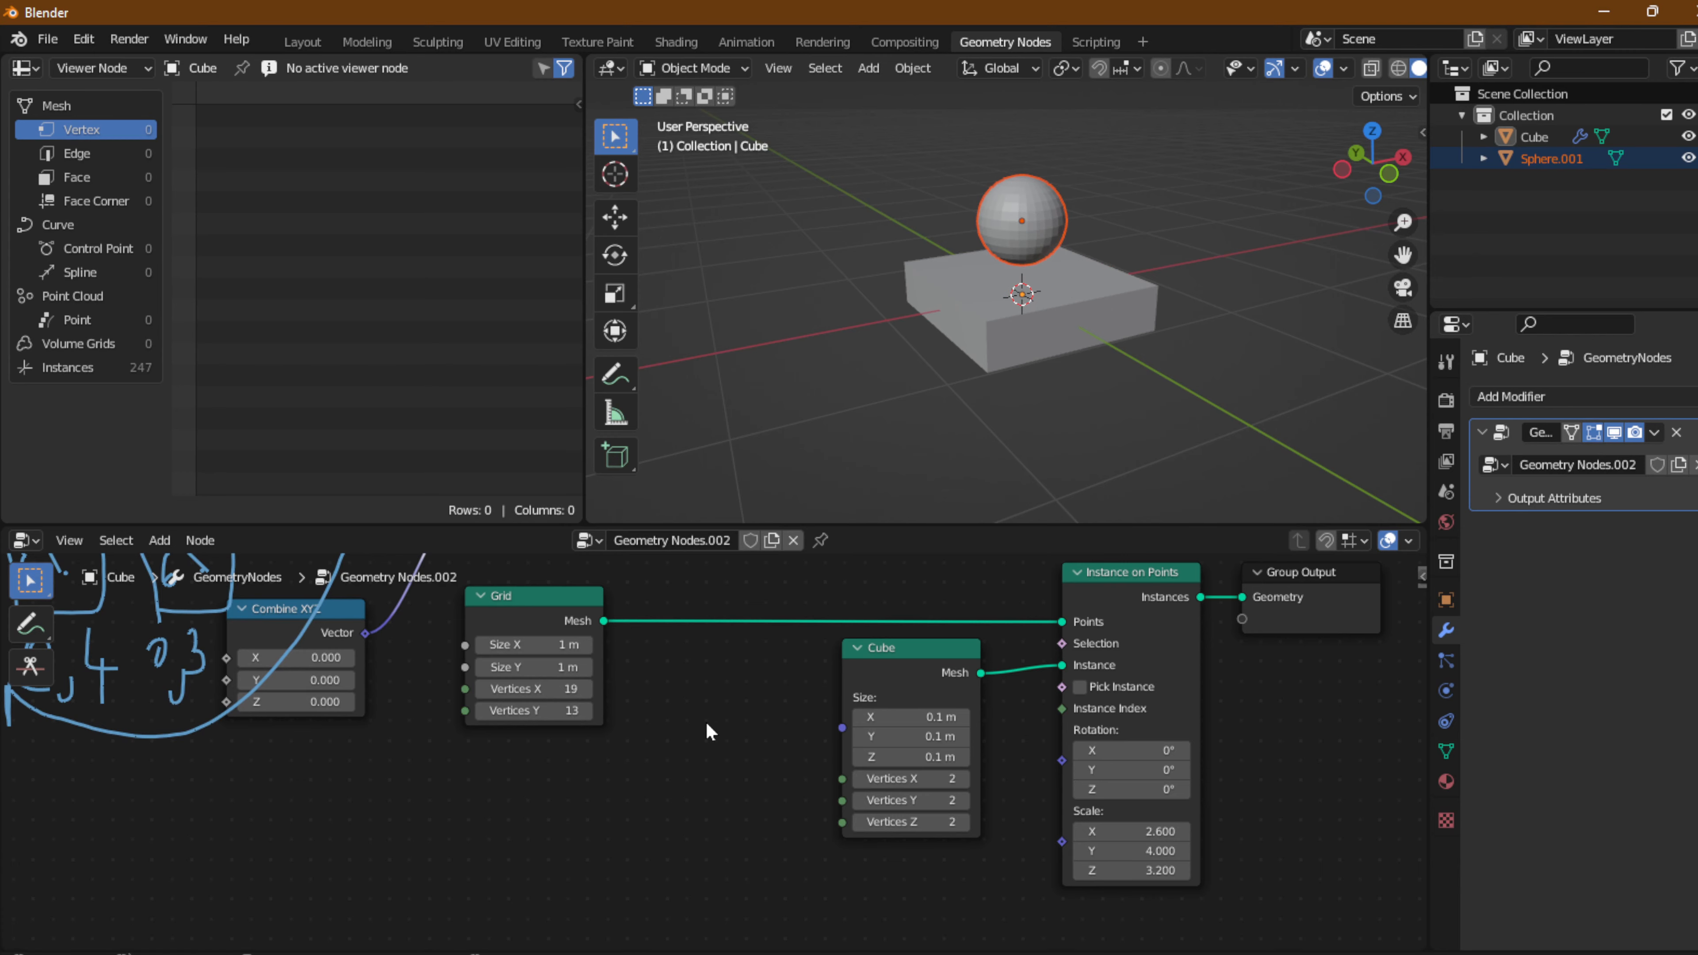
# Shift all nodes of the tree to the right so they no longer overlap the annotation sketch.
pyautogui.moveTo(636, 725)
pyautogui.mouseDown(button='middle')
pyautogui.moveTo(776, 763)
pyautogui.moveTo(1322, 805)
pyautogui.mouseUp(button='middle')
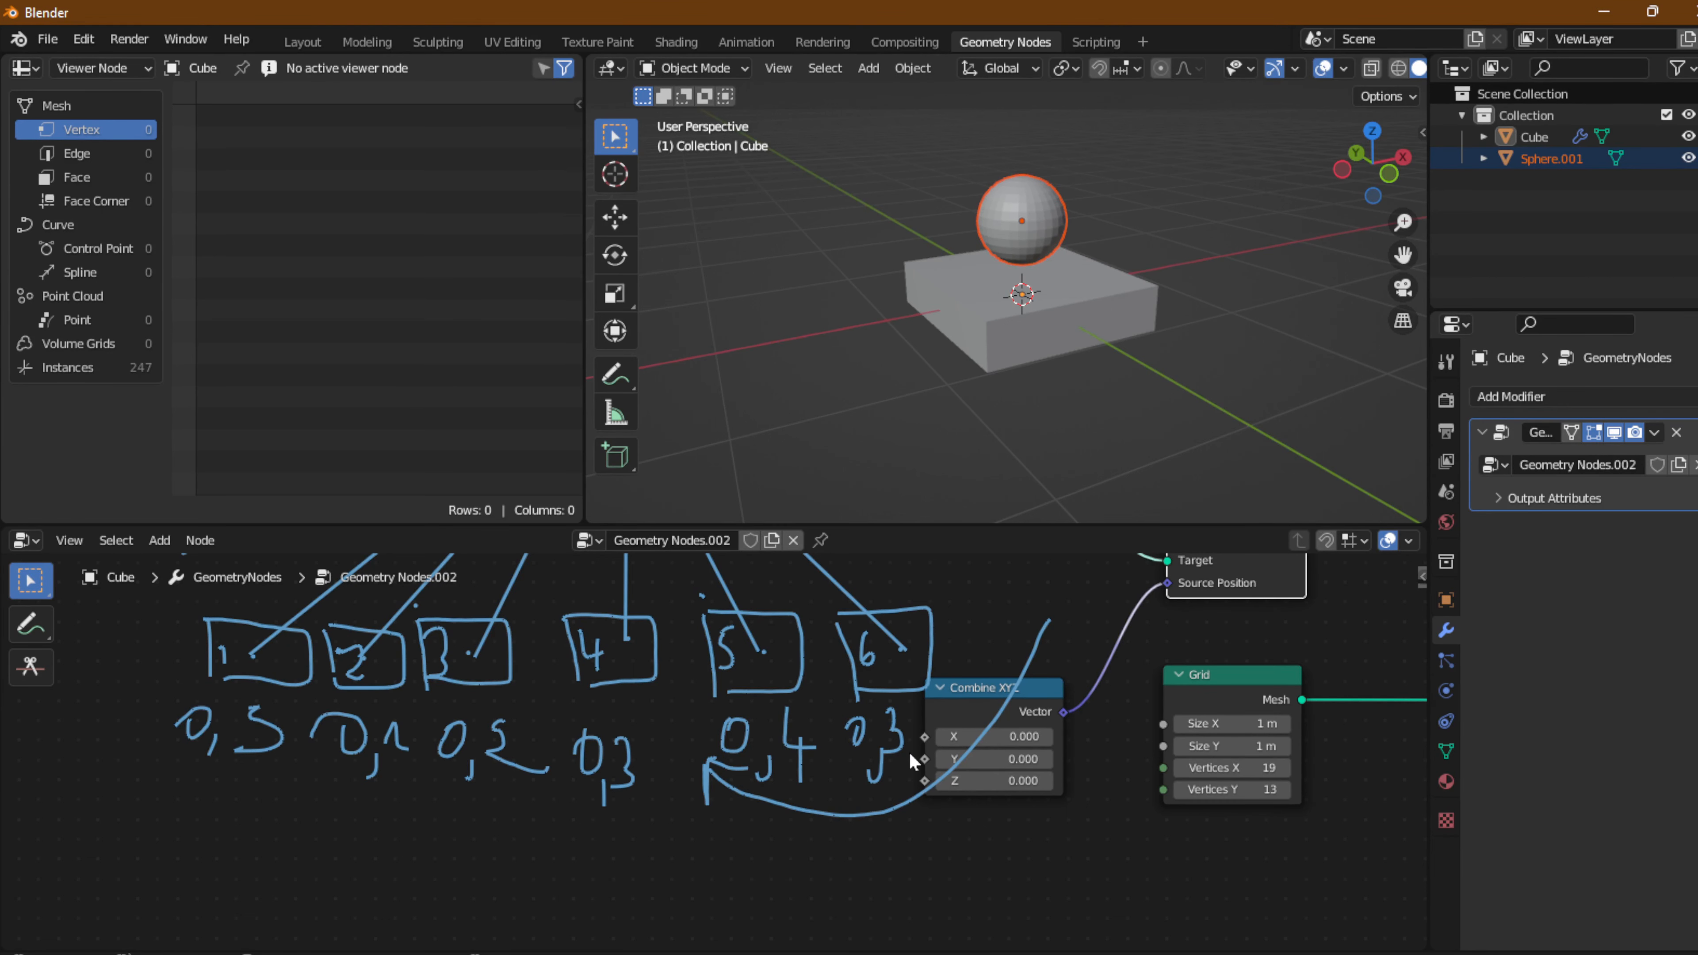
pyautogui.moveTo(912, 762); pyautogui.dragTo(388, 756, button='middle')
pyautogui.moveTo(851, 776); pyautogui.dragTo(682, 844, button='middle')
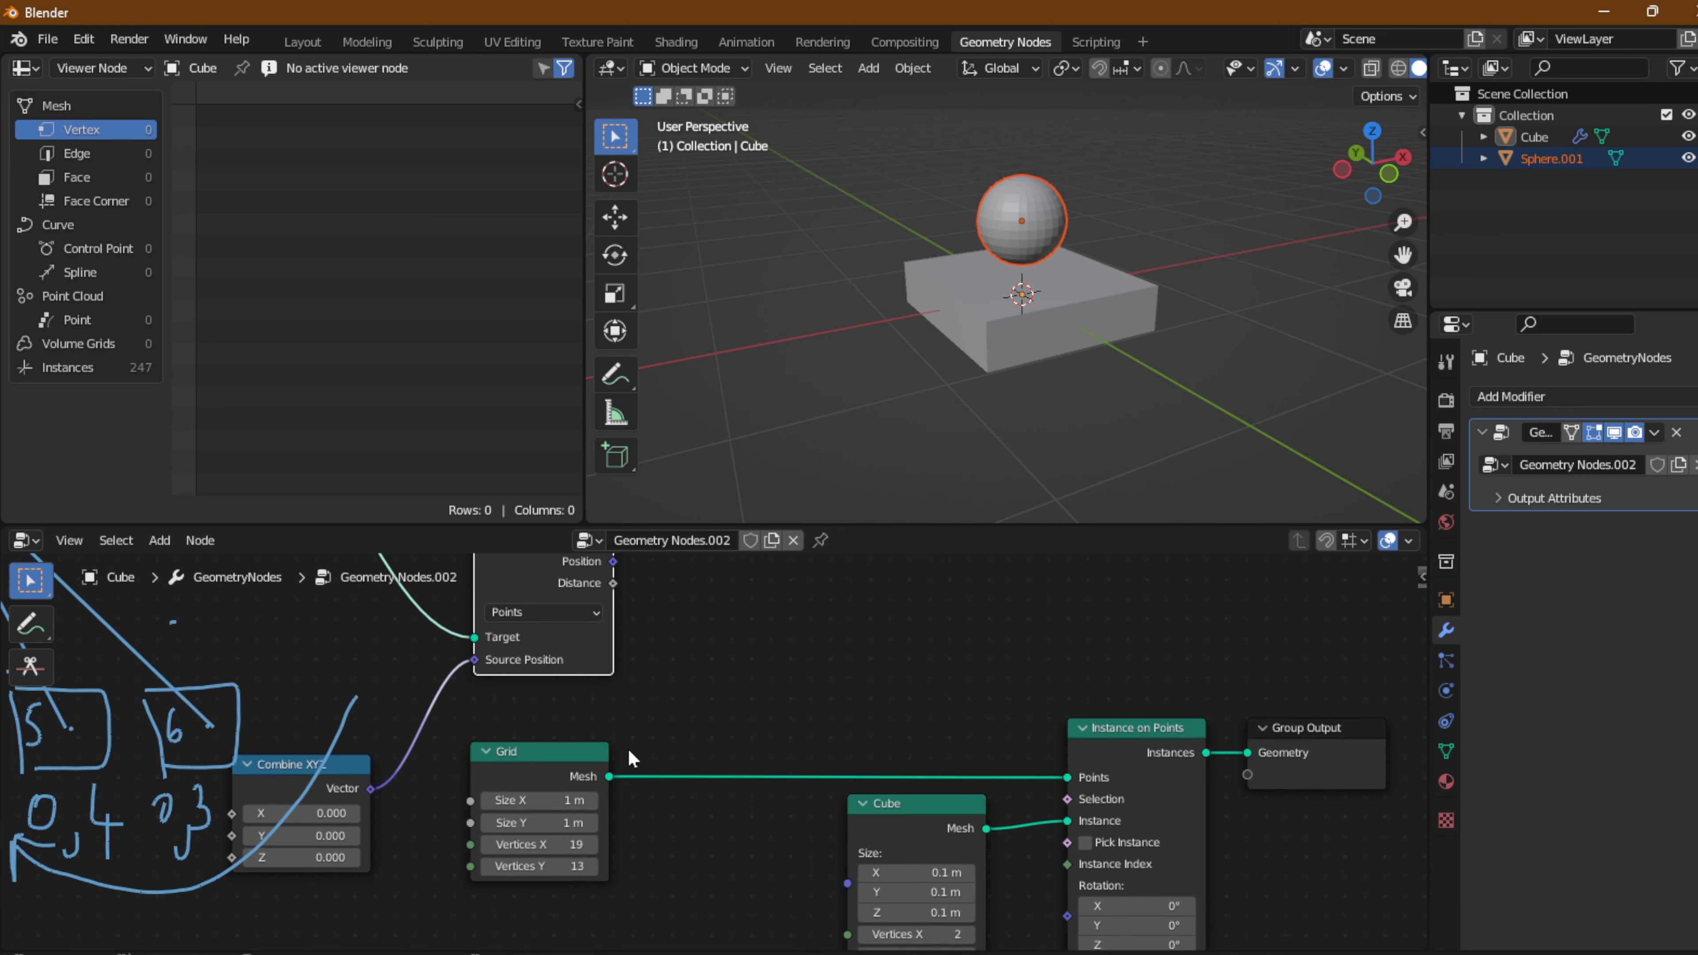
pyautogui.scroll(-7, 629, 747)
pyautogui.moveTo(652, 711); pyautogui.dragTo(669, 753, button='middle')
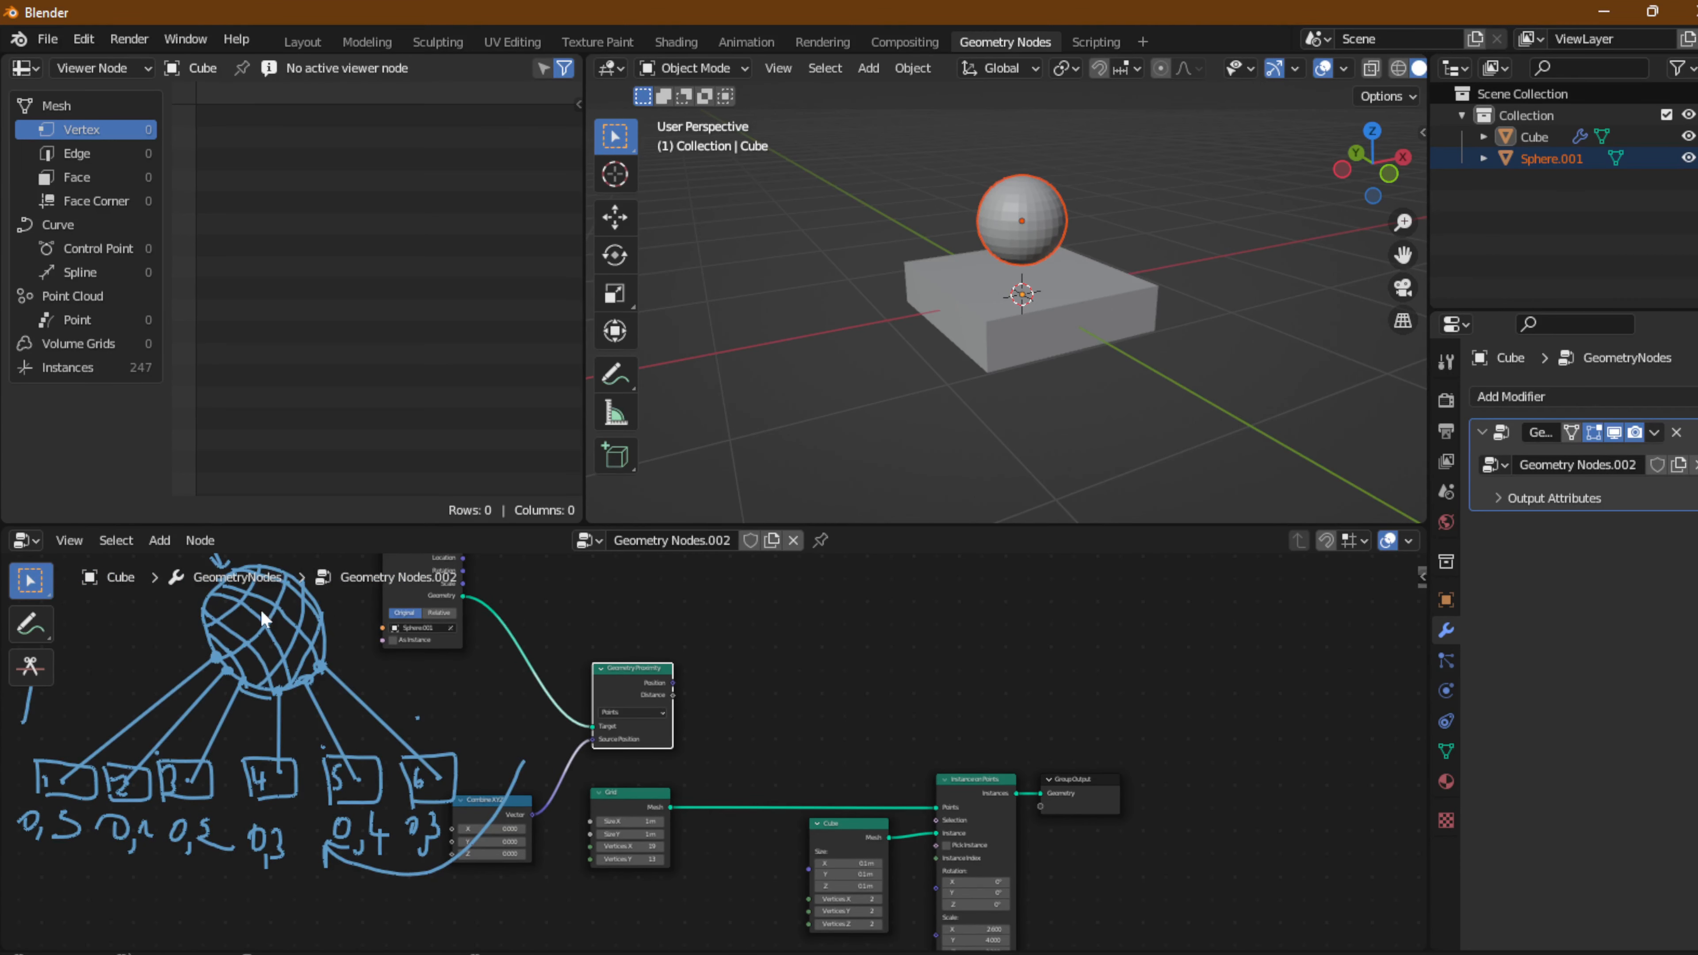
pyautogui.moveTo(424, 604); pyautogui.dragTo(489, 620)
pyautogui.moveTo(515, 806); pyautogui.dragTo(521, 803)
pyautogui.moveTo(387, 573); pyautogui.dragTo(1077, 921)
pyautogui.moveTo(702, 747); pyautogui.dragTo(889, 779)
pyautogui.moveTo(414, 587); pyautogui.dragTo(1135, 847)
pyautogui.click(942, 749)
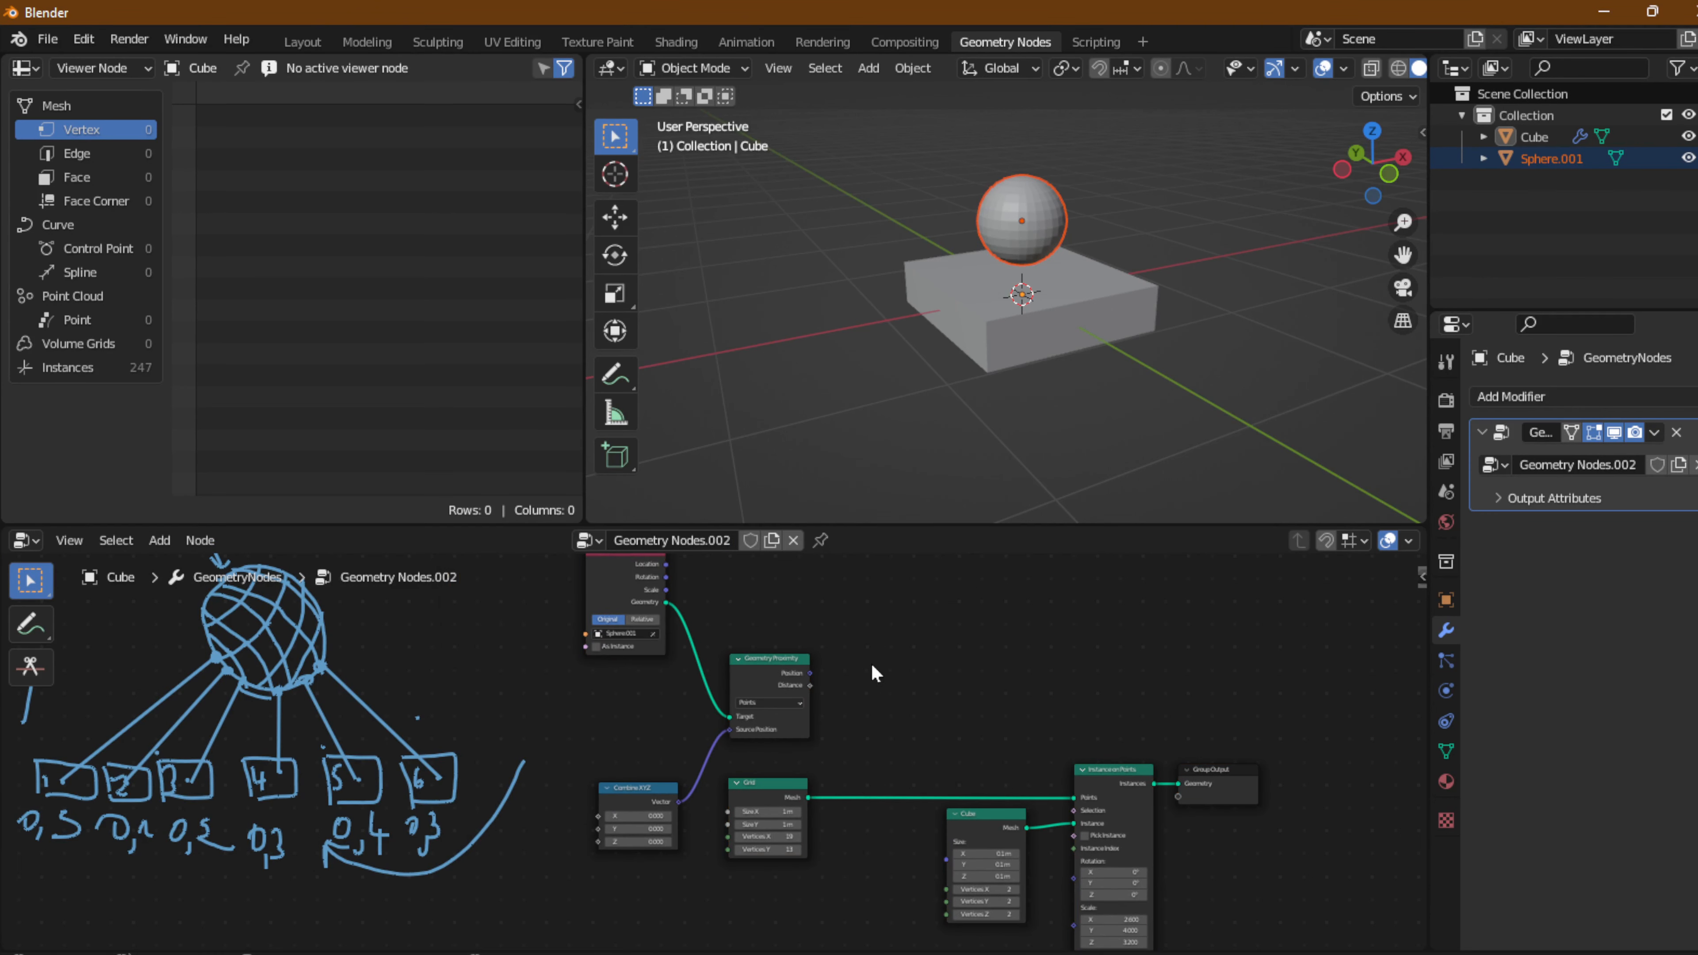
# Connect the Geometry Proximity node's Distance output to the Scale input of Instance on Points.
pyautogui.scroll(3, 874, 765)
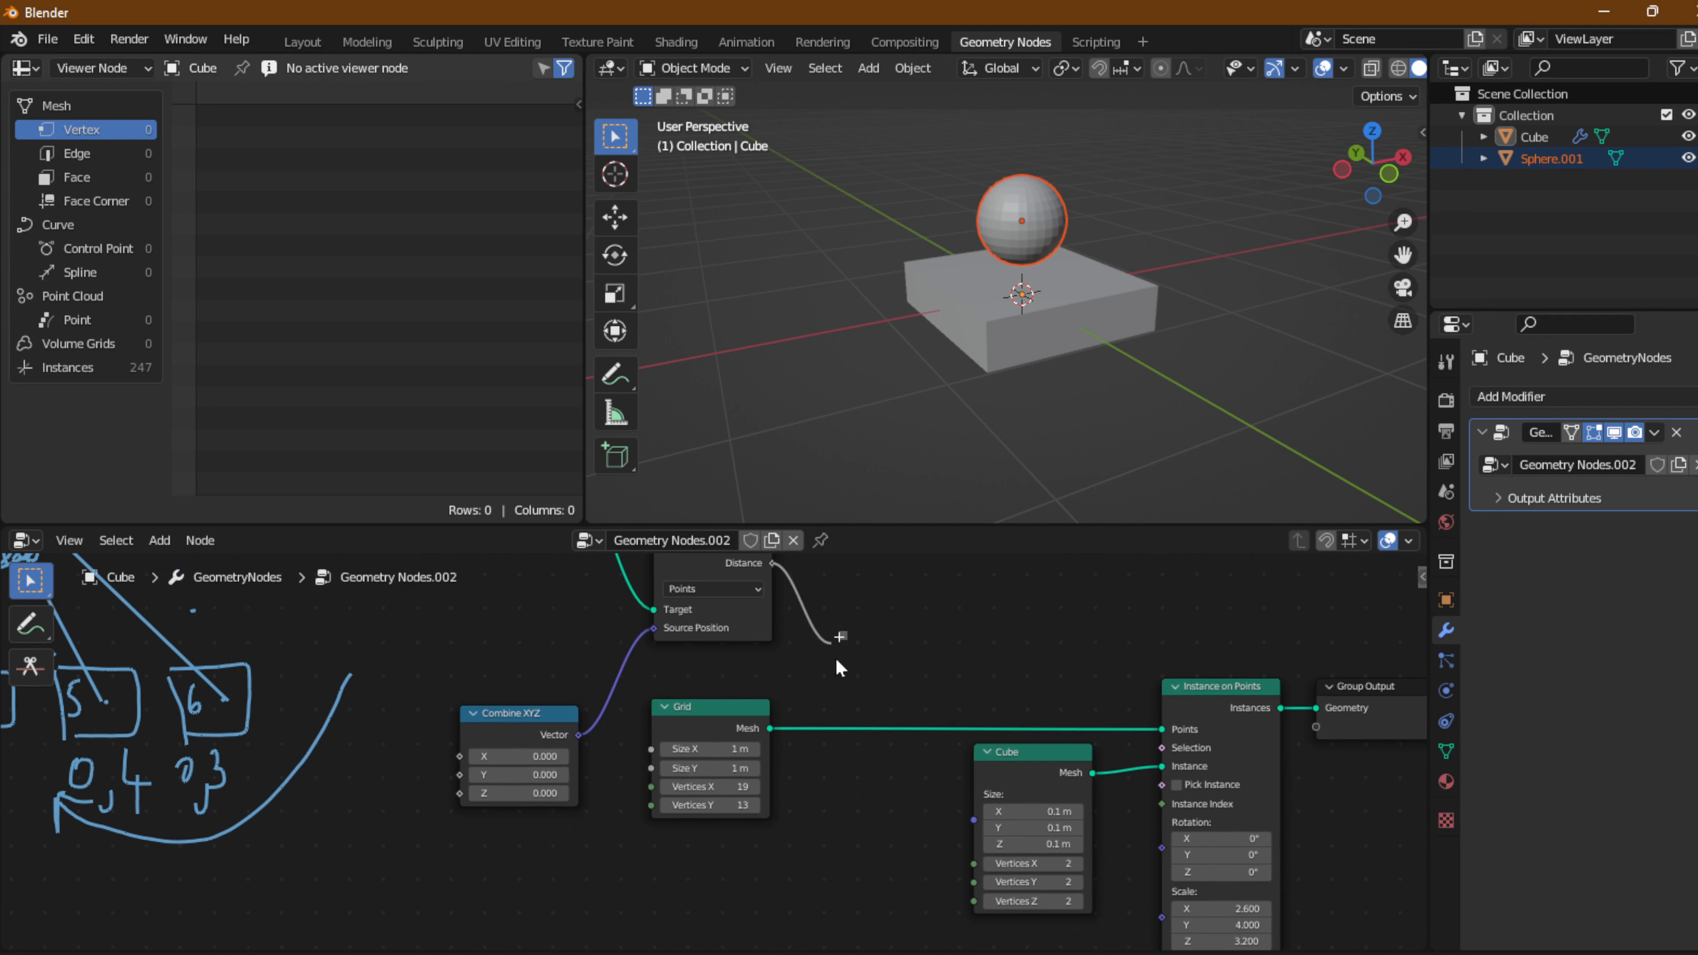
pyautogui.moveTo(839, 668); pyautogui.dragTo(1169, 922)
pyautogui.moveTo(810, 624); pyautogui.dragTo(780, 787, button='middle')
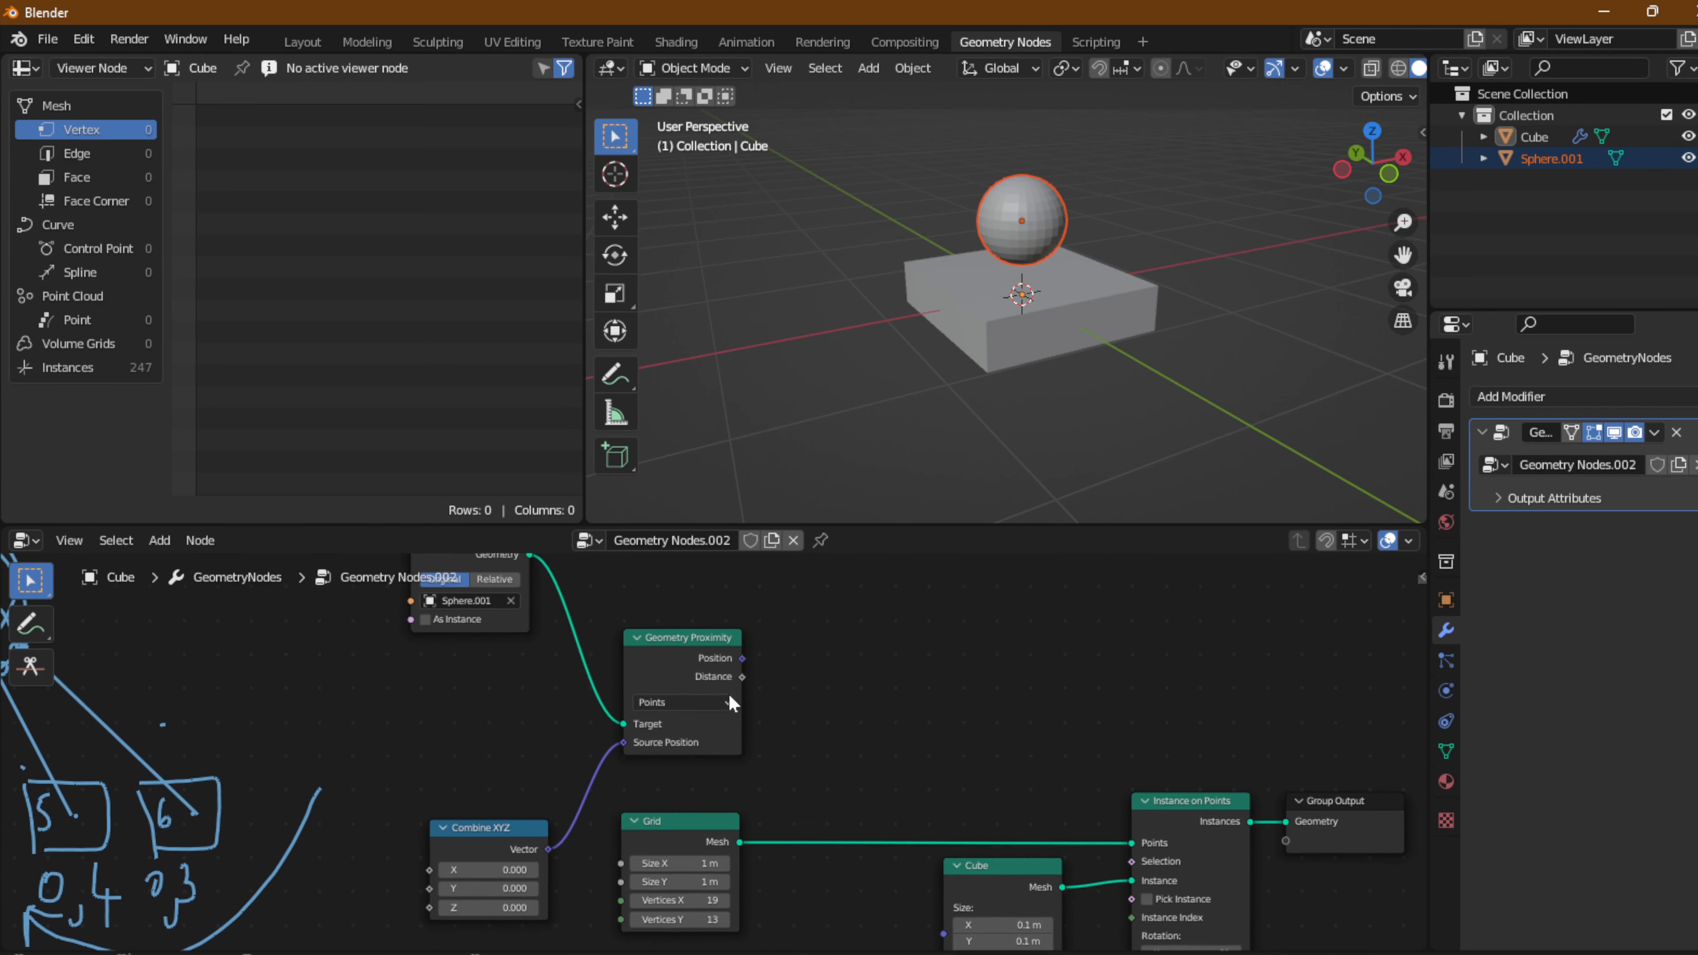
pyautogui.moveTo(742, 676); pyautogui.dragTo(1126, 787)
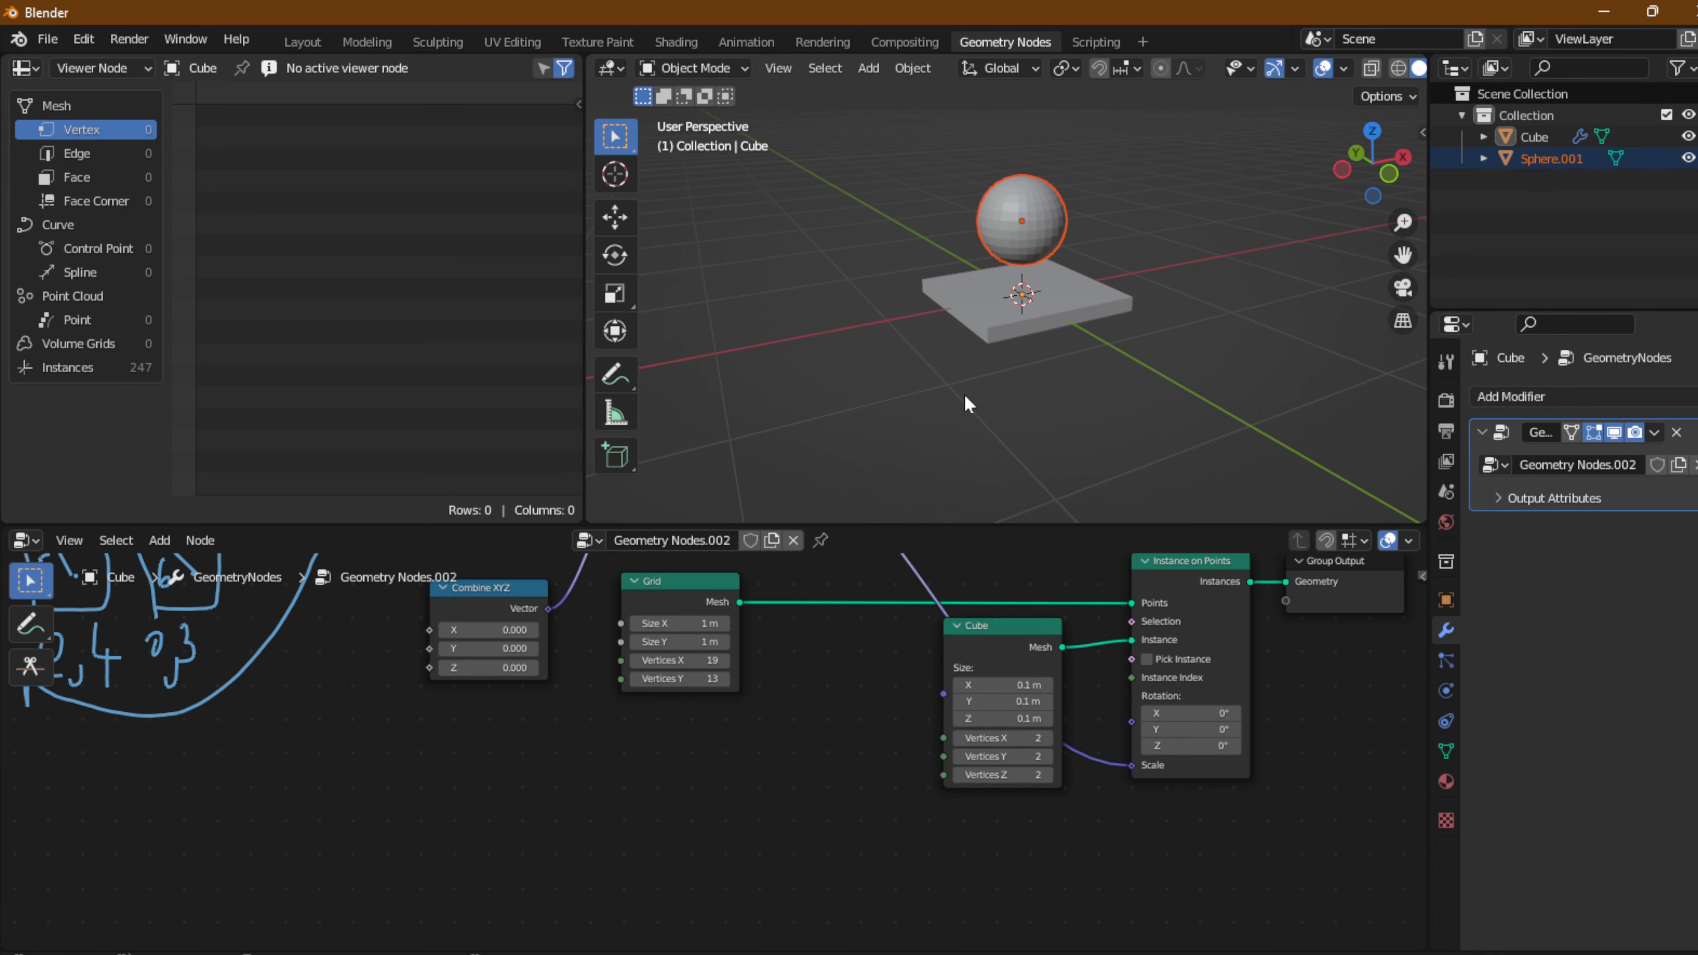
# Disconnect the Combine XYZ vector from the Geometry Proximity node's Source Position input.
pyautogui.moveTo(675, 642); pyautogui.dragTo(784, 835, button='middle')
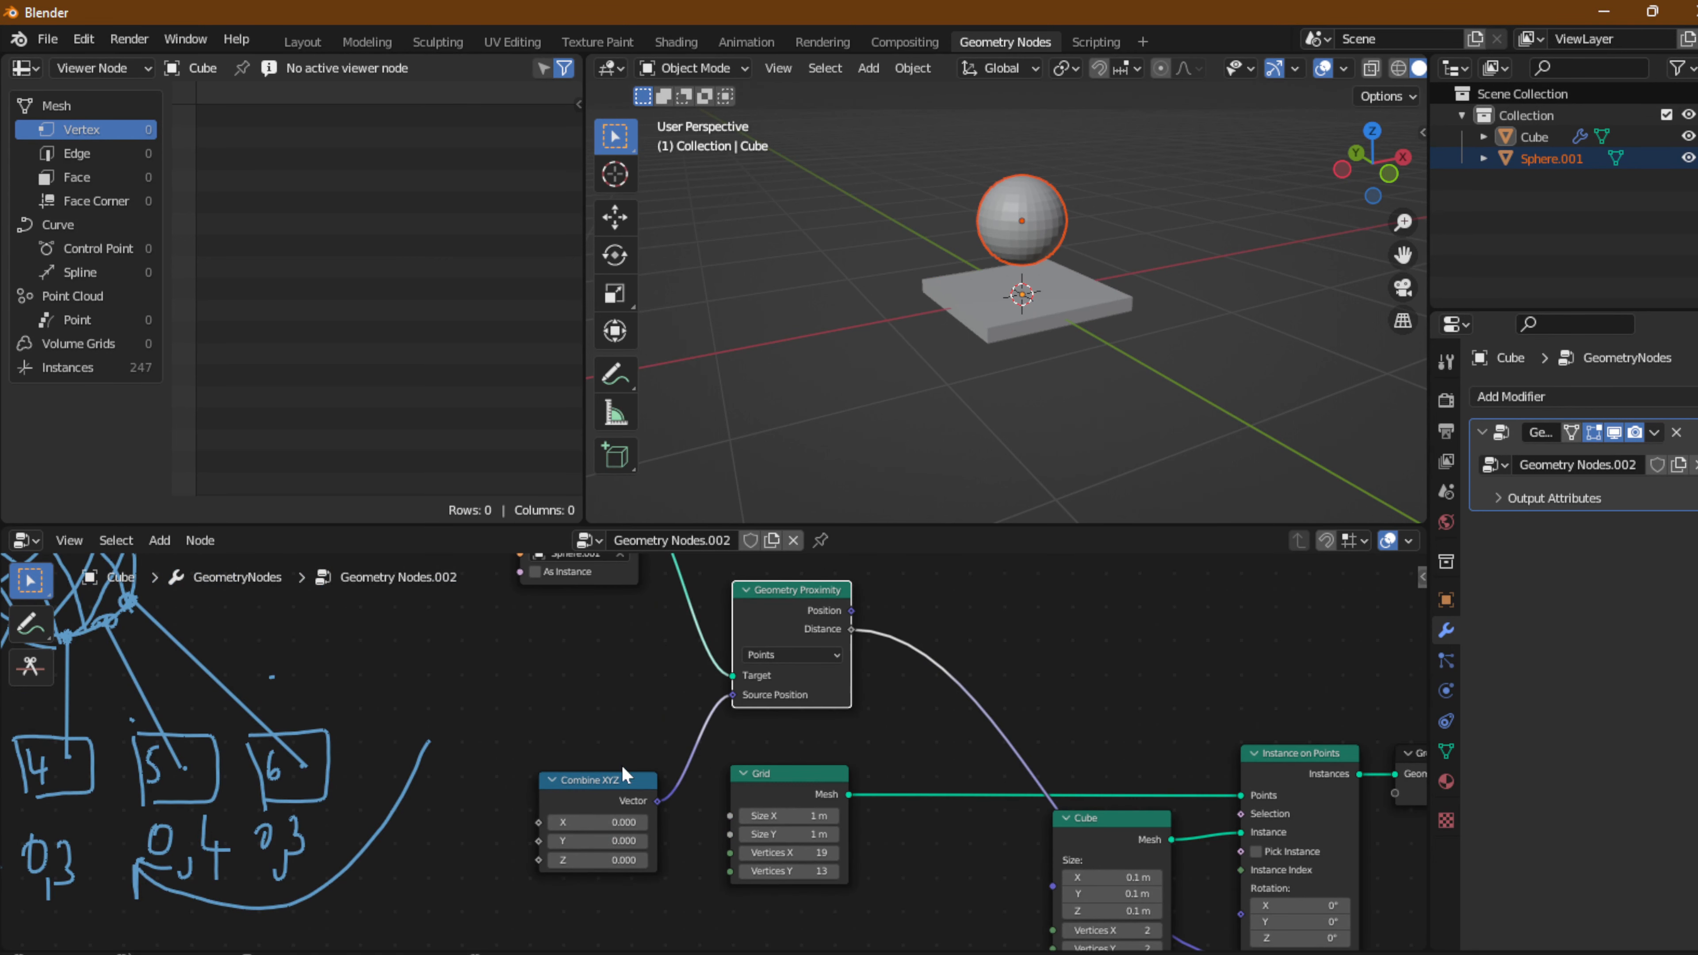
pyautogui.scroll(-1, 819, 774)
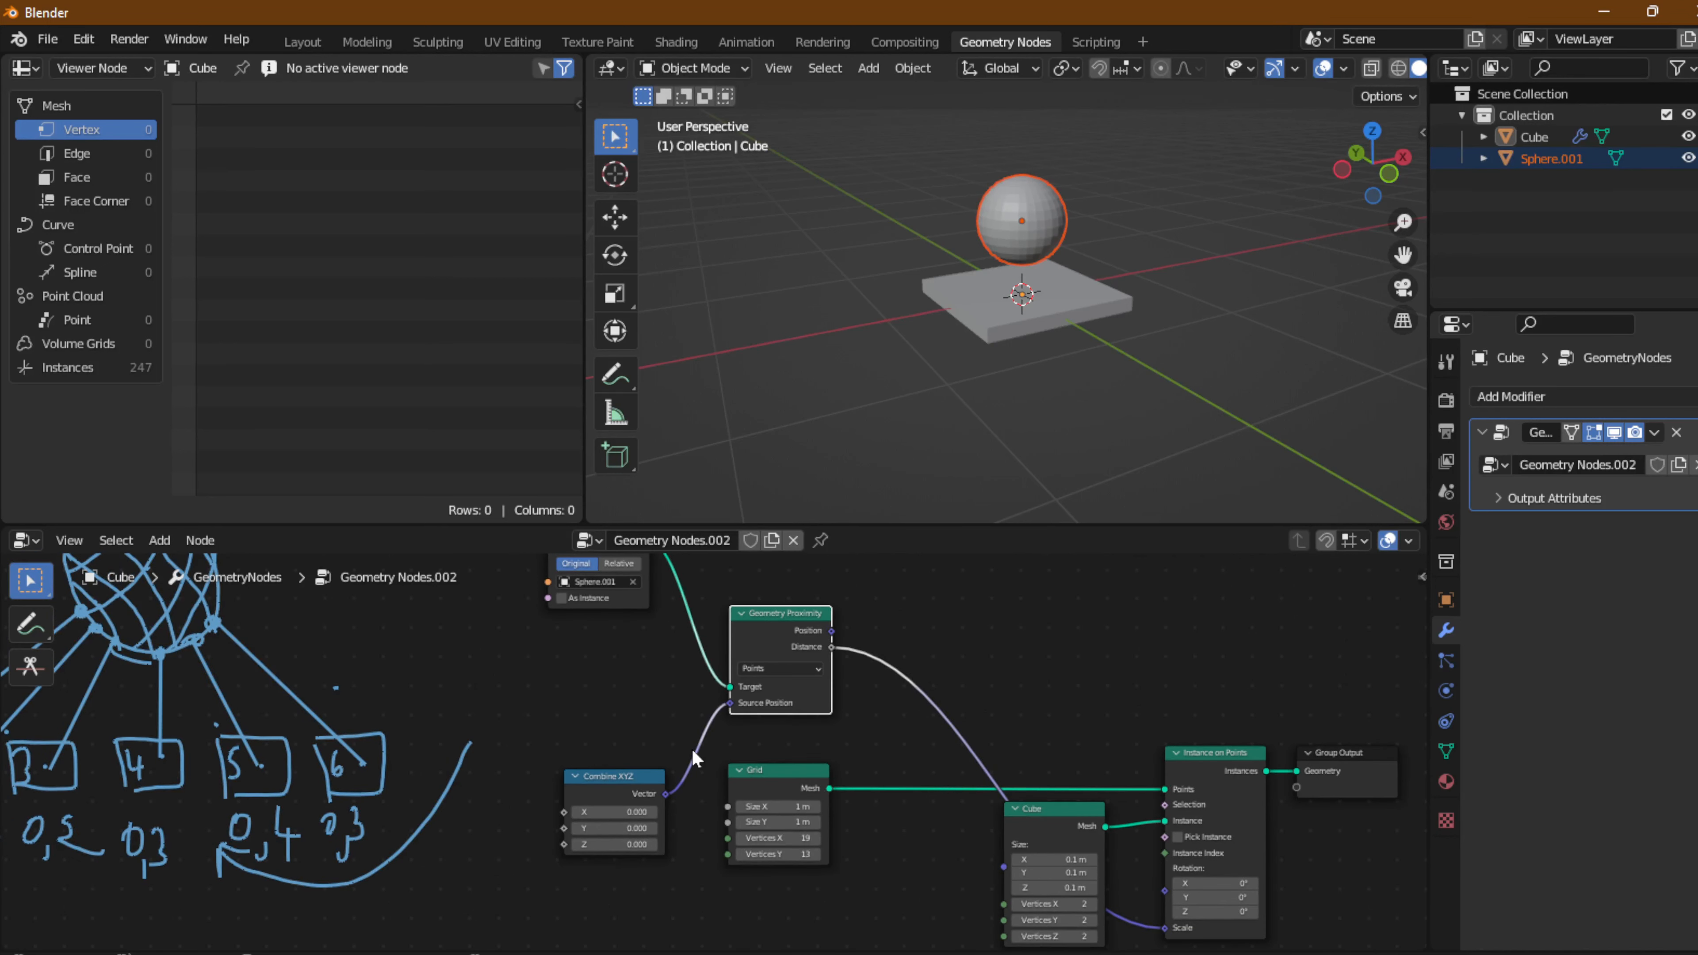
pyautogui.moveTo(626, 701); pyautogui.dragTo(635, 748, button='middle')
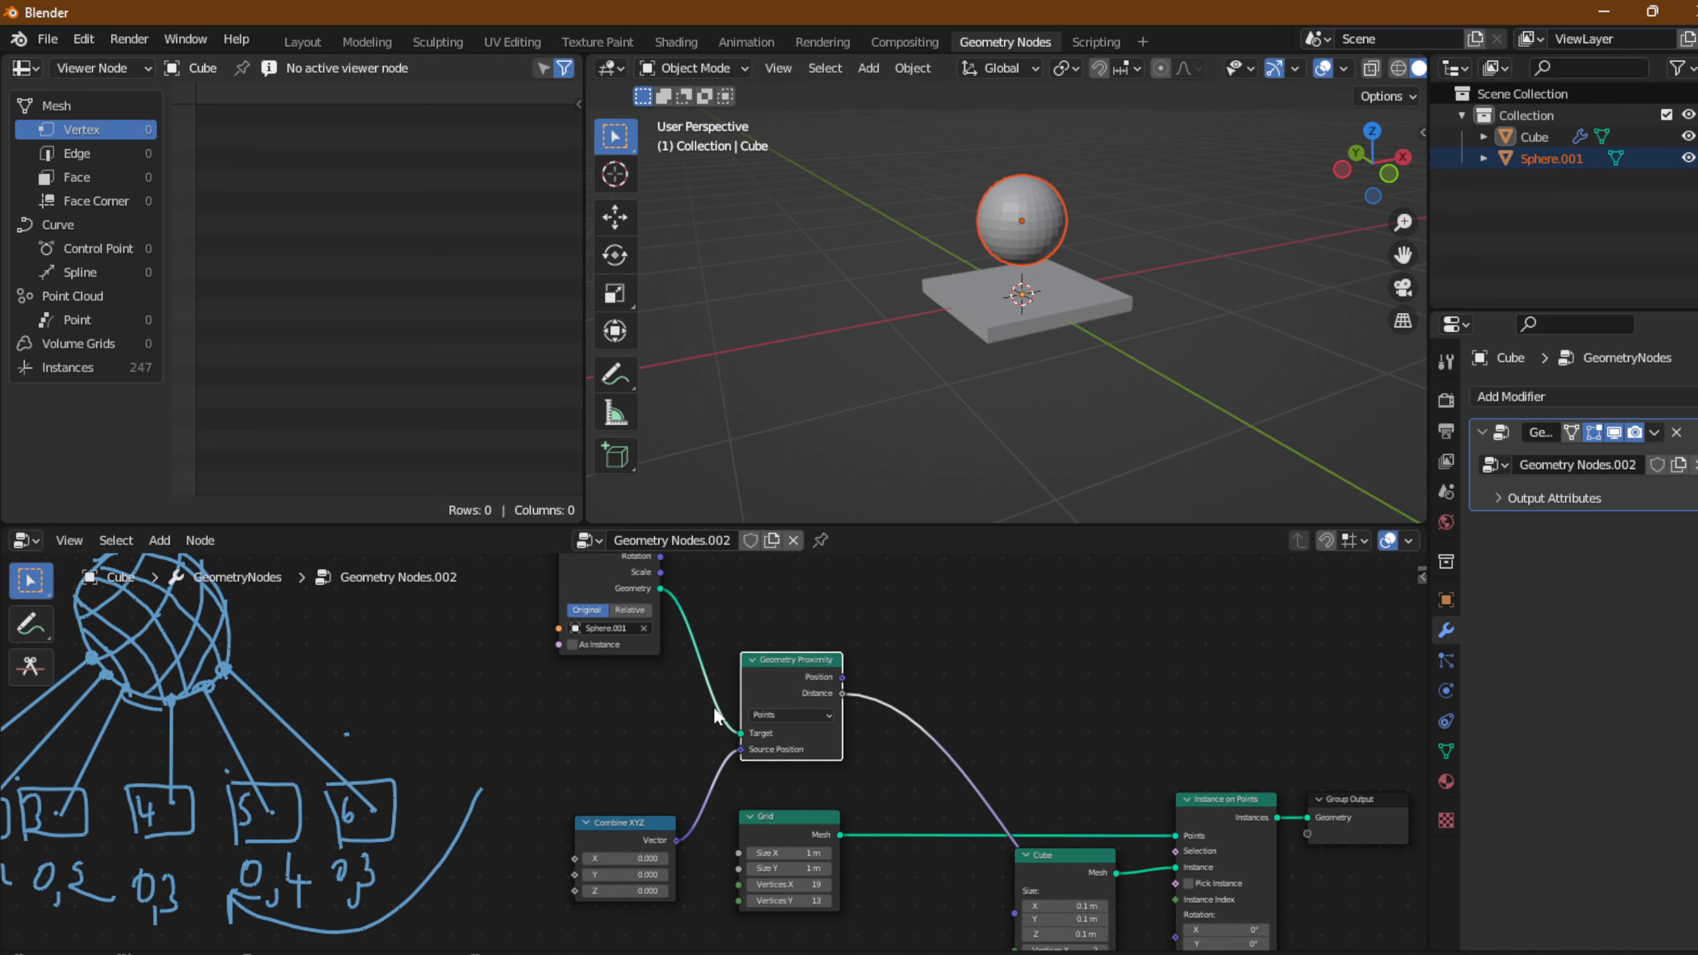
pyautogui.moveTo(742, 749); pyautogui.dragTo(701, 759)
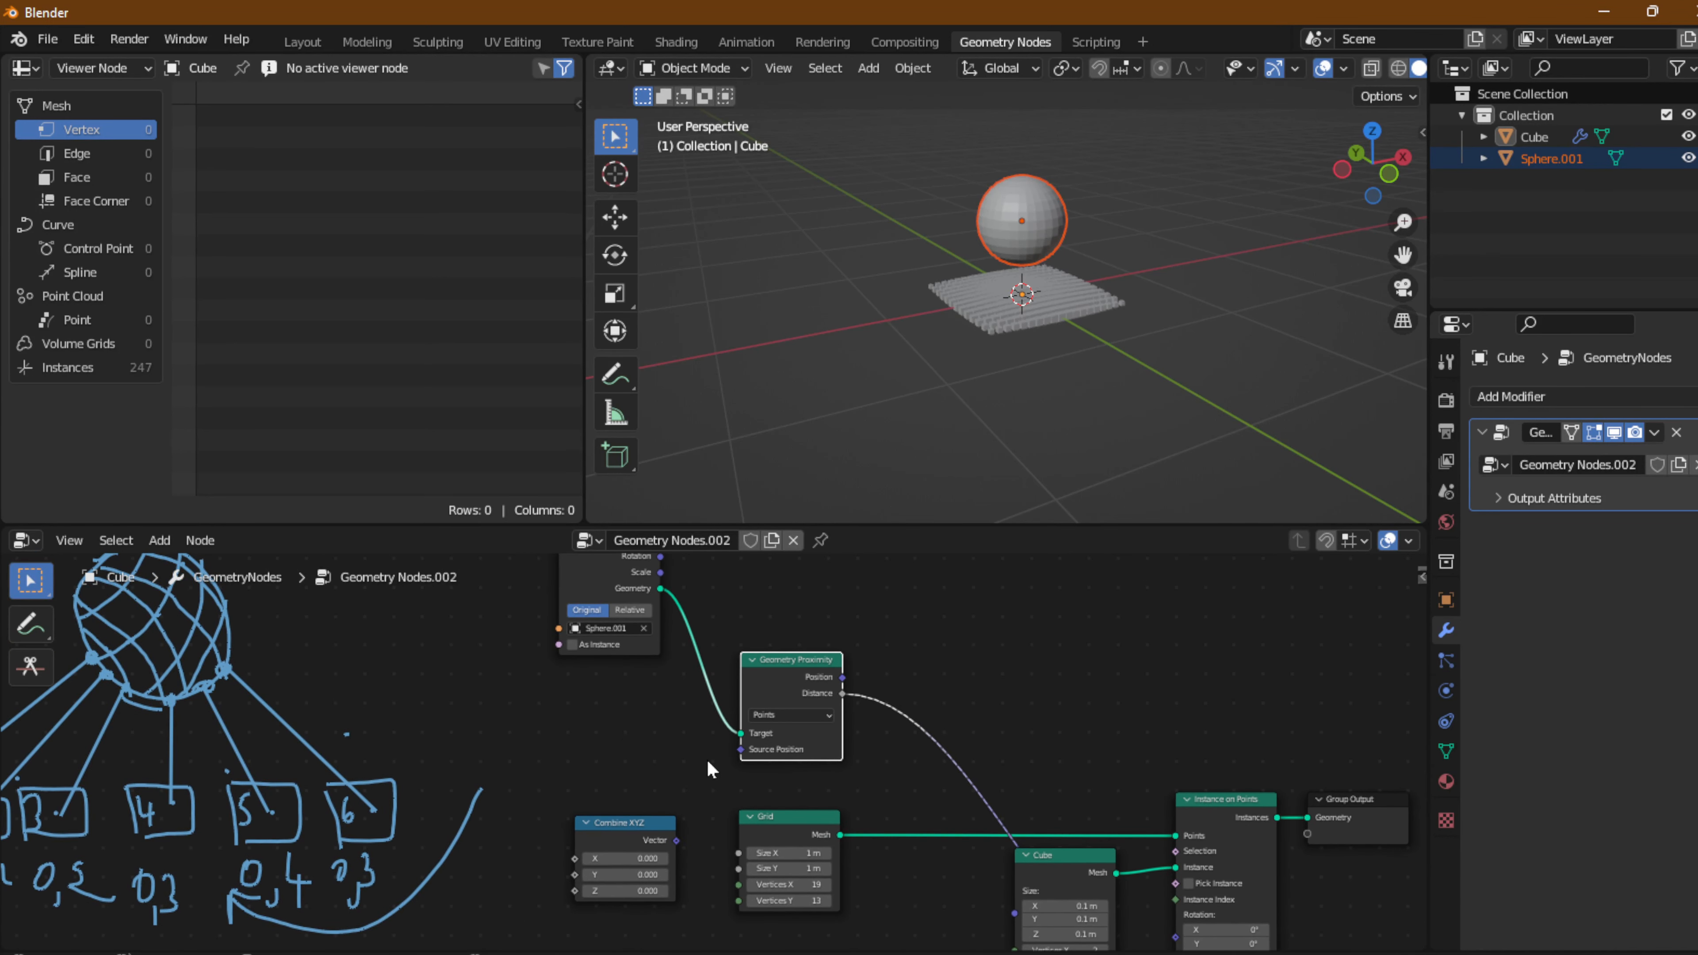
# Move the sphere down close to the cube grid, and raise it well above the grid.
pyautogui.scroll(3, 1022, 301)
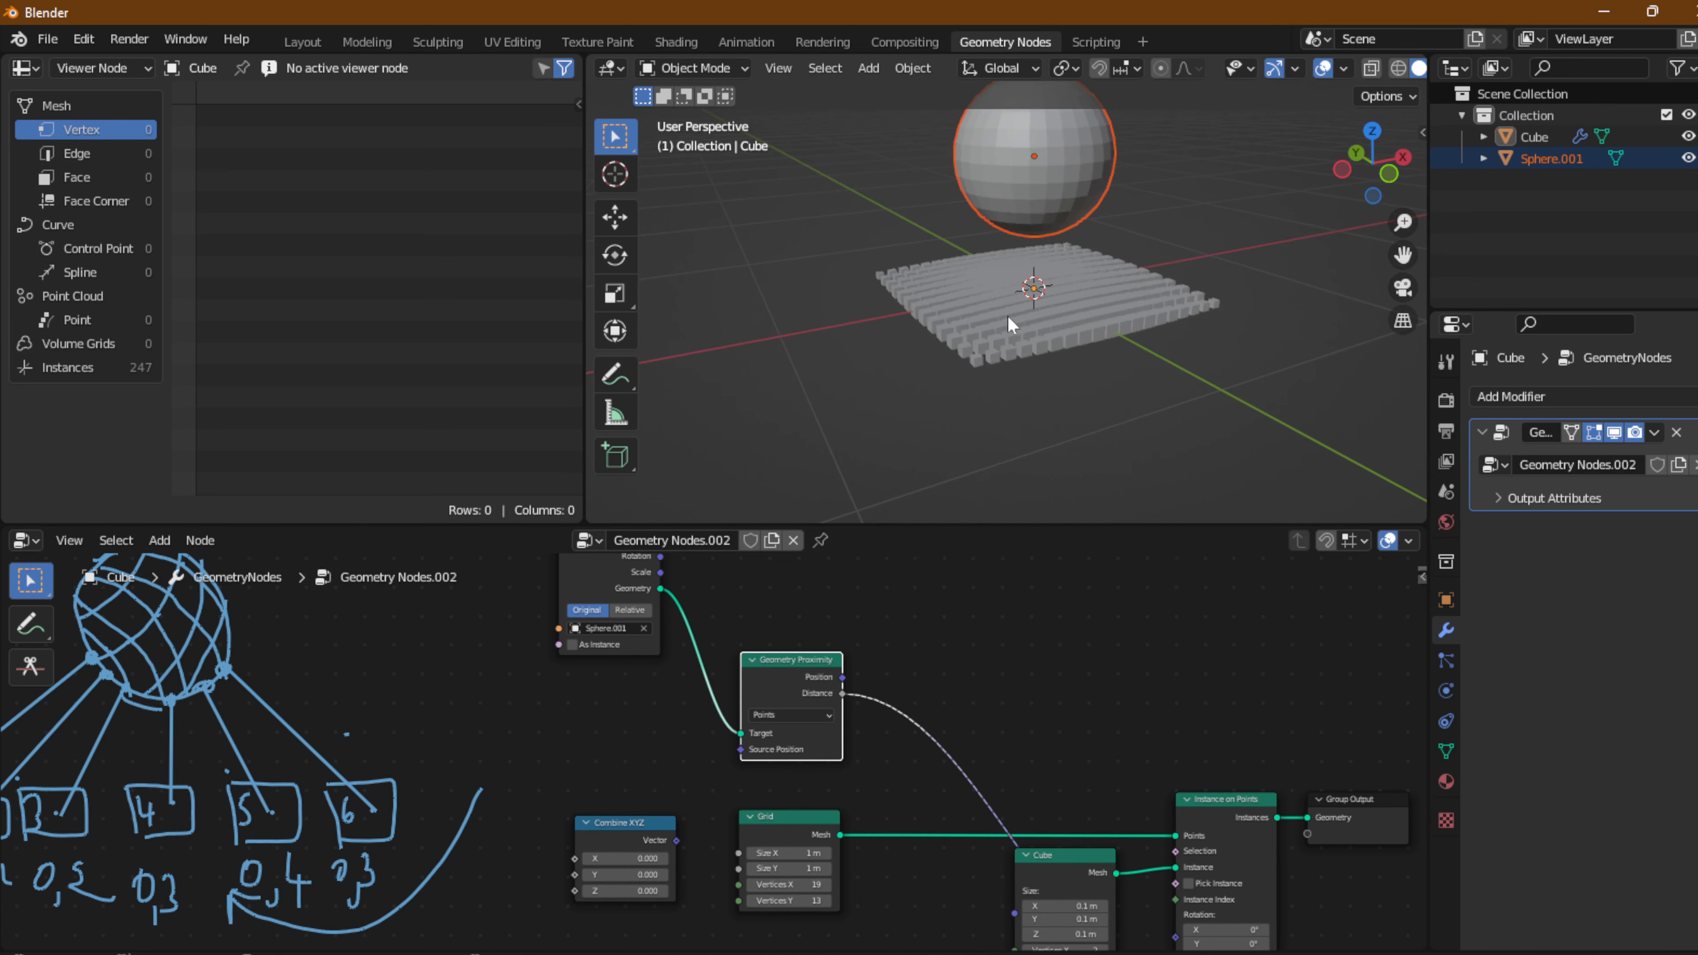
pyautogui.moveTo(1029, 308); pyautogui.dragTo(996, 356, button='middle')
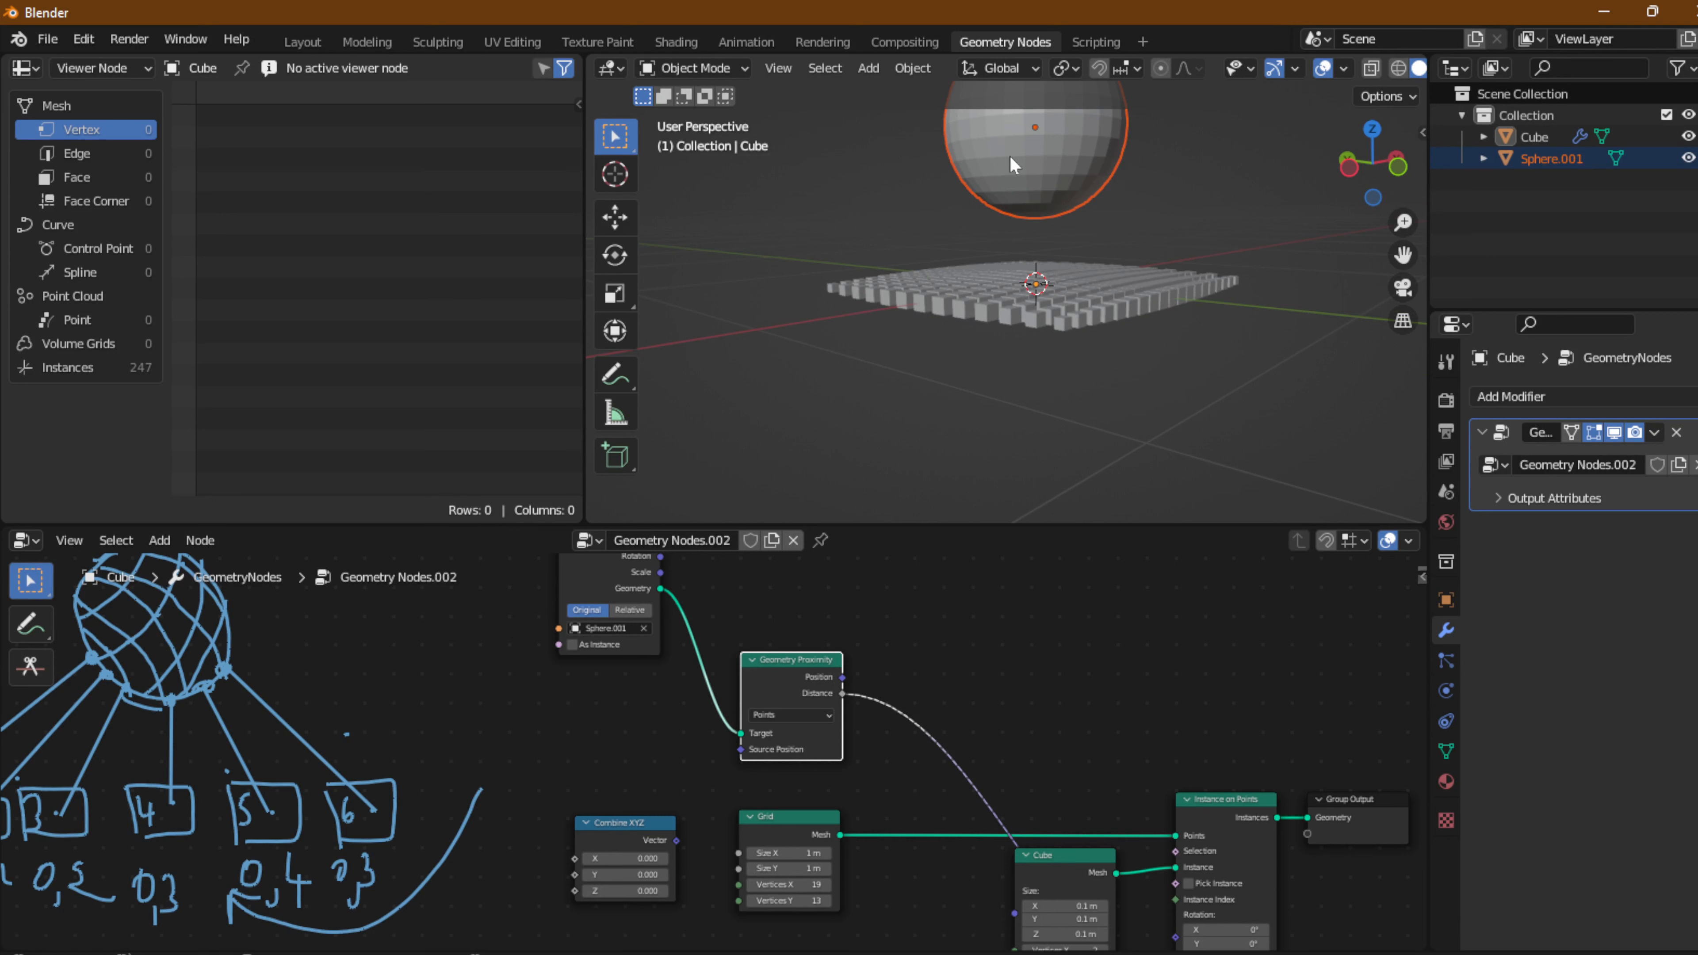
pyautogui.press('g')
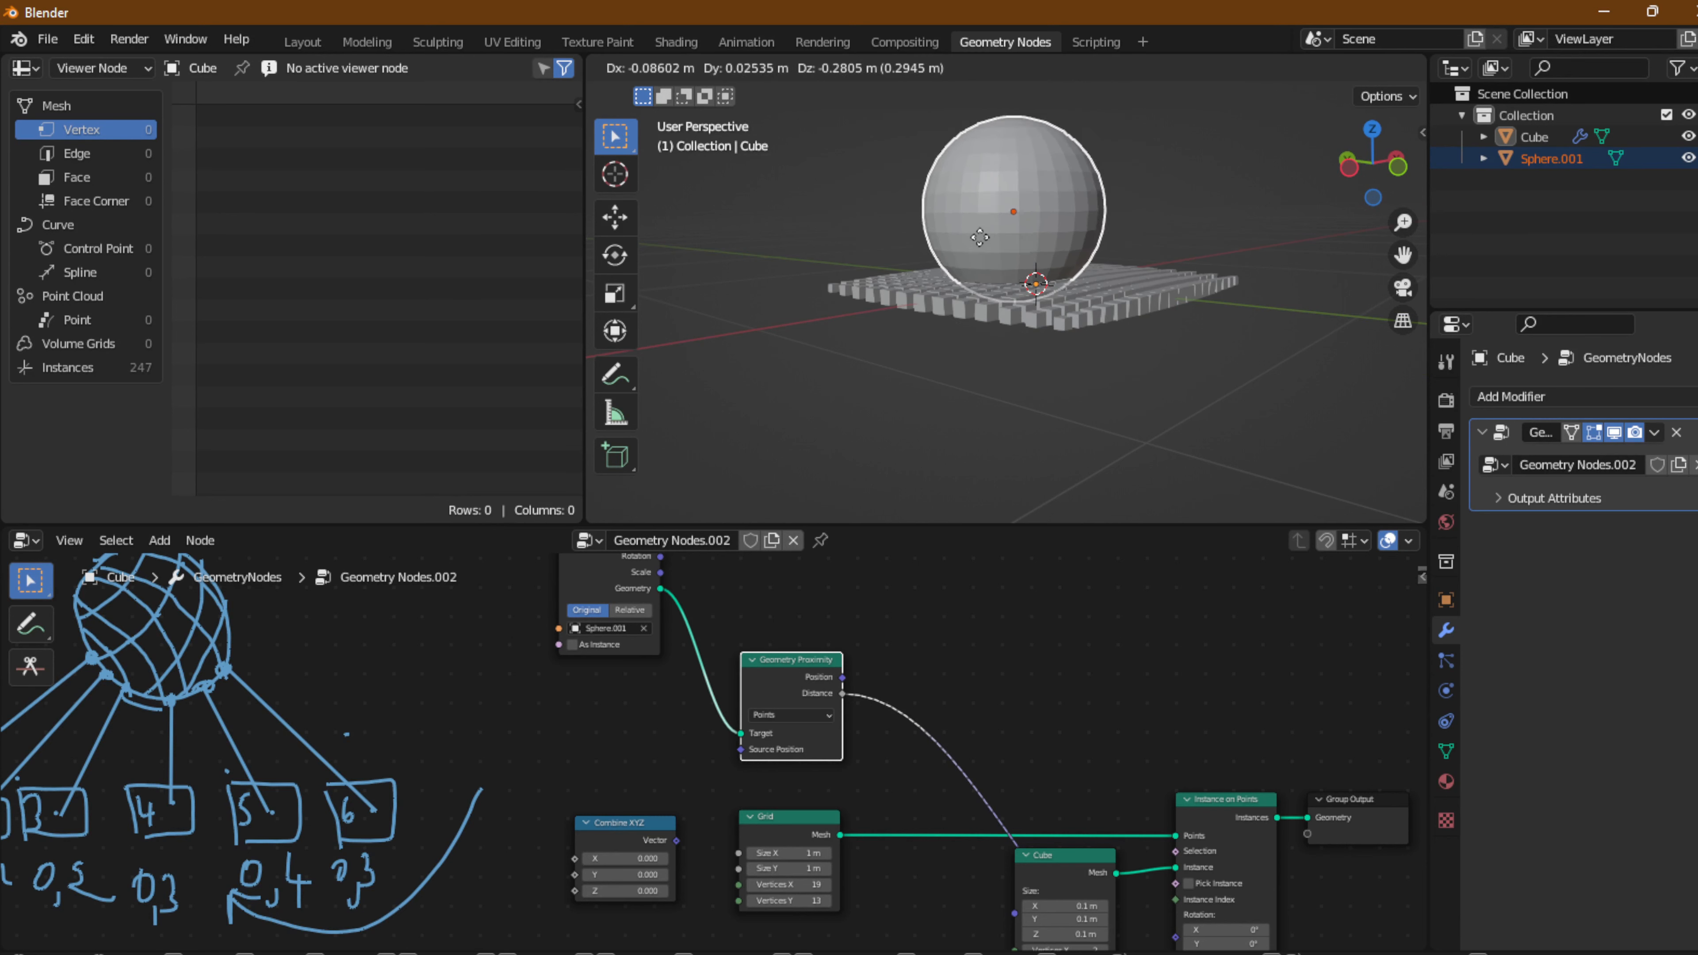
pyautogui.click(980, 236)
pyautogui.scroll(-2, 463, 679)
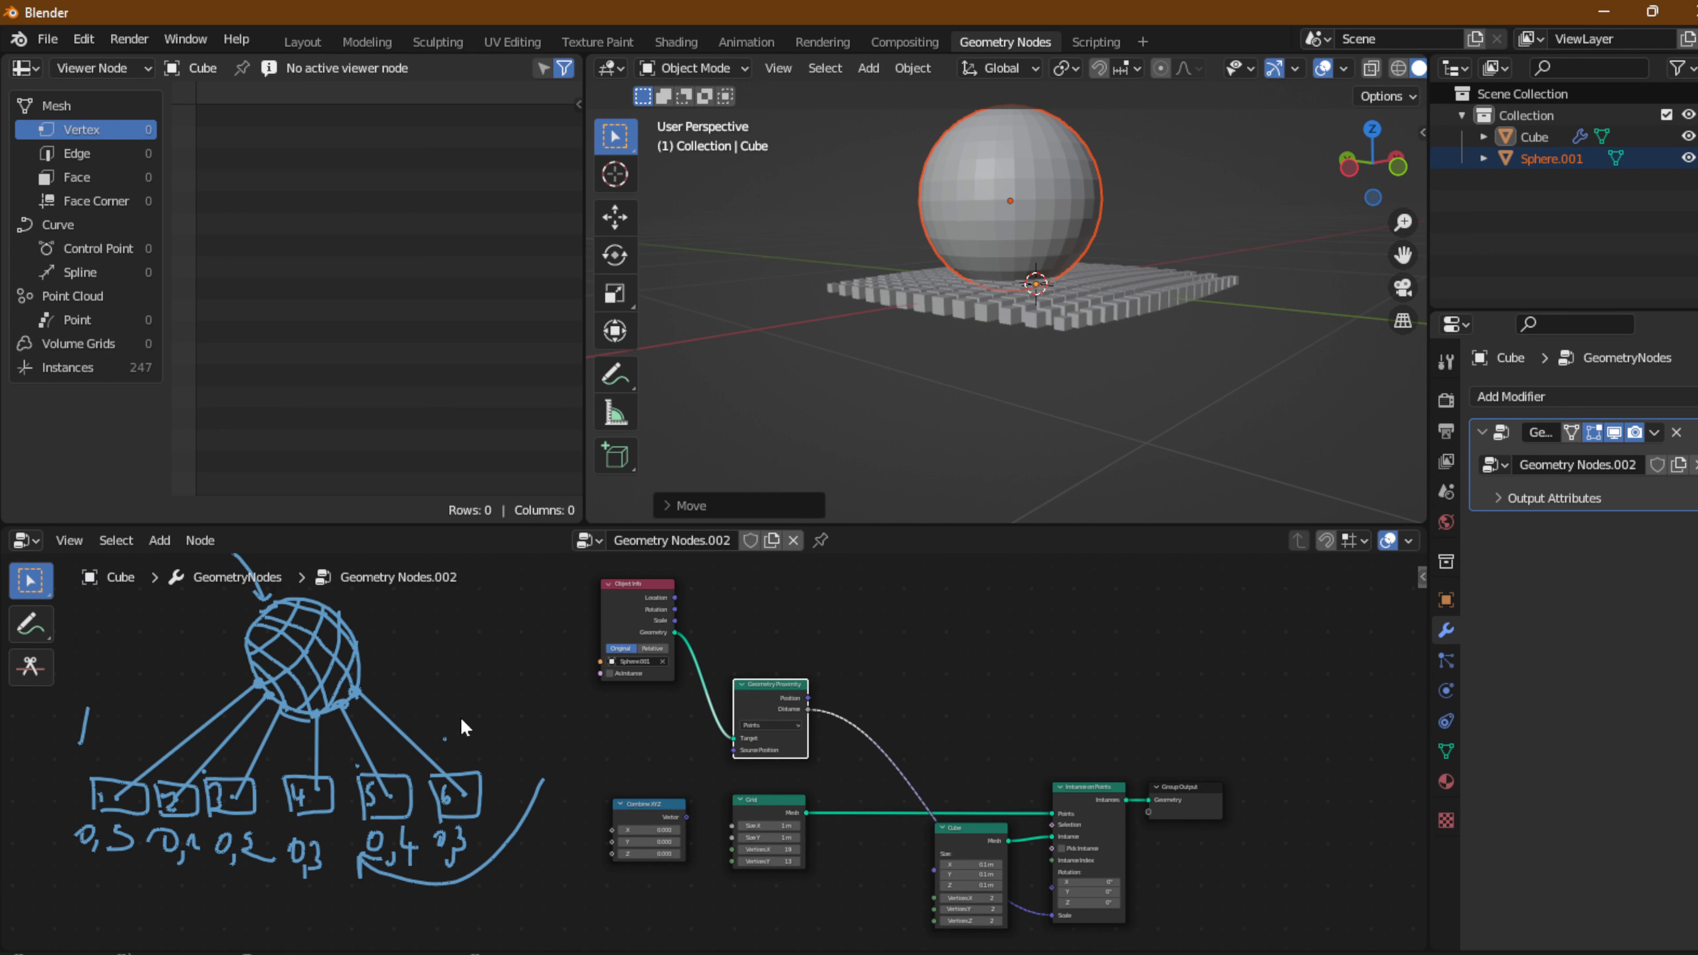
pyautogui.press('g')
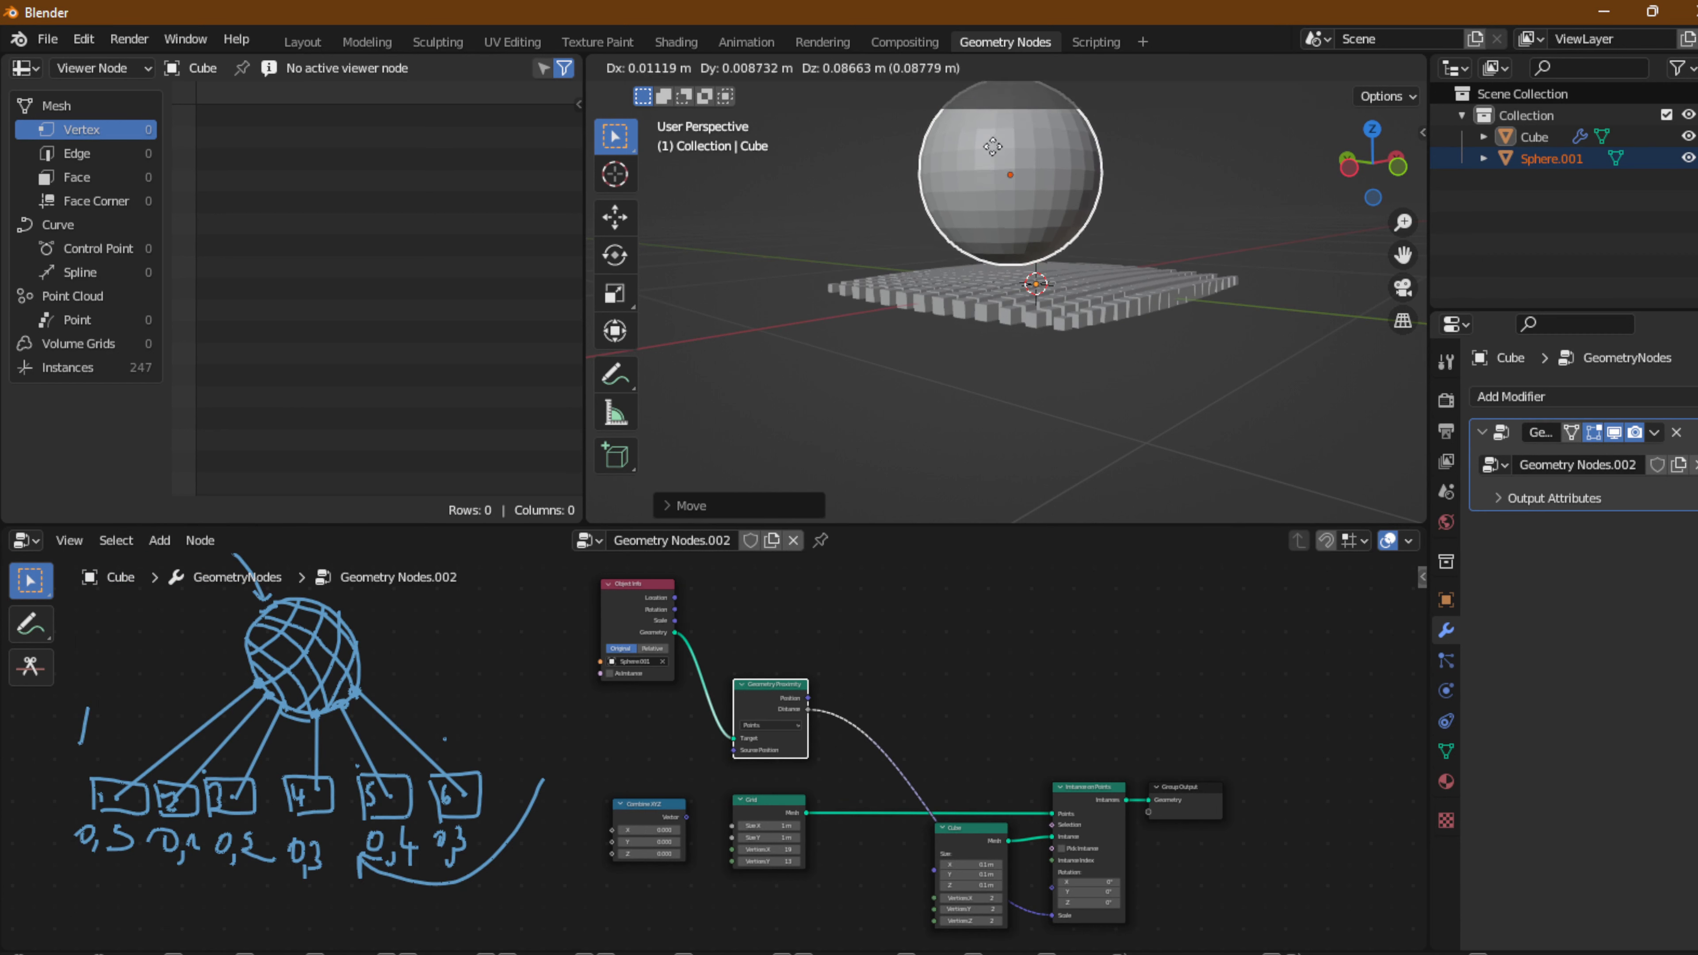
pyautogui.click(981, 478)
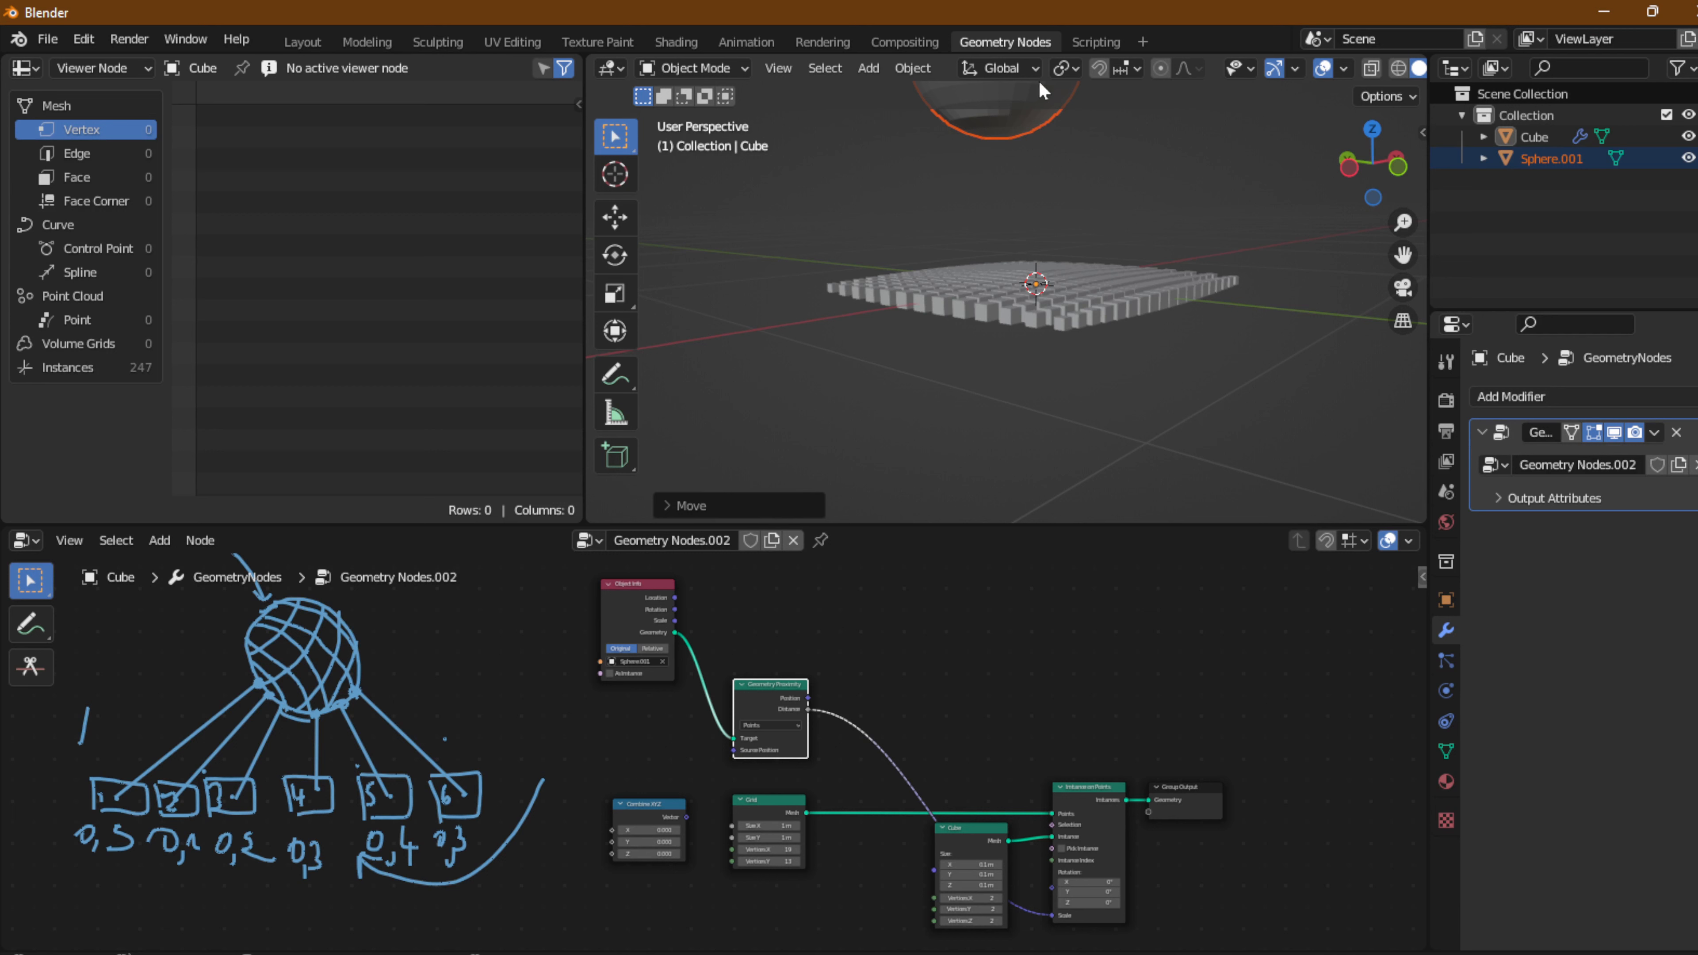
# Switch the Object Info node for the sphere from Original to Relative transform space.
pyautogui.click(652, 648)
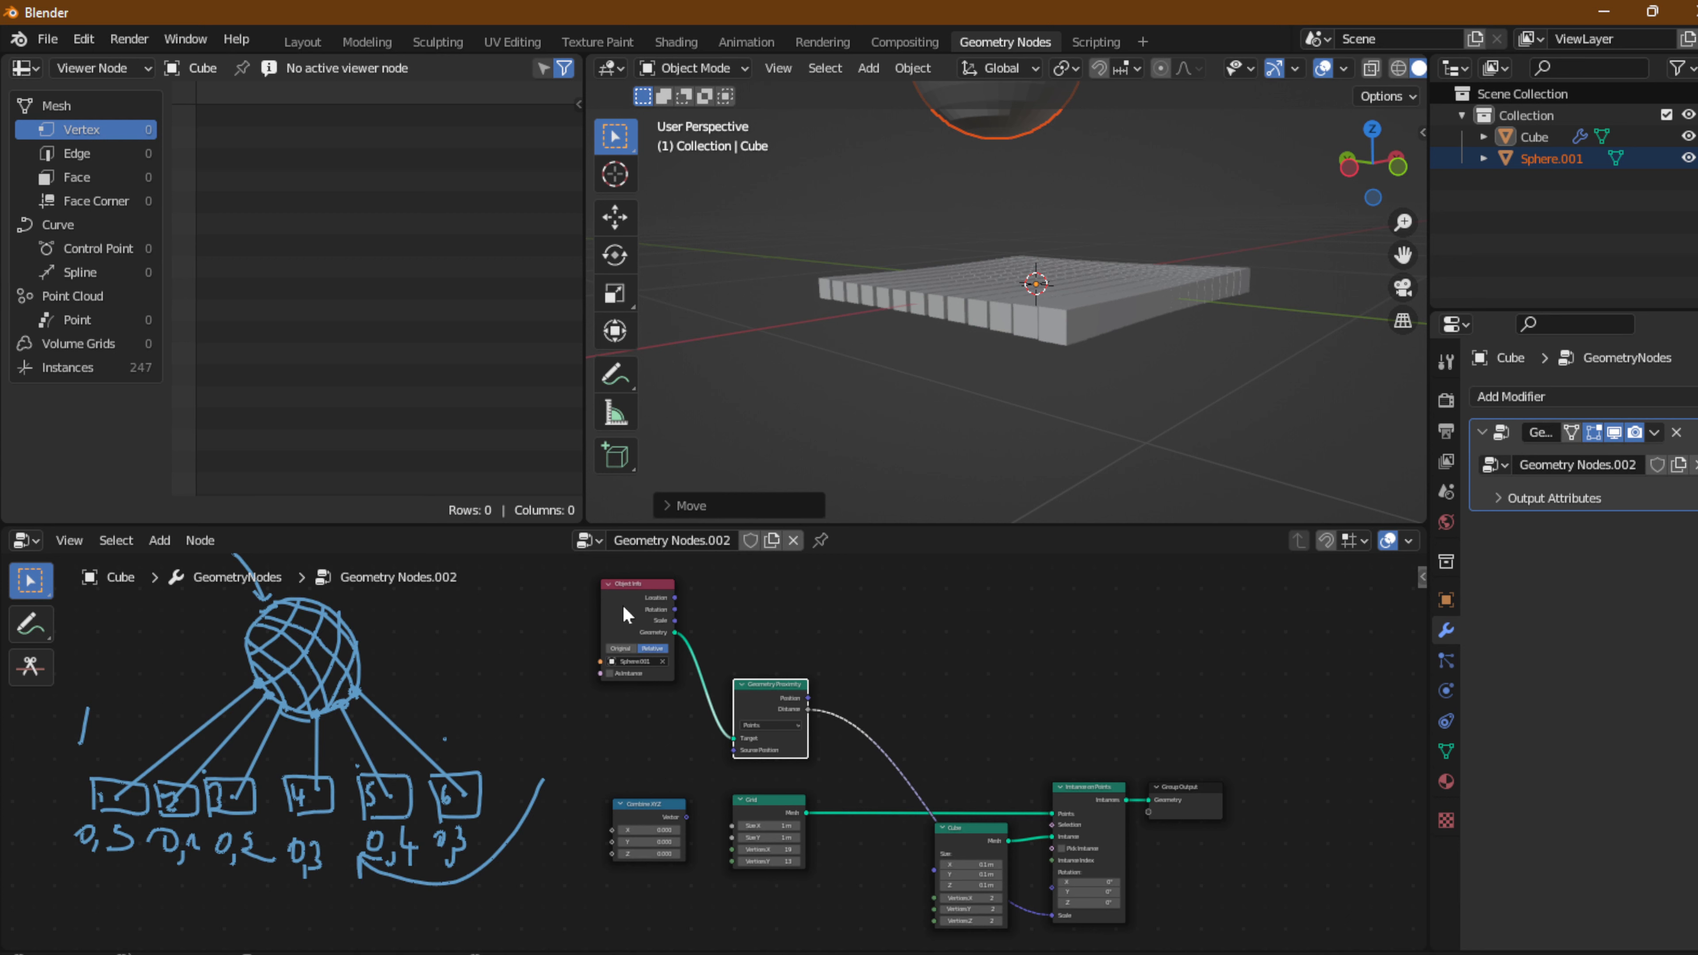
pyautogui.scroll(1, 636, 636)
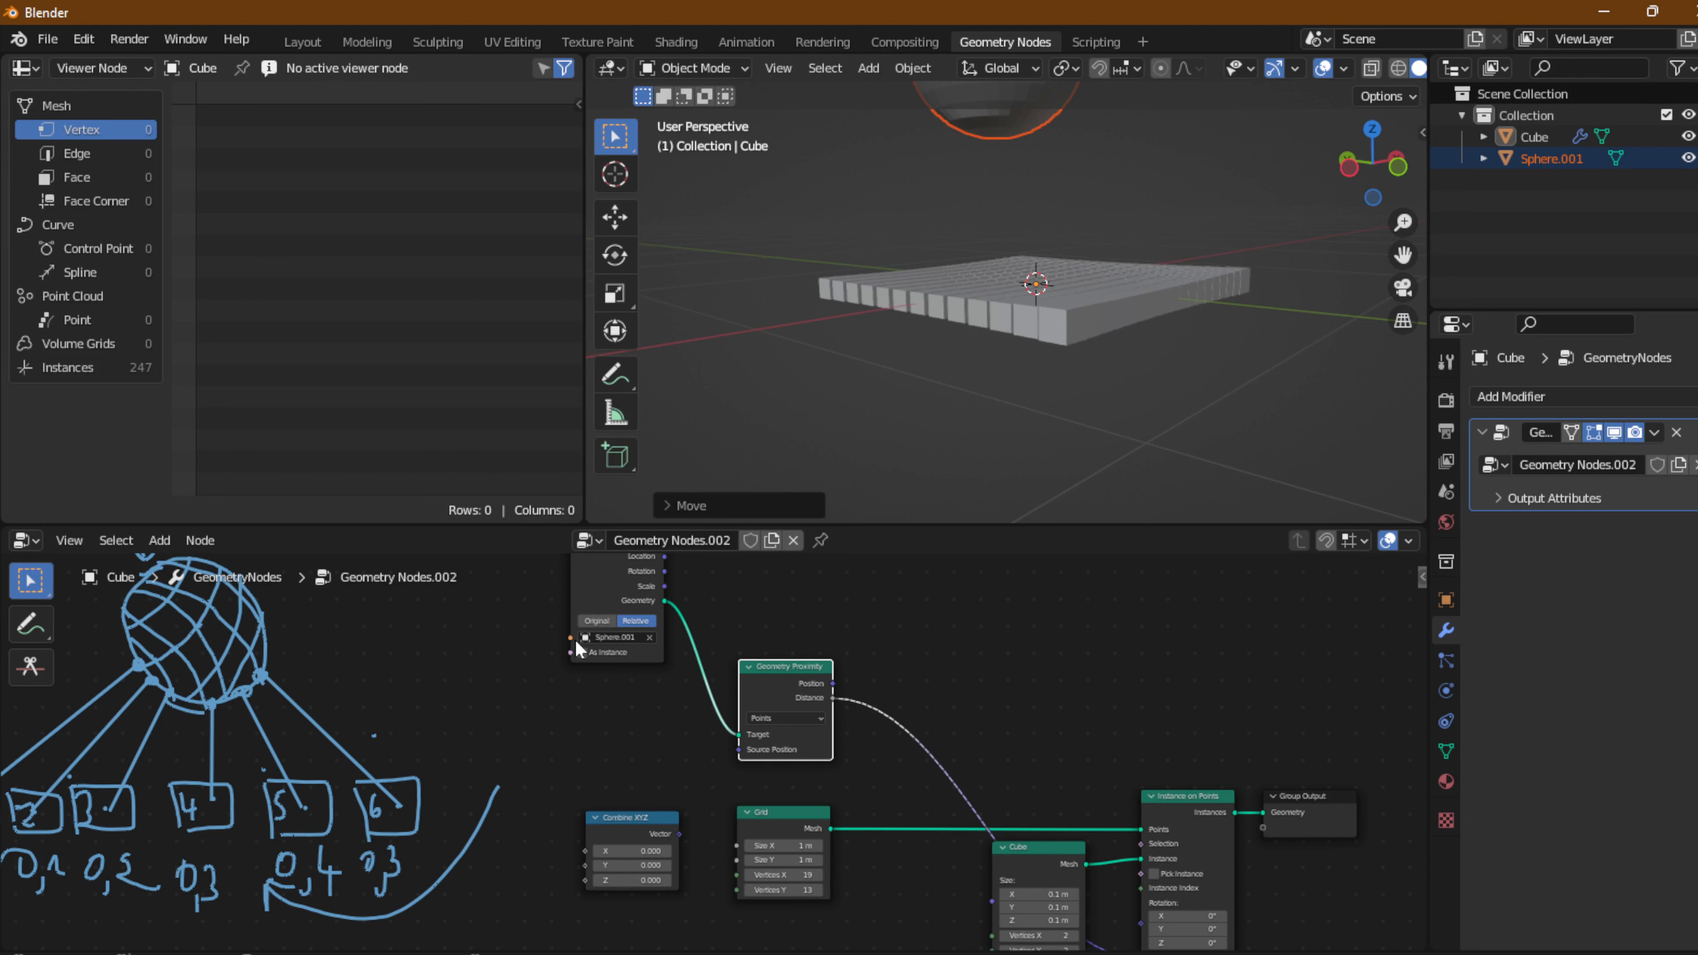
pyautogui.scroll(1, 791, 688)
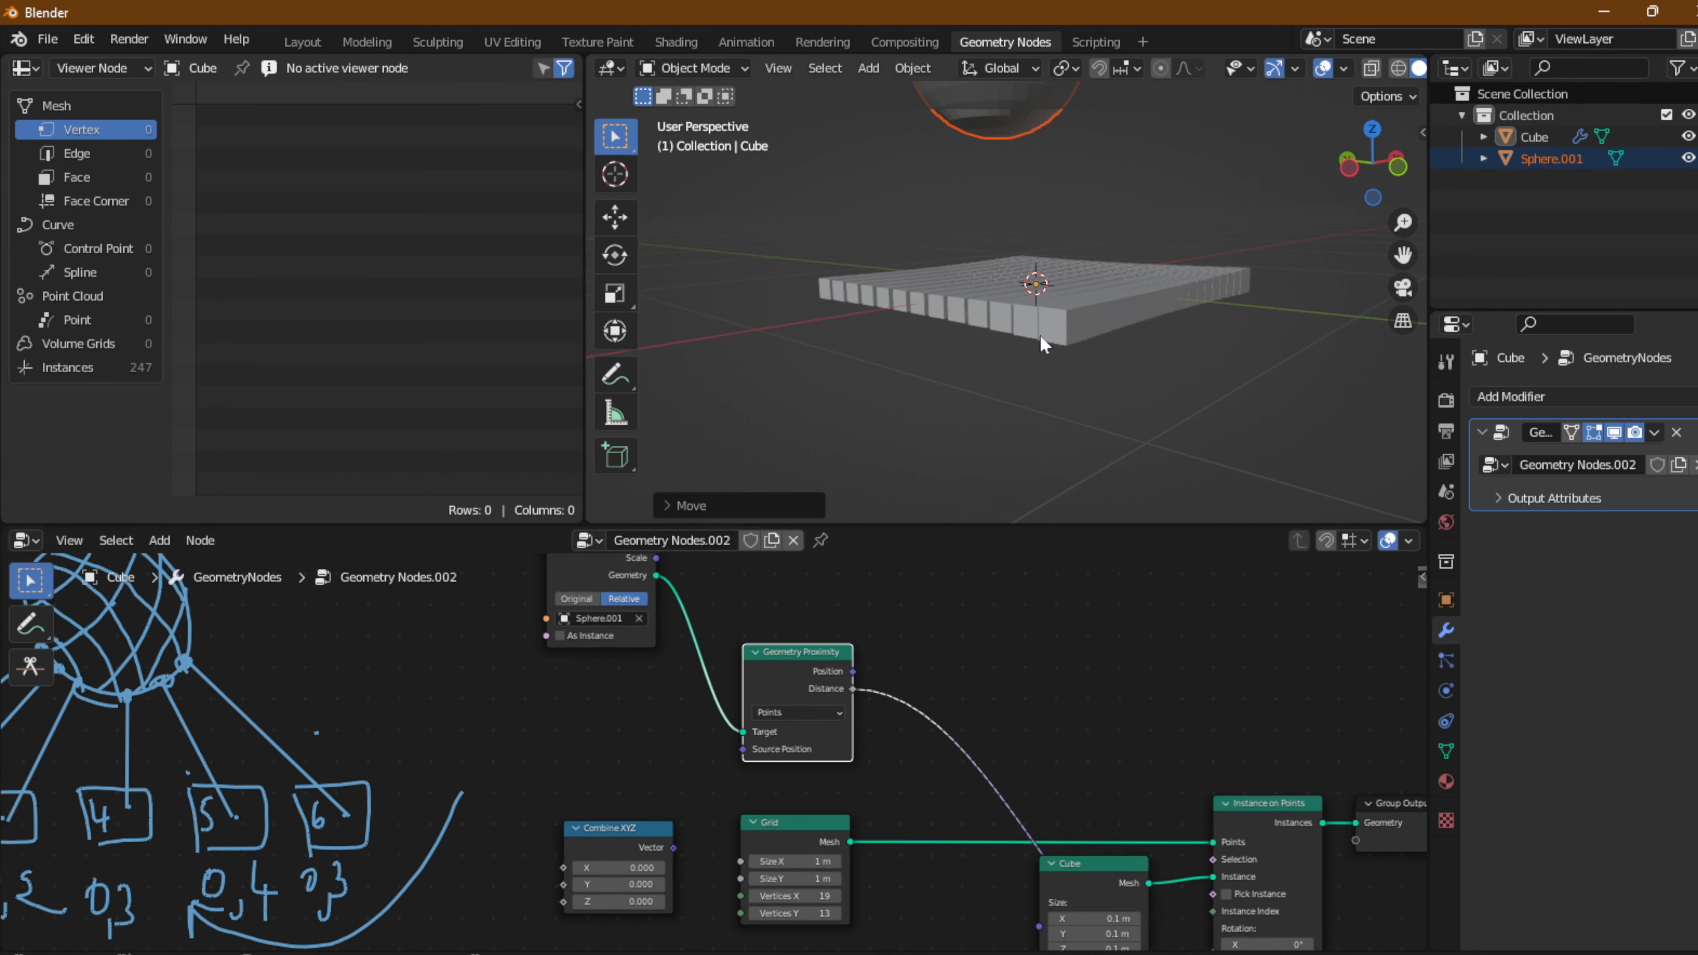
# Select the sphere and lower it beside the edge of the cube grid.
pyautogui.click(998, 121)
pyautogui.press('g')
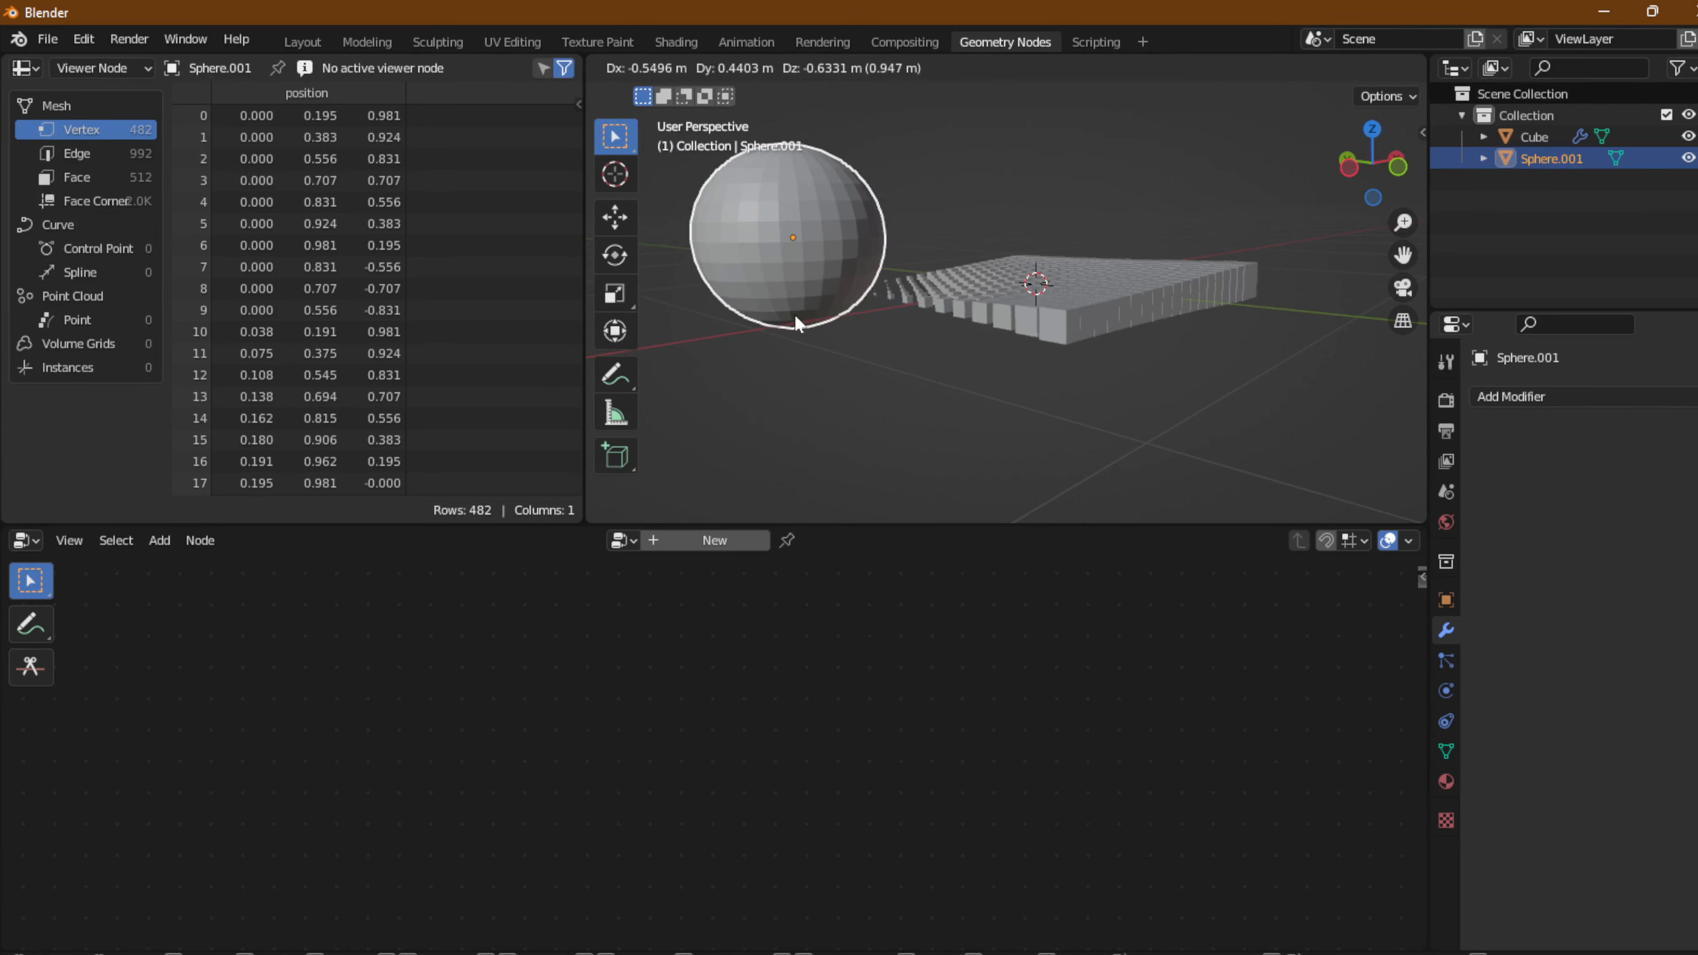
pyautogui.click(959, 308)
pyautogui.scroll(-5, 959, 305)
pyautogui.moveTo(929, 304); pyautogui.dragTo(886, 362, button='middle')
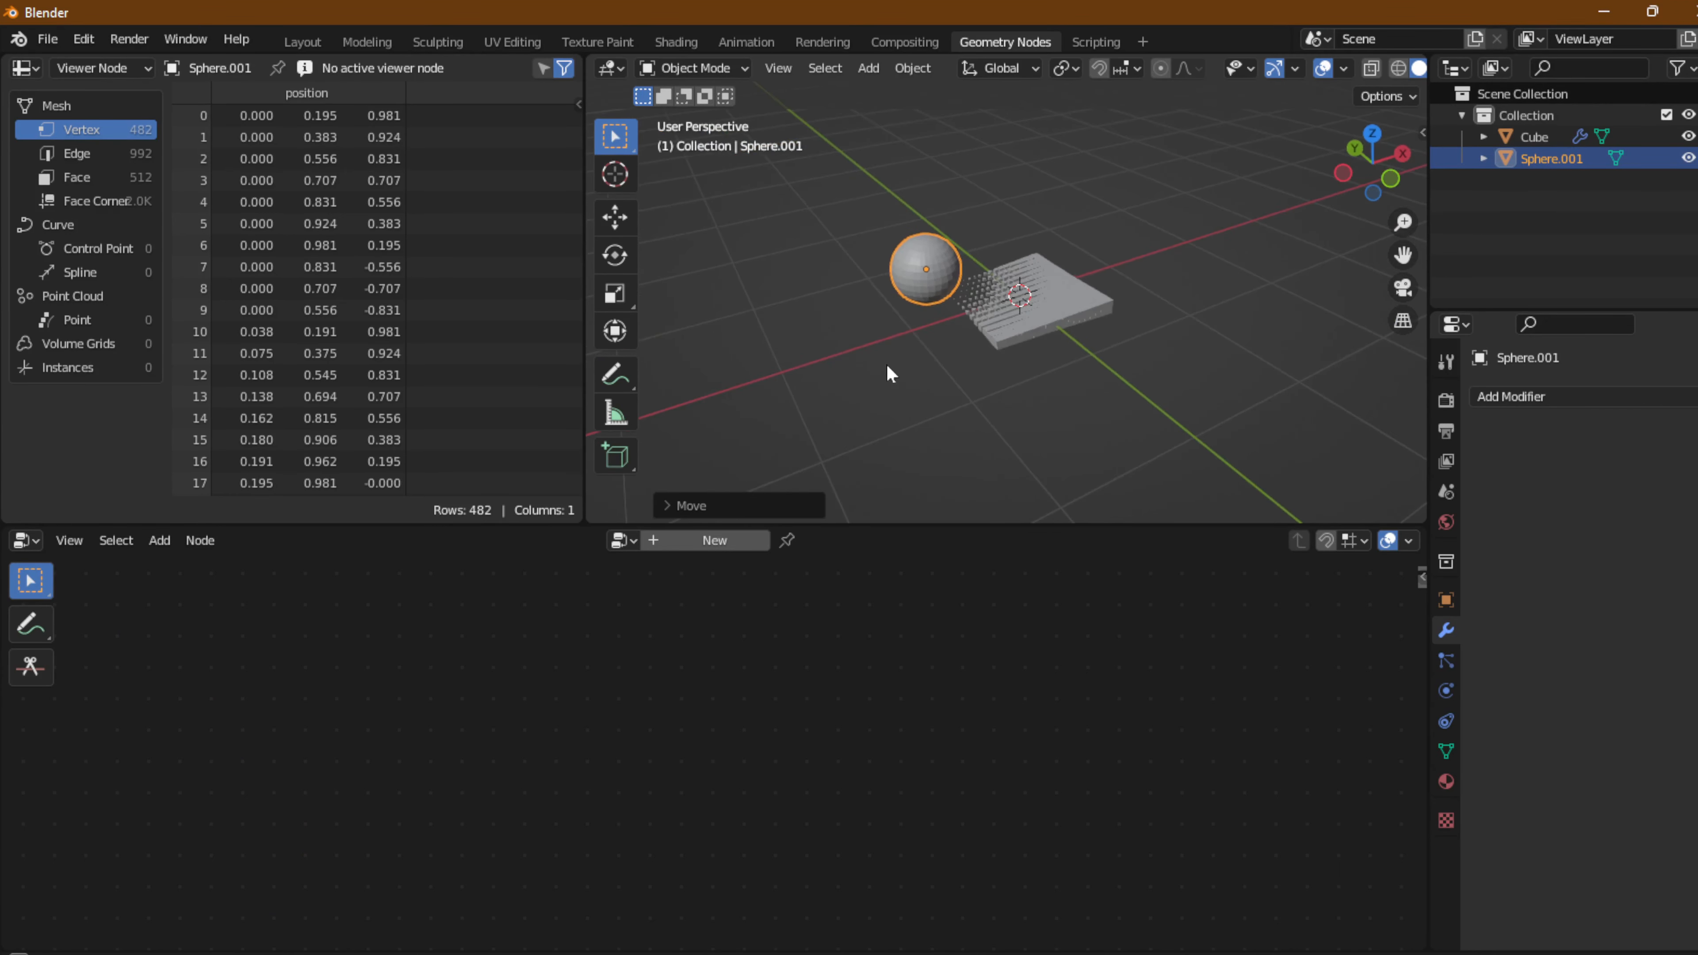
# Move the sphere so it hovers just above the far part of the cube grid.
pyautogui.press('g')
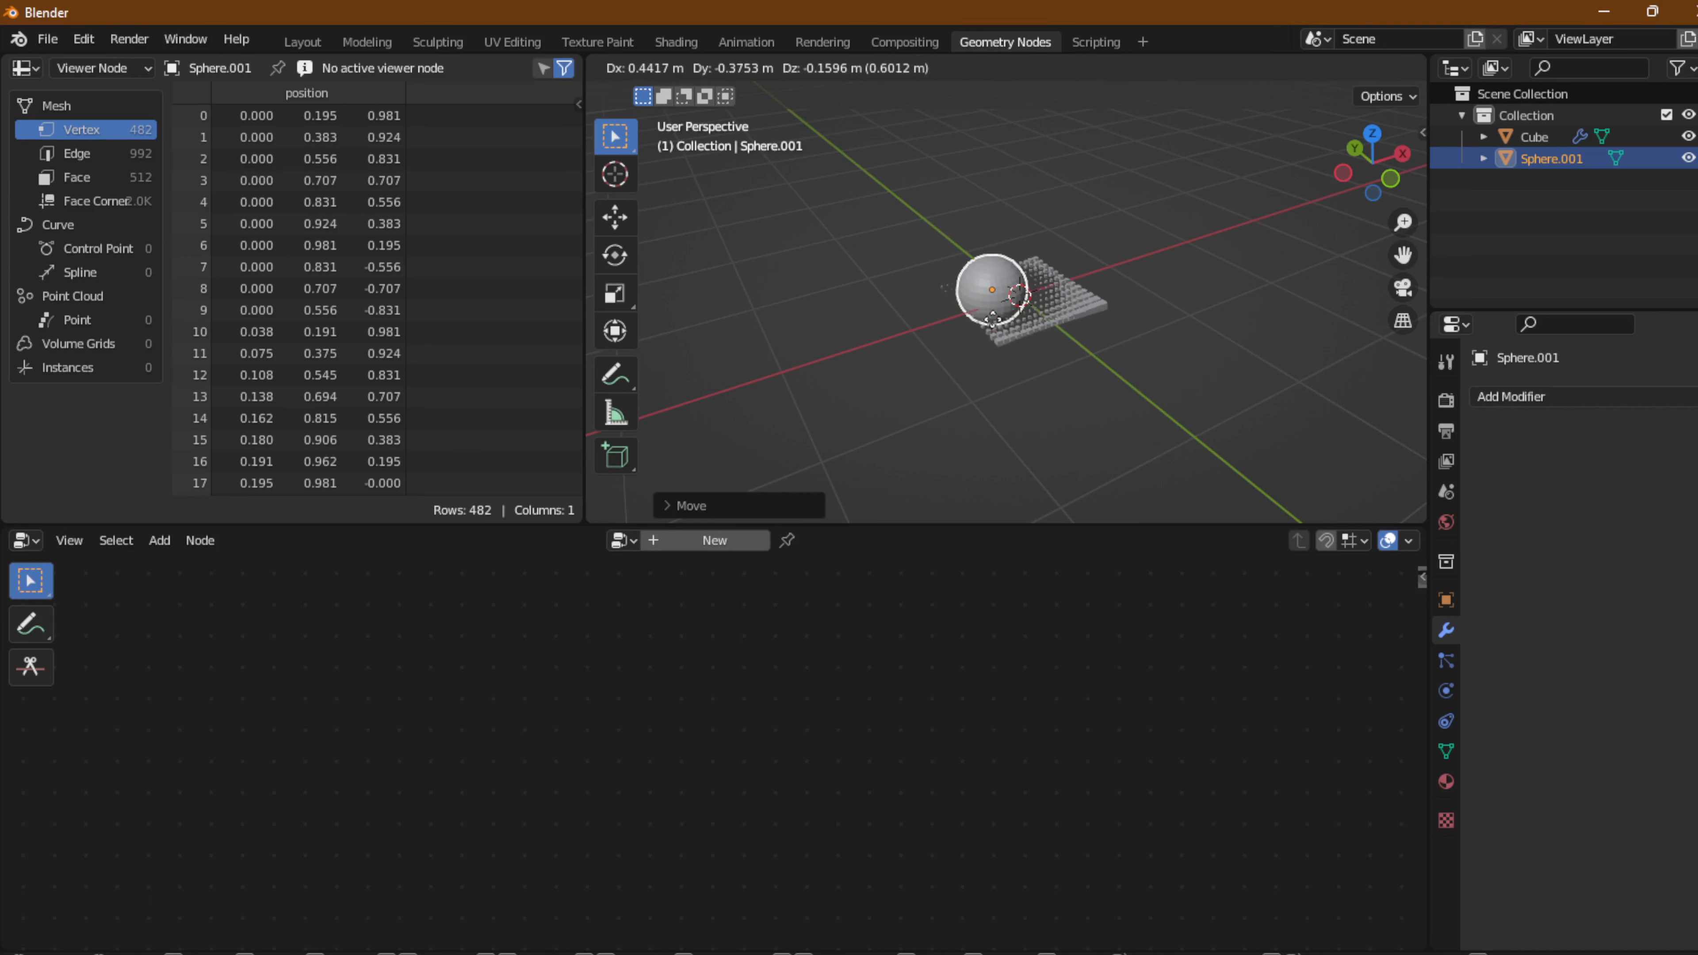
pyautogui.click(988, 246)
pyautogui.scroll(5, 1028, 321)
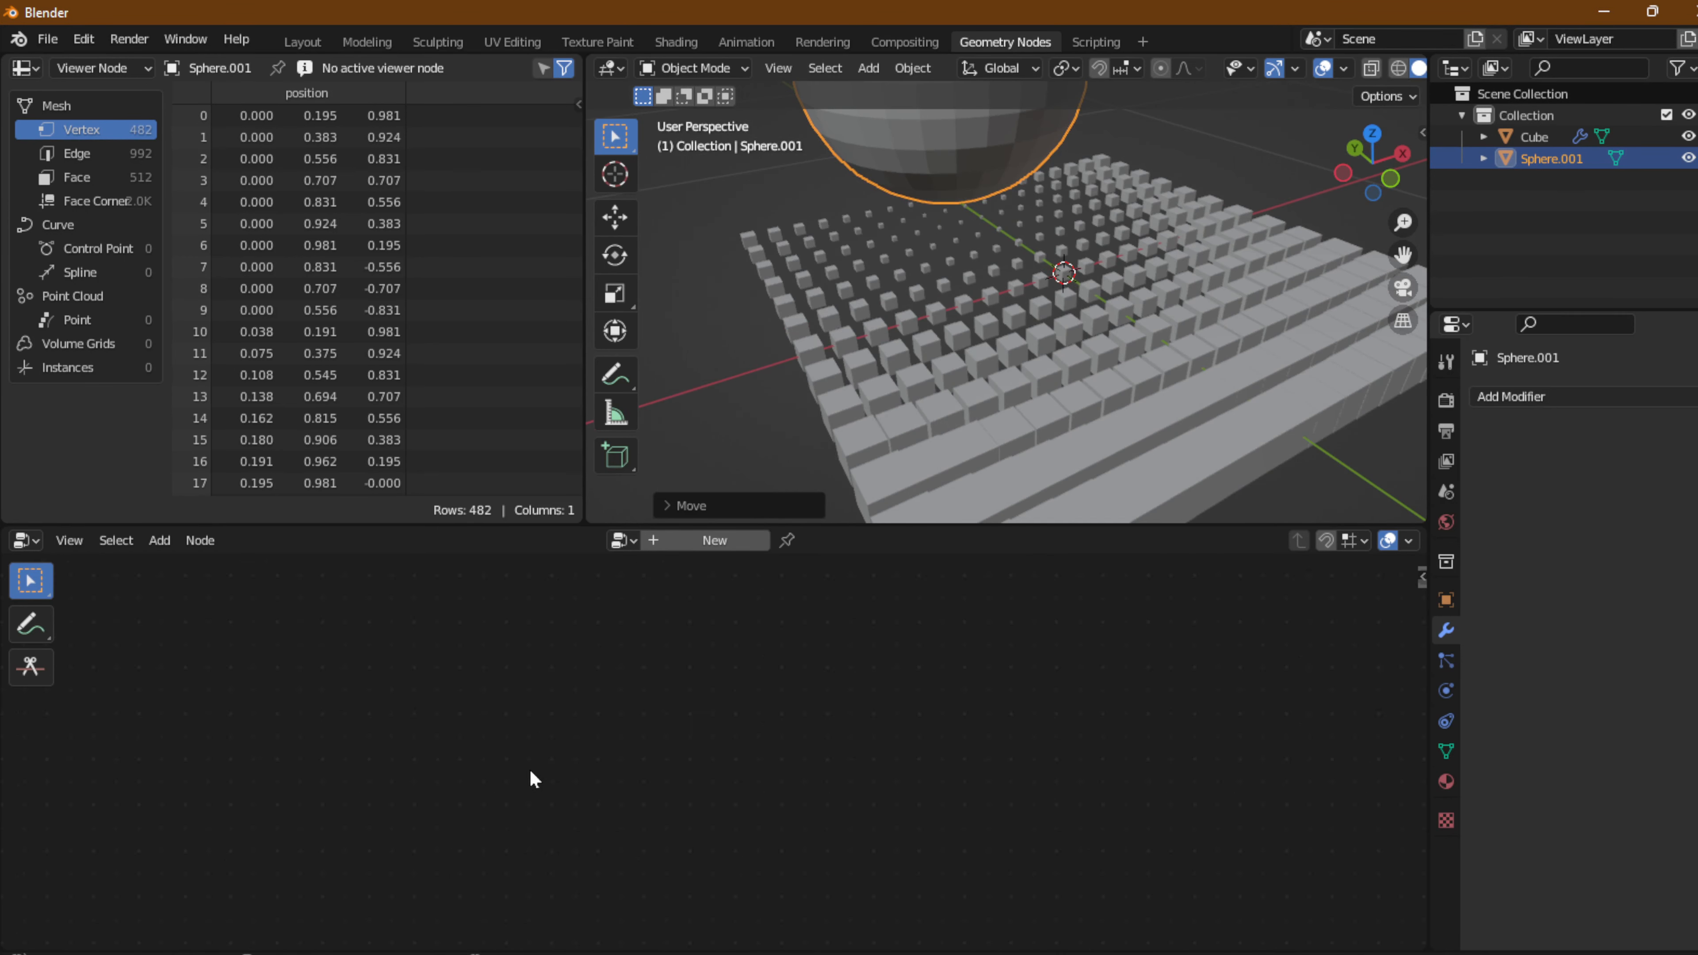
# Select the cube grid and disconnect the Distance link from the Scale input of its Instance on Points node.
pyautogui.click(856, 441)
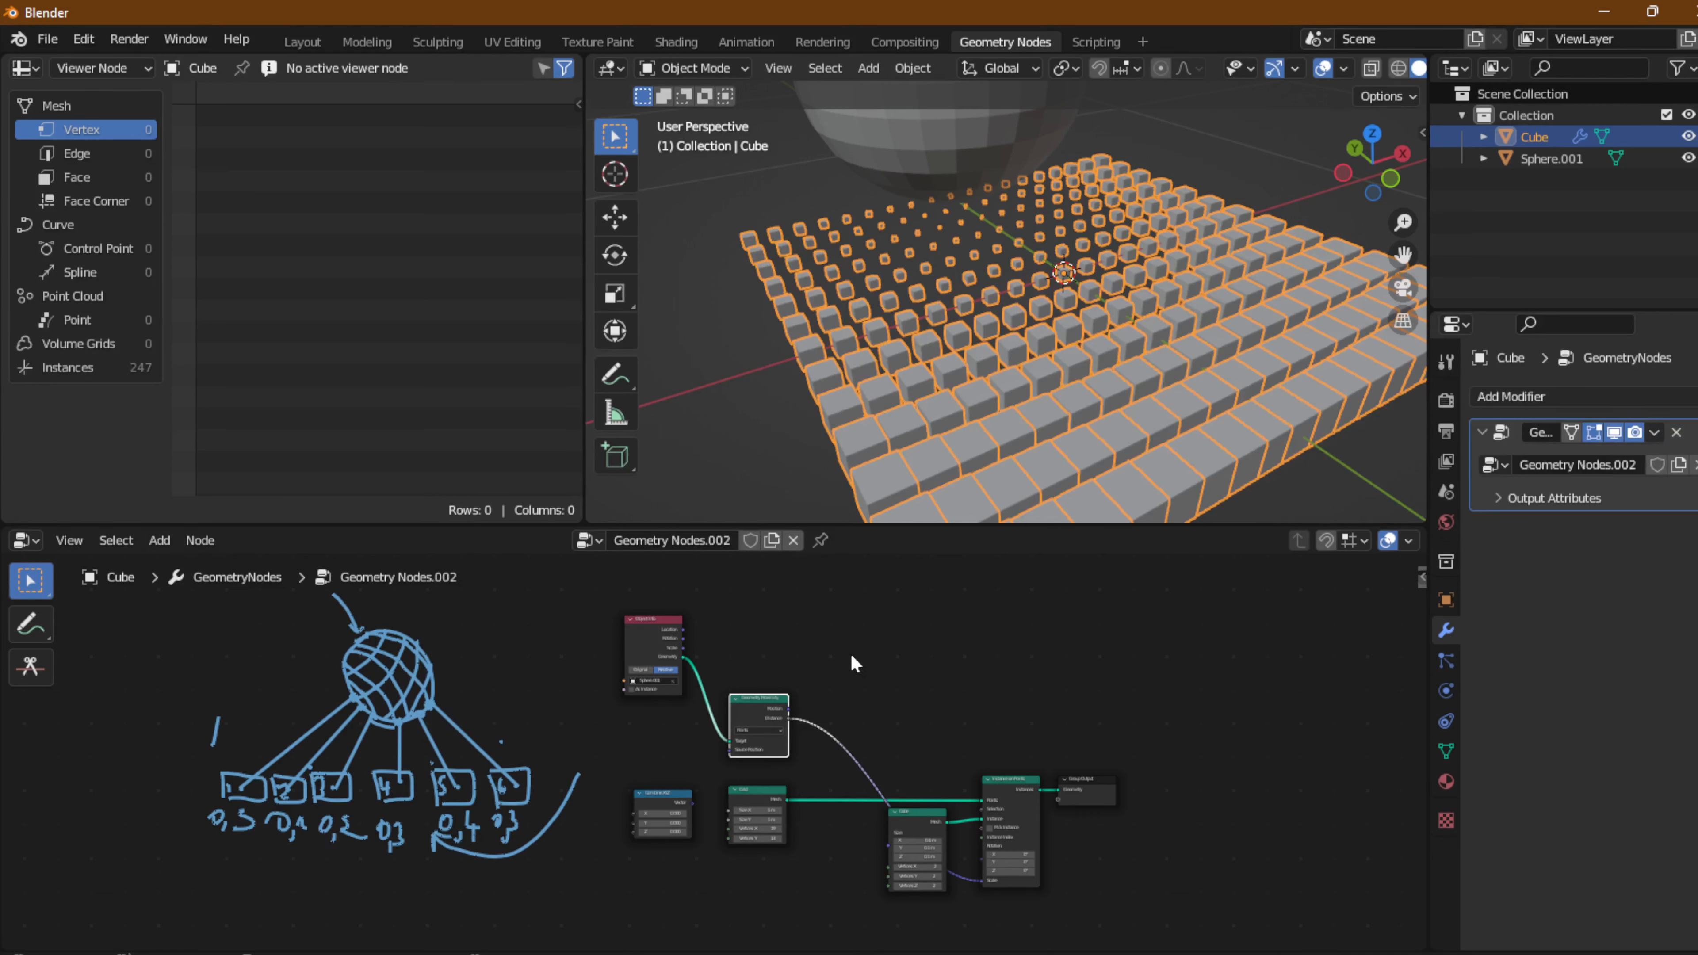
pyautogui.scroll(5, 786, 752)
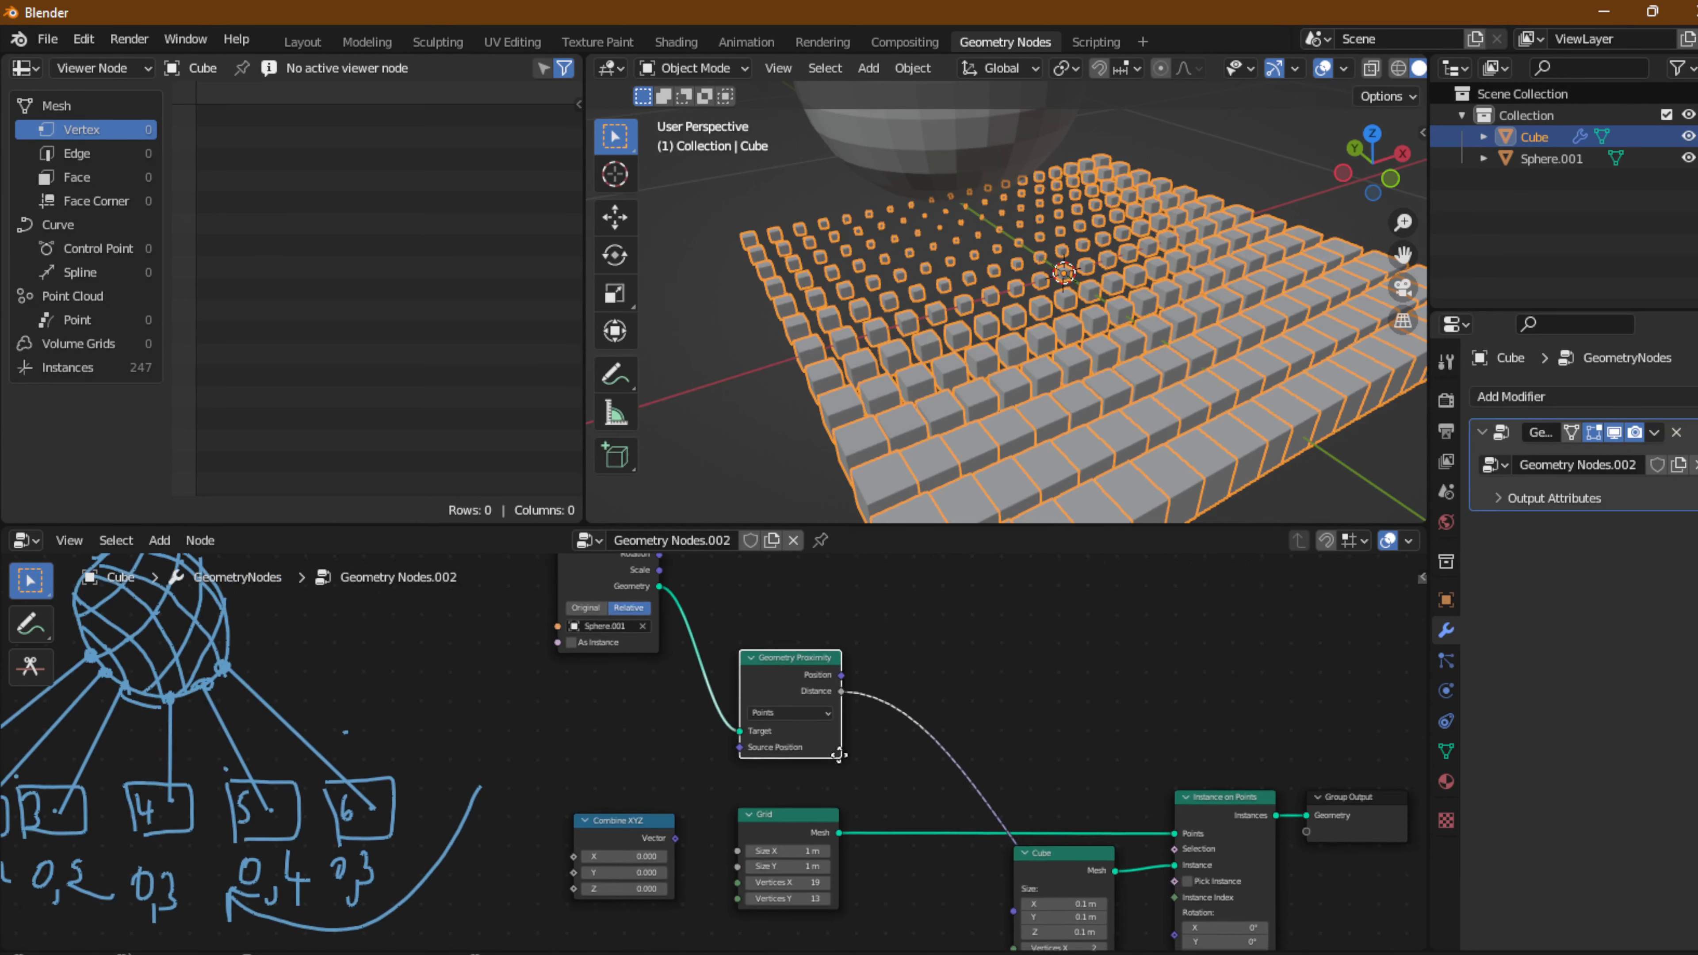
pyautogui.moveTo(738, 677); pyautogui.dragTo(635, 776, button='middle')
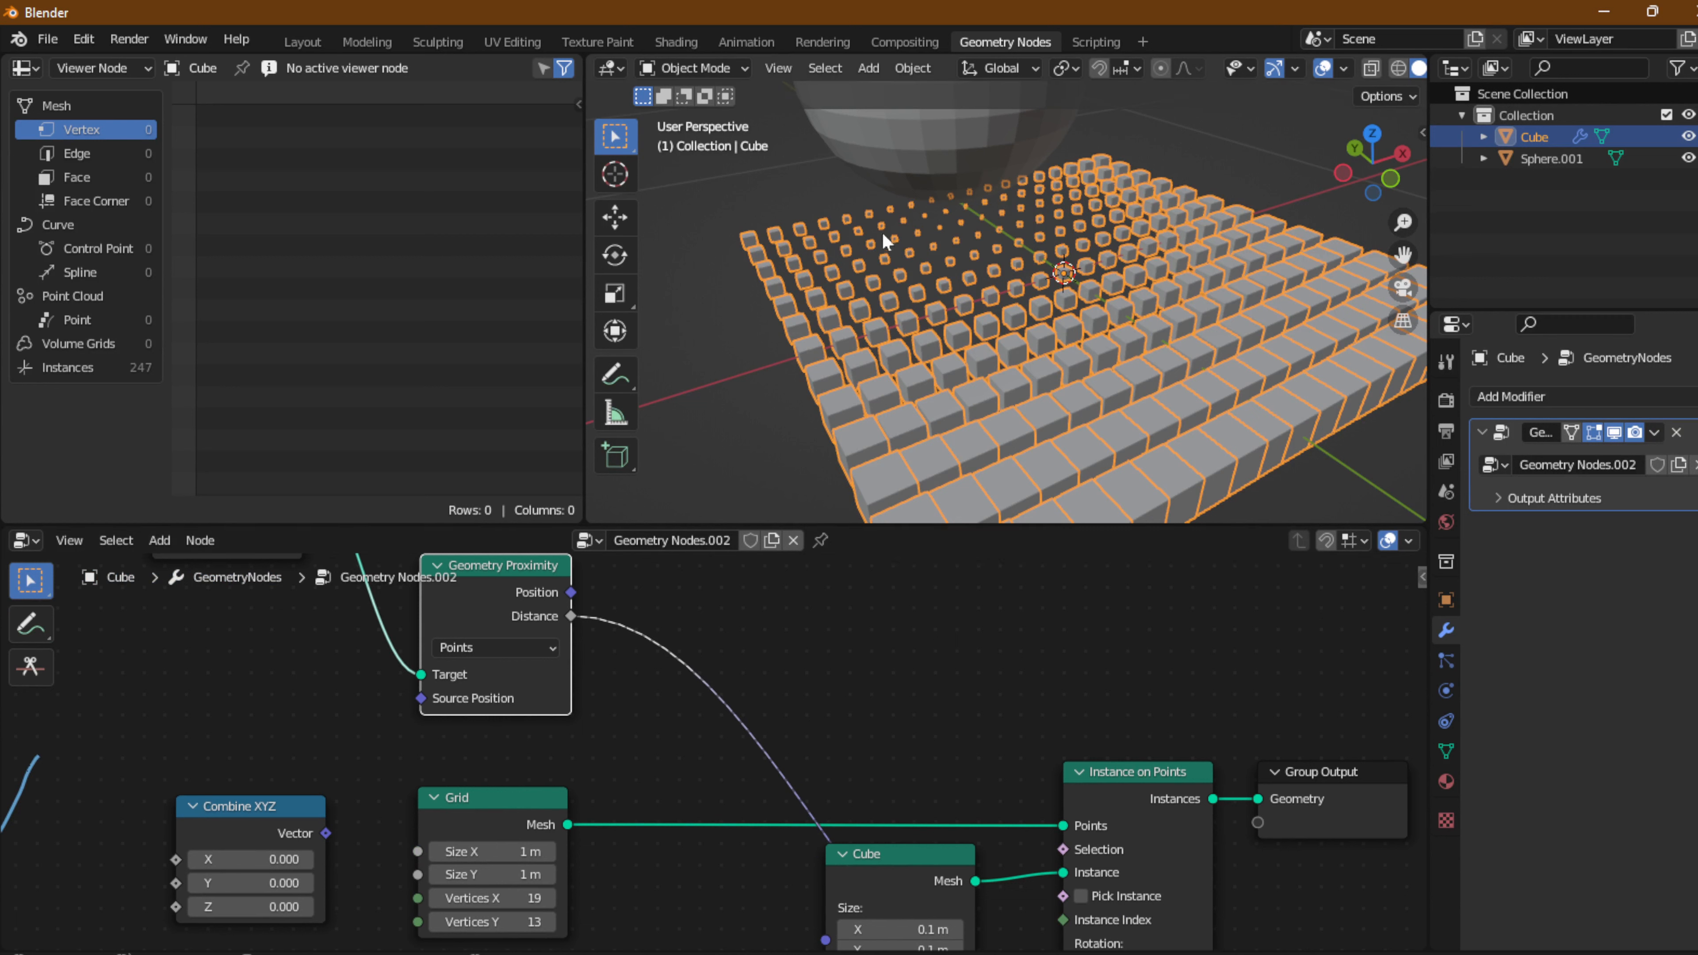
pyautogui.moveTo(920, 638); pyautogui.dragTo(850, 490, button='middle')
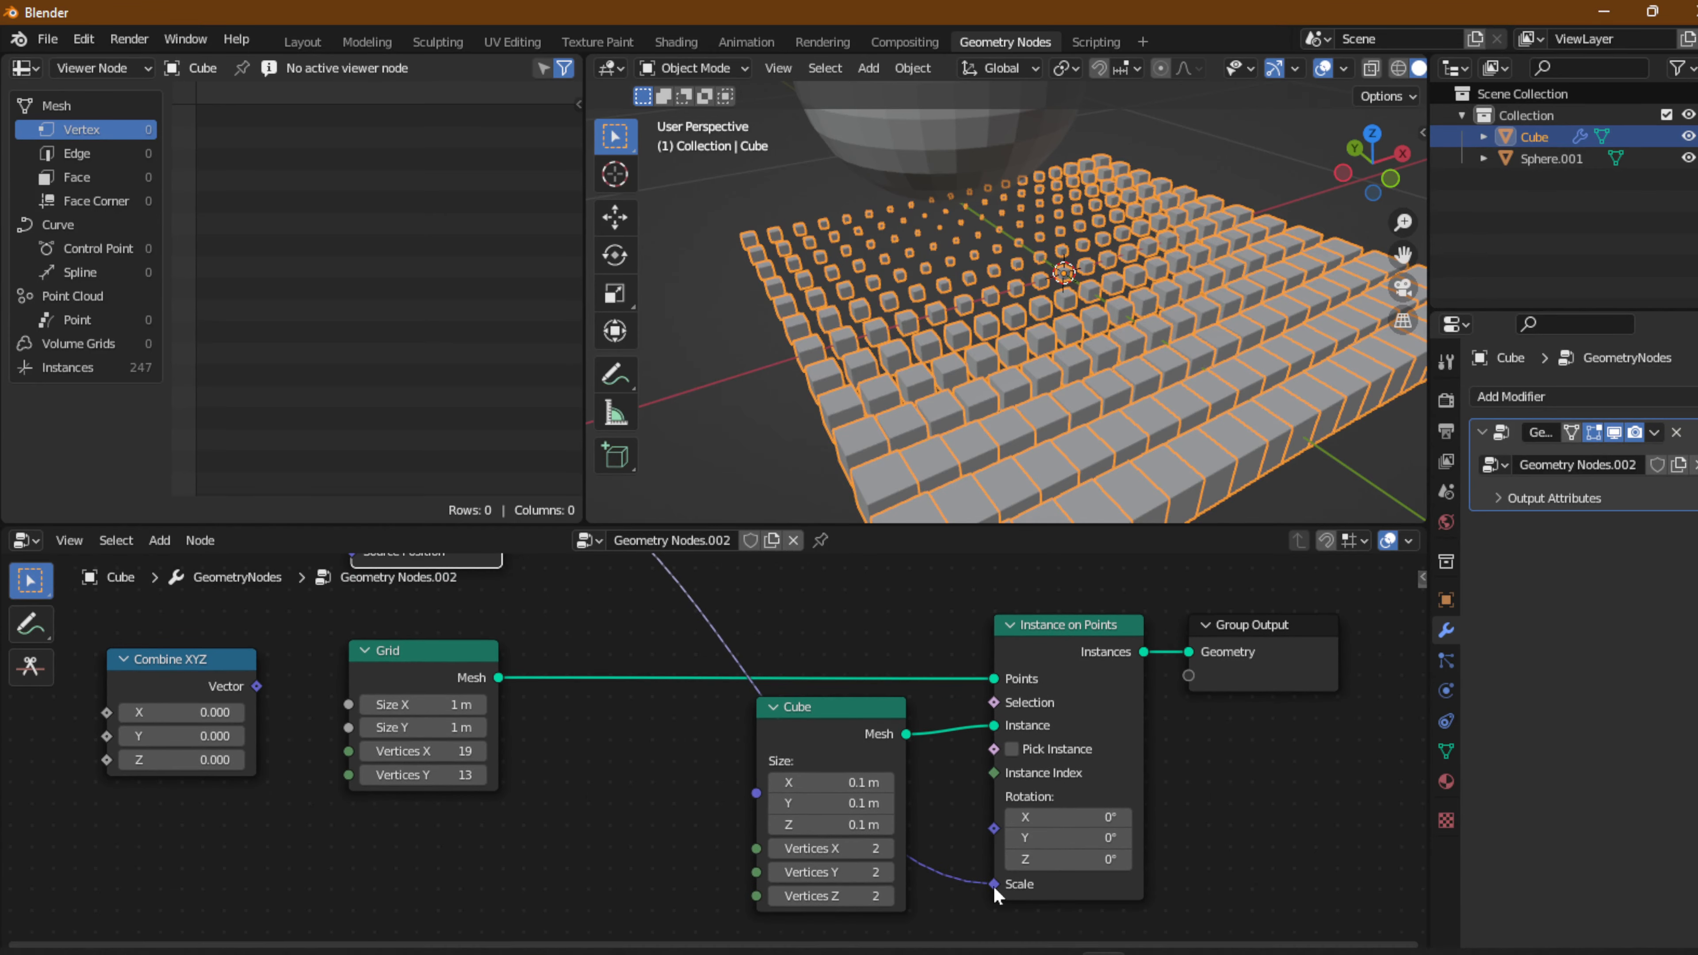
pyautogui.moveTo(994, 884); pyautogui.dragTo(965, 889)
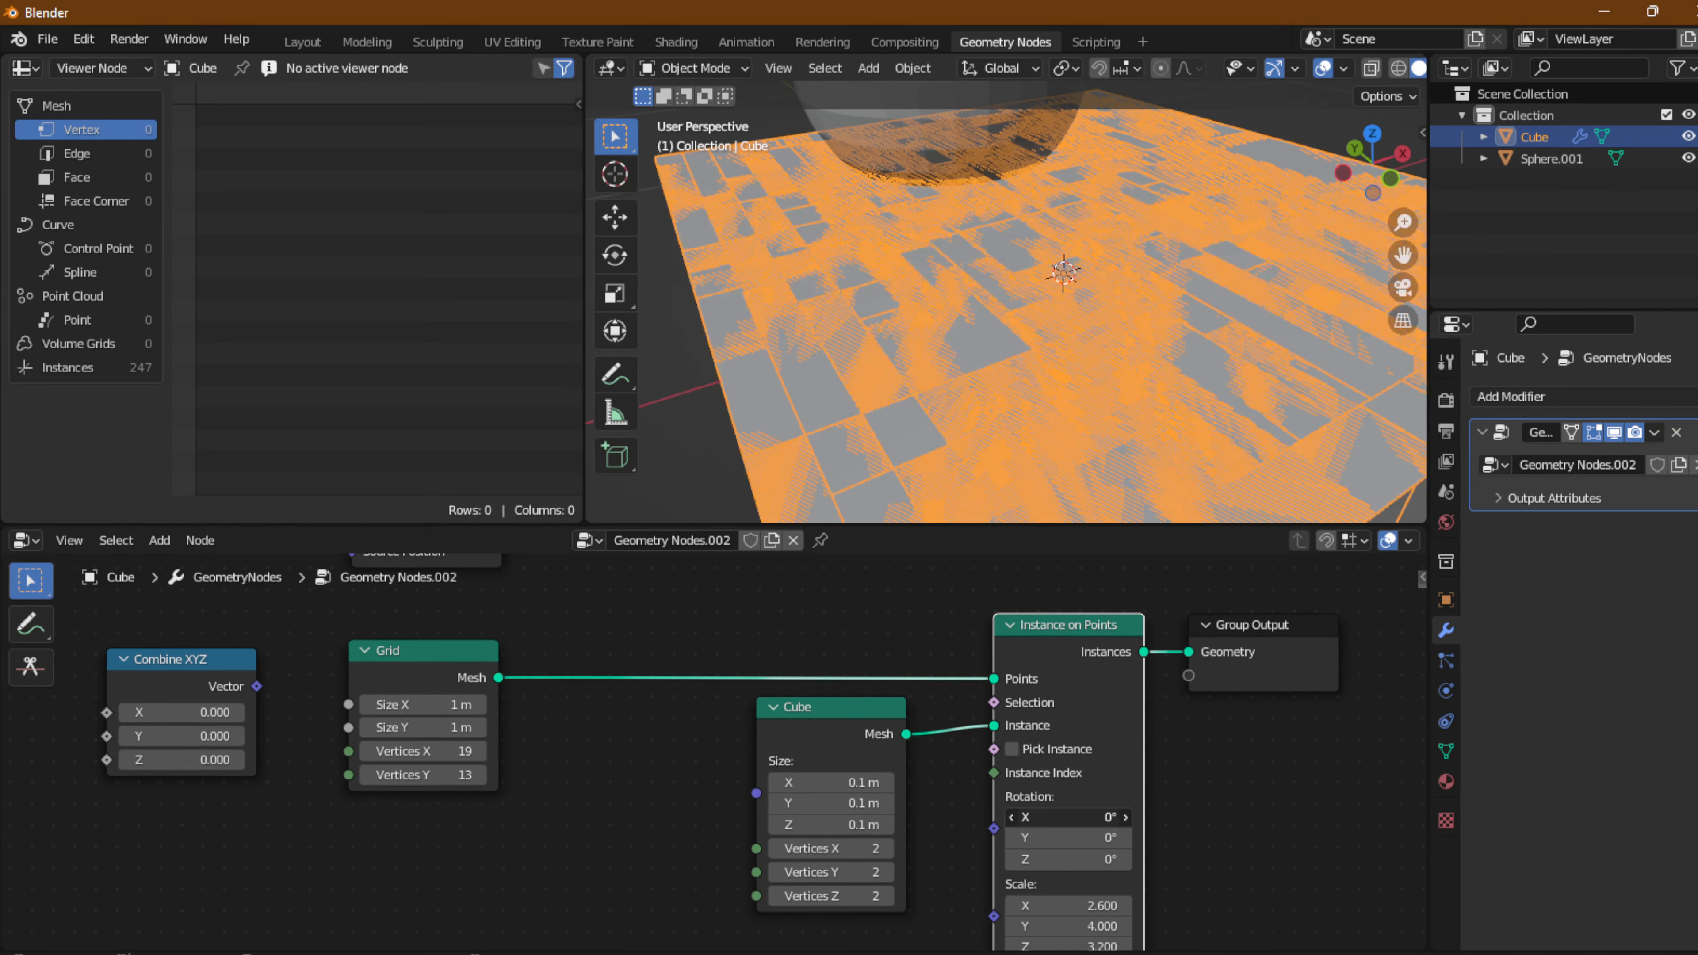
# Set the Instance on Points rotation to X 1.9° and Y -0.8°.
pyautogui.moveTo(1046, 817)
pyautogui.mouseDown()
pyautogui.moveTo(1083, 818)
pyautogui.moveTo(1029, 838)
pyautogui.mouseUp()
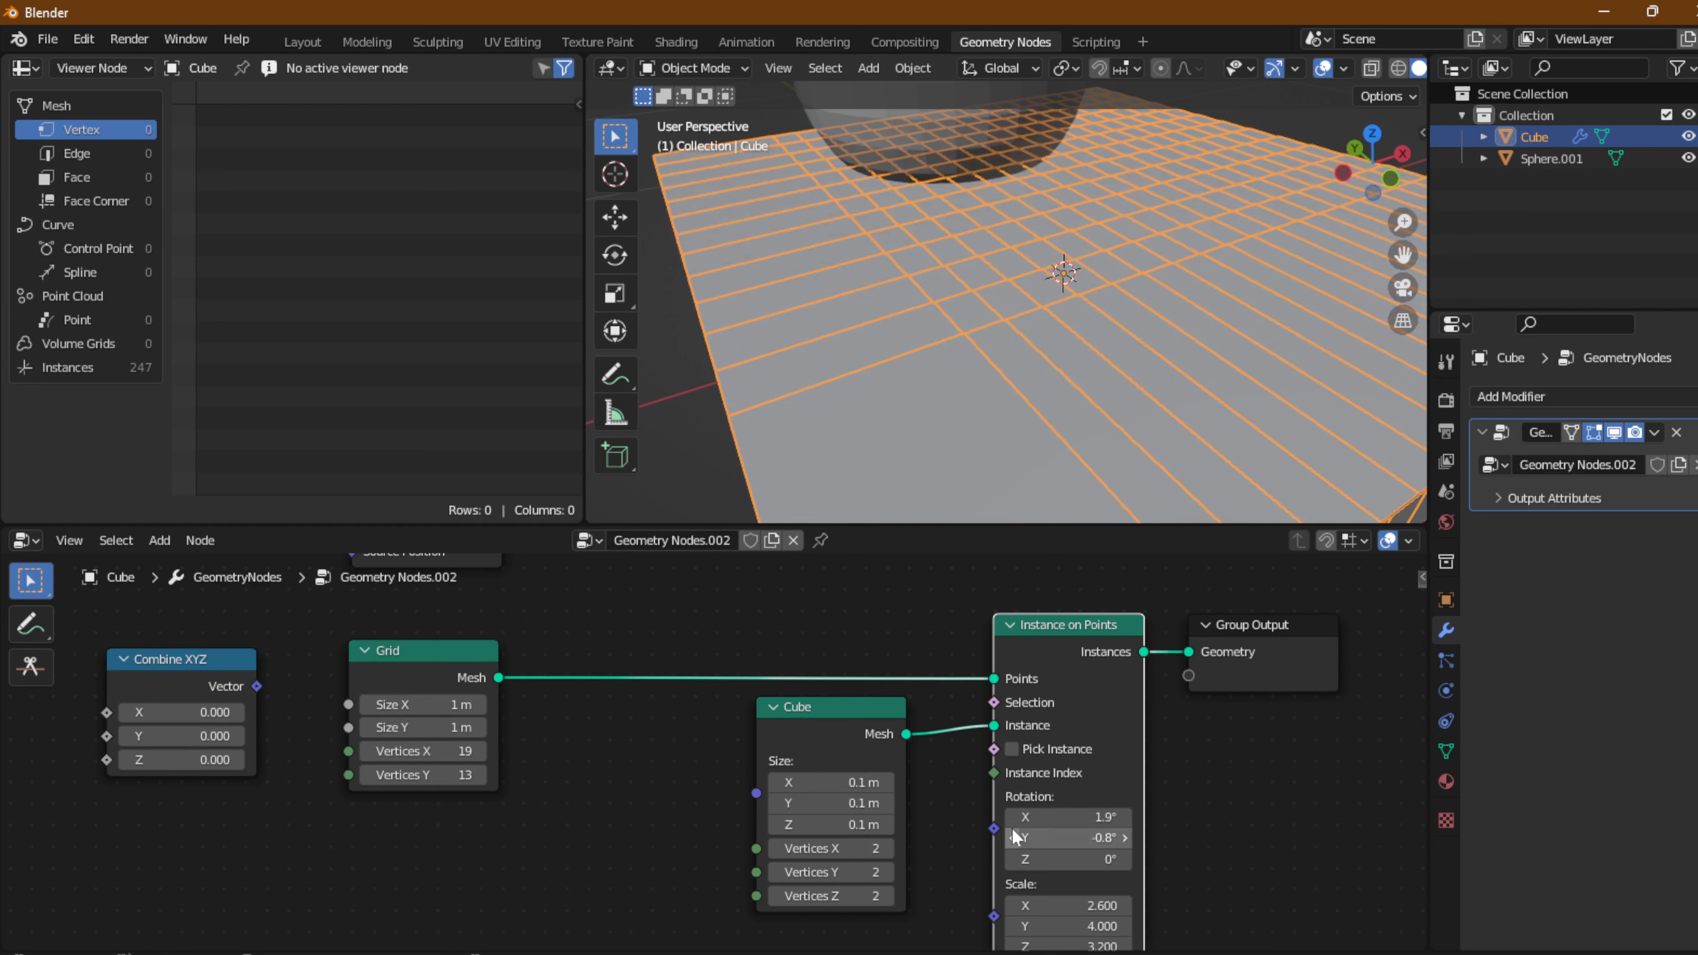
pyautogui.scroll(-4, 942, 240)
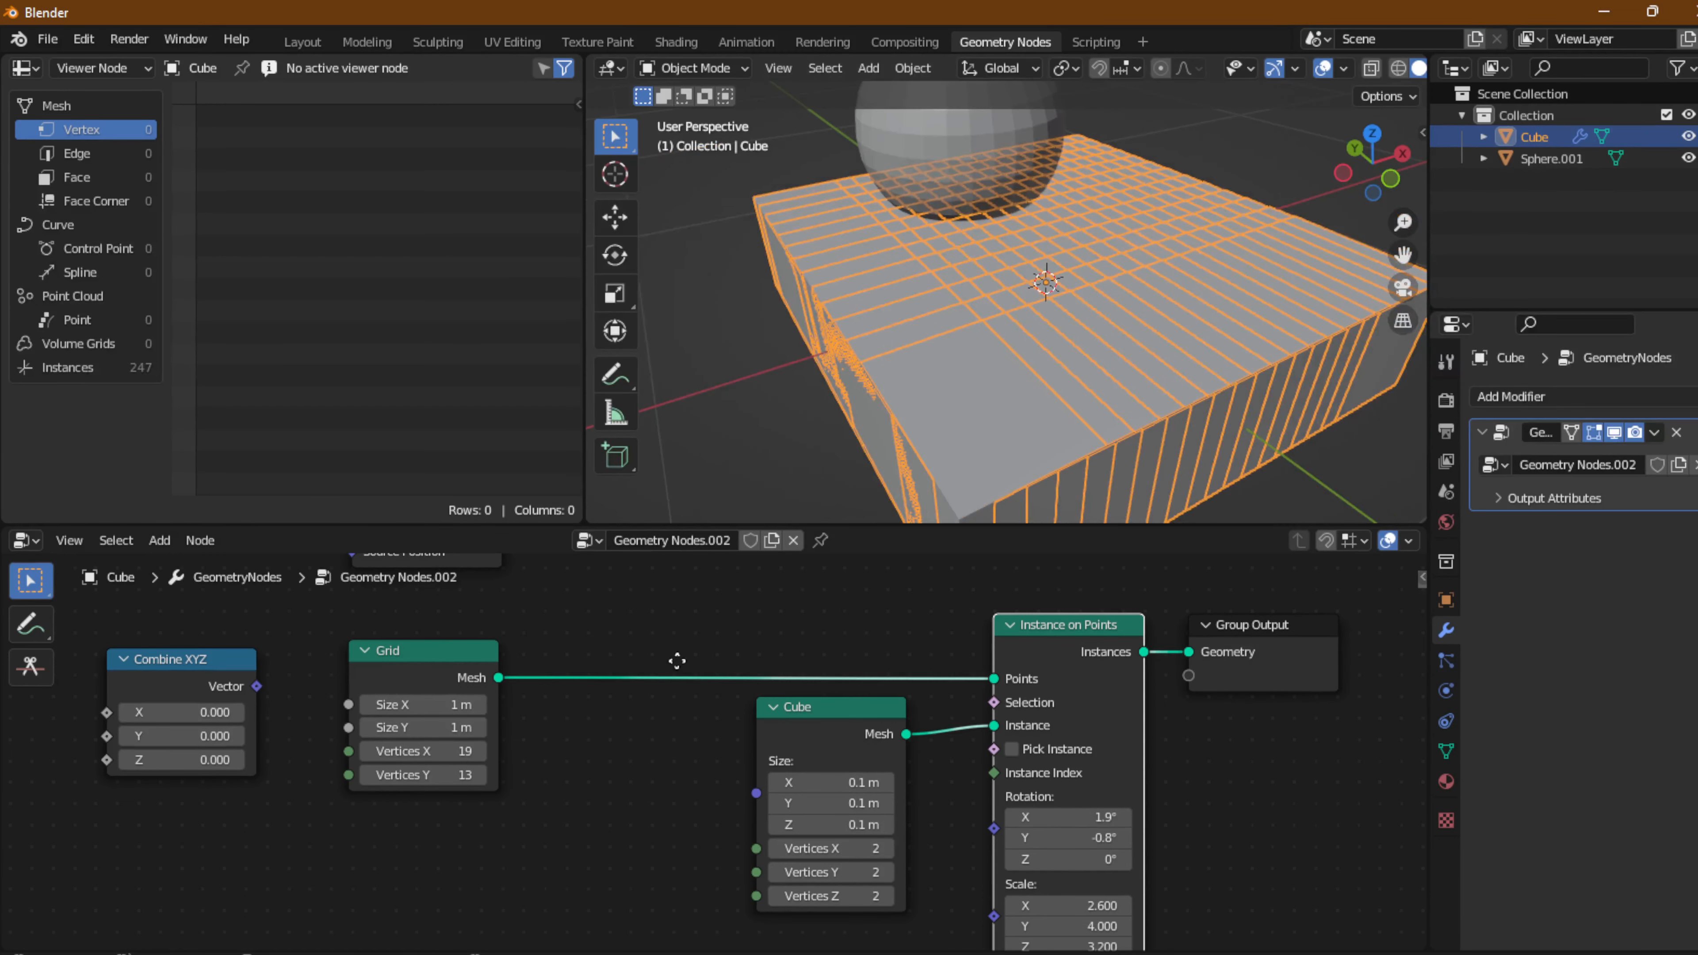
# Reconnect the Geometry Proximity node's Distance output to the Scale input of Instance on Points.
pyautogui.moveTo(677, 660); pyautogui.dragTo(712, 750, button='middle')
pyautogui.moveTo(599, 623); pyautogui.dragTo(599, 633, button='middle')
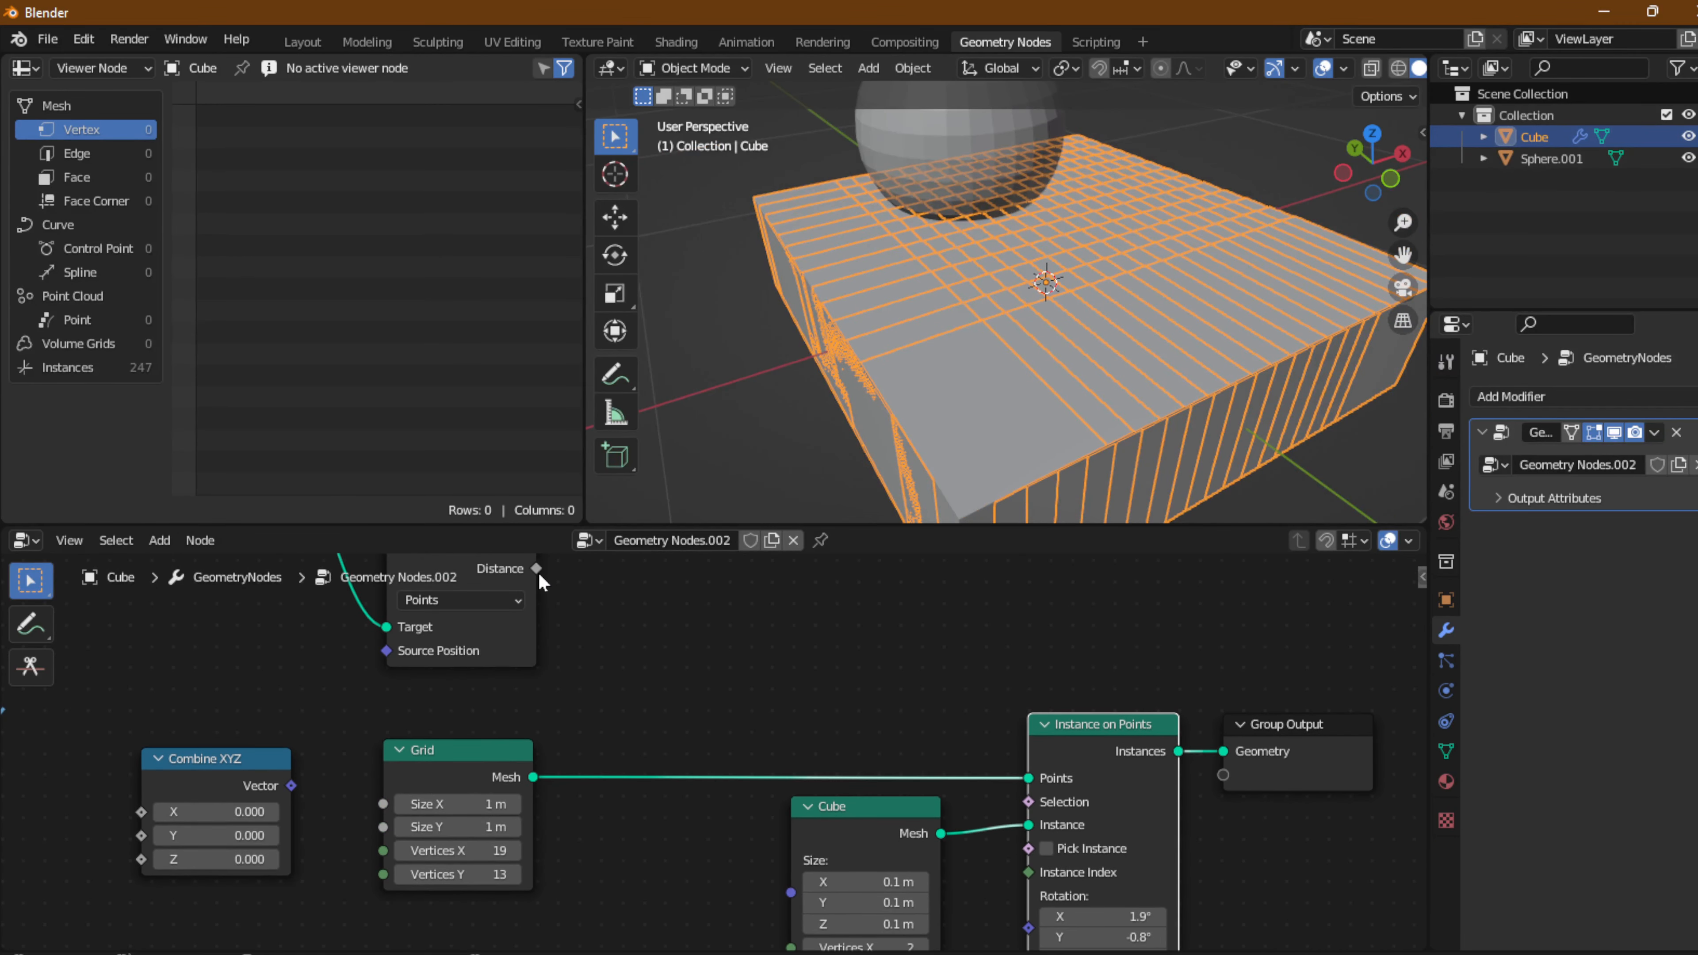
pyautogui.moveTo(537, 568); pyautogui.dragTo(1029, 869)
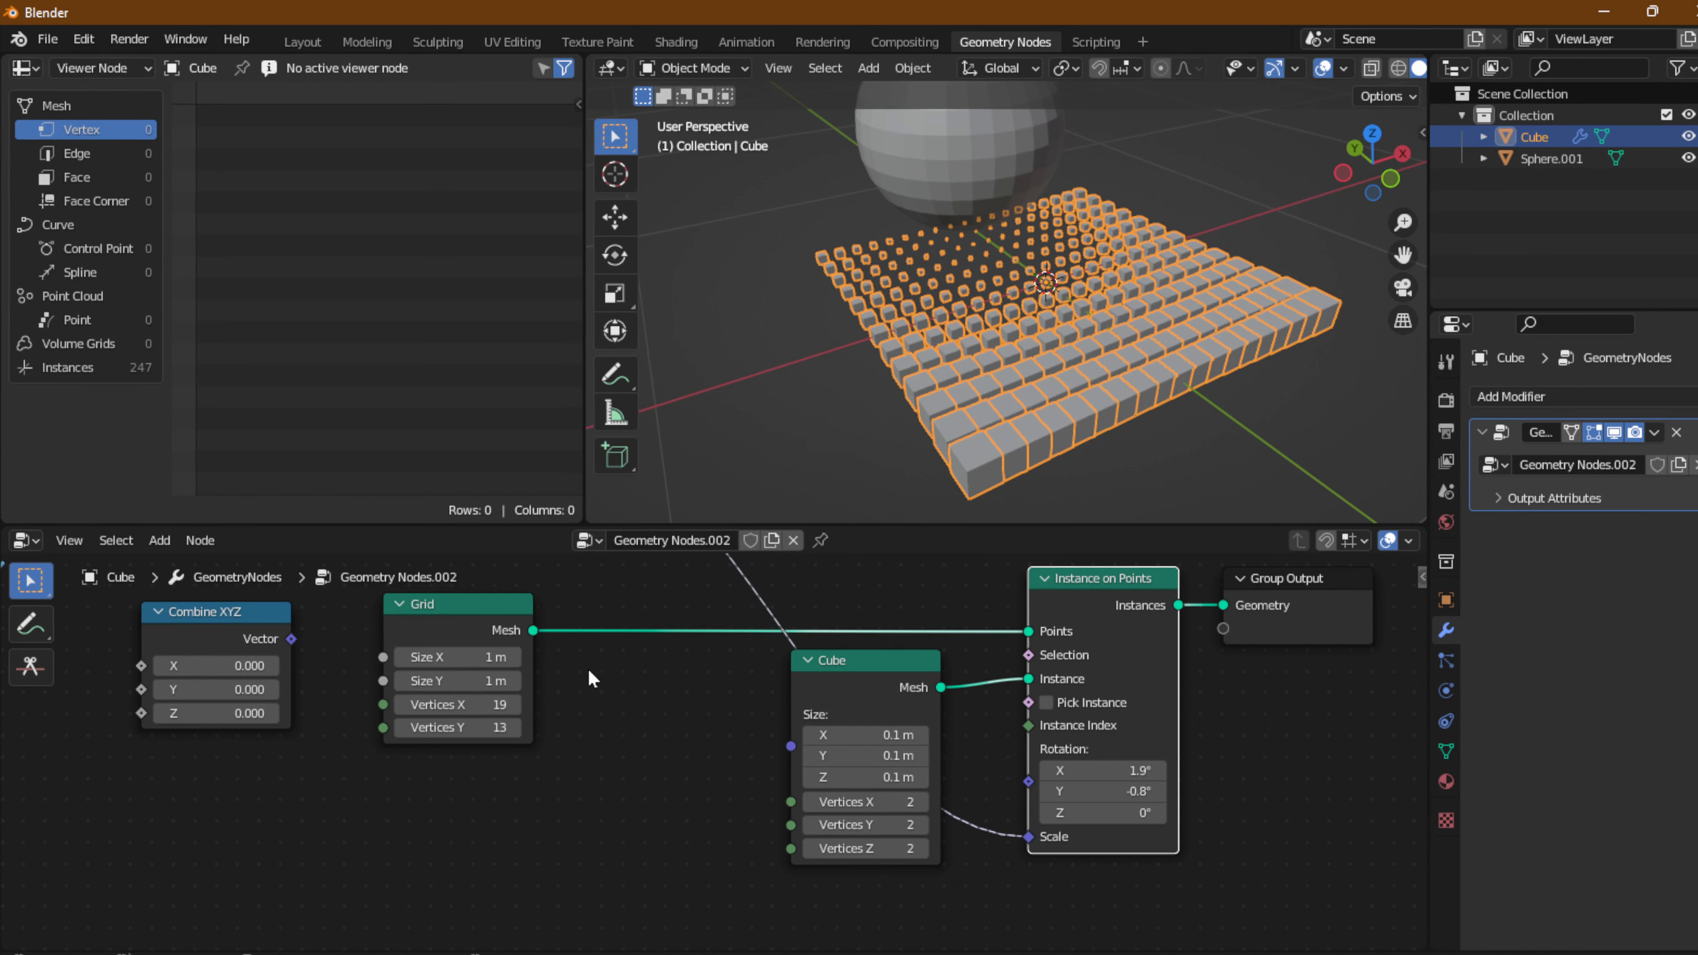
# Compare the sketched sphere-to-cube distances with the Geometry Proximity, Grid and Instance on Points nodes.
pyautogui.moveTo(591, 679)
pyautogui.mouseDown(button='middle')
pyautogui.moveTo(974, 809)
pyautogui.moveTo(1157, 809)
pyautogui.mouseUp(button='middle')
pyautogui.moveTo(795, 682); pyautogui.dragTo(1186, 694, button='middle')
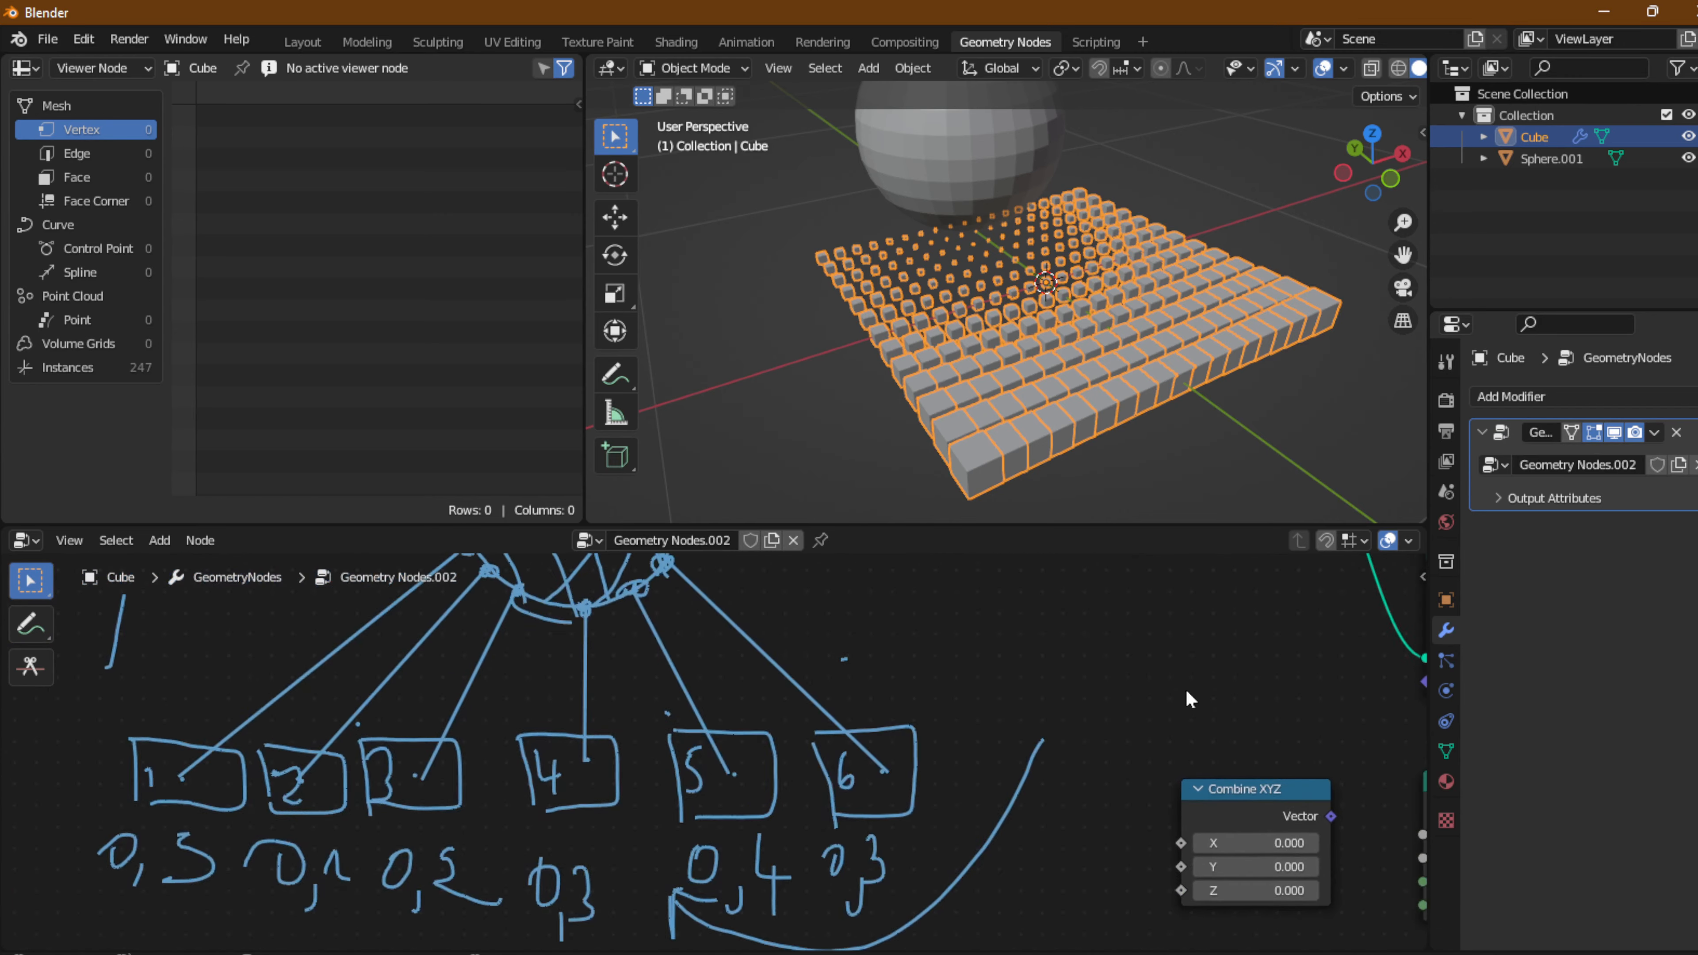
pyautogui.scroll(-2, 1118, 694)
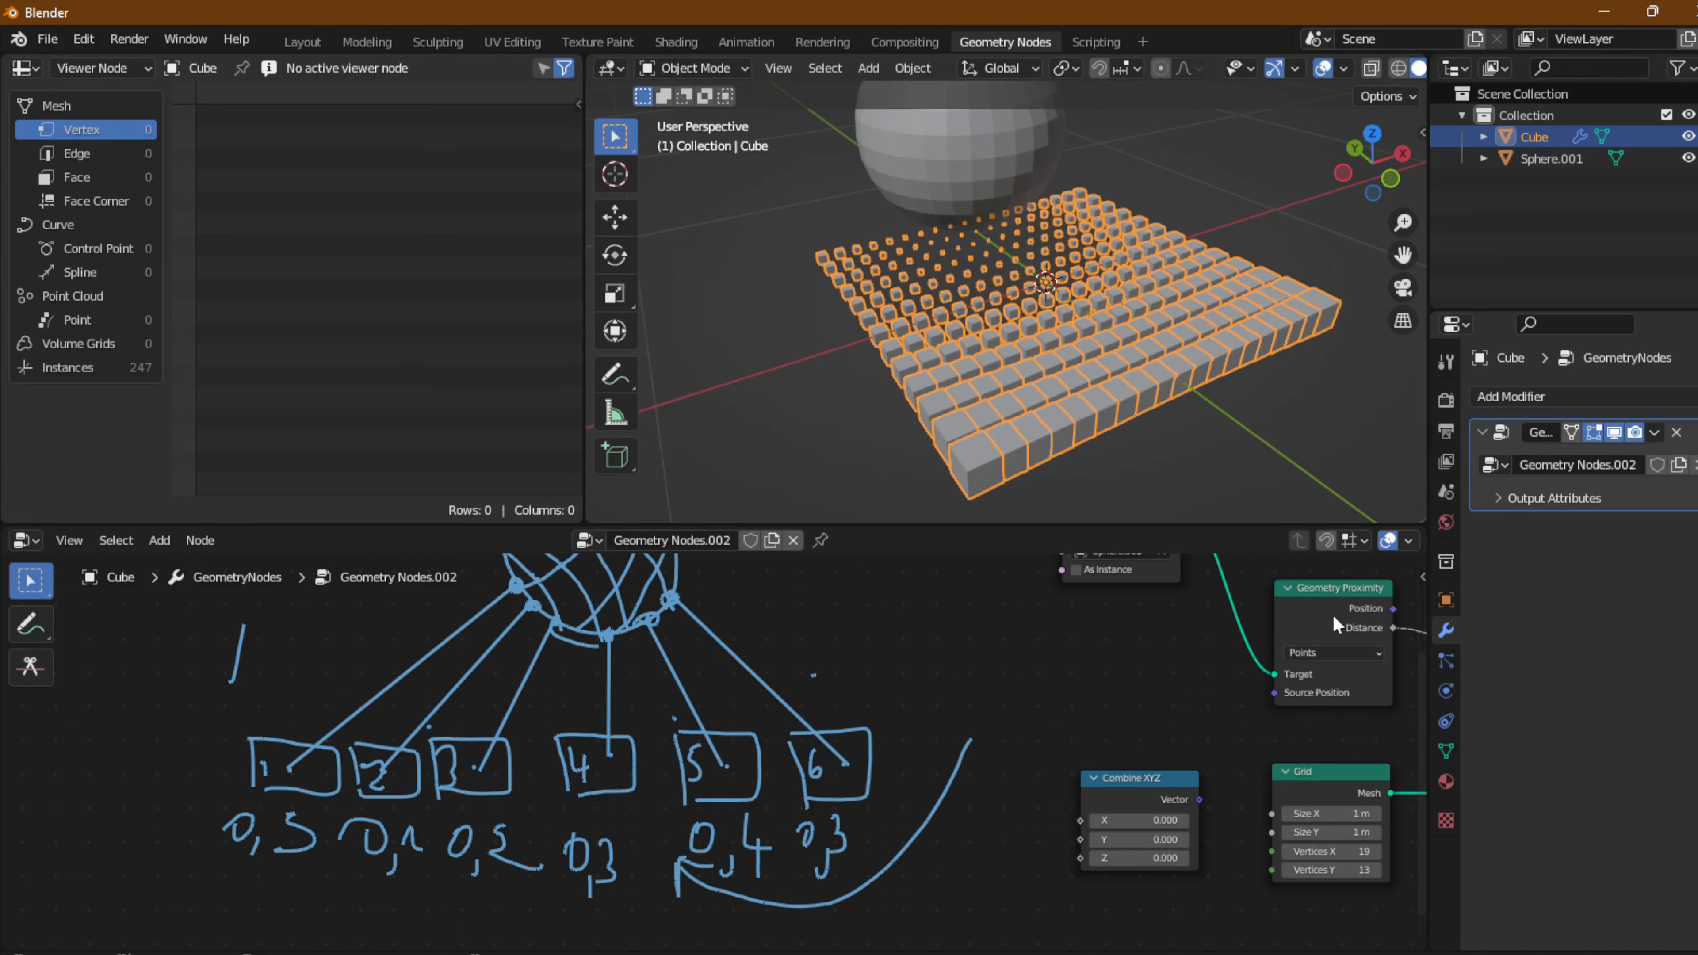
pyautogui.moveTo(1309, 629)
pyautogui.mouseDown(button='middle')
pyautogui.moveTo(978, 682)
pyautogui.moveTo(779, 568)
pyautogui.mouseUp(button='middle')
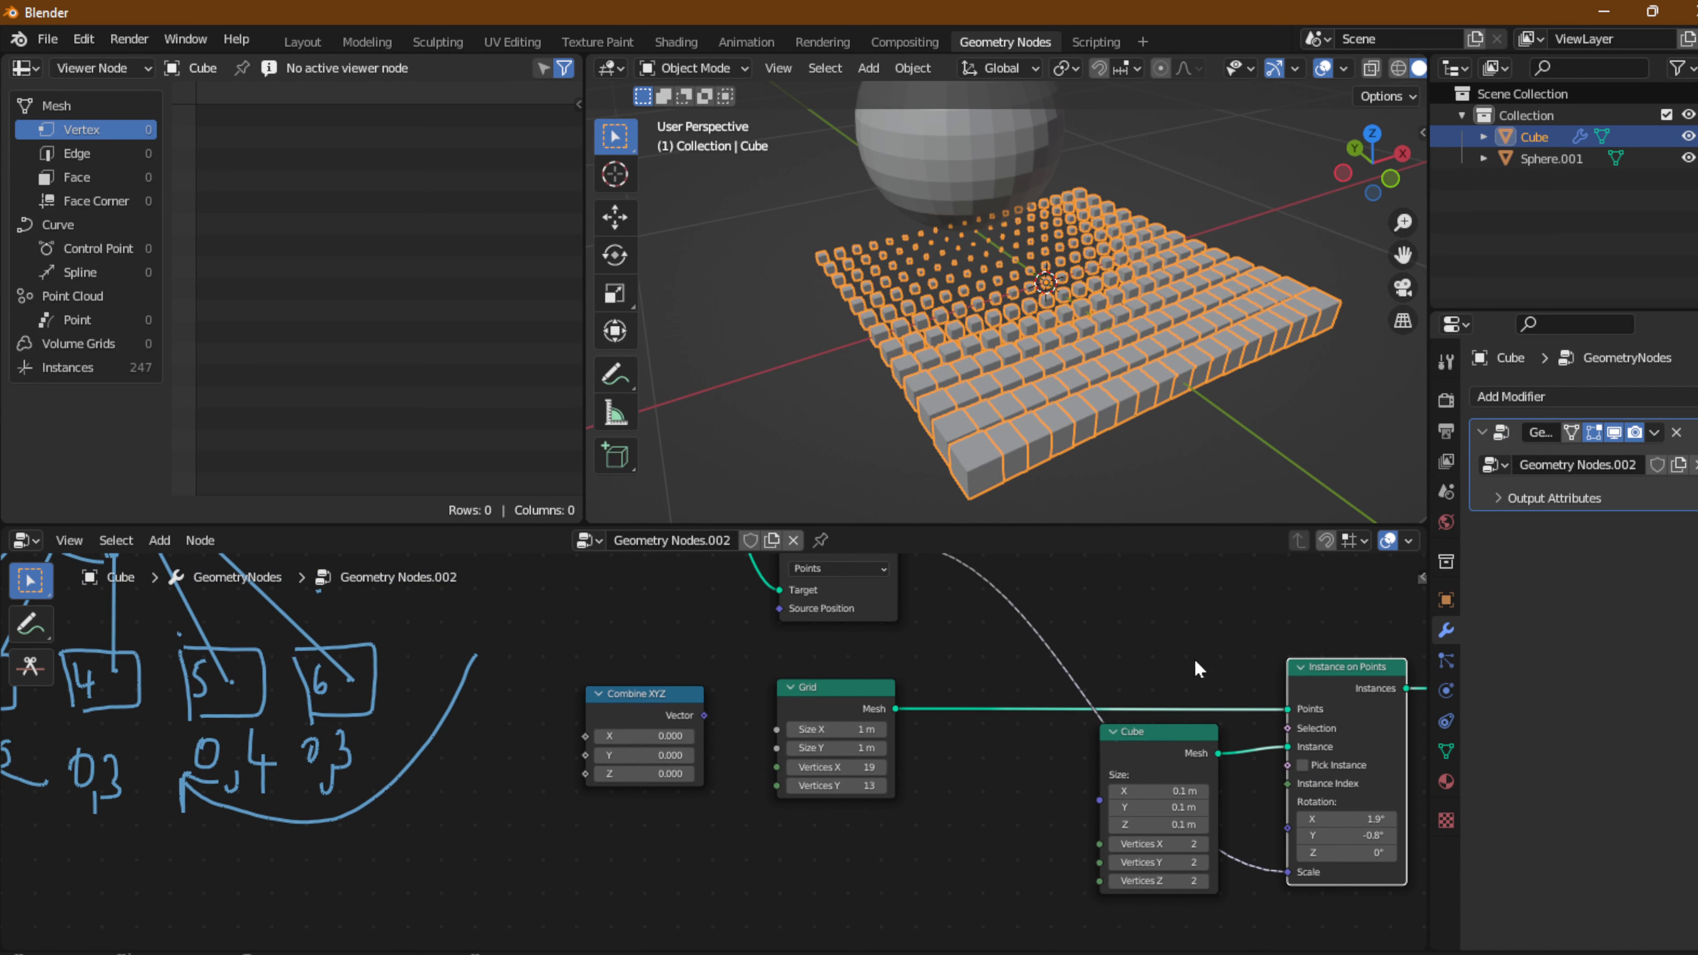
pyautogui.moveTo(390, 701); pyautogui.dragTo(1030, 741, button='middle')
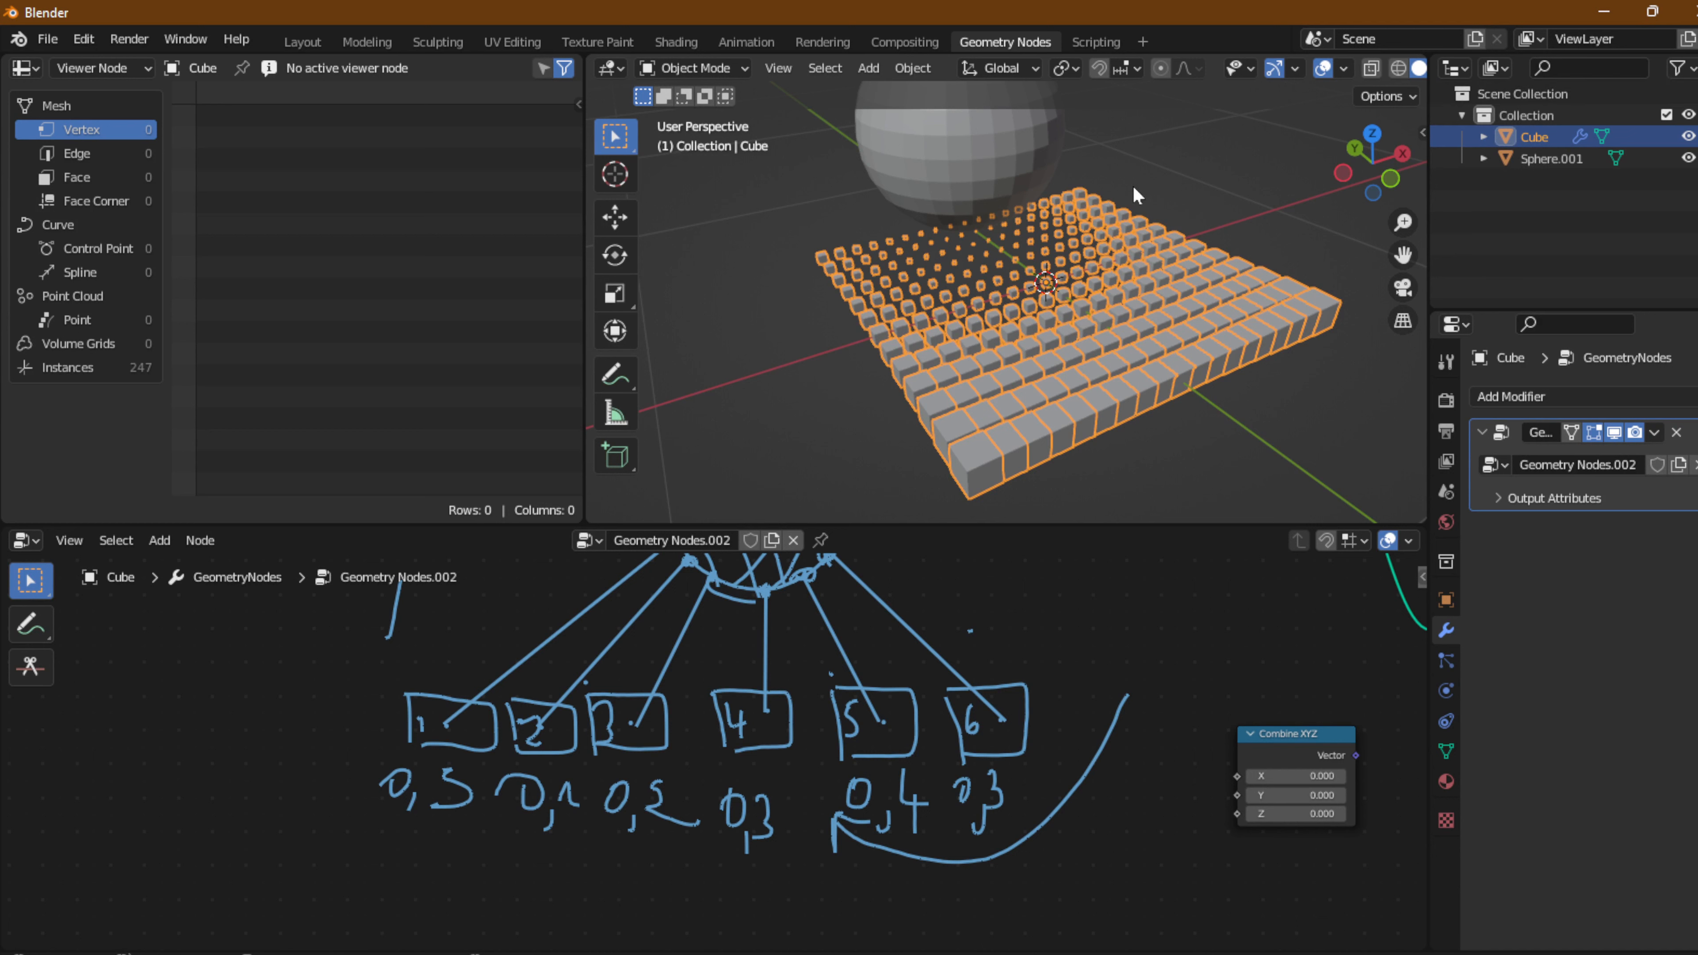
pyautogui.moveTo(1273, 750); pyautogui.dragTo(920, 713, button='middle')
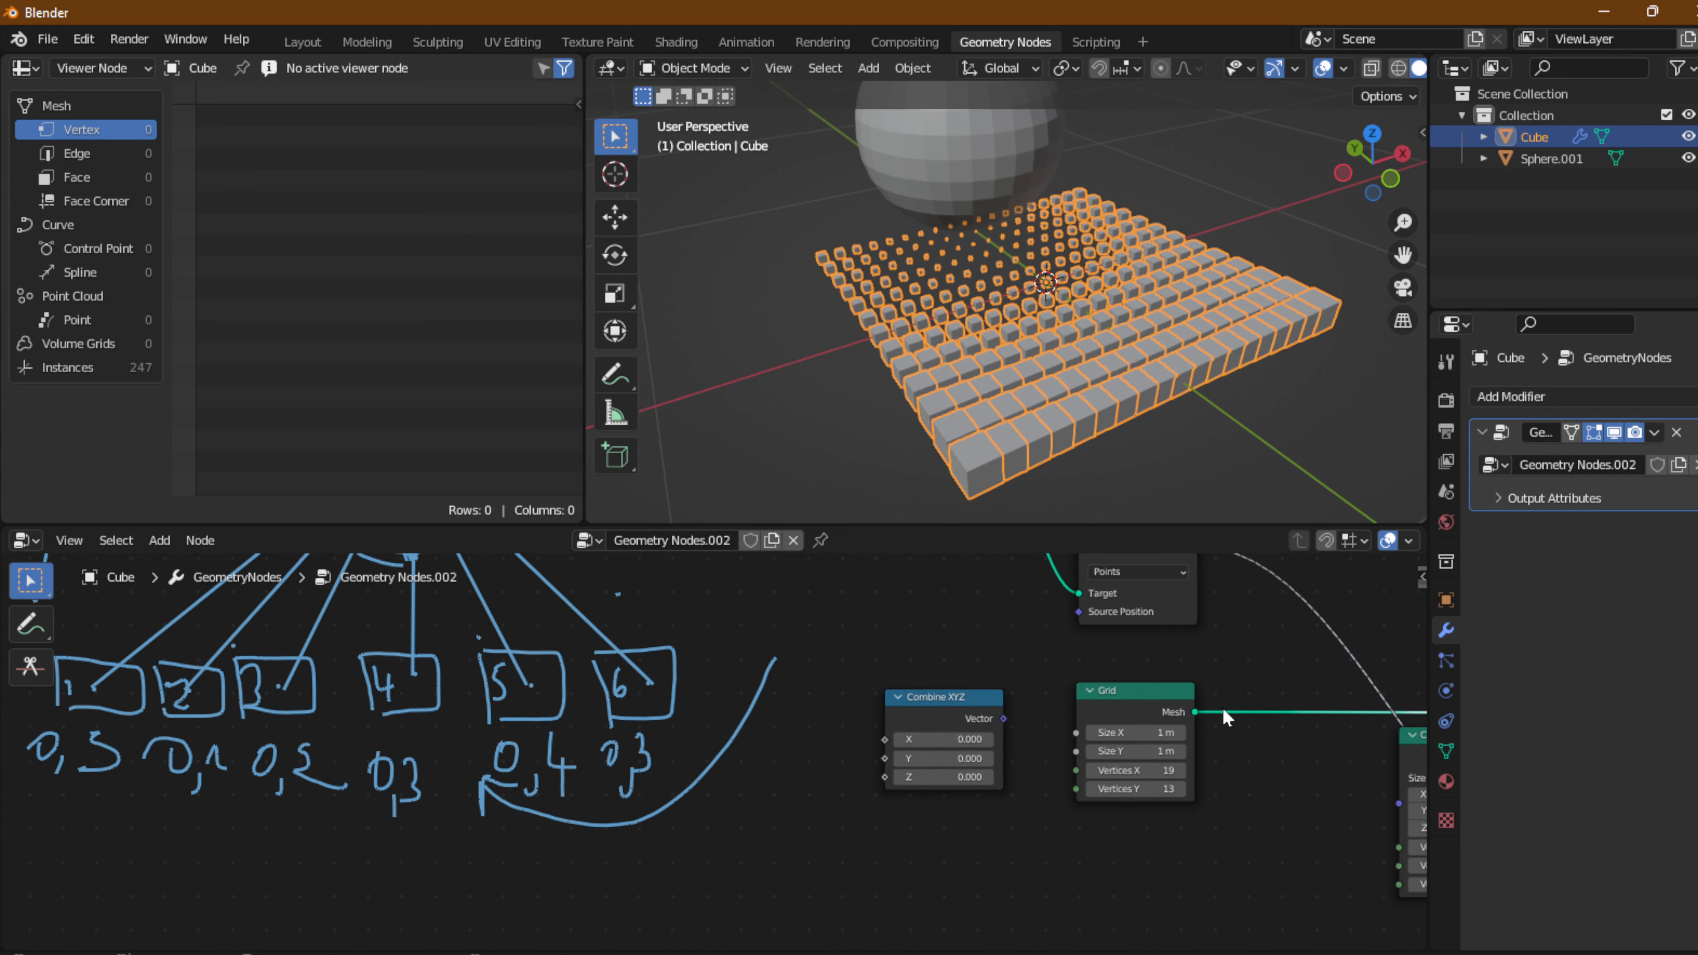
pyautogui.moveTo(1228, 717); pyautogui.dragTo(749, 736, button='middle')
pyautogui.moveTo(1047, 709); pyautogui.dragTo(956, 595, button='middle')
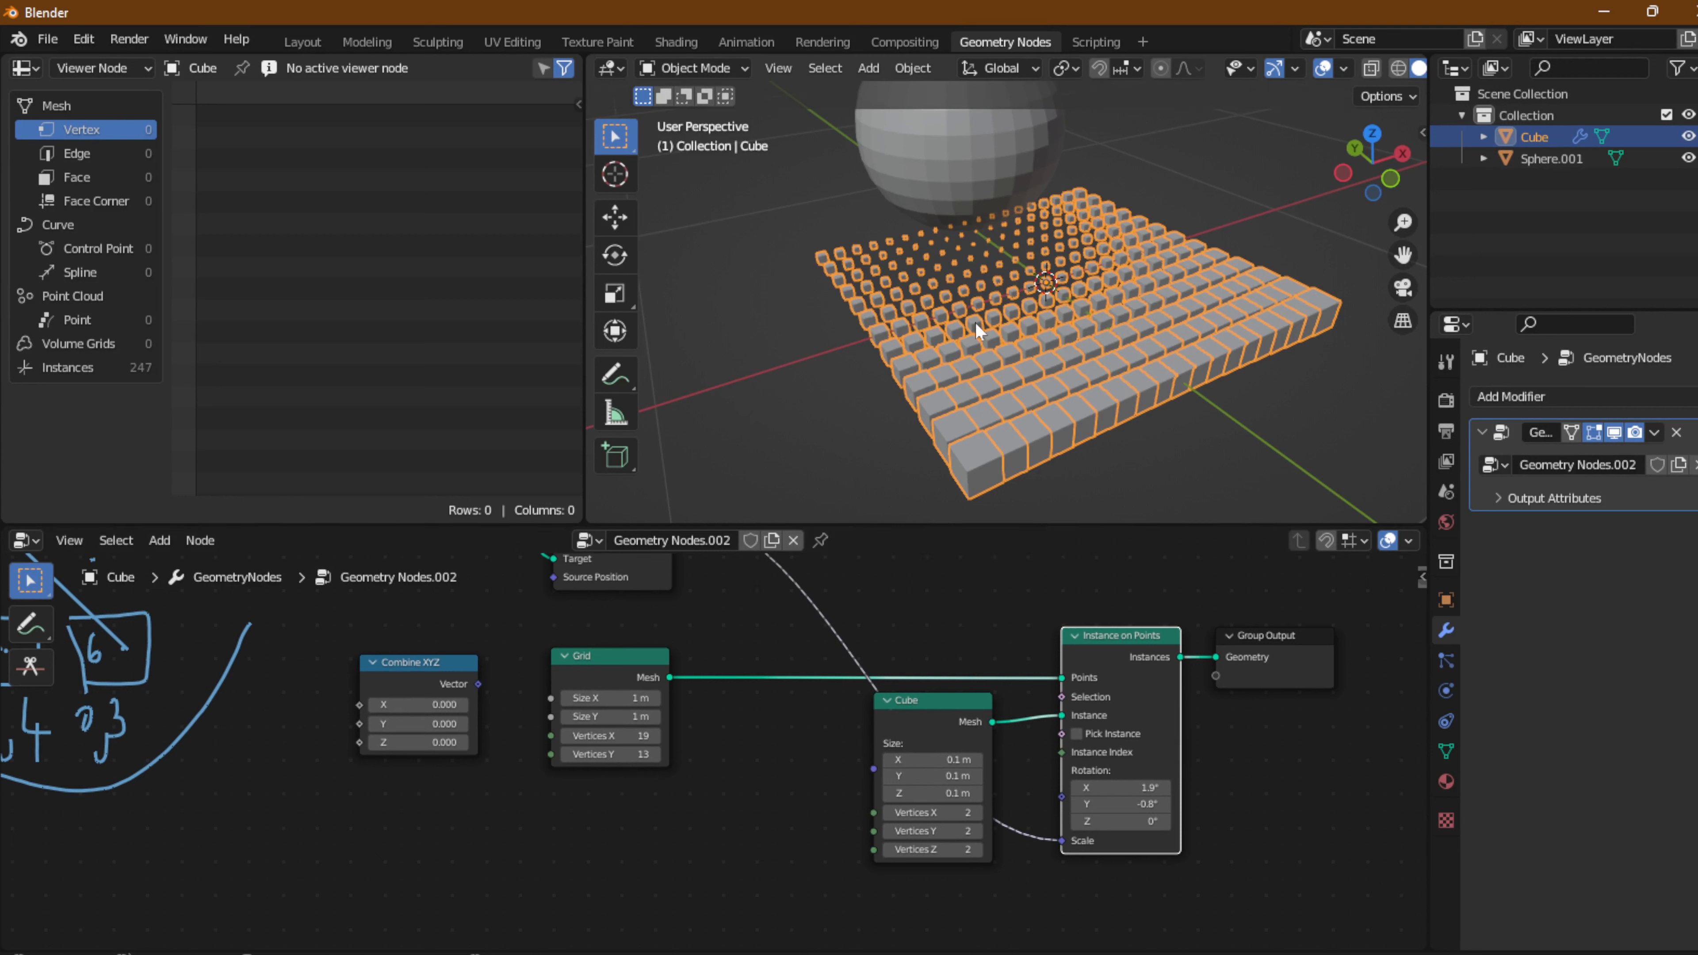
pyautogui.scroll(-2, 614, 588)
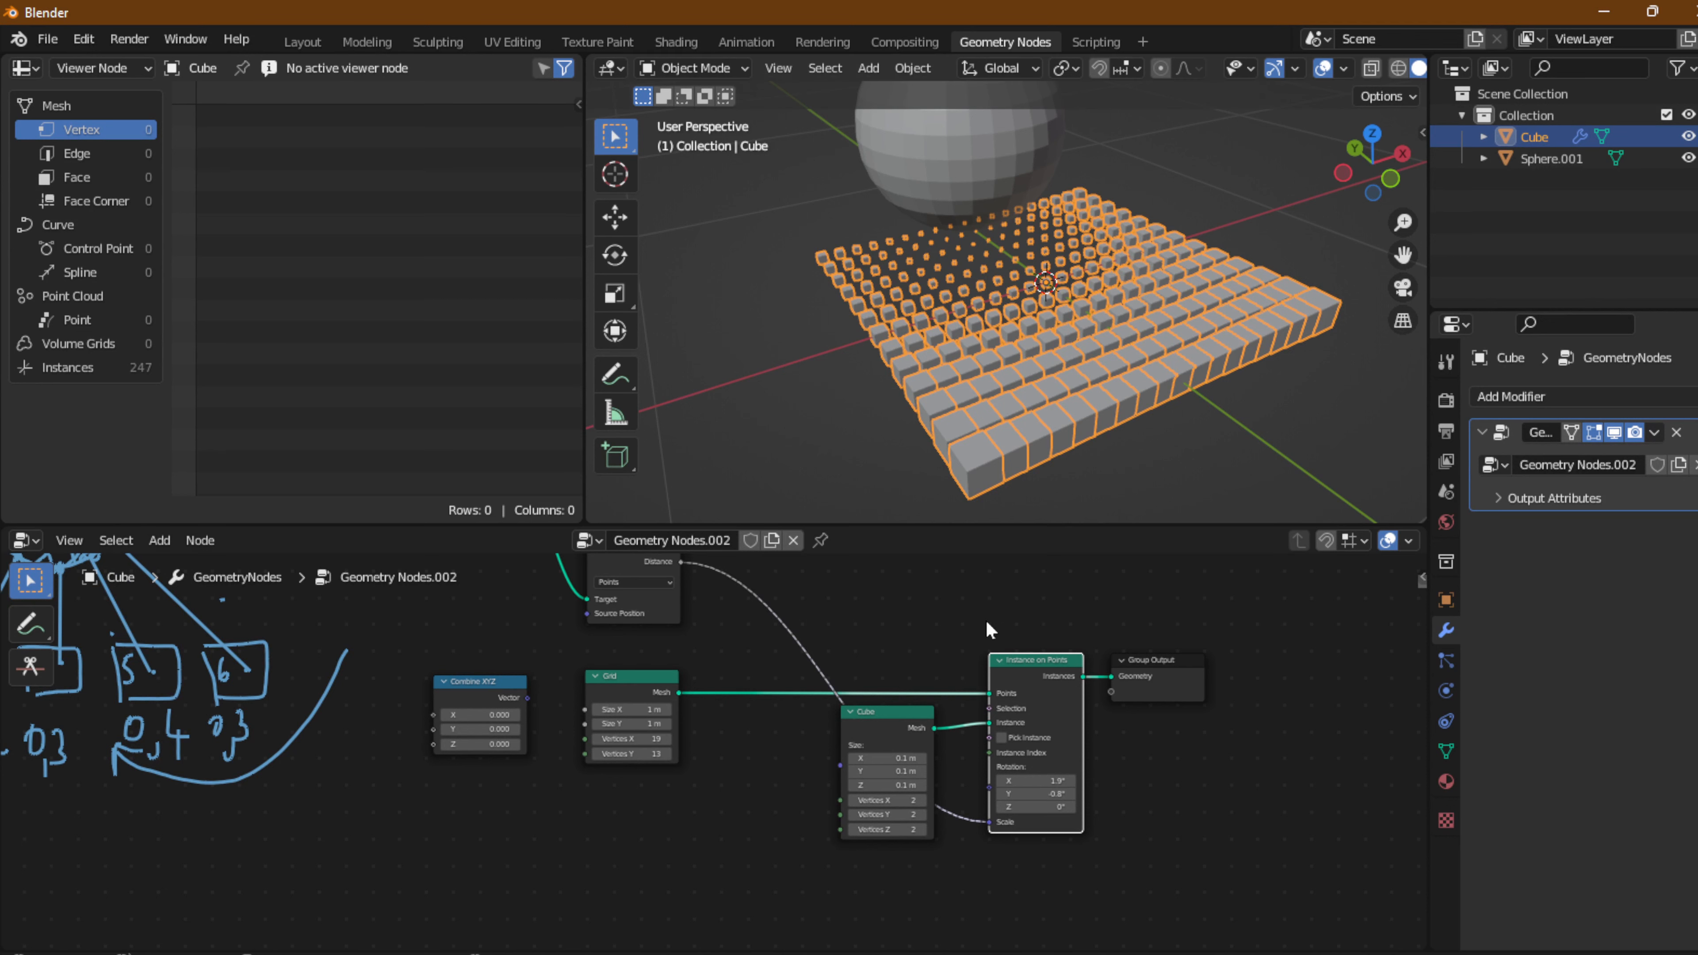
pyautogui.scroll(1, 938, 730)
pyautogui.moveTo(869, 658)
pyautogui.mouseDown(button='middle')
pyautogui.moveTo(828, 766)
pyautogui.moveTo(729, 710)
pyautogui.mouseUp(button='middle')
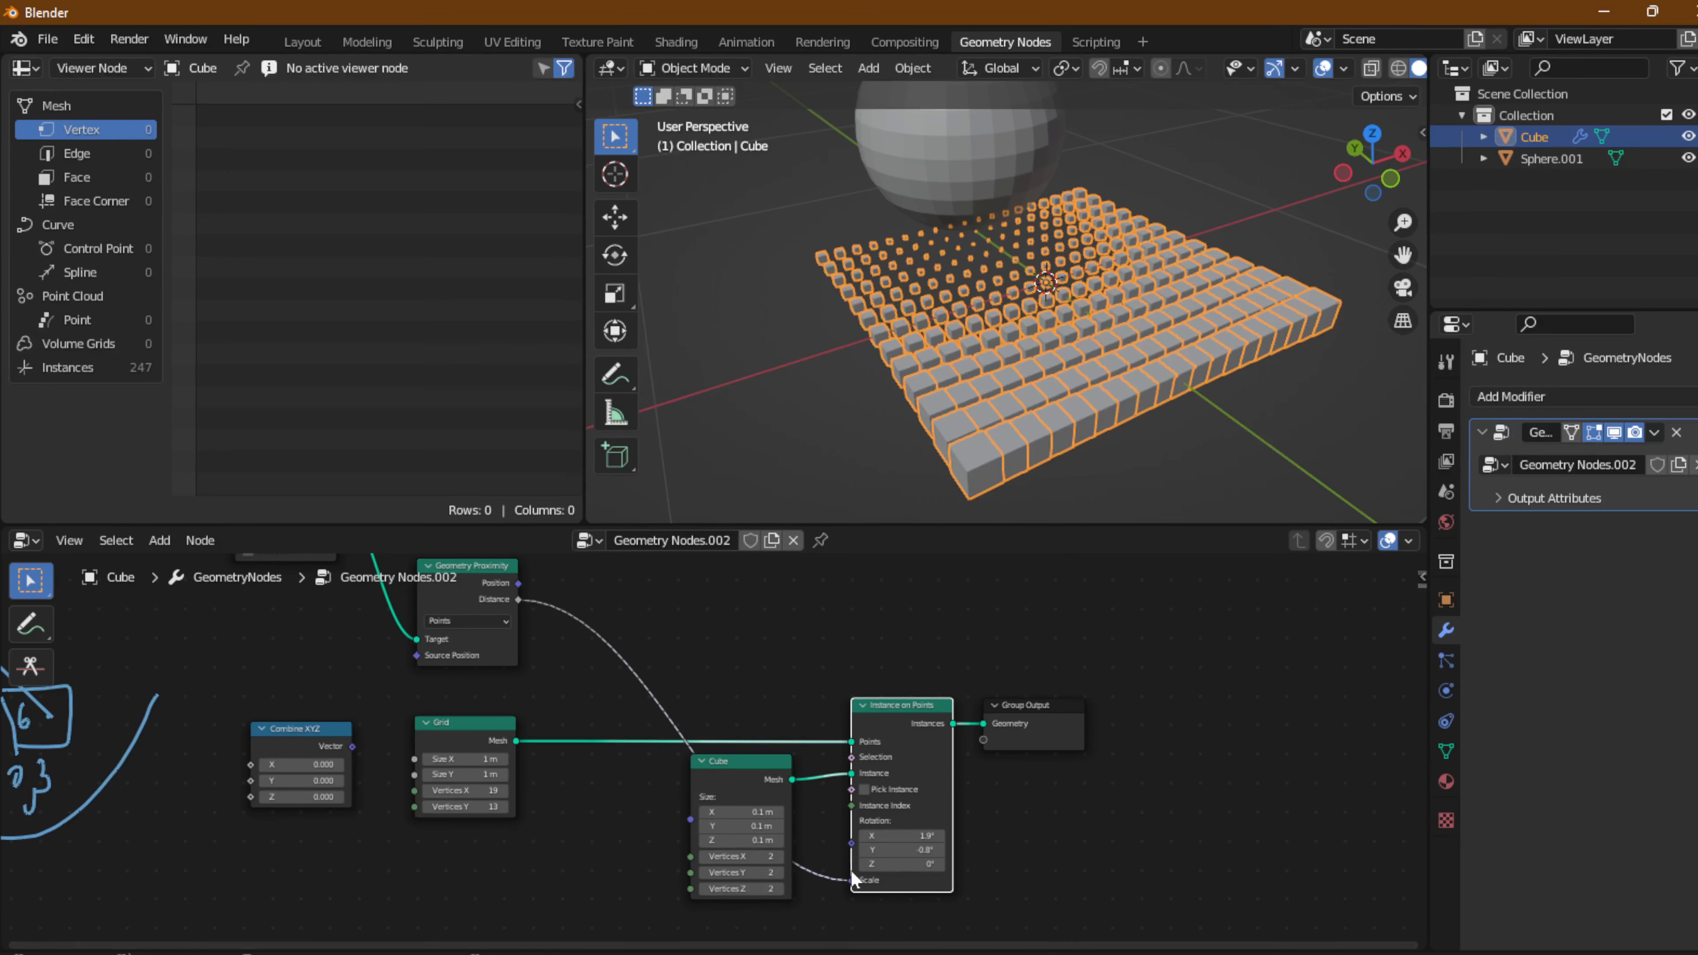
# Select the sphere and move it down to the near side of the cube grid, beside its corner.
pyautogui.scroll(-6, 926, 256)
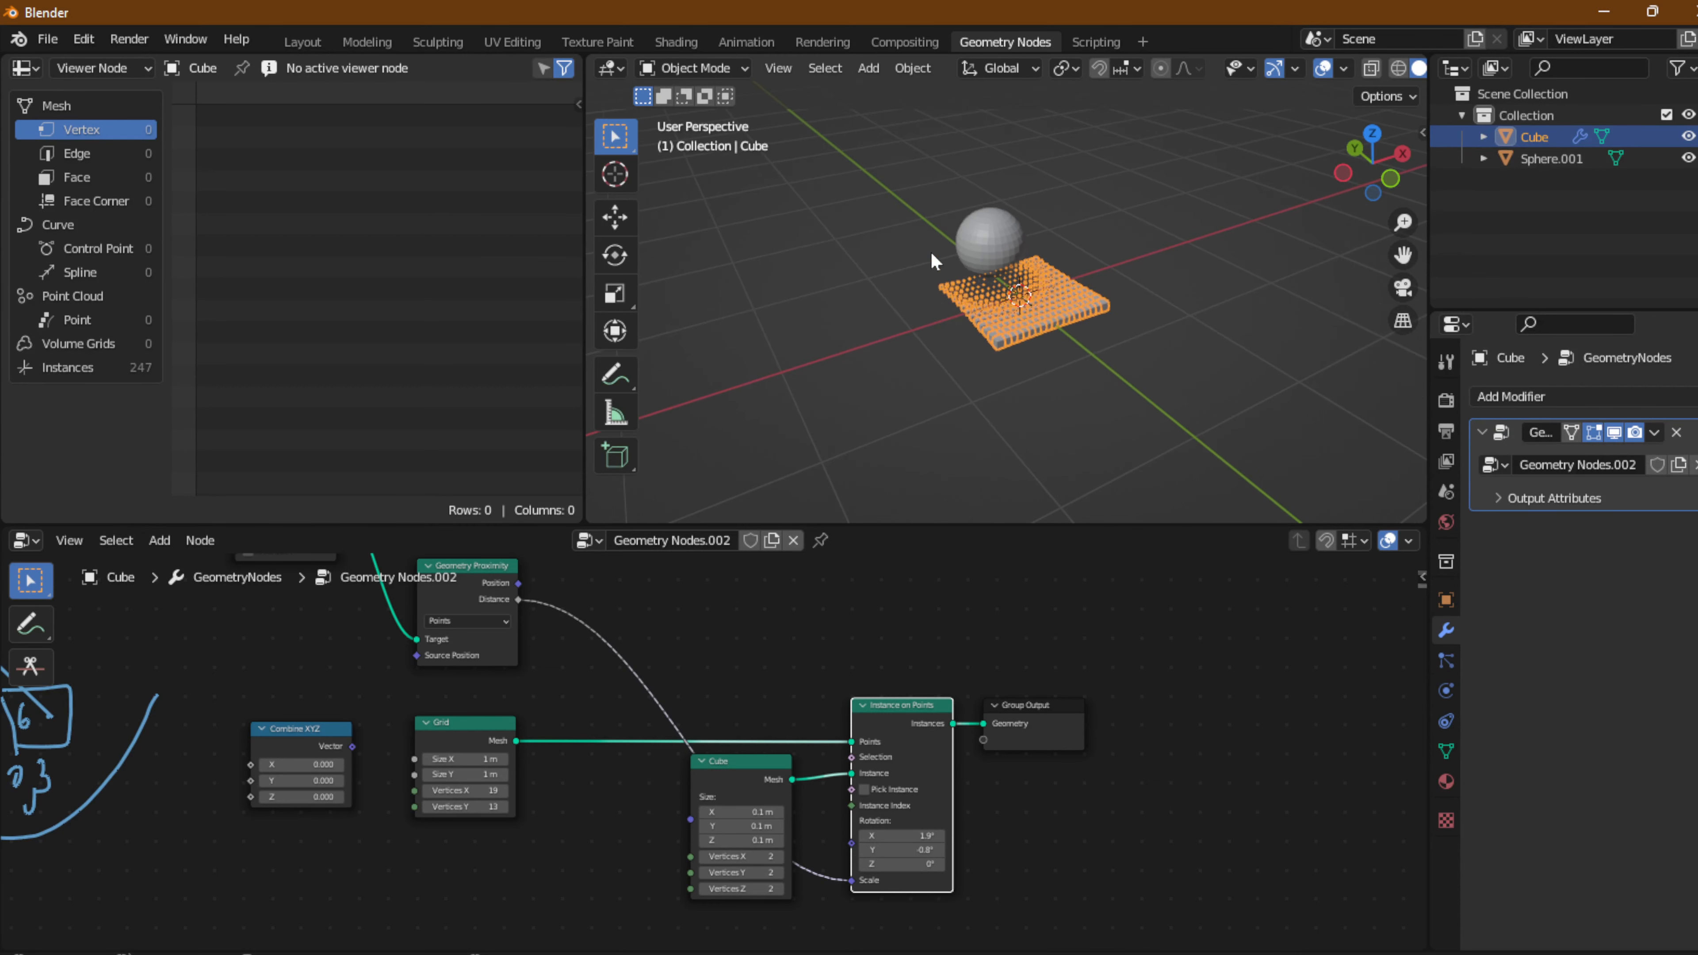
pyautogui.click(990, 249)
pyautogui.press('g')
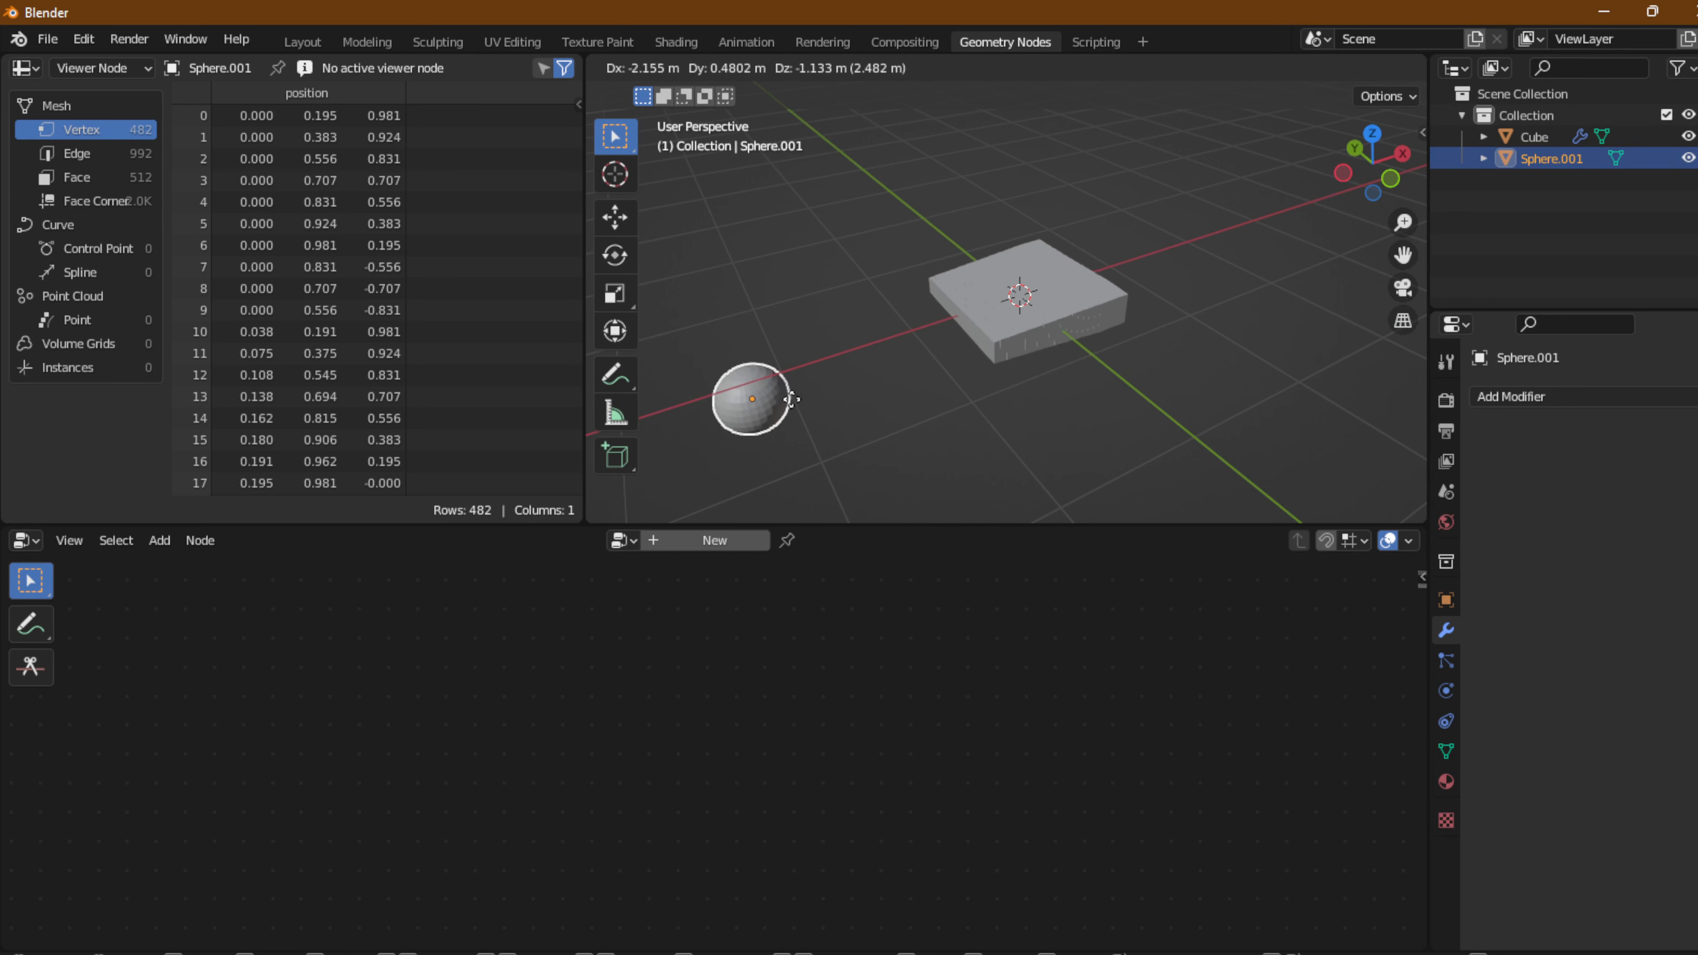
pyautogui.click(930, 356)
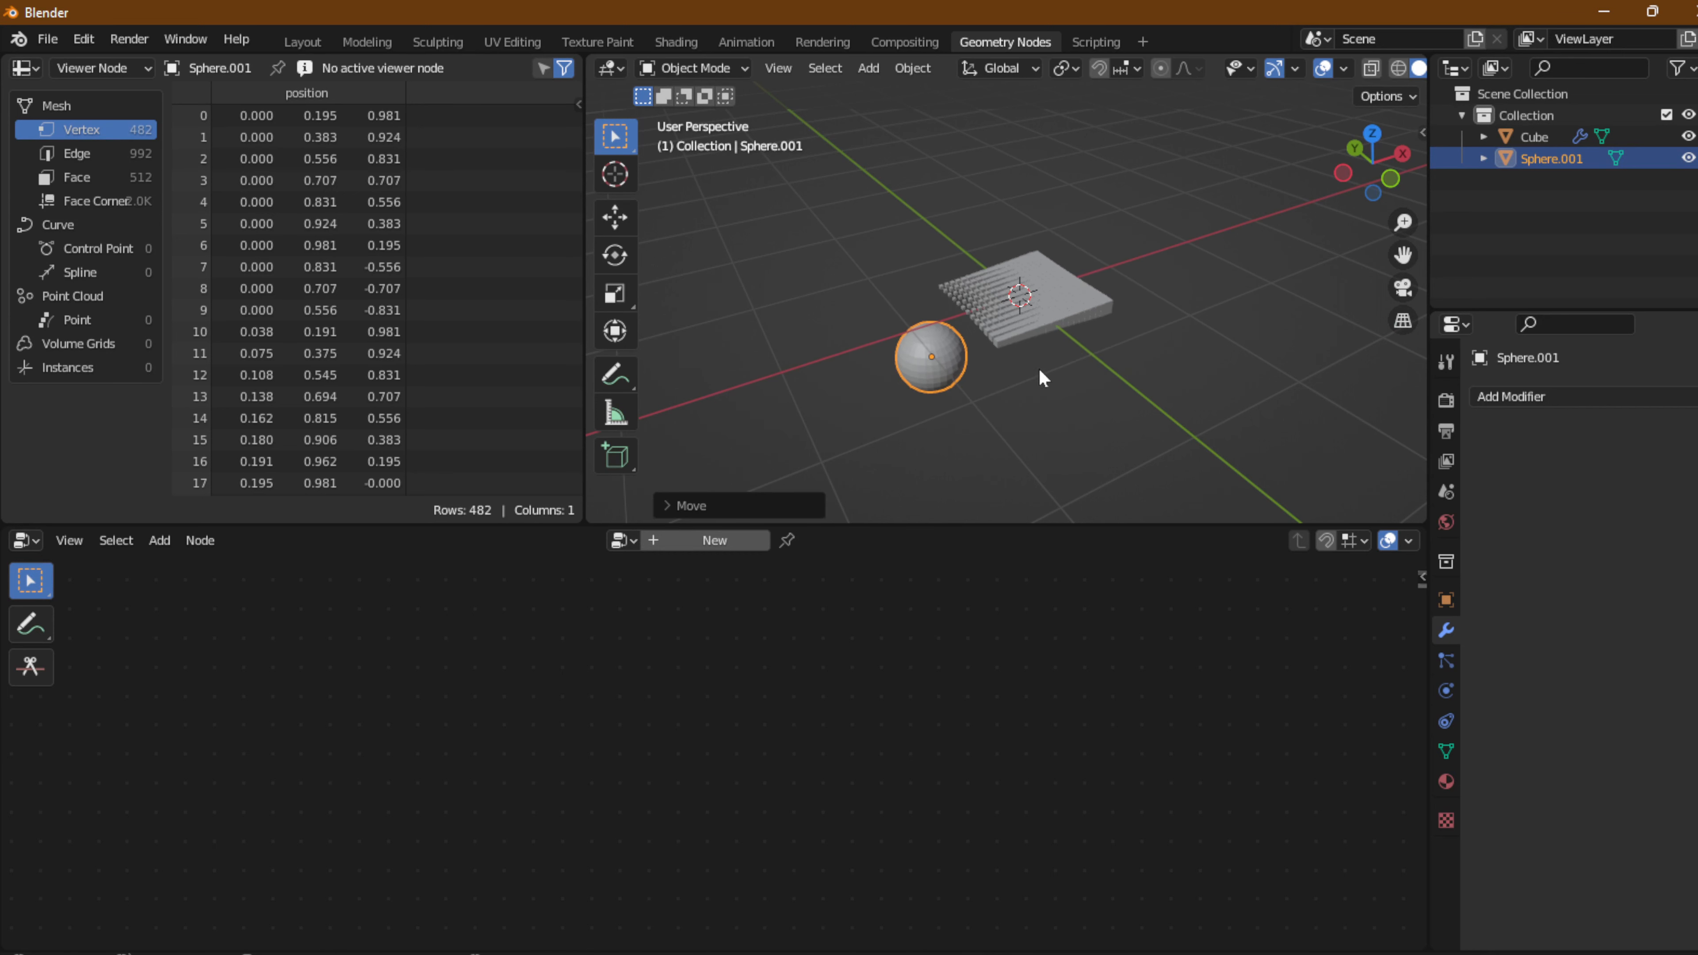
# Select the cube grid to bring its geometry node tree back into the node editor.
pyautogui.click(976, 351)
pyautogui.moveTo(289, 724); pyautogui.dragTo(516, 706, button='middle')
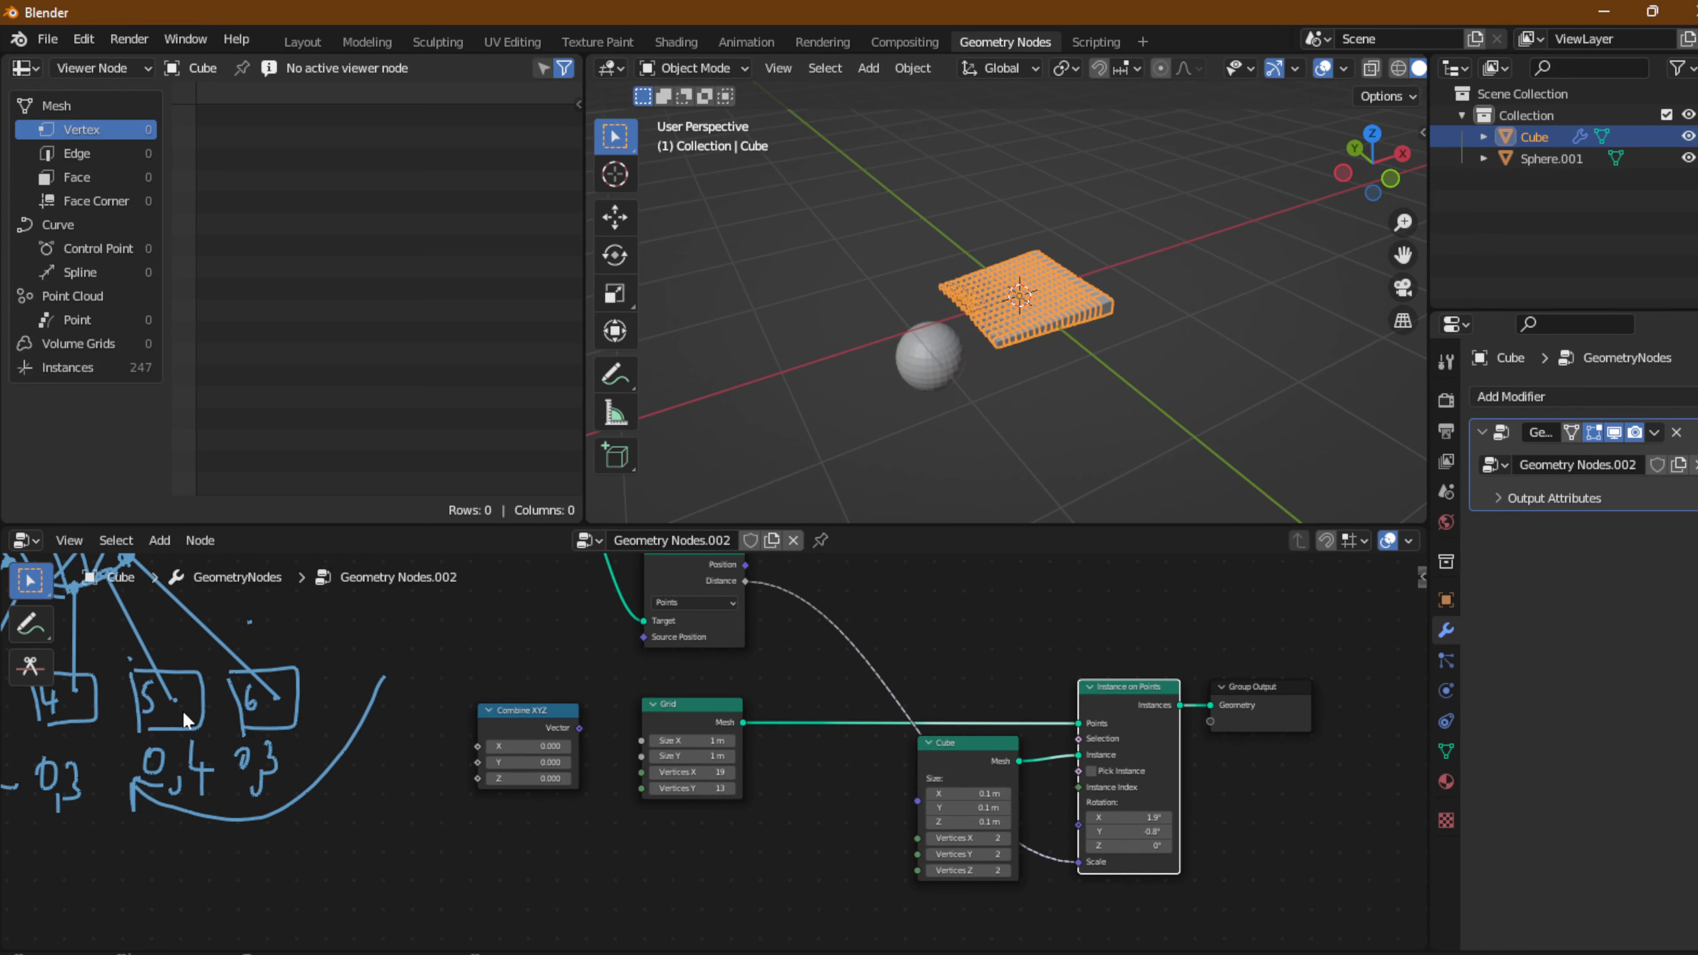
pyautogui.scroll(-3, 818, 381)
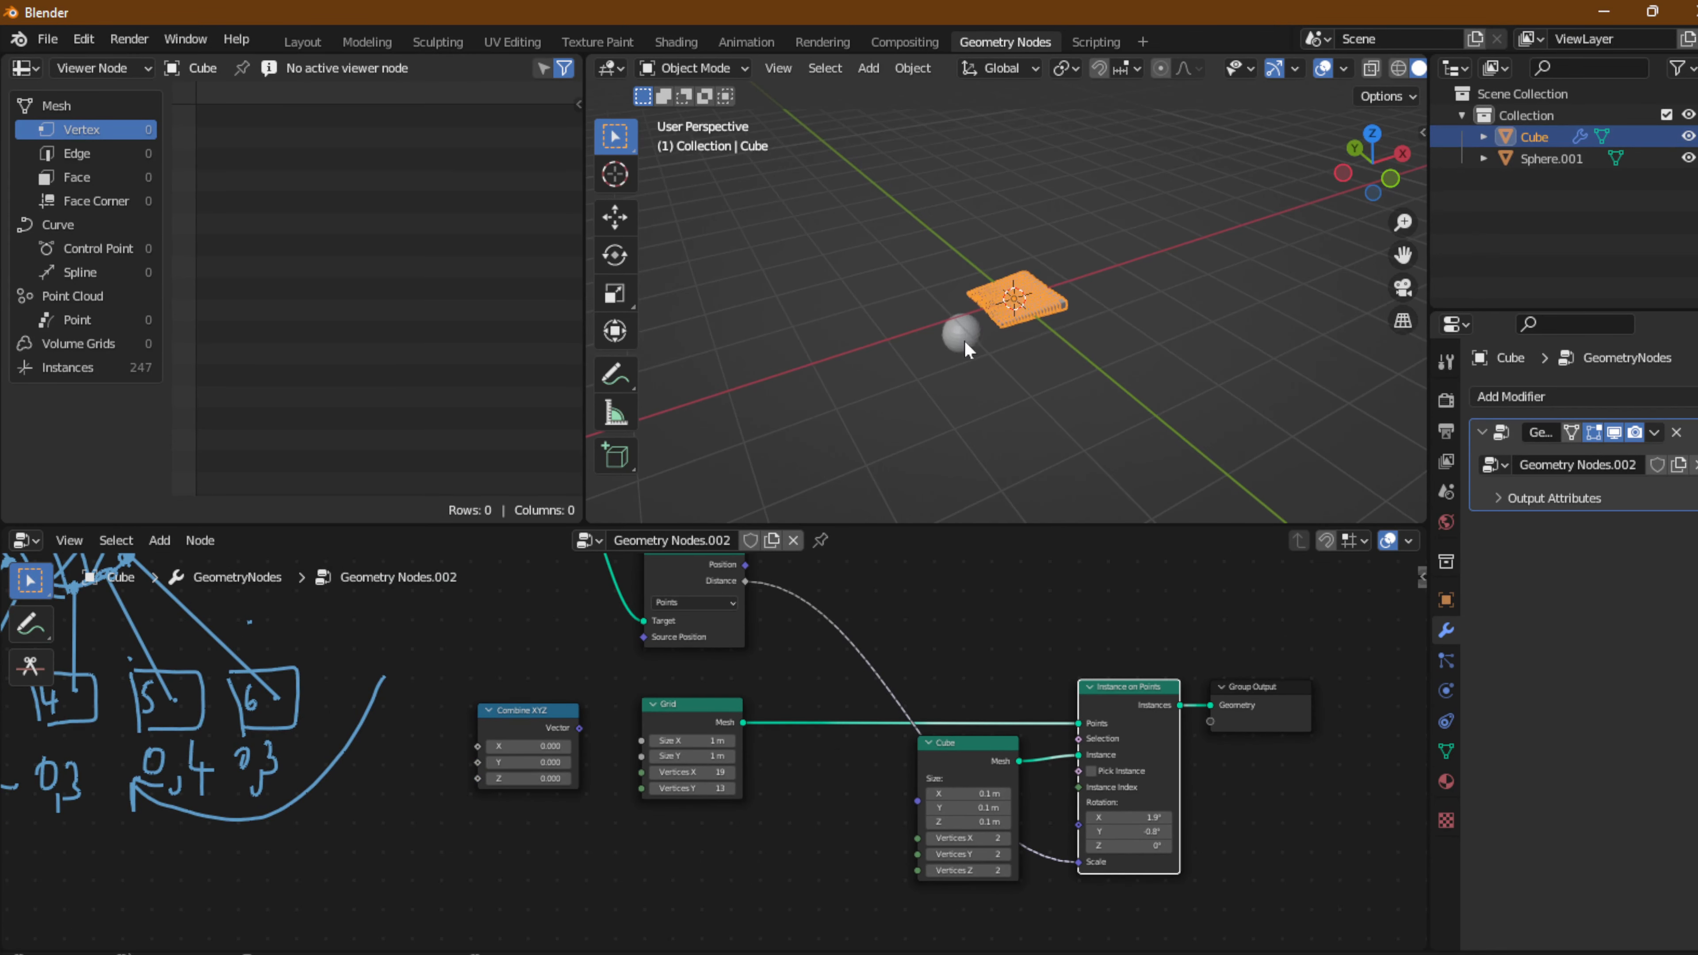
# Move the sphere far away from the cube grid, close to the red X axis line, and reselect the cube grid.
pyautogui.click(964, 335)
pyautogui.moveTo(966, 341); pyautogui.dragTo(649, 441)
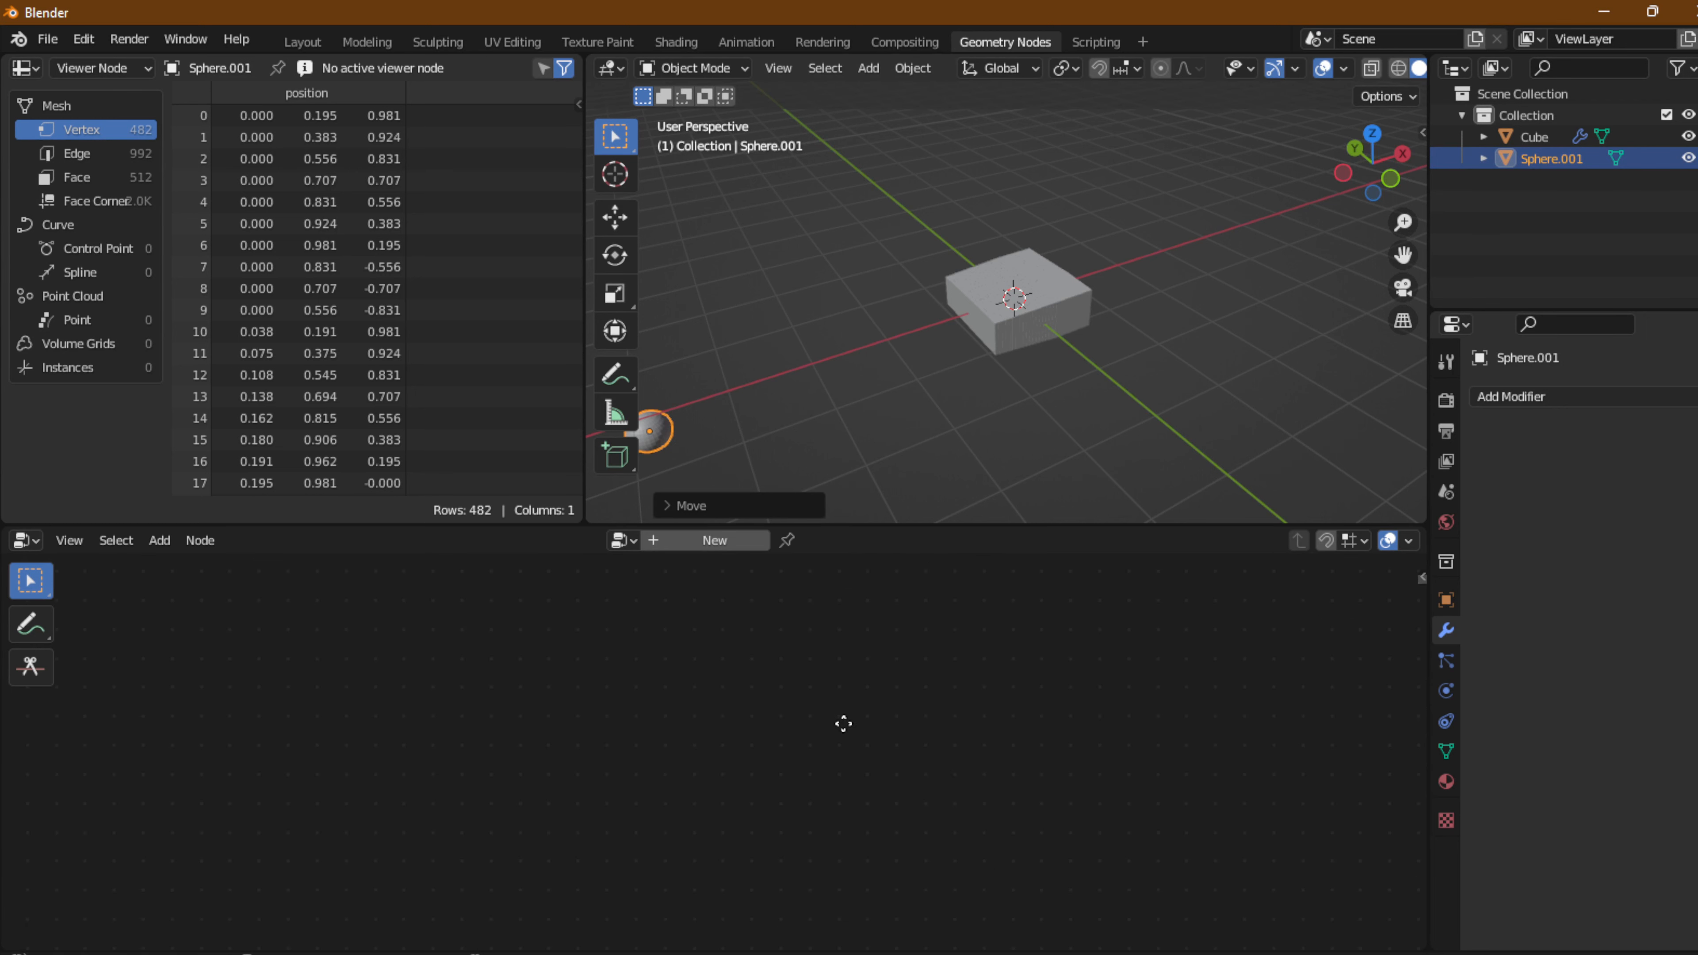
pyautogui.click(1011, 300)
pyautogui.moveTo(858, 631)
pyautogui.mouseDown(button='middle')
pyautogui.moveTo(531, 693)
pyautogui.moveTo(473, 683)
pyautogui.mouseUp(button='middle')
pyautogui.scroll(3, 861, 689)
pyautogui.moveTo(924, 678)
pyautogui.mouseDown(button='middle')
pyautogui.moveTo(653, 789)
pyautogui.moveTo(565, 708)
pyautogui.mouseUp(button='middle')
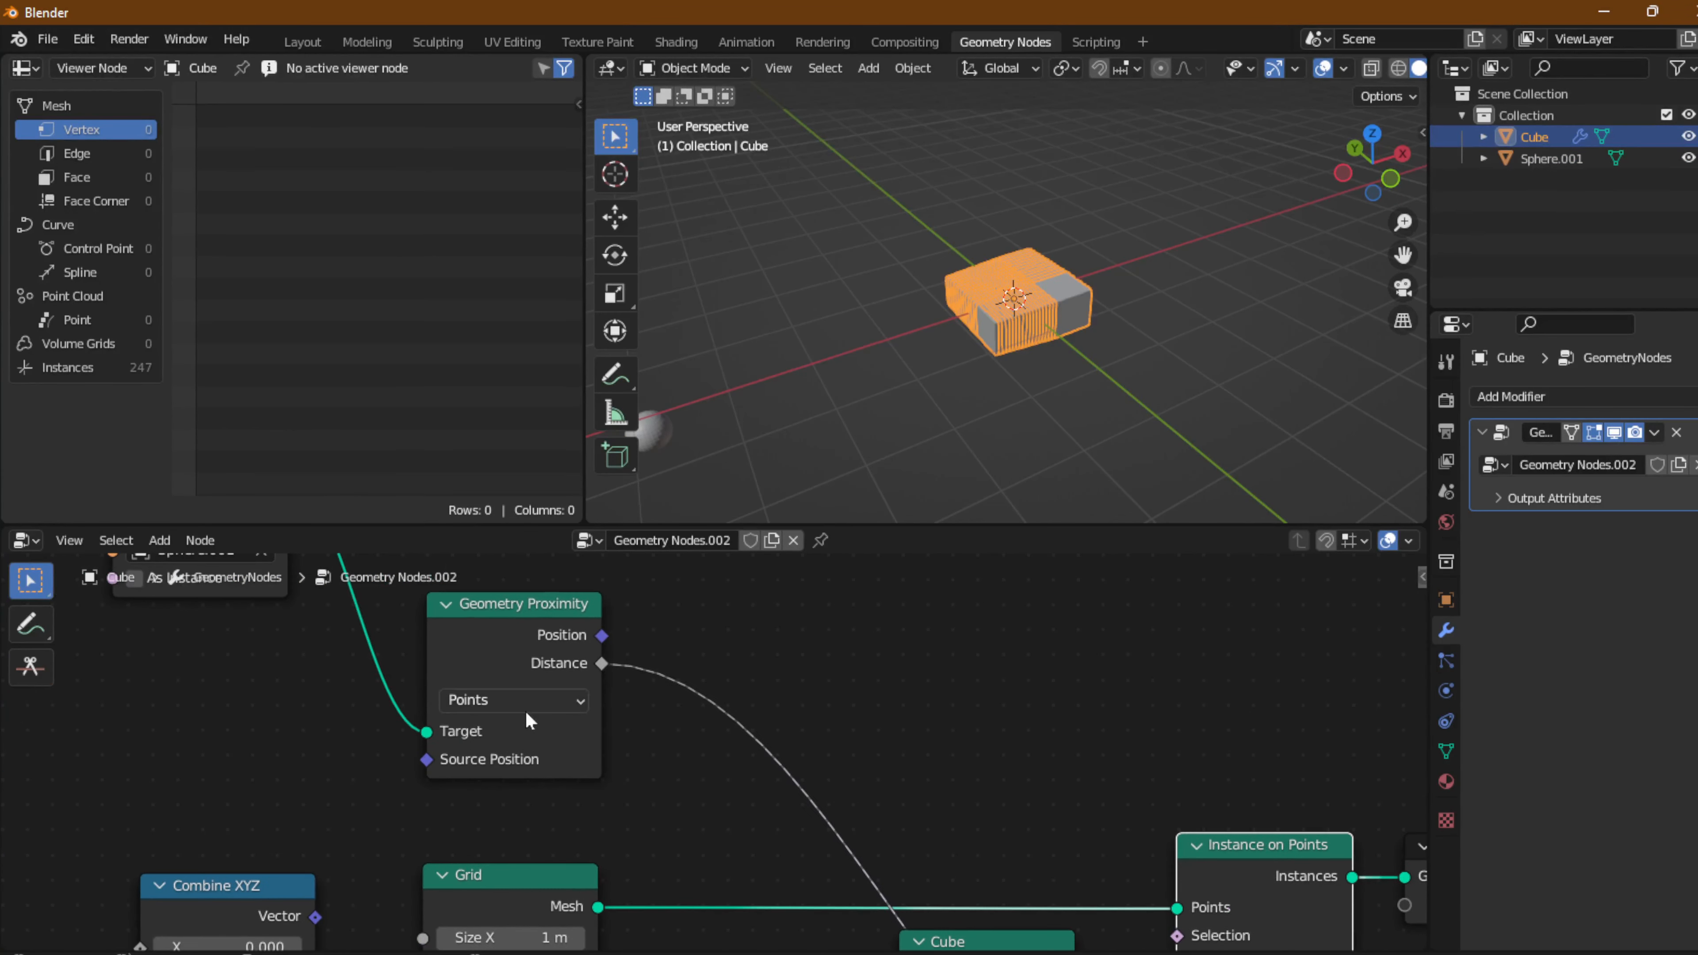
# Add a Viewer node fed by the Geometry Proximity Distance and the Grid Mesh, and examine the per-point distances in the spreadsheet.
pyautogui.moveTo(603, 669)
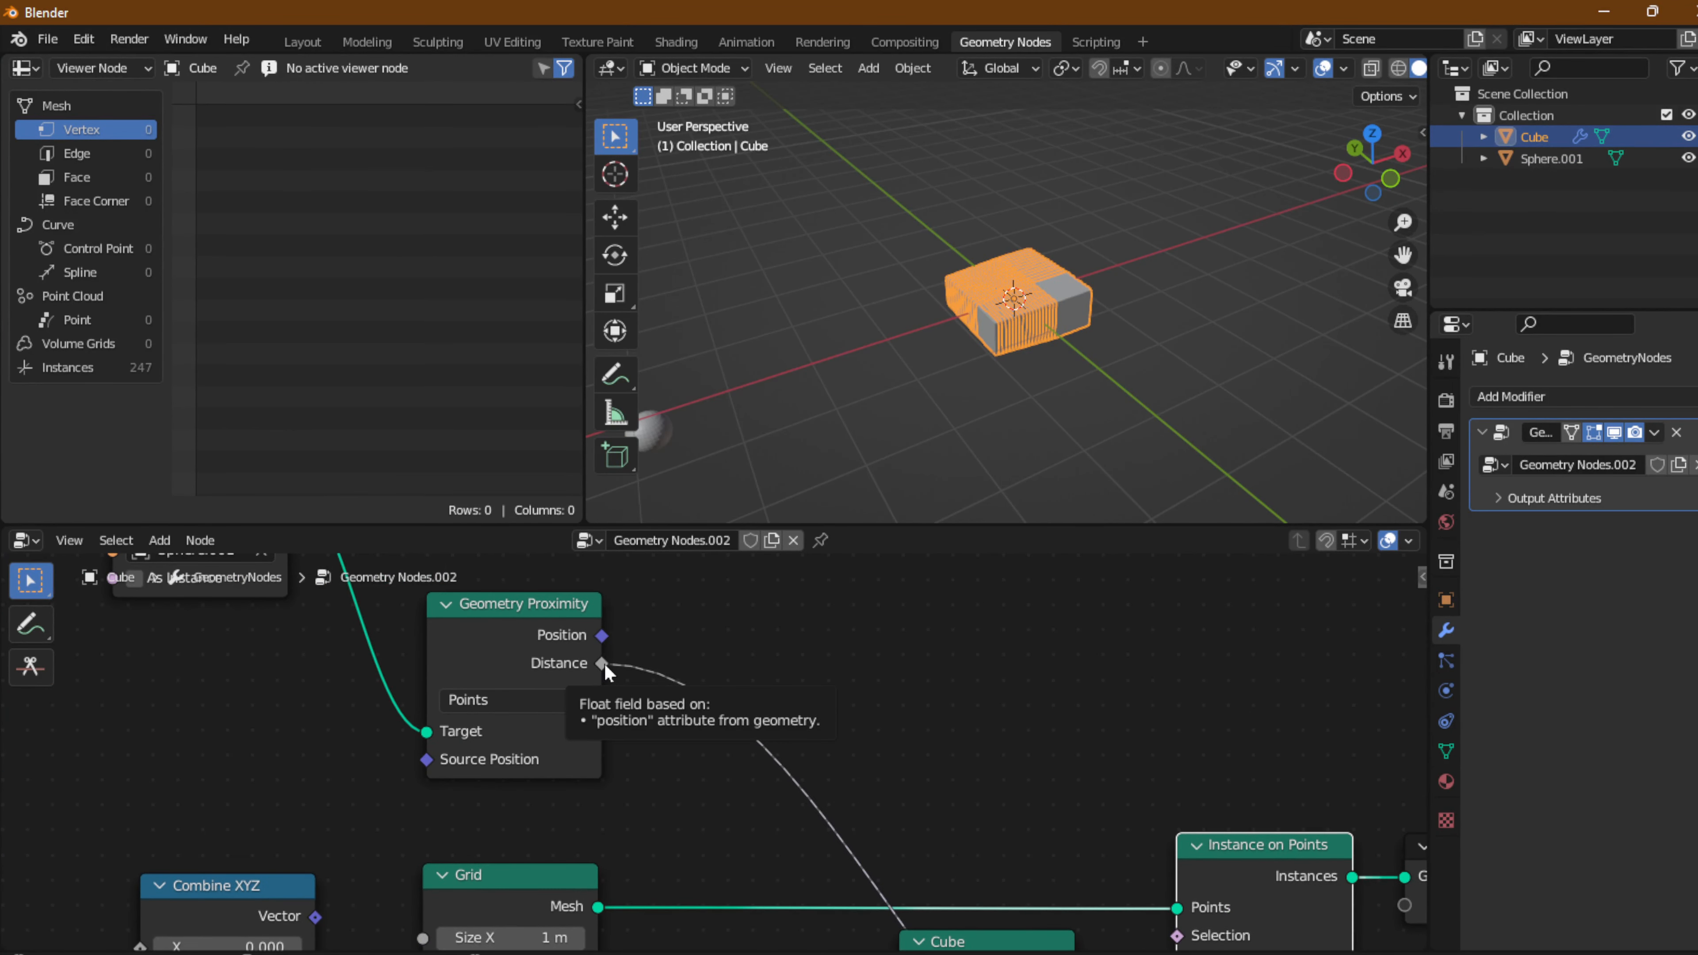
pyautogui.keyDown('ctrl'); pyautogui.keyDown('shift'); pyautogui.click(602, 672); pyautogui.keyUp('shift'); pyautogui.keyUp('ctrl')
pyautogui.moveTo(729, 677); pyautogui.dragTo(889, 665)
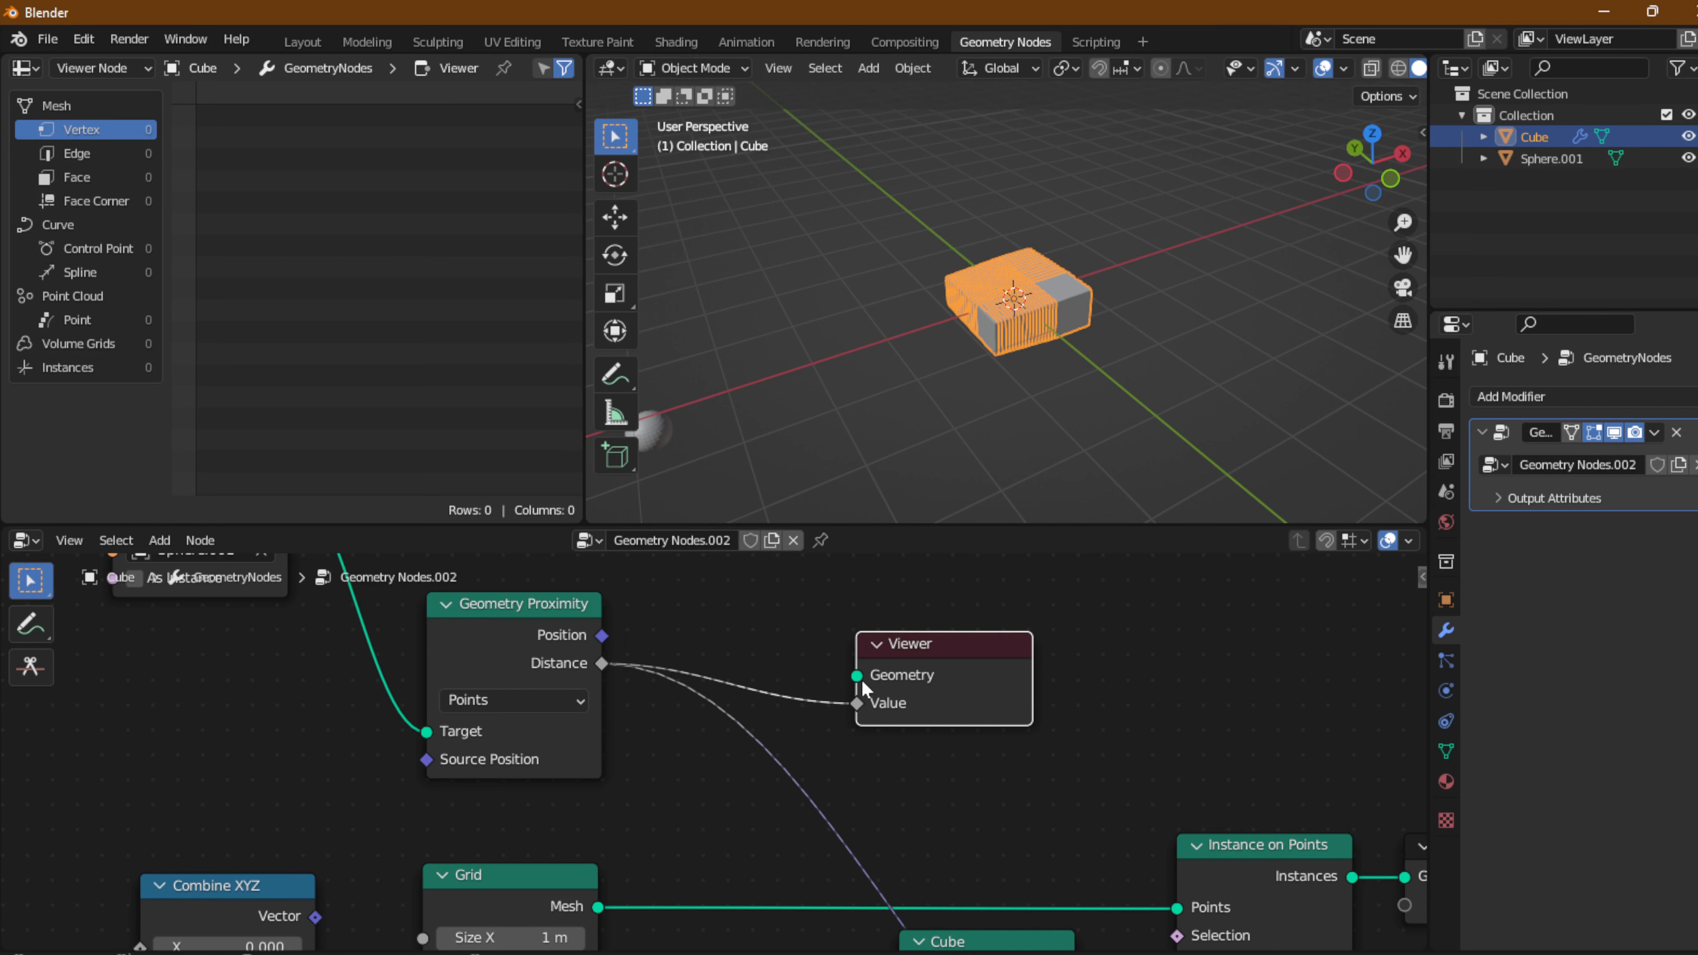
pyautogui.moveTo(822, 646); pyautogui.dragTo(576, 754)
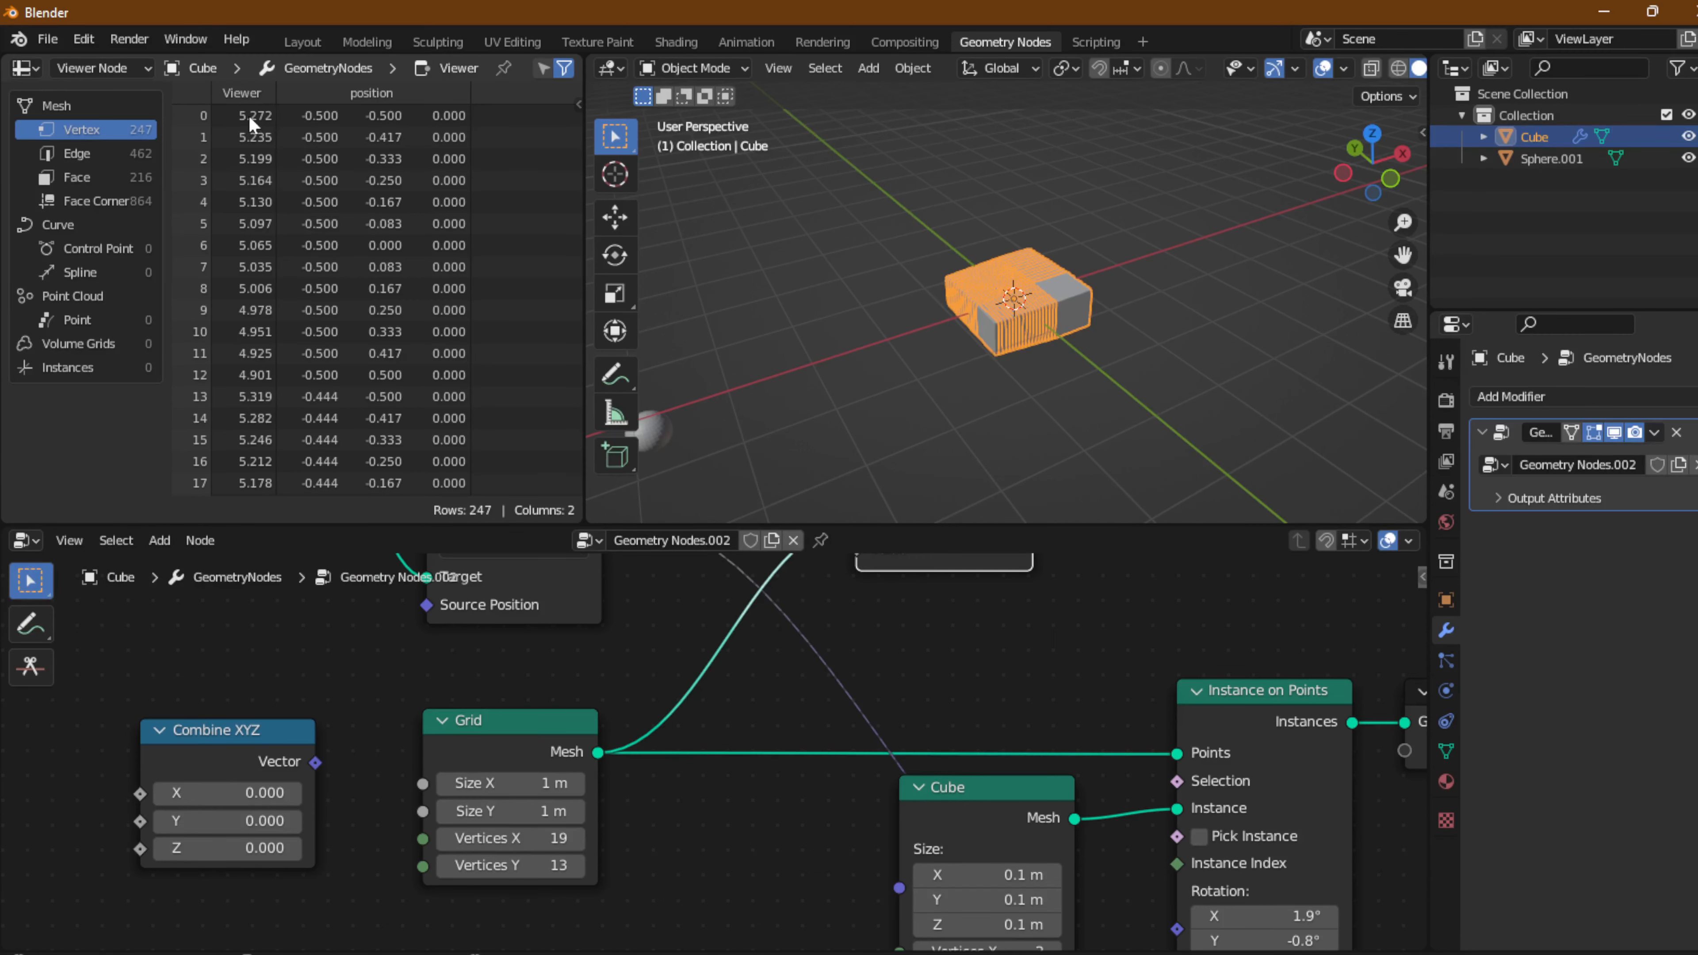
pyautogui.moveTo(803, 620); pyautogui.dragTo(750, 793, button='middle')
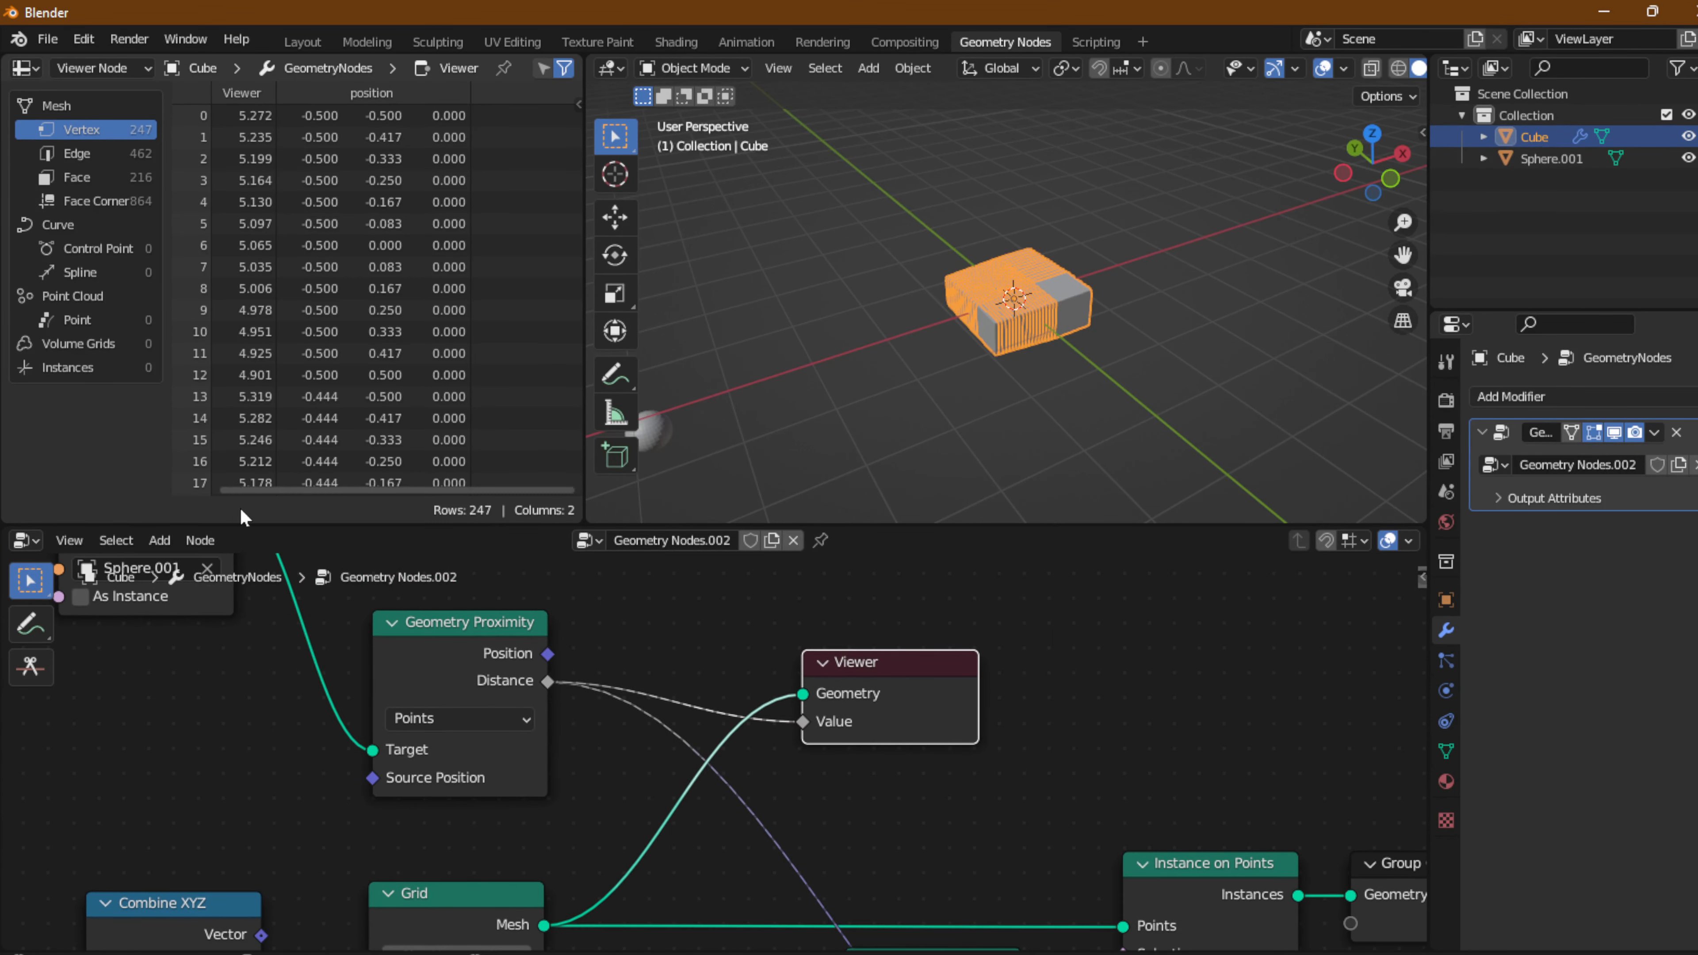
pyautogui.moveTo(575, 122)
pyautogui.mouseDown()
pyautogui.moveTo(566, 311)
pyautogui.moveTo(559, 127)
pyautogui.mouseUp()
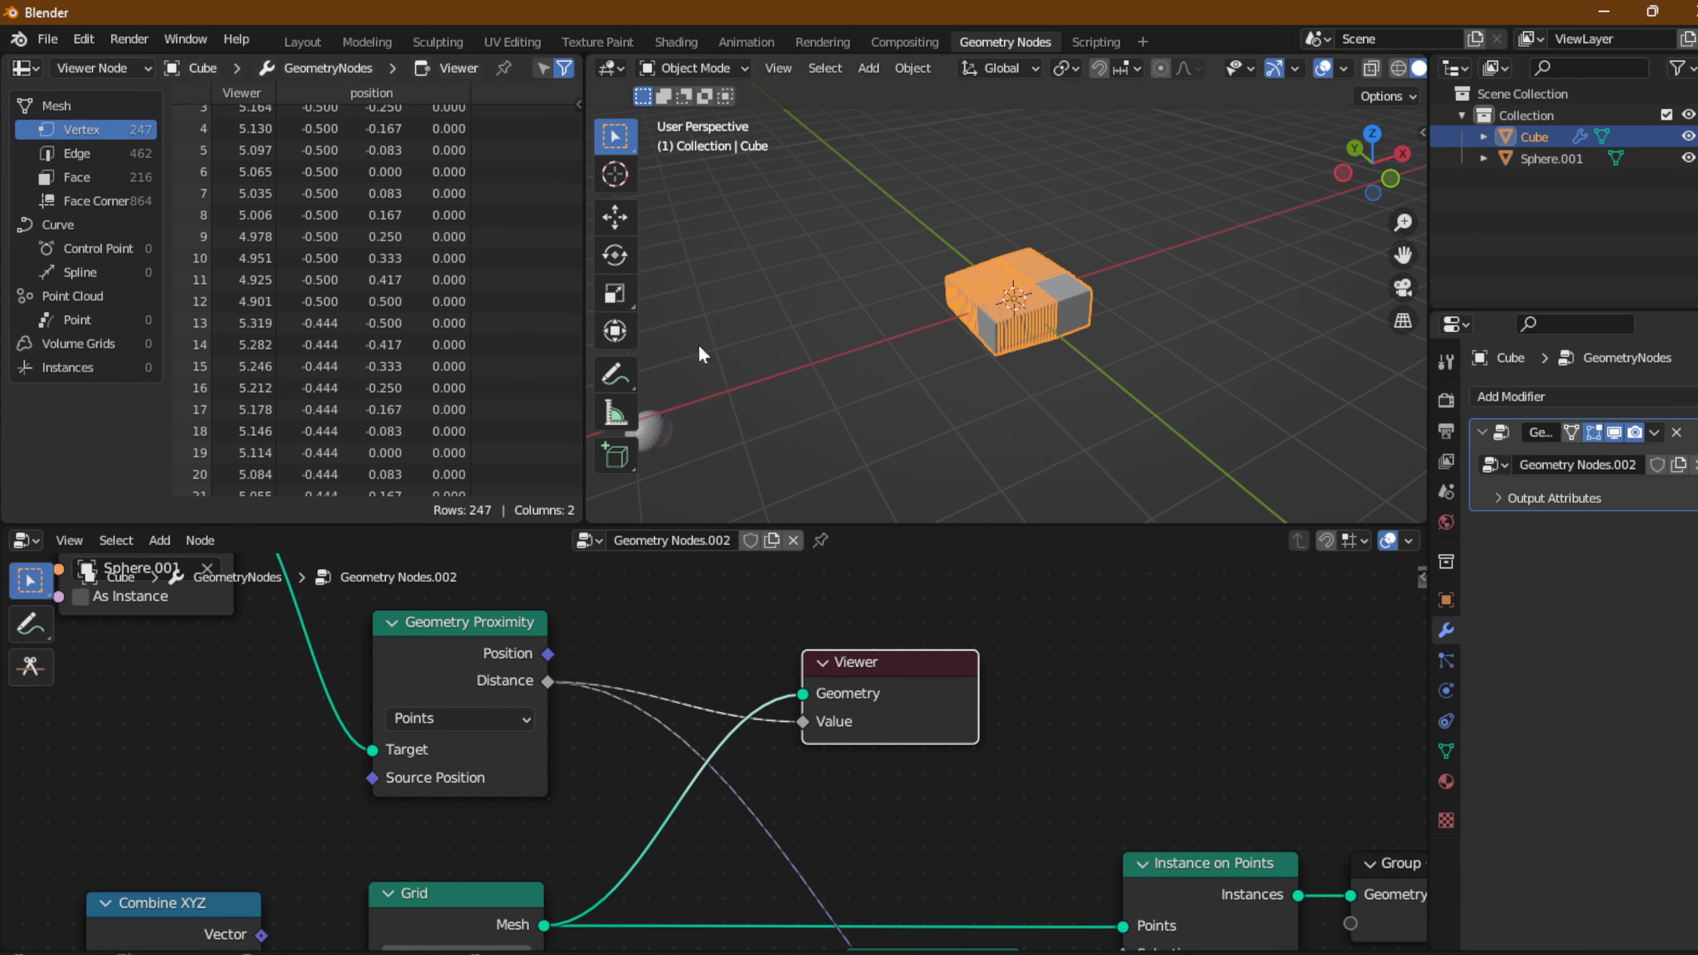
# Move the sphere back in beside the near corner of the cube grid.
pyautogui.click(662, 437)
pyautogui.press('g')
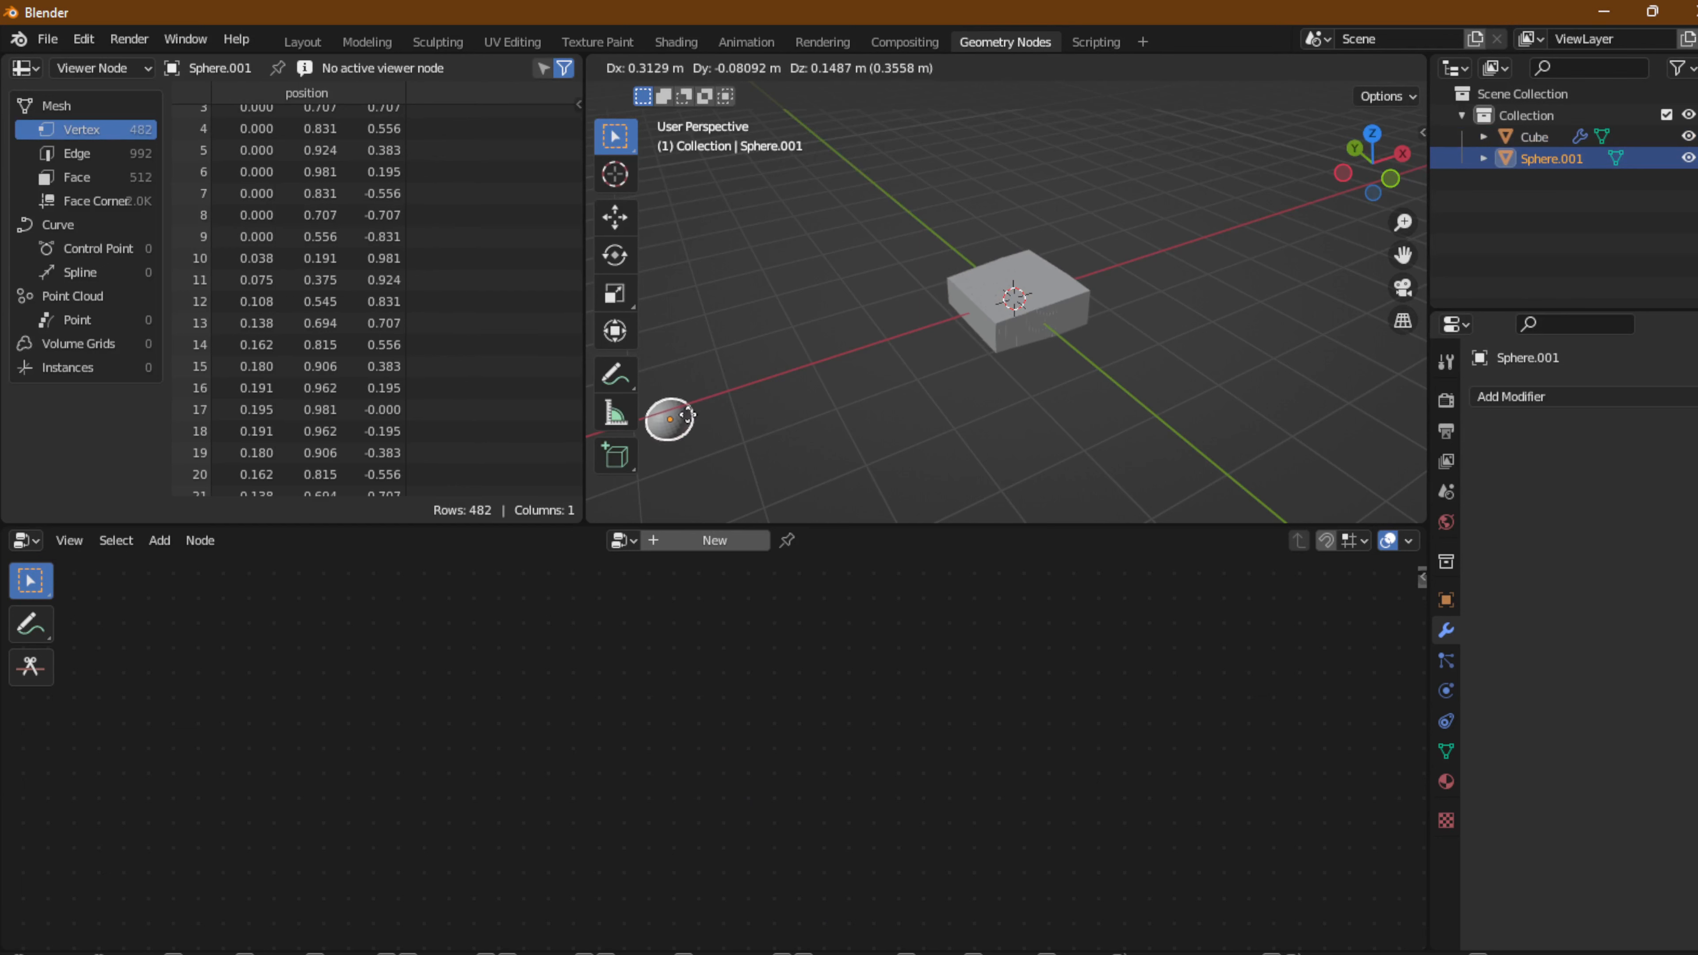
pyautogui.click(959, 342)
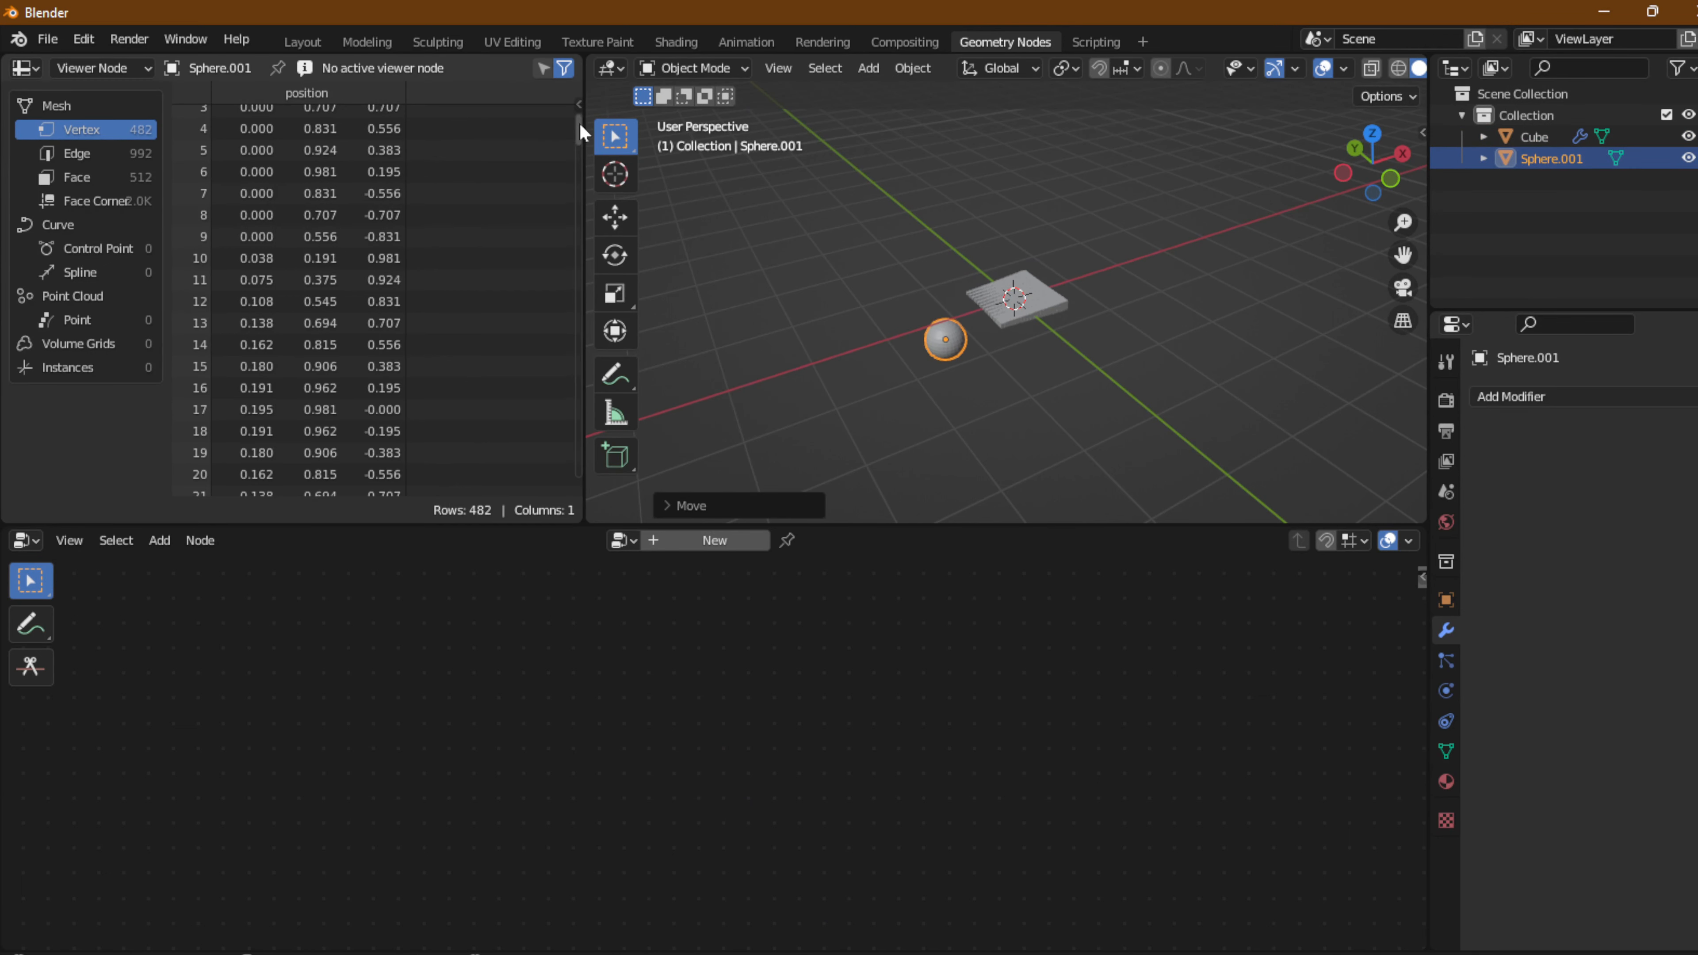
pyautogui.moveTo(579, 123)
pyautogui.mouseDown()
pyautogui.moveTo(567, 387)
pyautogui.moveTo(572, 118)
pyautogui.mouseUp()
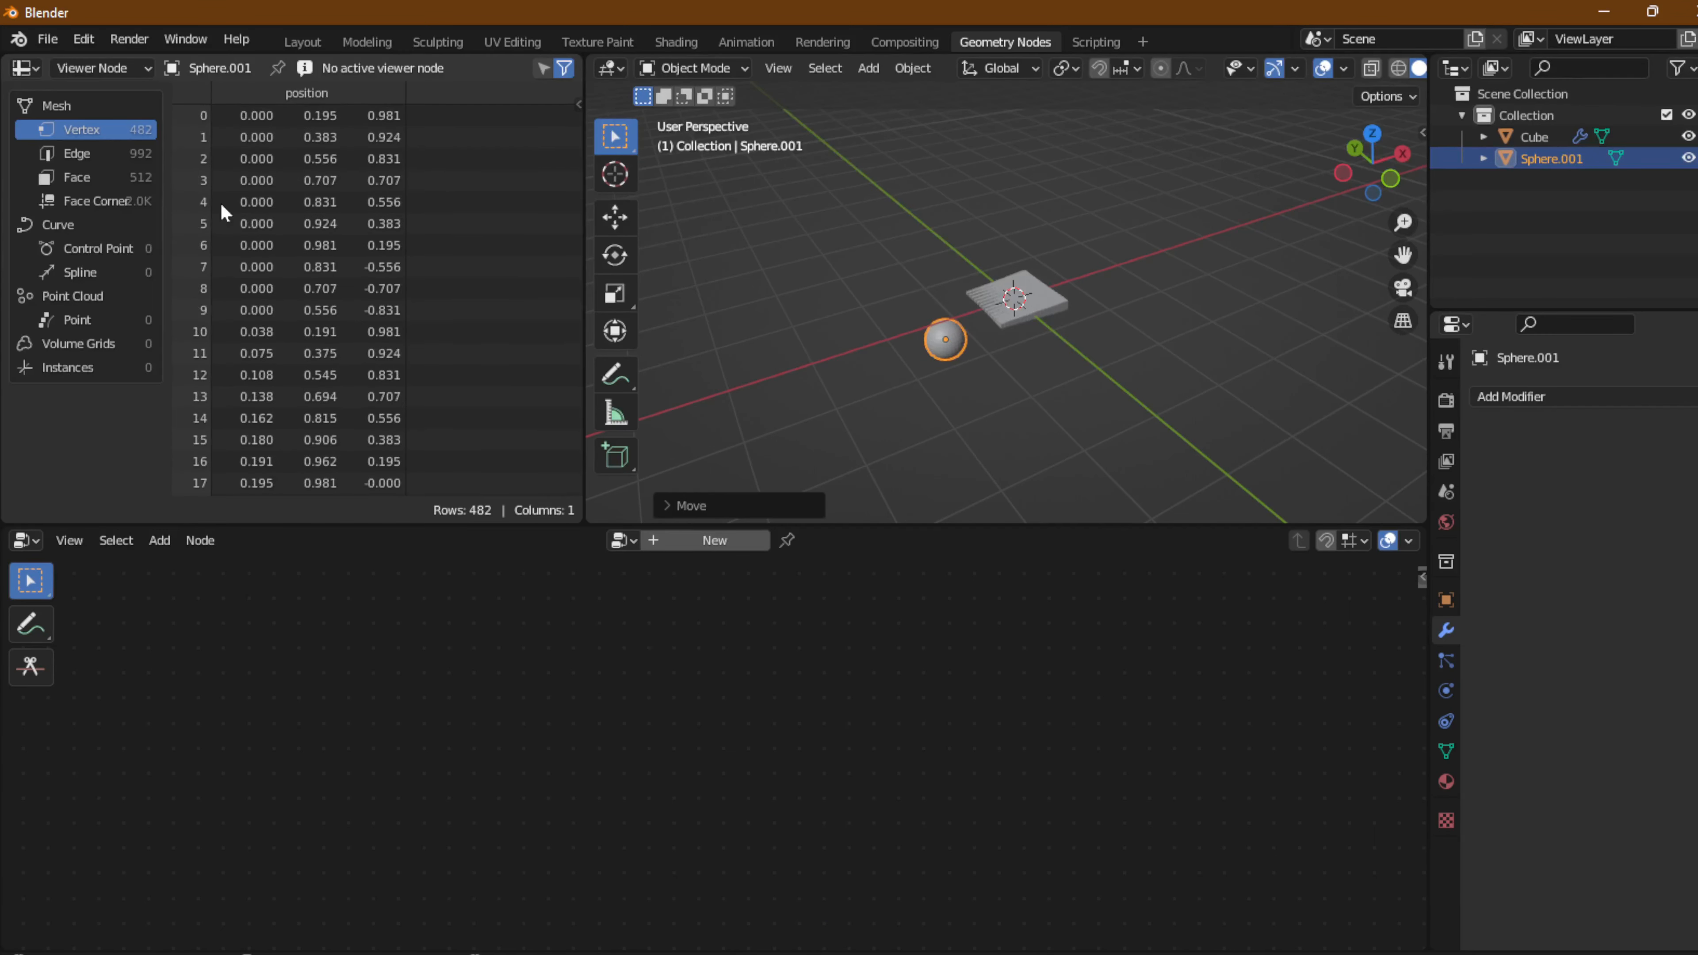
# Move the sphere far out from the cube grid again and display the grid's Viewer node values in the spreadsheet.
pyautogui.click(944, 343)
pyautogui.moveTo(944, 344); pyautogui.dragTo(665, 409)
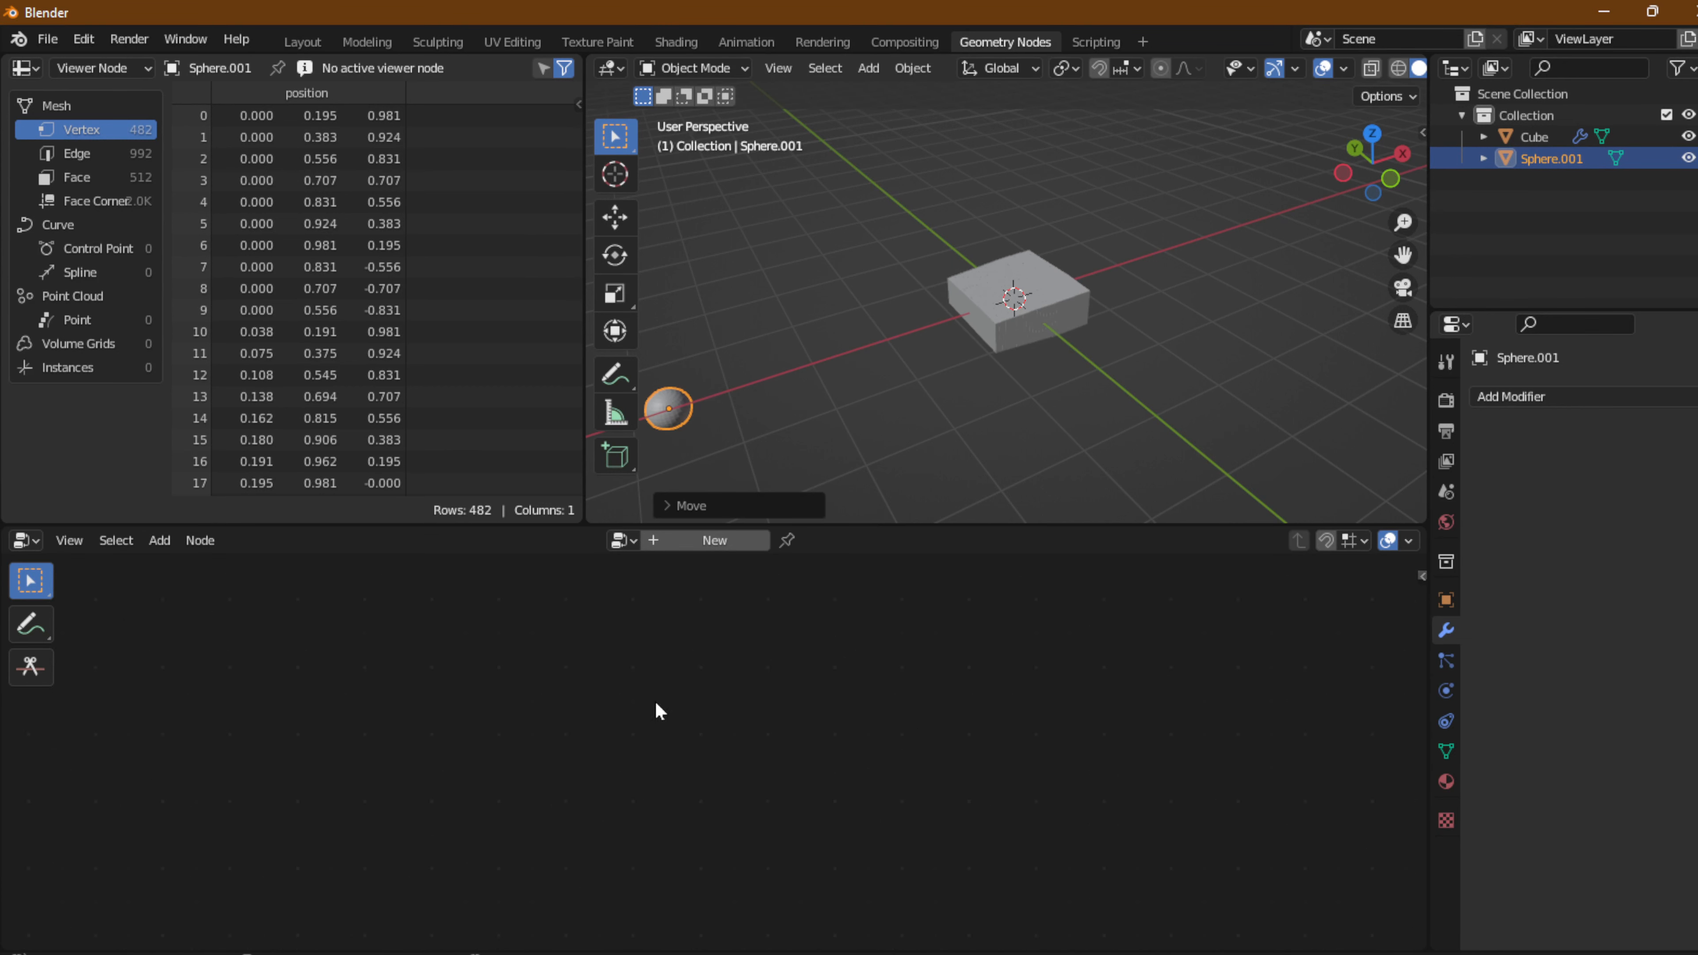
pyautogui.click(1047, 292)
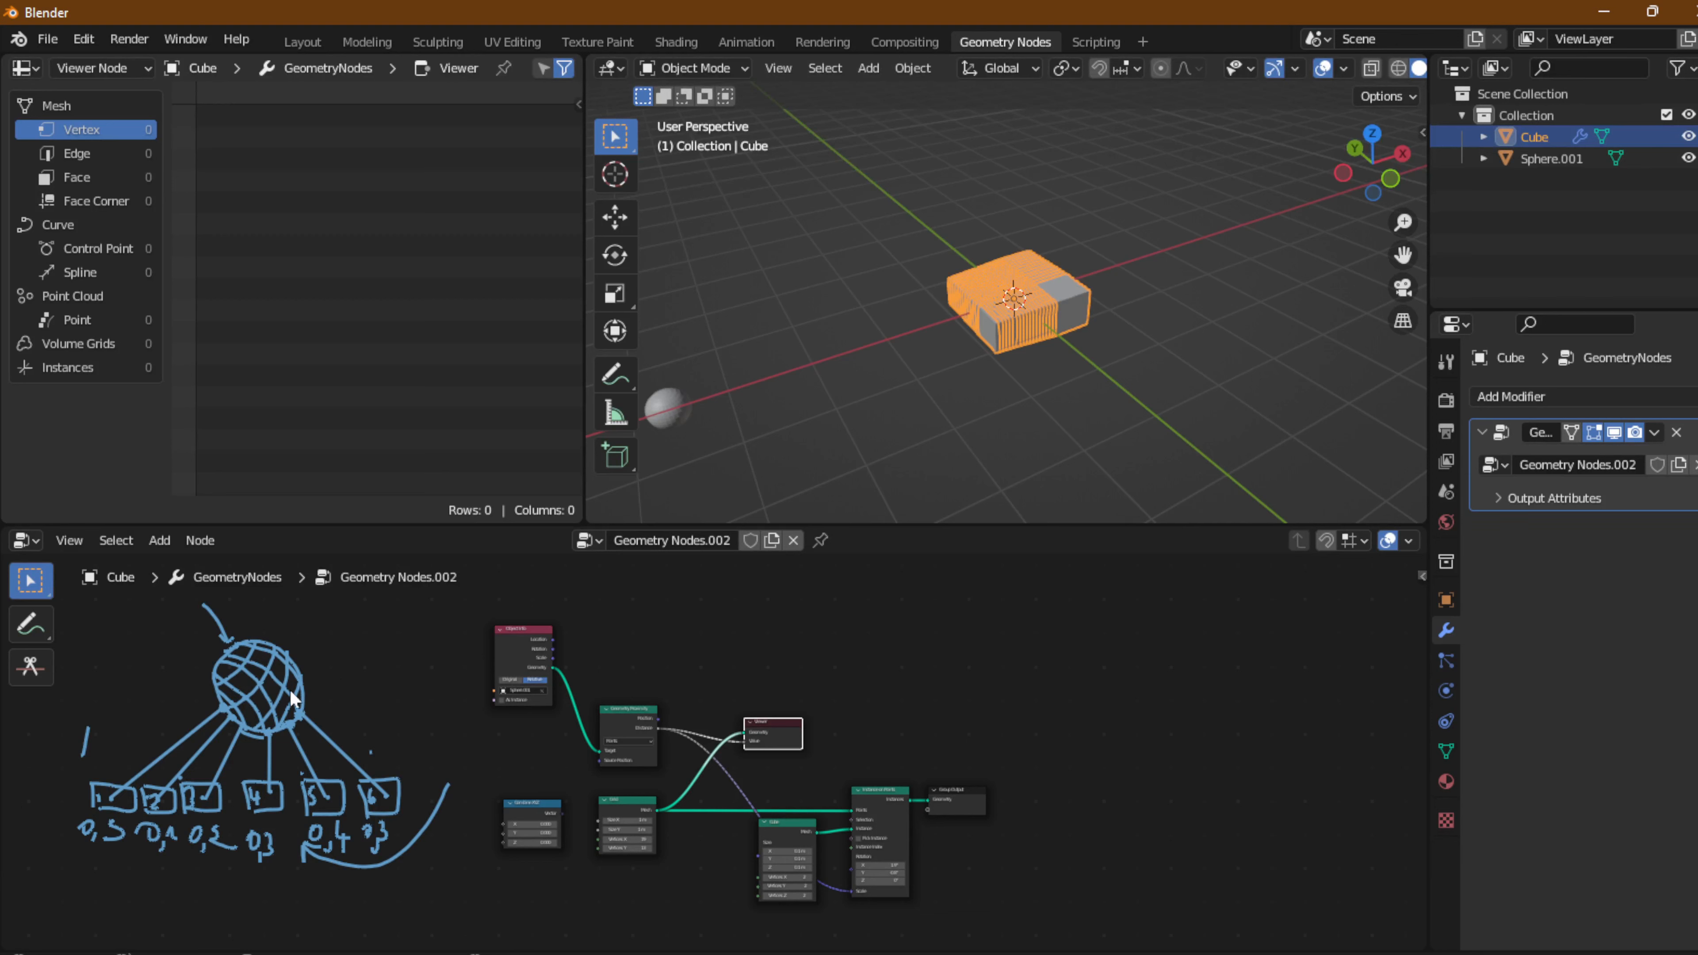
pyautogui.scroll(4, 778, 690)
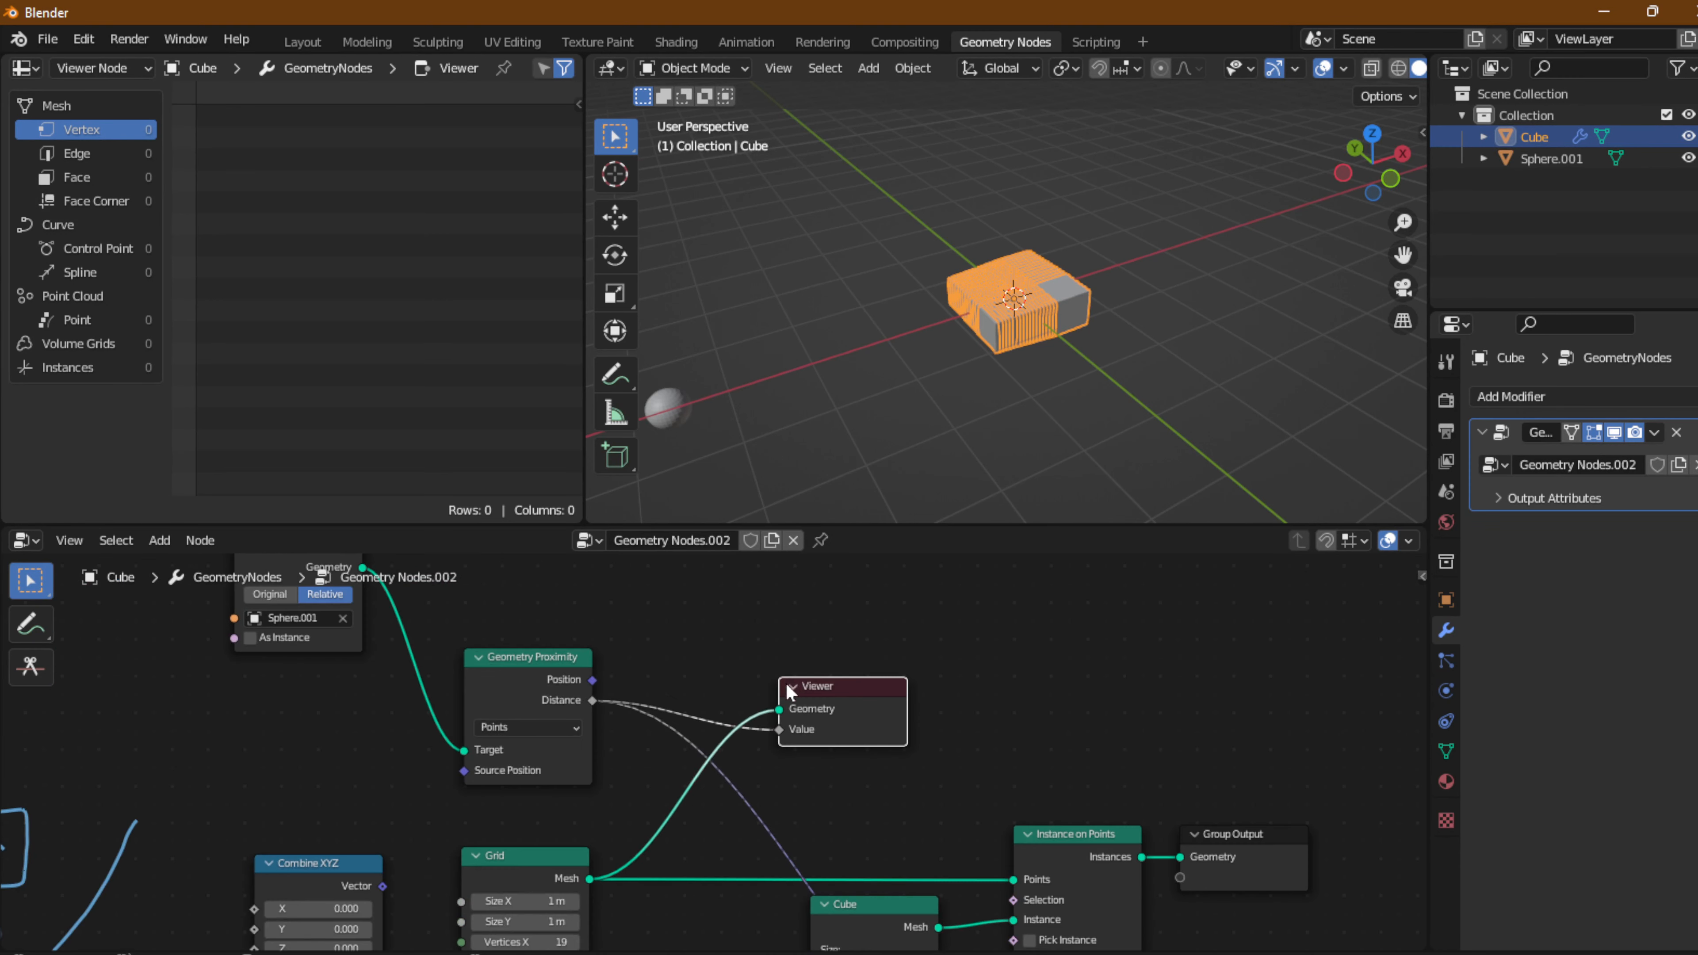
pyautogui.click(823, 713)
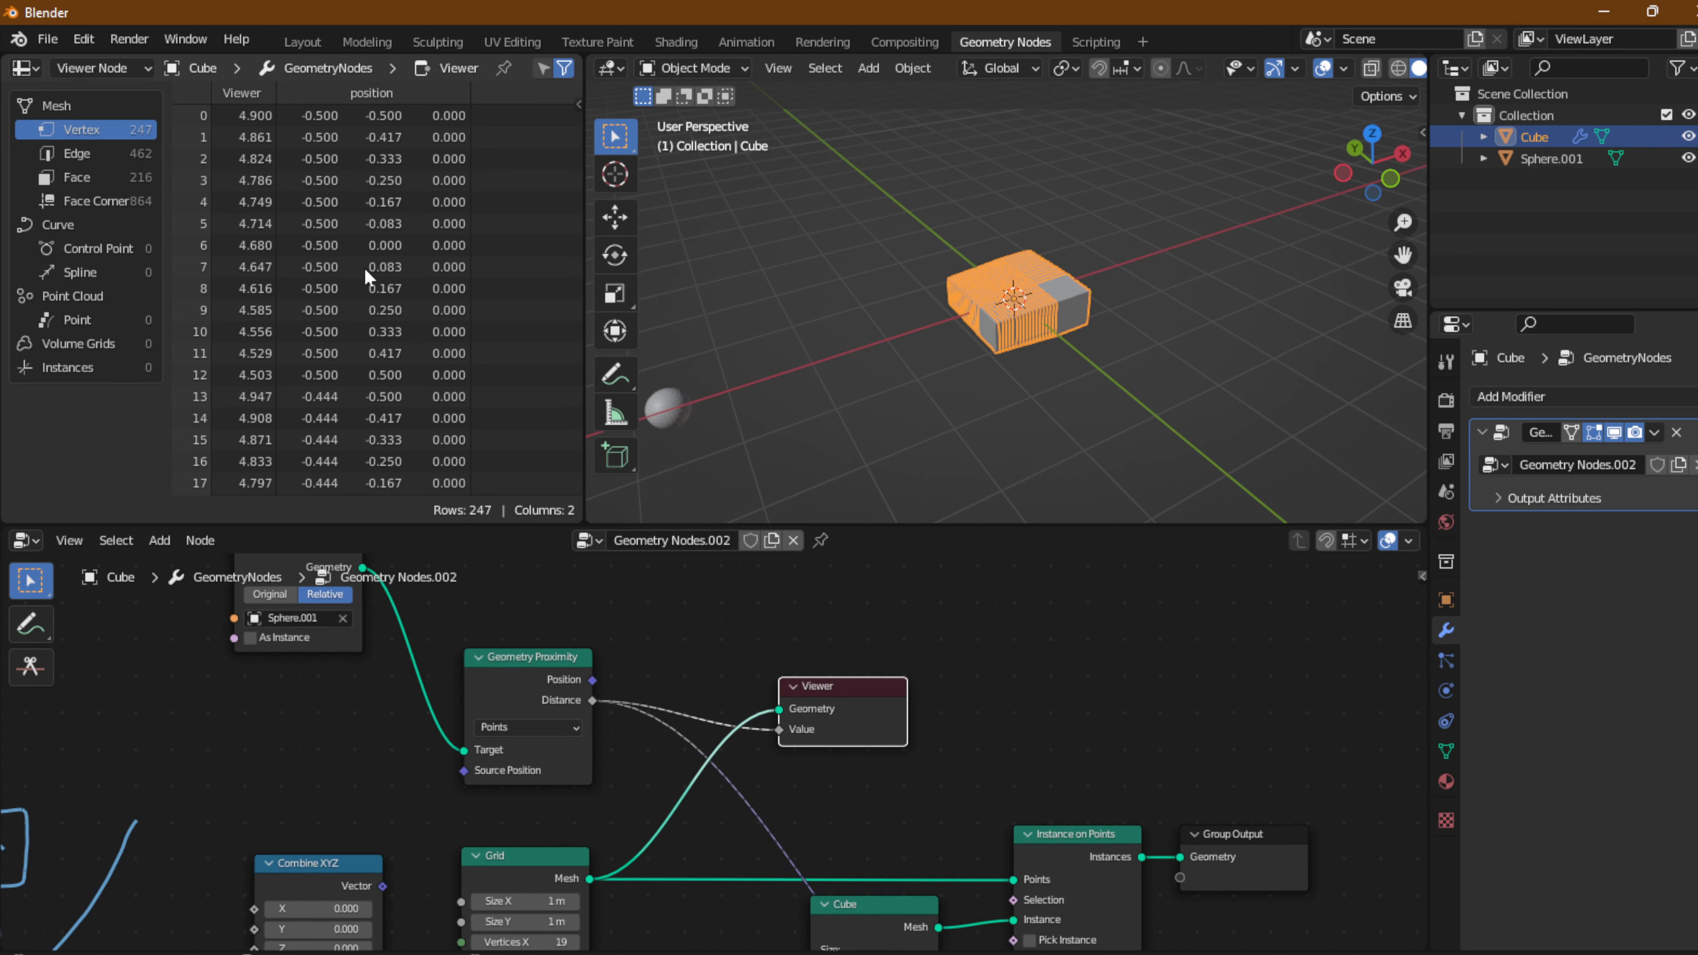
# Move the sphere about halfway towards the cube grid and display the Viewer node's distances for that position.
pyautogui.click(668, 410)
pyautogui.moveTo(671, 410); pyautogui.dragTo(819, 367)
pyautogui.click(1028, 292)
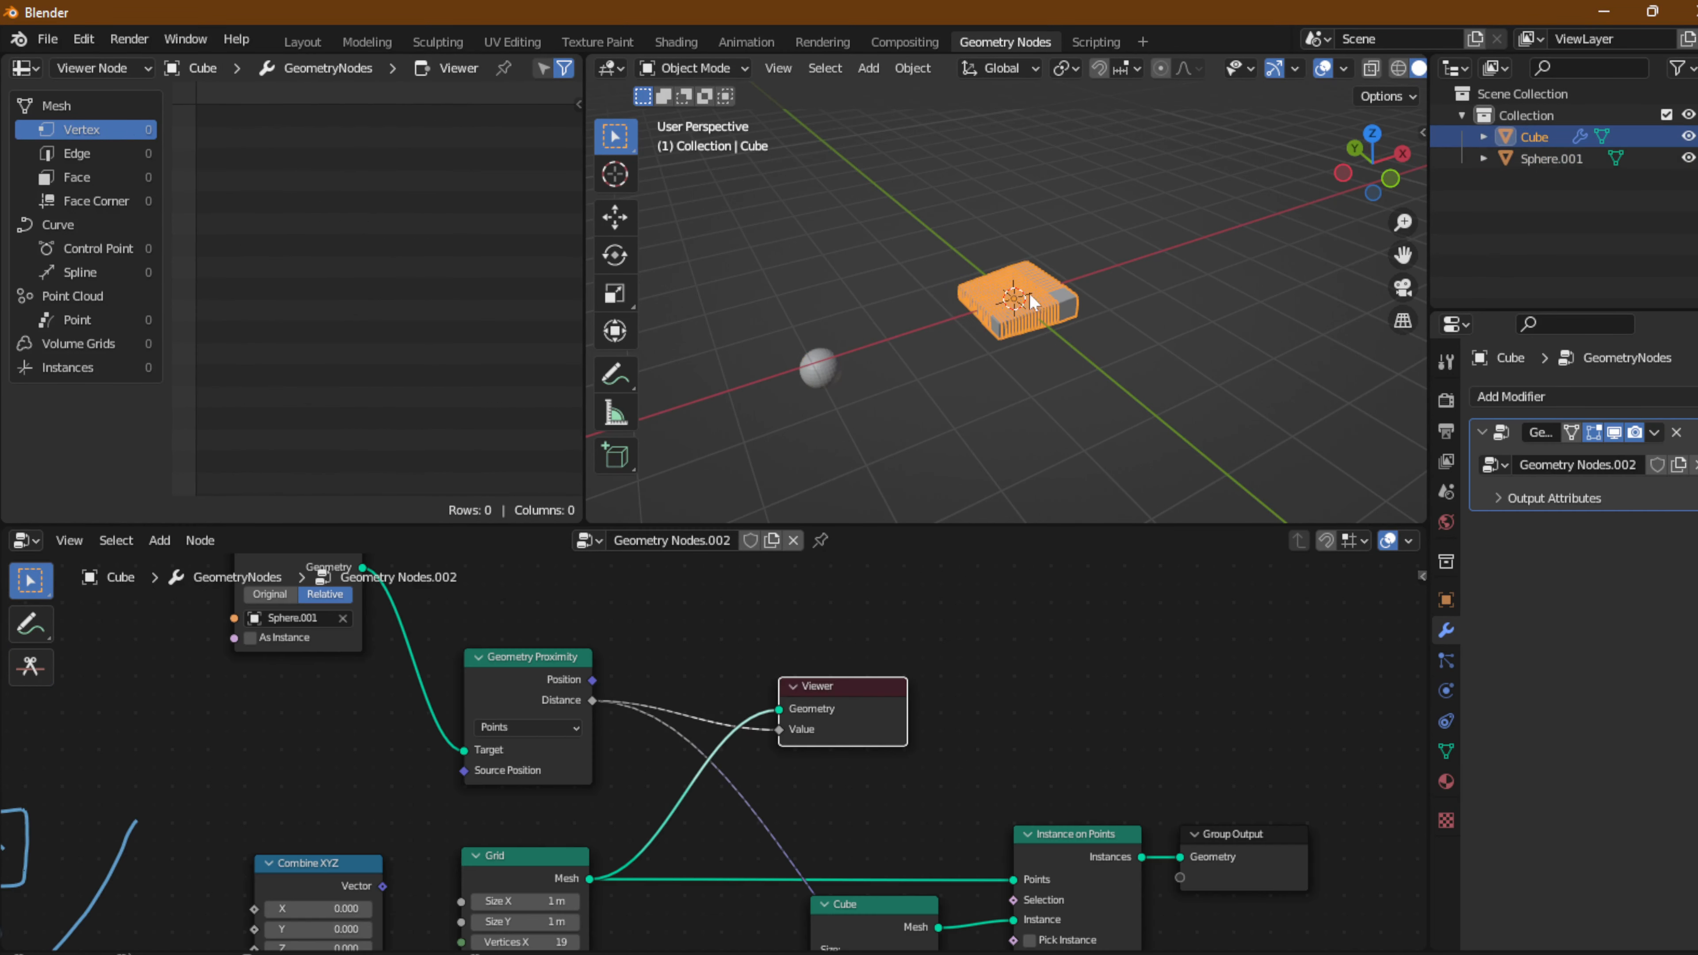
pyautogui.click(850, 684)
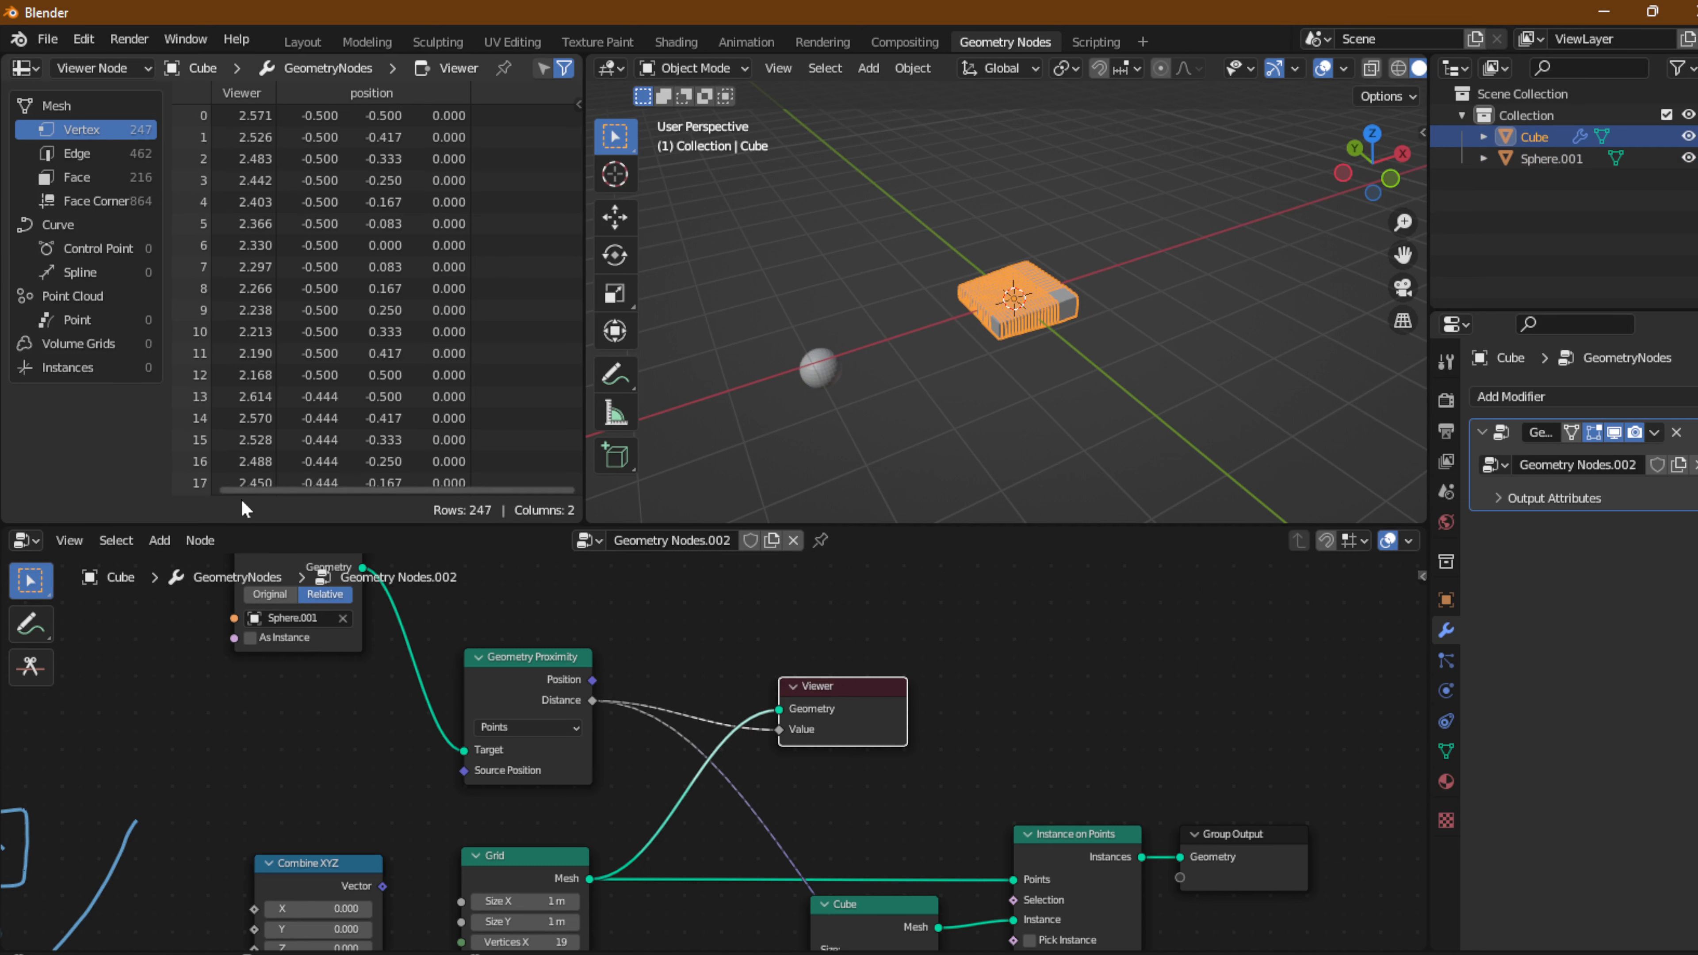
# Move the sphere close beside the cube grid and compare the Viewer node's distances with the Instance on Points scale connection.
pyautogui.click(792, 371)
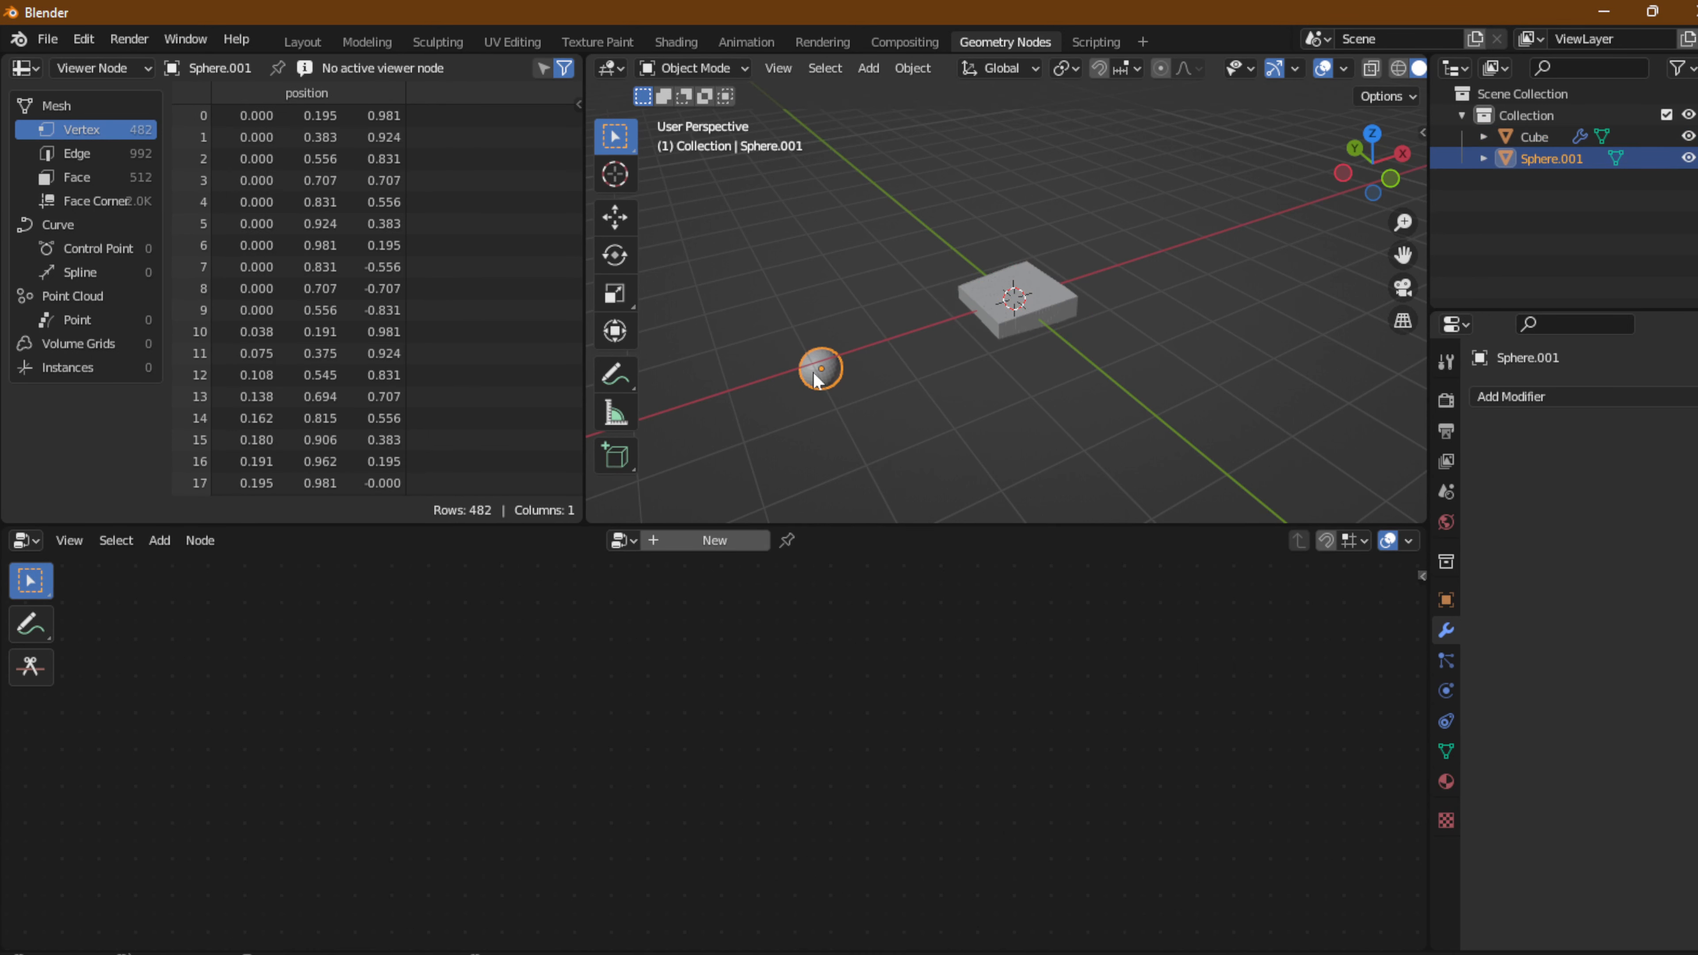
pyautogui.moveTo(815, 380); pyautogui.dragTo(924, 341)
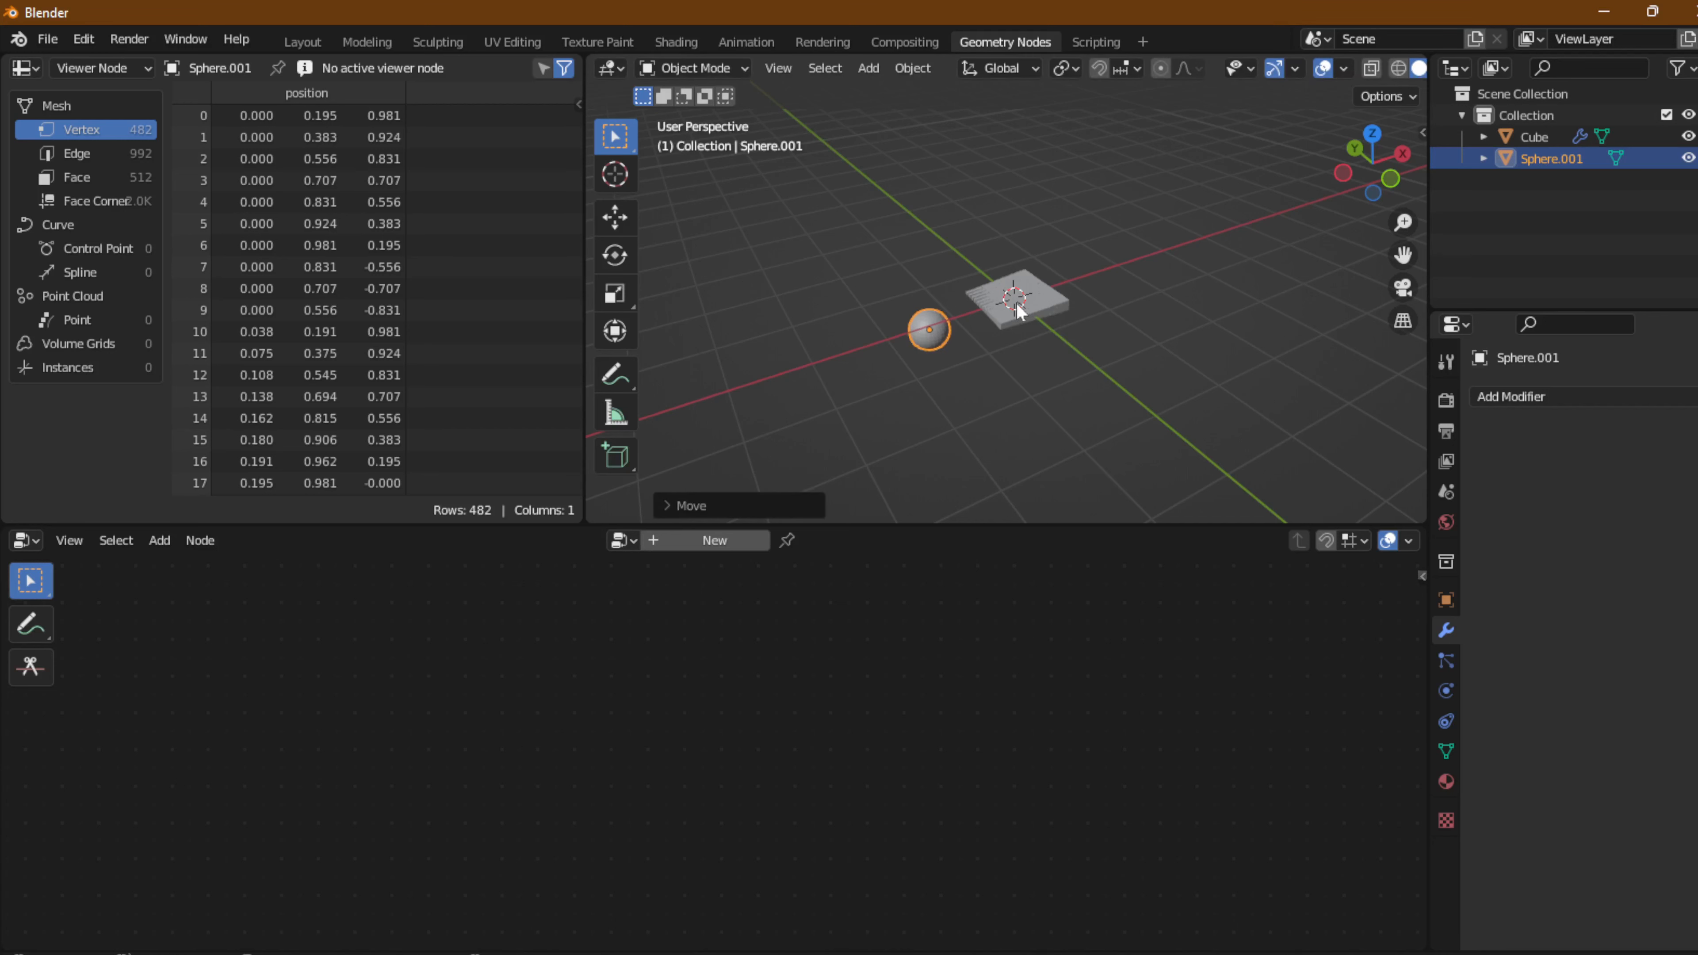
pyautogui.click(1018, 311)
pyautogui.click(849, 710)
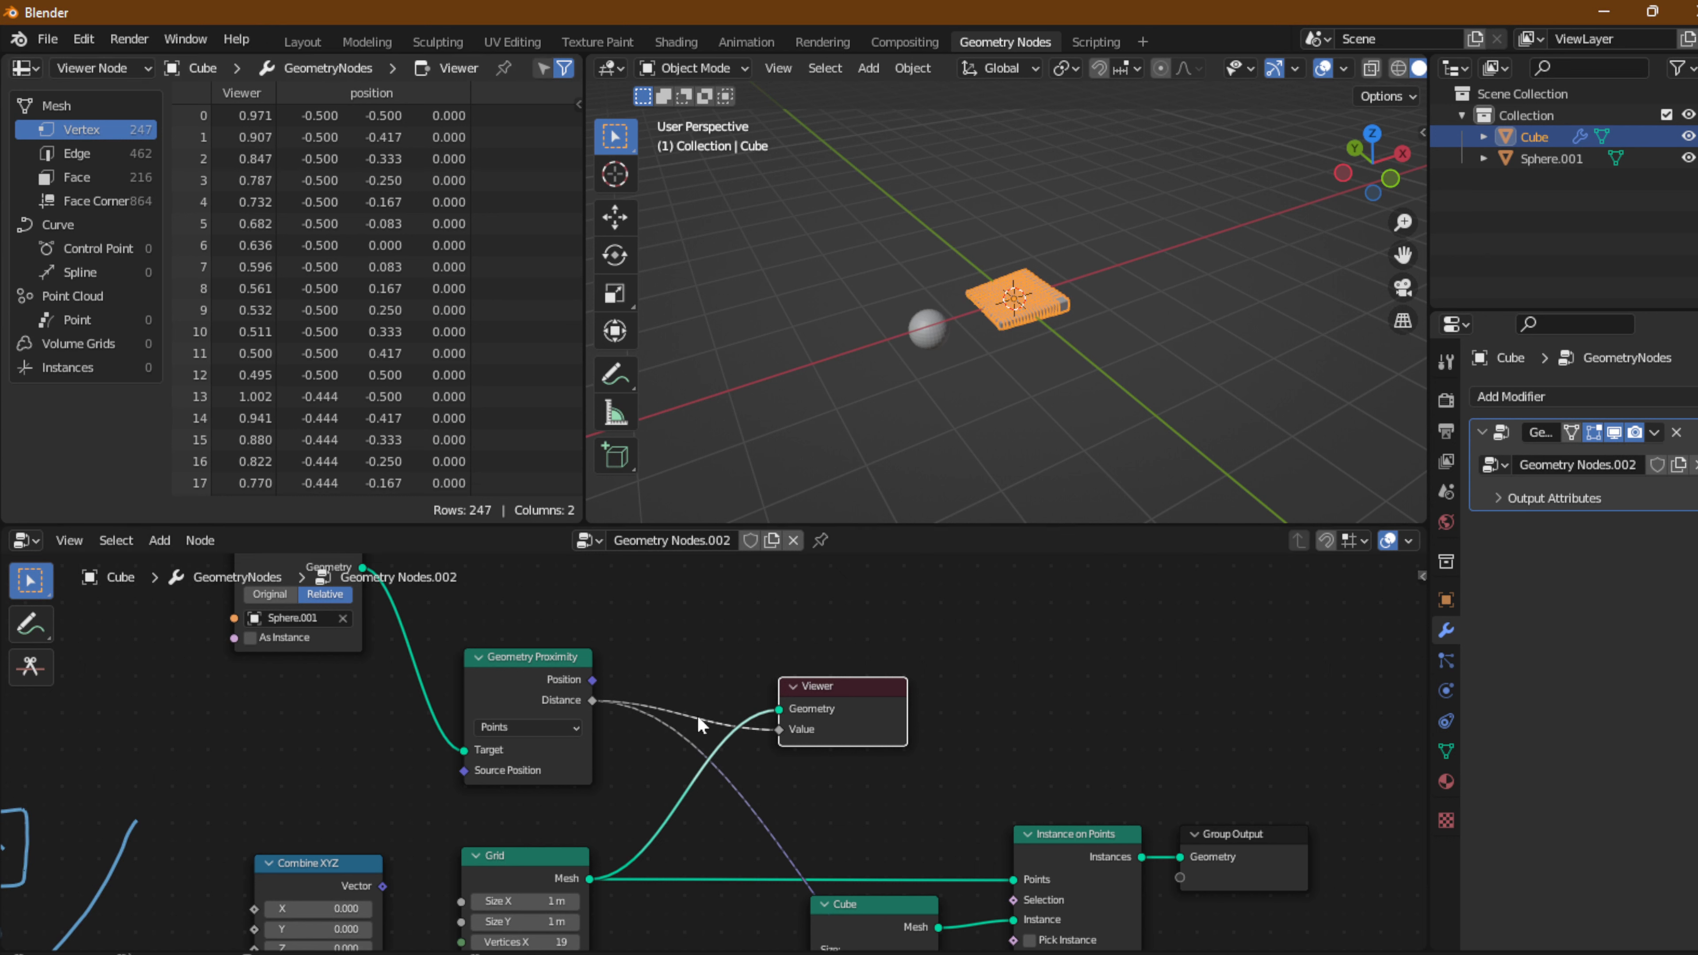
pyautogui.scroll(-1, 747, 692)
pyautogui.moveTo(664, 680); pyautogui.dragTo(472, 575, button='middle')
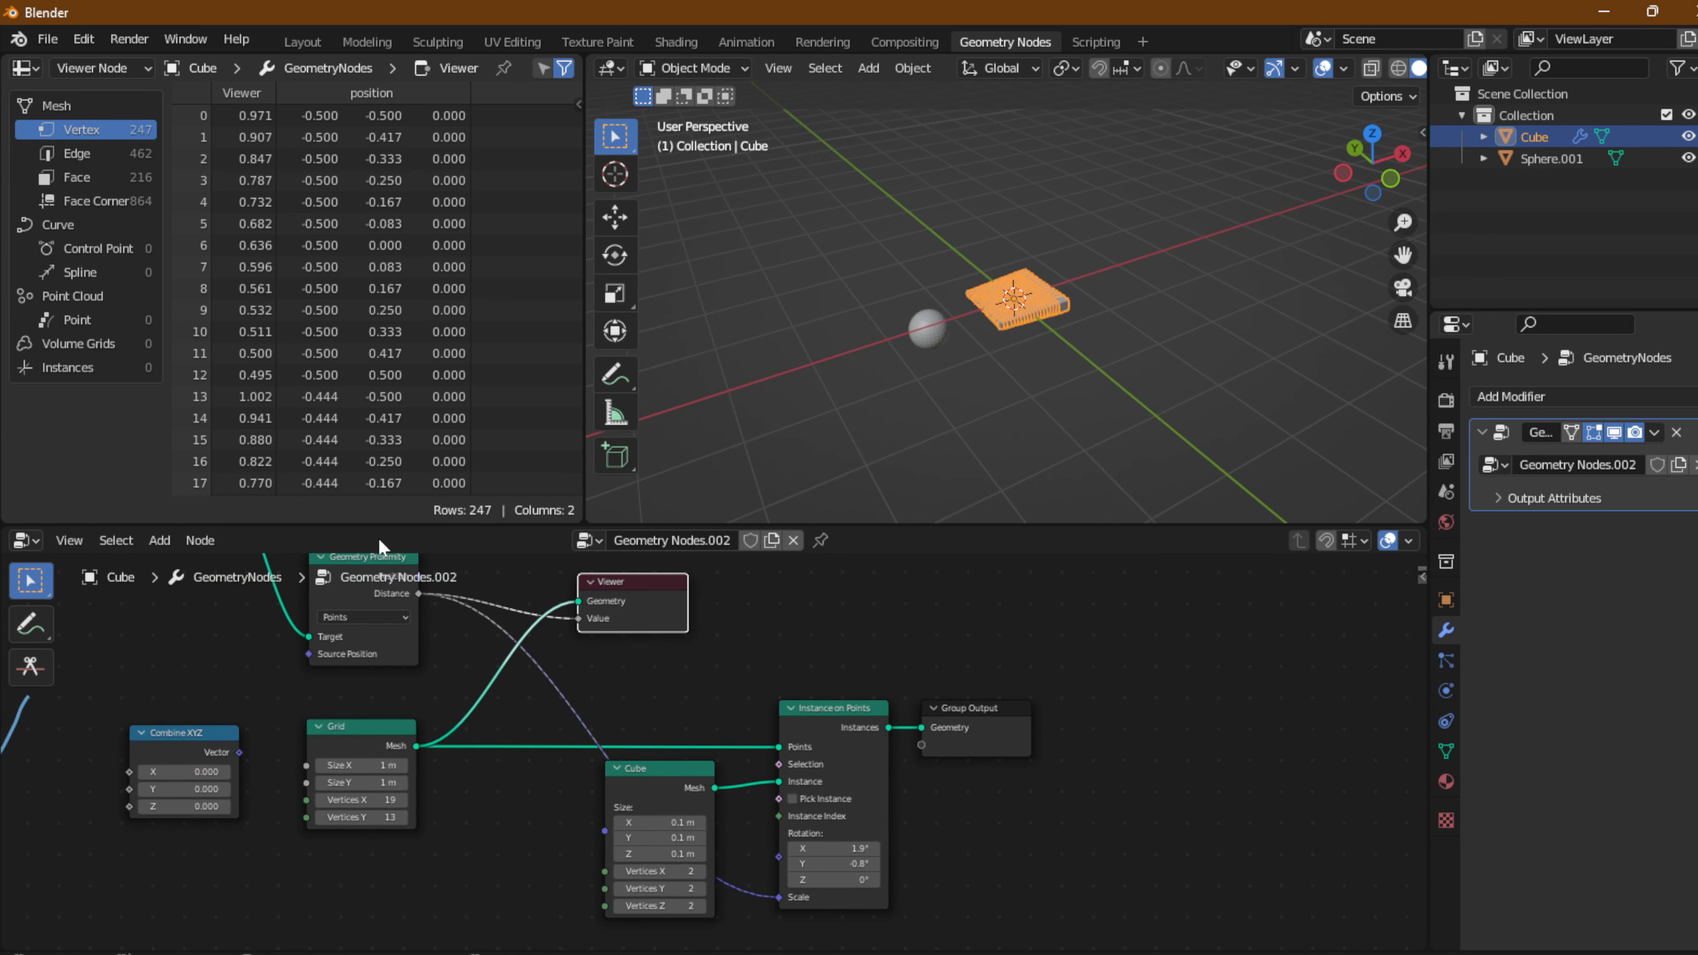
# Move the sphere to the opposite side of the cube grid and delete the Viewer node from the grid's node tree.
pyautogui.click(925, 331)
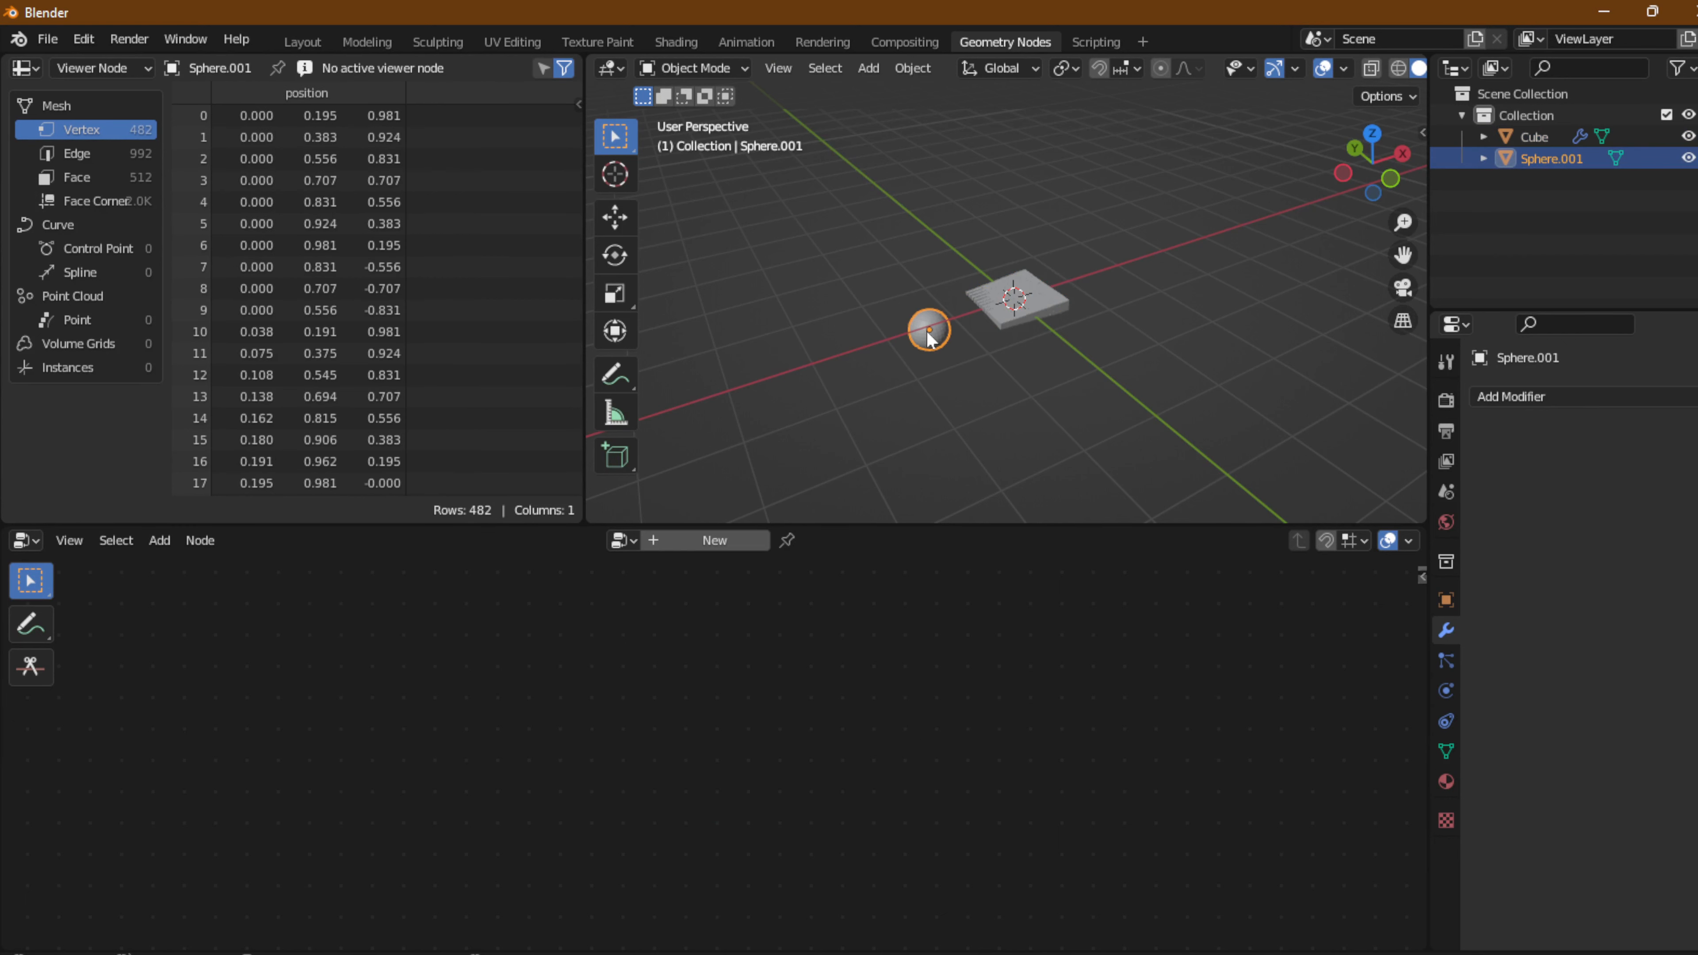
pyautogui.press('g')
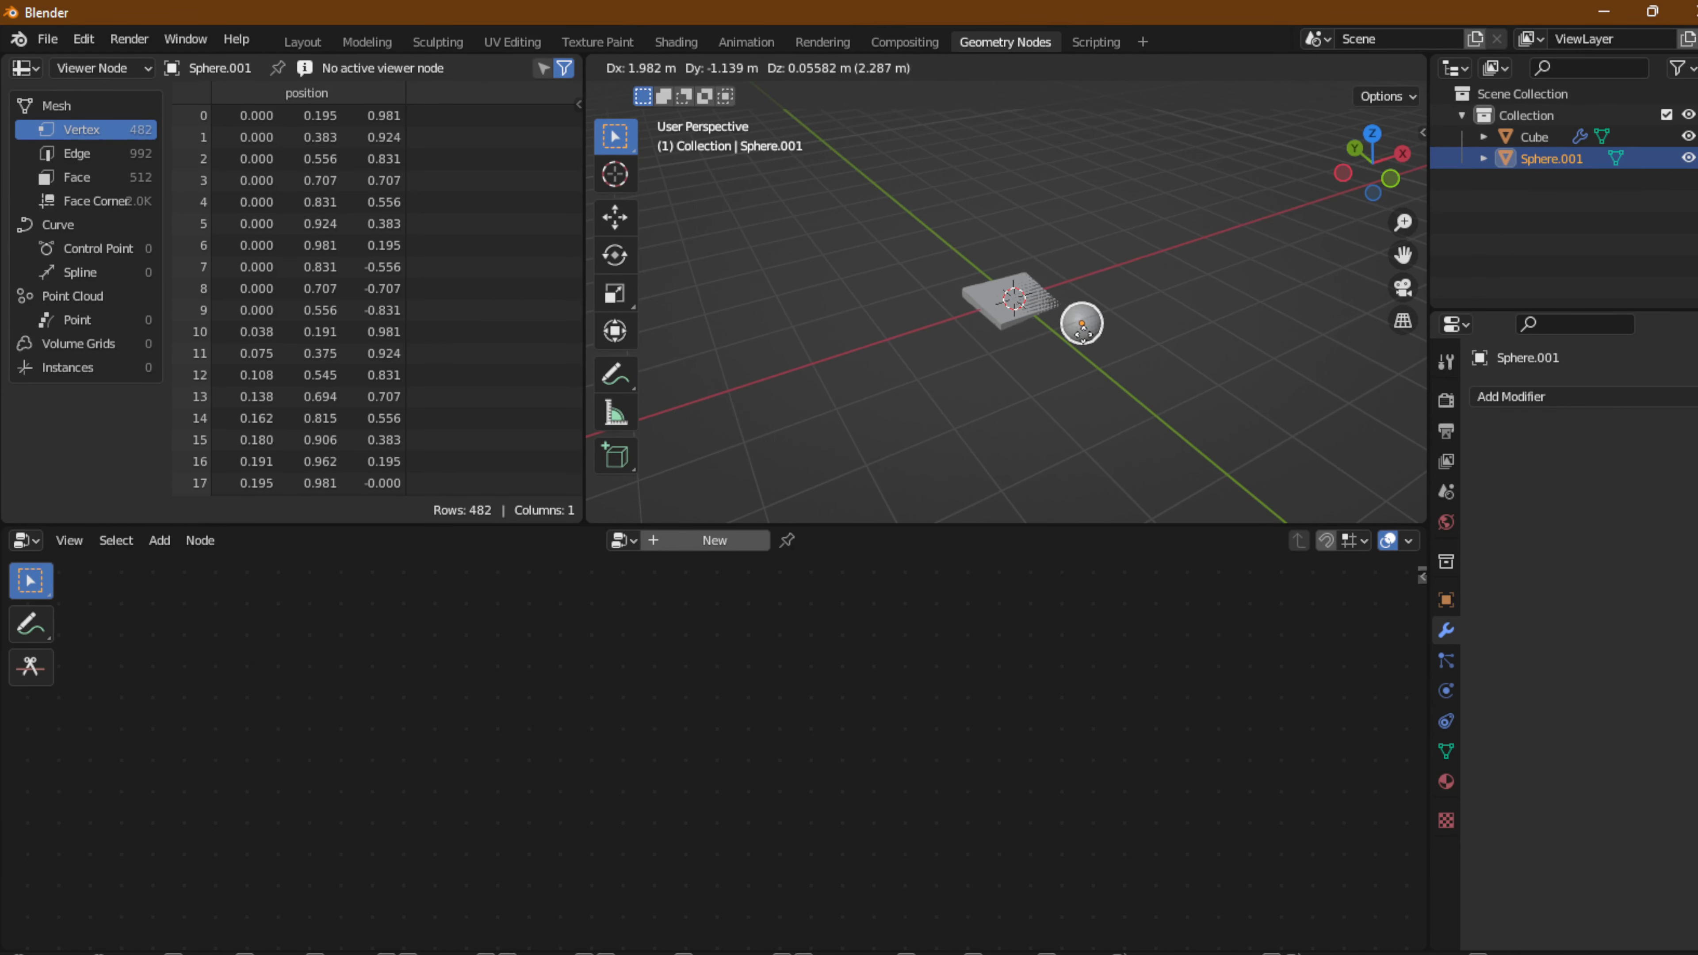
pyautogui.click(1092, 287)
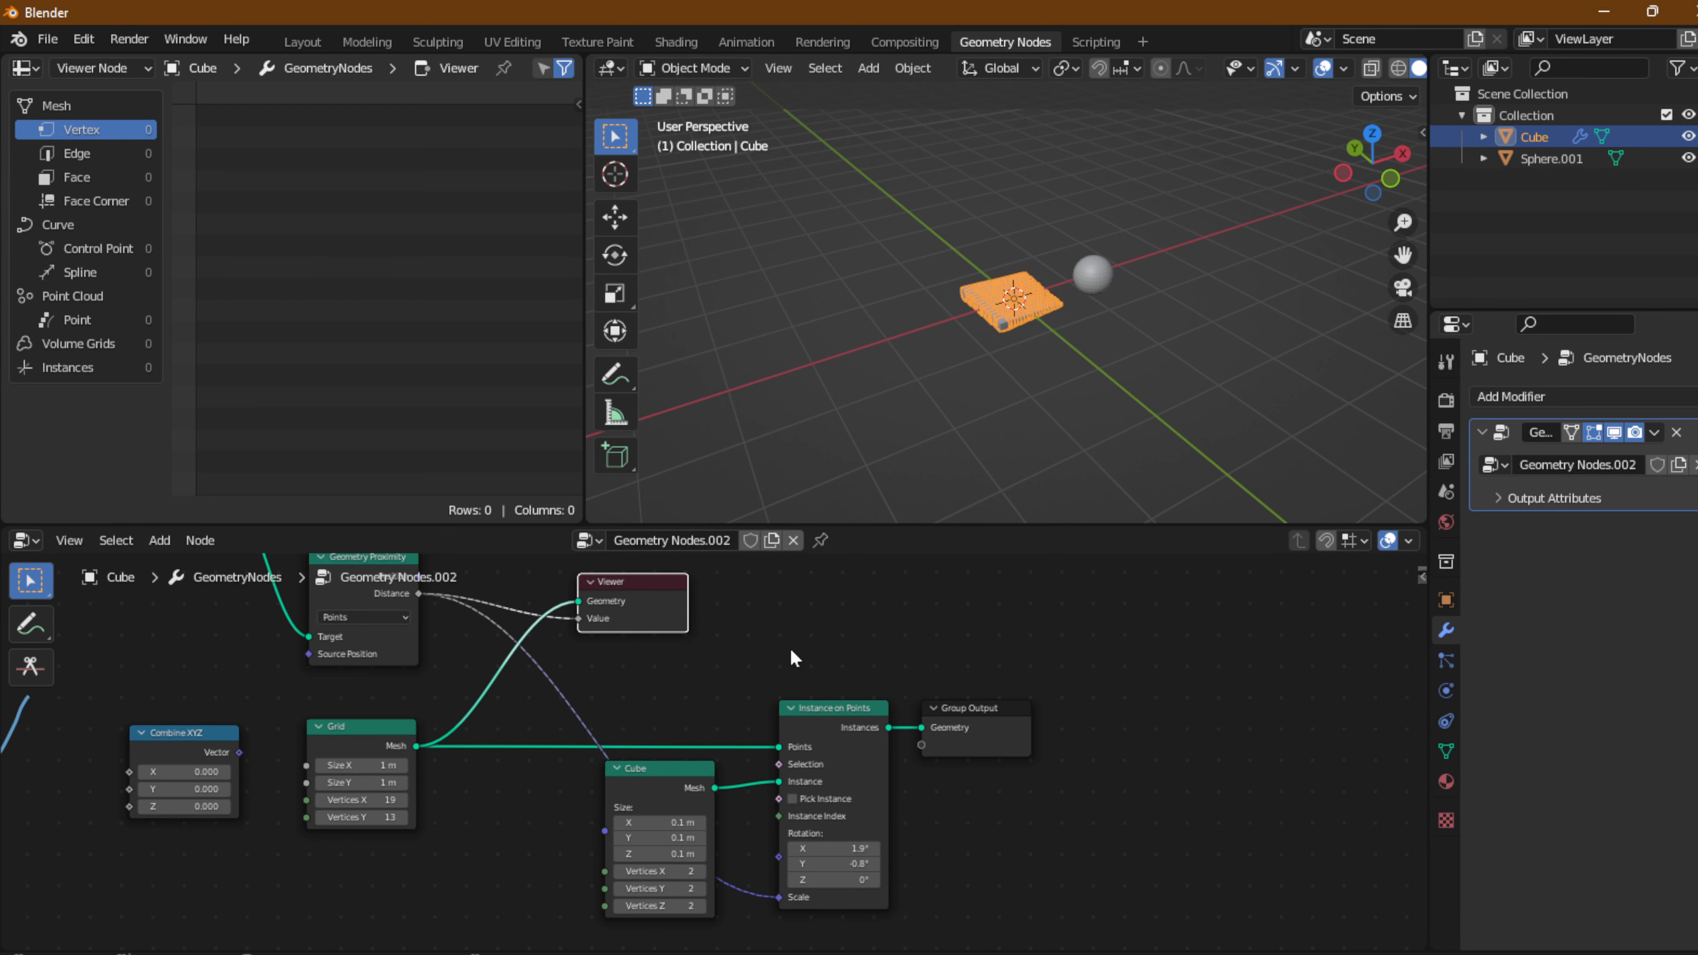
pyautogui.click(618, 601)
pyautogui.press('x')
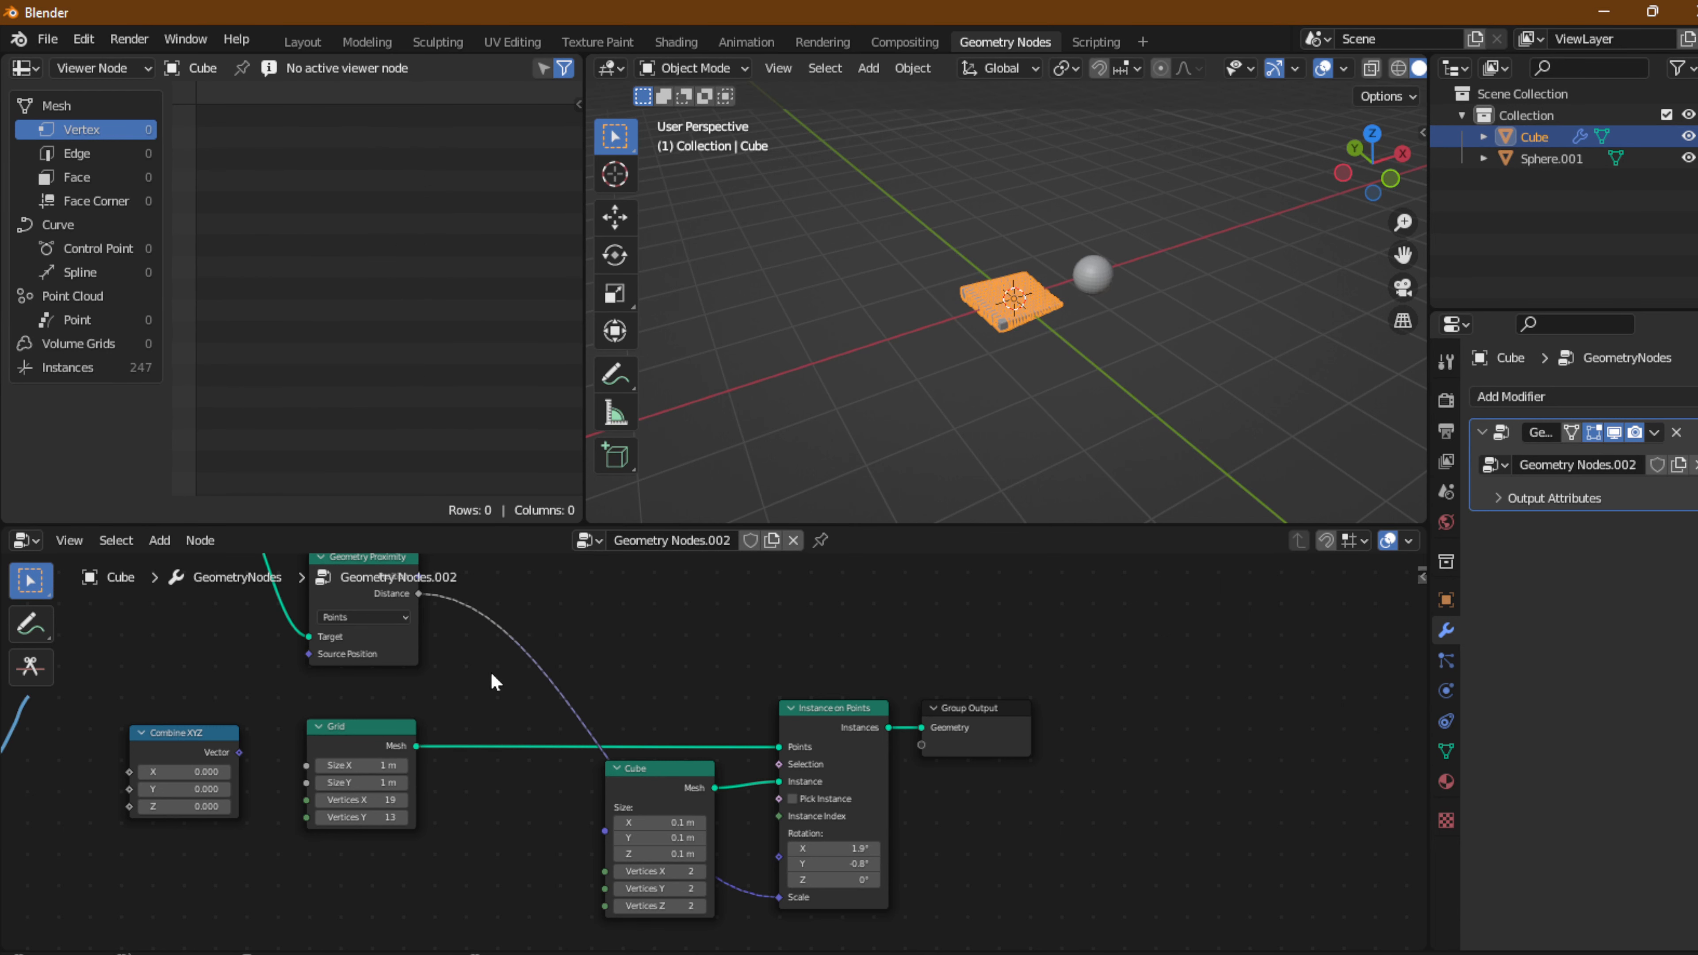
# Add a Map Range node on the link between the Geometry Proximity Distance and the Instance on Points Scale.
pyautogui.moveTo(445, 715); pyautogui.dragTo(574, 738, button='middle')
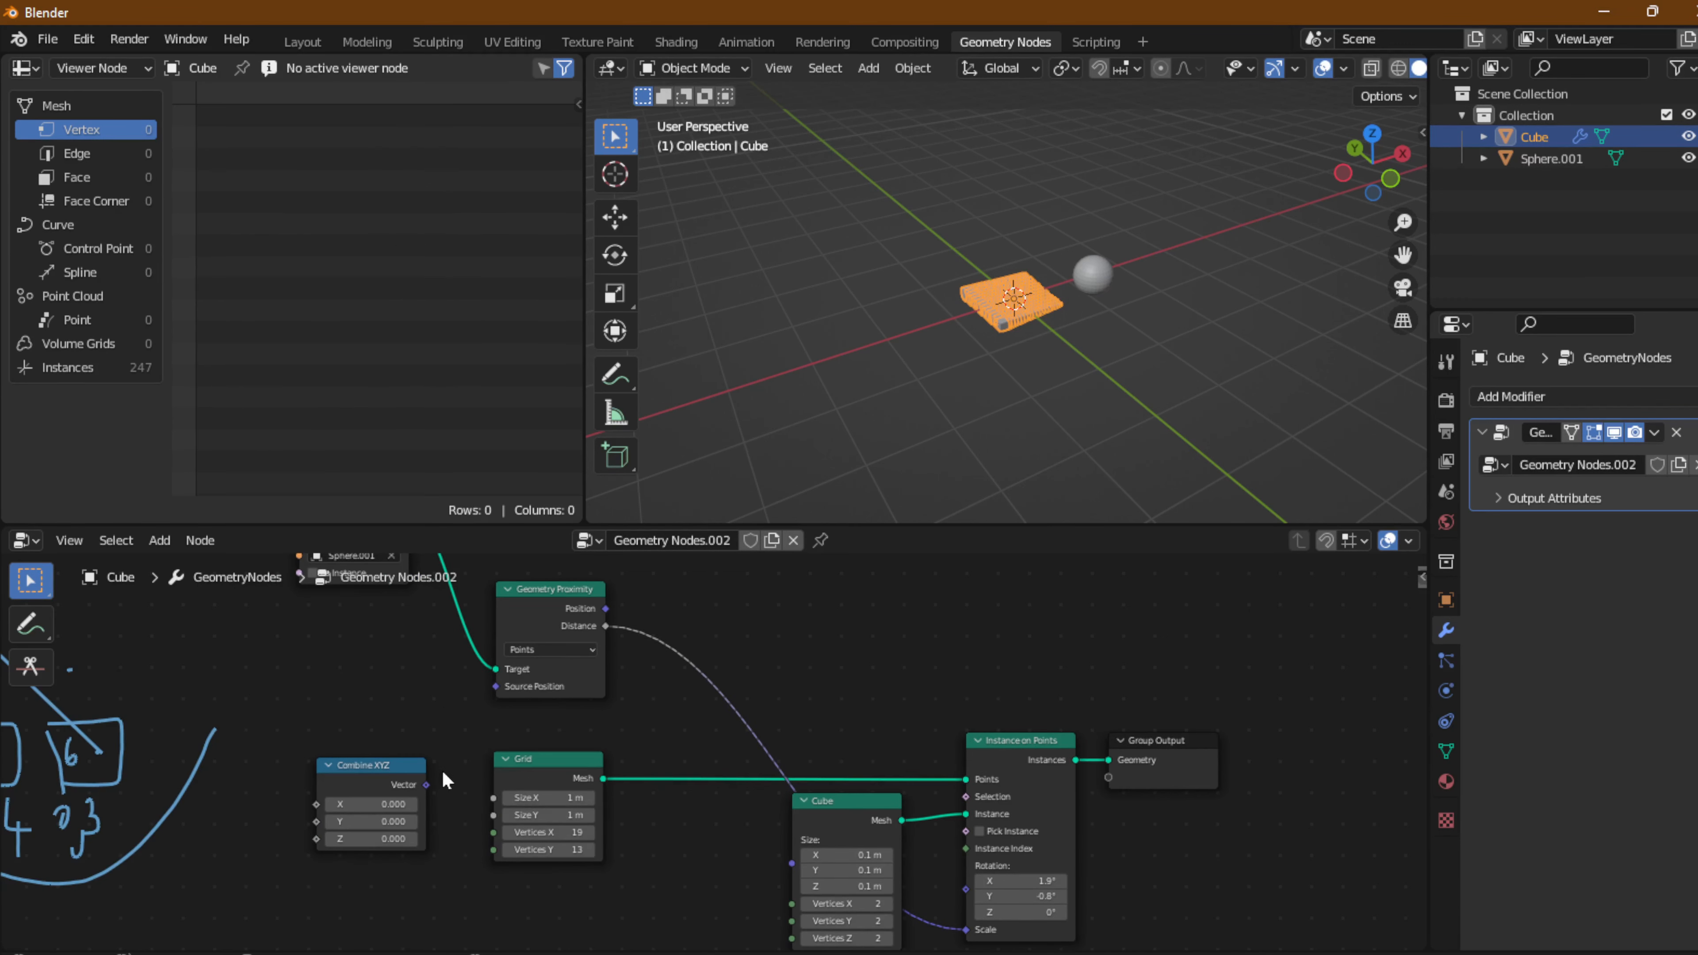
pyautogui.scroll(2, 446, 776)
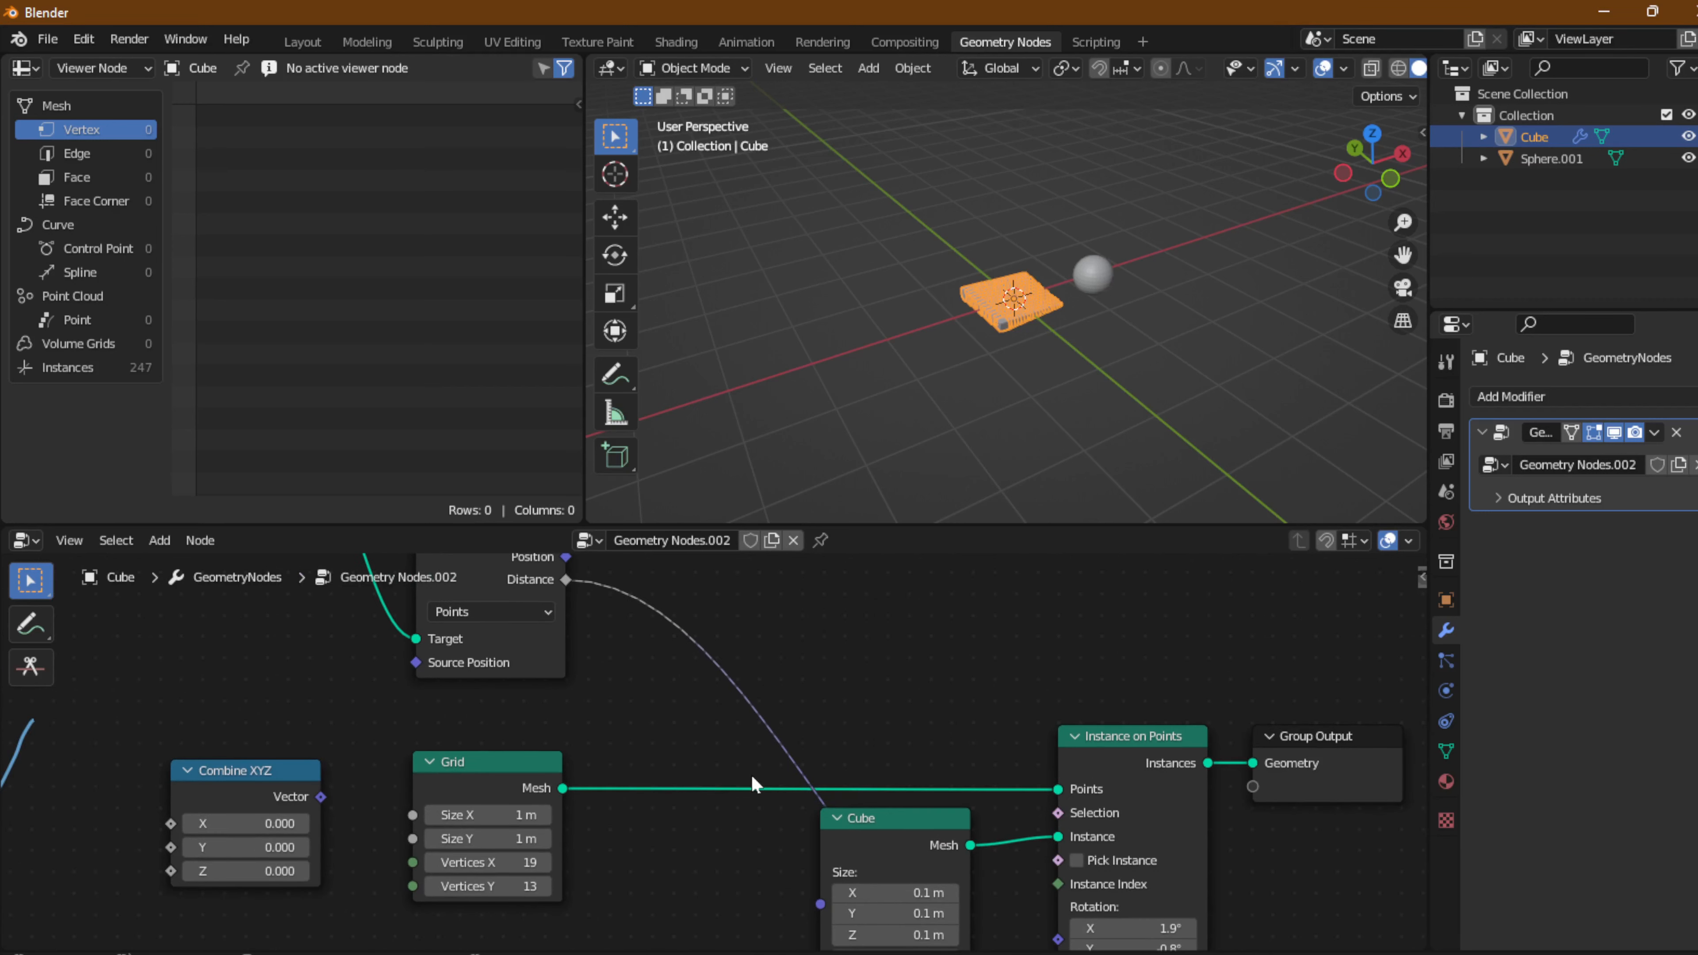
pyautogui.moveTo(786, 793); pyautogui.dragTo(747, 740, button='middle')
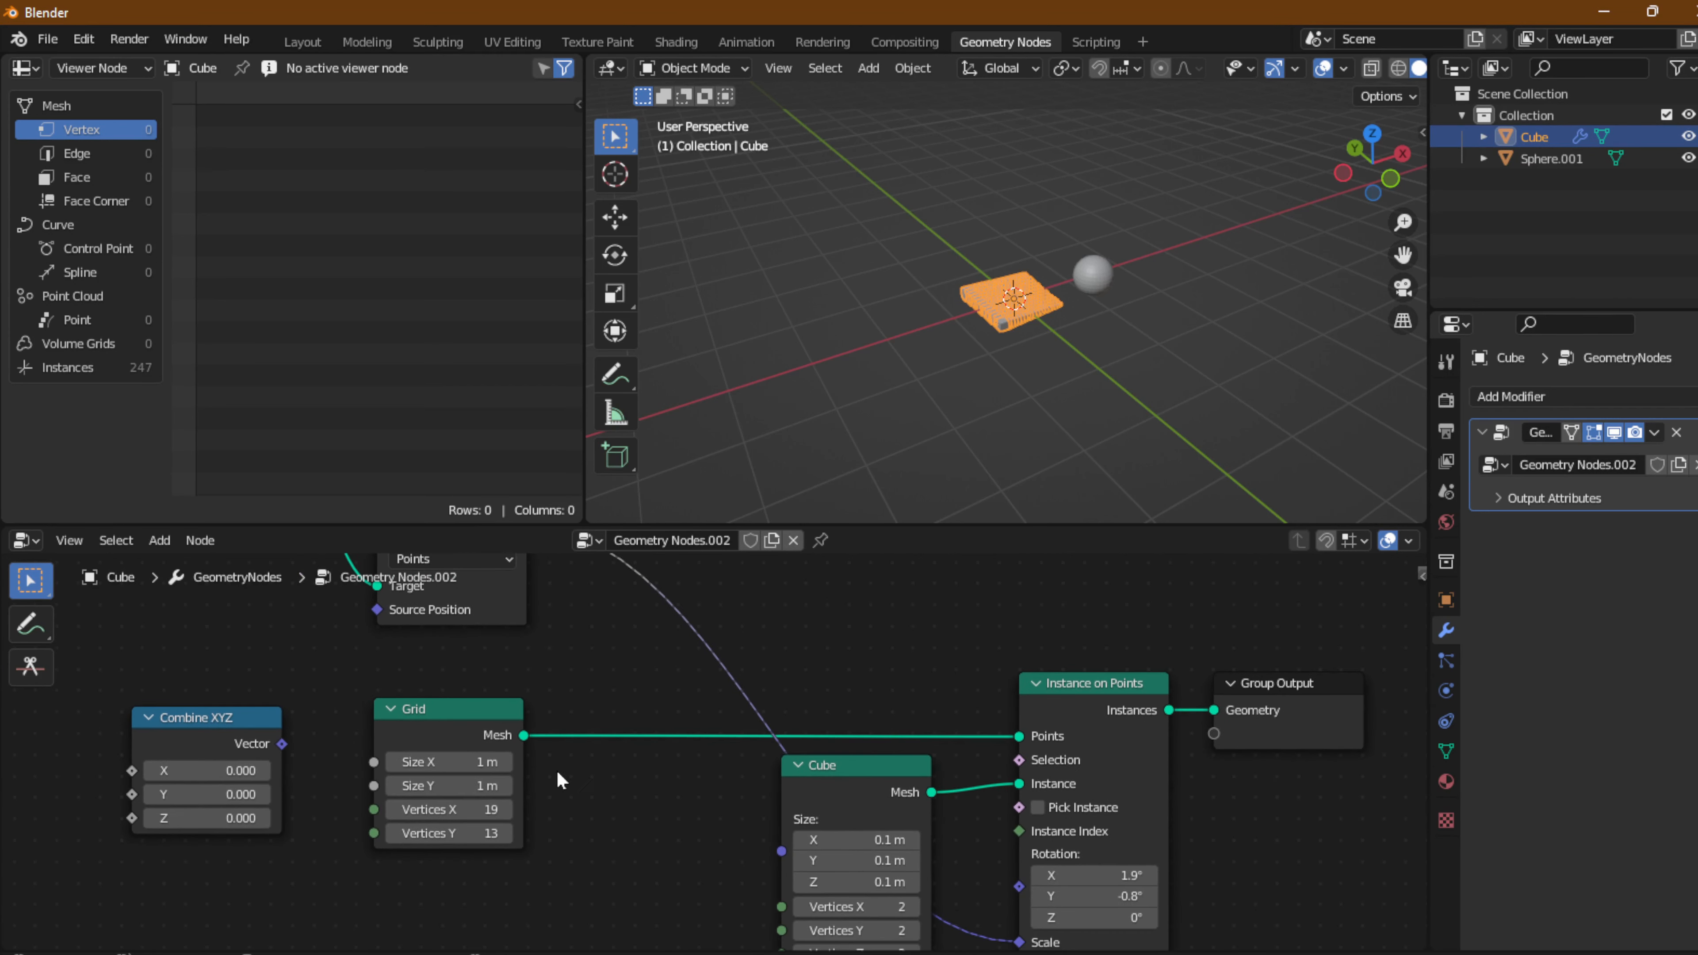
pyautogui.scroll(-1, 816, 750)
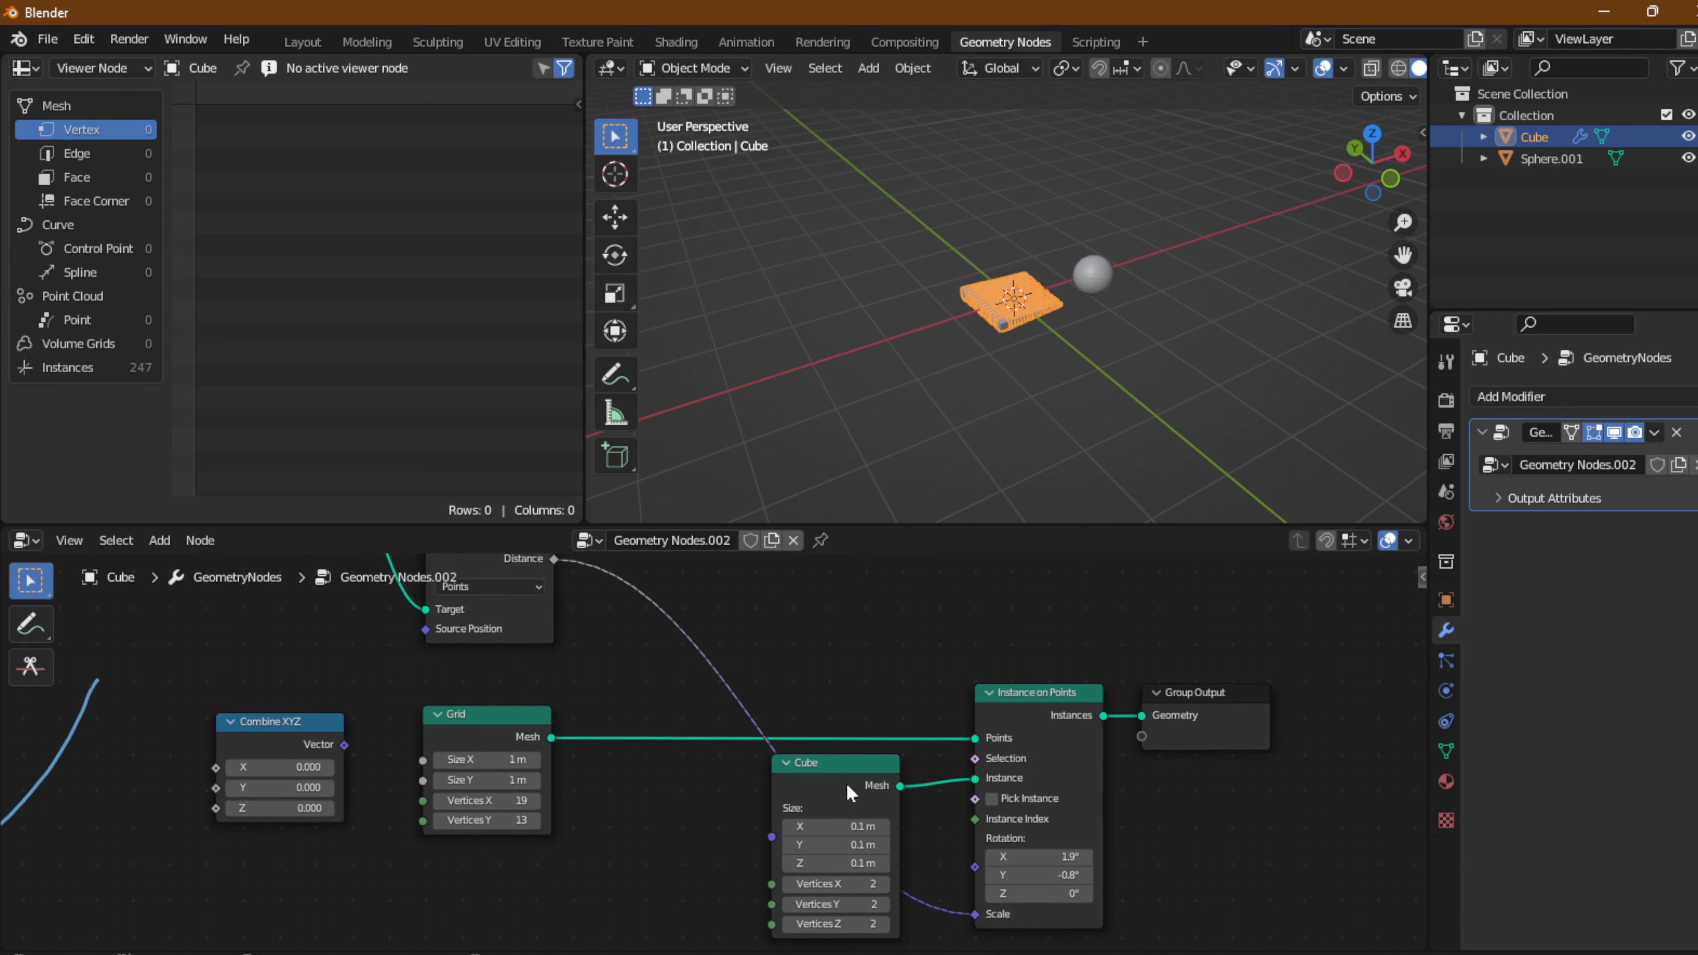
pyautogui.moveTo(759, 650); pyautogui.dragTo(797, 695, button='middle')
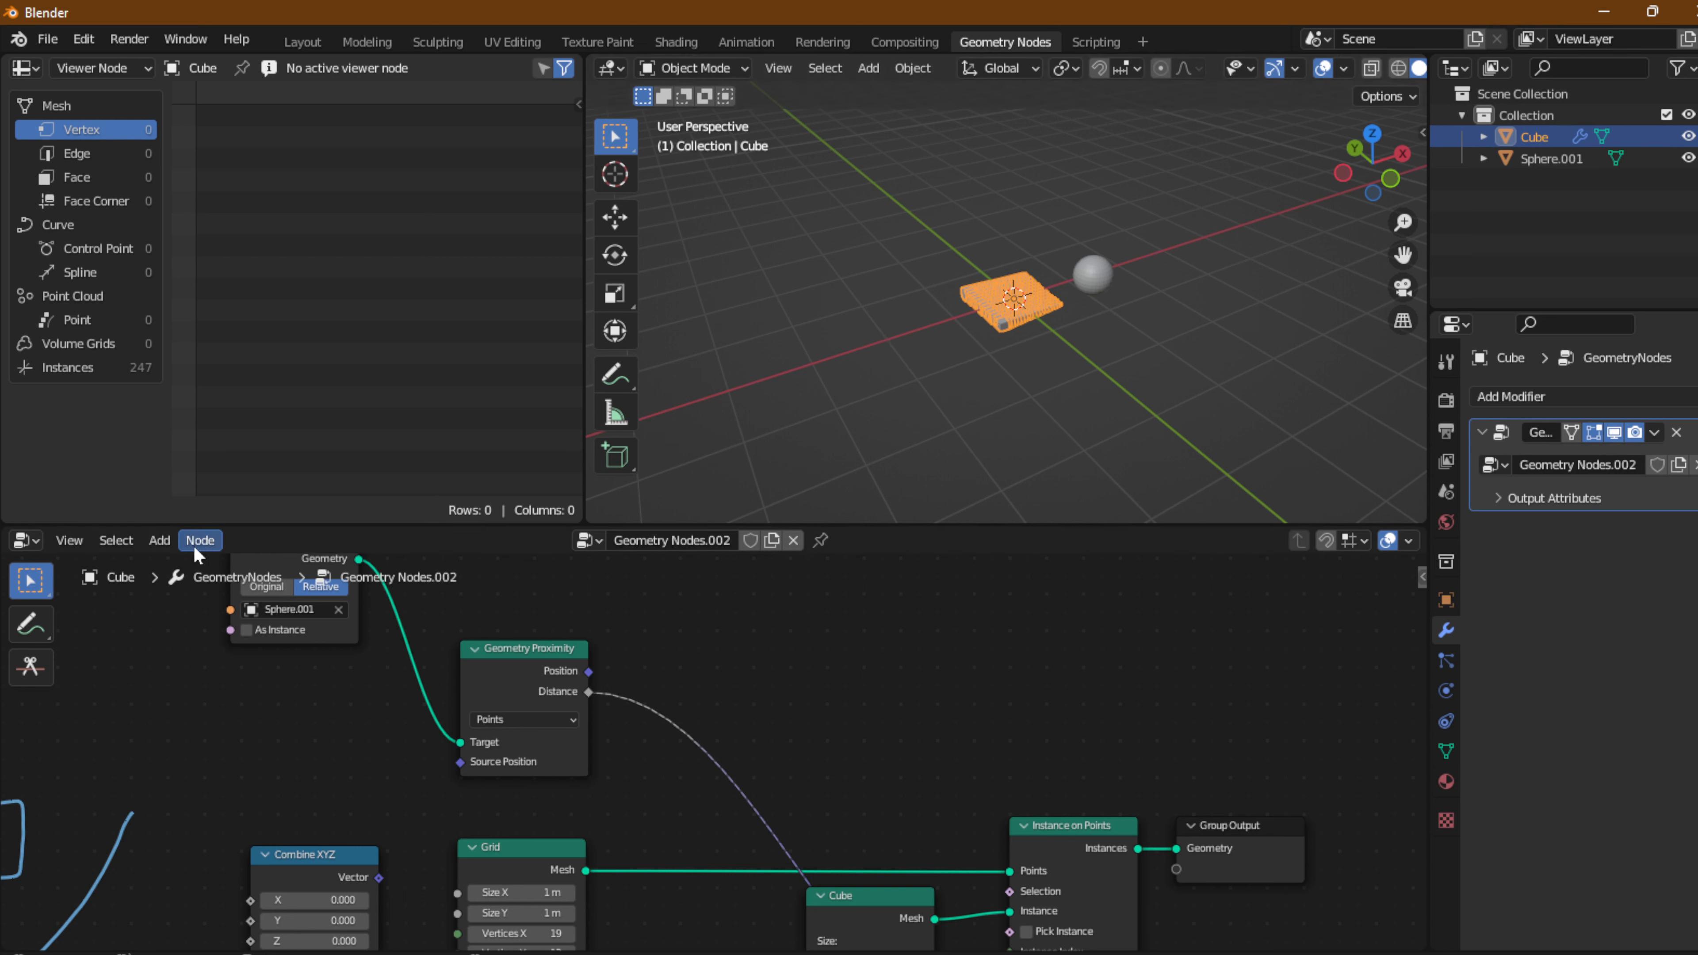
pyautogui.click(160, 539)
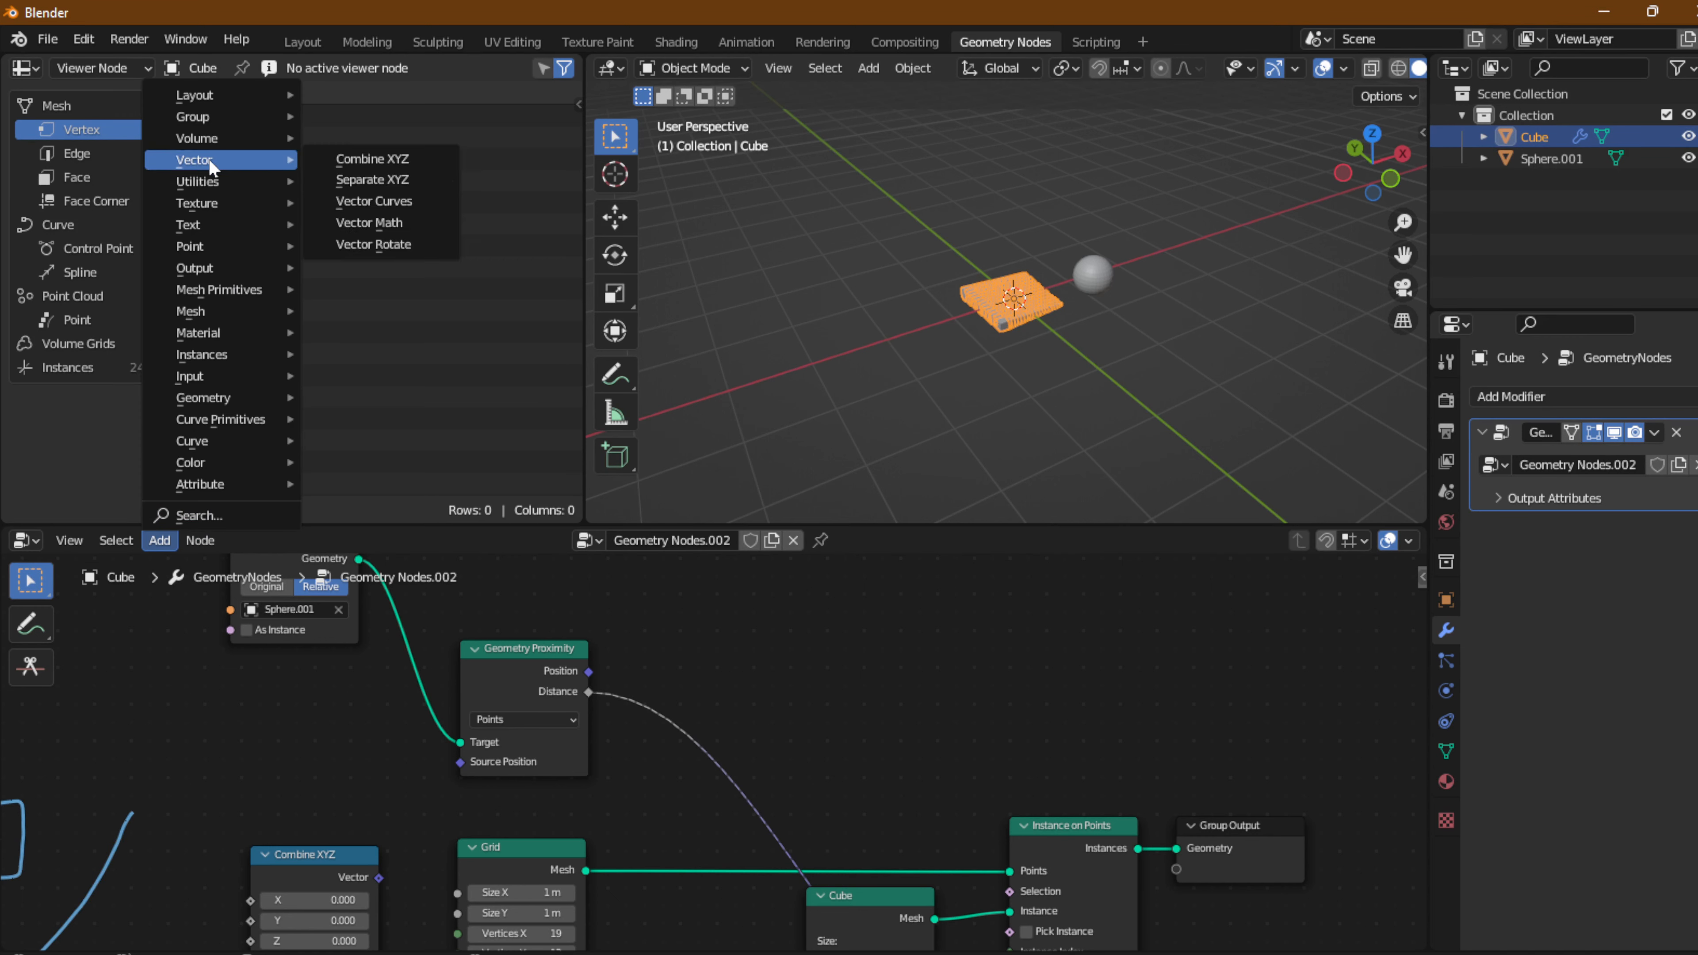
pyautogui.moveTo(203, 184)
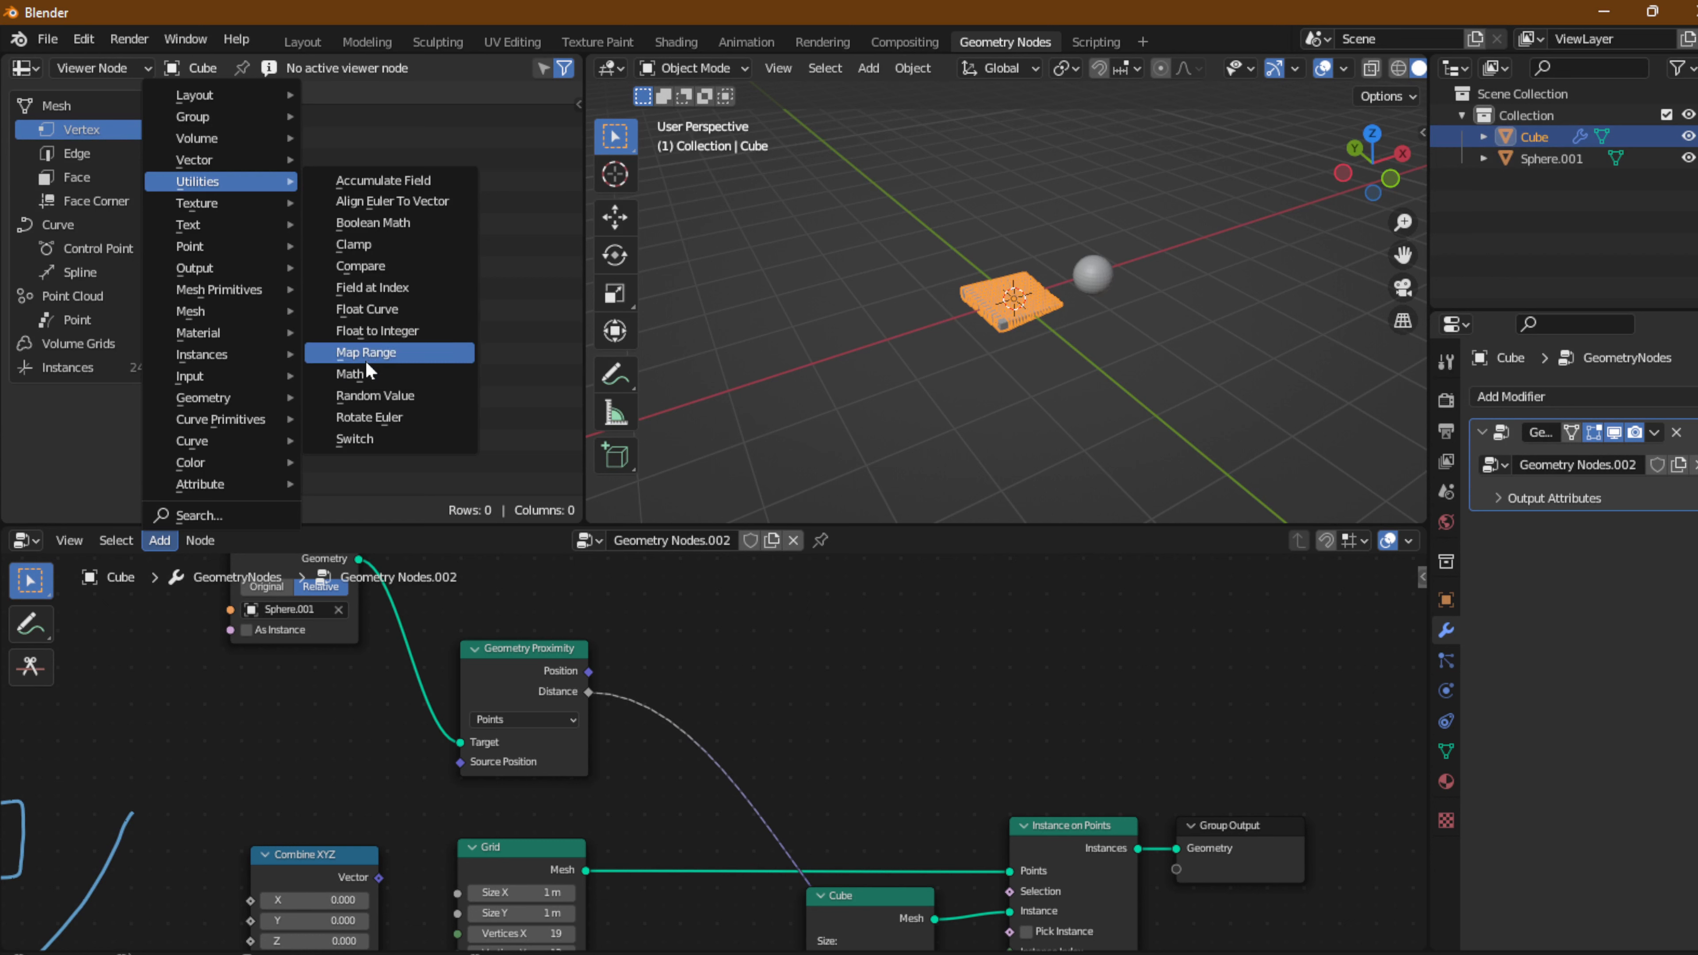
pyautogui.click(352, 353)
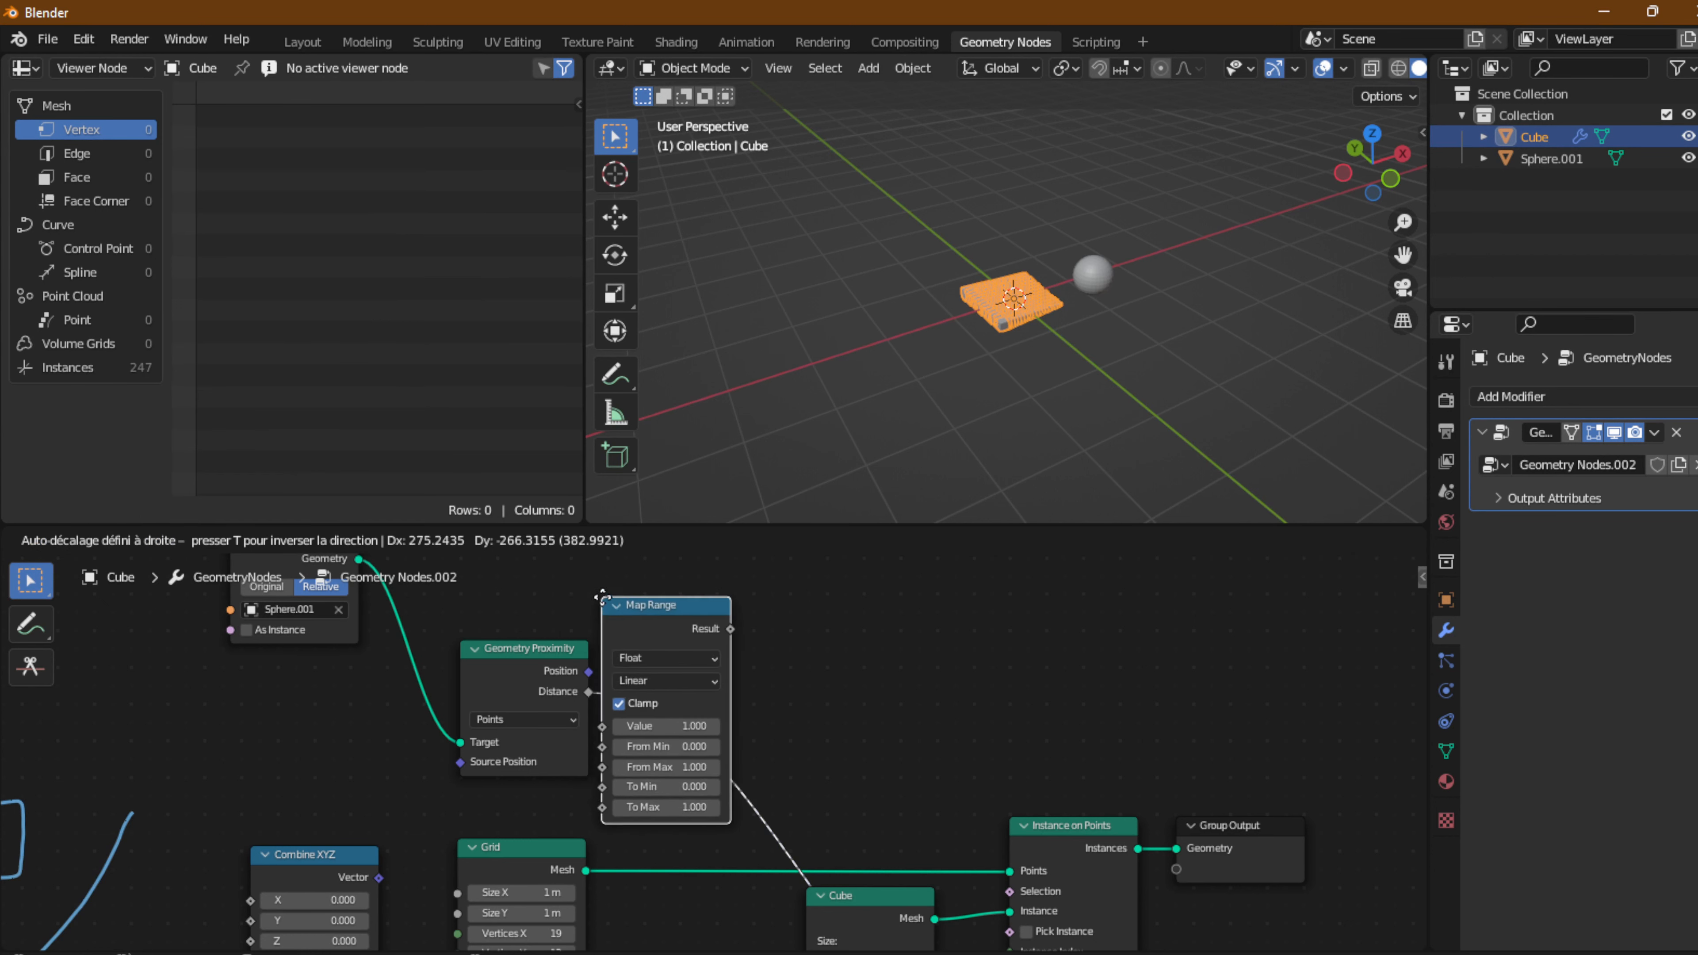
pyautogui.click(645, 609)
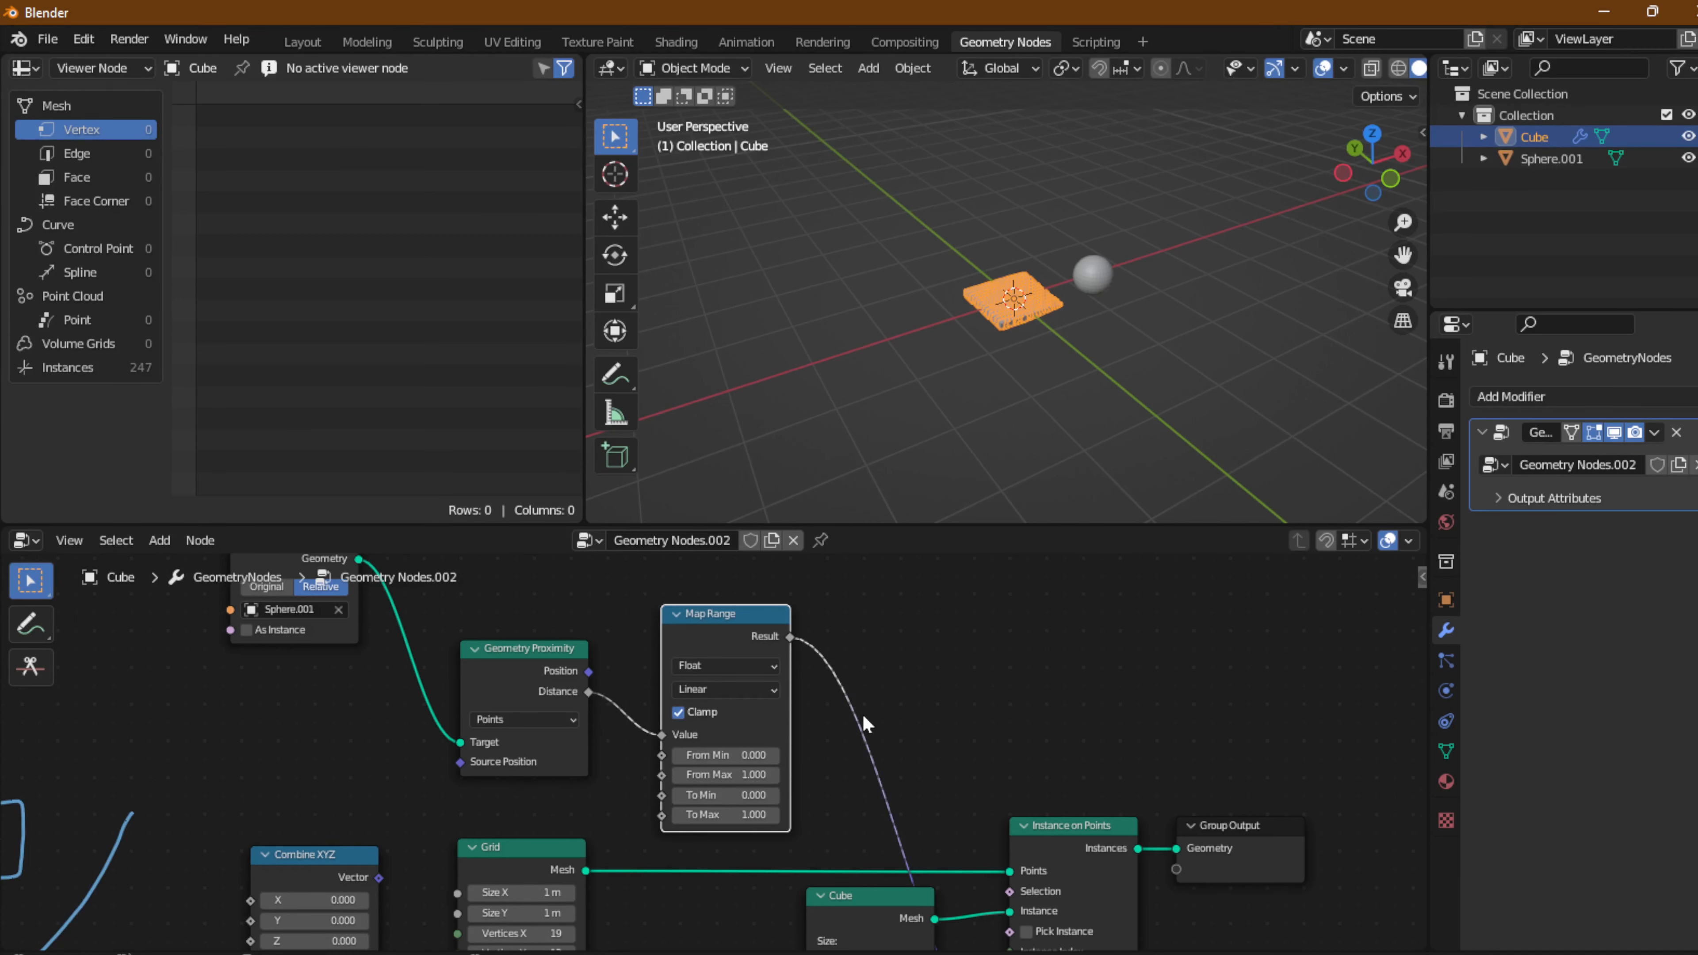
# Maximize the node editor to show the Map Range node's settings enlarged.
pyautogui.scroll(3, 863, 713)
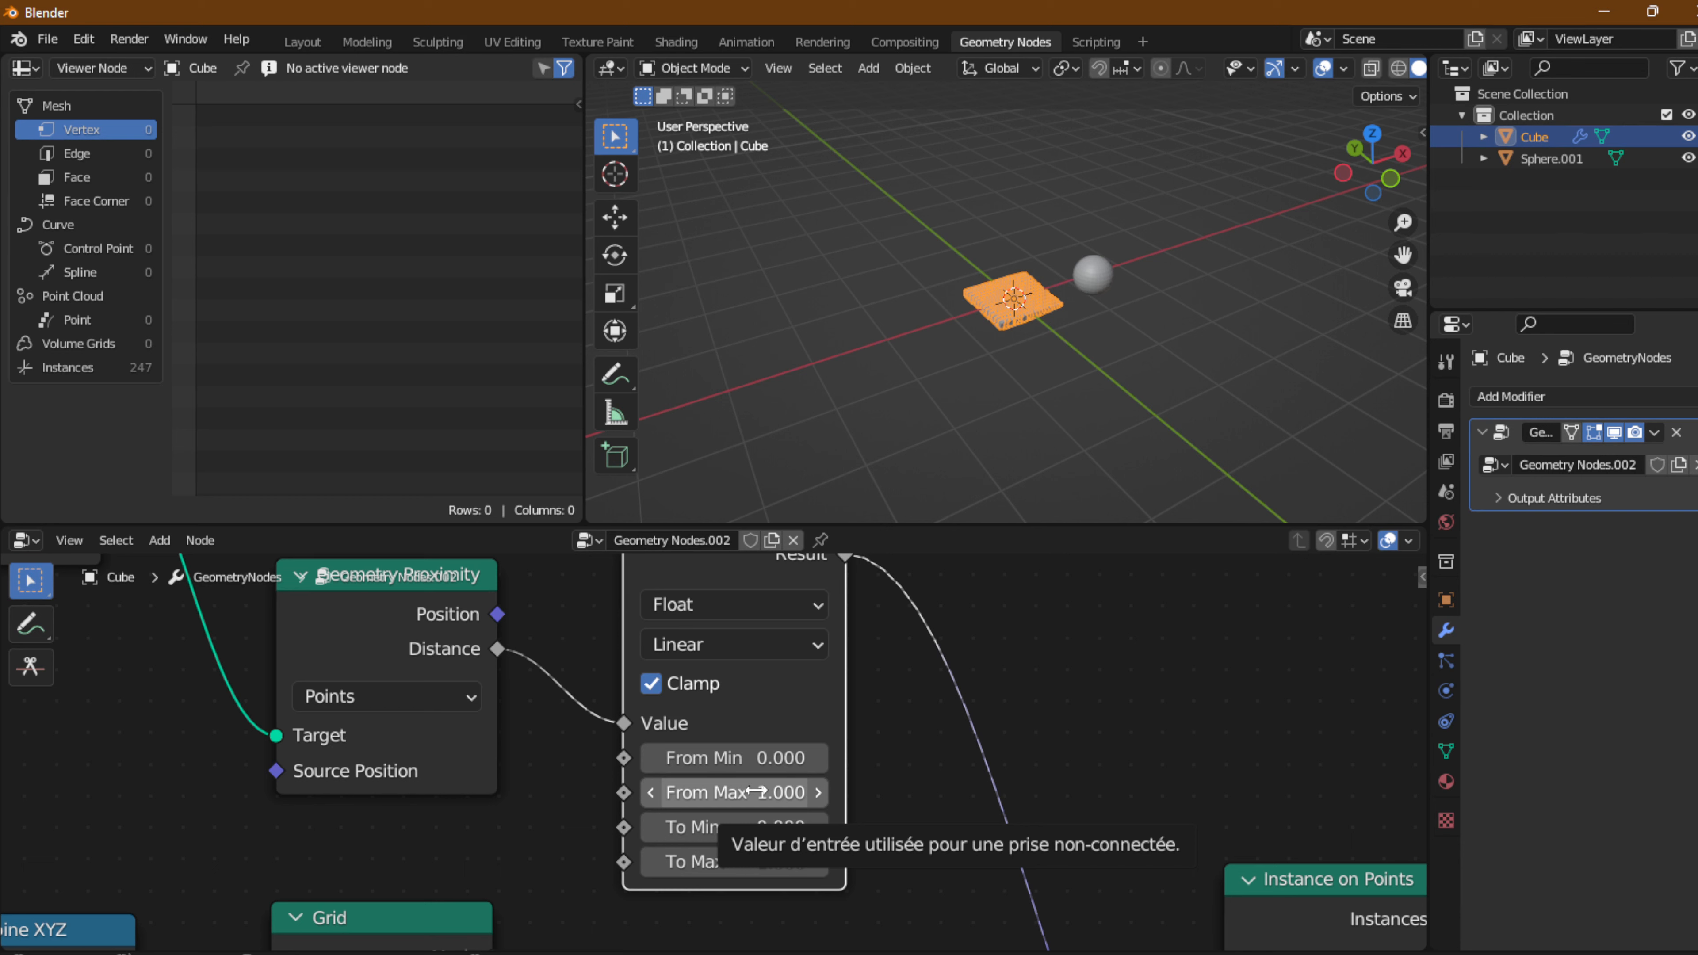
pyautogui.hotkey('ctrl', 'space')
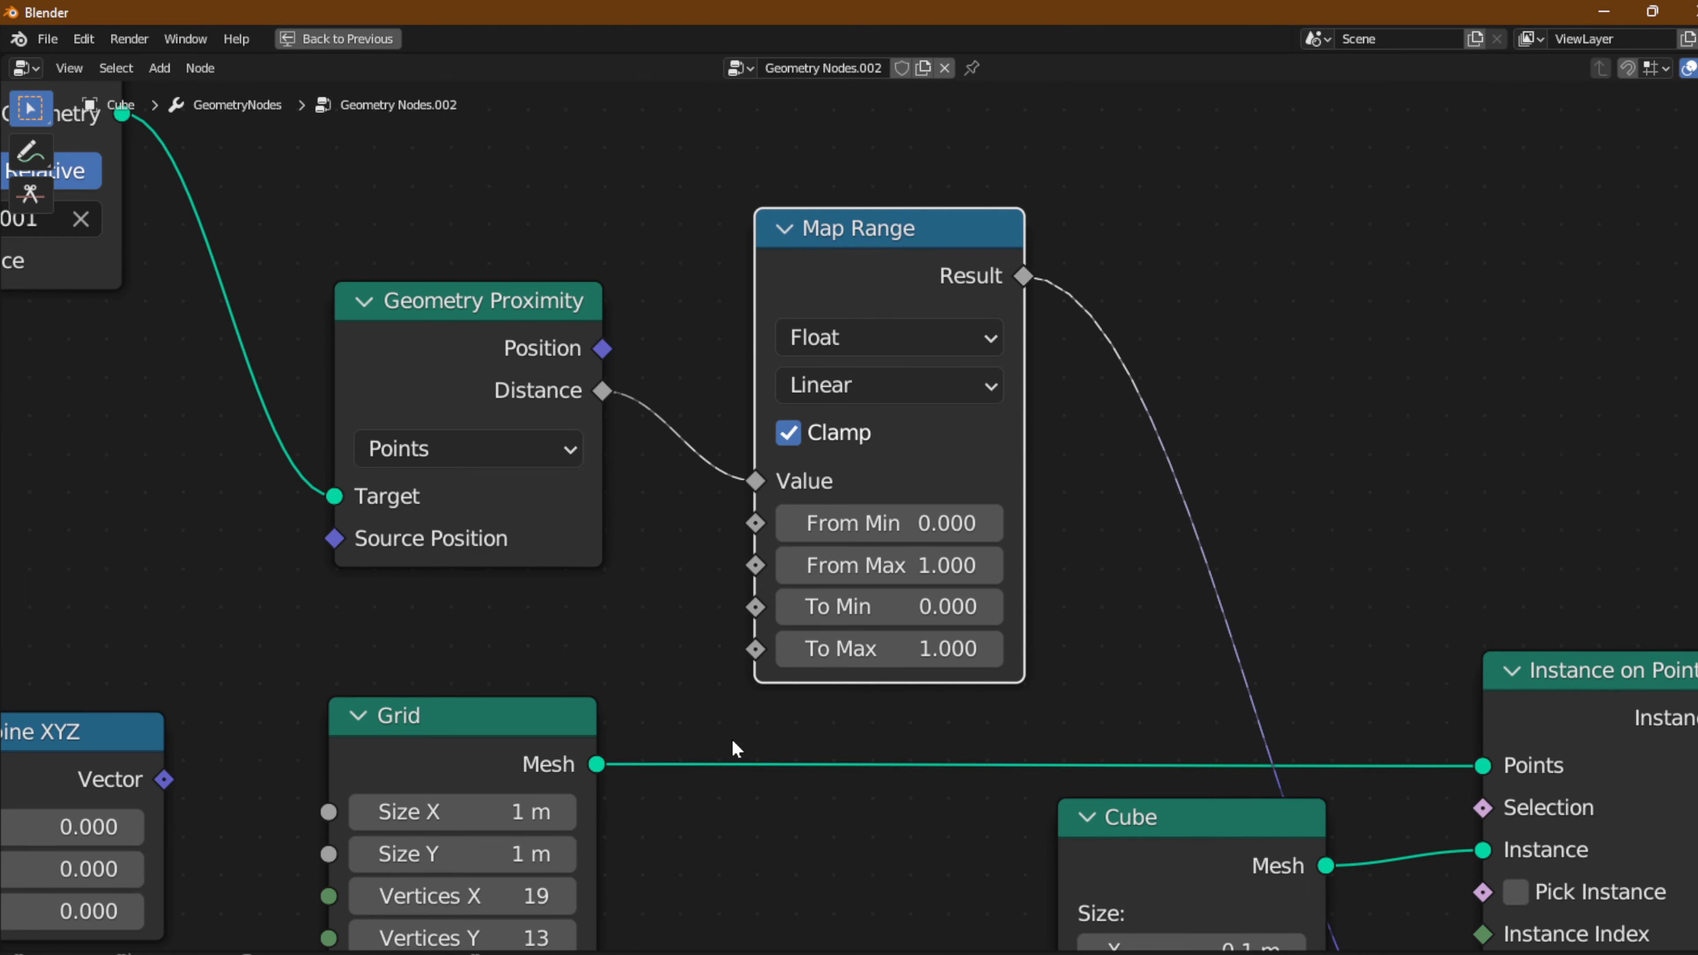
# Write the freehand annotations 0,10 and 0,50 in the empty space above the Map Range node.
pyautogui.scroll(-3, 843, 690)
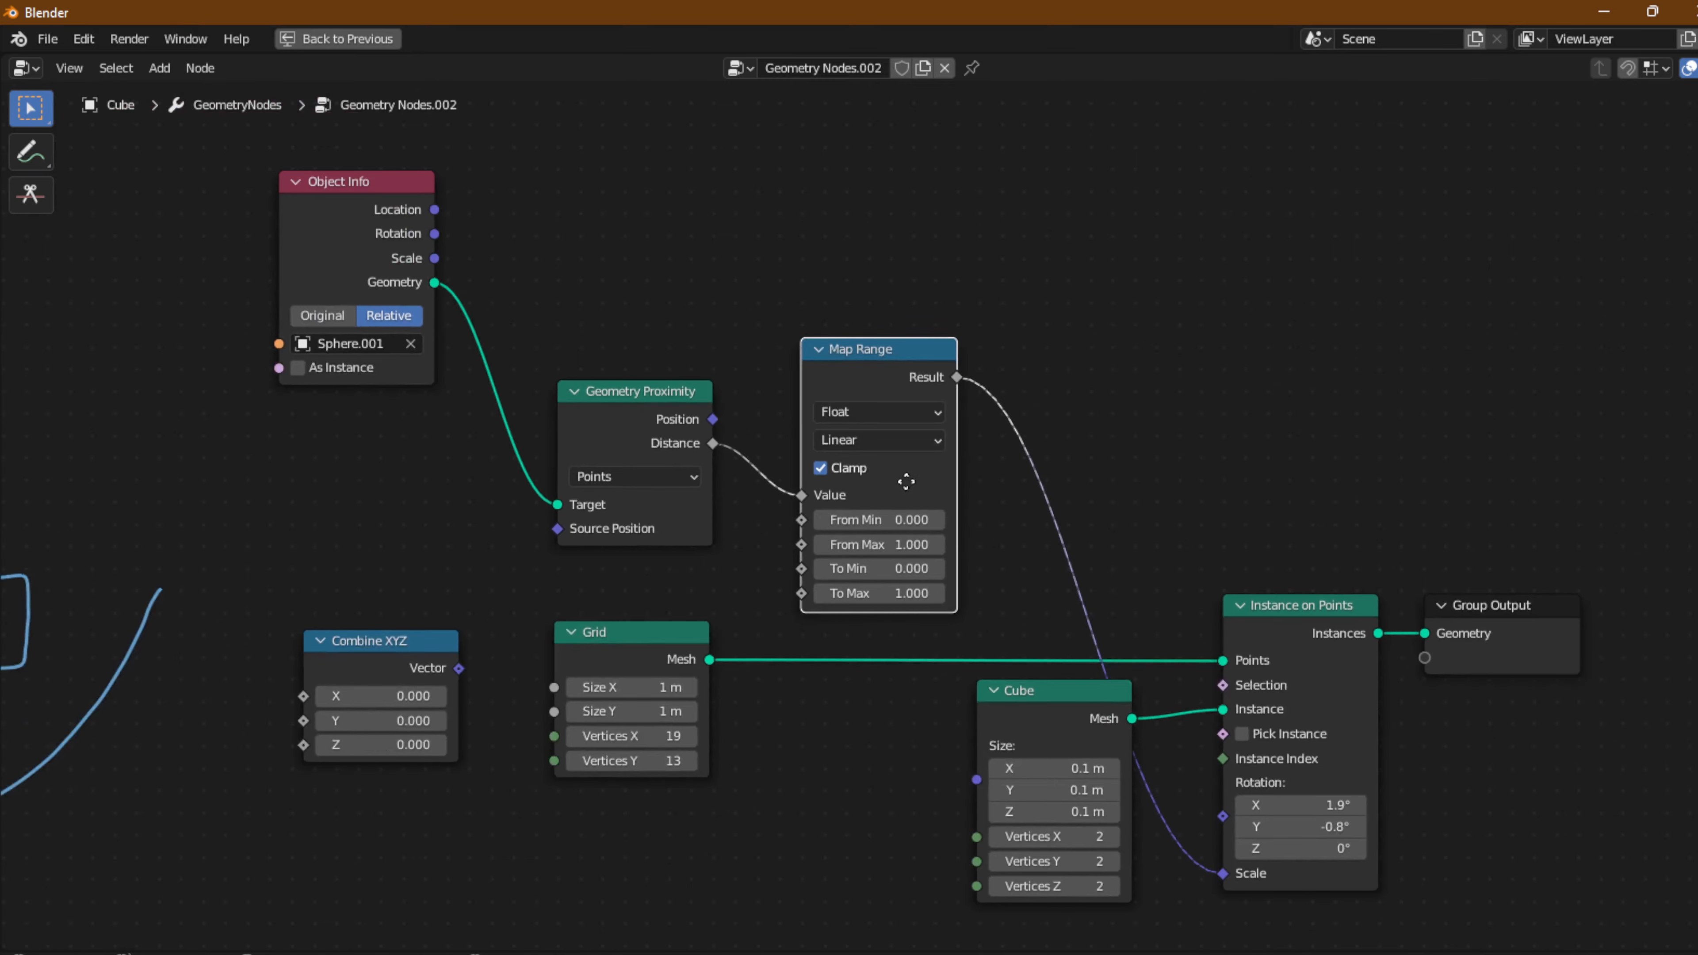
pyautogui.moveTo(906, 481); pyautogui.dragTo(865, 565, button='middle')
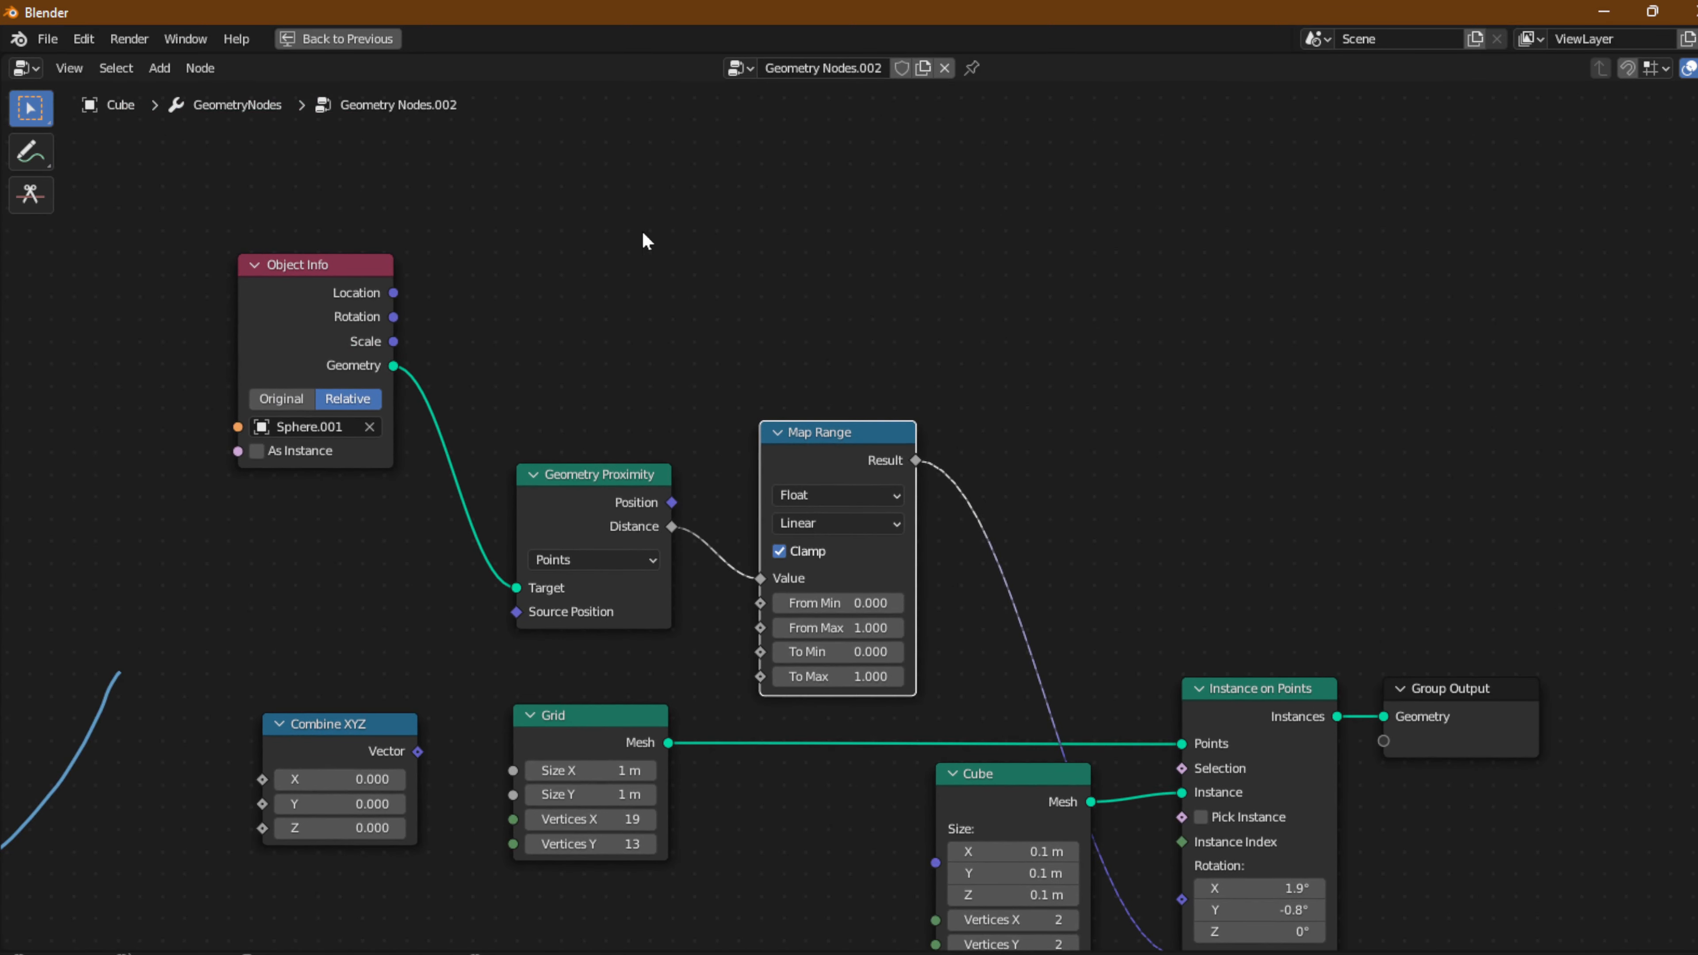
pyautogui.moveTo(417, 508)
pyautogui.mouseDown(button='middle')
pyautogui.moveTo(845, 545)
pyautogui.moveTo(960, 508)
pyautogui.mouseUp(button='middle')
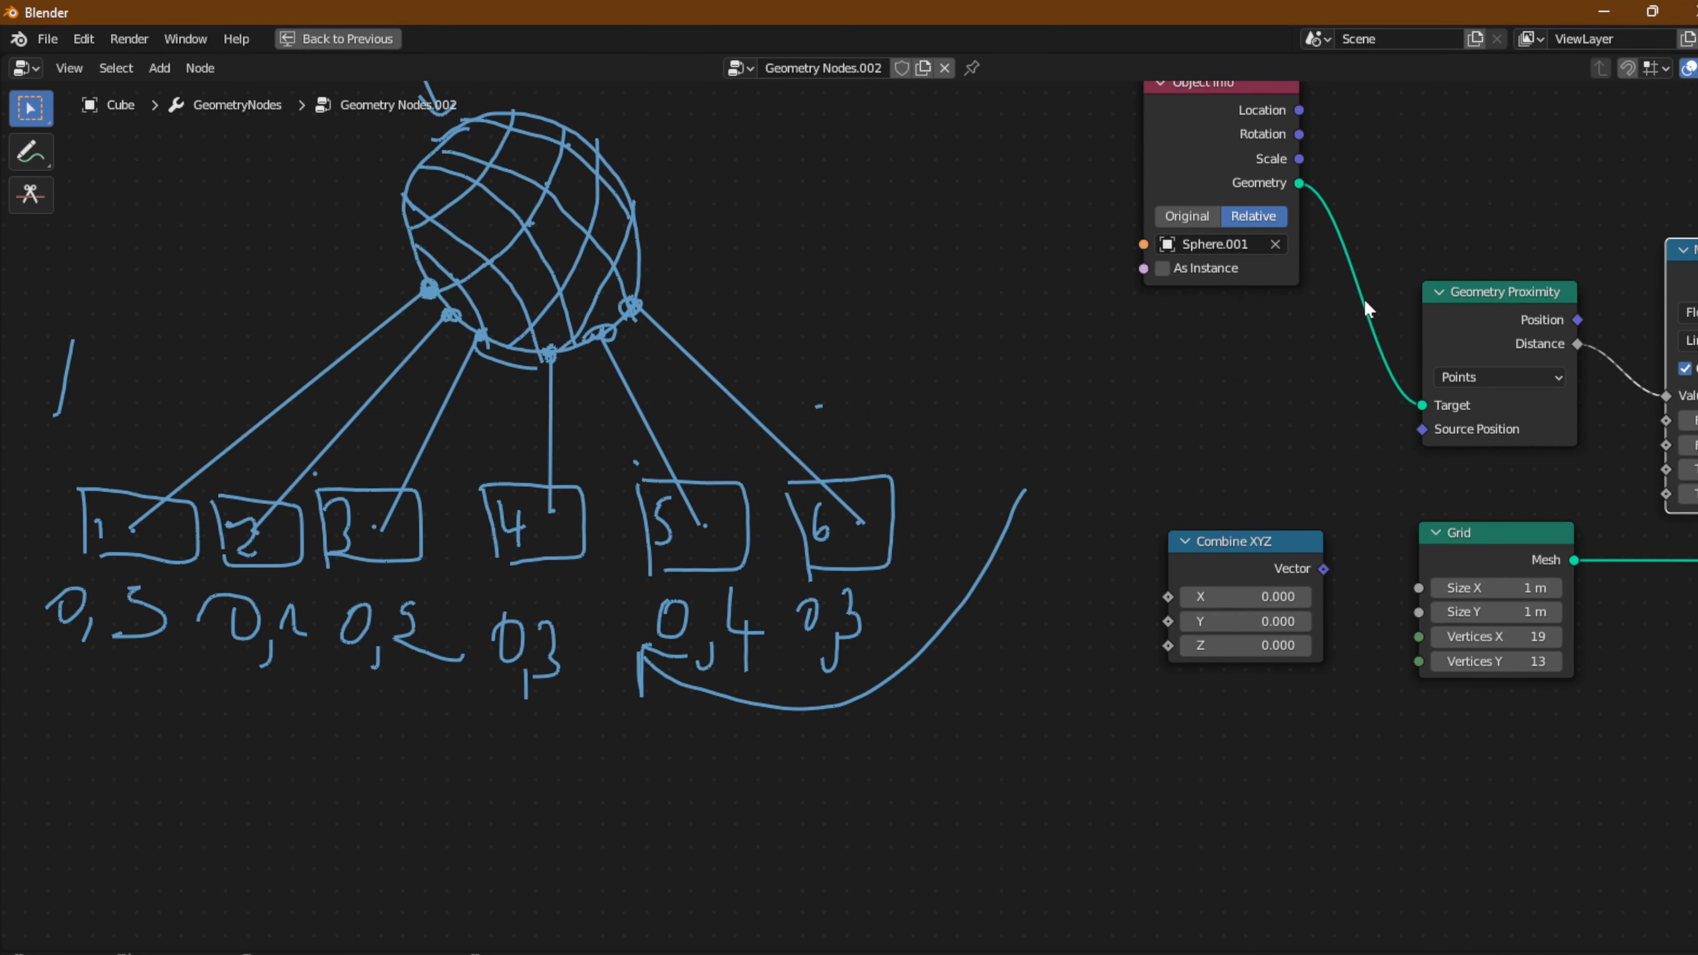
pyautogui.moveTo(1290, 321)
pyautogui.mouseDown(button='middle')
pyautogui.moveTo(782, 533)
pyautogui.moveTo(308, 648)
pyautogui.moveTo(259, 629)
pyautogui.mouseUp(button='middle')
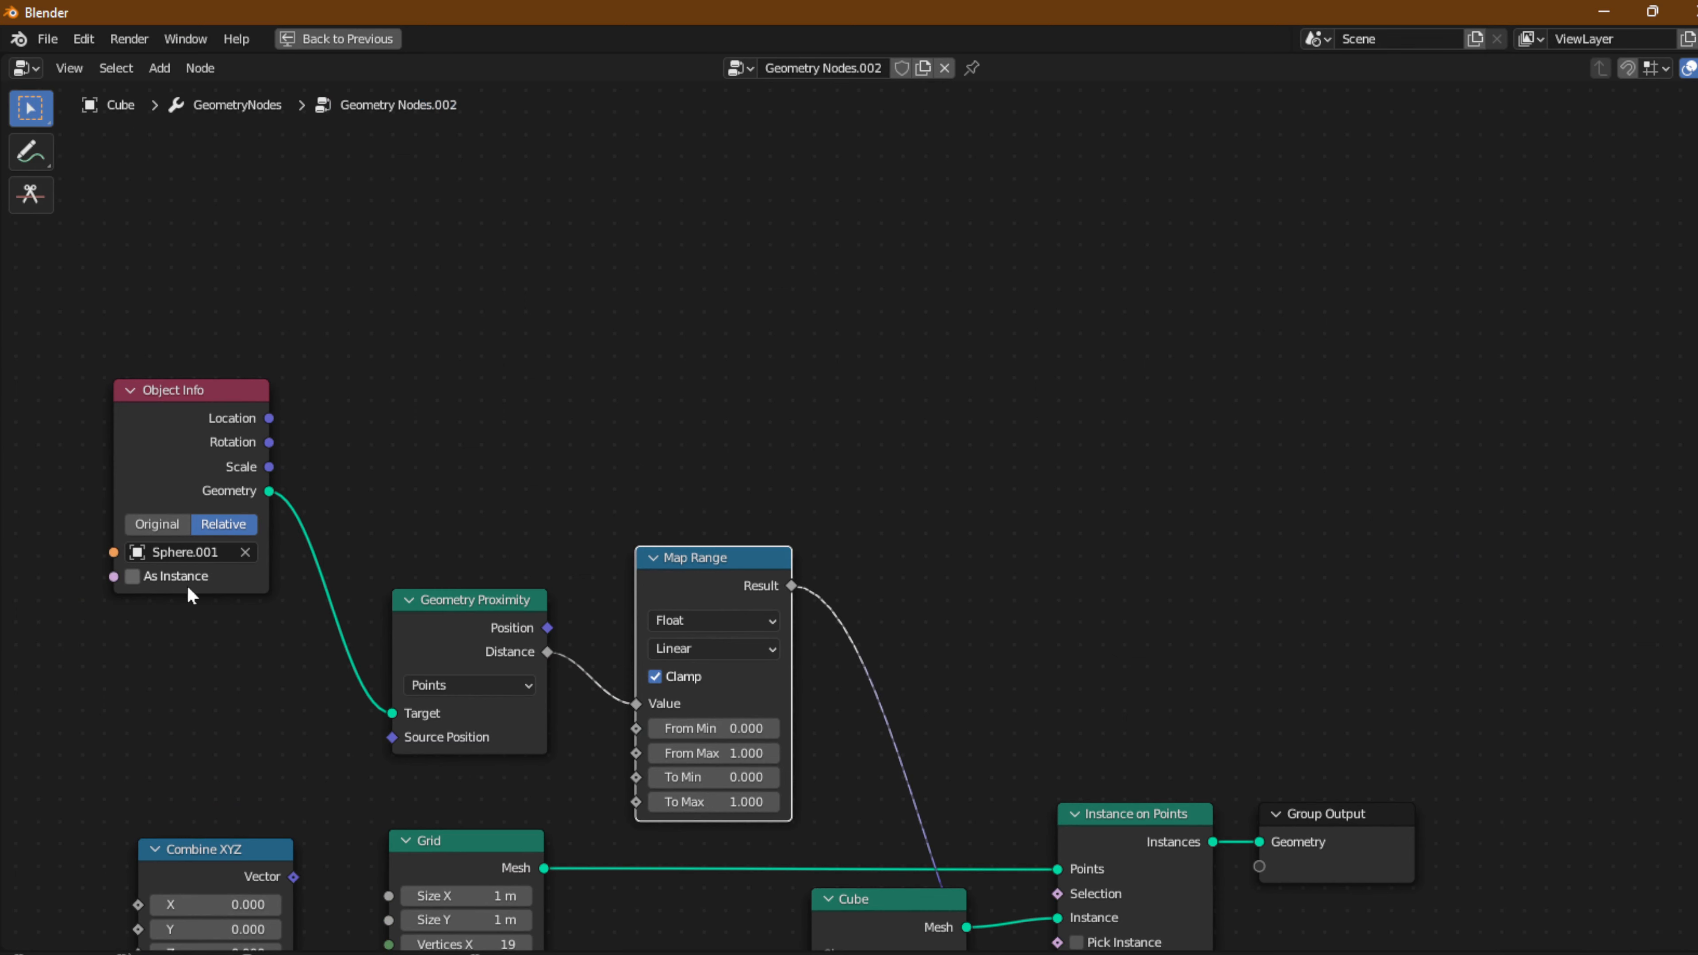
pyautogui.scroll(-3, 153, 609)
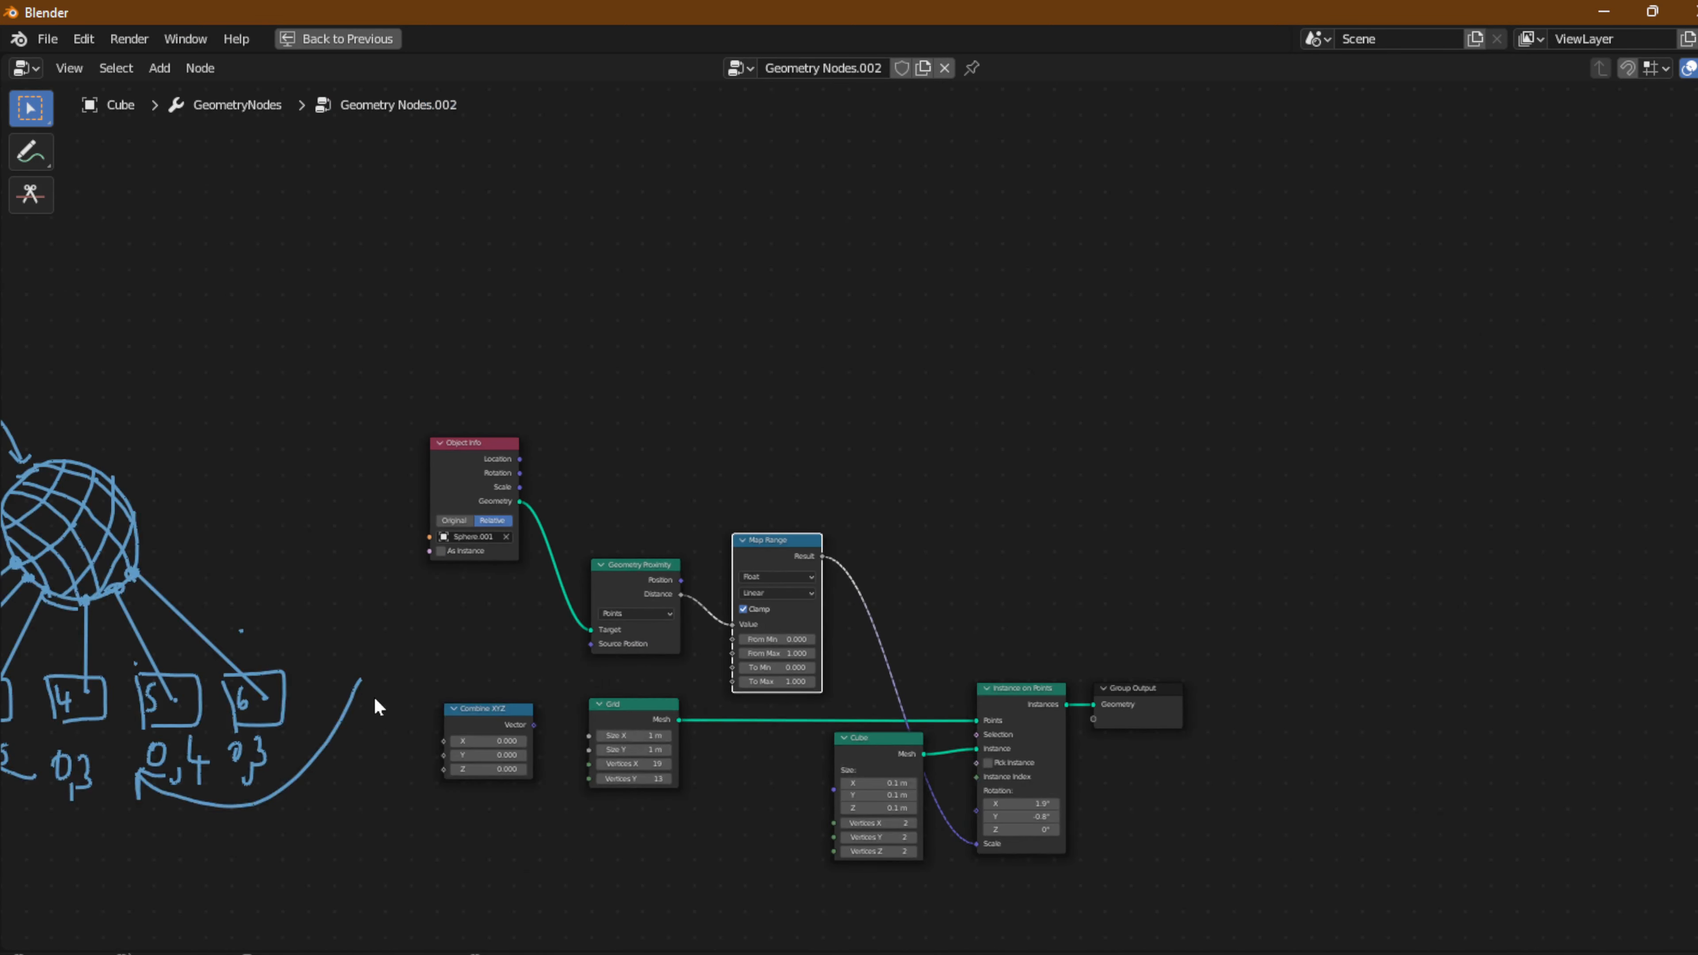
pyautogui.scroll(3, 456, 666)
pyautogui.click(31, 152)
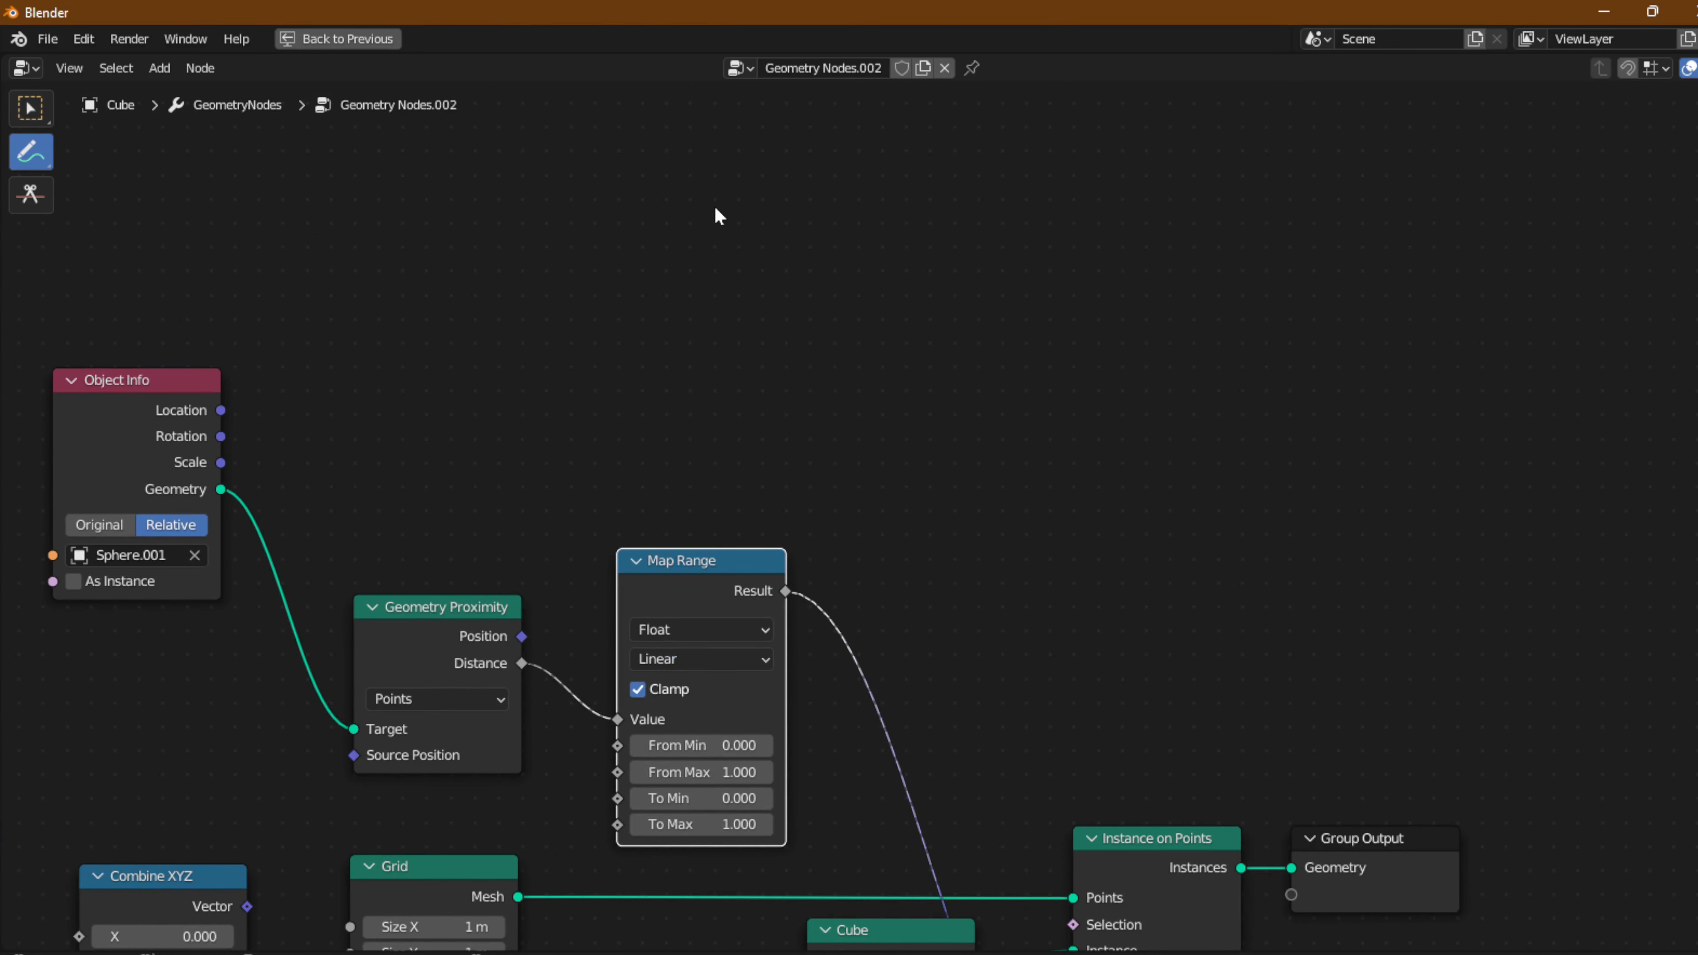
pyautogui.moveTo(716, 187)
pyautogui.mouseDown()
pyautogui.moveTo(752, 191)
pyautogui.moveTo(718, 188)
pyautogui.moveTo(767, 226)
pyautogui.moveTo(829, 190)
pyautogui.moveTo(831, 216)
pyautogui.mouseUp()
pyautogui.moveTo(1339, 178); pyautogui.dragTo(1364, 234)
pyautogui.moveTo(1416, 160)
pyautogui.mouseDown()
pyautogui.moveTo(1461, 153)
pyautogui.moveTo(1427, 189)
pyautogui.mouseUp()
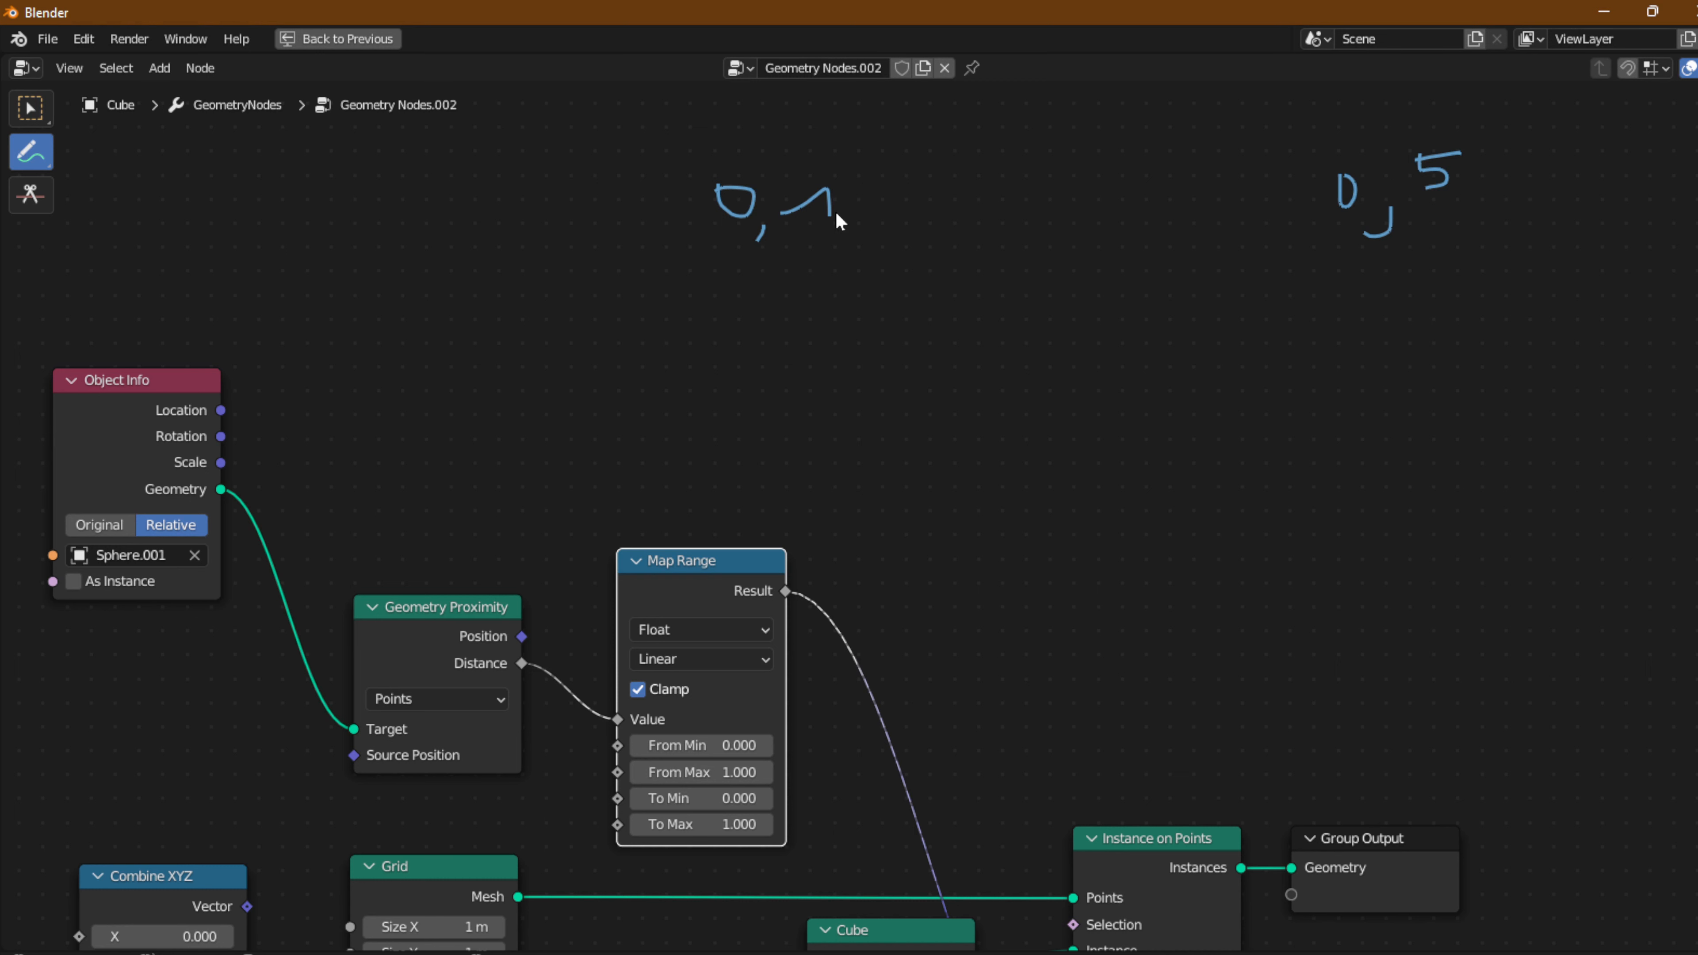
pyautogui.moveTo(860, 196)
pyautogui.mouseDown()
pyautogui.moveTo(892, 200)
pyautogui.moveTo(876, 195)
pyautogui.mouseUp()
pyautogui.moveTo(1479, 140)
pyautogui.mouseDown()
pyautogui.moveTo(1512, 134)
pyautogui.moveTo(1473, 135)
pyautogui.mouseUp()
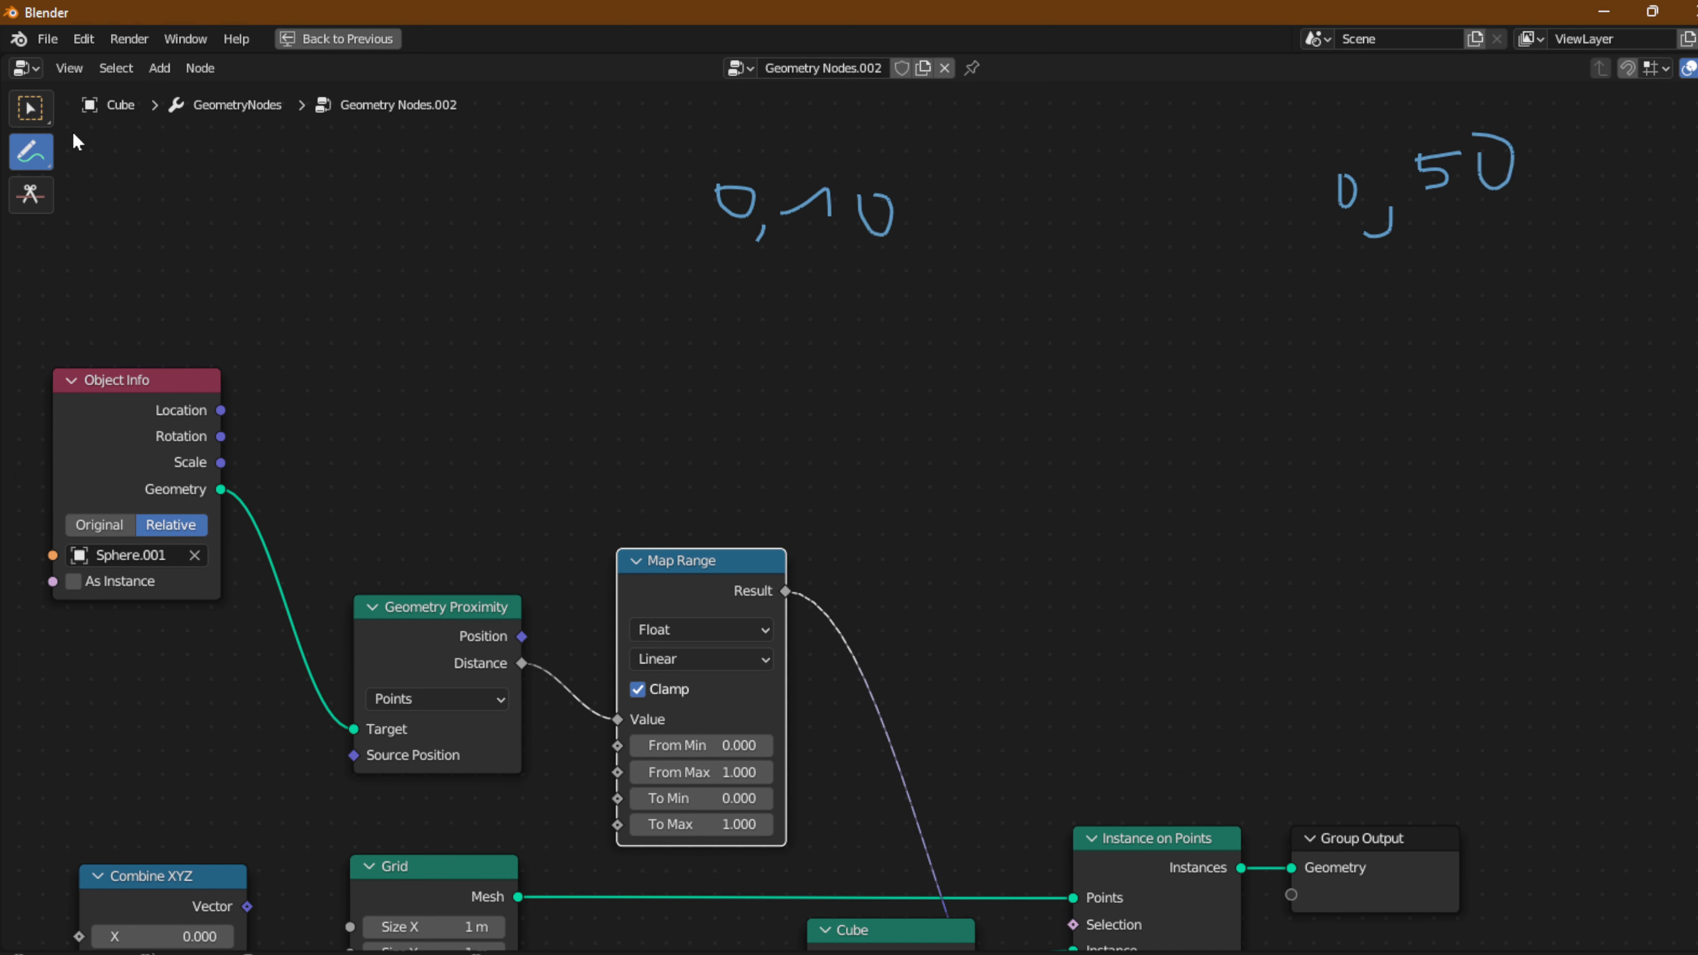
# Erase the leading "0," from both annotations and draw a long horizontal line beneath the remaining 10 and 50.
pyautogui.moveTo(30, 163)
pyautogui.mouseDown()
pyautogui.moveTo(100, 203)
pyautogui.moveTo(134, 289)
pyautogui.mouseUp()
pyautogui.moveTo(718, 166); pyautogui.dragTo(769, 242)
pyautogui.moveTo(1307, 160); pyautogui.dragTo(1387, 239)
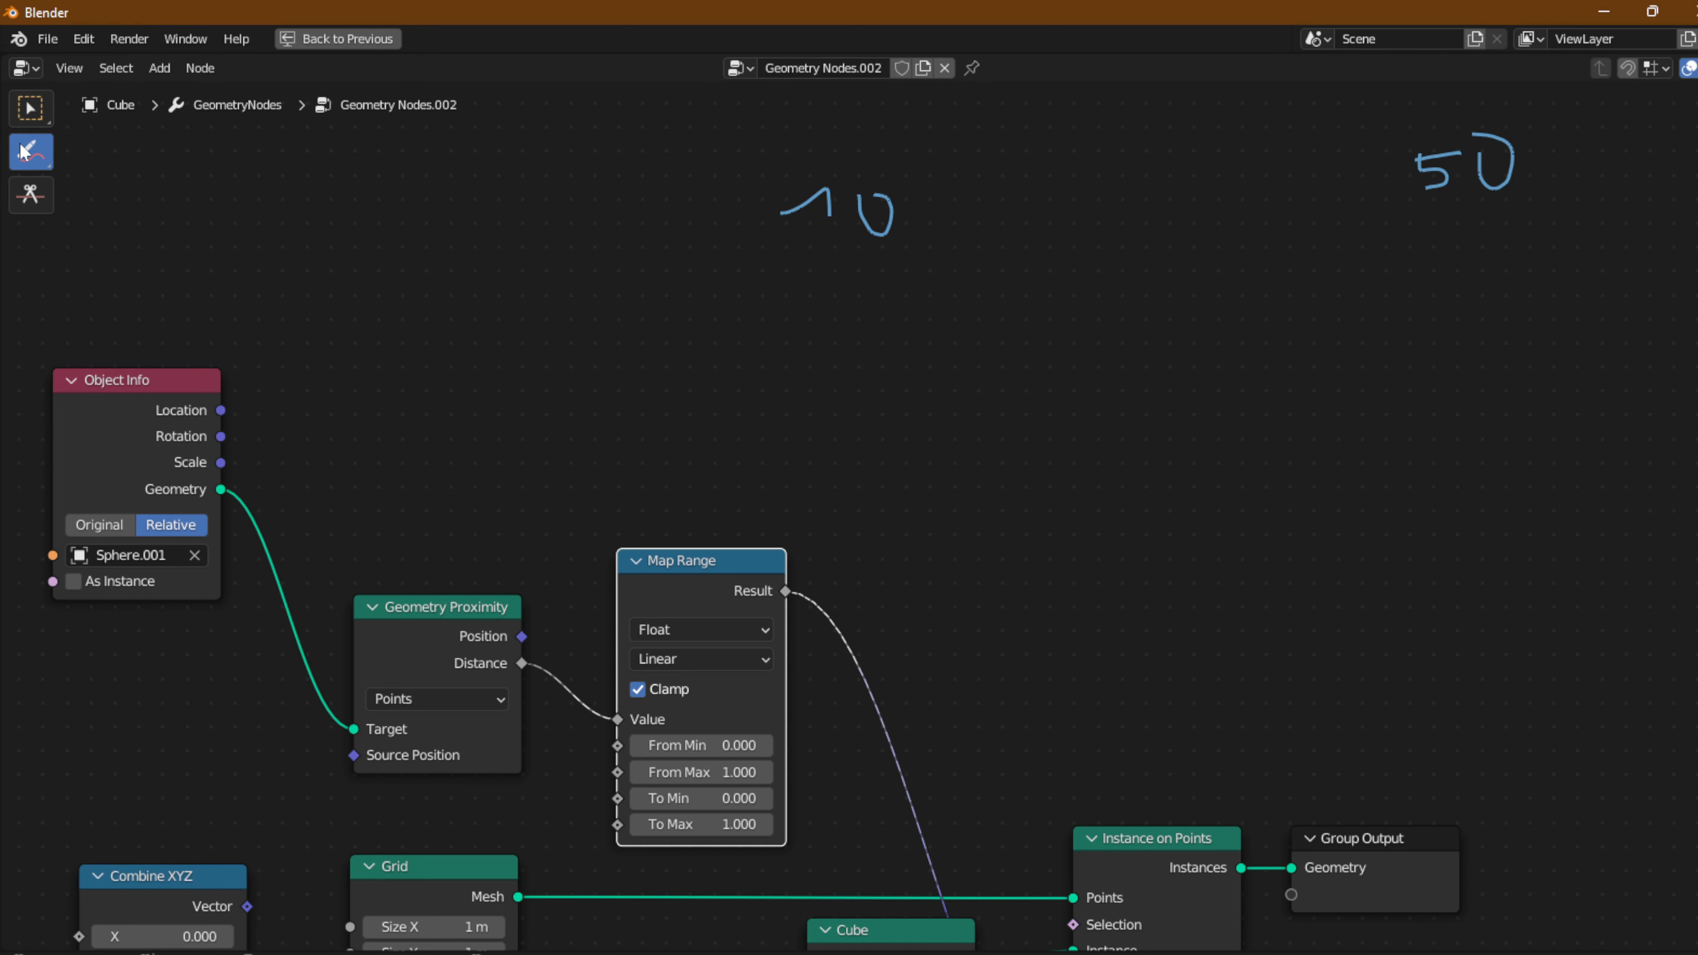
pyautogui.moveTo(23, 152); pyautogui.dragTo(107, 159)
pyautogui.moveTo(795, 250); pyautogui.dragTo(1665, 253)
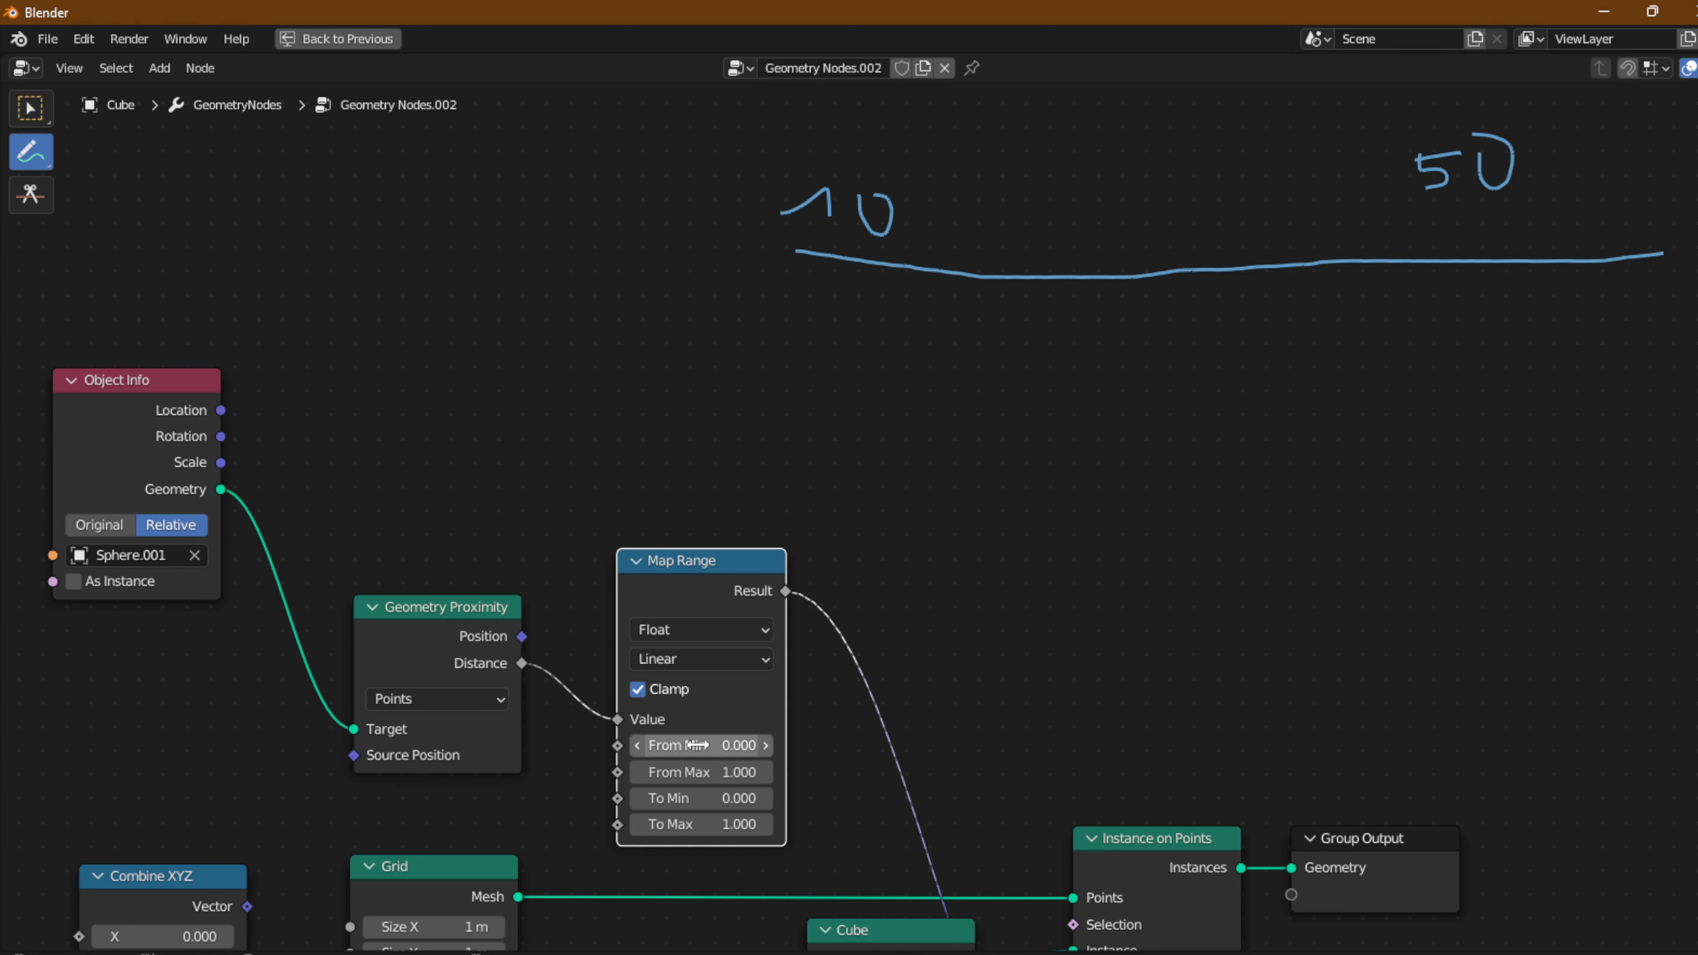
# Move the Map Range node up to just below the annotated 10–50 line, above the Geometry Proximity node's level.
pyautogui.moveTo(750, 677); pyautogui.dragTo(745, 617, button='middle')
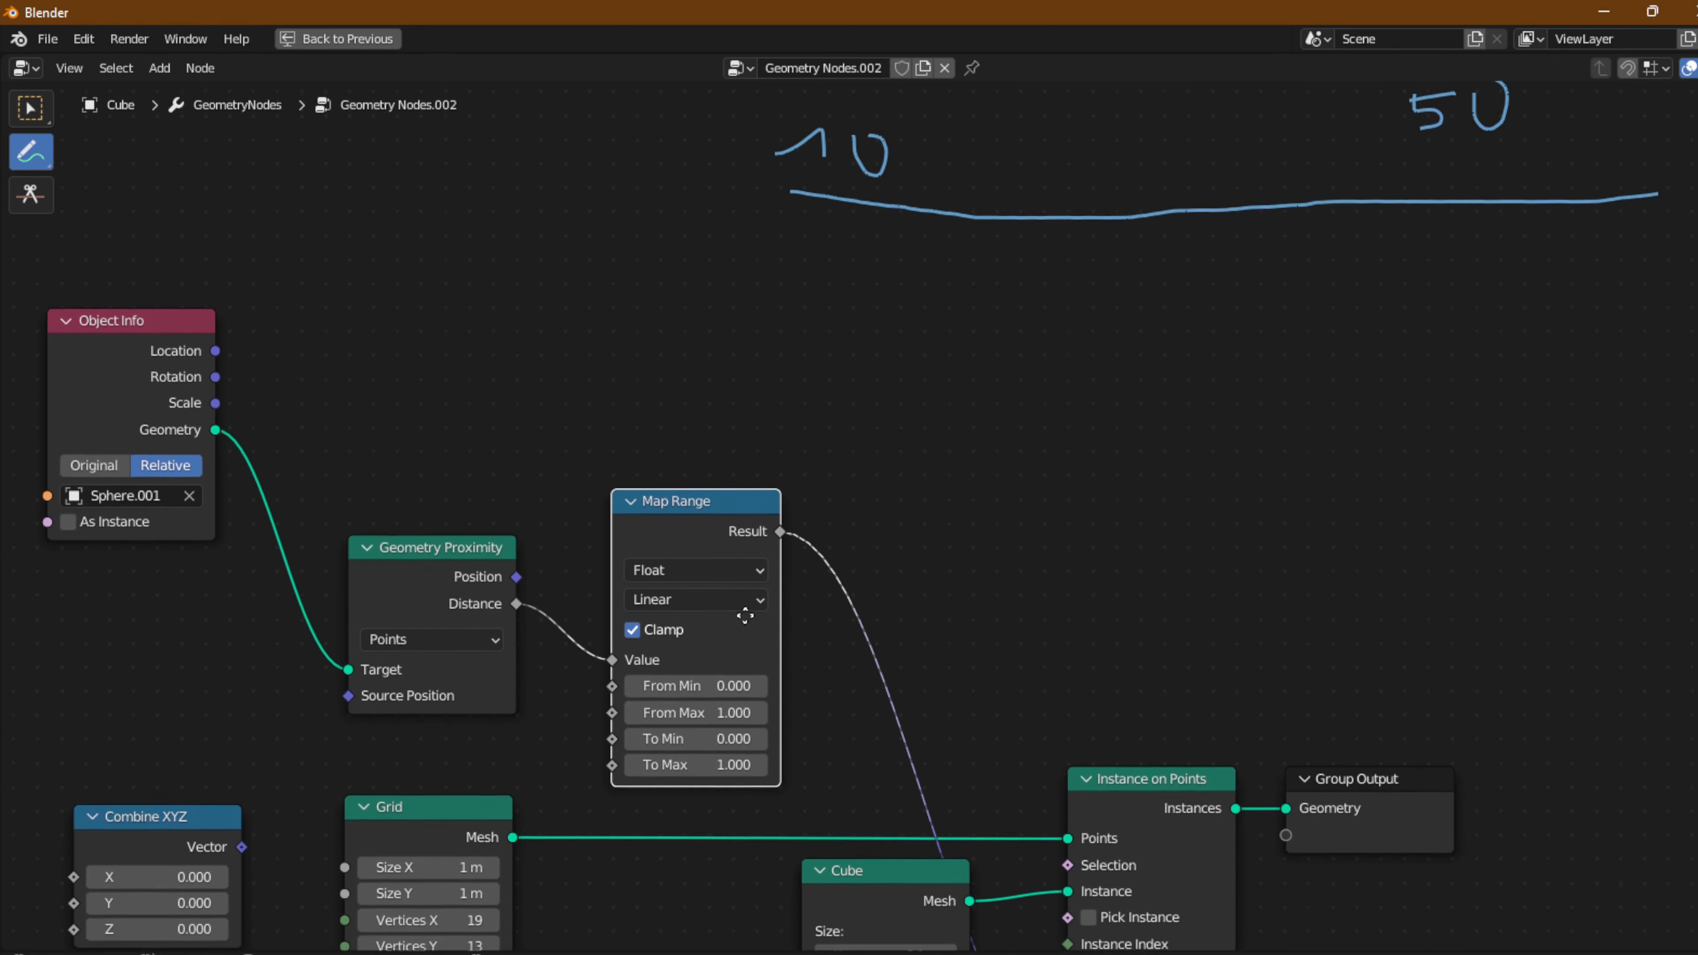
pyautogui.moveTo(682, 528)
pyautogui.mouseDown()
pyautogui.moveTo(735, 372)
pyautogui.moveTo(721, 300)
pyautogui.mouseUp()
pyautogui.click(31, 108)
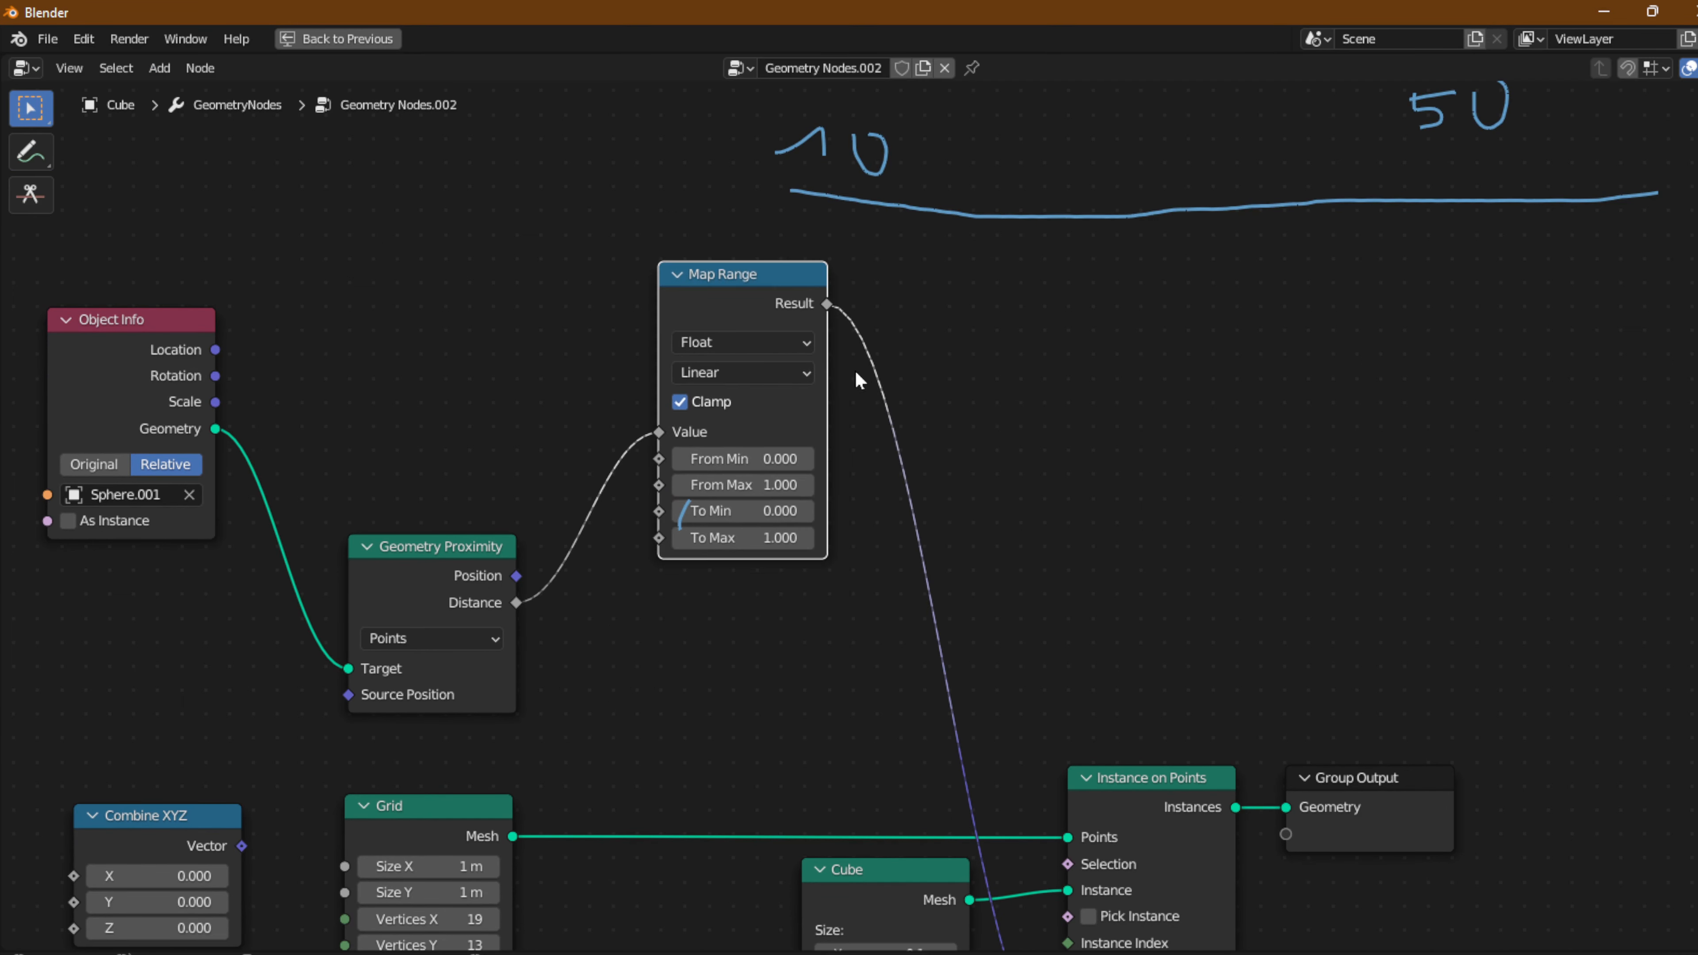
pyautogui.moveTo(865, 401); pyautogui.dragTo(843, 489, button='middle')
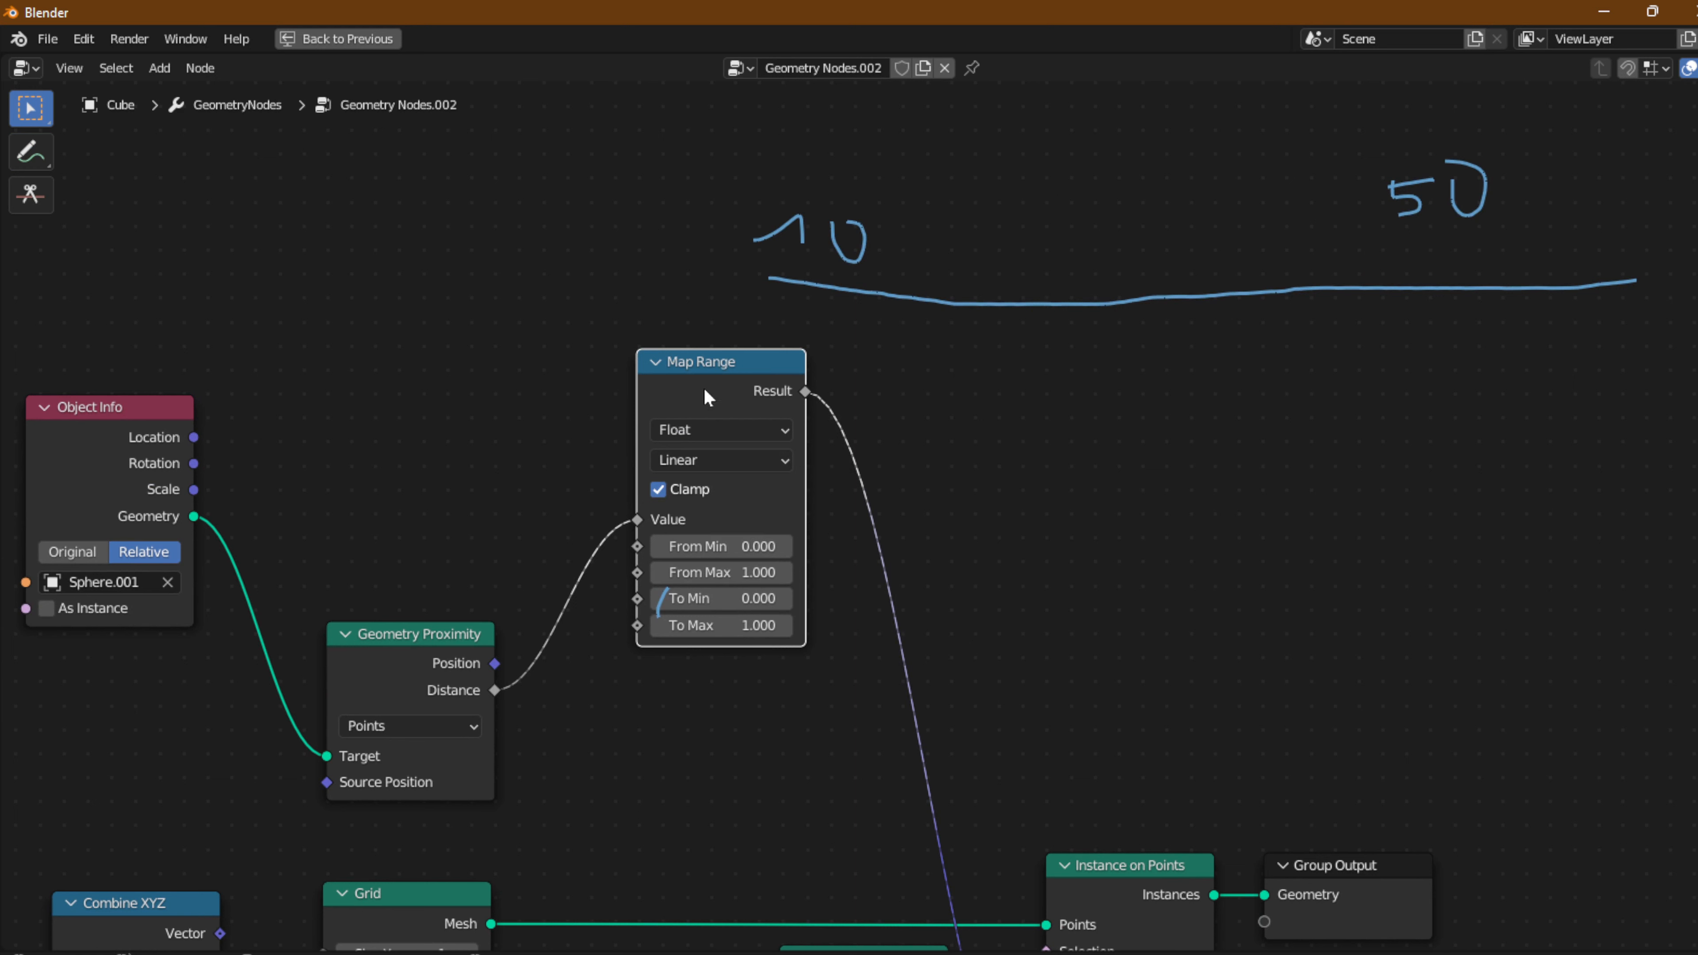
# Write the annotations 20 and 30 below the 10–50 line, and erase the 30 again.
pyautogui.click(30, 152)
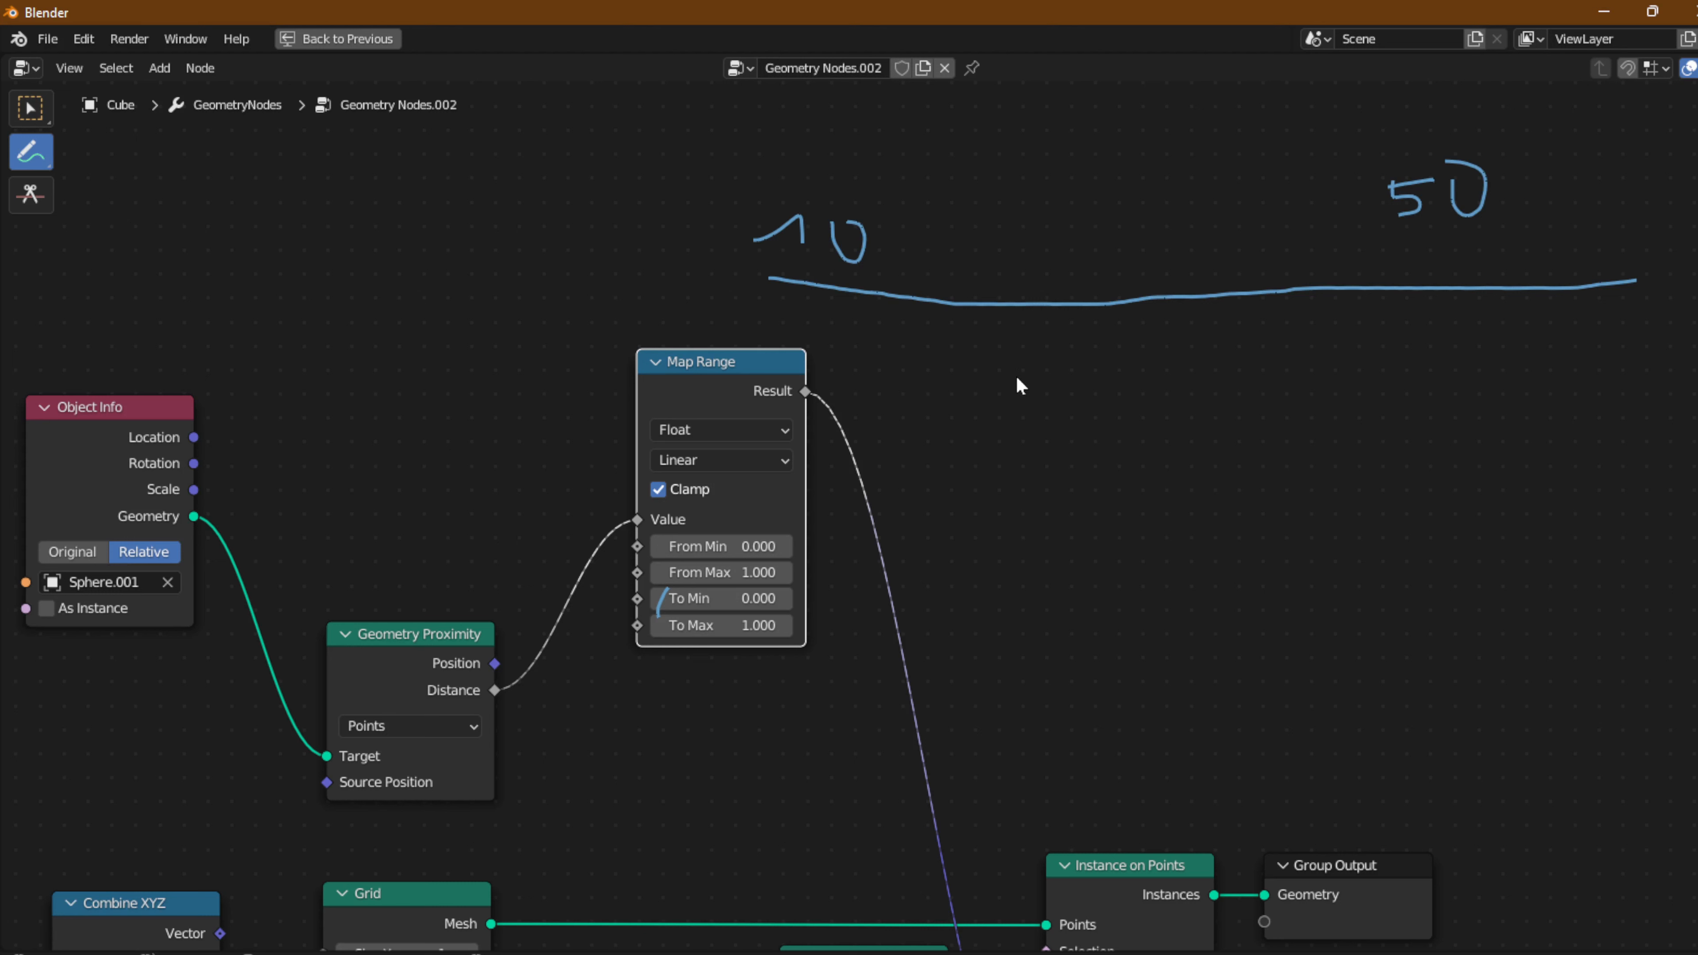
pyautogui.moveTo(1035, 374)
pyautogui.mouseDown()
pyautogui.moveTo(1039, 407)
pyautogui.moveTo(1074, 422)
pyautogui.moveTo(1136, 387)
pyautogui.moveTo(1089, 368)
pyautogui.mouseUp()
pyautogui.moveTo(1420, 373)
pyautogui.mouseDown()
pyautogui.moveTo(1444, 387)
pyautogui.moveTo(1431, 416)
pyautogui.moveTo(1489, 395)
pyautogui.moveTo(1461, 378)
pyautogui.mouseUp()
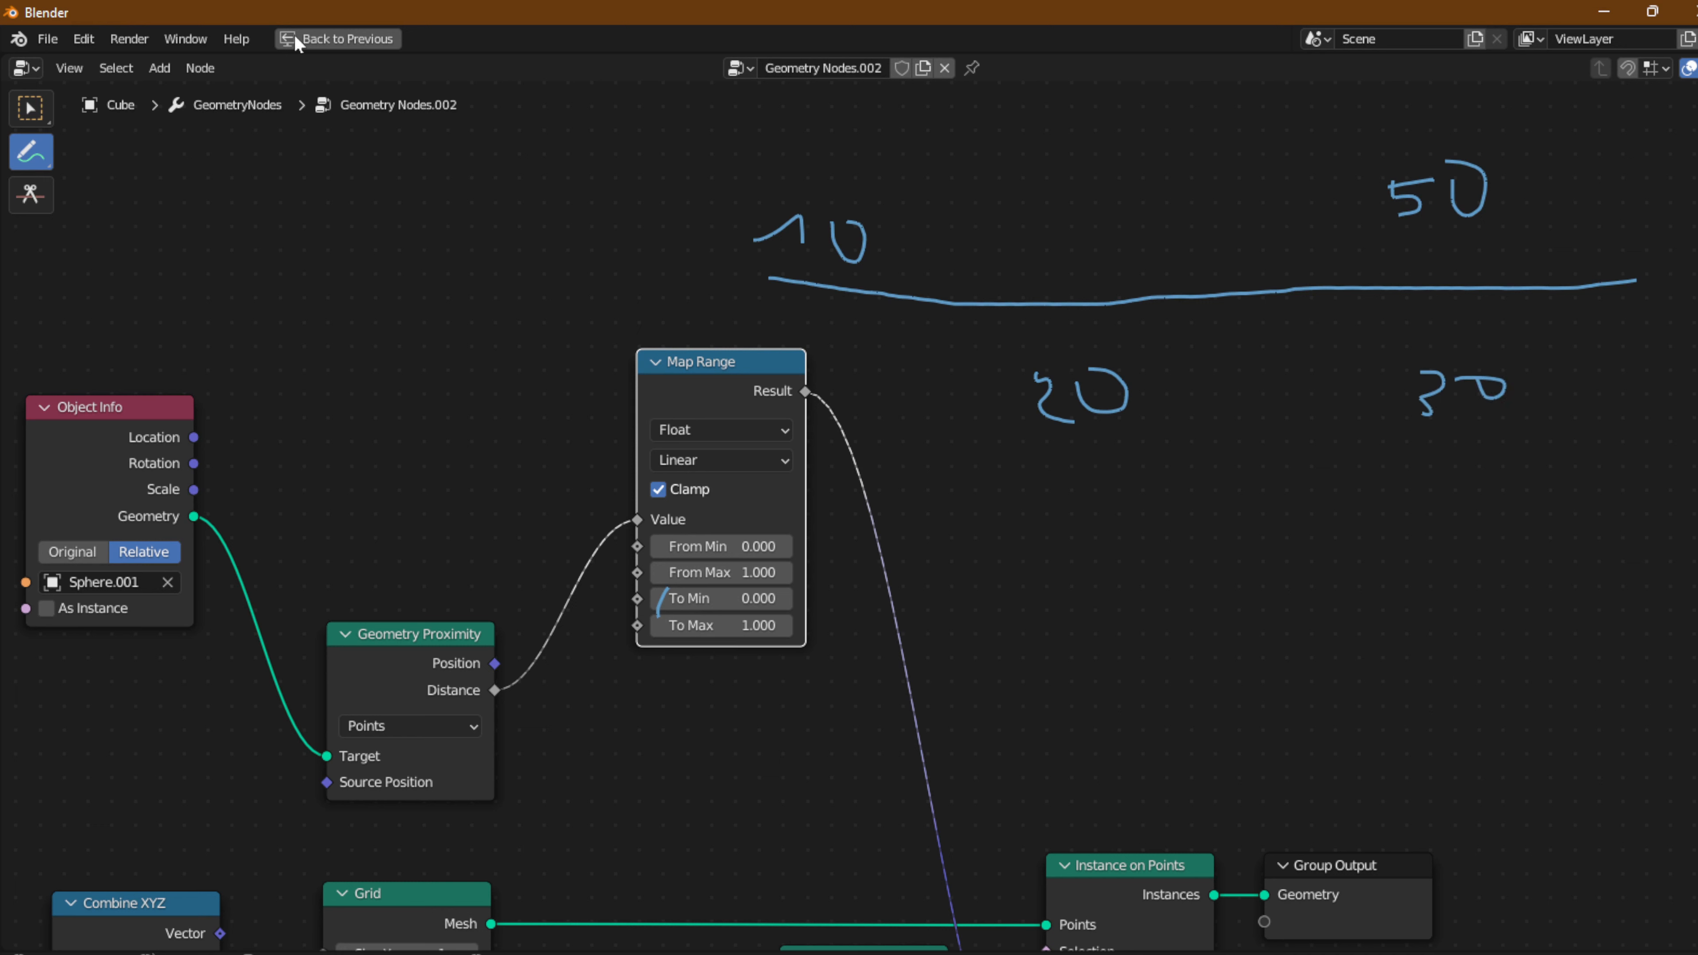
pyautogui.moveTo(31, 146); pyautogui.dragTo(38, 148)
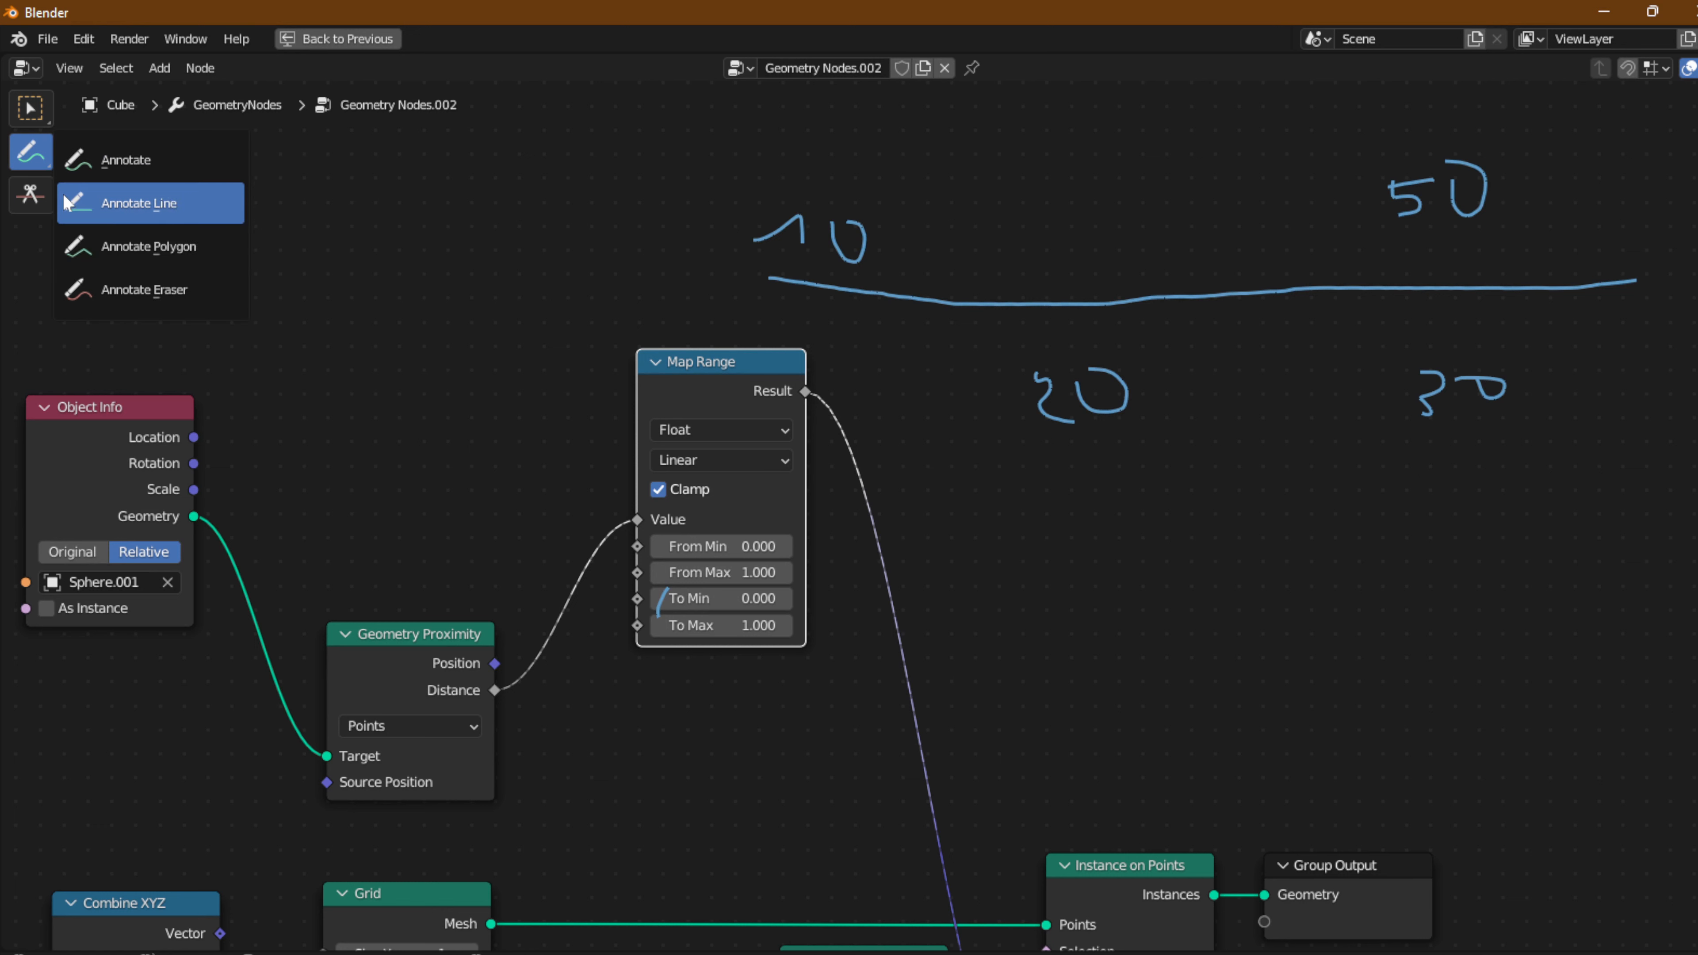
pyautogui.moveTo(1441, 359)
pyautogui.mouseDown()
pyautogui.moveTo(1403, 375)
pyautogui.moveTo(1412, 396)
pyautogui.mouseUp()
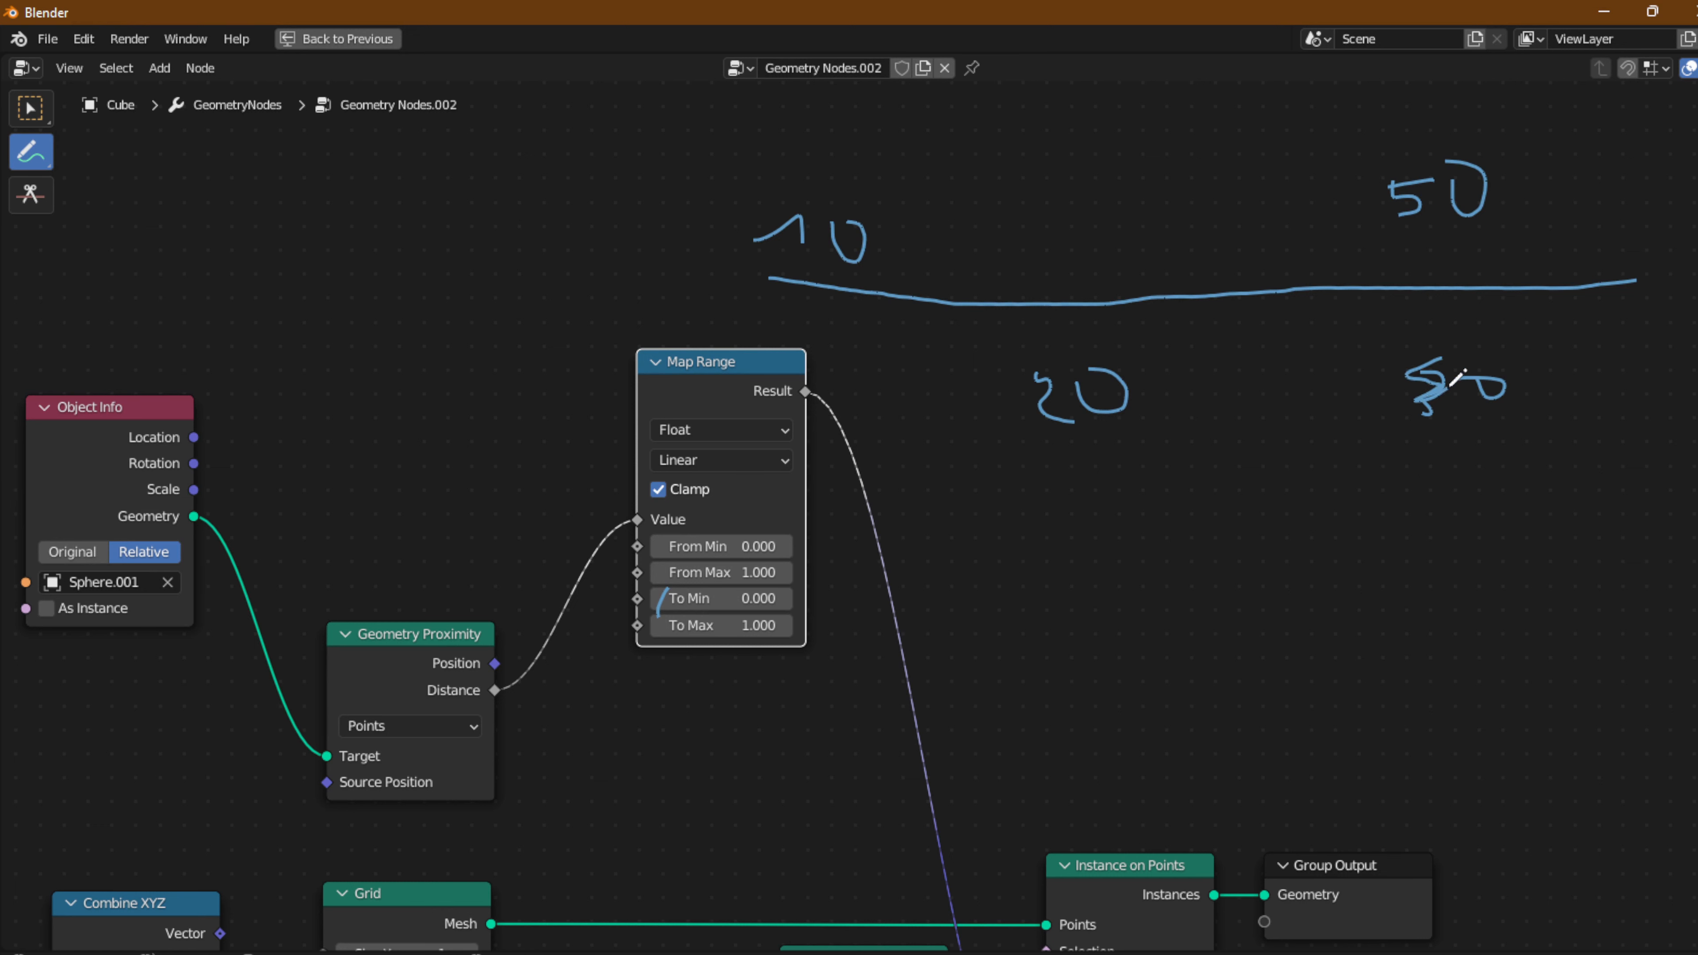
pyautogui.moveTo(14, 144); pyautogui.dragTo(94, 284)
pyautogui.moveTo(1530, 381)
pyautogui.mouseDown()
pyautogui.moveTo(1407, 378)
pyautogui.moveTo(1437, 404)
pyautogui.mouseUp()
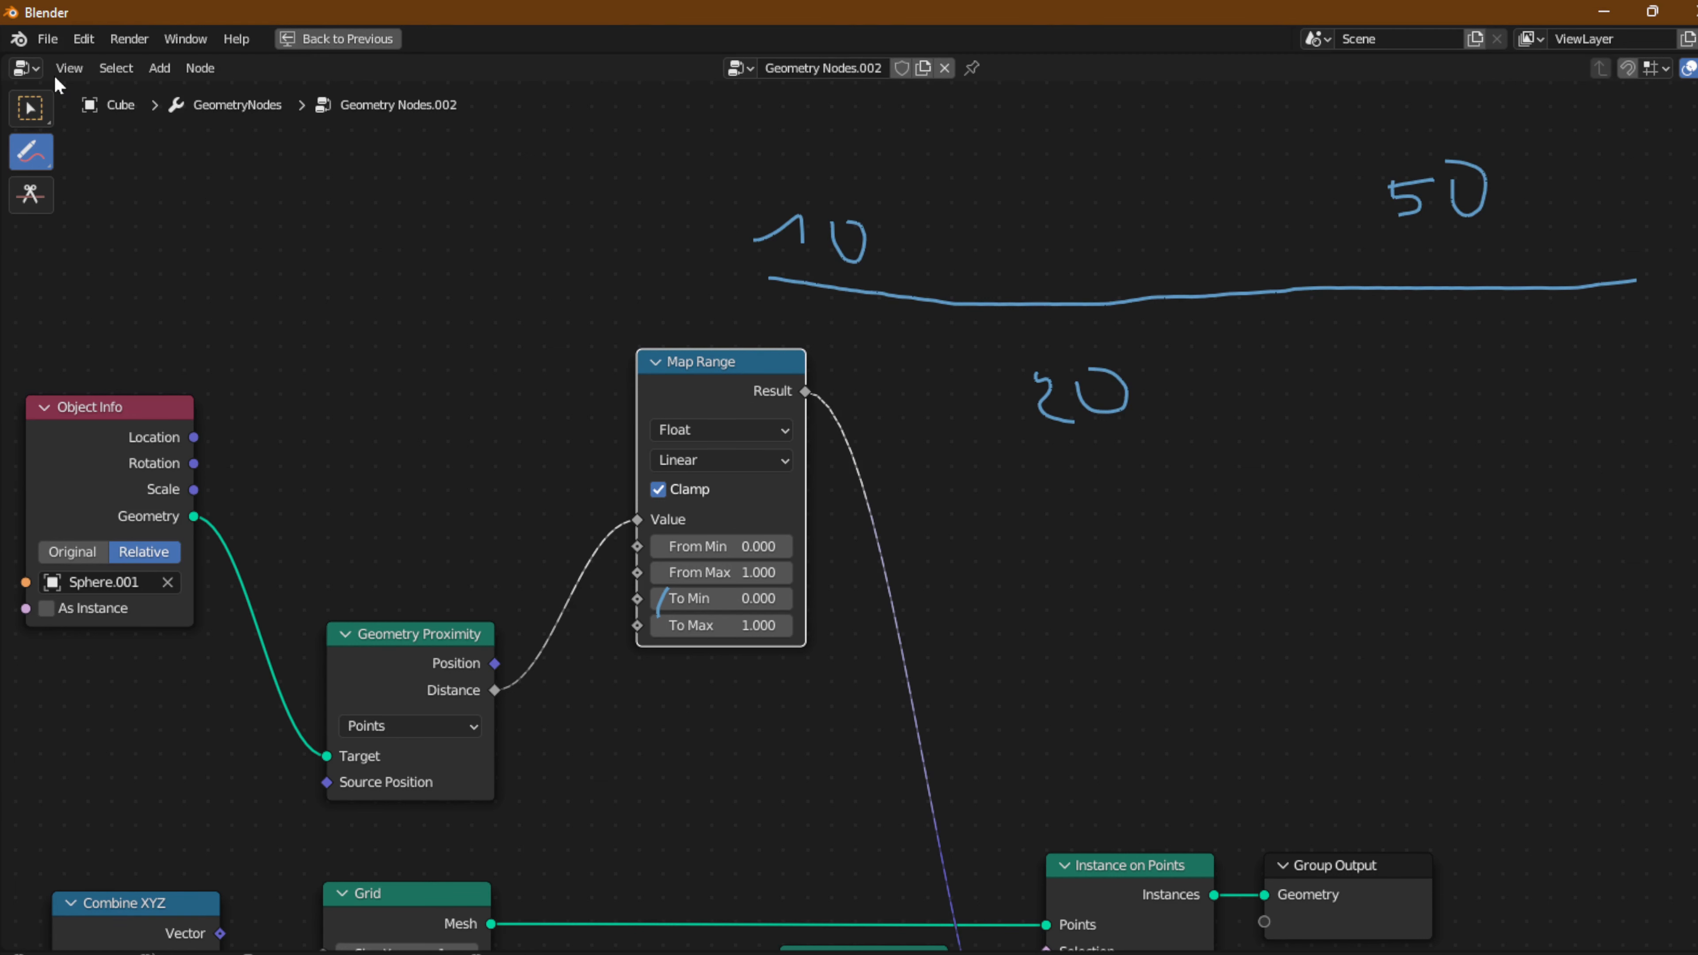
# Write 30 close beside the 20 and mark off this sub-range with an underline, vertical end marks and a brace.
pyautogui.moveTo(28, 153); pyautogui.dragTo(167, 159)
pyautogui.moveTo(1221, 375)
pyautogui.mouseDown()
pyautogui.moveTo(1218, 424)
pyautogui.moveTo(1260, 381)
pyautogui.moveTo(1290, 397)
pyautogui.moveTo(1256, 388)
pyautogui.mouseUp()
pyautogui.moveTo(1011, 292); pyautogui.dragTo(1011, 312)
pyautogui.moveTo(1010, 467); pyautogui.dragTo(1314, 439)
pyautogui.moveTo(1286, 292); pyautogui.dragTo(1288, 428)
pyautogui.moveTo(1007, 334); pyautogui.dragTo(1007, 404)
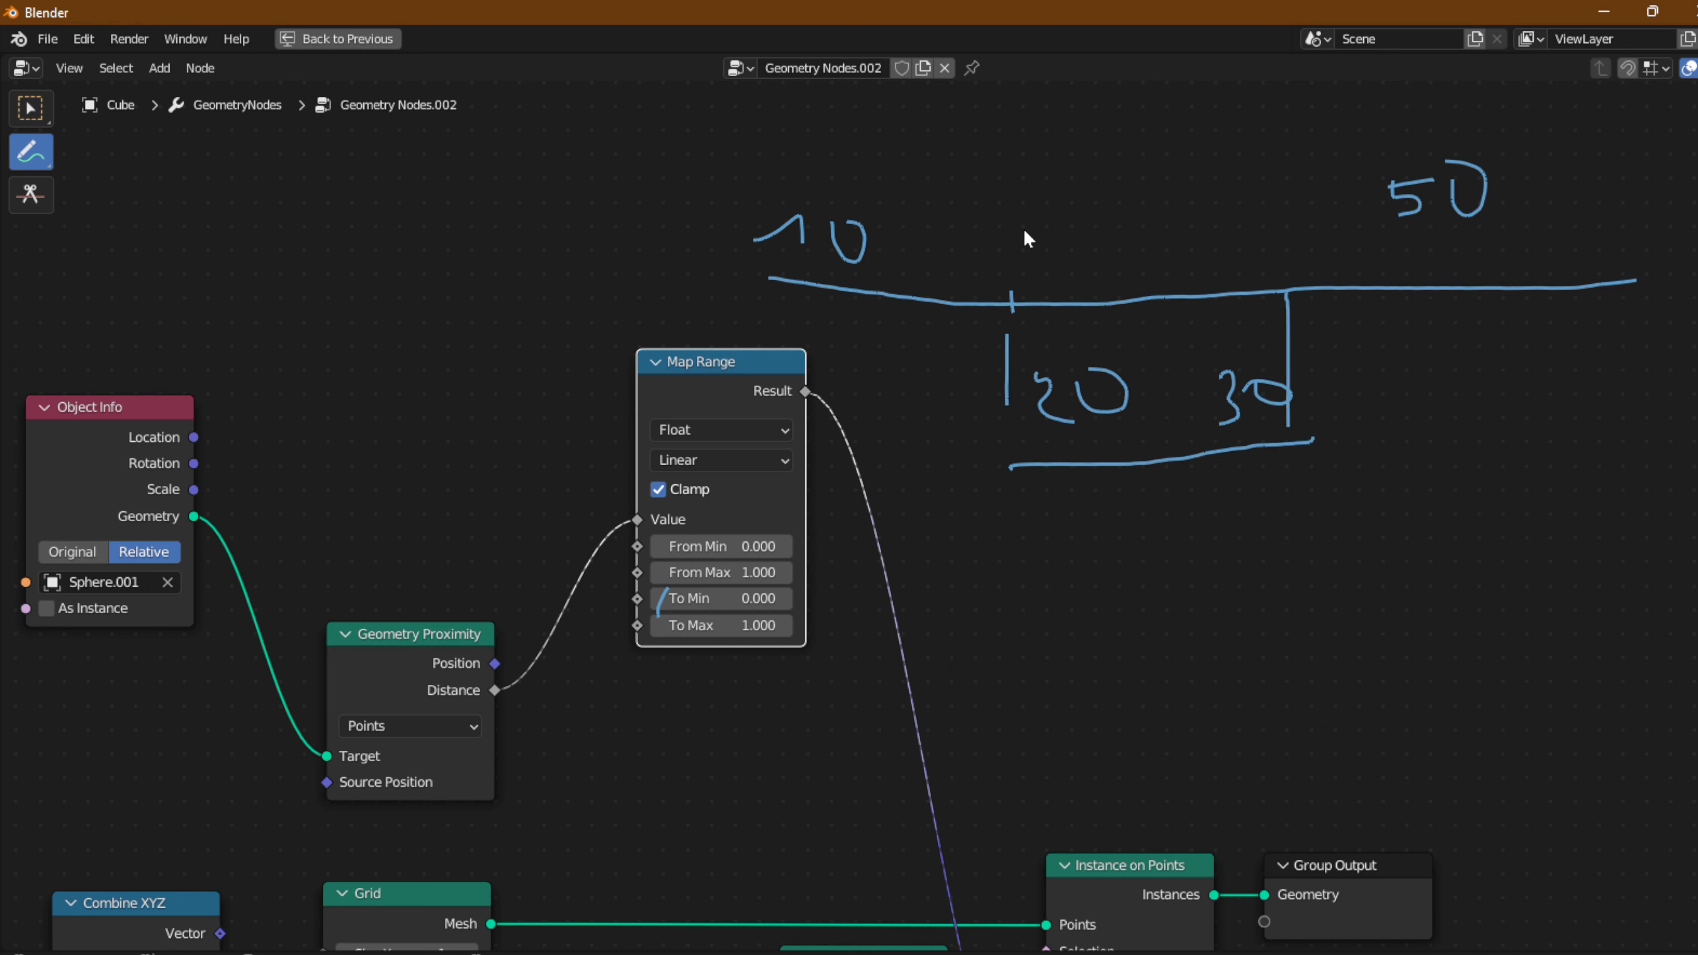
pyautogui.moveTo(1012, 269)
pyautogui.mouseDown()
pyautogui.moveTo(1030, 245)
pyautogui.moveTo(1254, 244)
pyautogui.moveTo(1275, 266)
pyautogui.mouseUp()
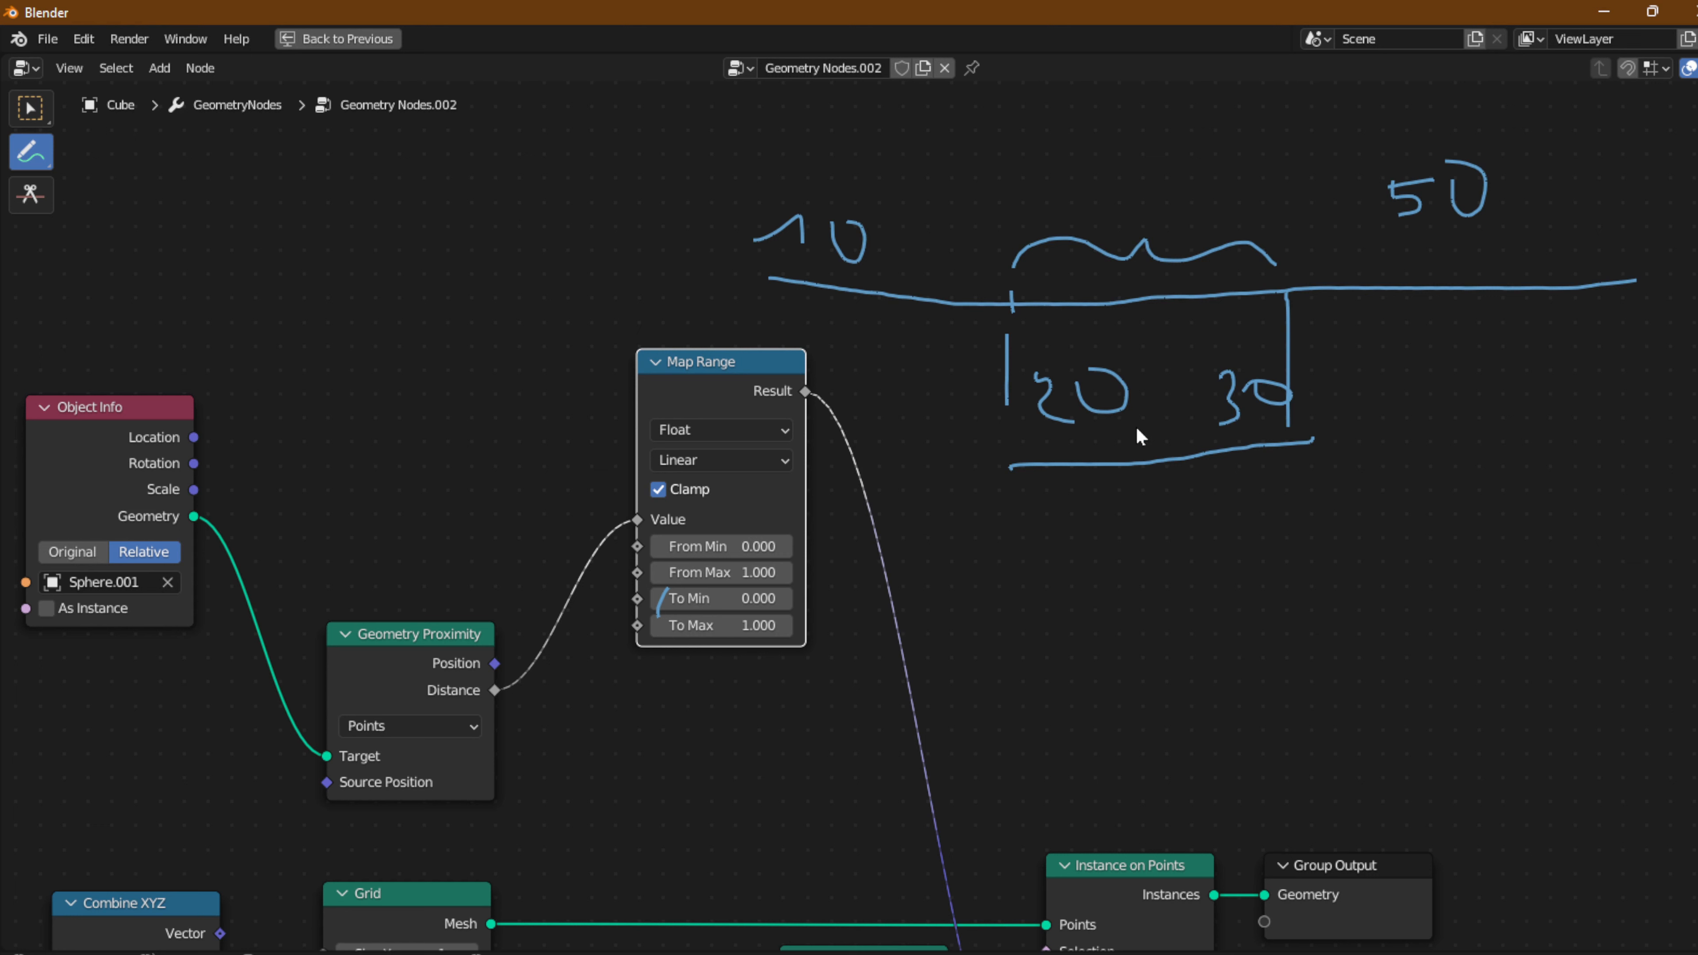
# Set the Map Range node's From Min to 0 and From Max to 6.
pyautogui.click(717, 547)
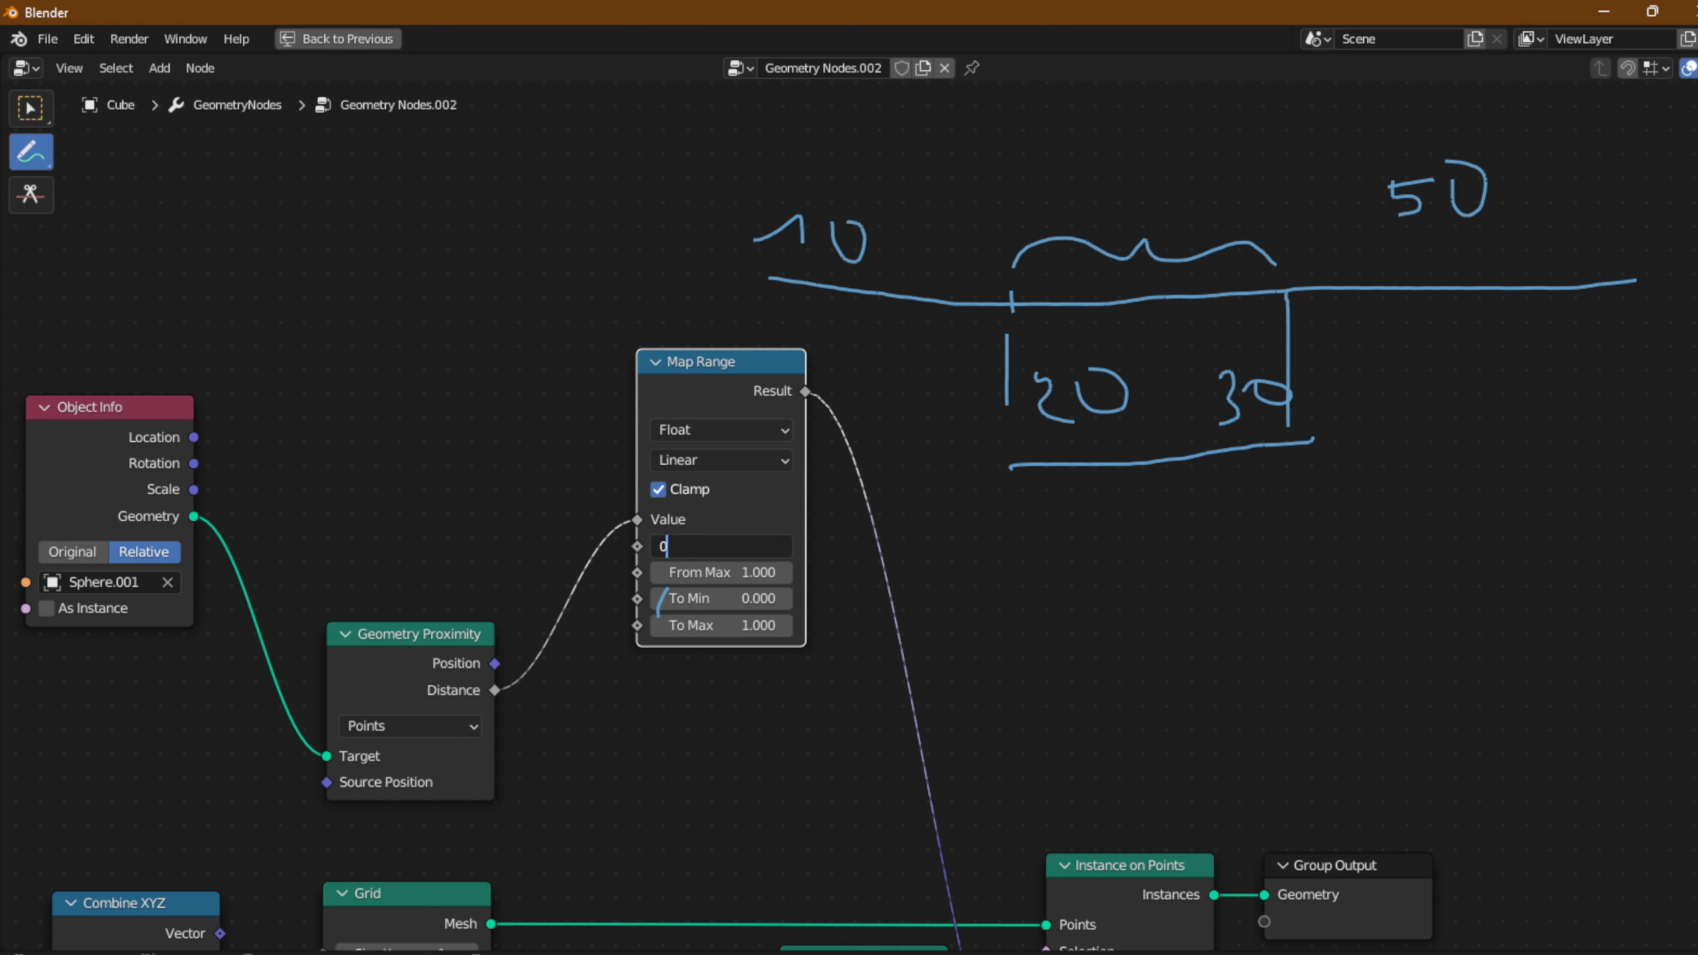
pyautogui.press('Tab')
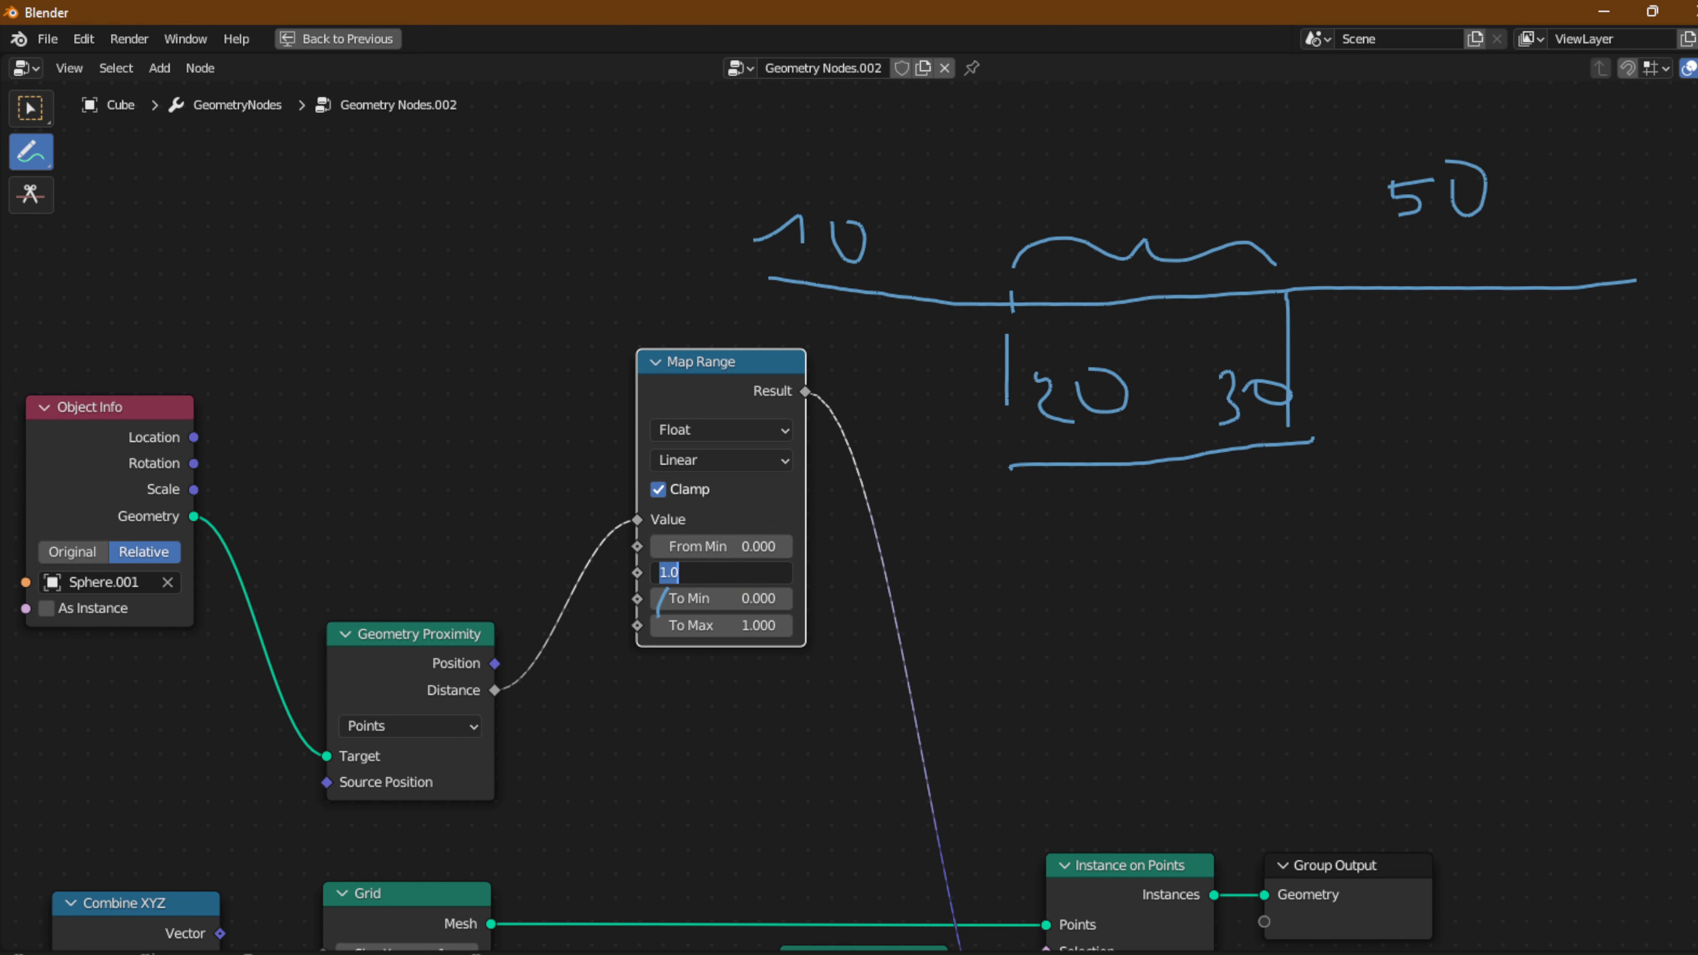
pyautogui.write('6')
pyautogui.press('Return')
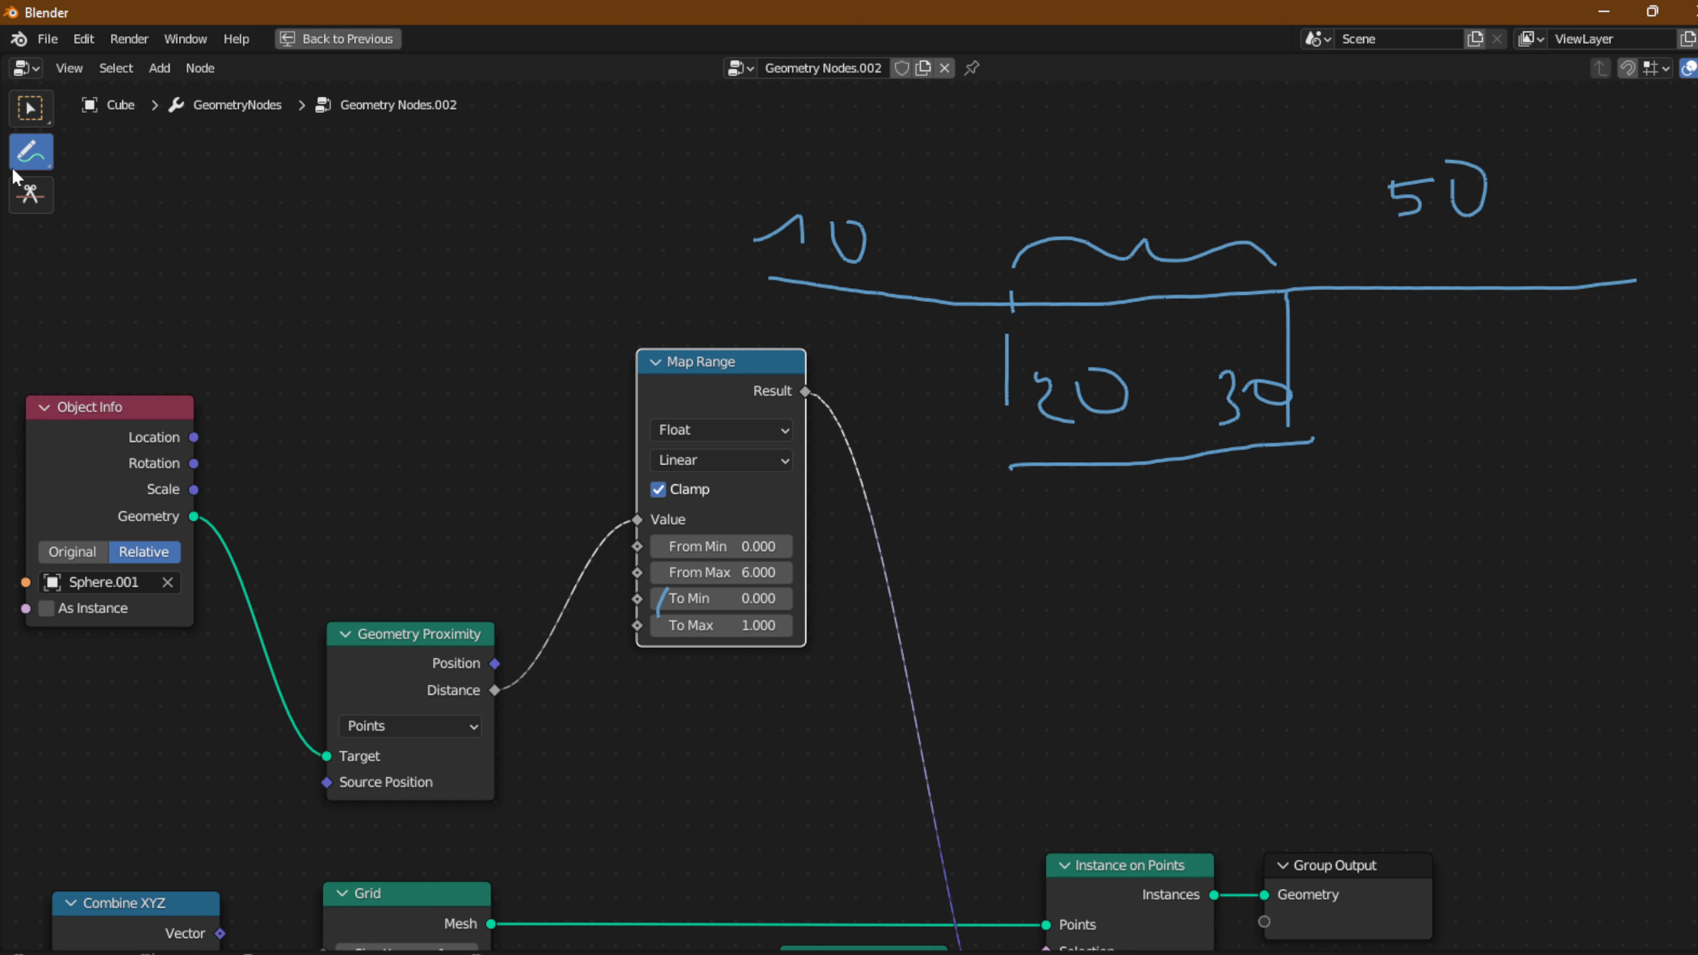
# Set the Map Range node's From Min to 20 and From Max to 30.
pyautogui.click(724, 556)
pyautogui.write('20')
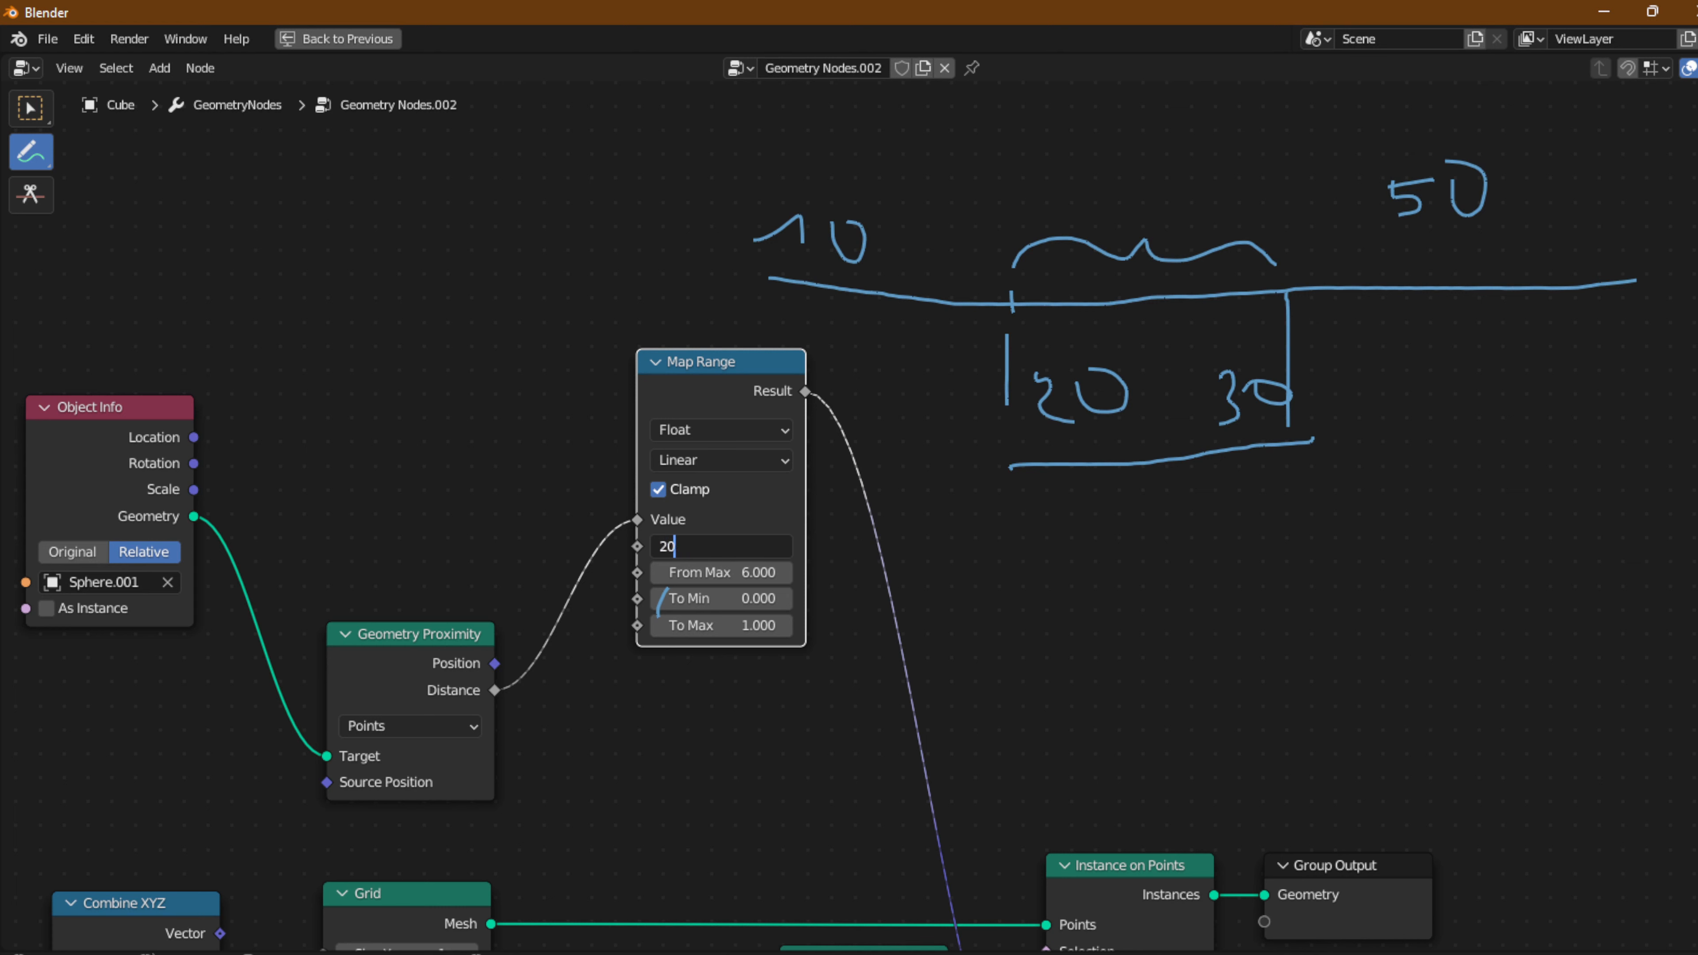
pyautogui.press('Tab')
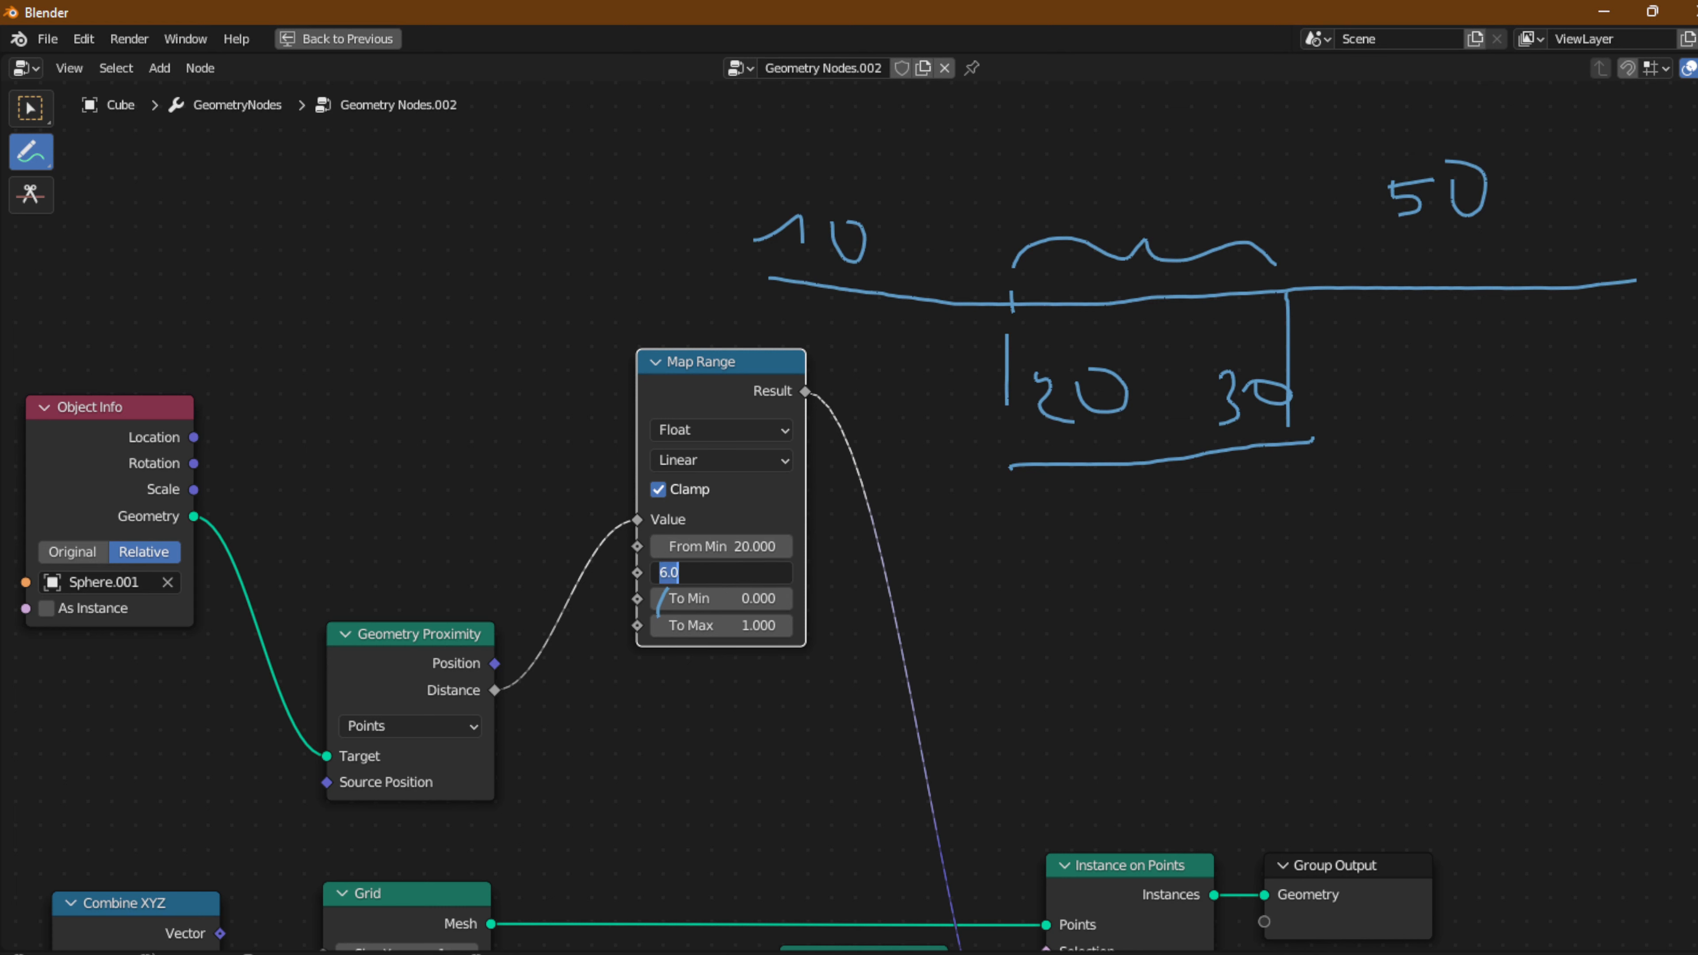
pyautogui.write('30')
pyautogui.press('Return')
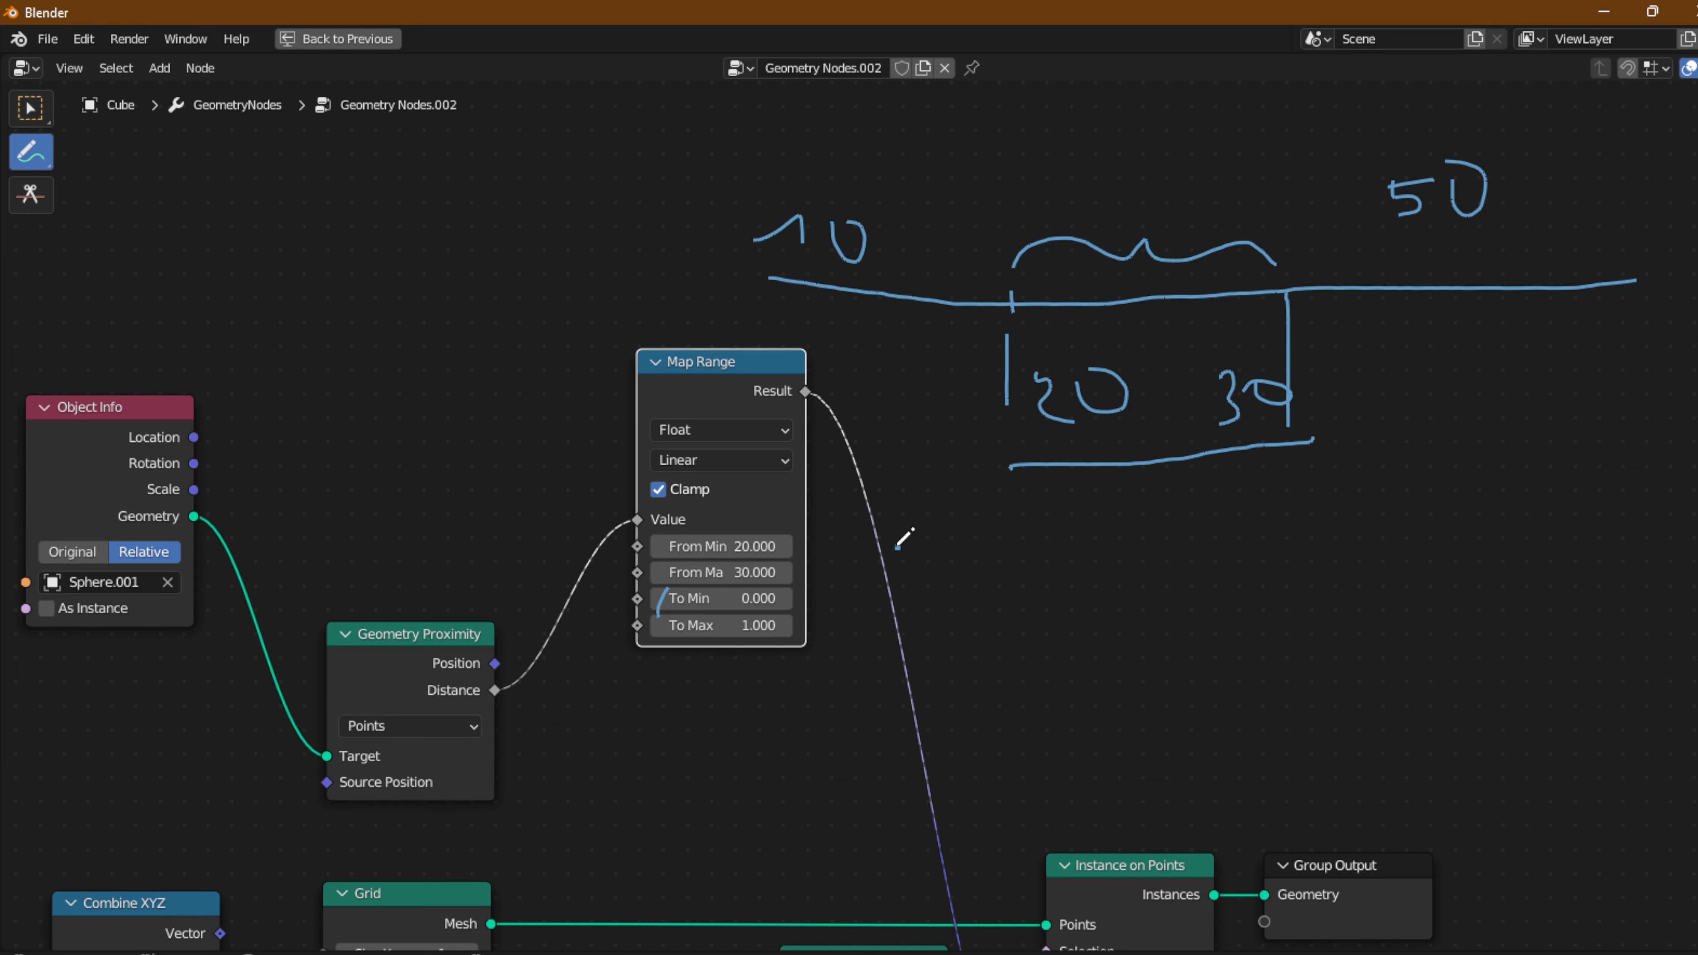
# Annotate the target range with 60 and 100 below the 20–30 drawing, joined by a long horizontal line.
pyautogui.moveTo(894, 547); pyautogui.dragTo(883, 635)
pyautogui.moveTo(950, 562); pyautogui.dragTo(968, 562)
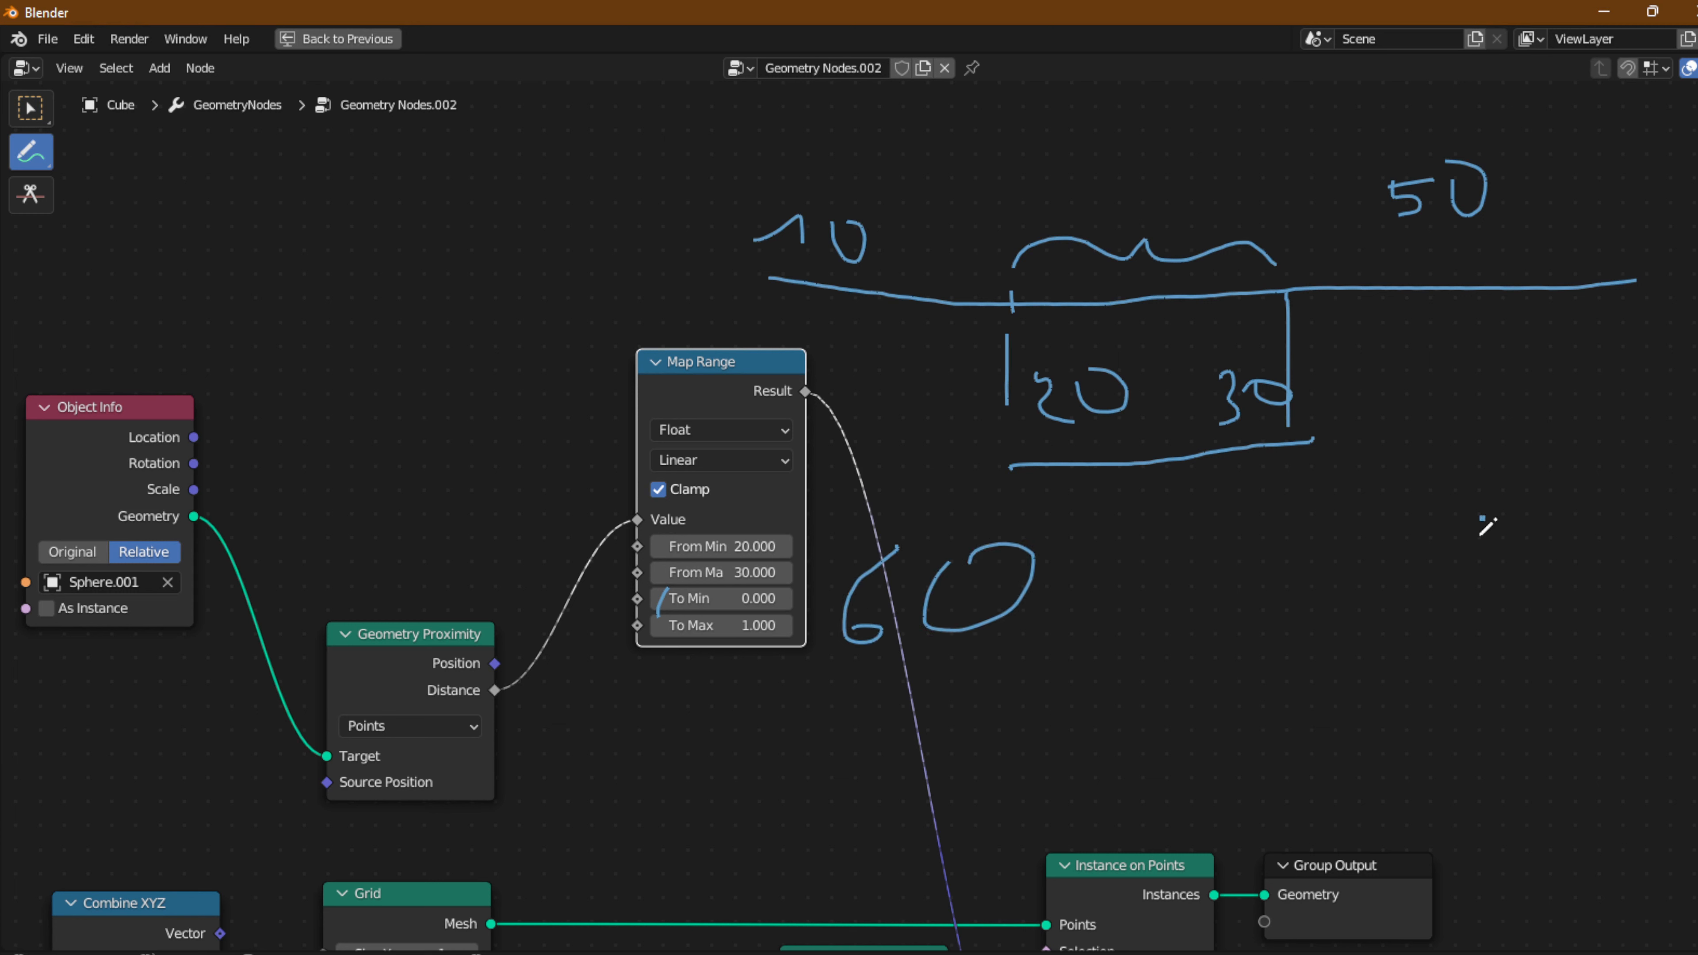
pyautogui.moveTo(1556, 576)
pyautogui.mouseDown()
pyautogui.moveTo(1687, 492)
pyautogui.moveTo(1647, 551)
pyautogui.mouseUp()
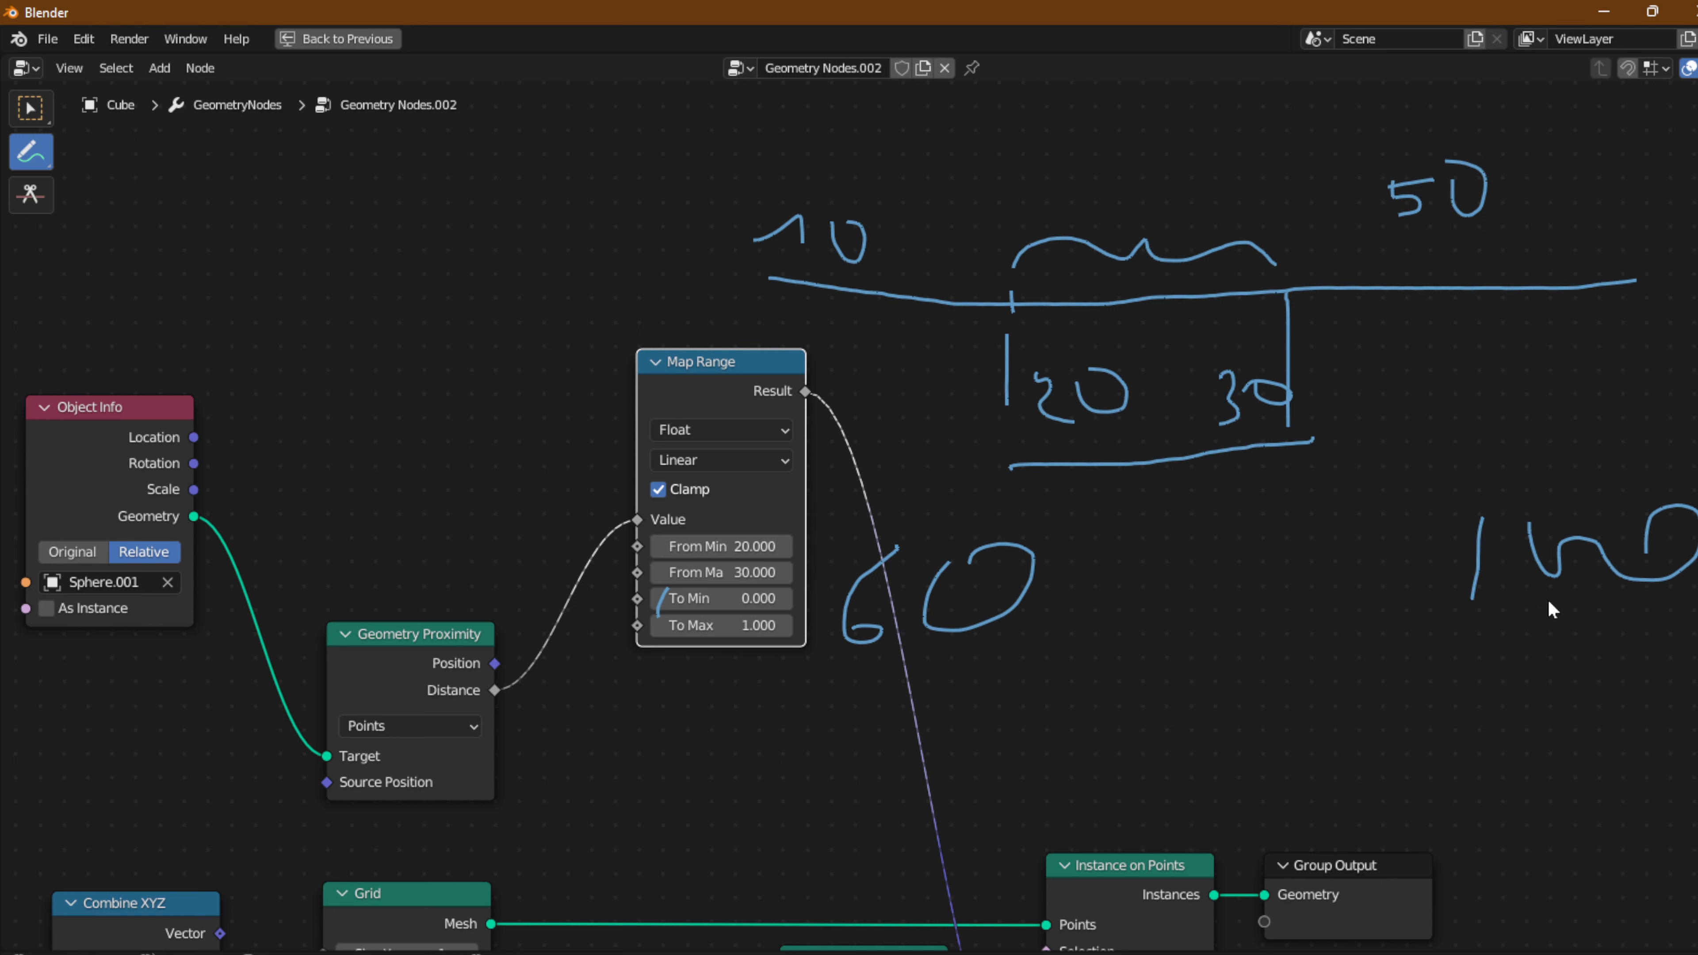
pyautogui.moveTo(862, 617); pyautogui.dragTo(1631, 624)
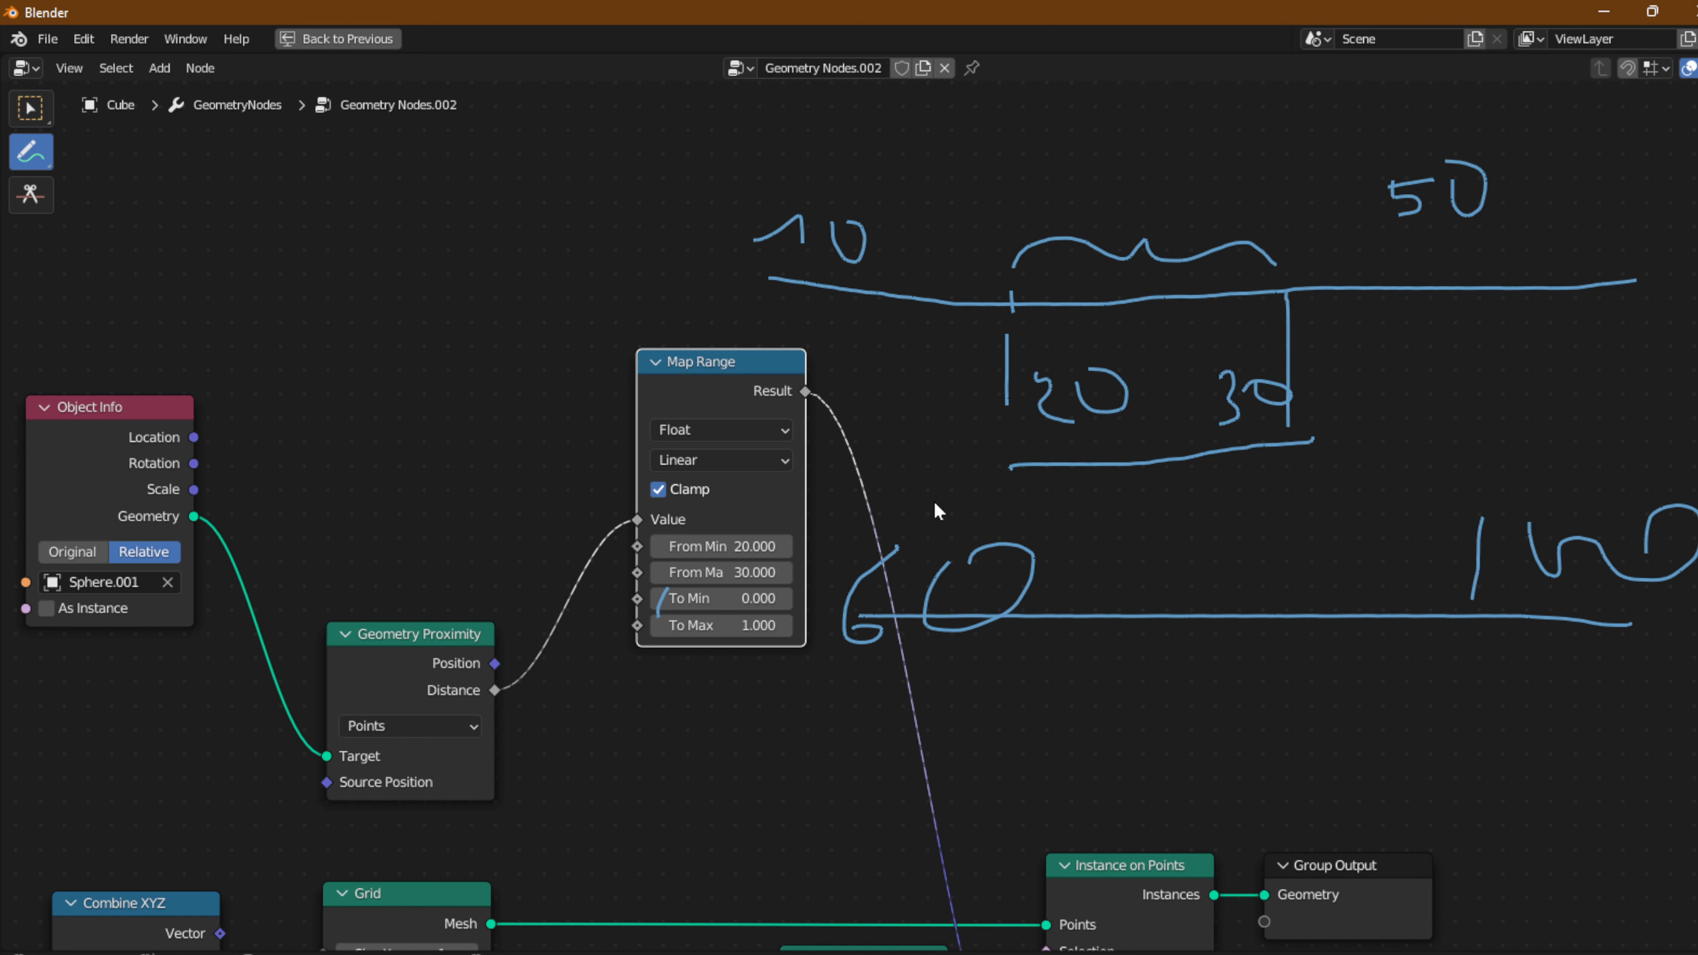
# Restore the full workspace layout so the 3D viewport and spreadsheet show alongside the node tree.
pyautogui.scroll(-2, 788, 652)
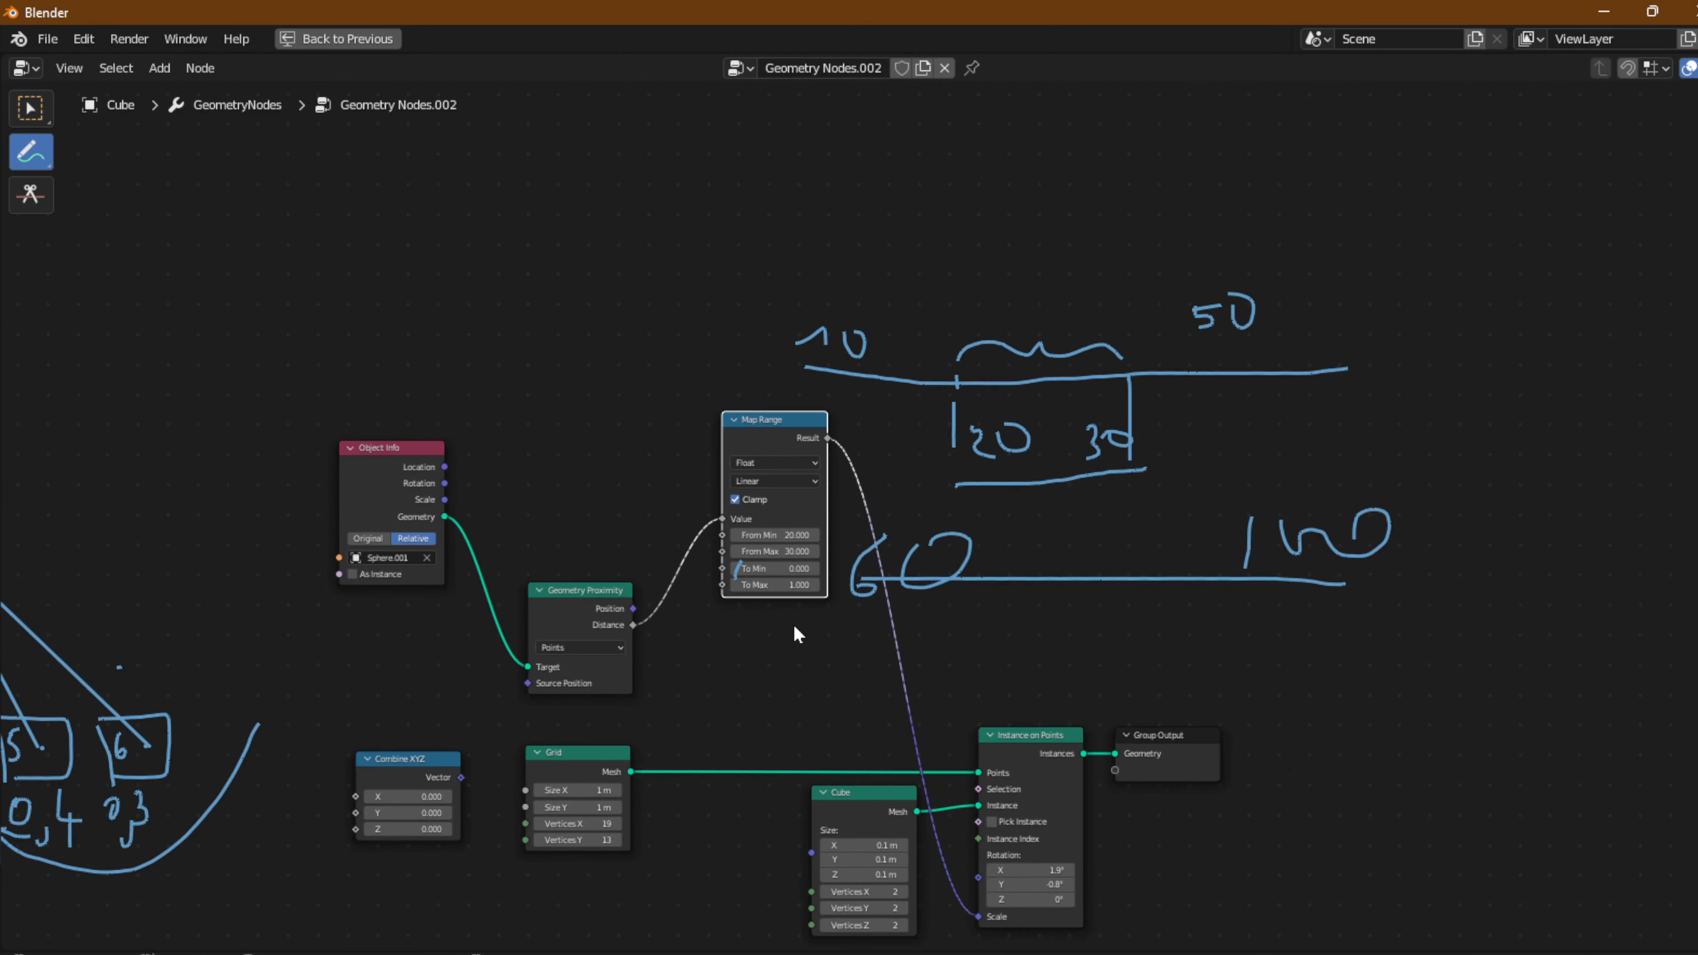
pyautogui.hotkey('ctrl', 'space')
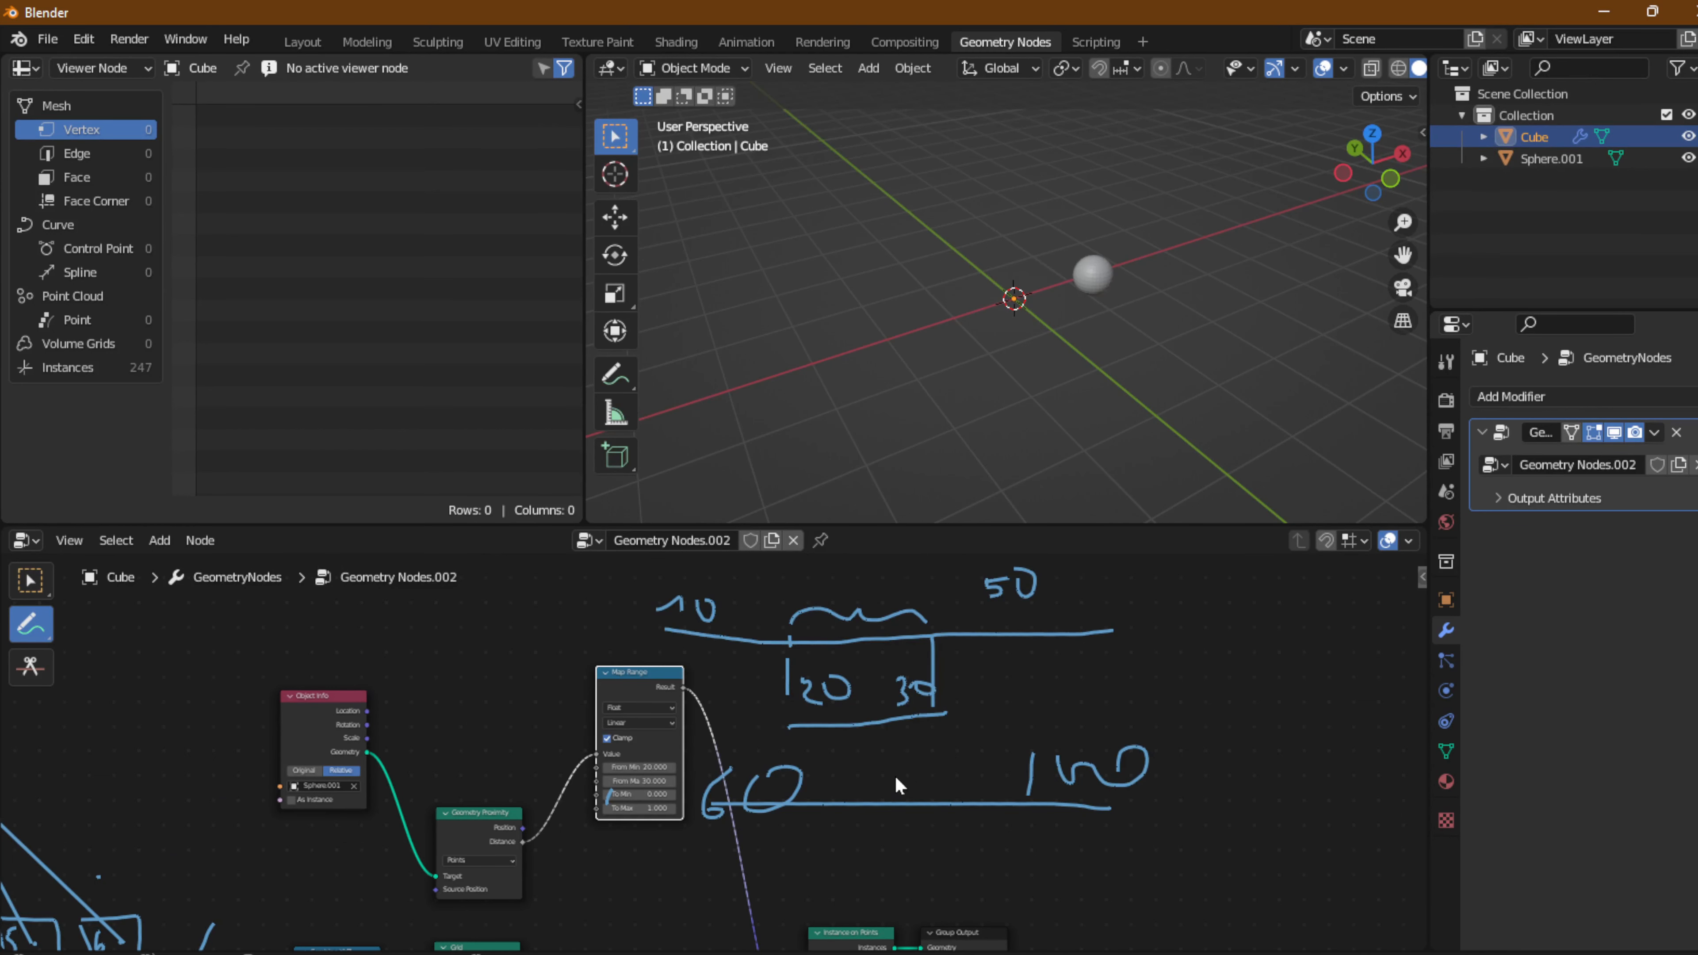
pyautogui.scroll(-4, 747, 709)
pyautogui.moveTo(747, 709); pyautogui.dragTo(799, 626, button='middle')
pyautogui.scroll(6, 865, 664)
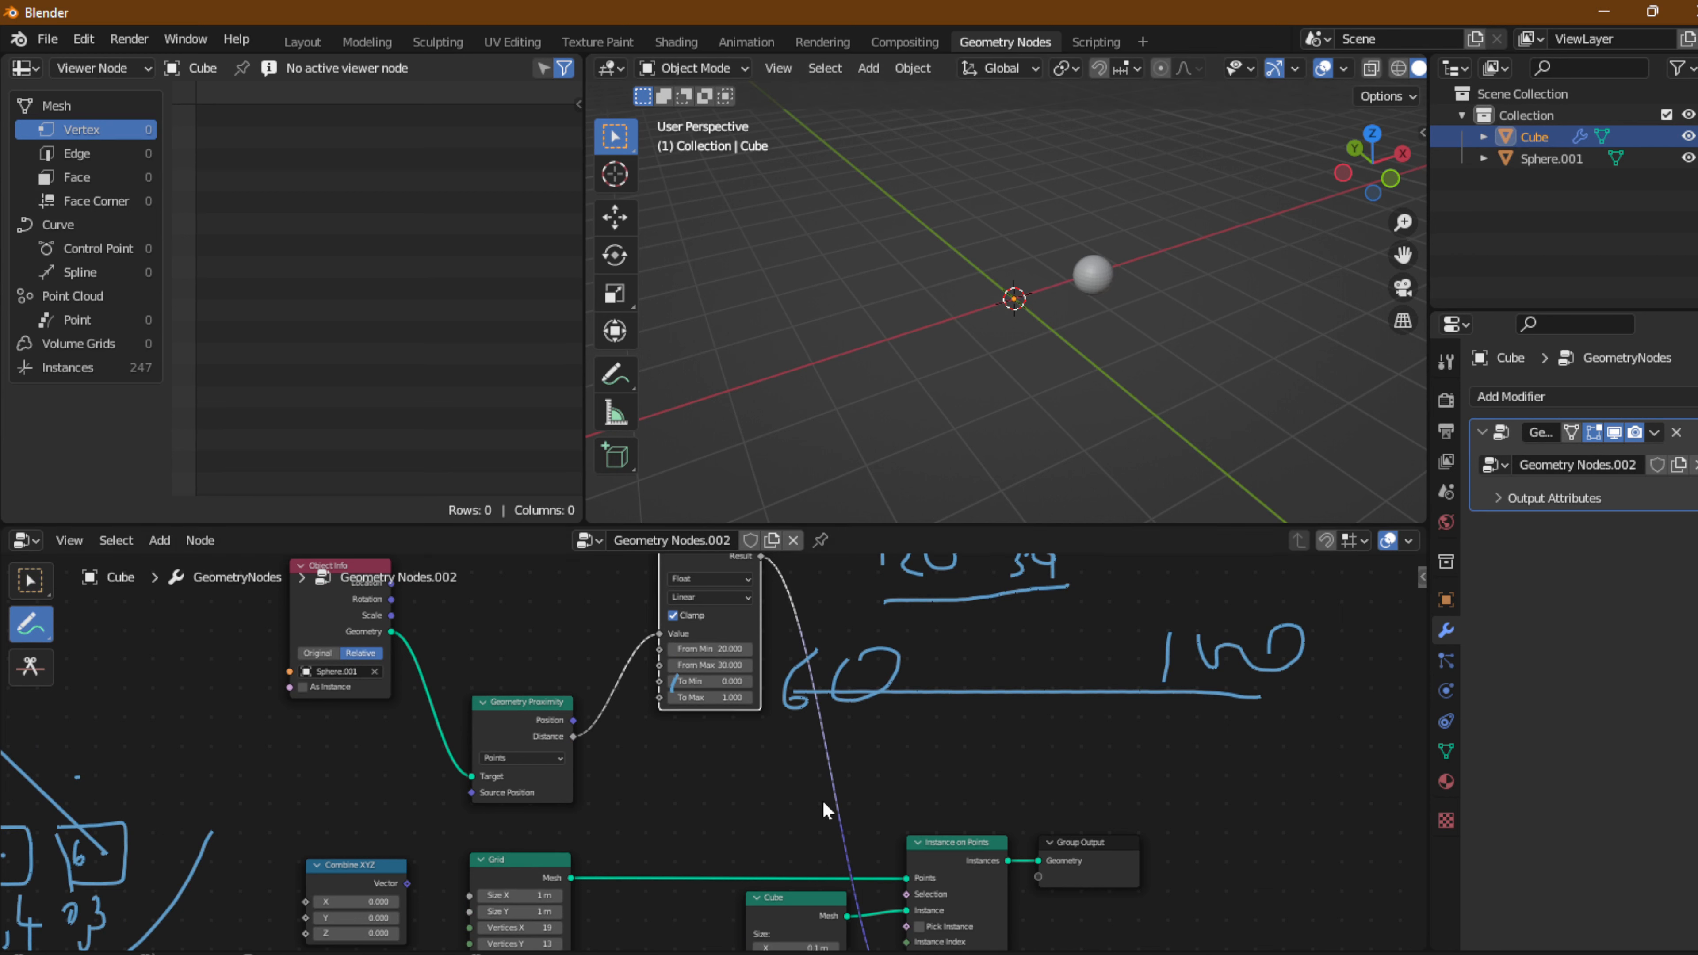
pyautogui.scroll(-5, 1032, 348)
pyautogui.moveTo(1021, 682)
pyautogui.mouseDown(button='middle')
pyautogui.moveTo(962, 686)
pyautogui.moveTo(997, 561)
pyautogui.moveTo(1012, 751)
pyautogui.moveTo(972, 839)
pyautogui.mouseUp(button='middle')
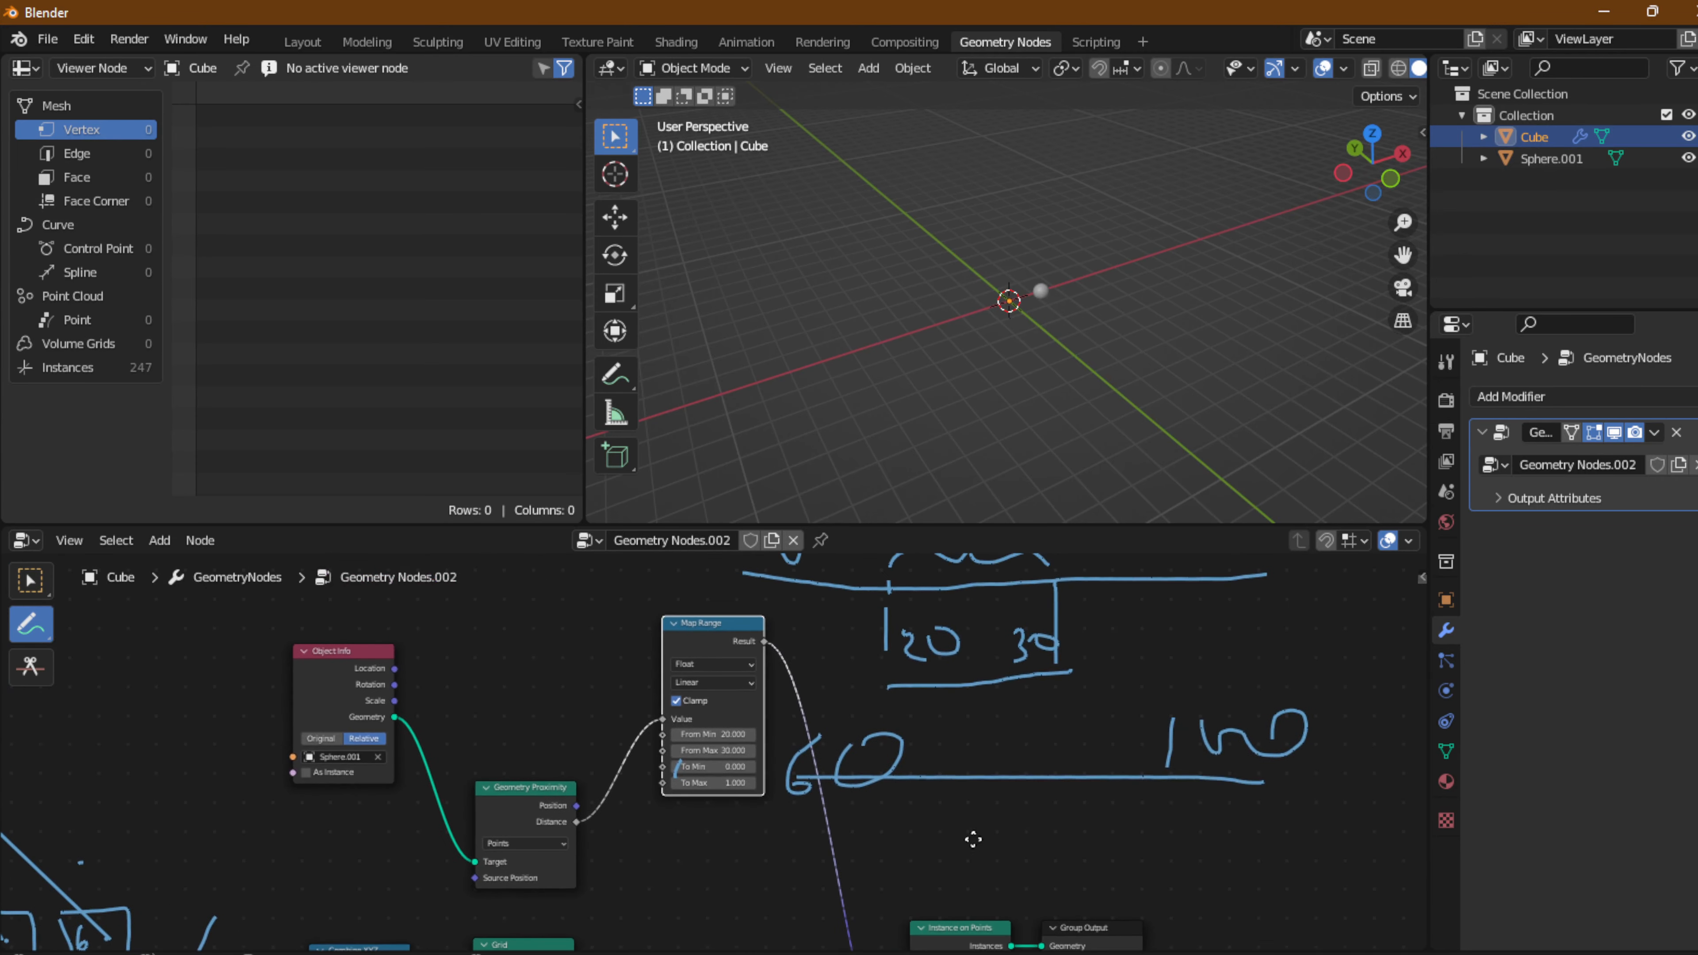
# Erase the freehand range annotations over and beside the Map Range node.
pyautogui.moveTo(712, 641); pyautogui.dragTo(676, 703)
pyautogui.scroll(2, 520, 760)
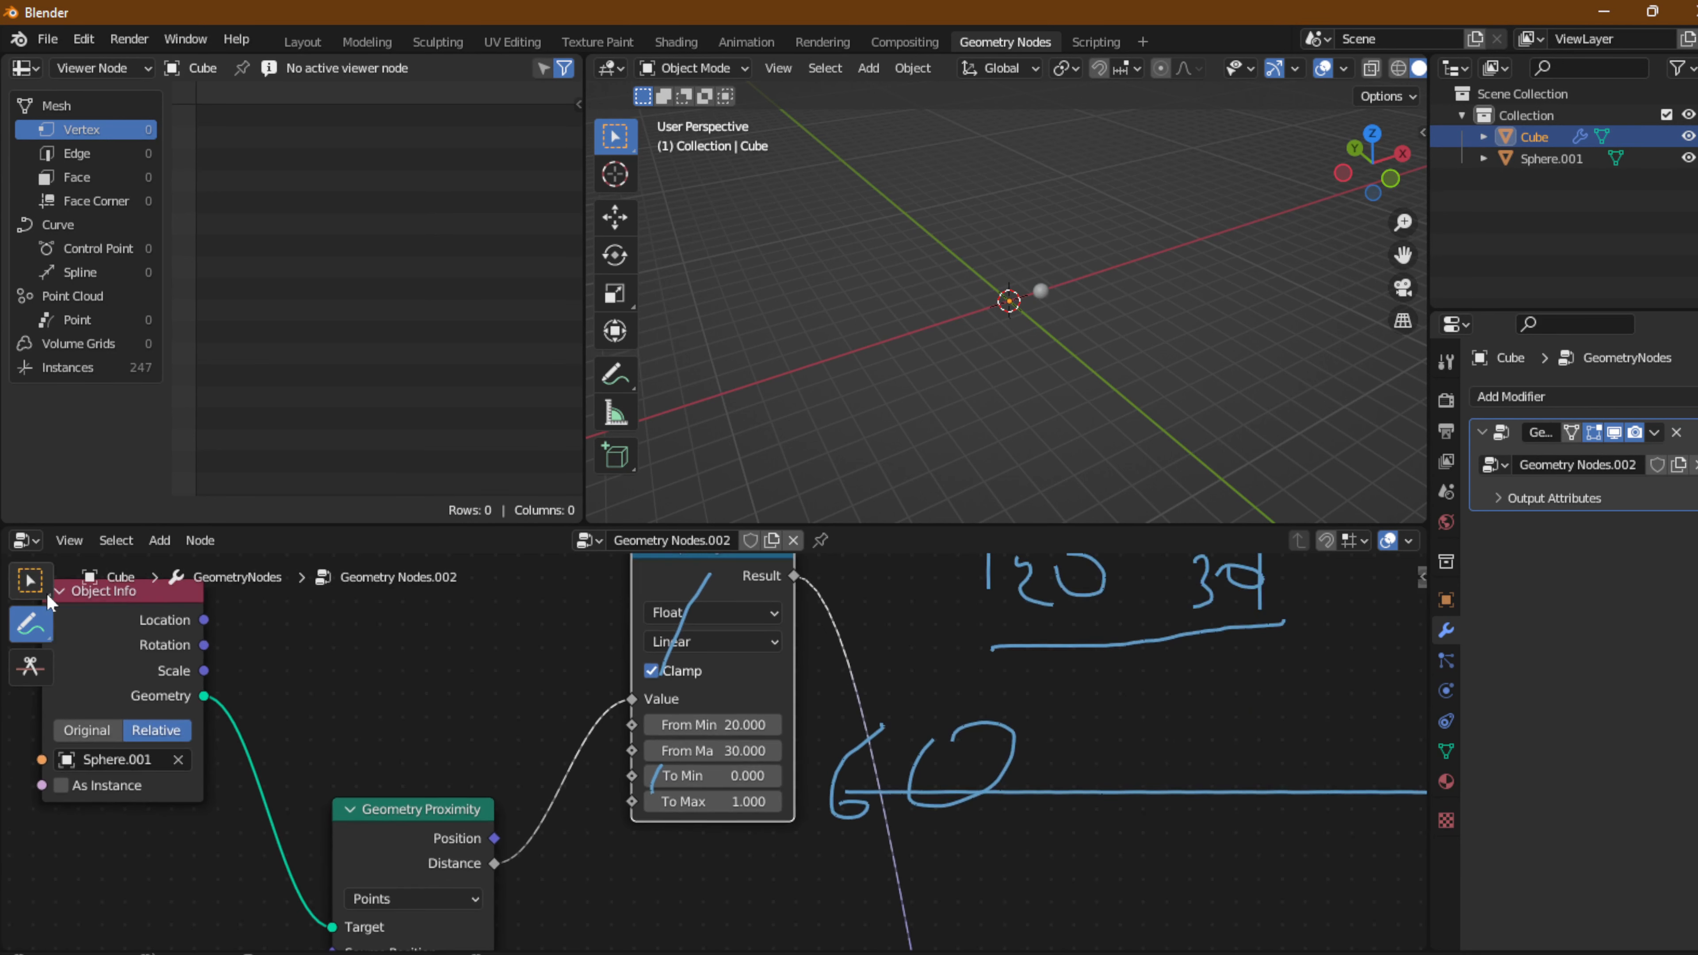
pyautogui.moveTo(31, 632); pyautogui.dragTo(124, 755)
pyautogui.moveTo(30, 631); pyautogui.dragTo(134, 759)
pyautogui.moveTo(866, 754)
pyautogui.mouseDown()
pyautogui.moveTo(1083, 776)
pyautogui.moveTo(868, 813)
pyautogui.moveTo(898, 480)
pyautogui.moveTo(606, 592)
pyautogui.moveTo(695, 611)
pyautogui.moveTo(731, 556)
pyautogui.moveTo(1016, 599)
pyautogui.moveTo(989, 565)
pyautogui.moveTo(1243, 605)
pyautogui.moveTo(936, 617)
pyautogui.moveTo(1273, 625)
pyautogui.moveTo(829, 746)
pyautogui.moveTo(849, 630)
pyautogui.moveTo(932, 542)
pyautogui.mouseUp()
pyautogui.scroll(-2, 961, 752)
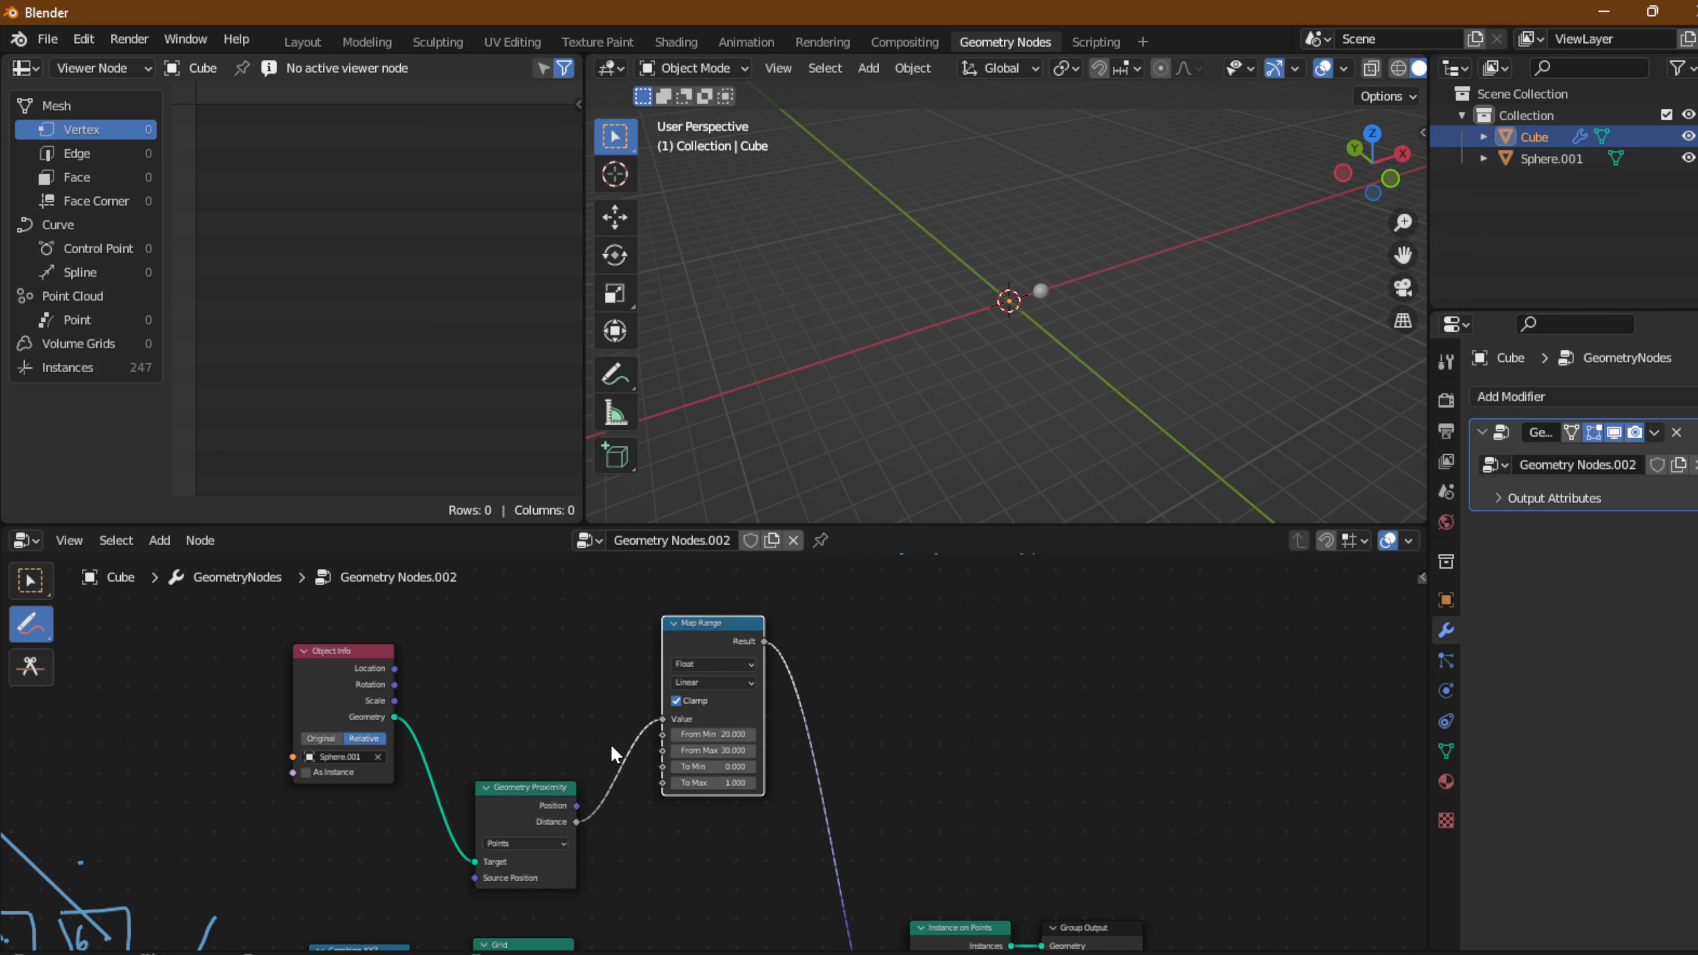
# Add a Viewer node showing the Geometry Proximity node's Position output and feed the Grid's mesh into its Geometry input.
pyautogui.moveTo(611, 754)
pyautogui.mouseDown(button='middle')
pyautogui.moveTo(796, 789)
pyautogui.moveTo(867, 754)
pyautogui.moveTo(663, 705)
pyautogui.moveTo(629, 749)
pyautogui.mouseUp(button='middle')
pyautogui.scroll(3, 821, 736)
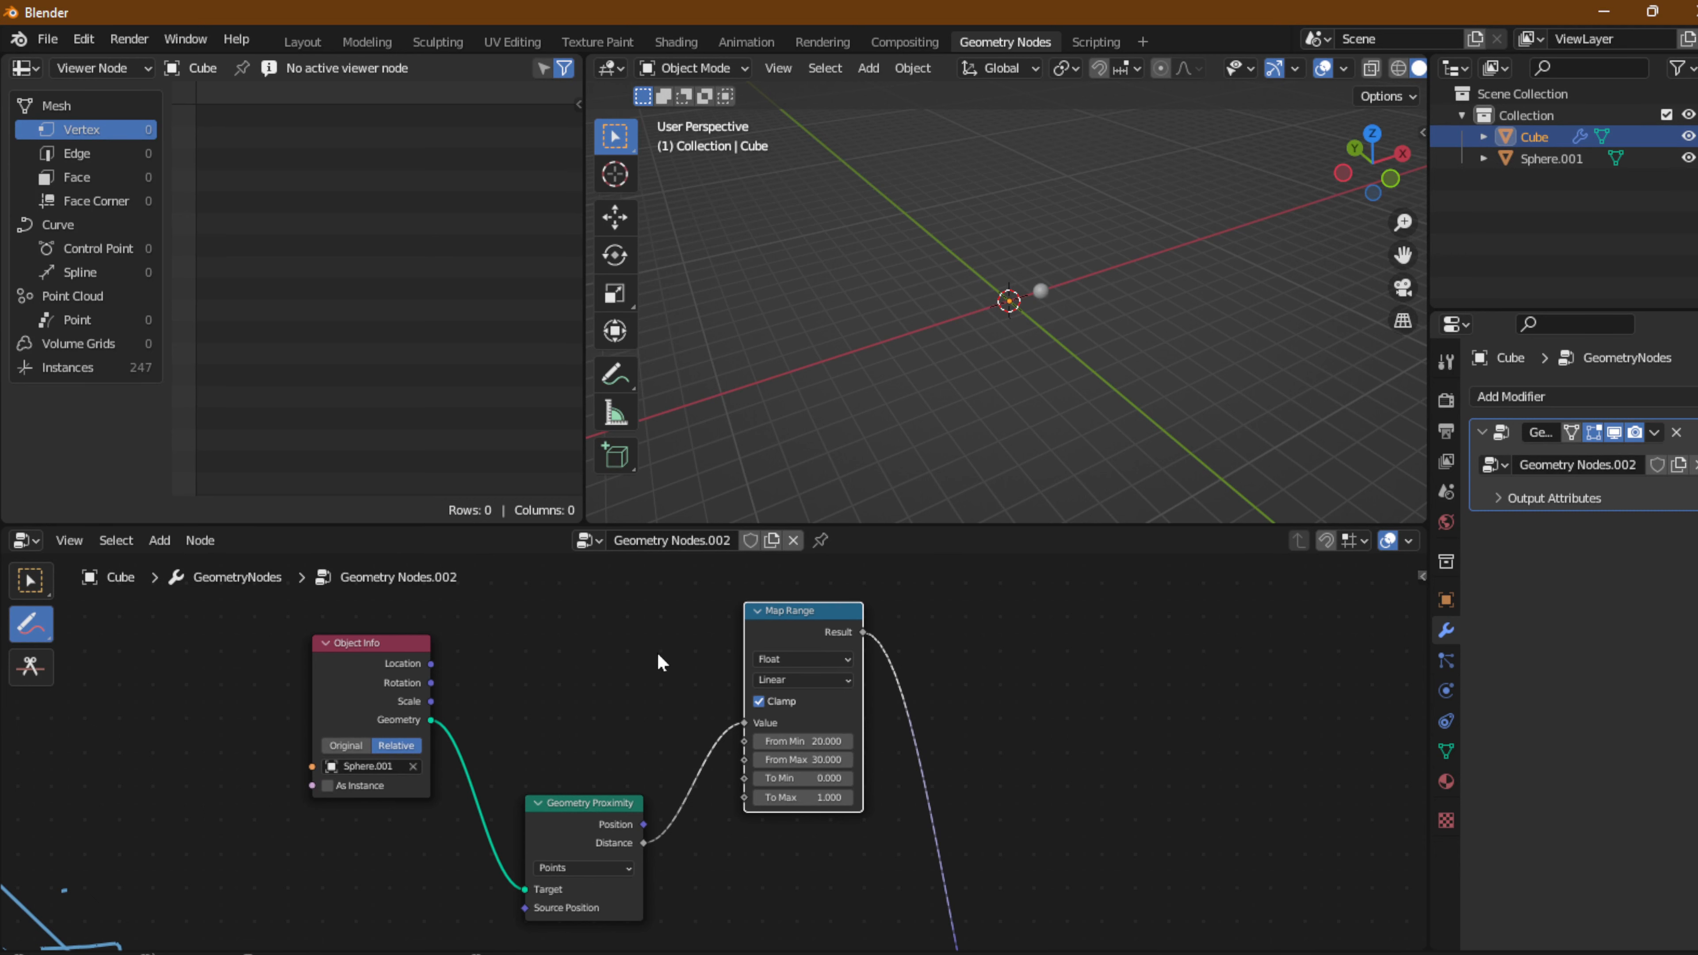
pyautogui.scroll(3, 738, 863)
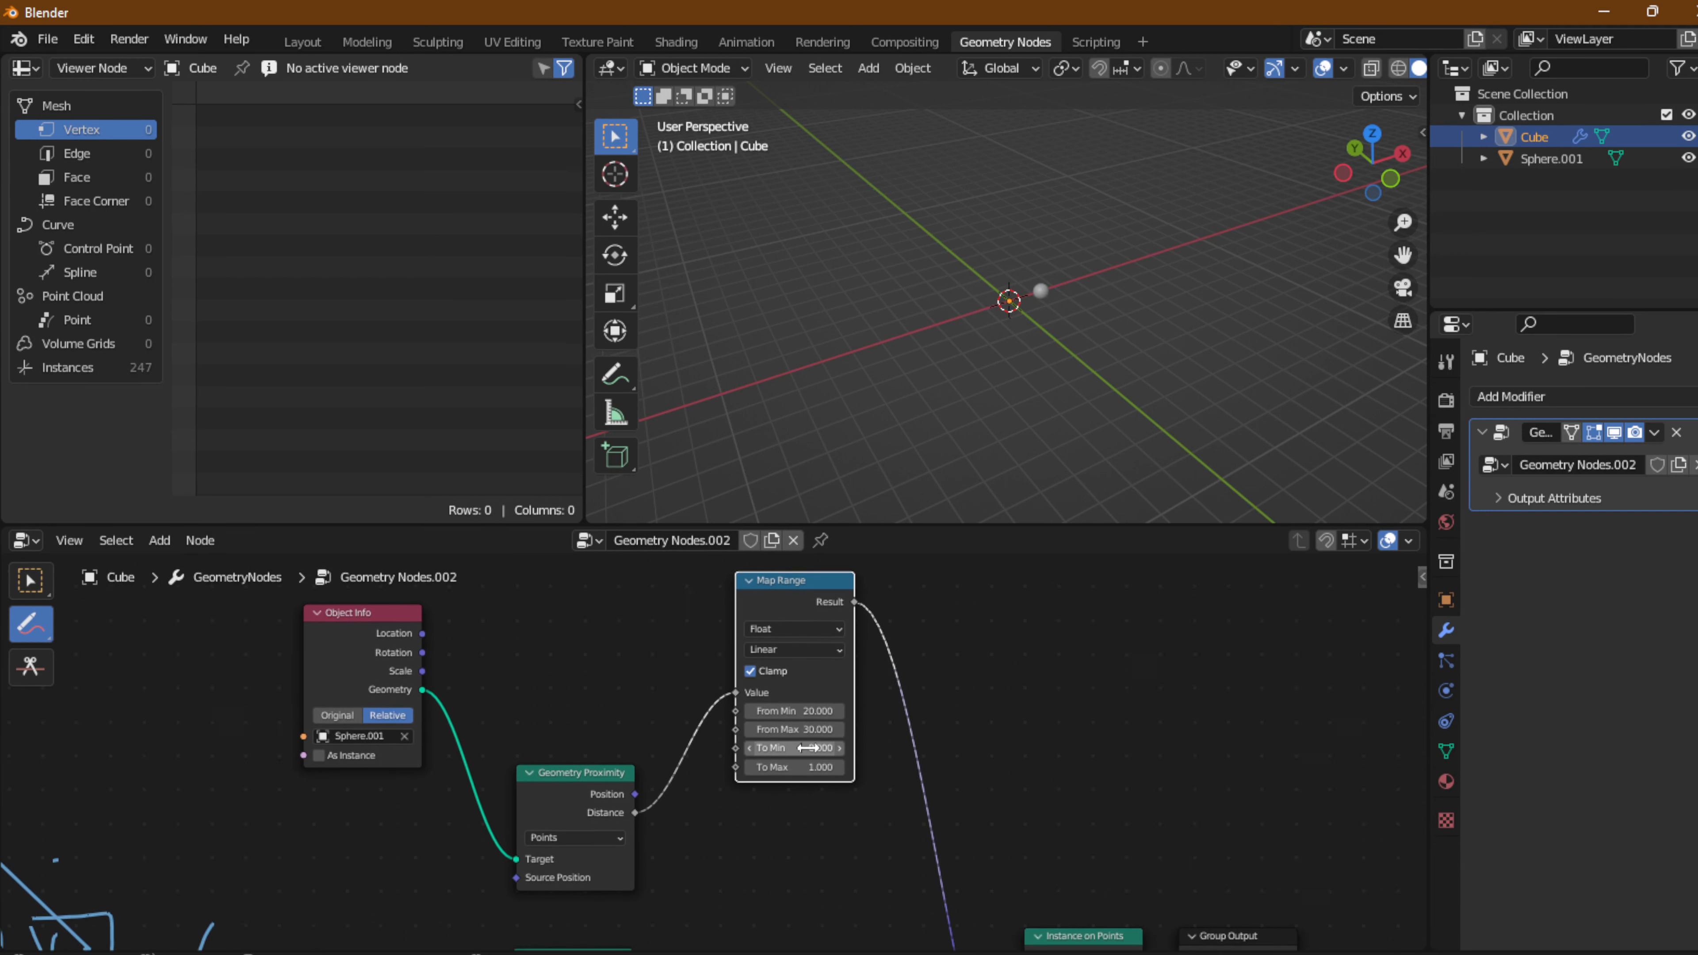
pyautogui.scroll(-1, 605, 796)
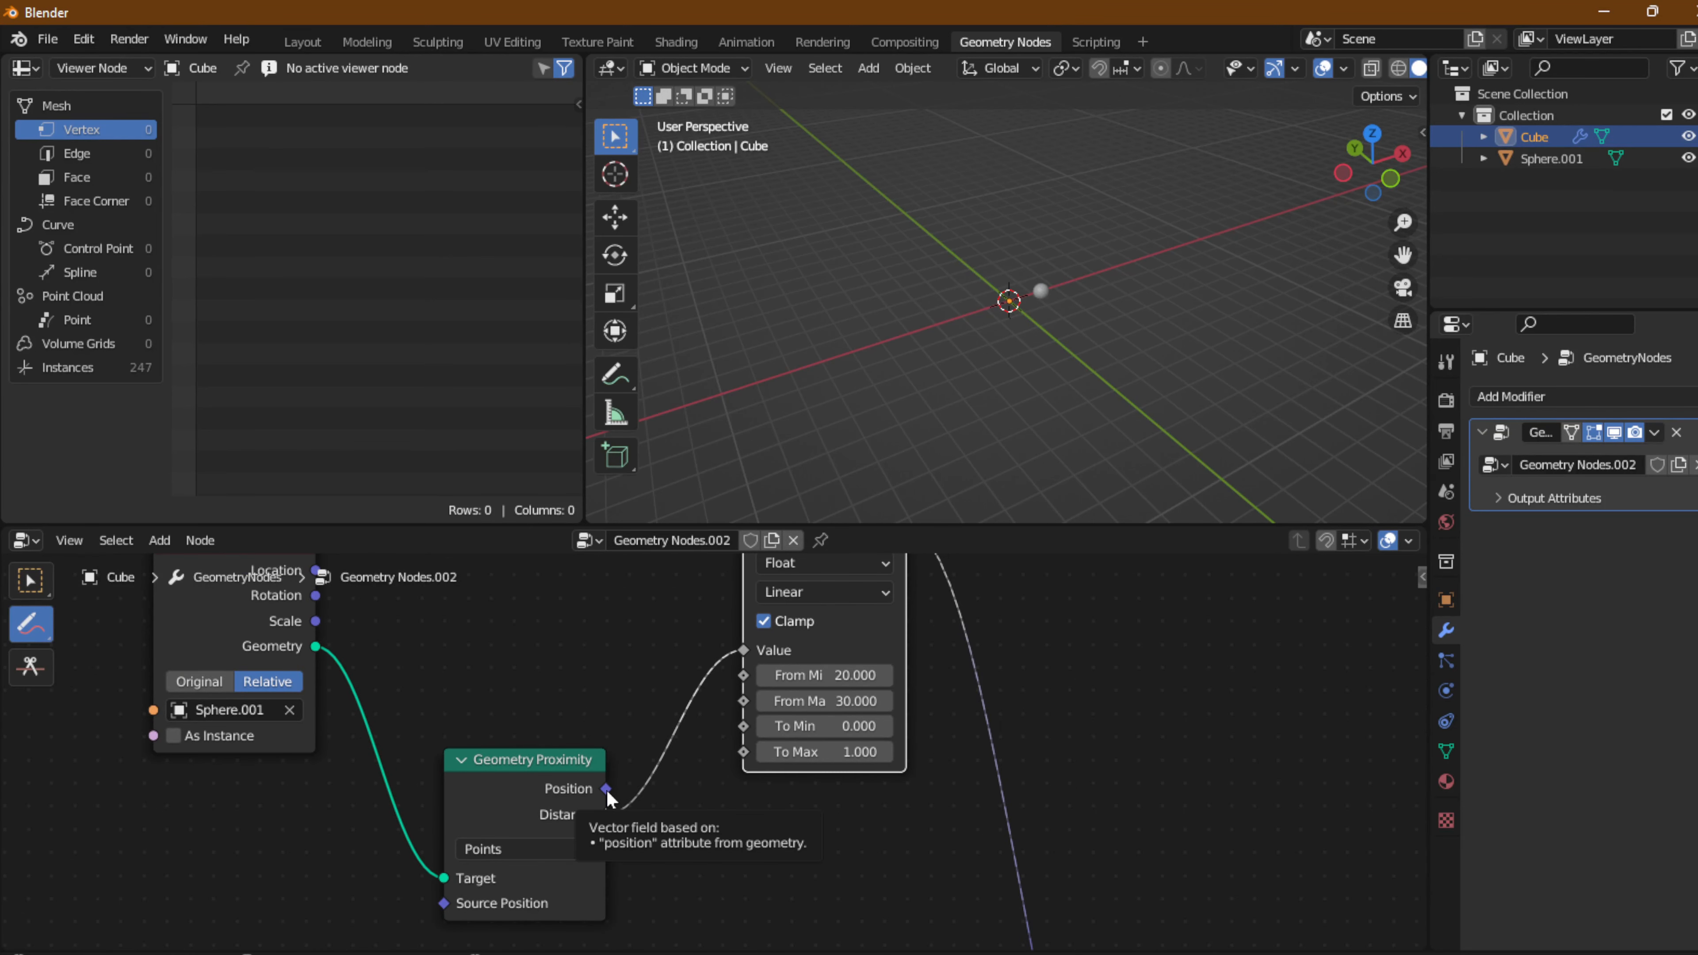
pyautogui.keyDown('ctrl'); pyautogui.keyDown('shift'); pyautogui.click(607, 789); pyautogui.keyUp('shift'); pyautogui.keyUp('ctrl')
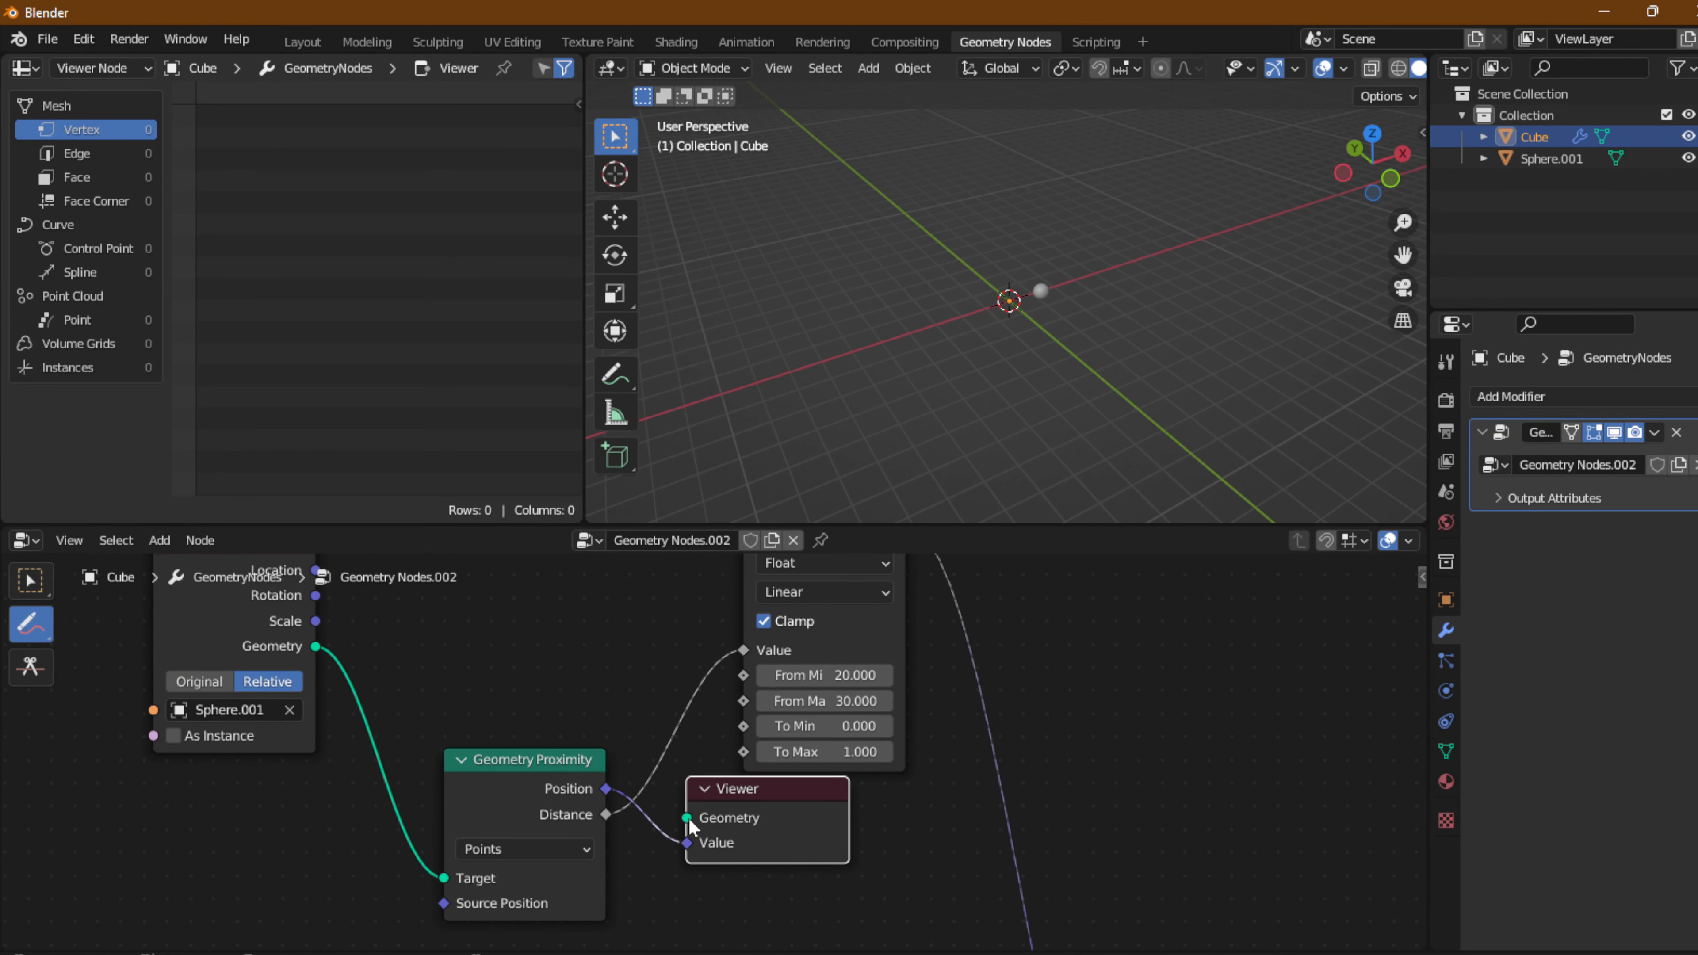
pyautogui.click(31, 581)
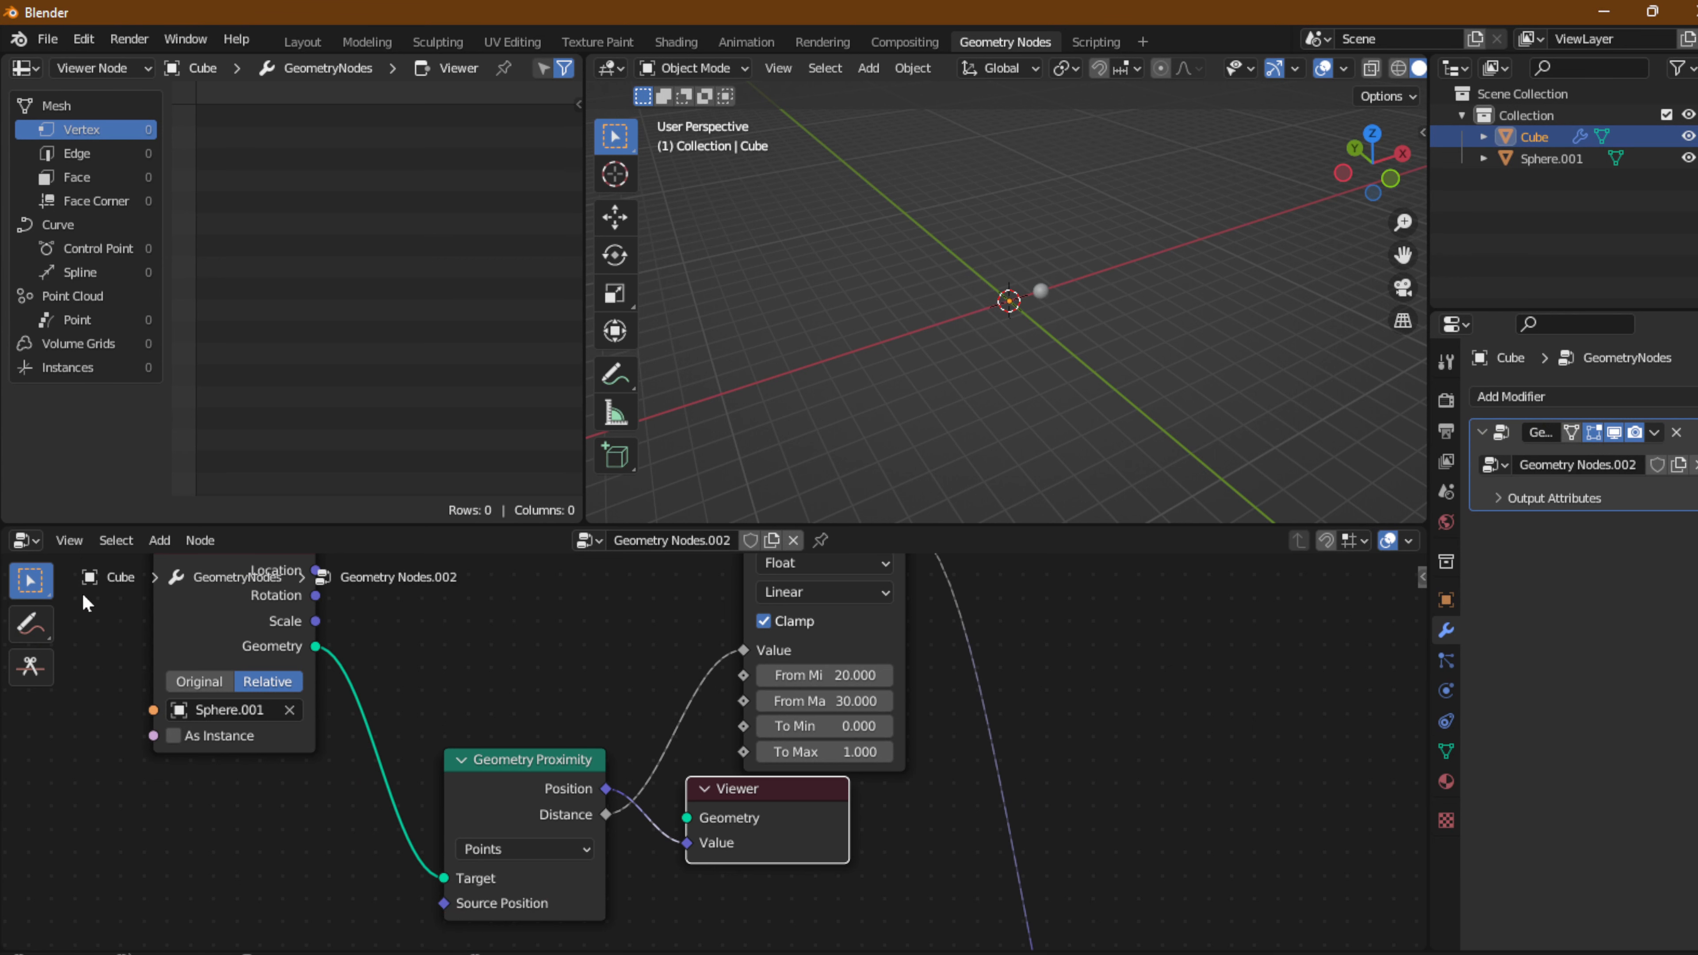
pyautogui.moveTo(687, 817); pyautogui.dragTo(605, 761)
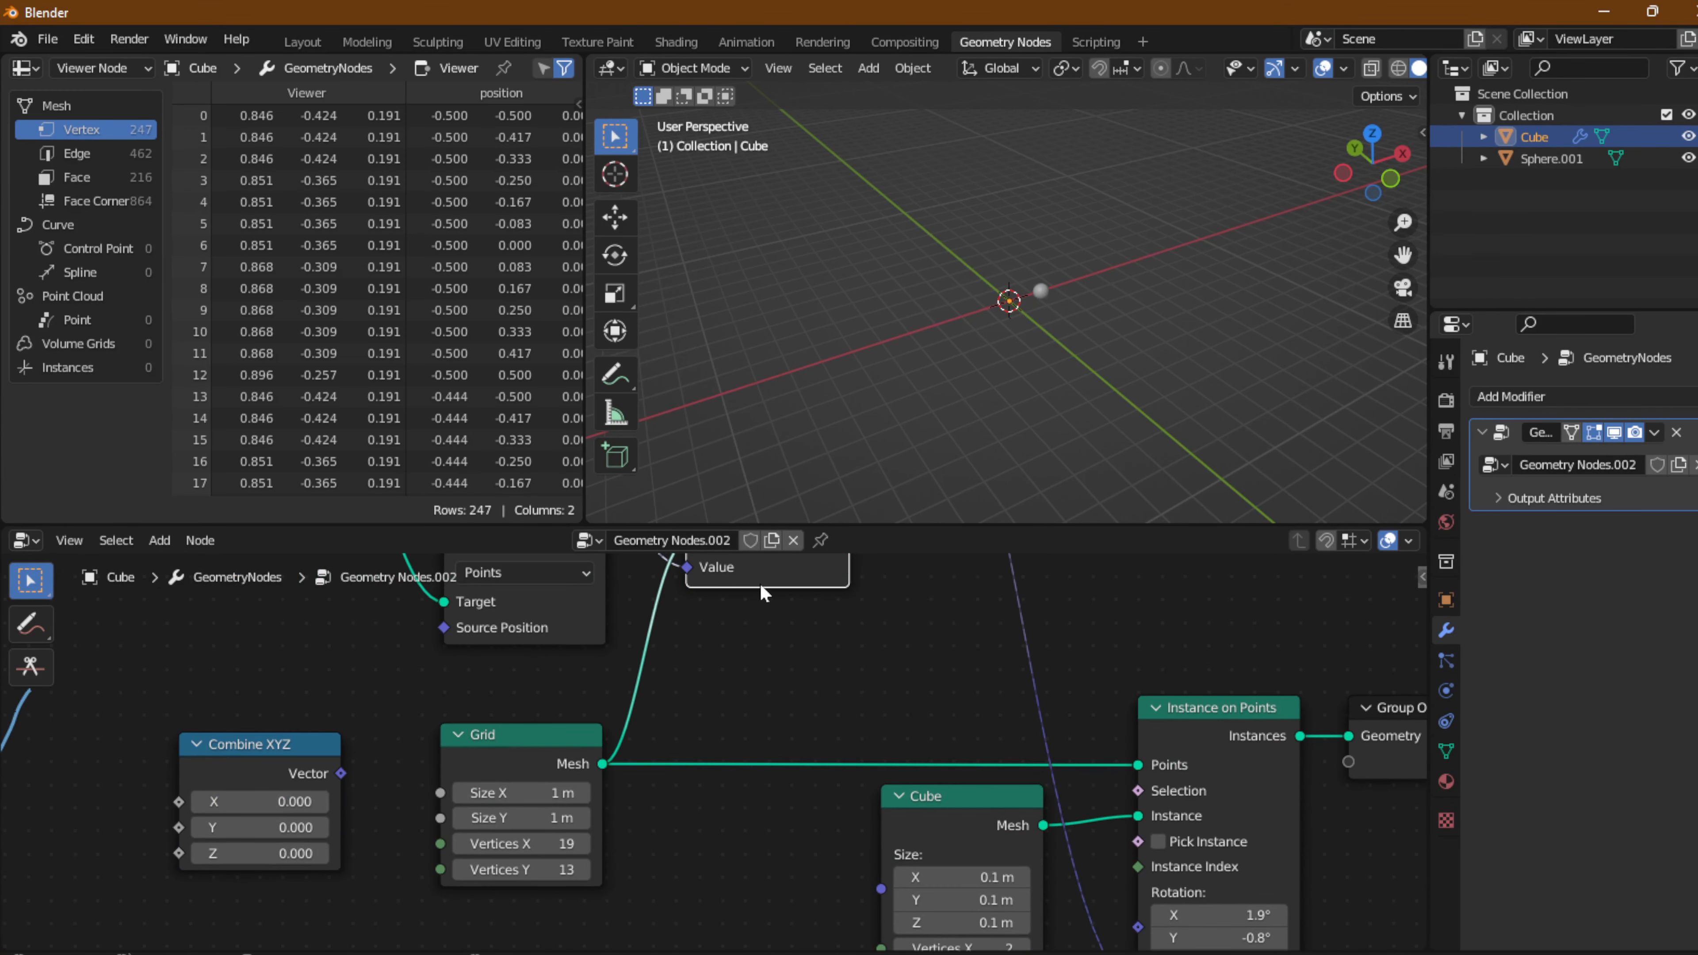
# Narrow the spreadsheet area slightly and examine the nearest-point positions listed for the grid's vertices.
pyautogui.moveTo(695, 737); pyautogui.dragTo(644, 884, button='middle')
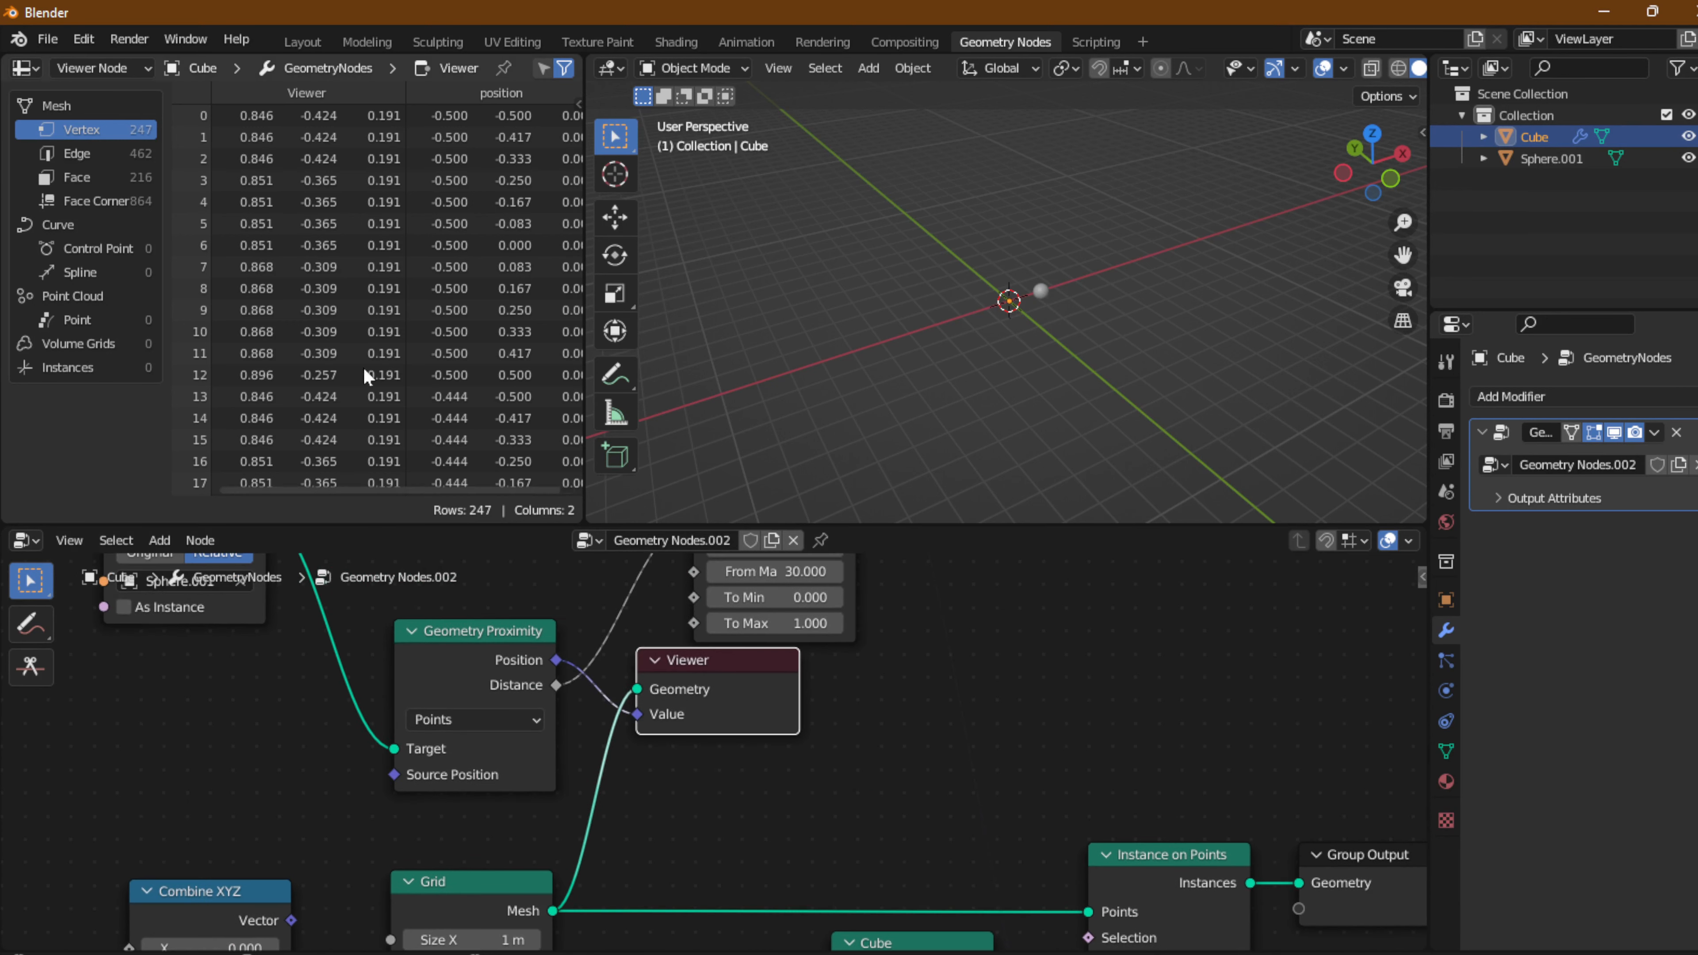
pyautogui.scroll(-1, 295, 194)
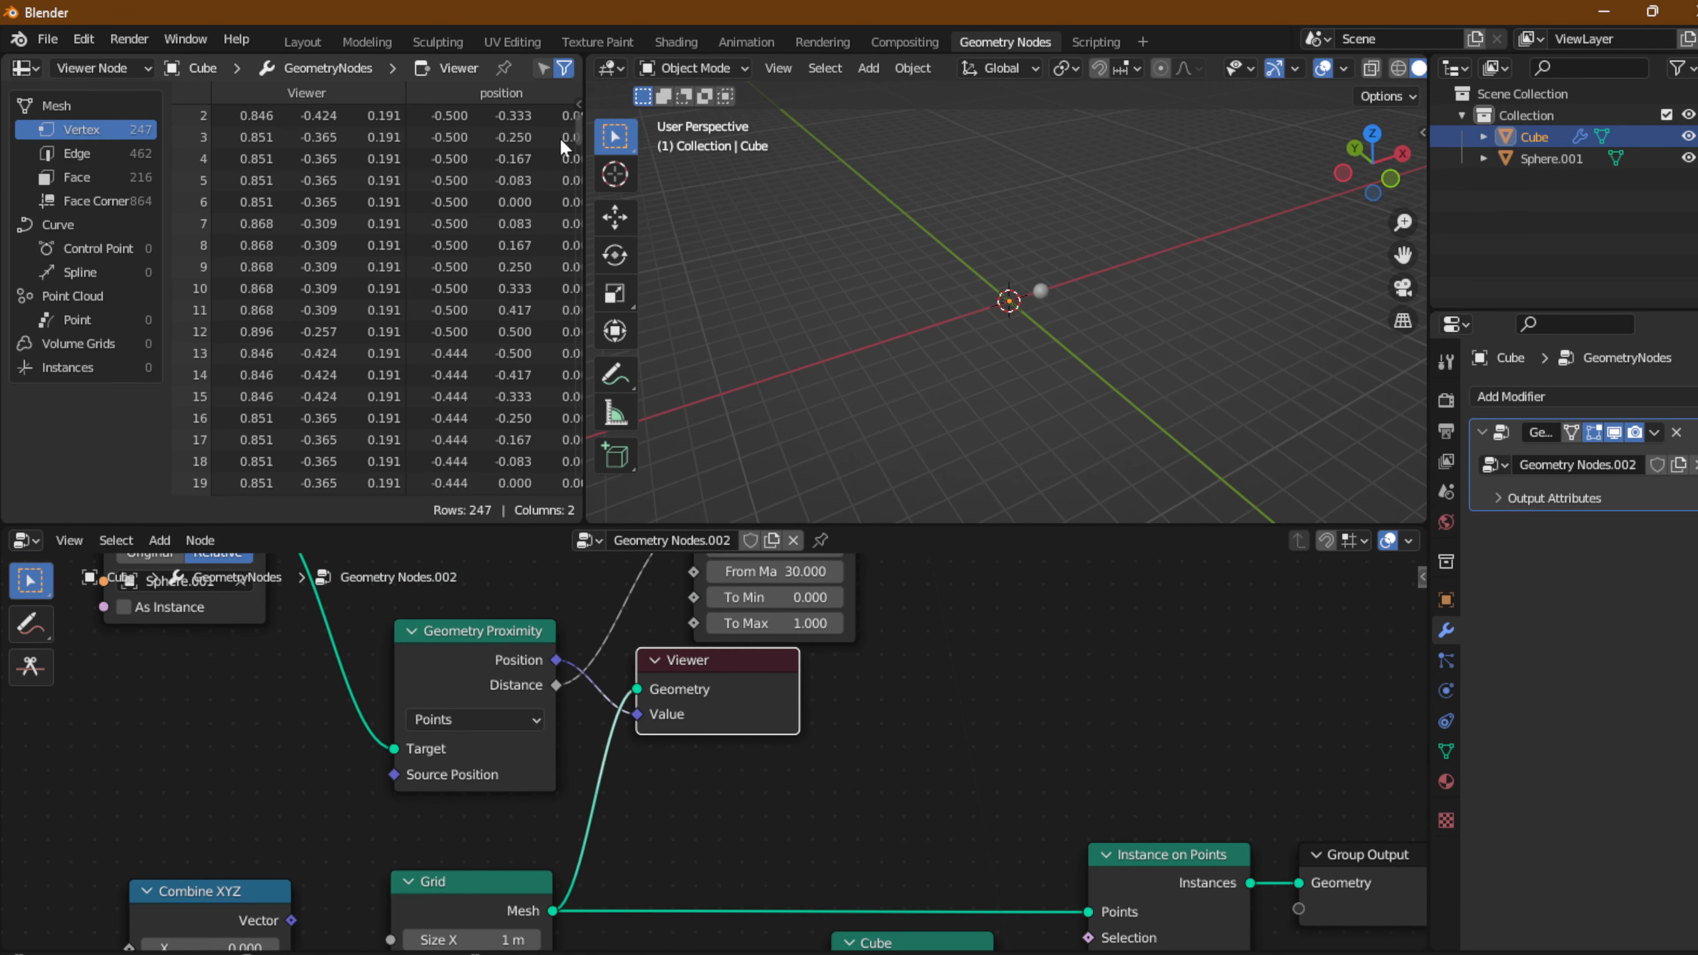
pyautogui.moveTo(582, 127); pyautogui.dragTo(562, 128)
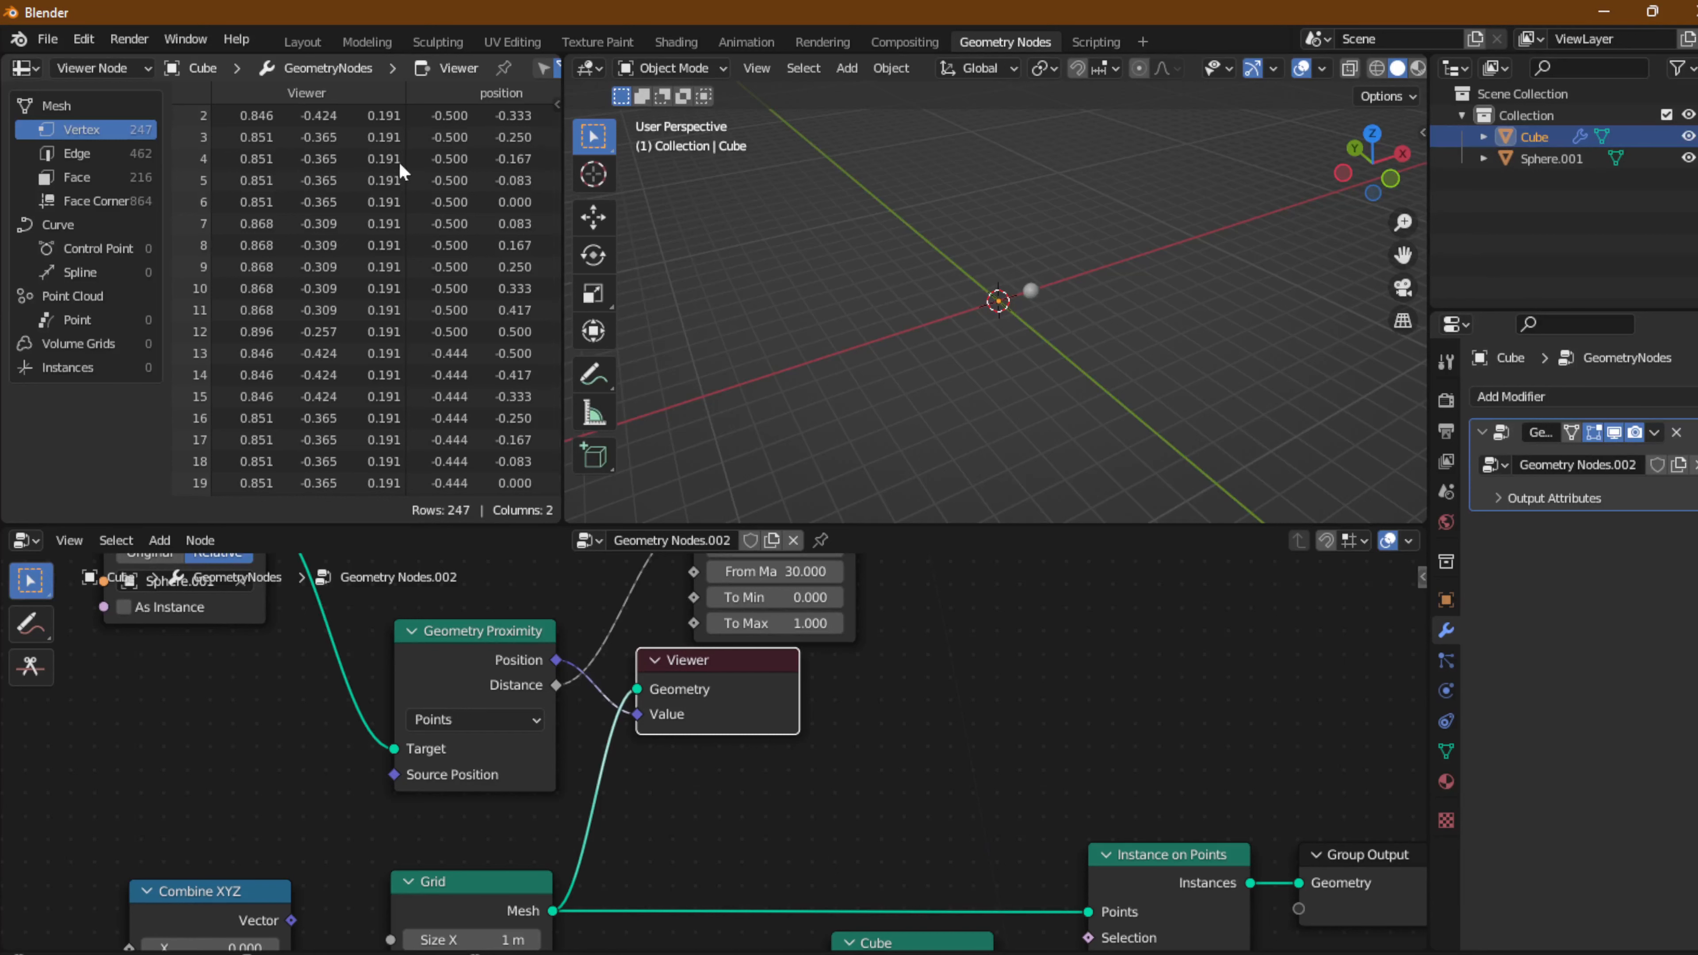
pyautogui.moveTo(953, 654); pyautogui.dragTo(946, 762, button='middle')
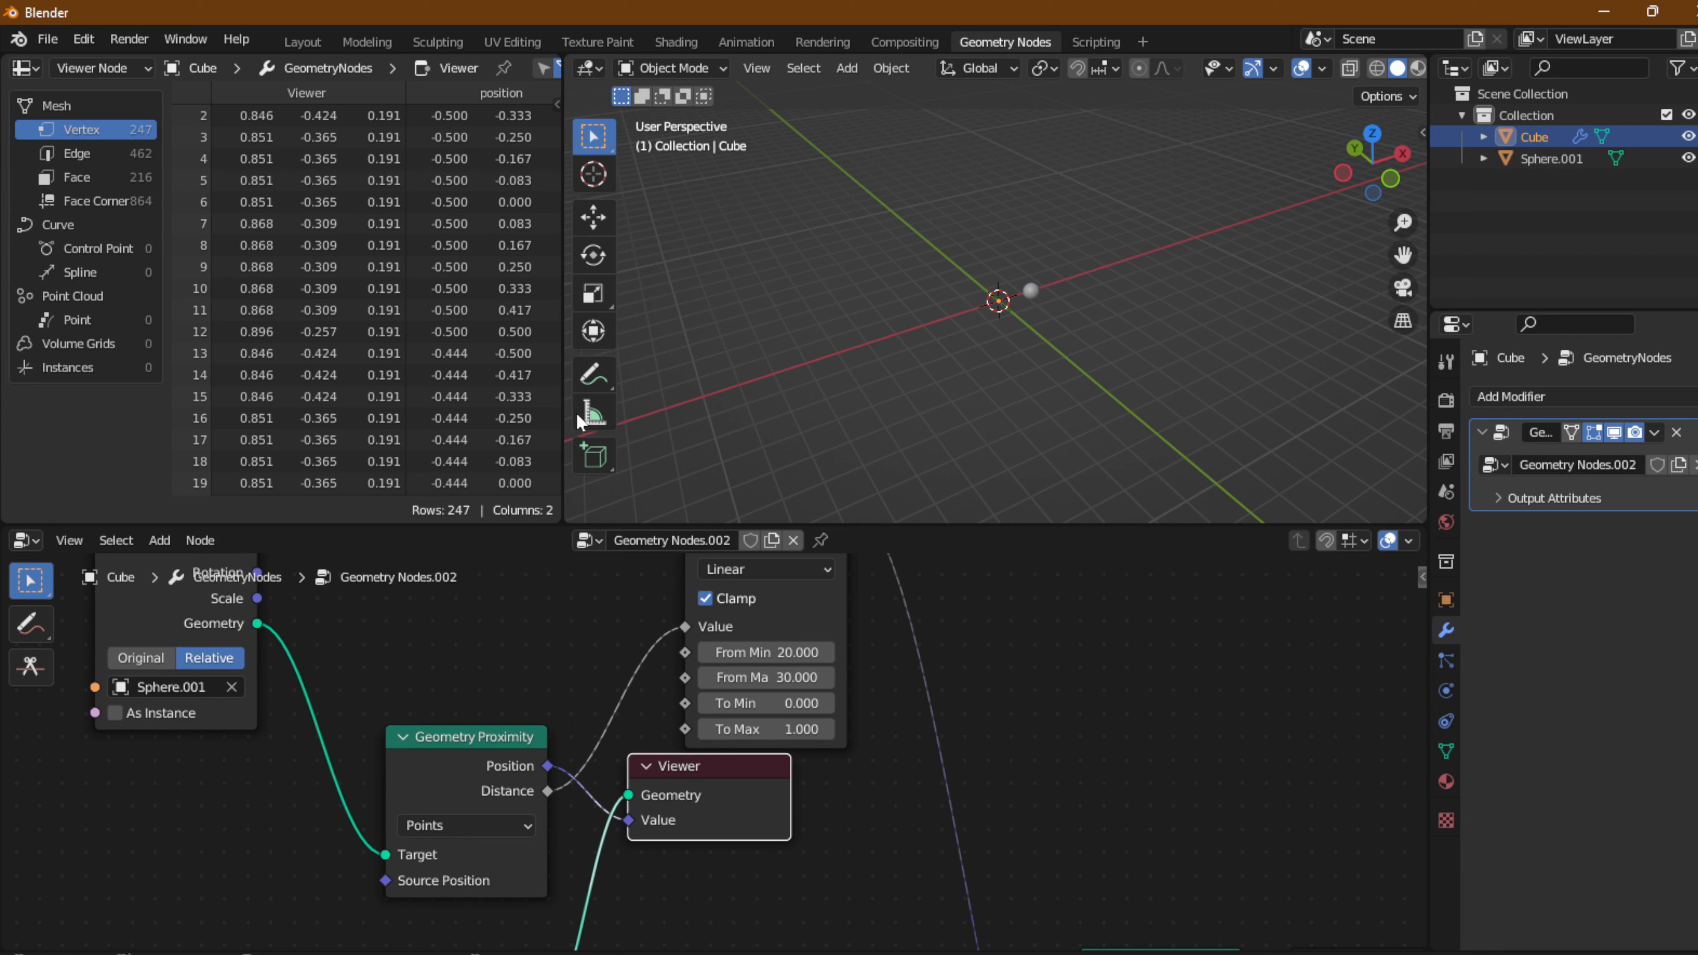
pyautogui.moveTo(556, 130); pyautogui.dragTo(498, 100)
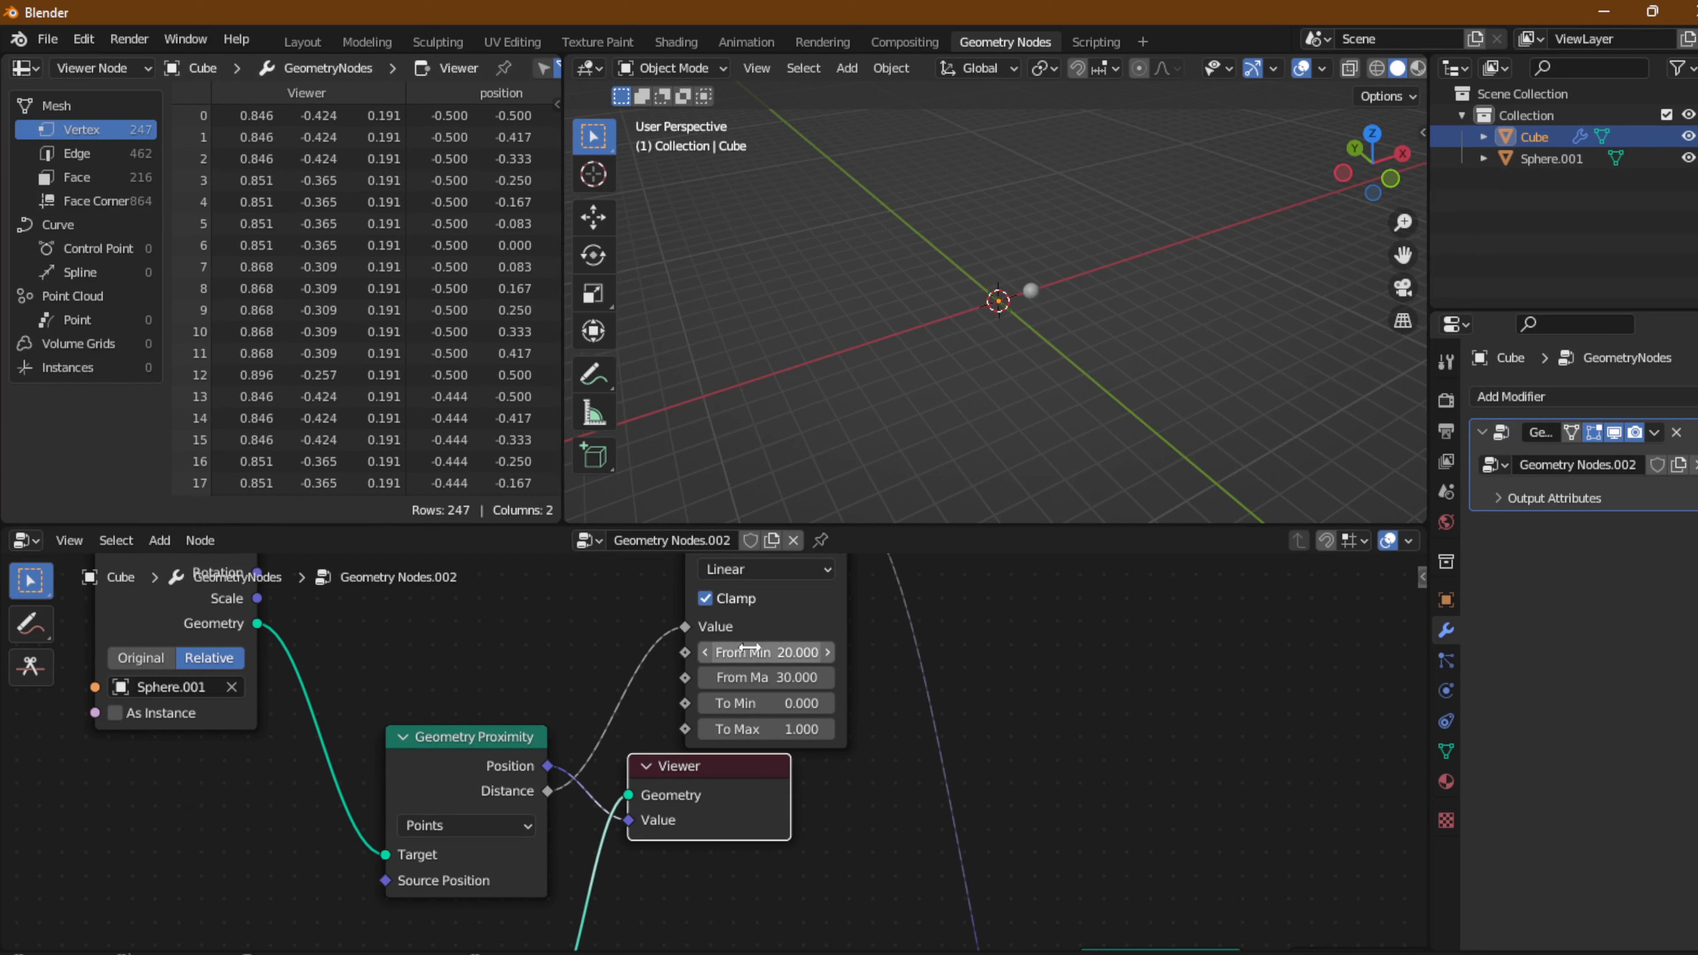
# Set the Map Range node's From Min to 0 and From Max to 1.
pyautogui.click(766, 652)
pyautogui.write('0')
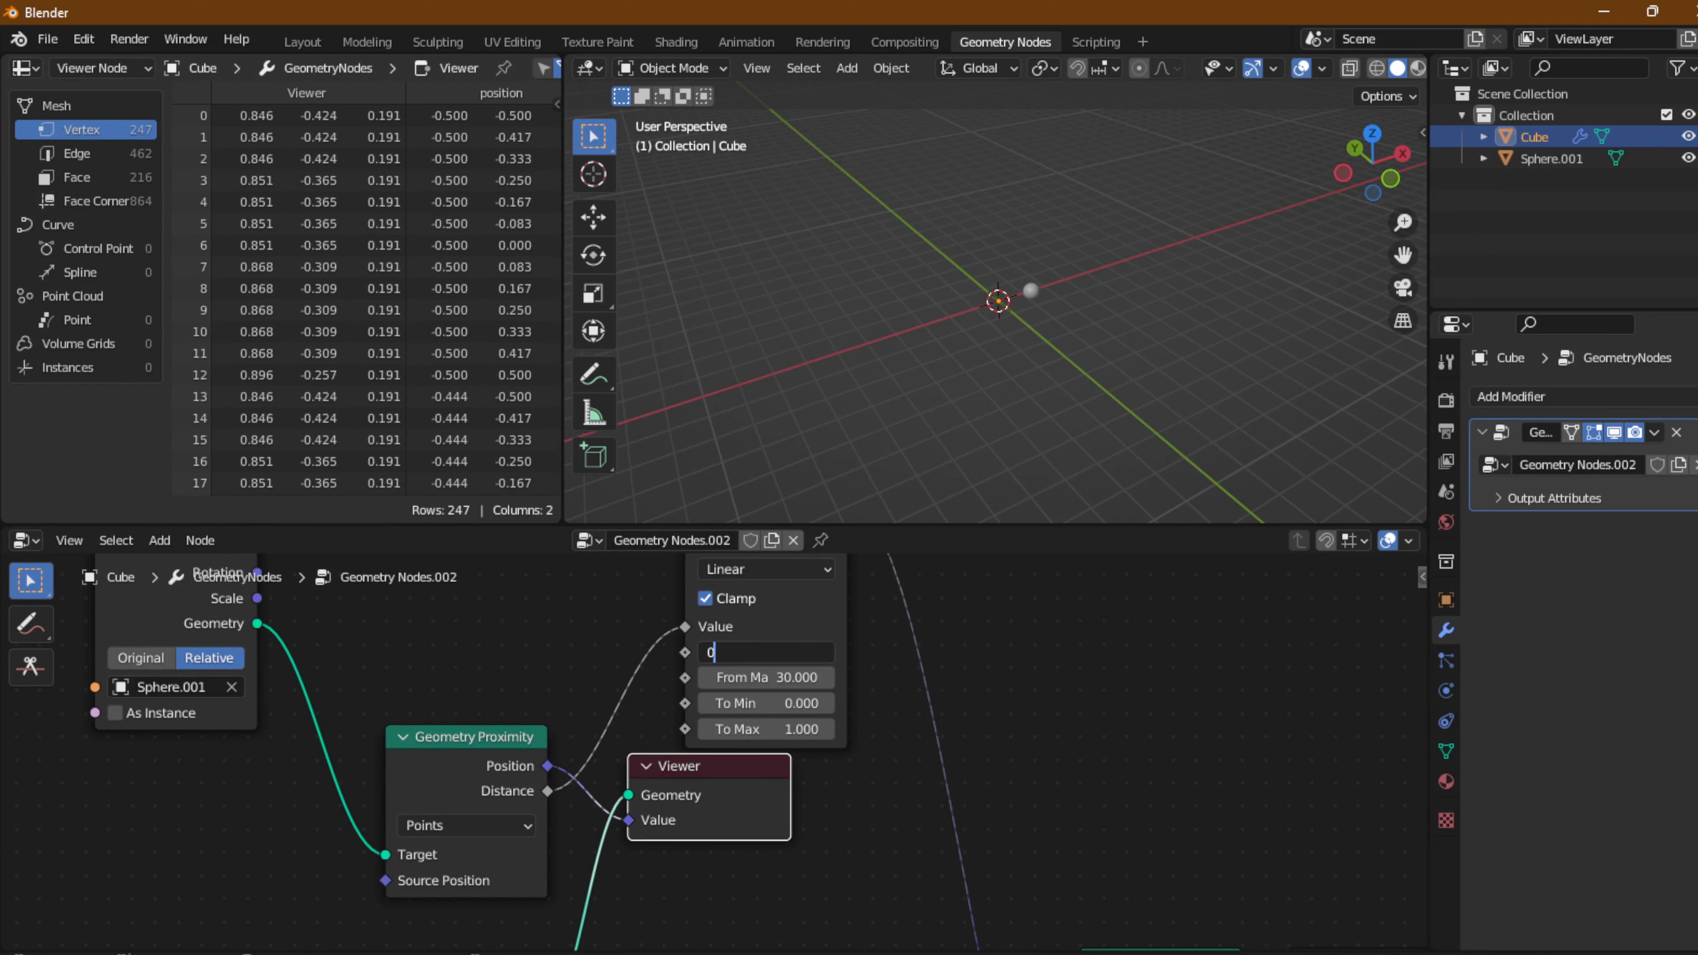
pyautogui.press('Tab')
pyautogui.write('1')
pyautogui.press('Return')
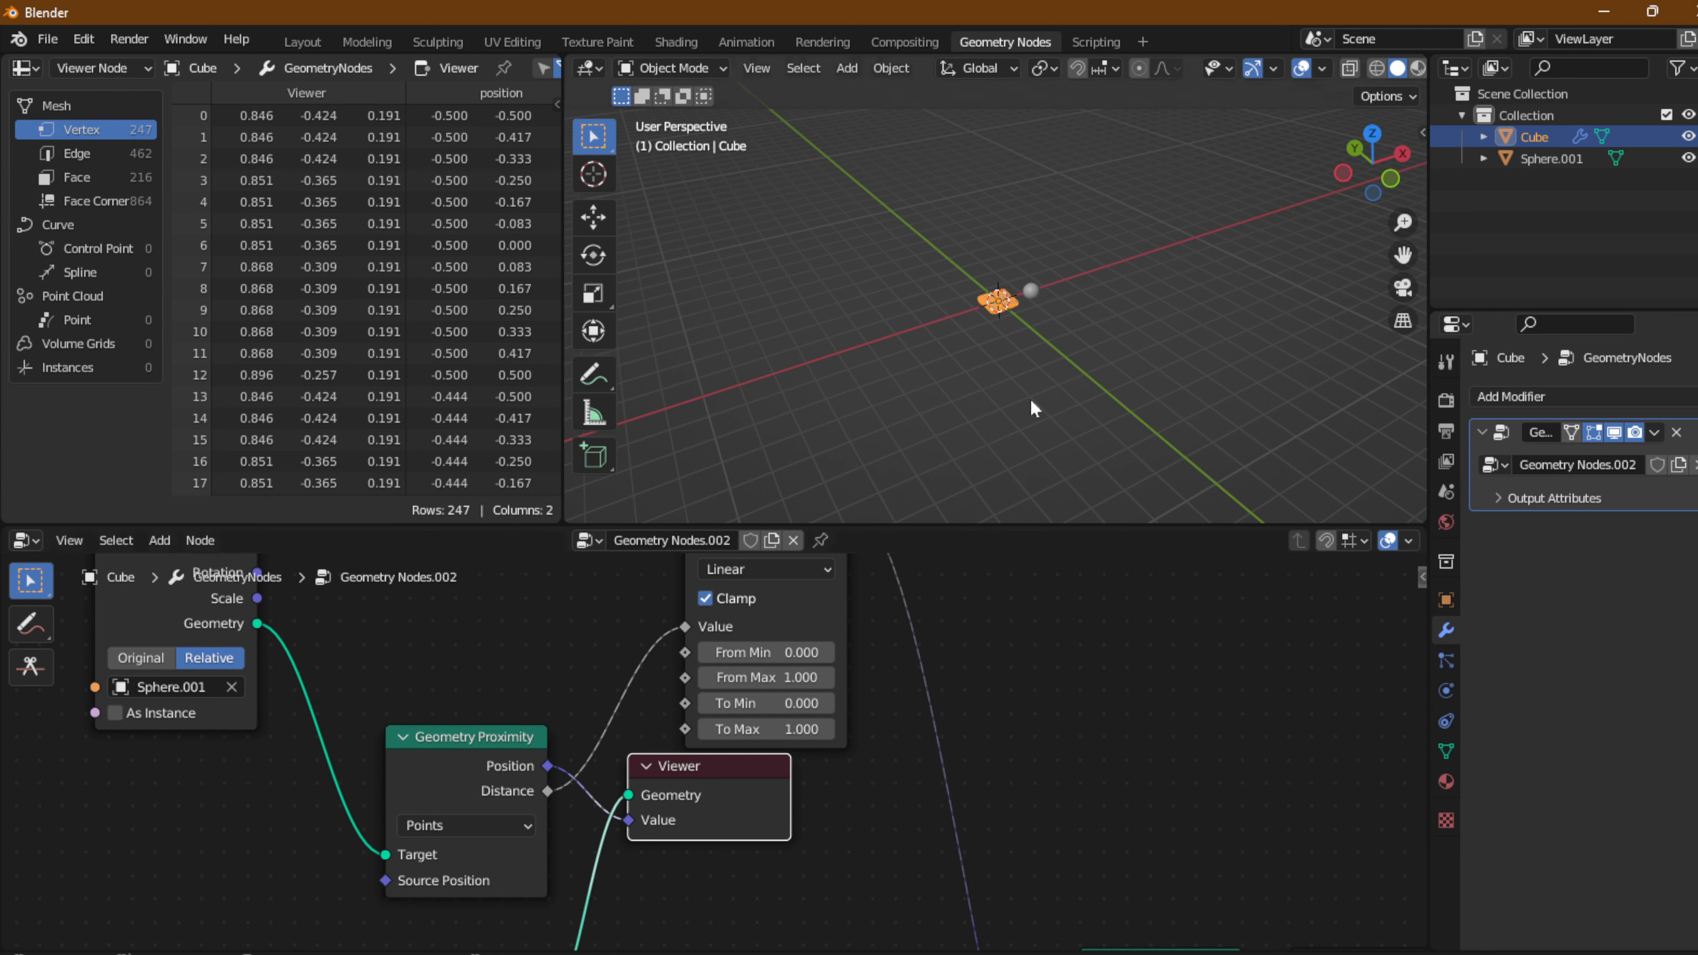
pyautogui.scroll(6, 1035, 409)
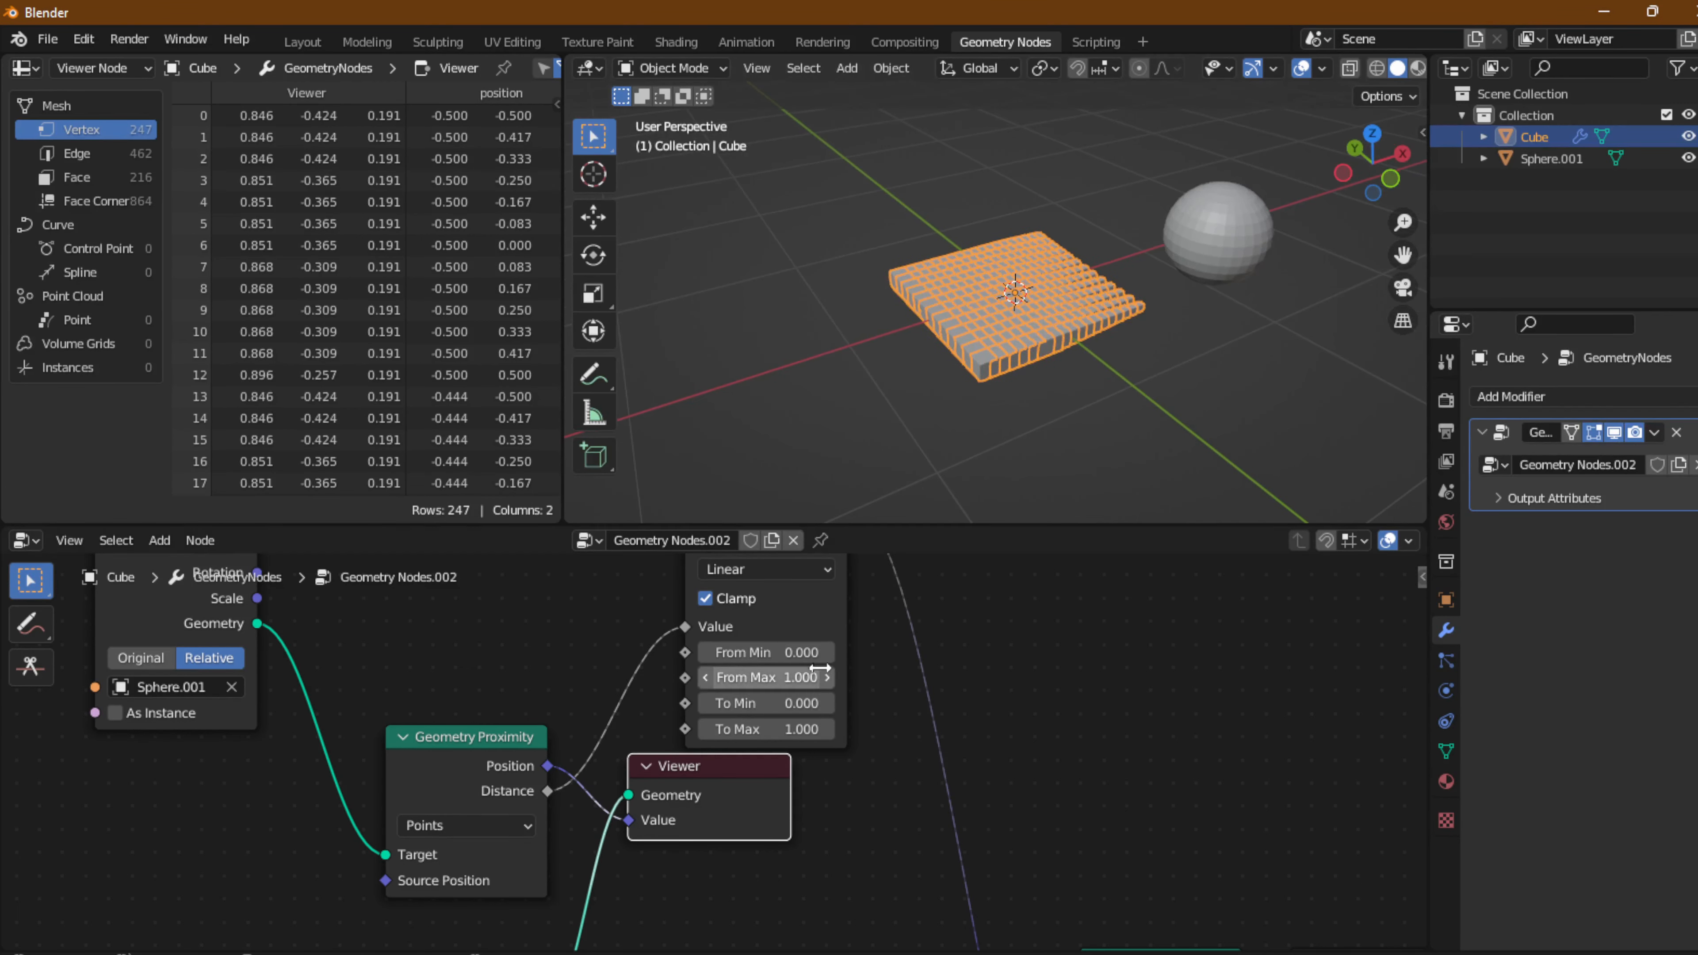
pyautogui.scroll(-6, 908, 450)
pyautogui.scroll(-2, 1040, 354)
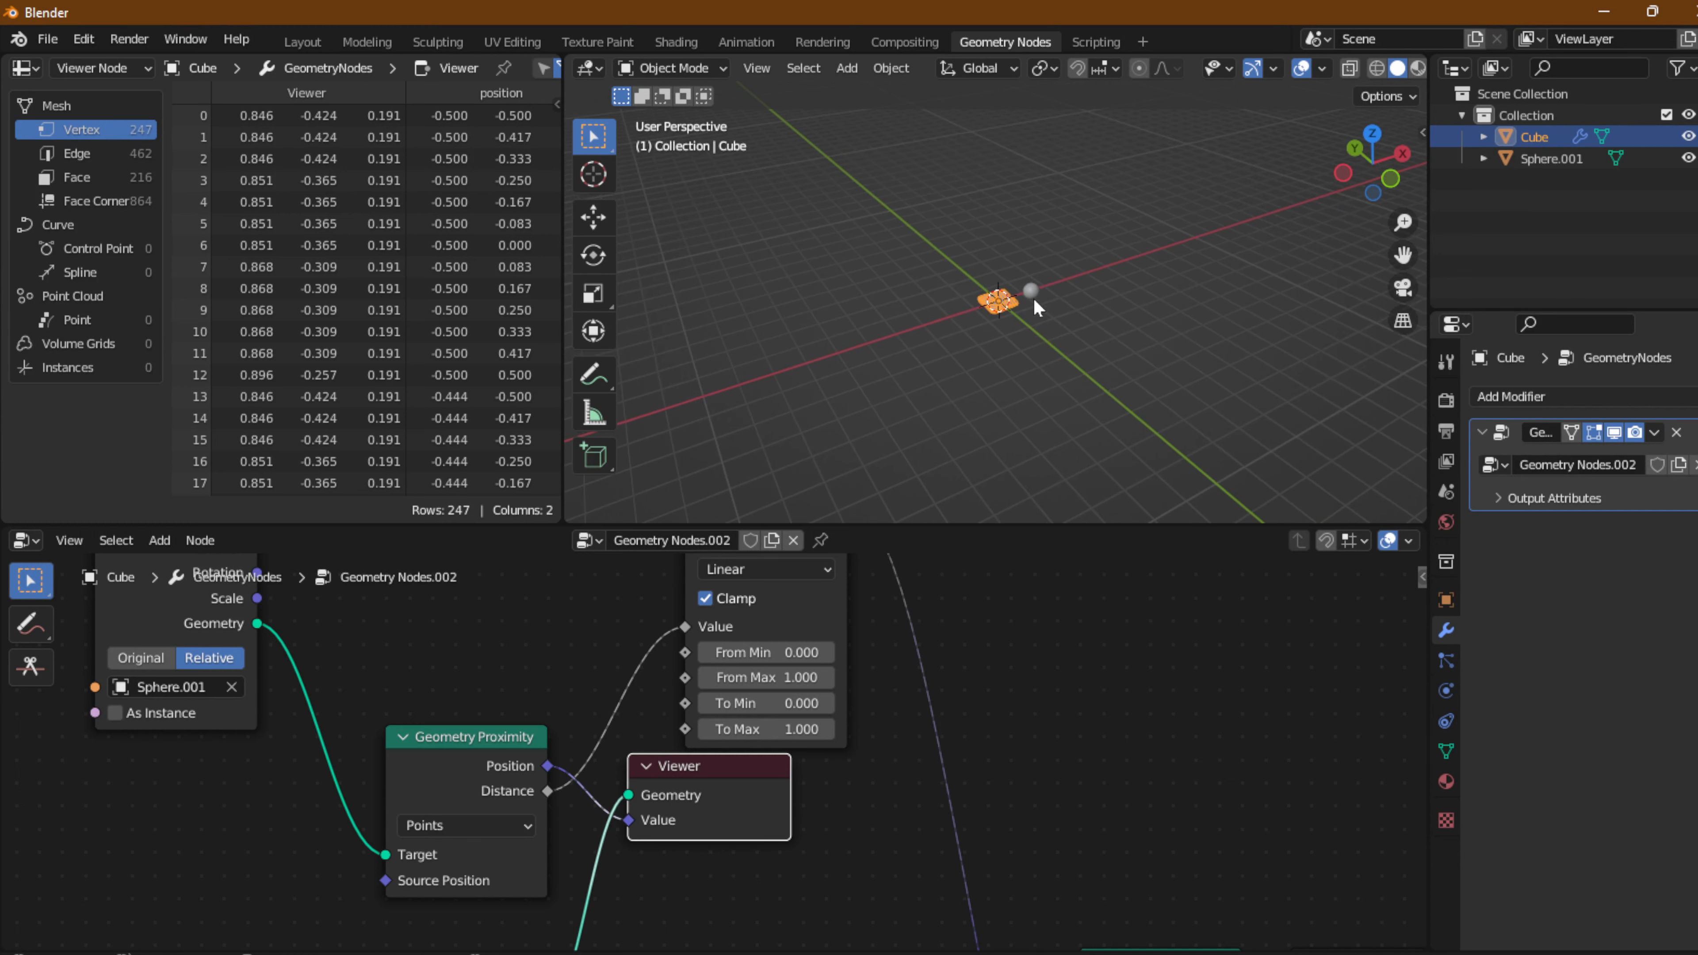
# Move the sphere to the opposite side of the cube grid and reselect the grid to check its Viewer data.
pyautogui.click(1034, 303)
pyautogui.press('g')
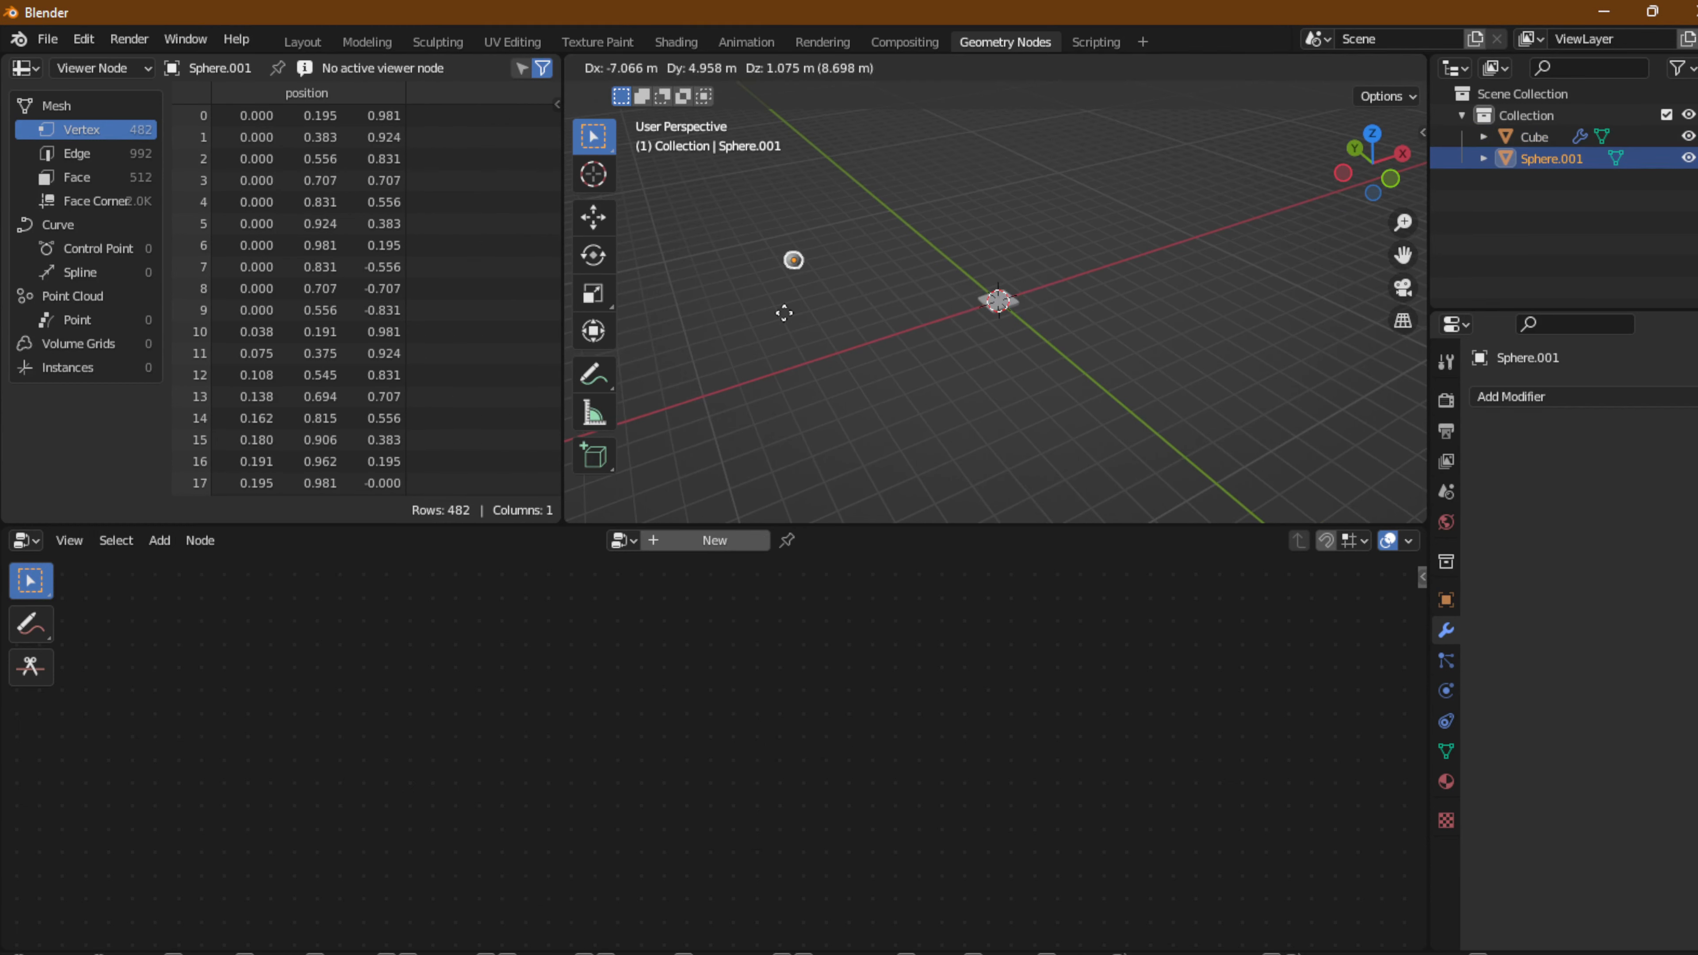
pyautogui.click(880, 267)
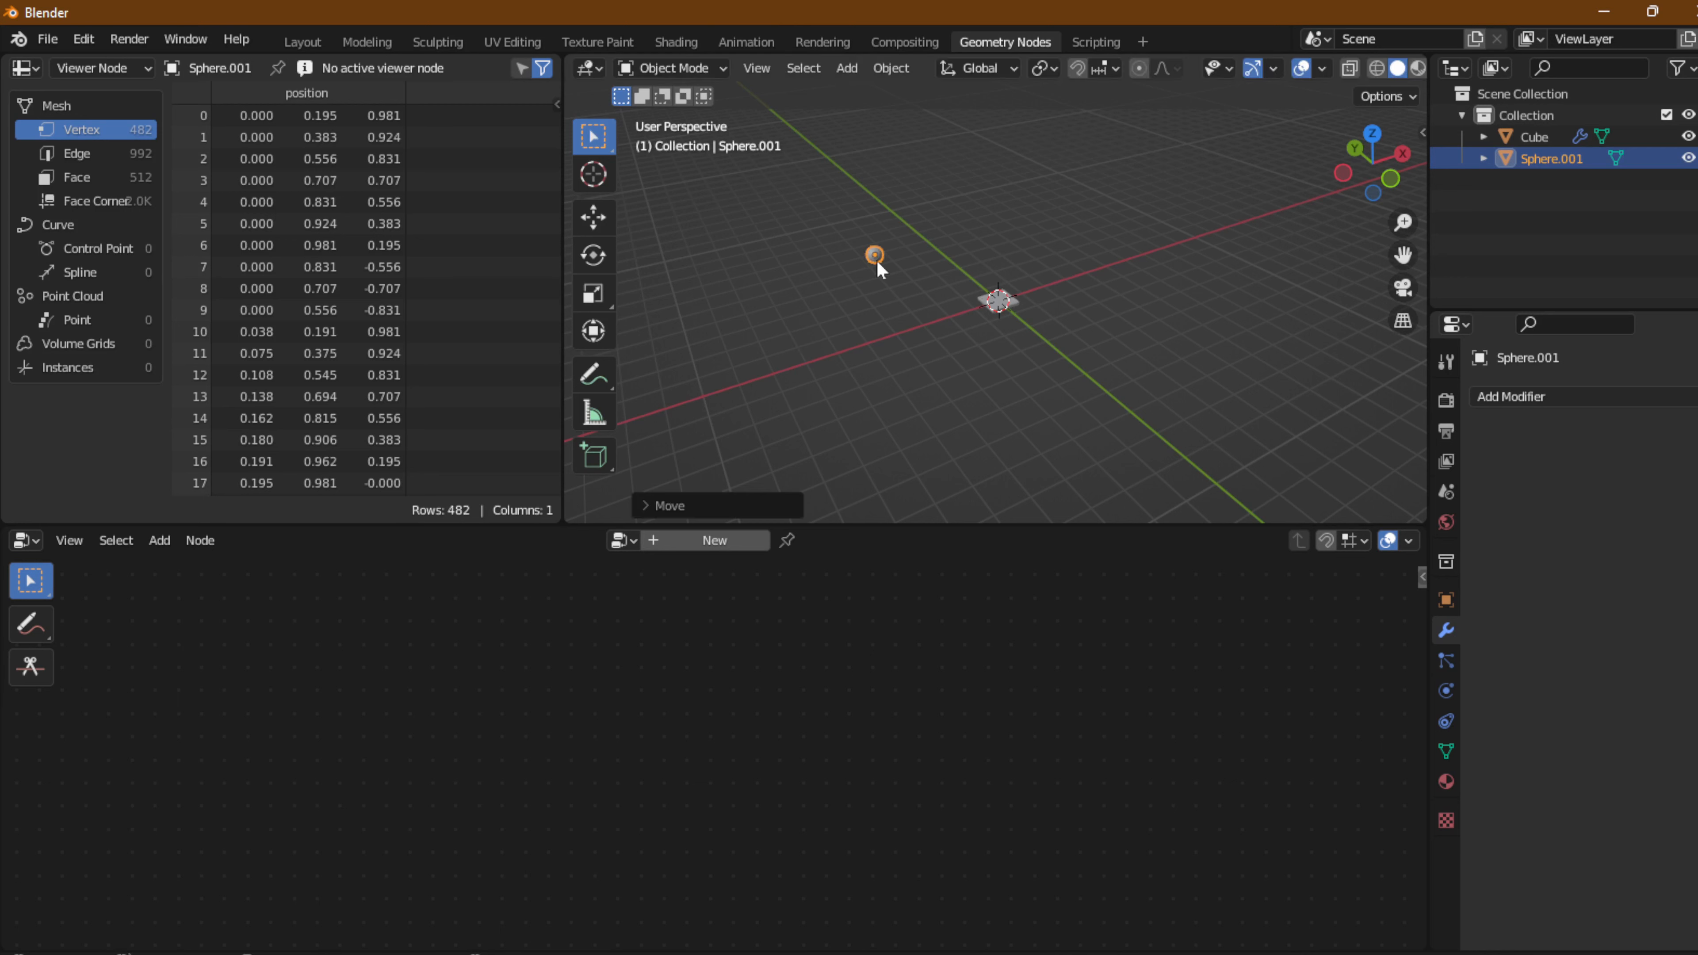
pyautogui.click(988, 302)
pyautogui.click(707, 796)
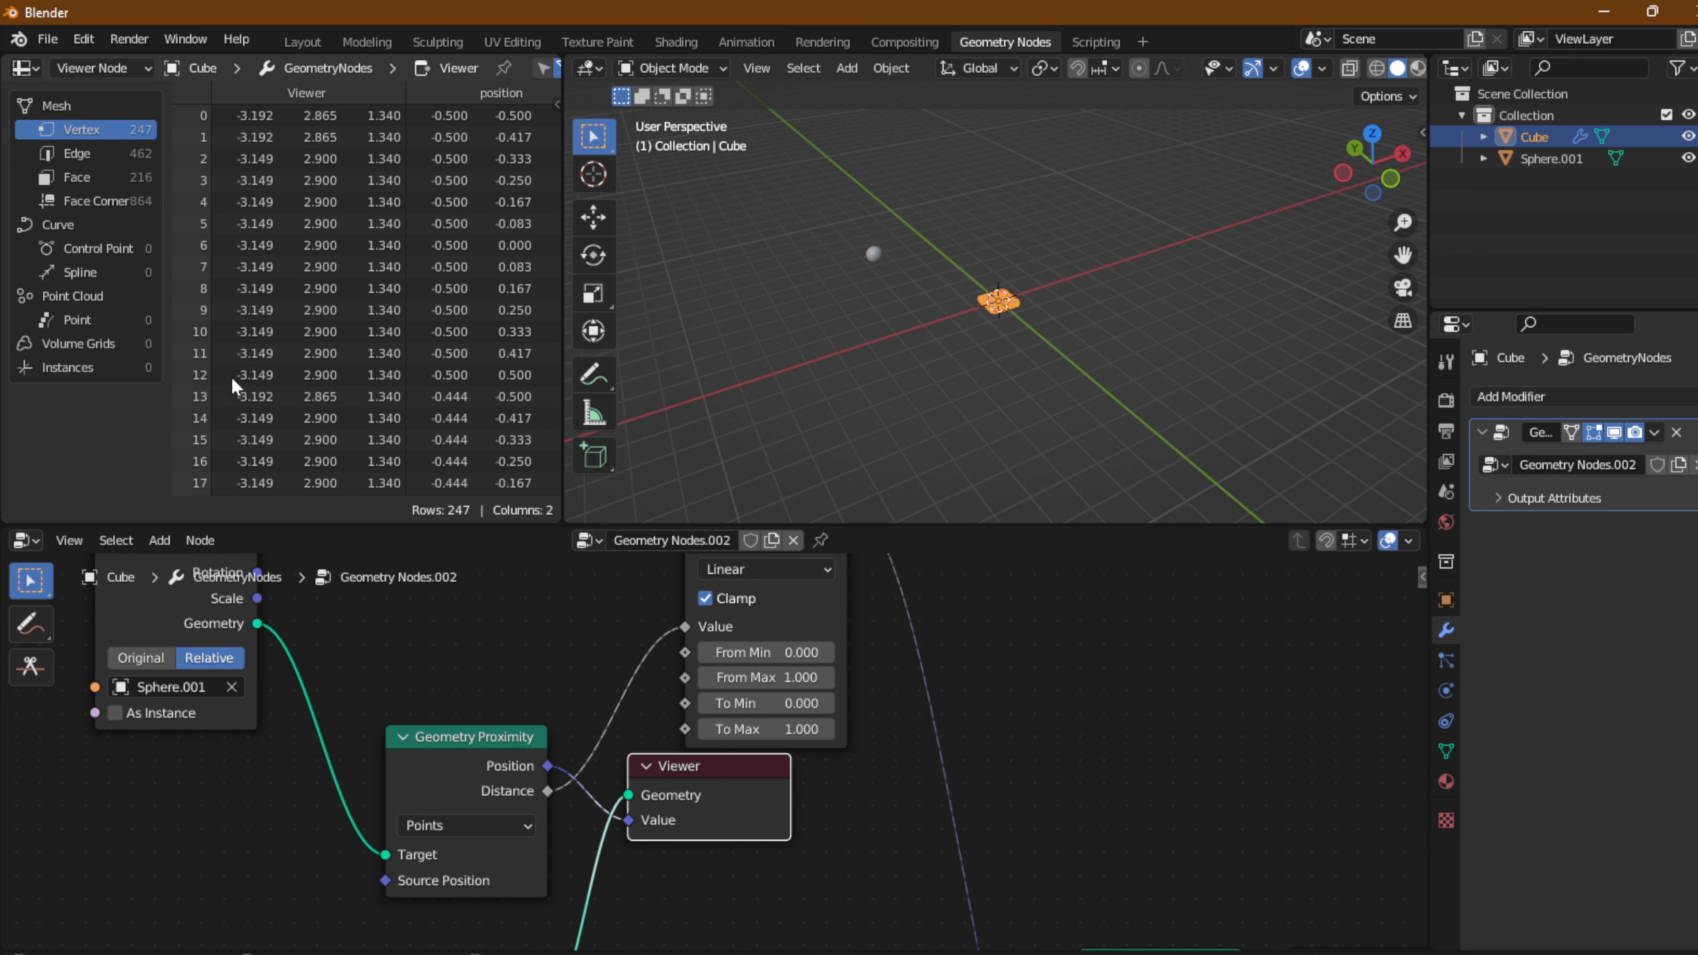
# Raise the Map Range node's To Max to 11.1.
pyautogui.scroll(8, 1107, 352)
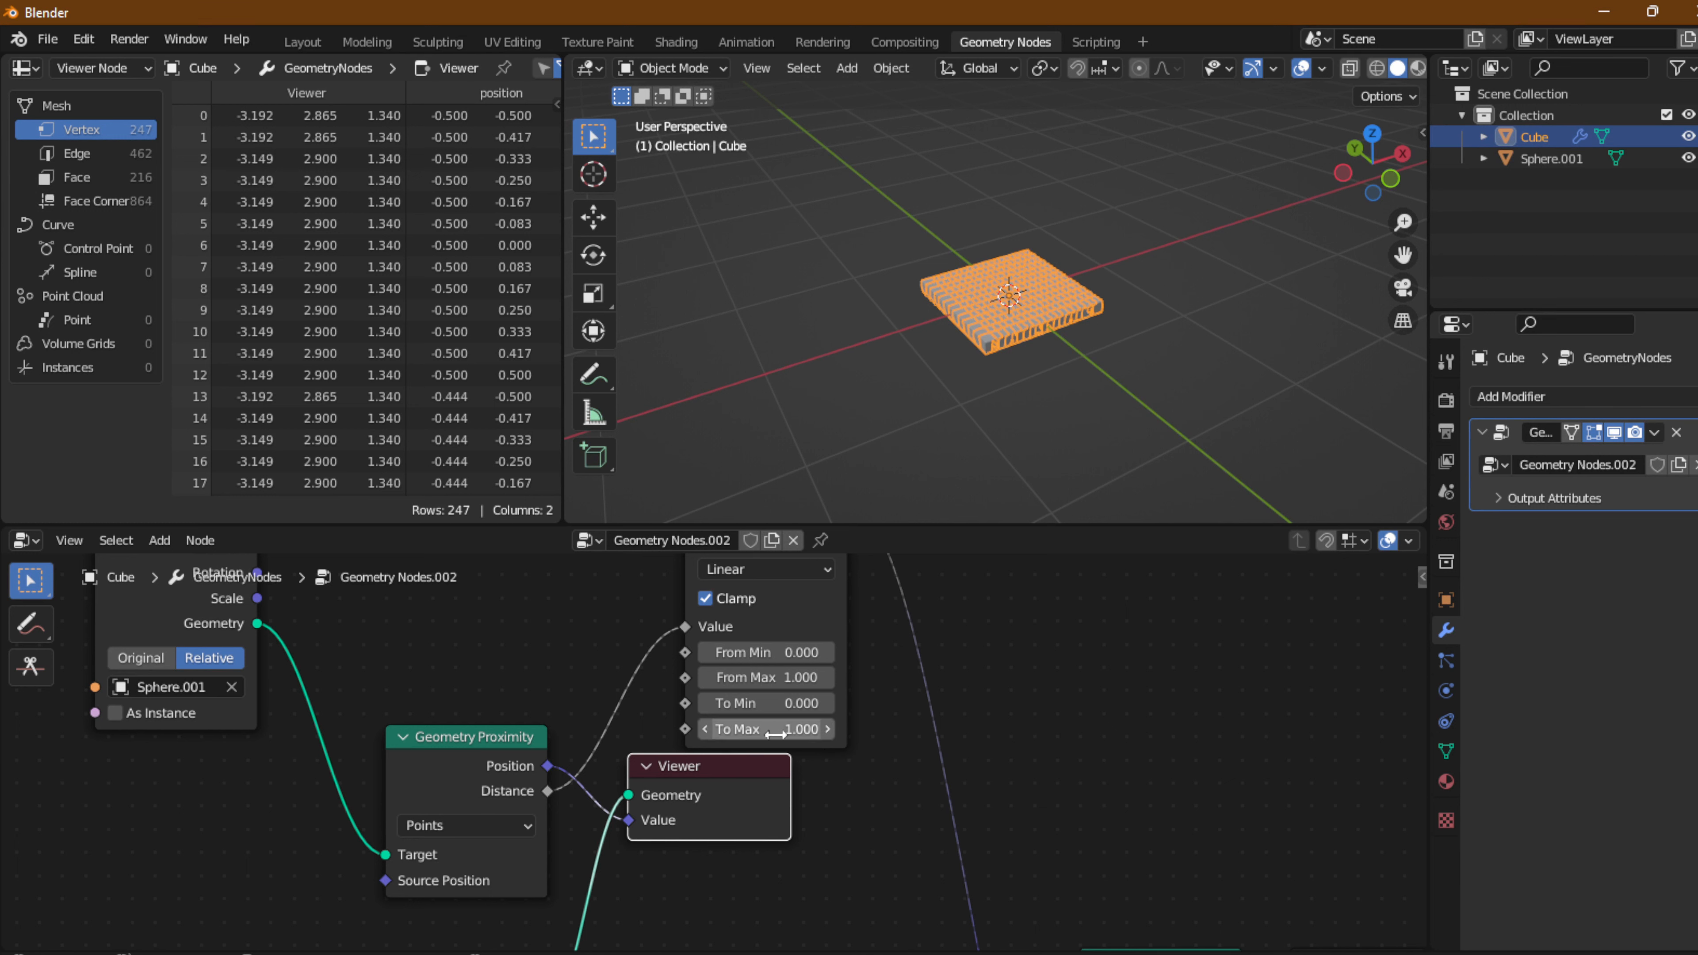
pyautogui.moveTo(769, 729); pyautogui.dragTo(910, 729)
pyautogui.moveTo(868, 400); pyautogui.dragTo(862, 347, button='middle')
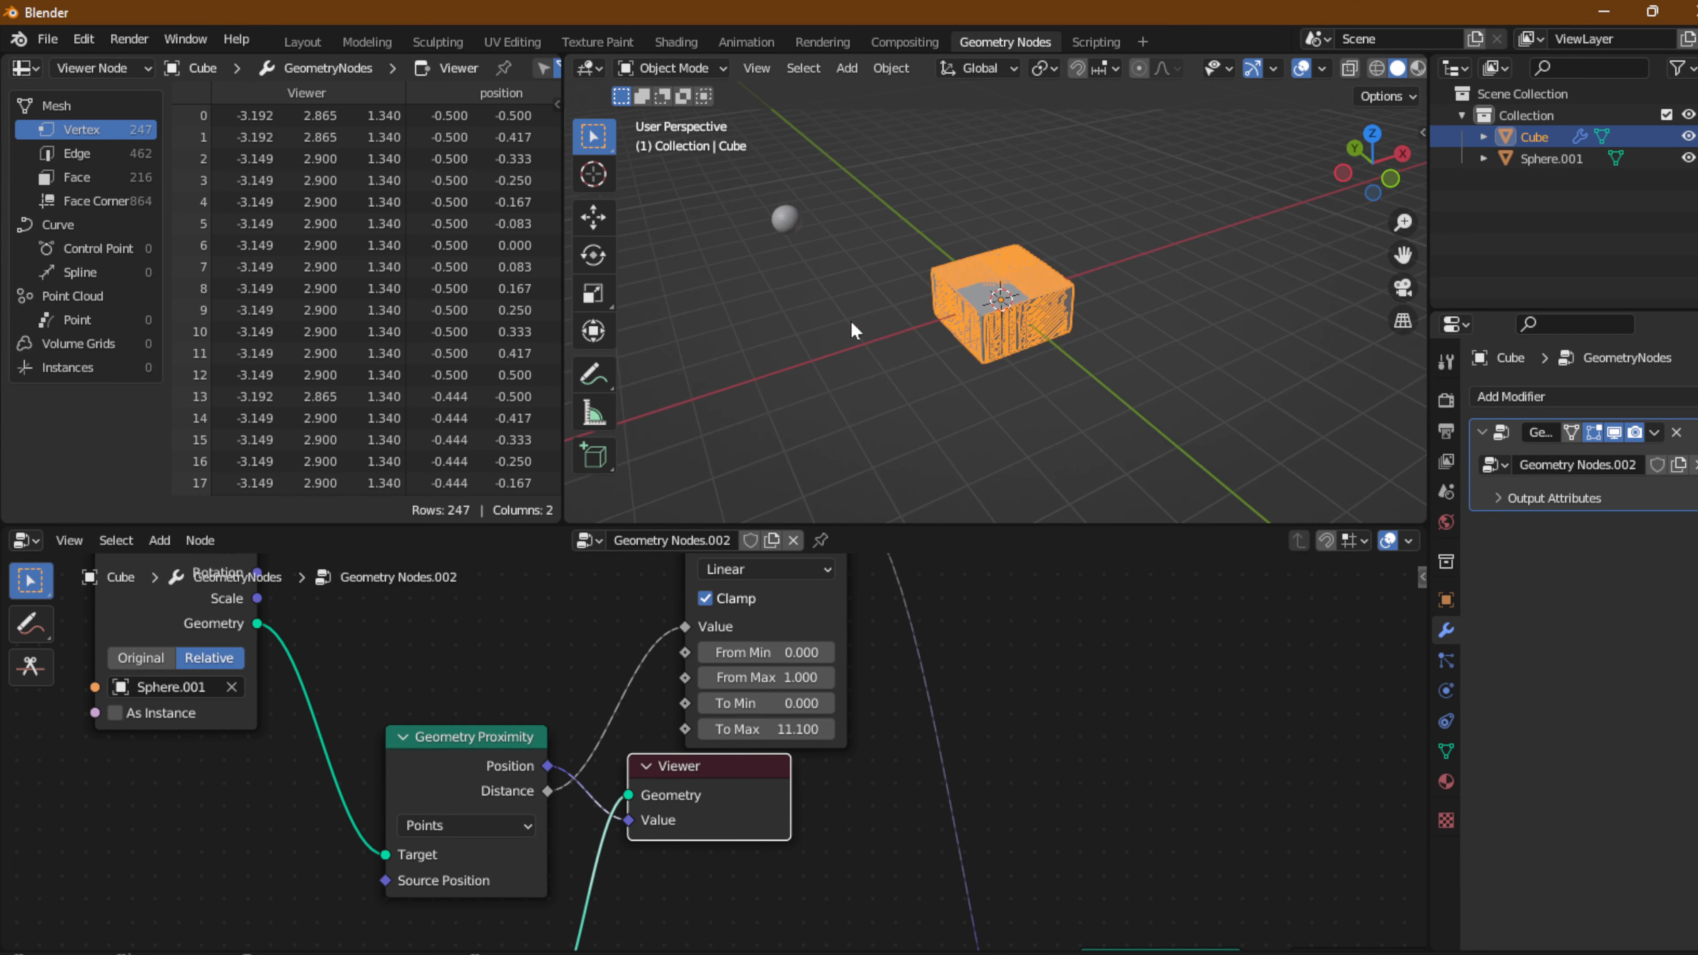
# Move the sphere closer to the enlarged cubes and reselect the cube grid object.
pyautogui.click(788, 221)
pyautogui.press('g')
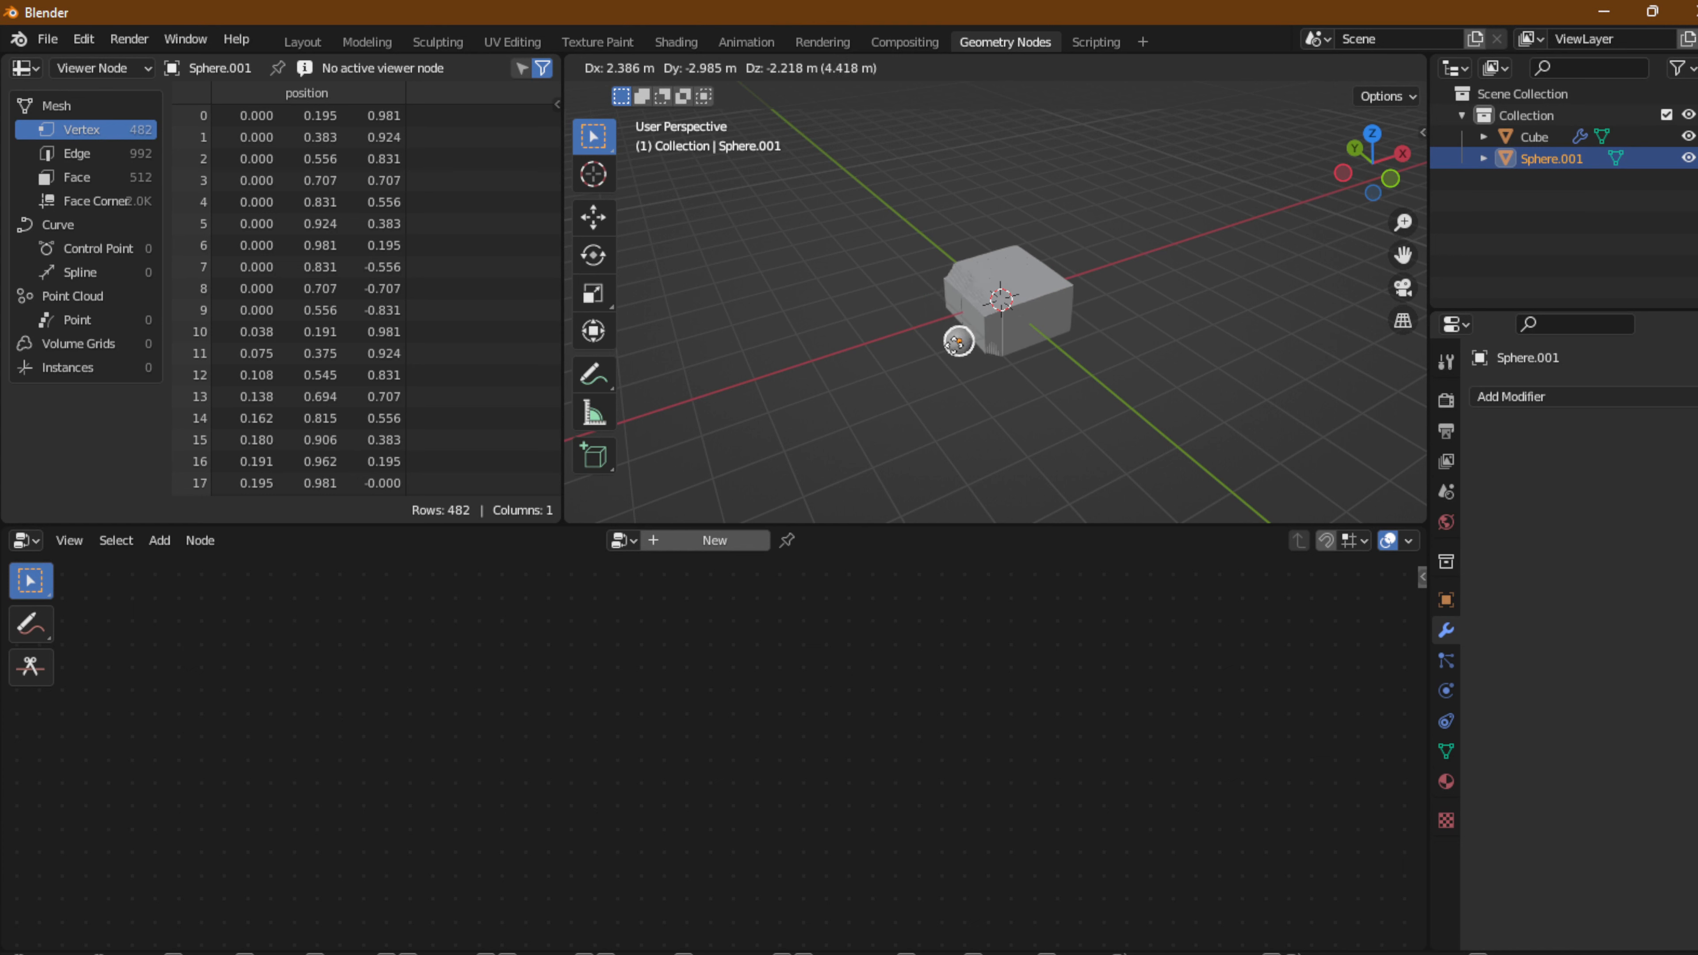
pyautogui.click(861, 313)
pyautogui.click(989, 308)
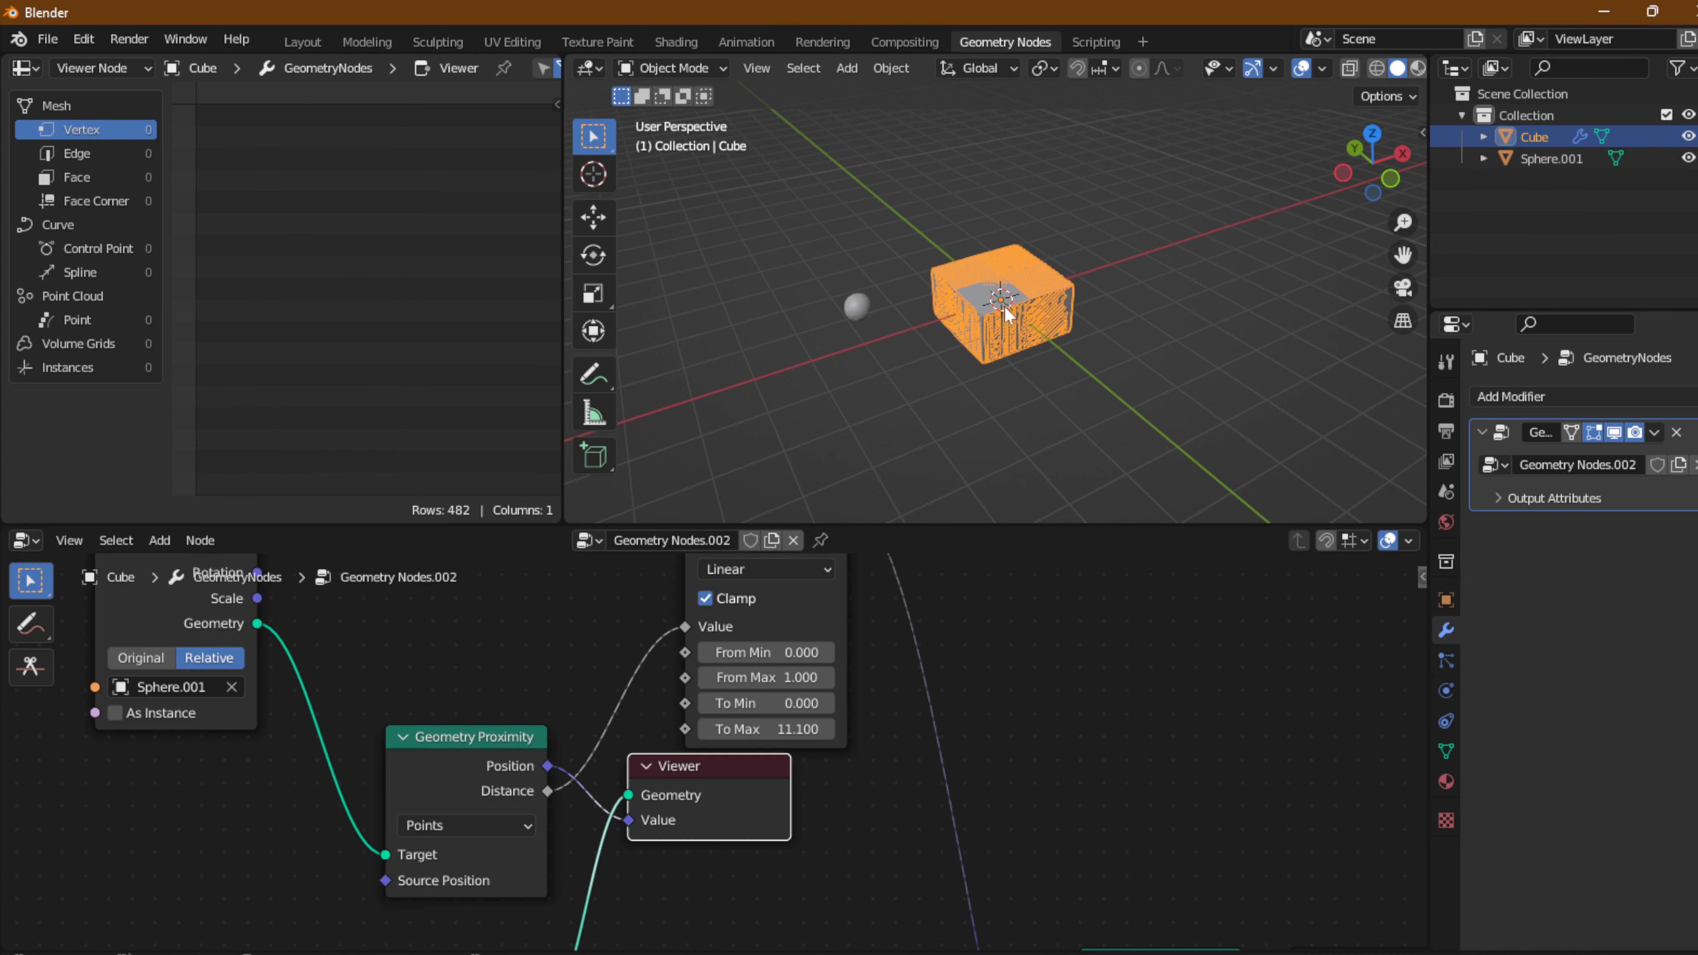
# Set the Map Range node's To Max to 1.
pyautogui.click(769, 729)
pyautogui.press('Return')
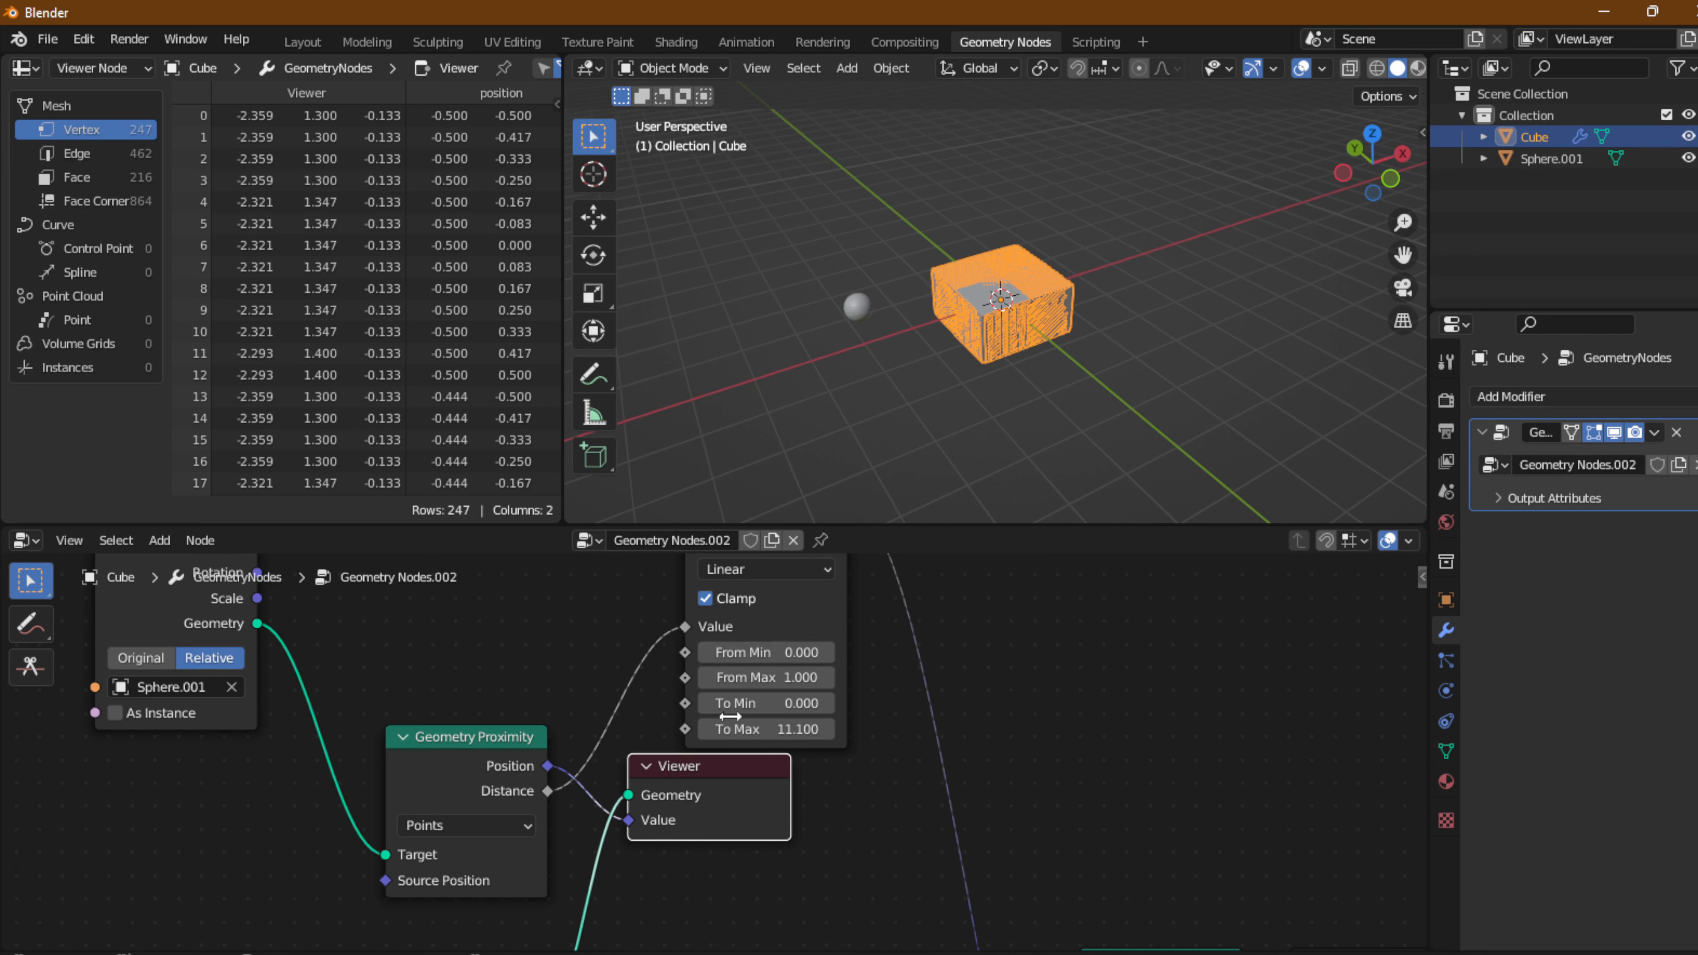
pyautogui.click(776, 729)
pyautogui.write('1')
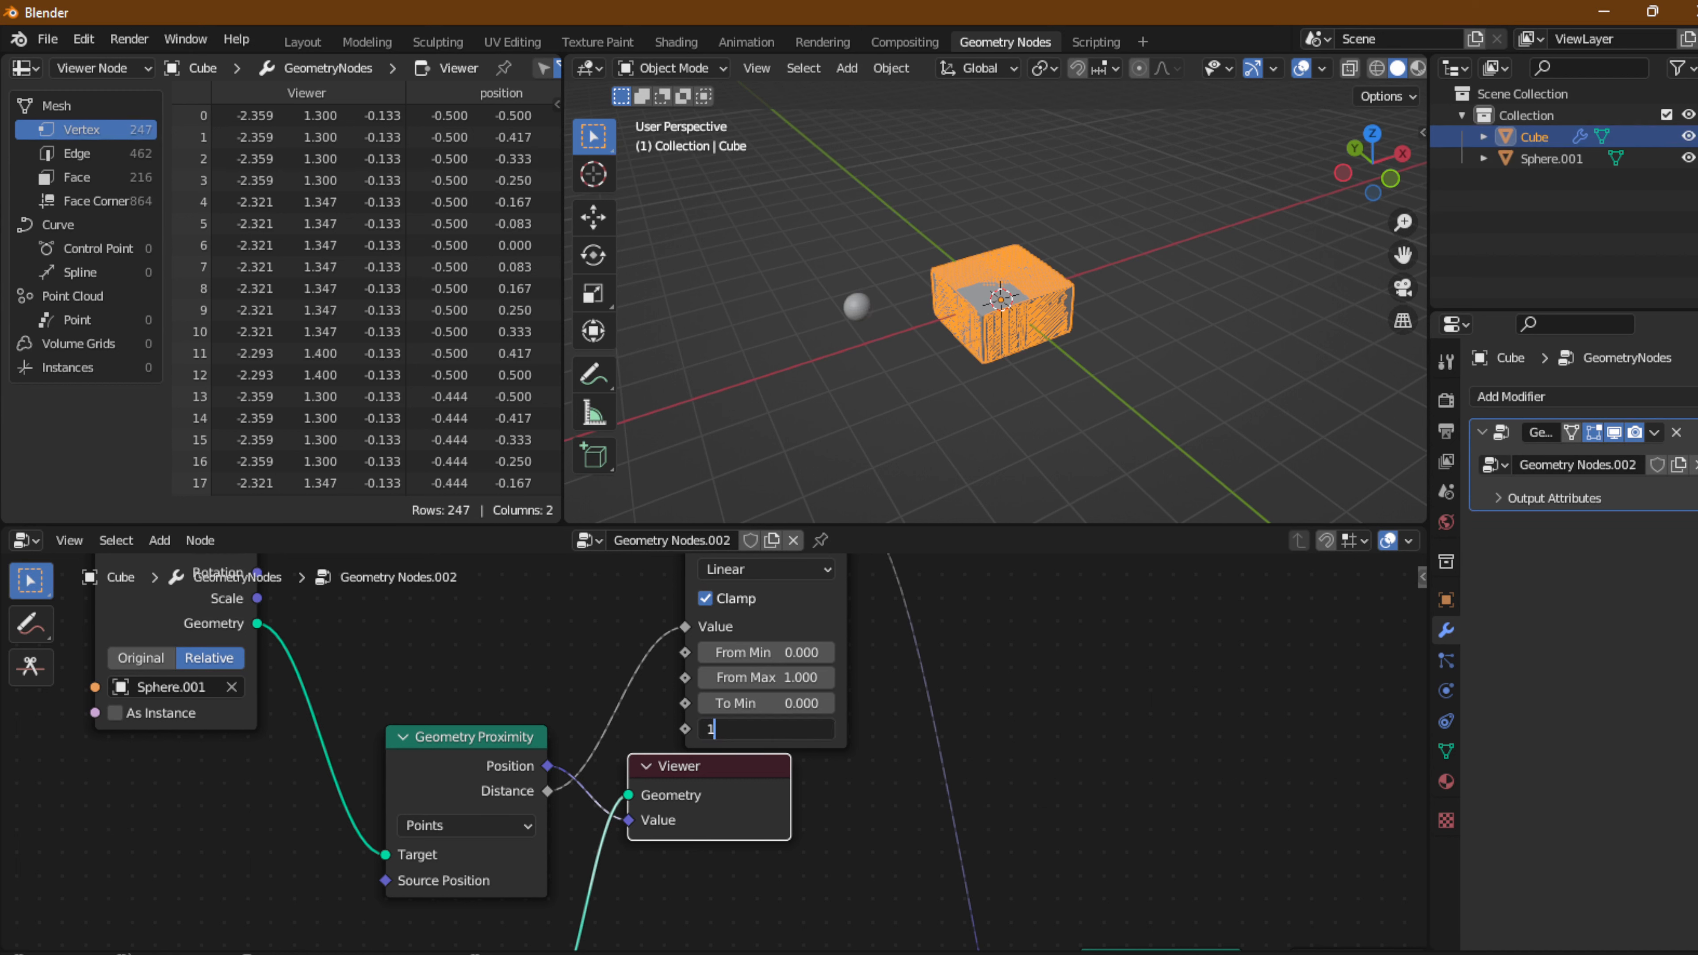
pyautogui.press('Return')
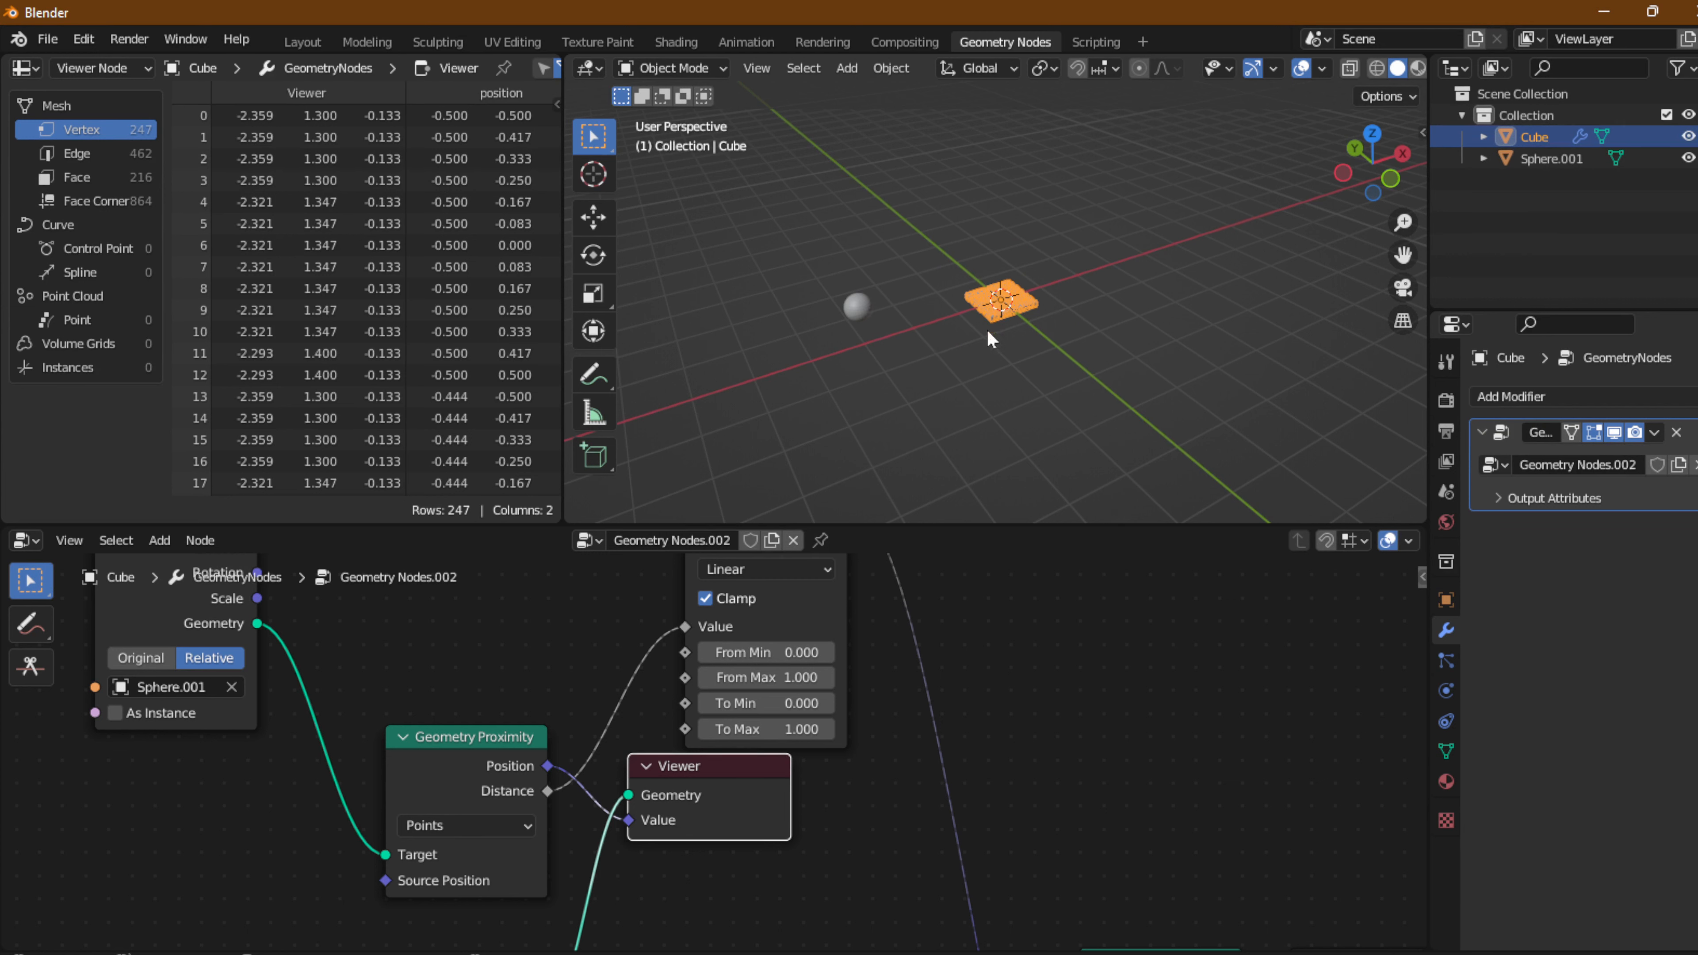
# Scale the cube grid up until it reaches around the sphere, and move the sphere to the grid's near corner edge.
pyautogui.press('s')
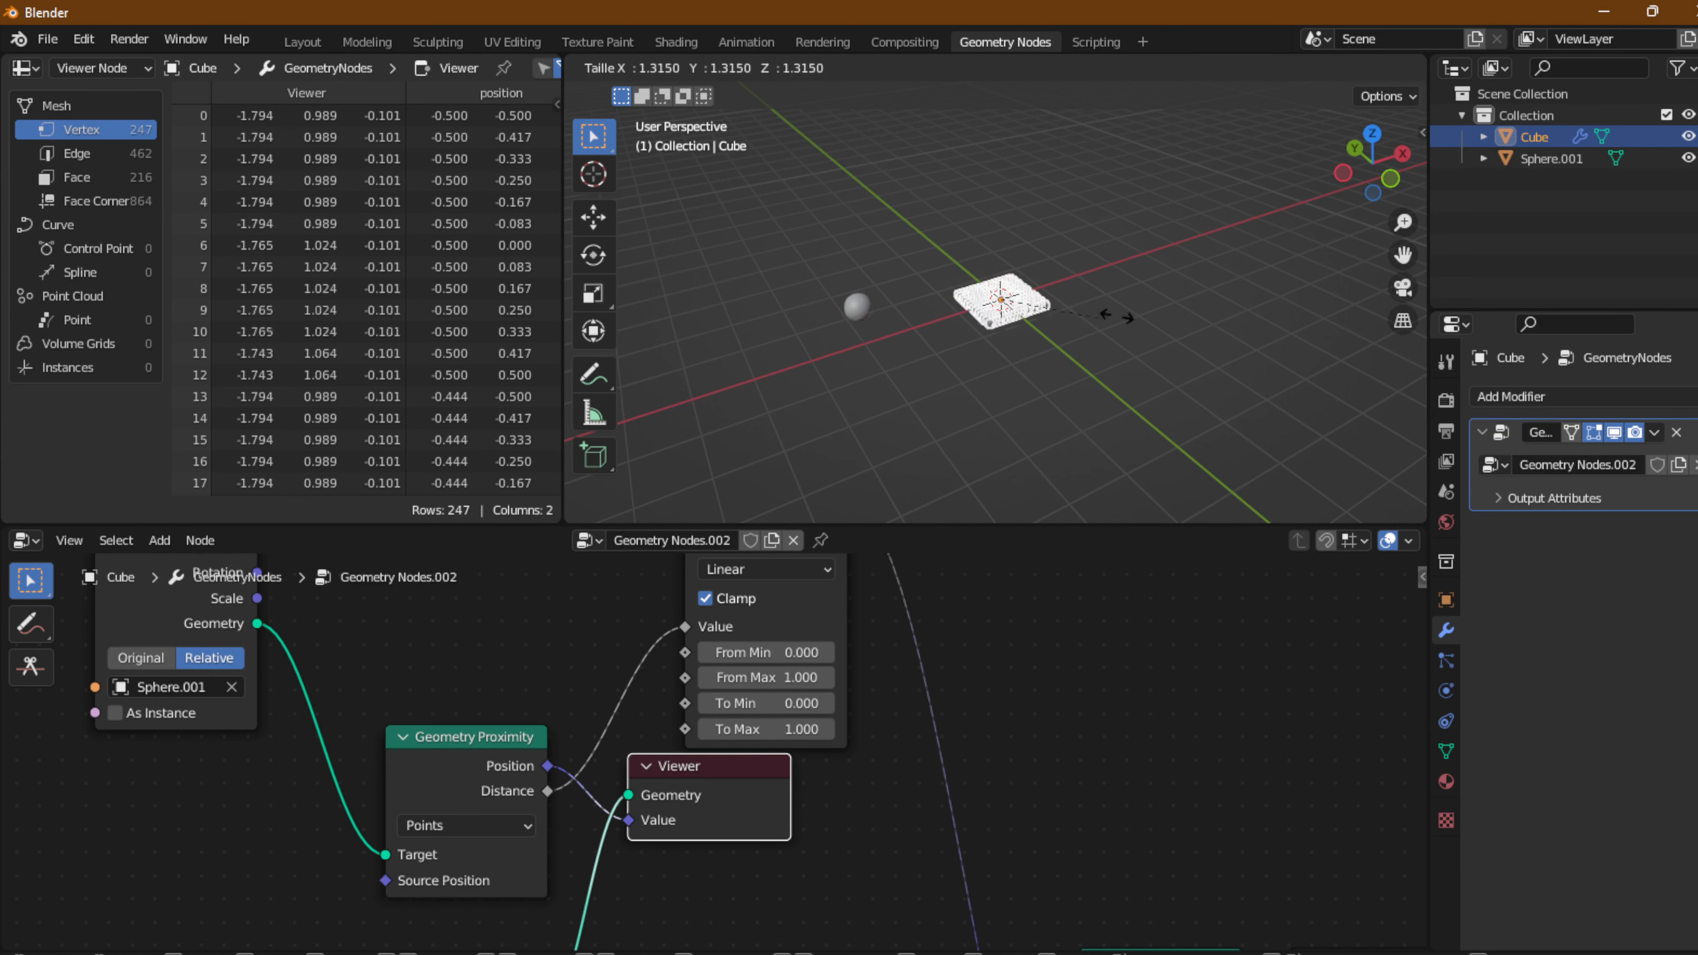
pyautogui.click(660, 289)
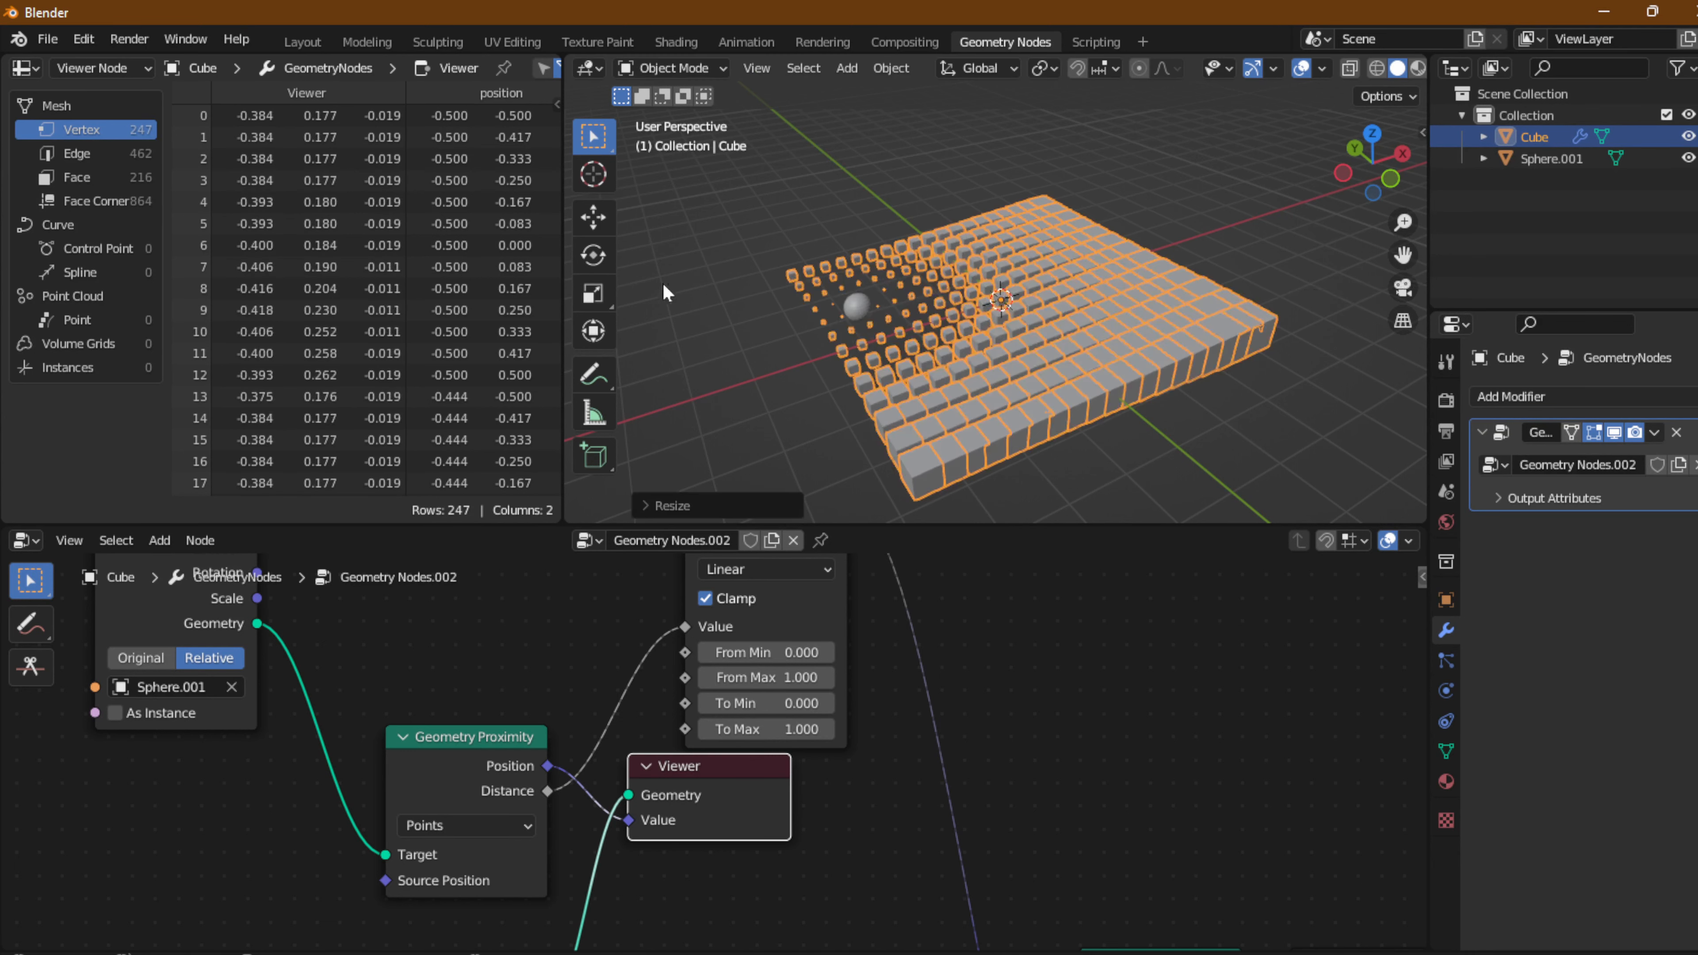
pyautogui.click(849, 312)
pyautogui.press('g')
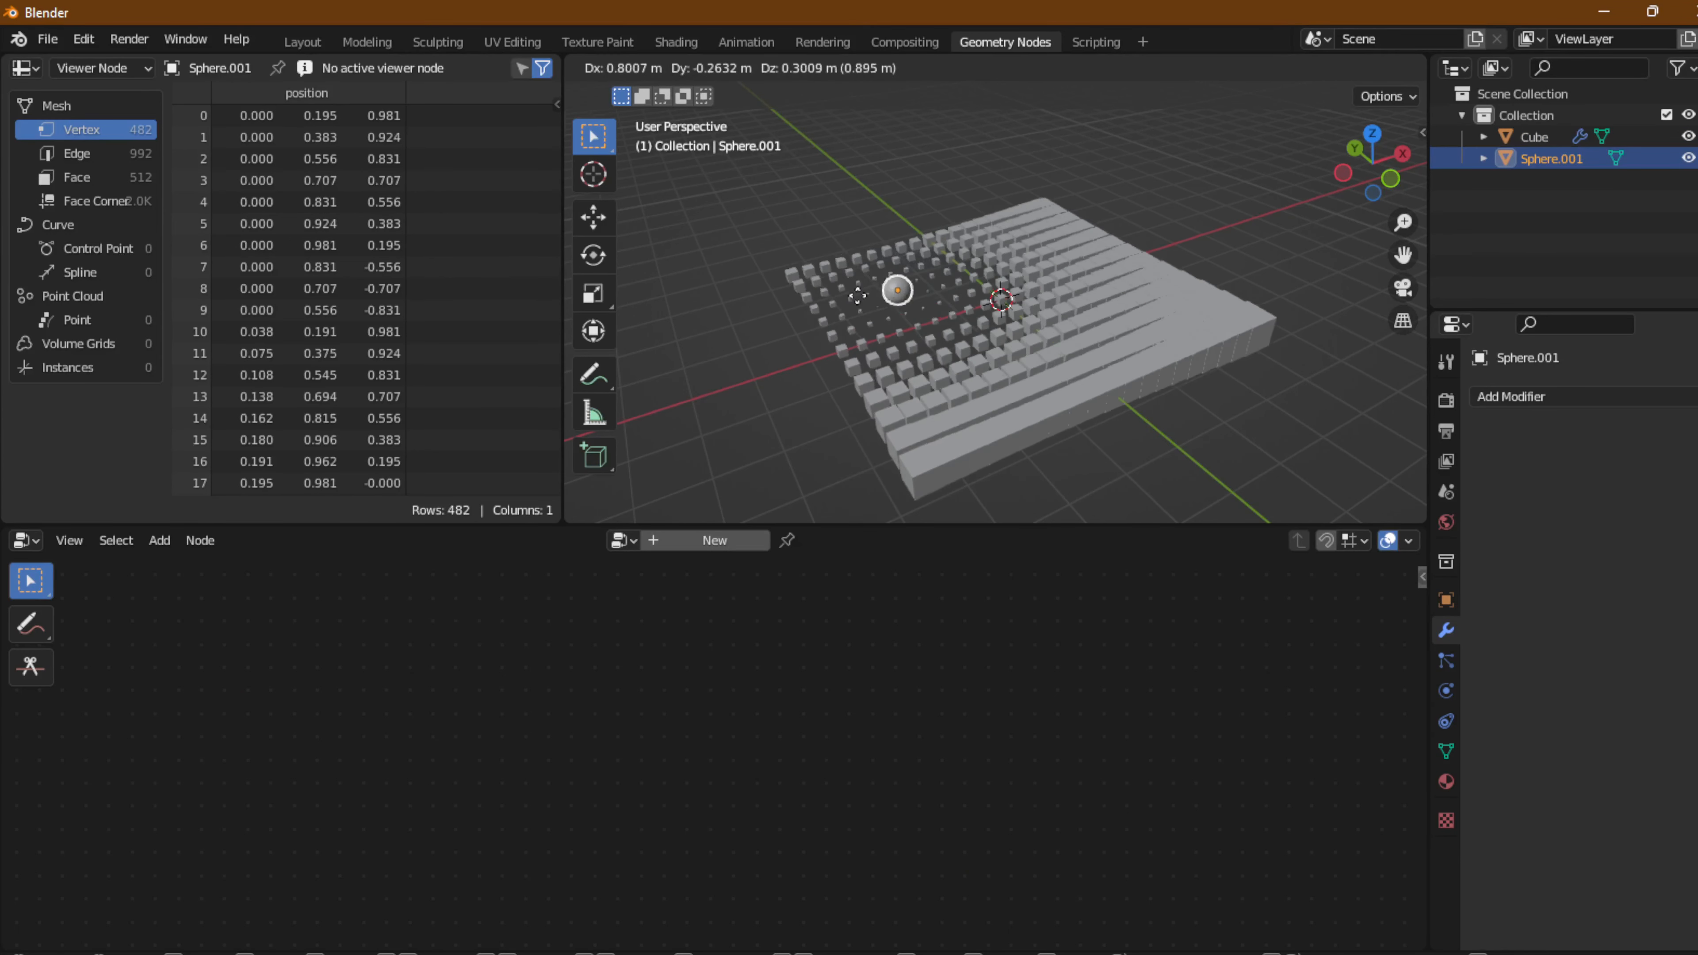
pyautogui.click(867, 300)
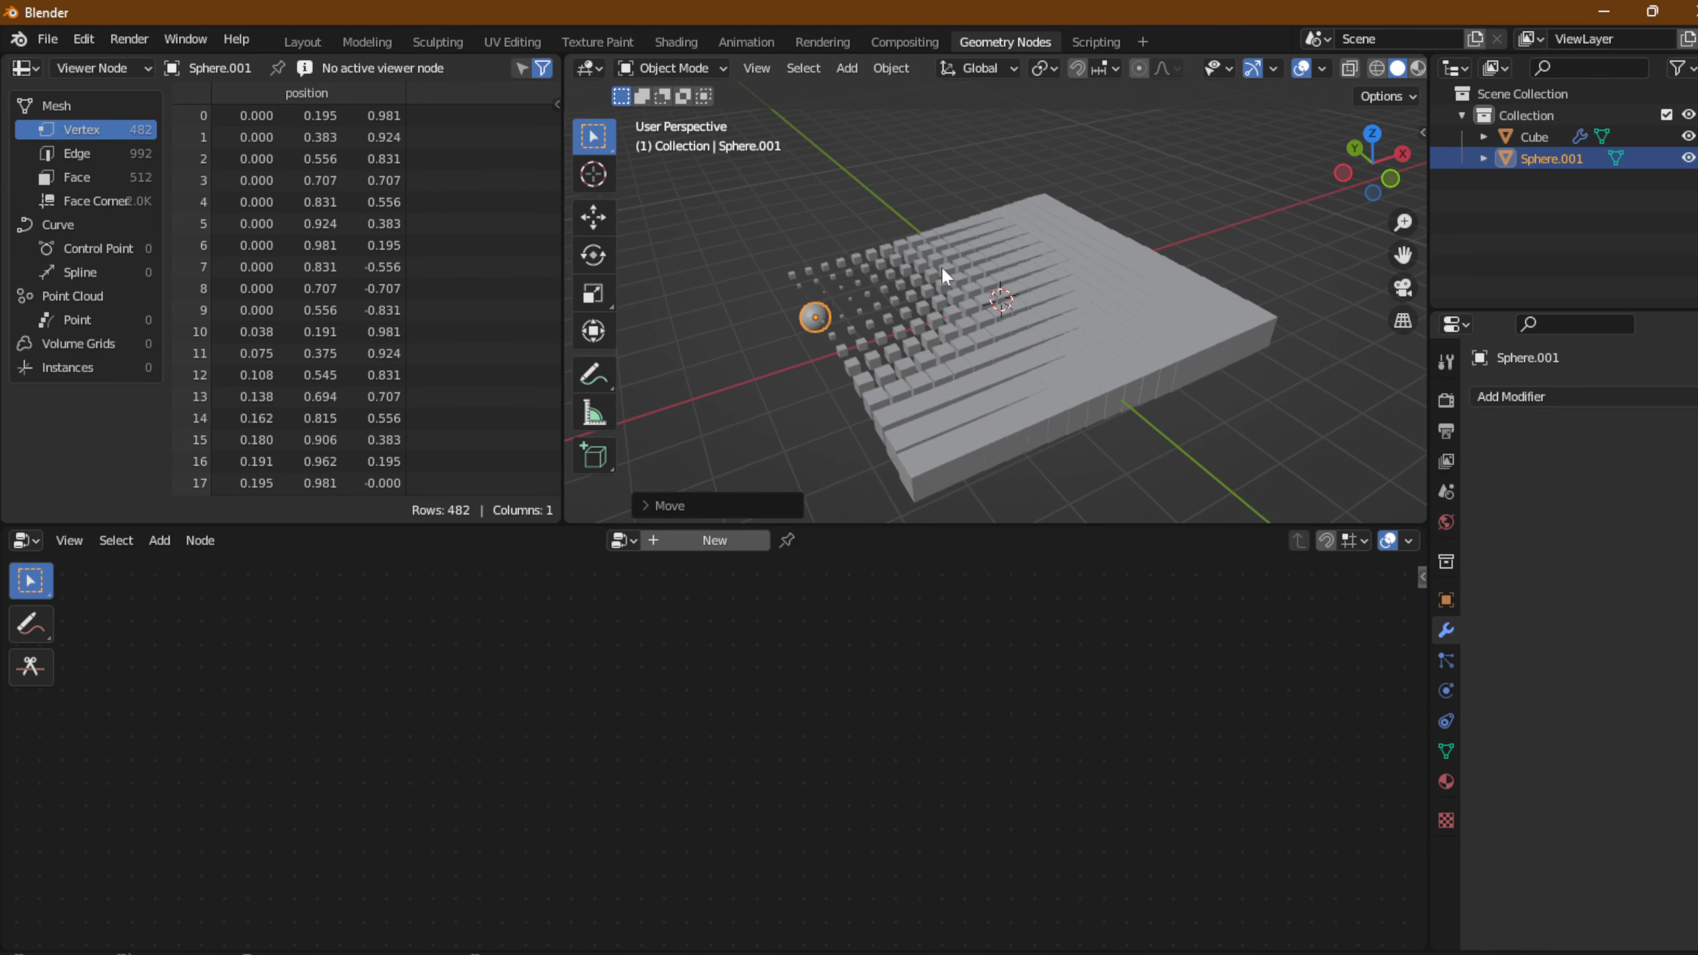
# Scale the sphere up slightly.
pyautogui.press('s')
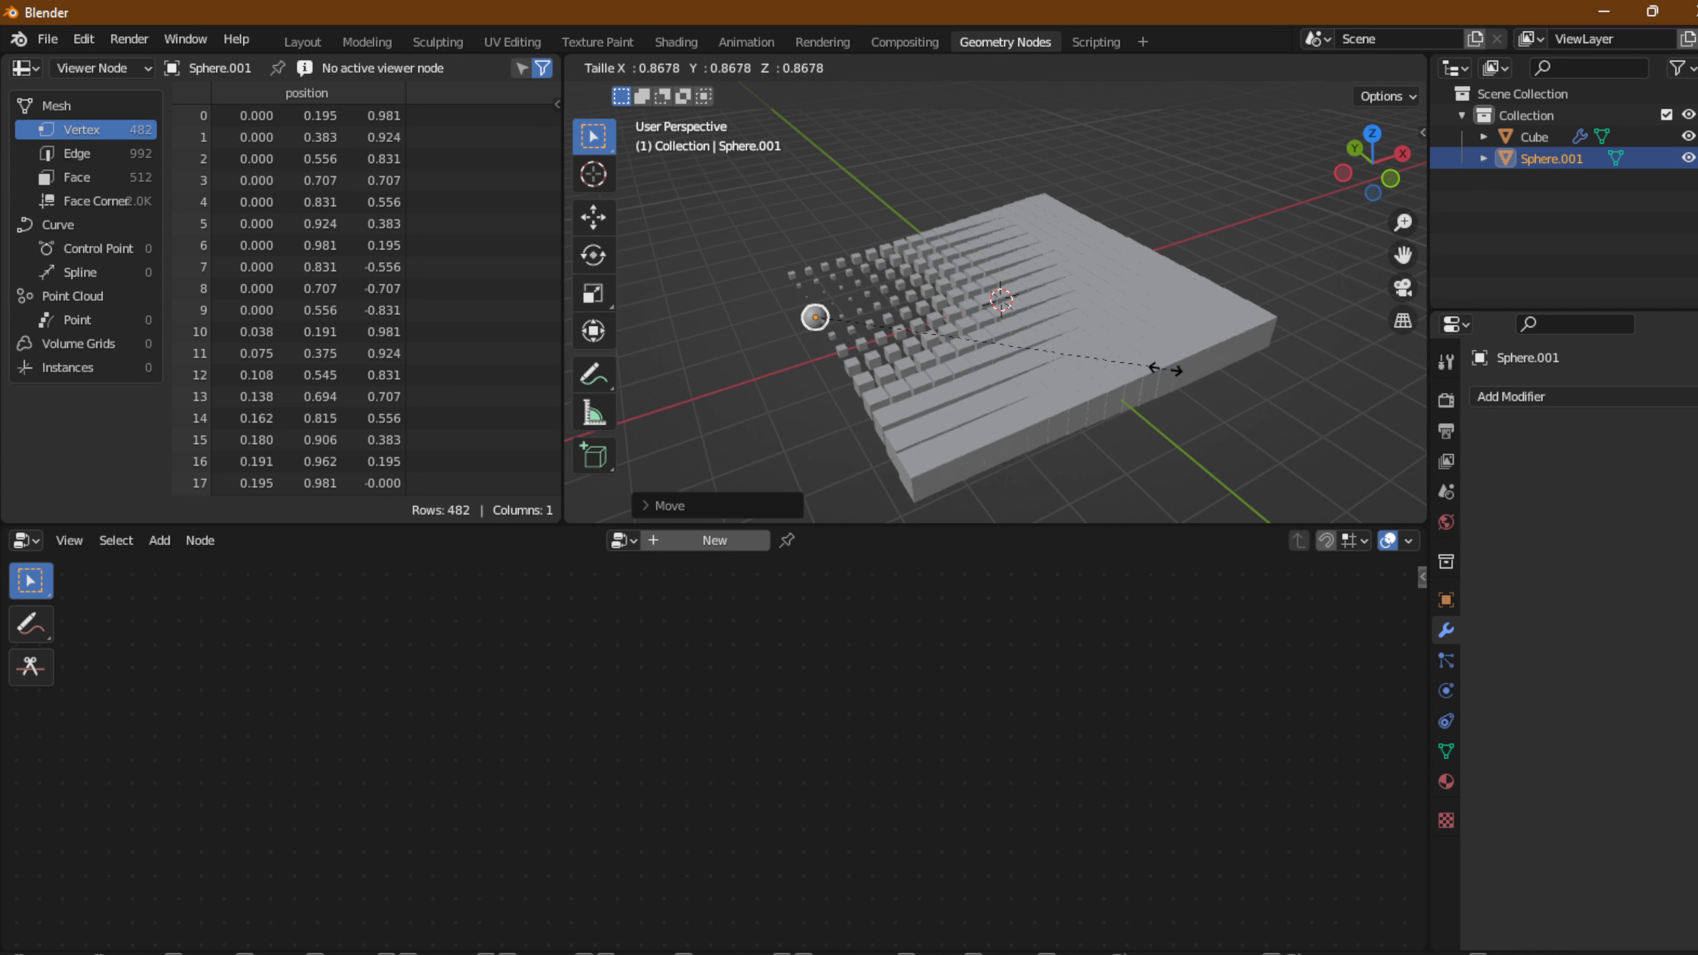
pyautogui.click(1164, 371)
pyautogui.press('s')
pyautogui.click(1418, 336)
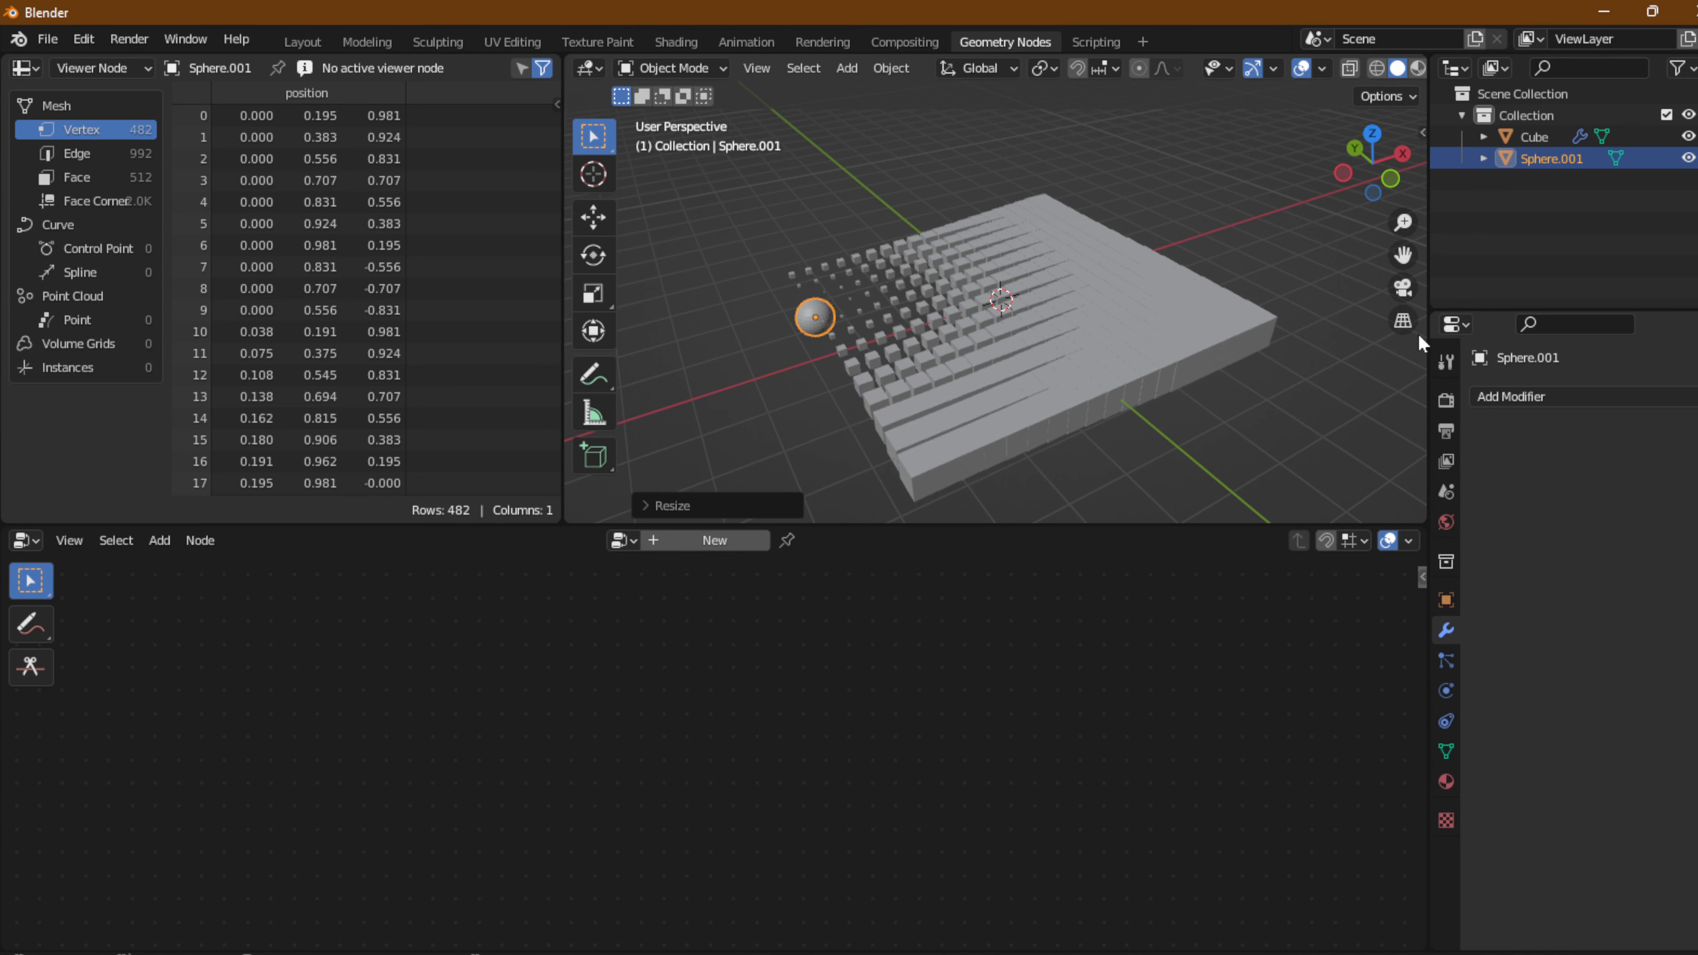
# Scale the cube grid down until the sphere sits just outside its edge.
pyautogui.click(1240, 340)
pyautogui.press('s')
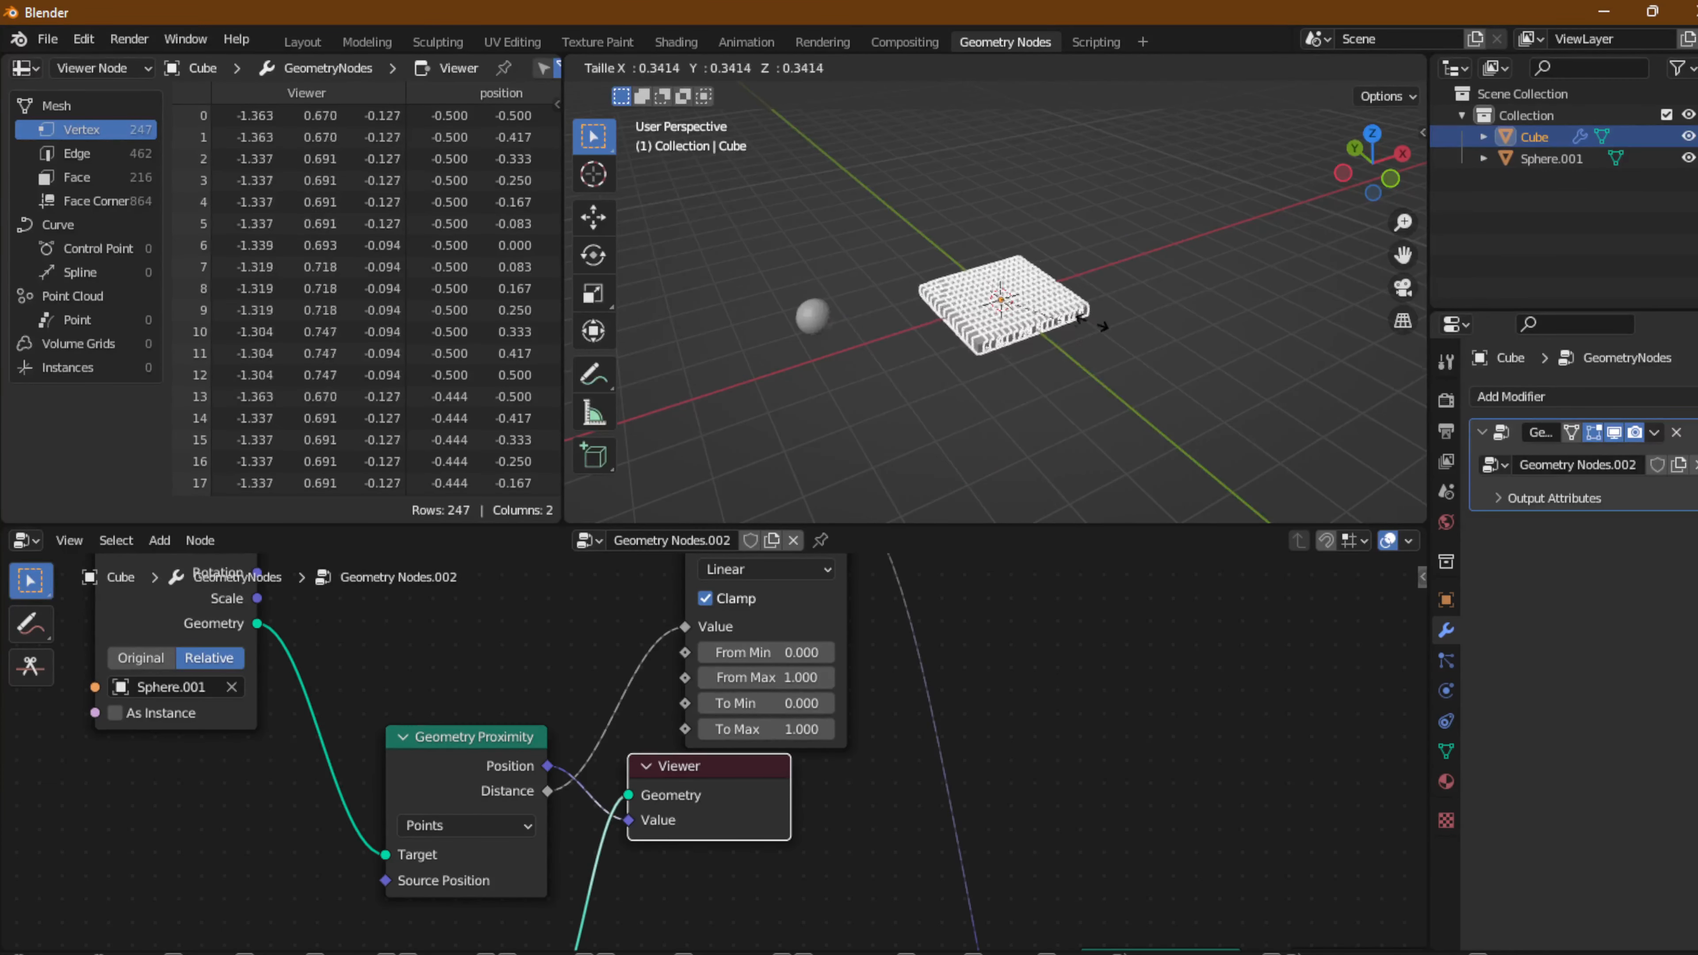
pyautogui.click(950, 274)
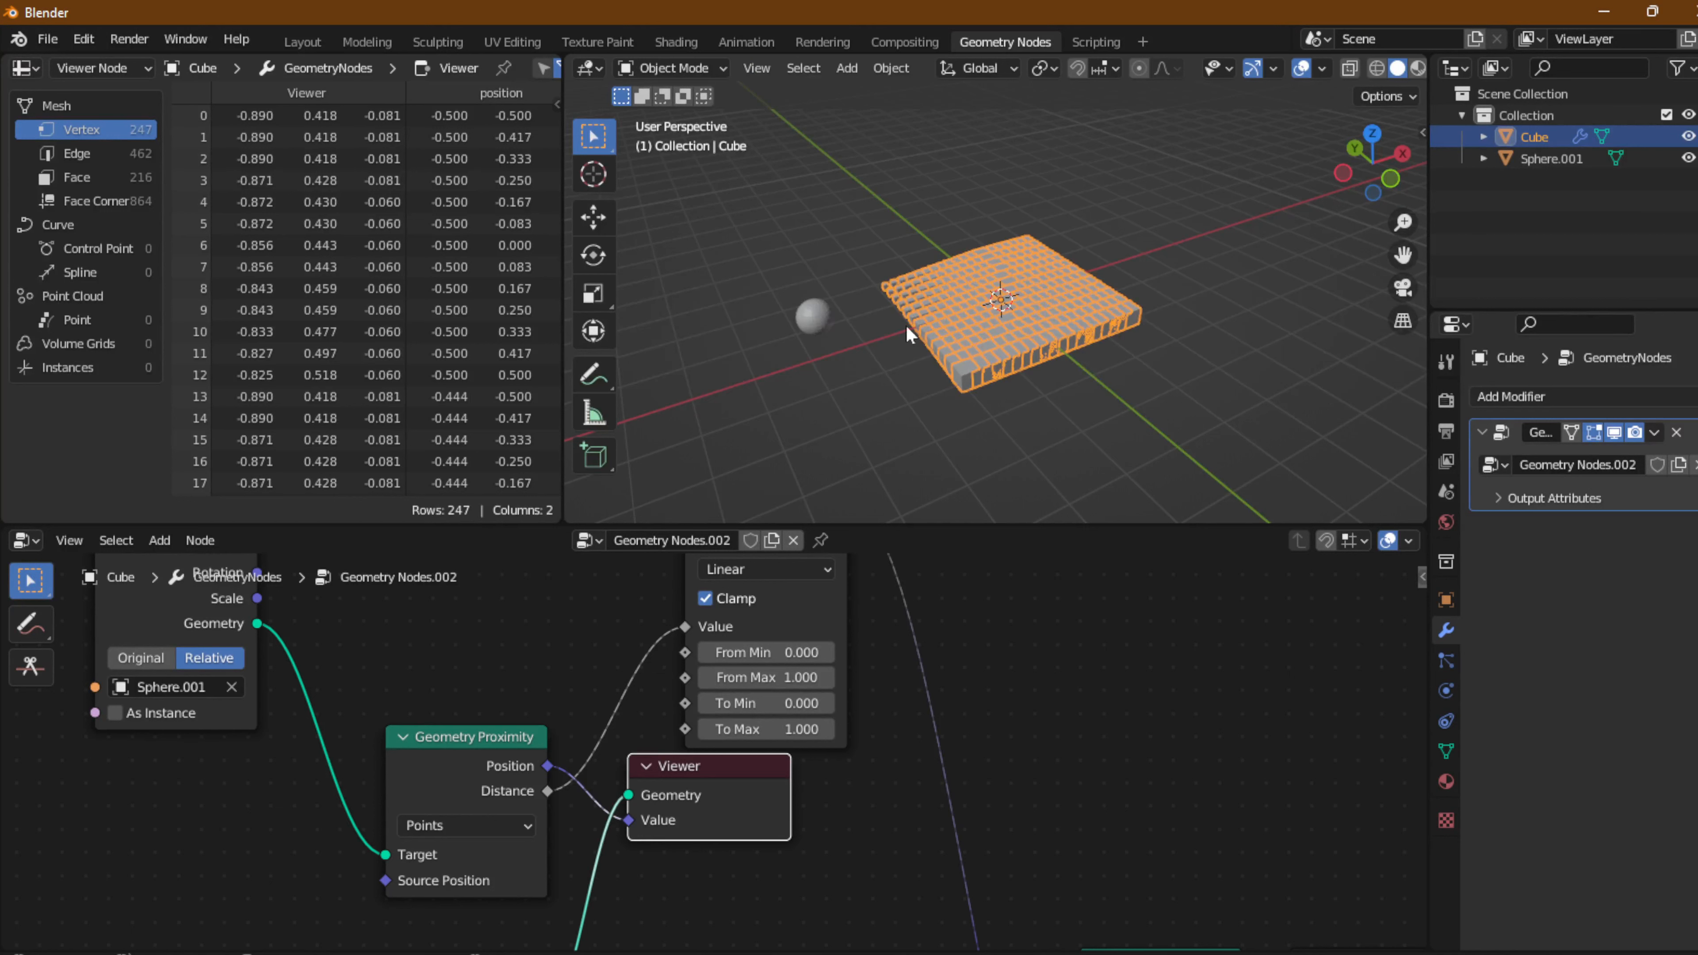
# Set the Map Range node's To Max to 4.600 and move the sphere over the cube grid.
pyautogui.moveTo(745, 727); pyautogui.dragTo(983, 726)
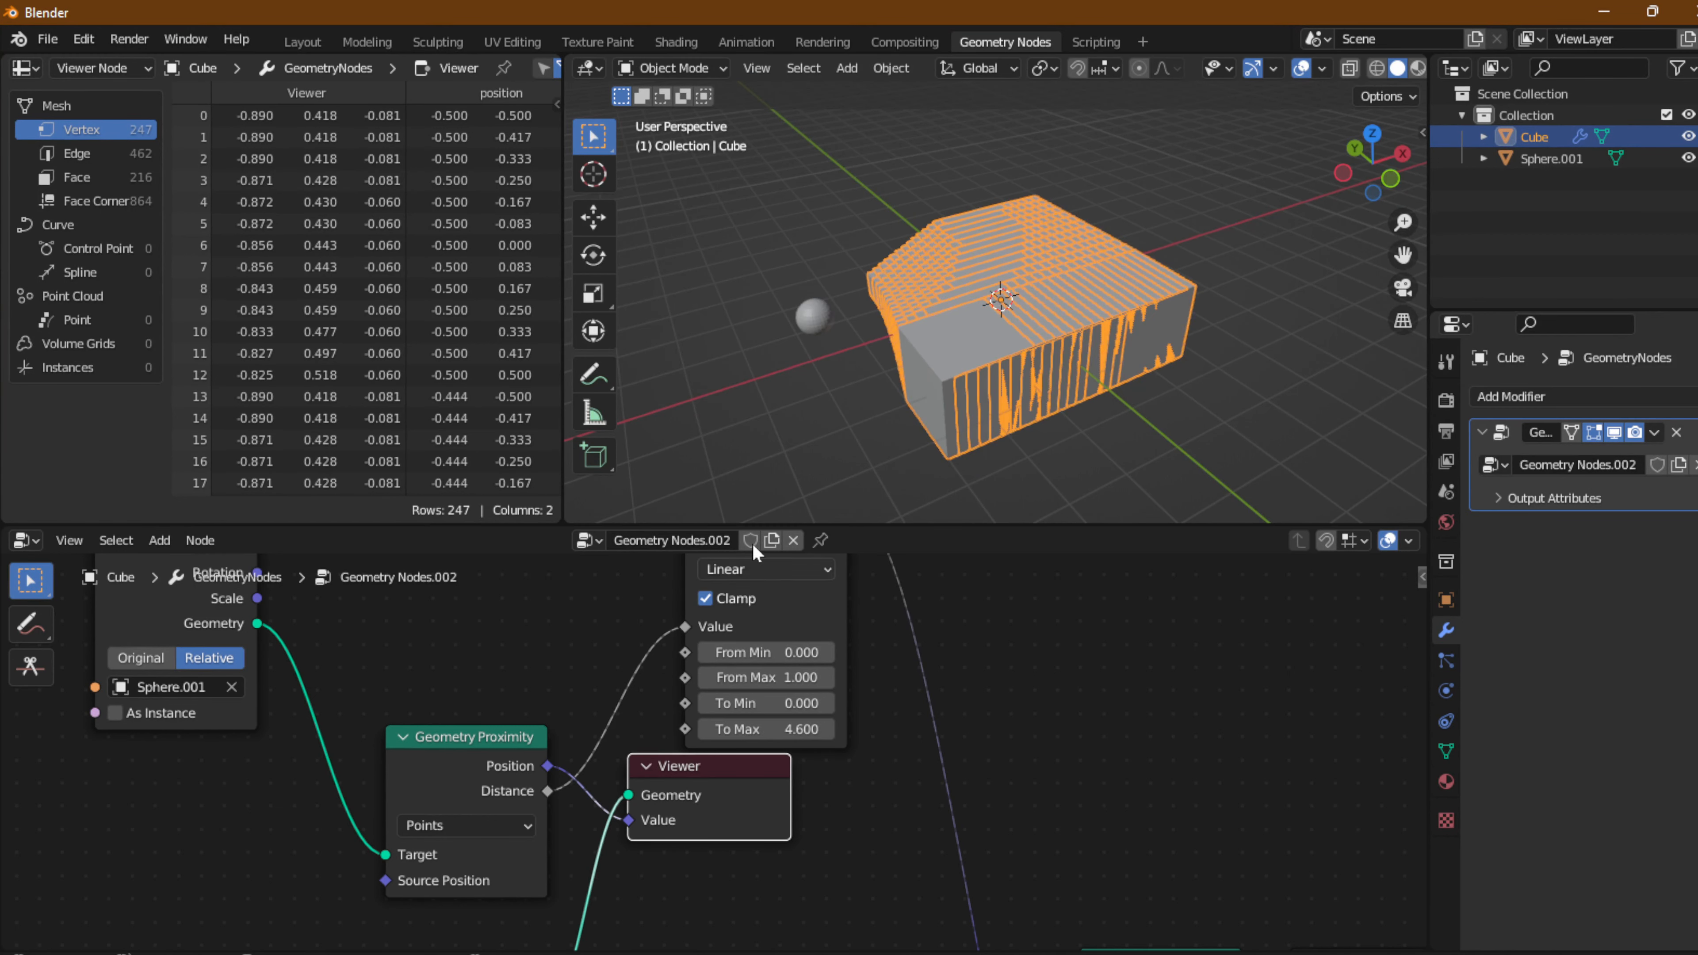
pyautogui.click(814, 318)
pyautogui.press('g')
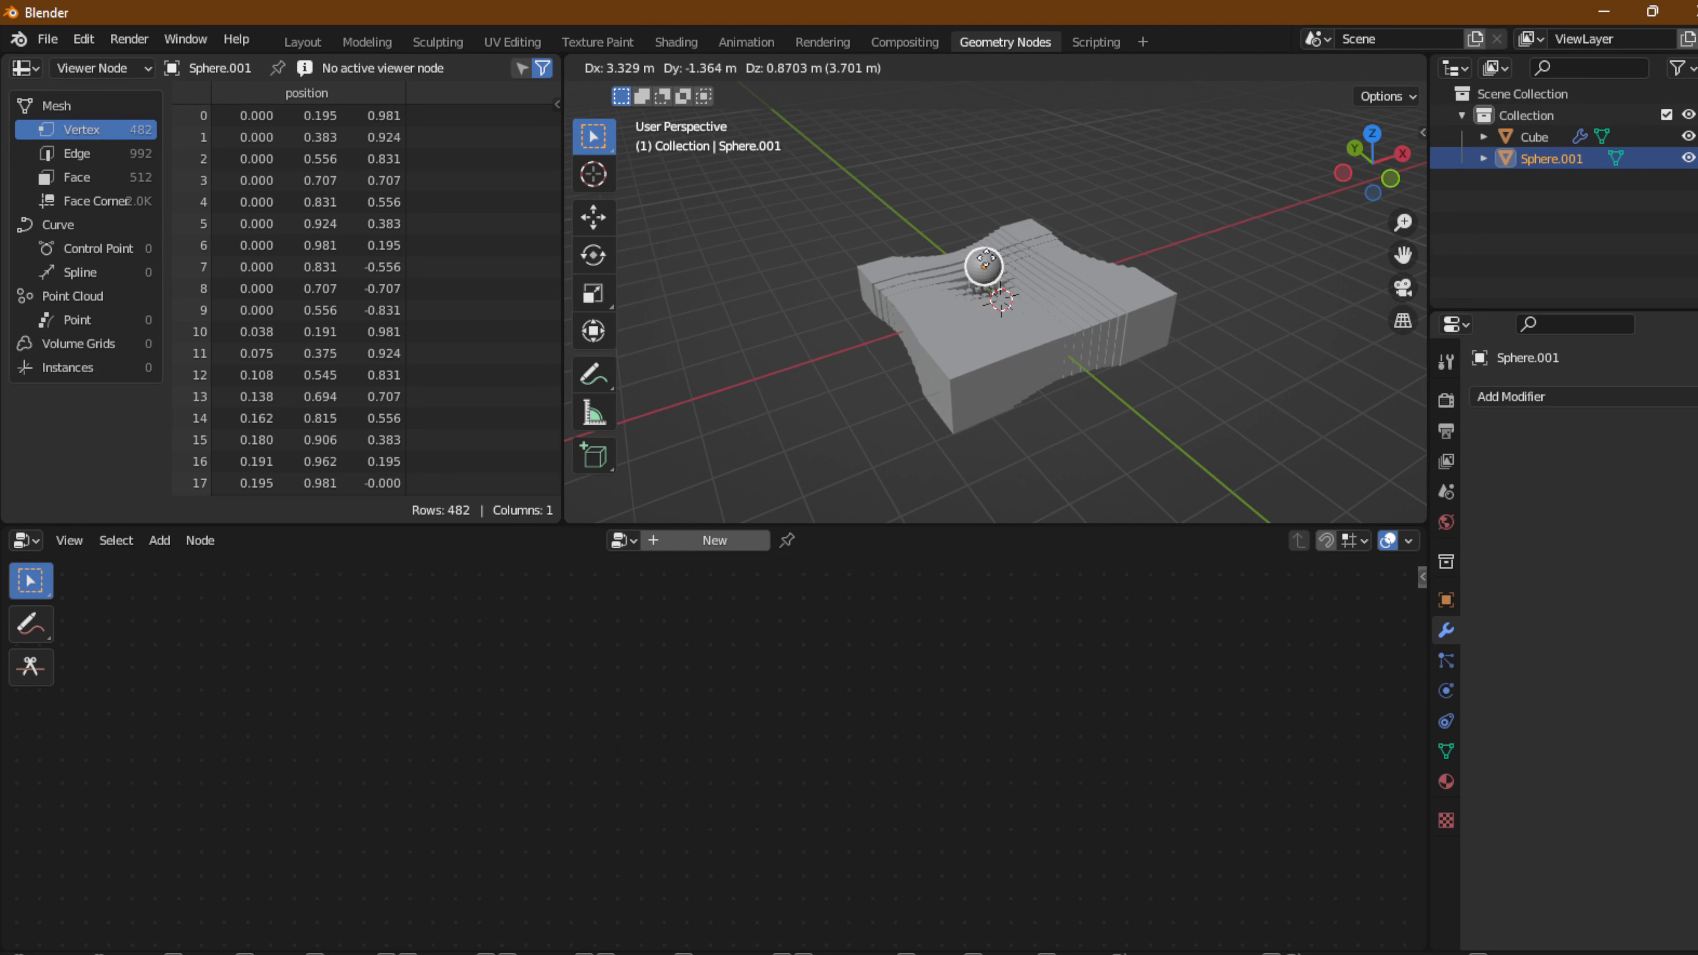
pyautogui.click(982, 298)
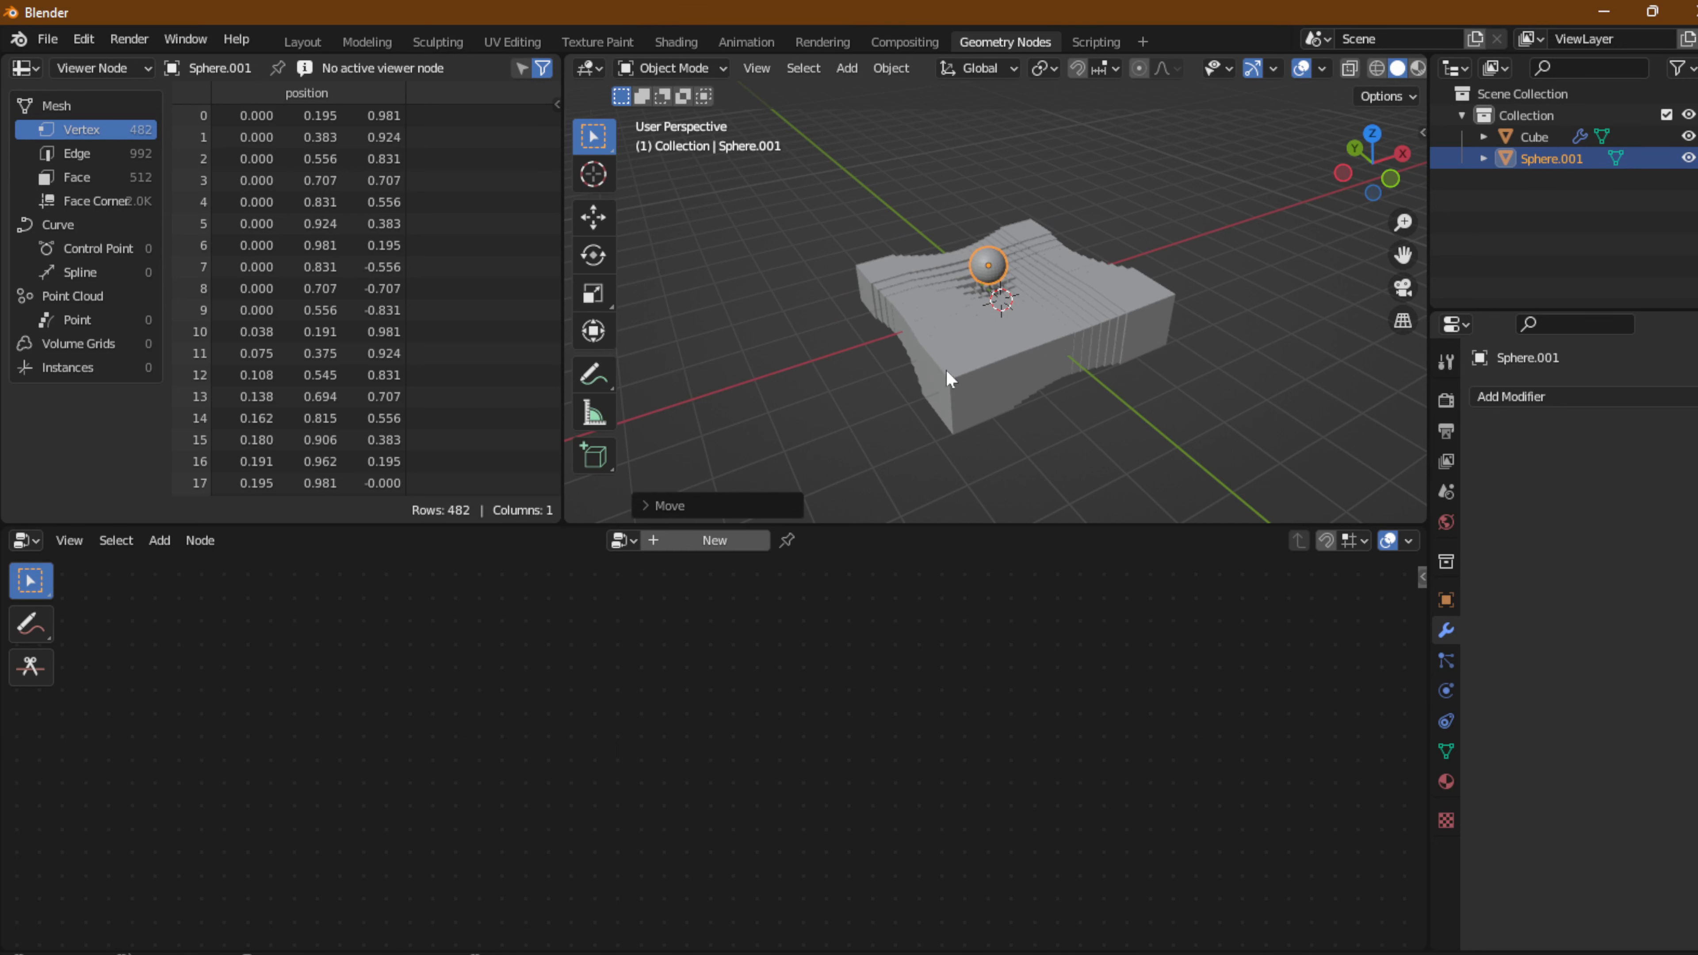
pyautogui.scroll(4, 912, 428)
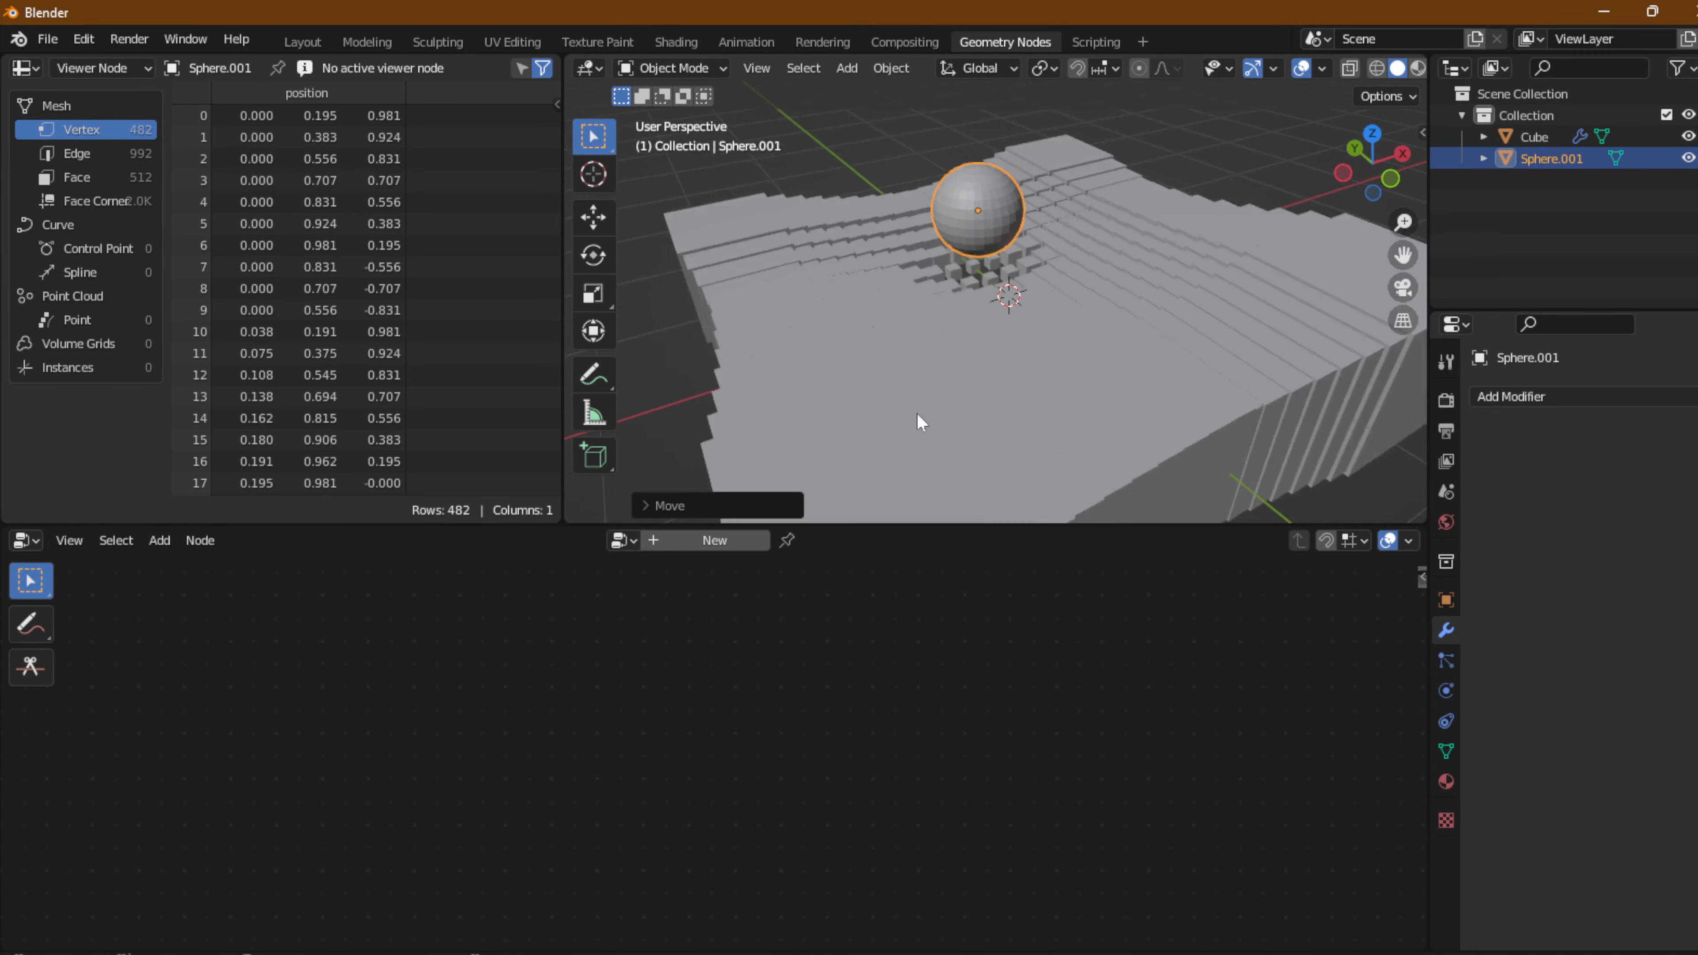
pyautogui.scroll(-3, 922, 402)
# Select the cube grid and disconnect the Map Range result from the Instance on Points node's Scale input.
pyautogui.click(991, 351)
pyautogui.scroll(-2, 867, 707)
pyautogui.moveTo(838, 763); pyautogui.dragTo(761, 600, button='middle')
pyautogui.click(747, 774)
pyautogui.moveTo(799, 774); pyautogui.dragTo(704, 713)
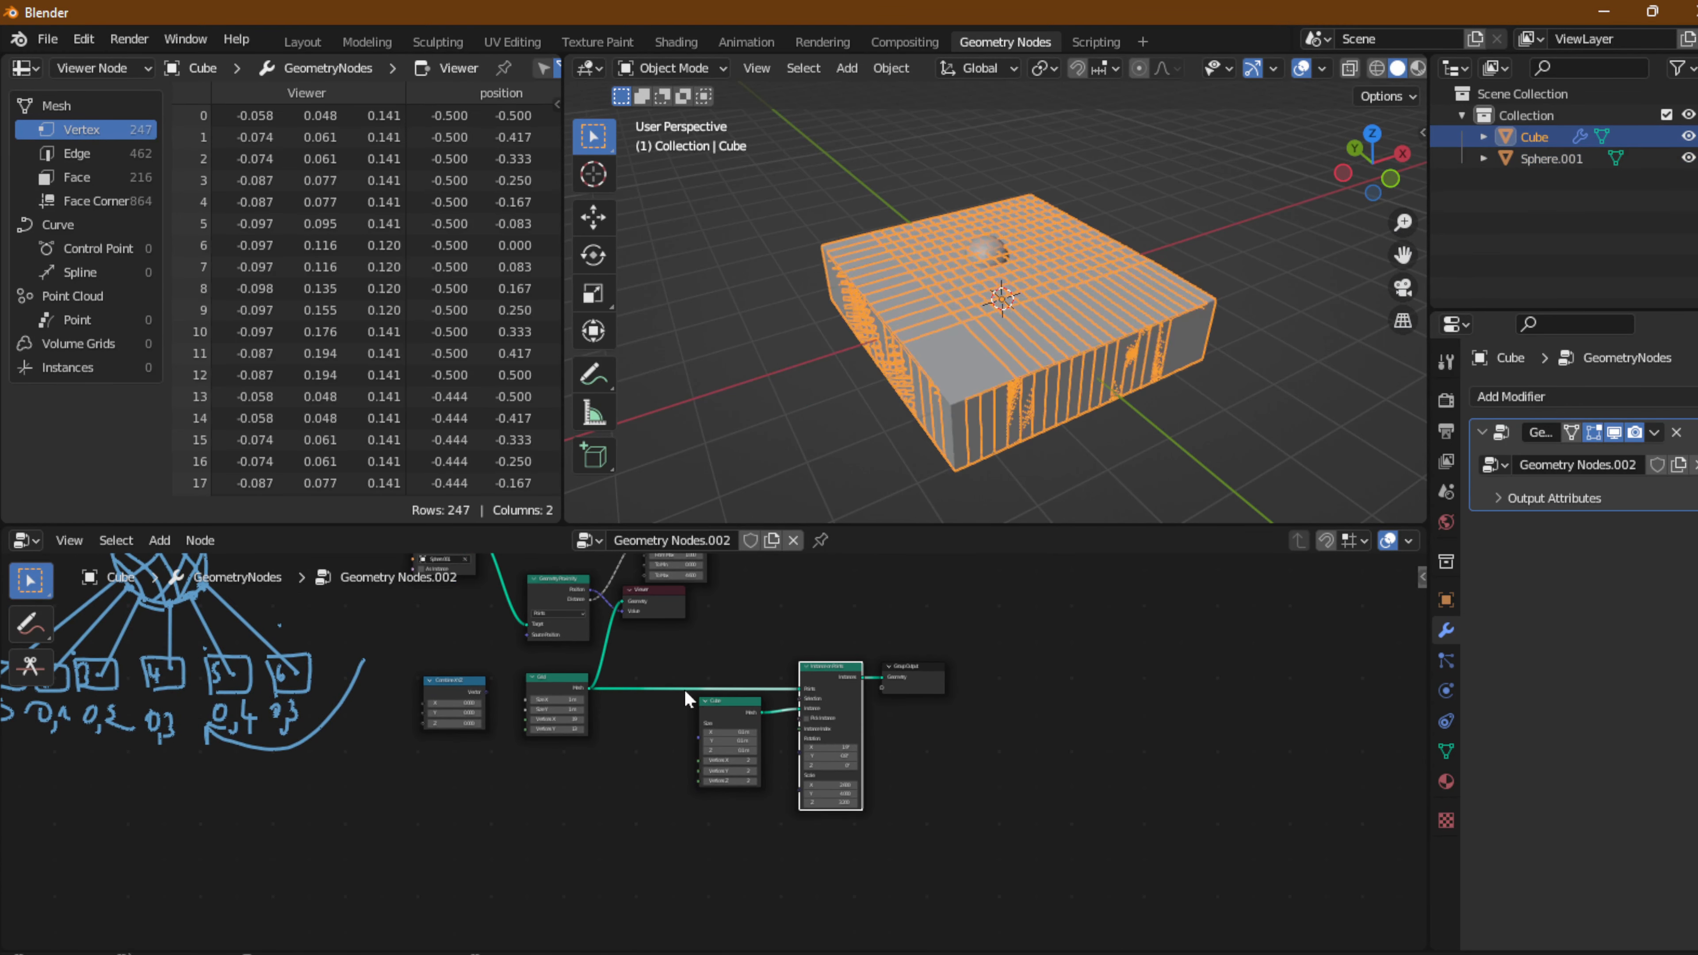
# Link Geometry Proximity's Position output to the Map Range Value input, and the Map Range Result to the Instance on Points Scale.
pyautogui.scroll(3, 684, 651)
pyautogui.moveTo(690, 651)
pyautogui.mouseDown(button='middle')
pyautogui.moveTo(681, 706)
pyautogui.moveTo(689, 592)
pyautogui.moveTo(678, 642)
pyautogui.mouseUp(button='middle')
pyautogui.scroll(2, 688, 593)
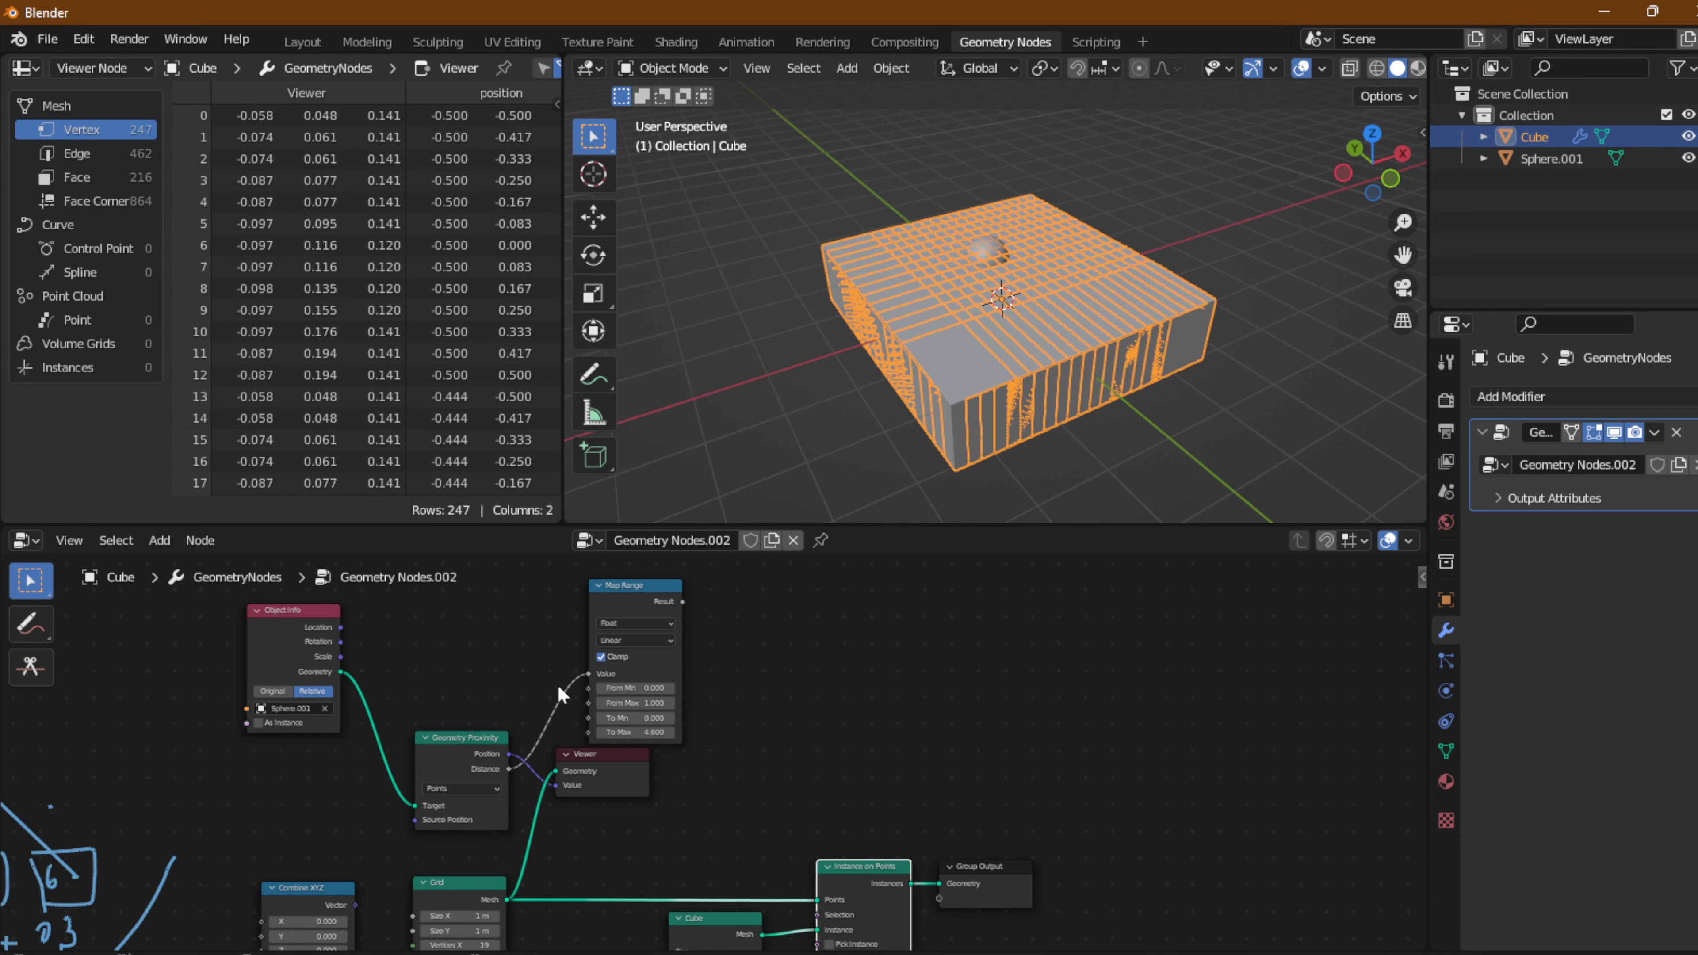
pyautogui.scroll(6, 597, 685)
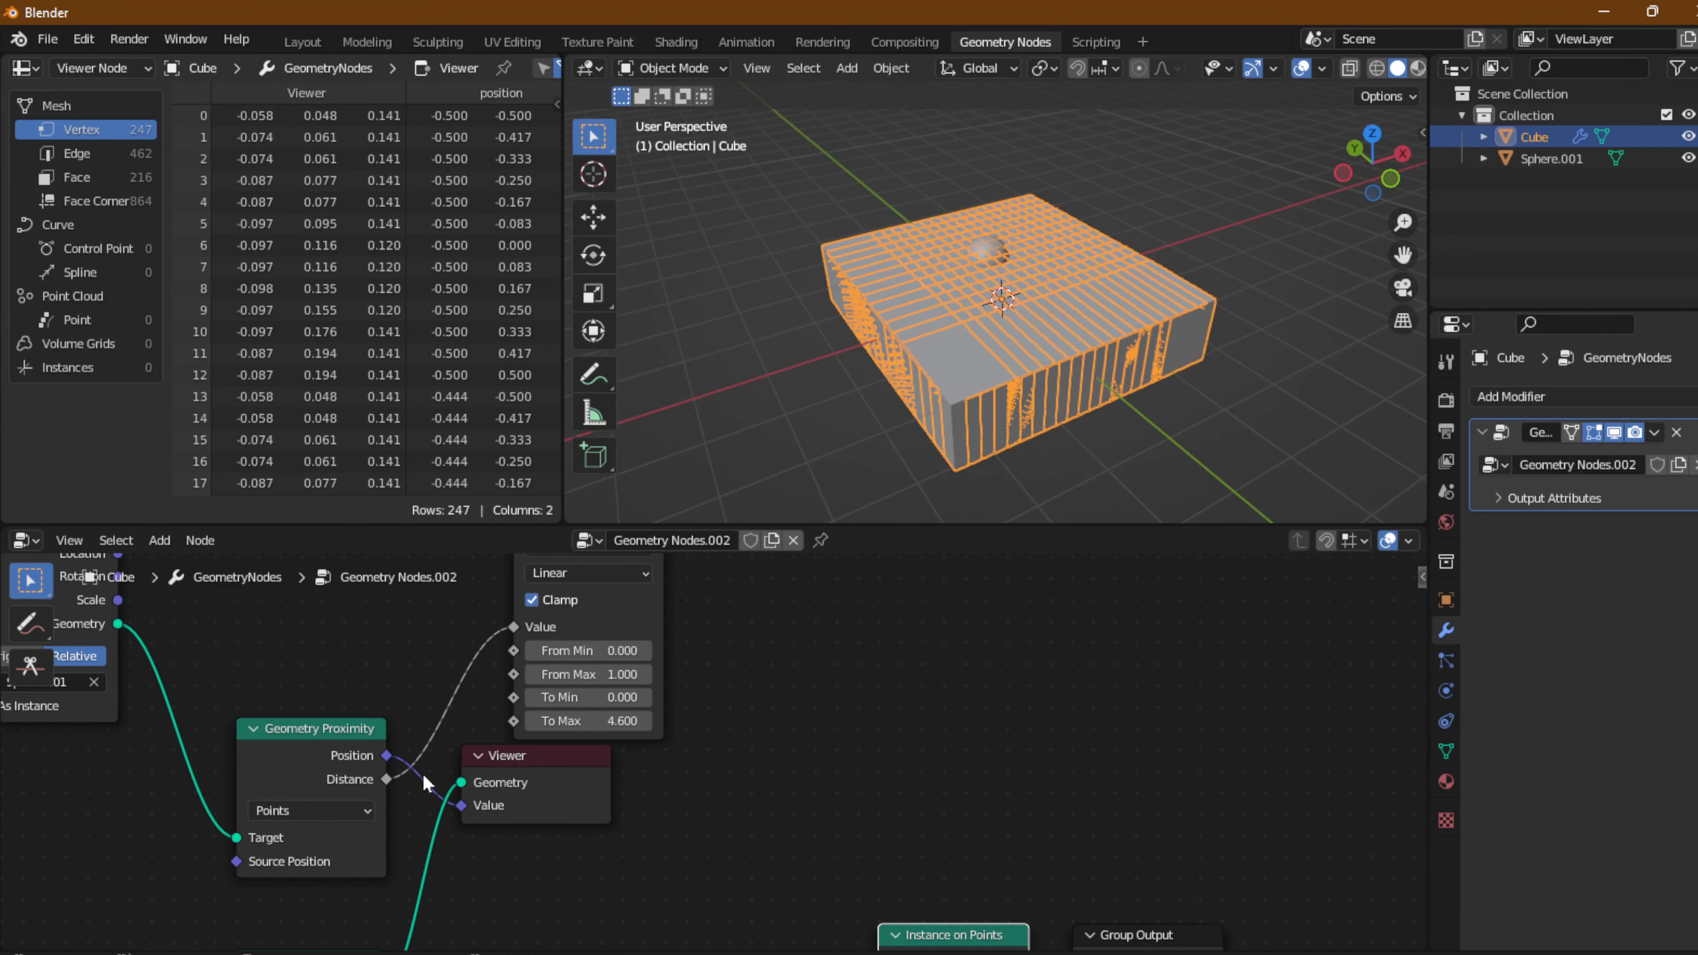
pyautogui.moveTo(386, 755); pyautogui.dragTo(513, 626)
pyautogui.scroll(3, 652, 669)
pyautogui.moveTo(644, 585); pyautogui.dragTo(863, 838)
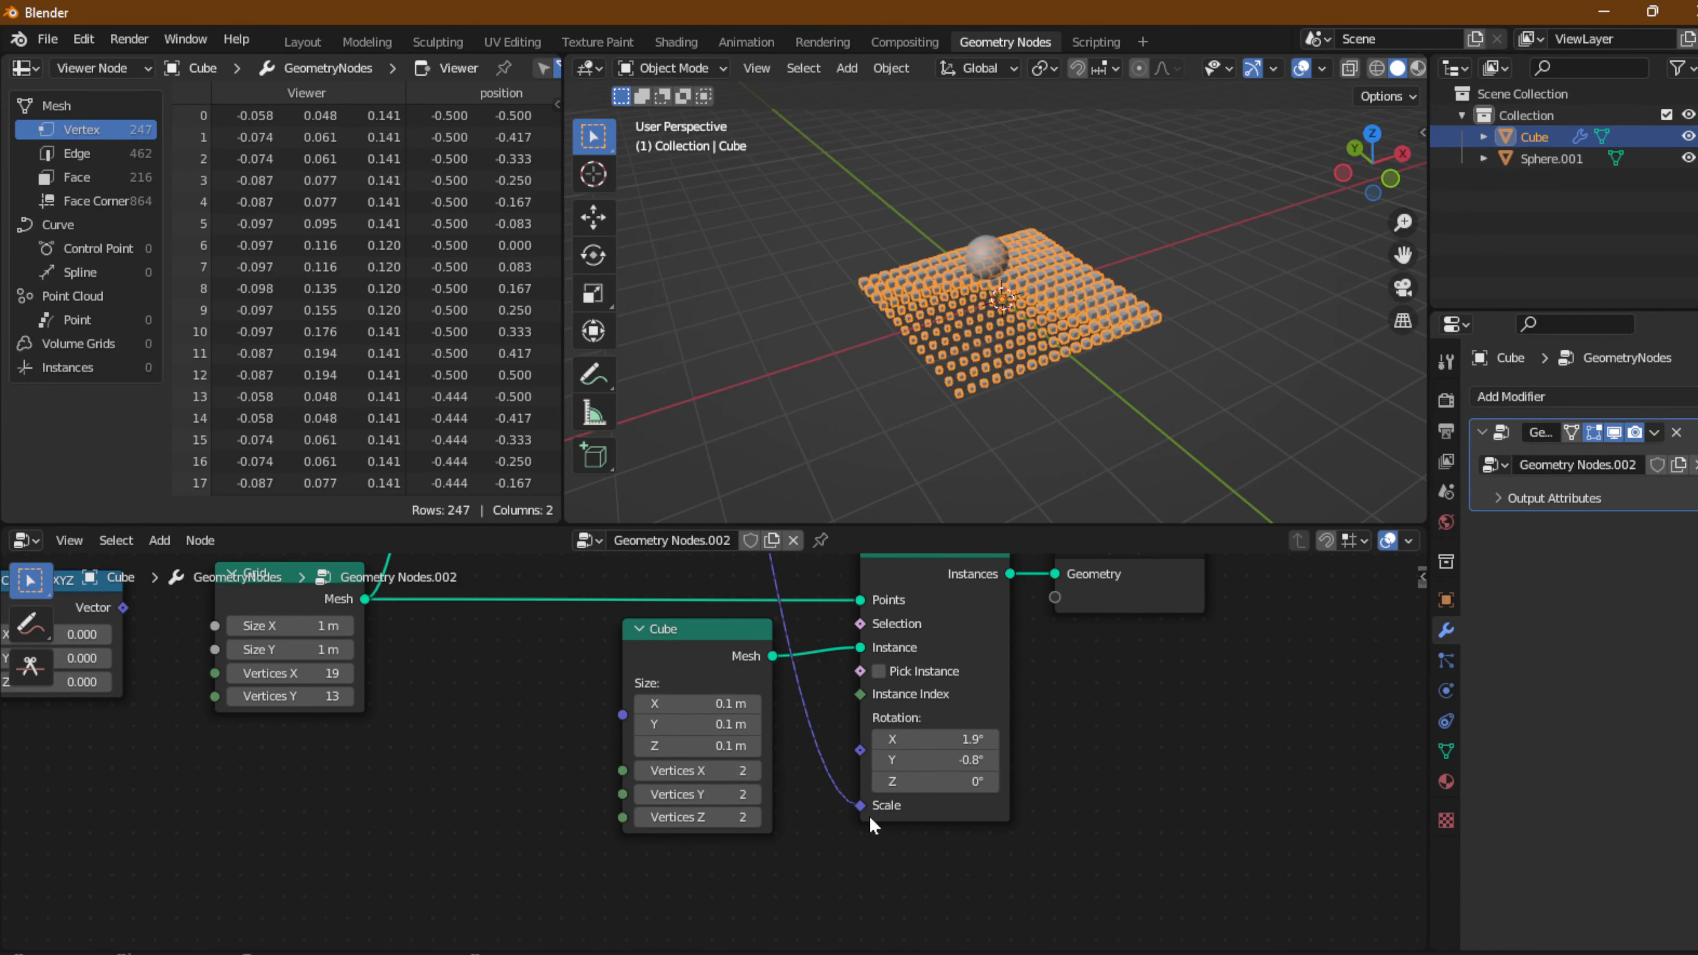
# Move the sphere slightly toward the far corner of the cube grid.
pyautogui.click(988, 266)
pyautogui.press('g')
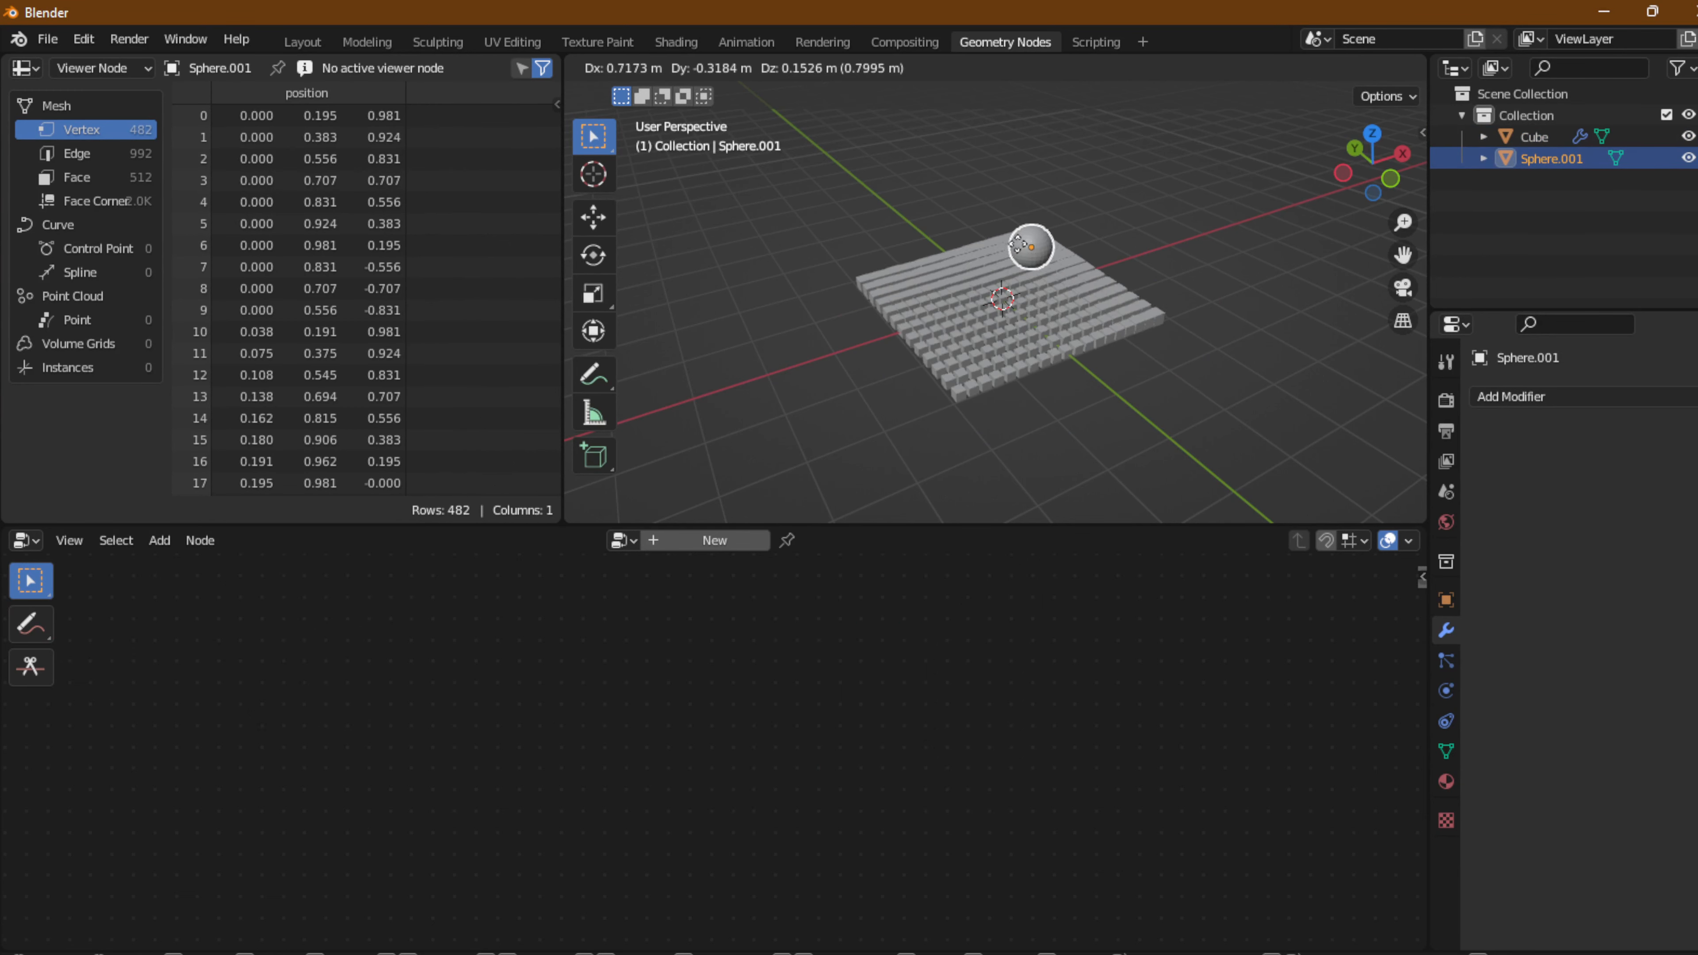
pyautogui.click(967, 305)
# Select the cube grid and replace the Position link into the Map Range Value input with Geometry Proximity's Distance output.
pyautogui.click(966, 302)
pyautogui.moveTo(581, 675); pyautogui.dragTo(747, 603, button='middle')
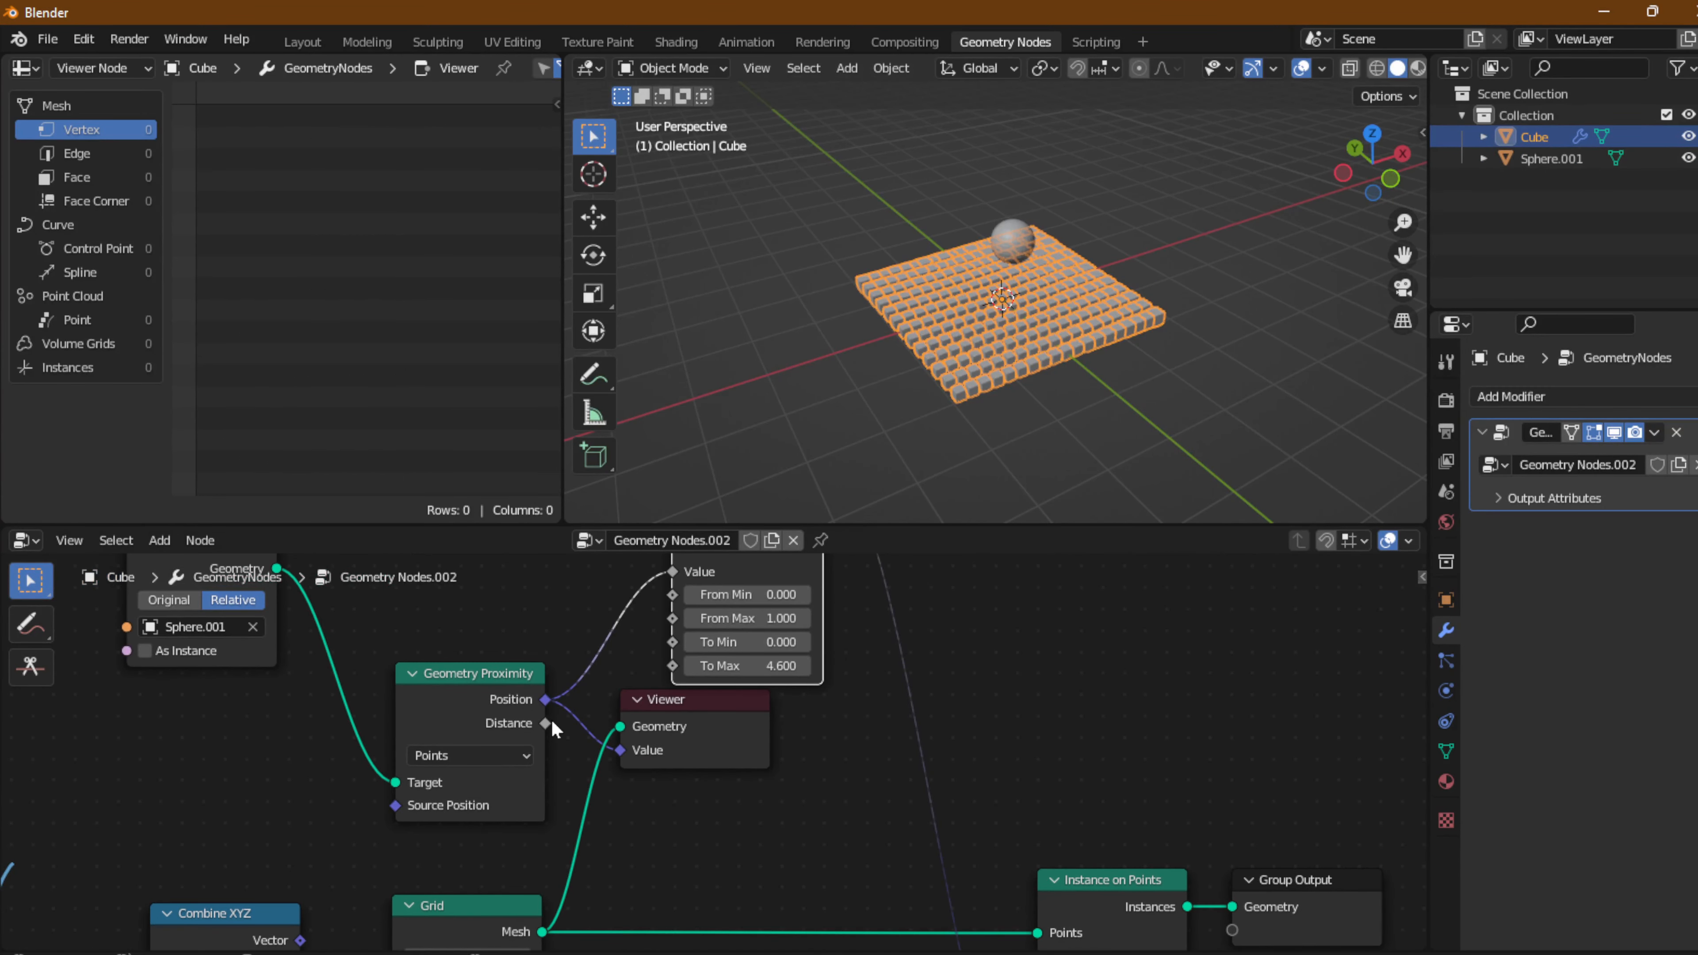
pyautogui.moveTo(545, 702)
pyautogui.mouseDown()
pyautogui.moveTo(568, 706)
pyautogui.moveTo(669, 605)
pyautogui.moveTo(635, 648)
pyautogui.moveTo(529, 700)
pyautogui.mouseUp()
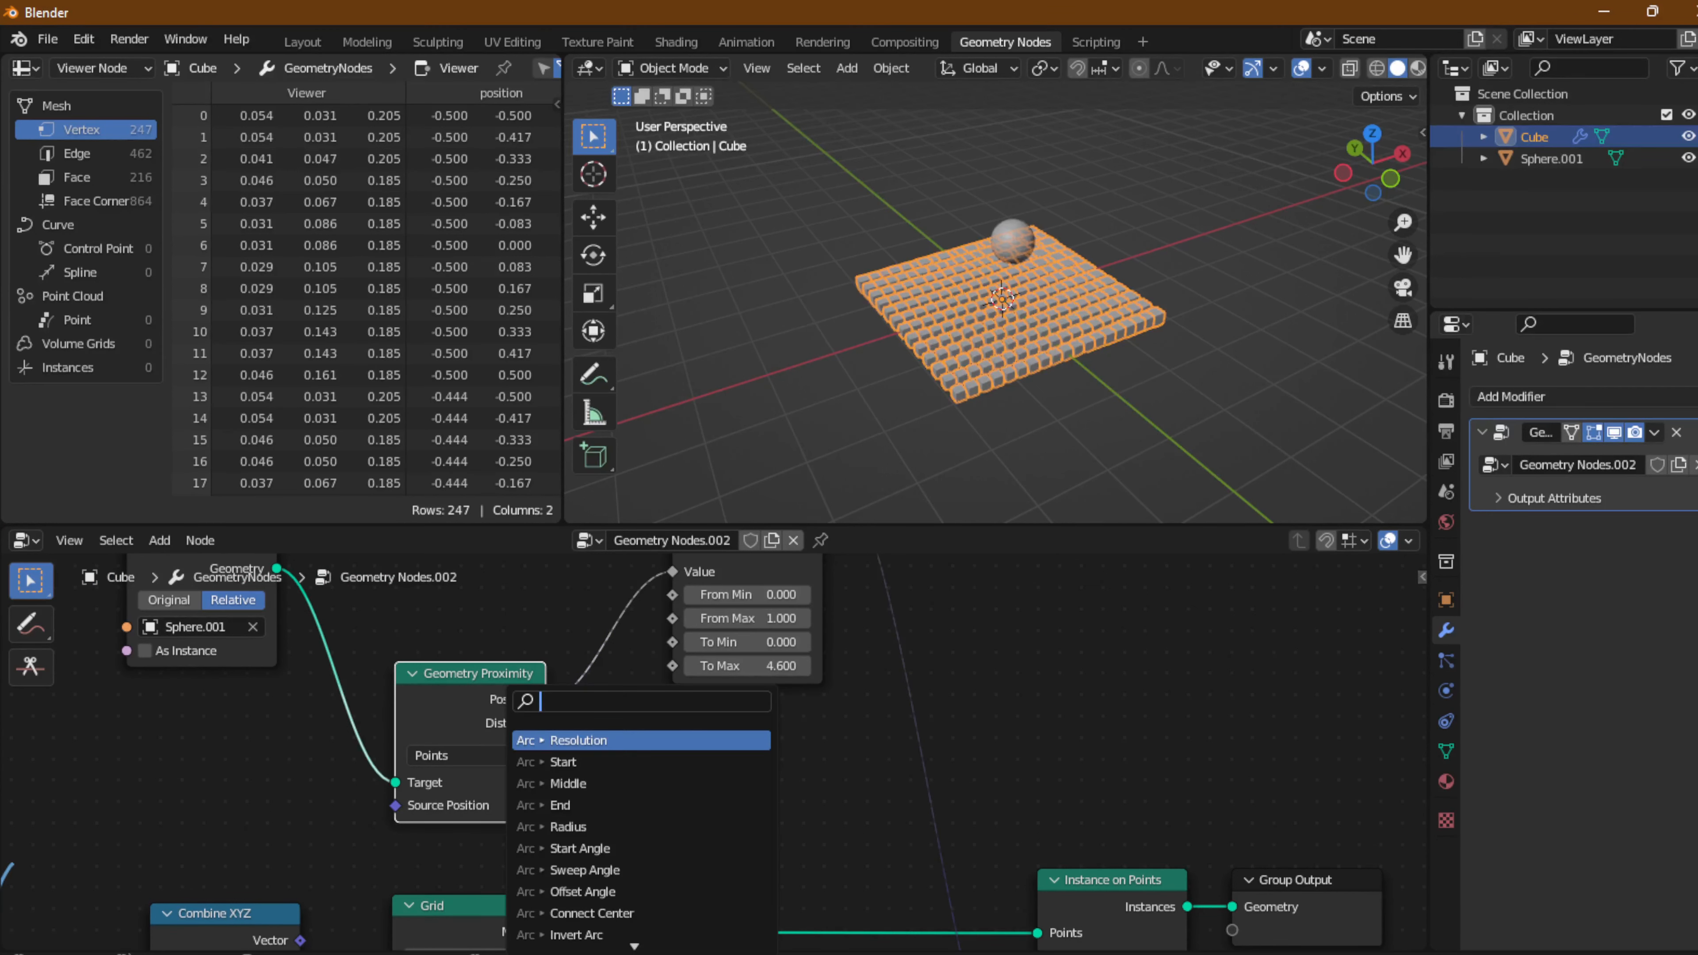
pyautogui.press('Escape')
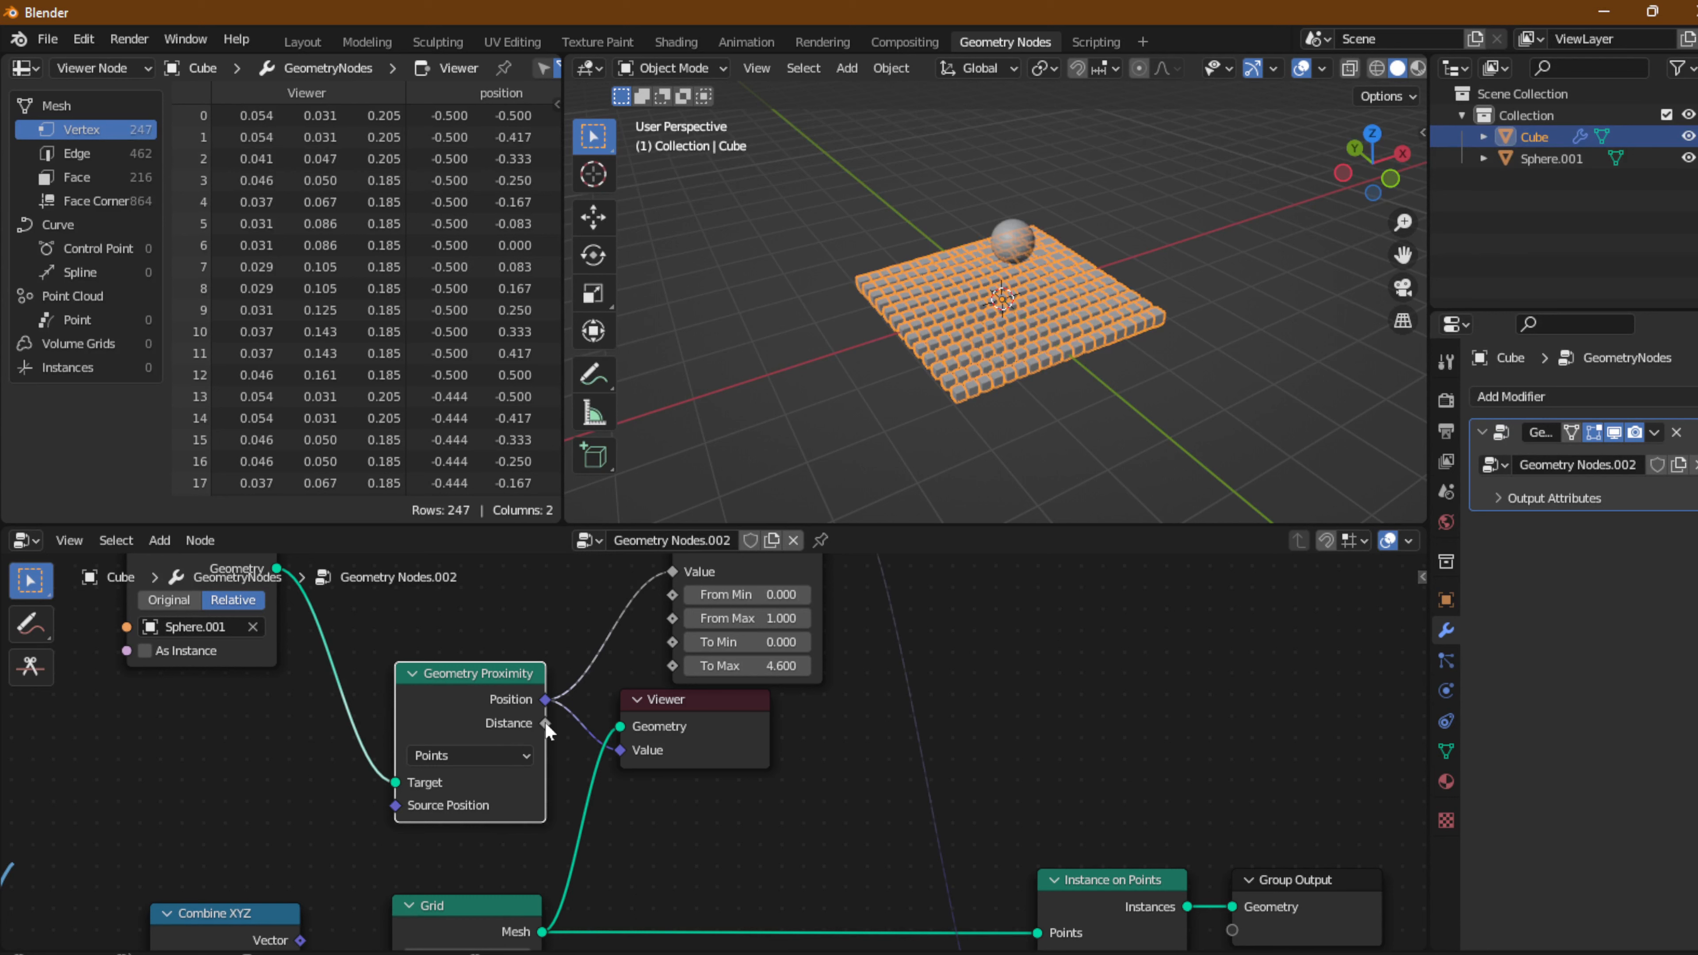
pyautogui.moveTo(589, 680); pyautogui.dragTo(675, 720)
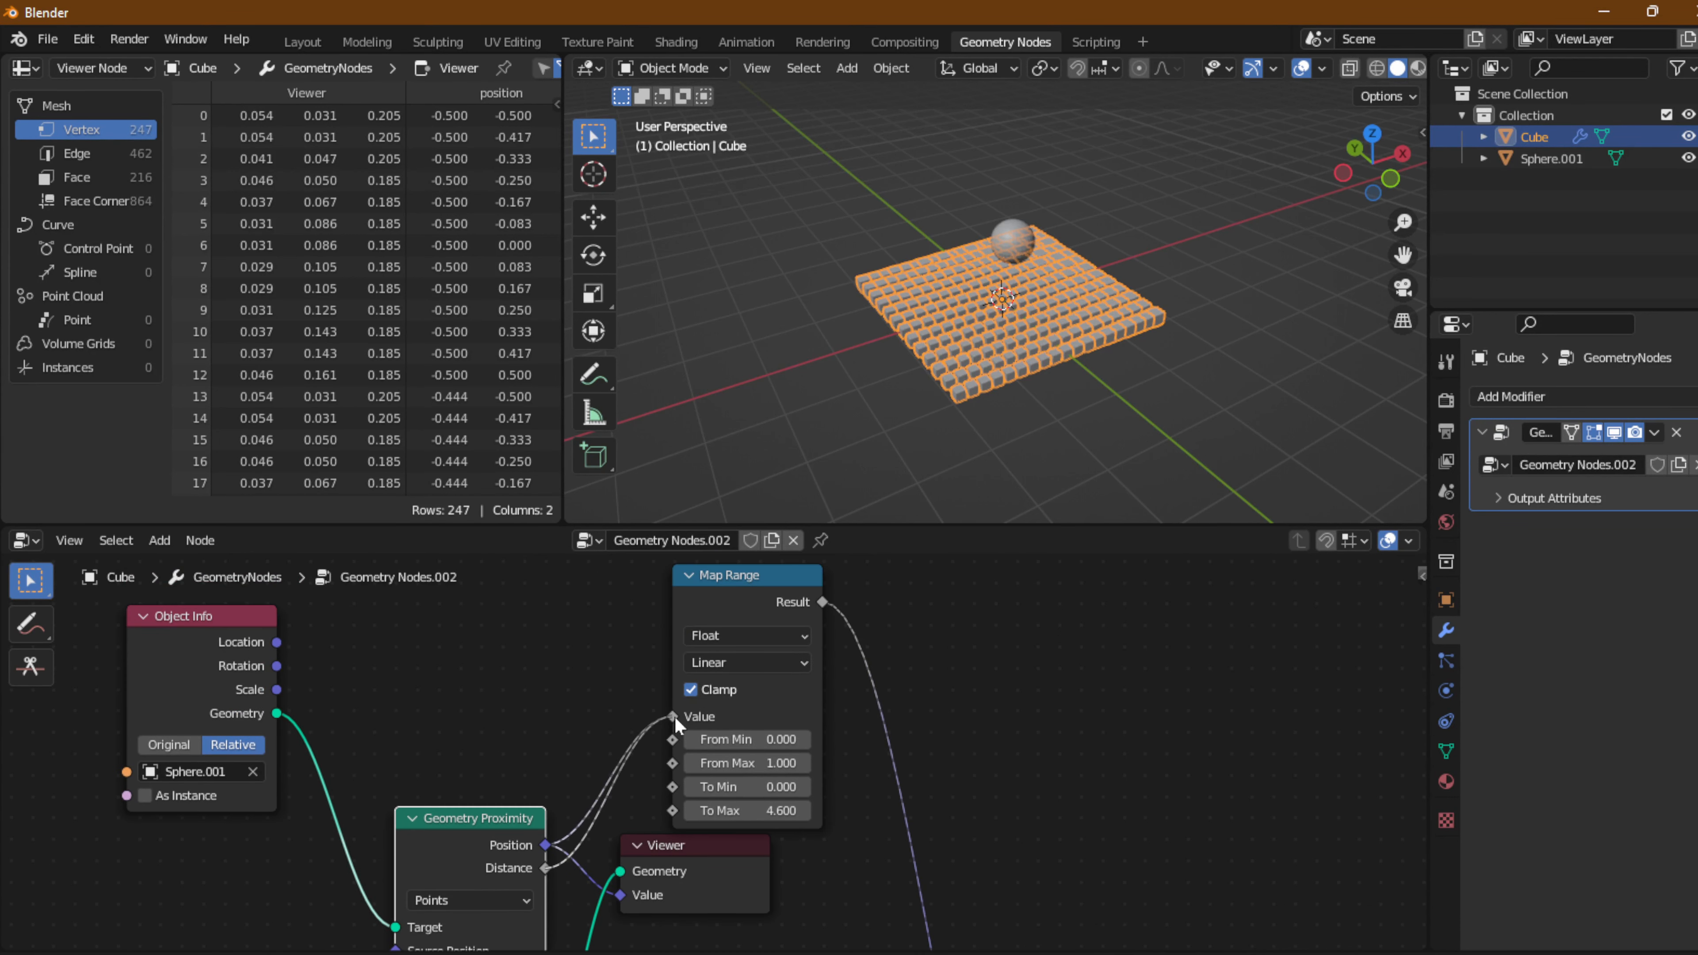
pyautogui.moveTo(902, 722); pyautogui.dragTo(783, 596, button='middle')
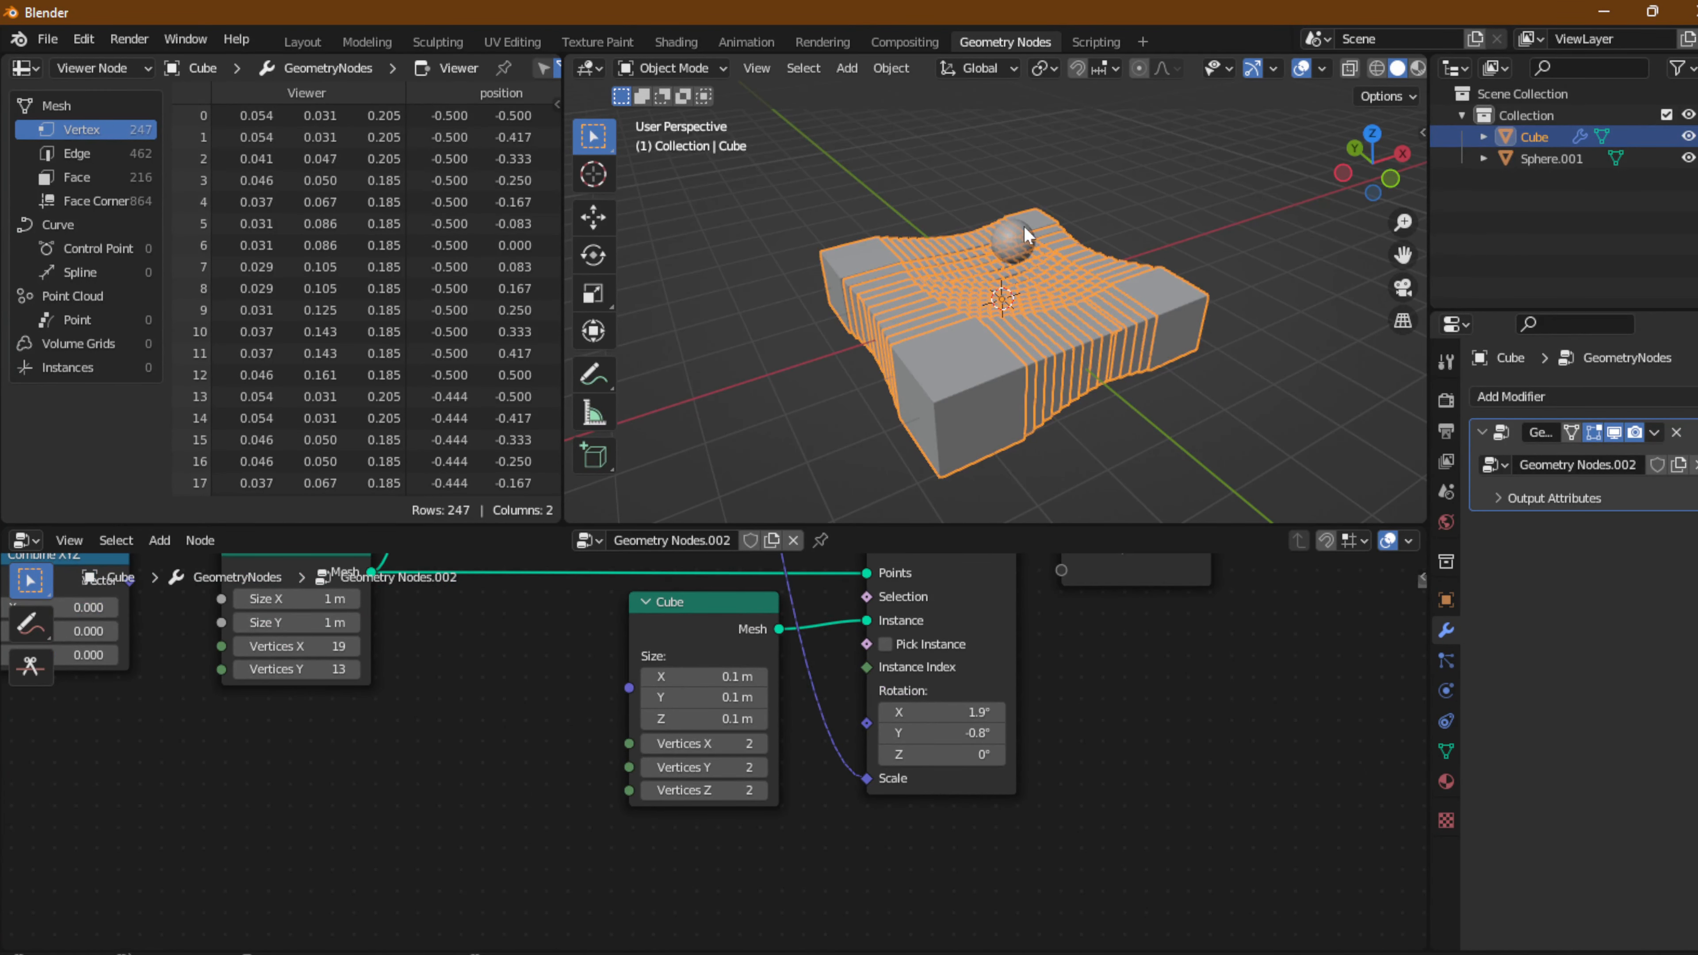
# Move the sphere across the cube grid until it sits outside the grid's near side.
pyautogui.click(1021, 244)
pyautogui.press('g')
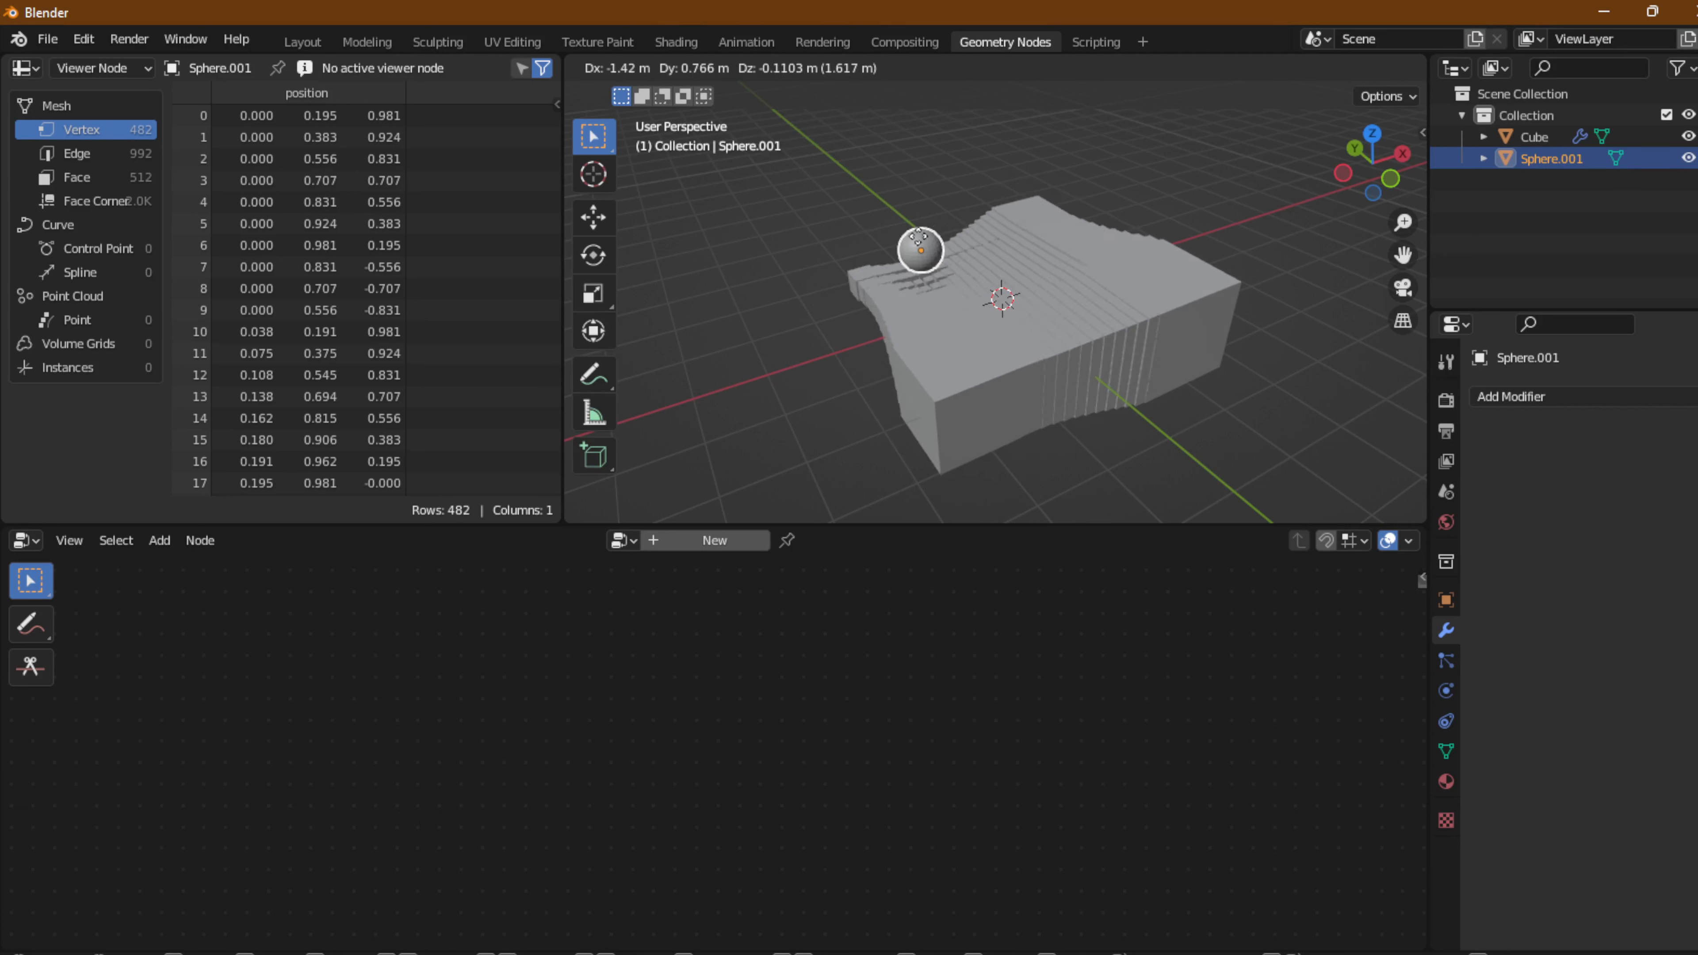
pyautogui.click(782, 289)
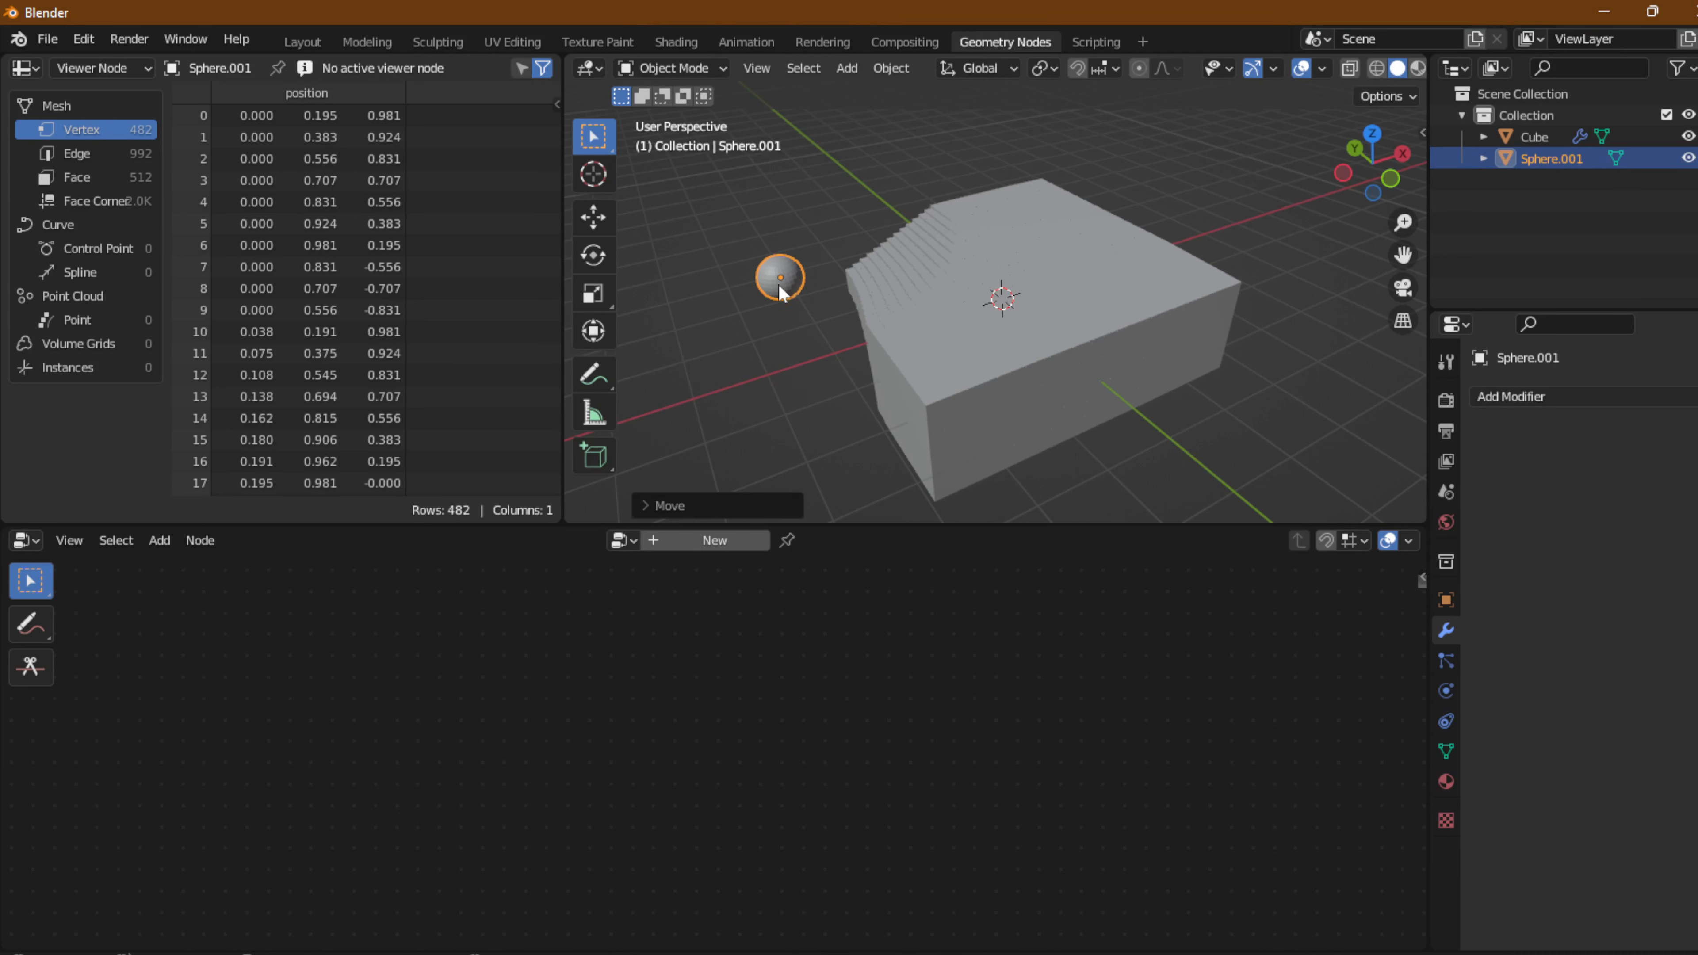